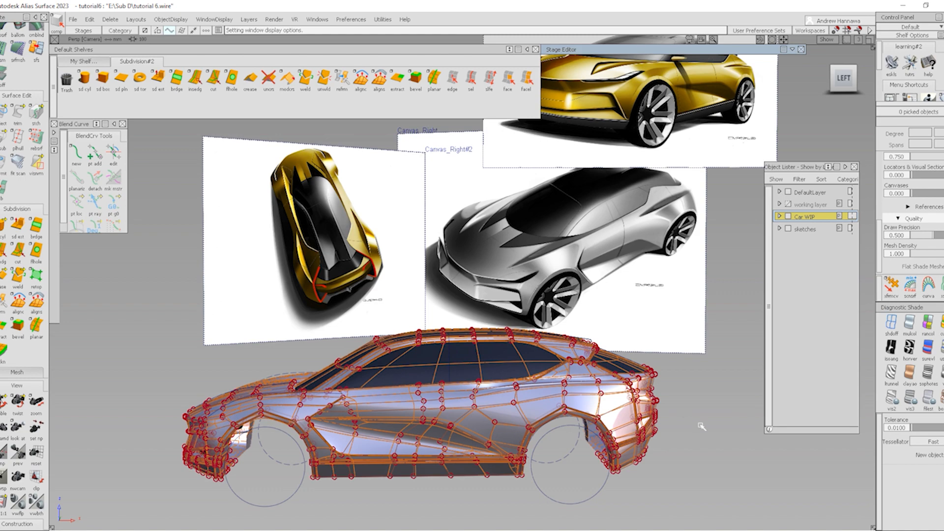
Hide the mesh wireframe and frame the shaded car toward the rear fender
{"action": "left_click_drag", "start_coordinate": [648, 333], "coordinate": [647, 375], "text": "alt+shift"}
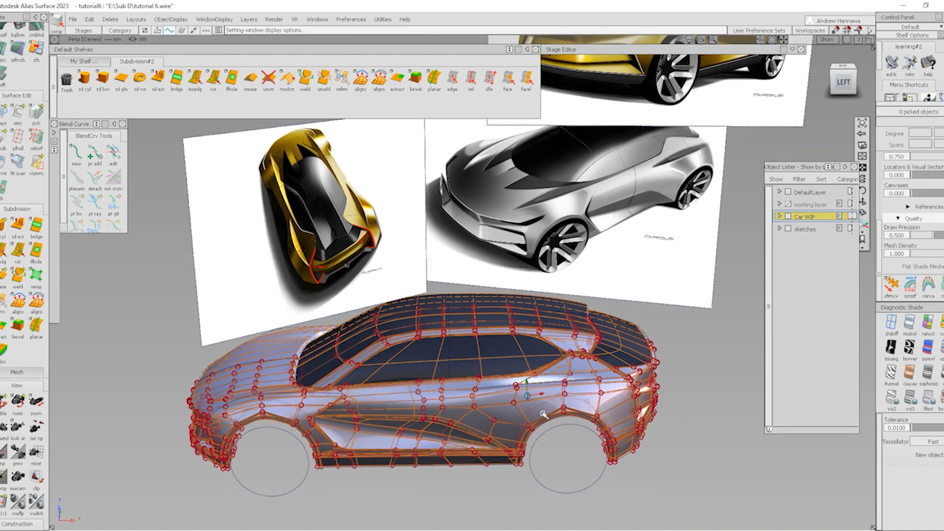
{"action": "left_click_drag", "start_coordinate": [600, 444], "coordinate": [595, 397], "text": "alt+shift"}
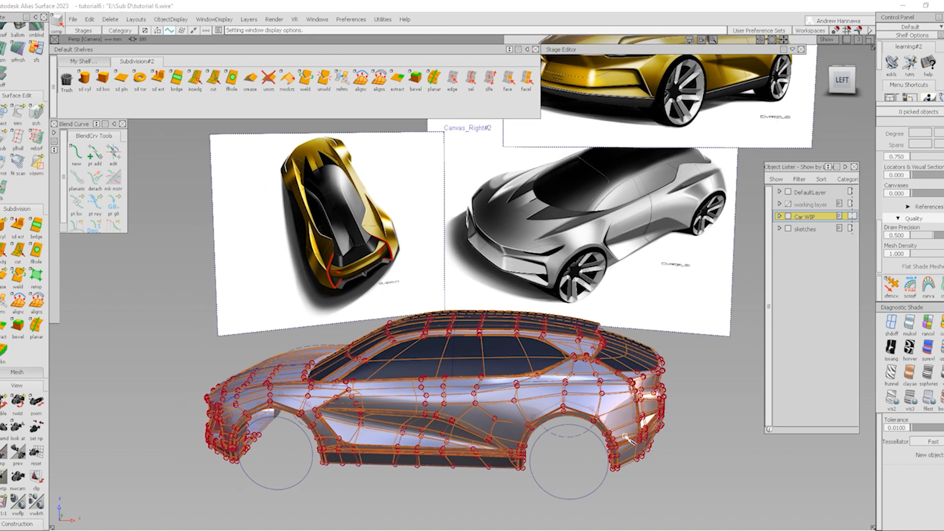
{"action": "key", "text": "alt+m"}
{"action": "right_click_drag", "start_coordinate": [585, 376], "coordinate": [557, 392], "text": "alt+shift"}
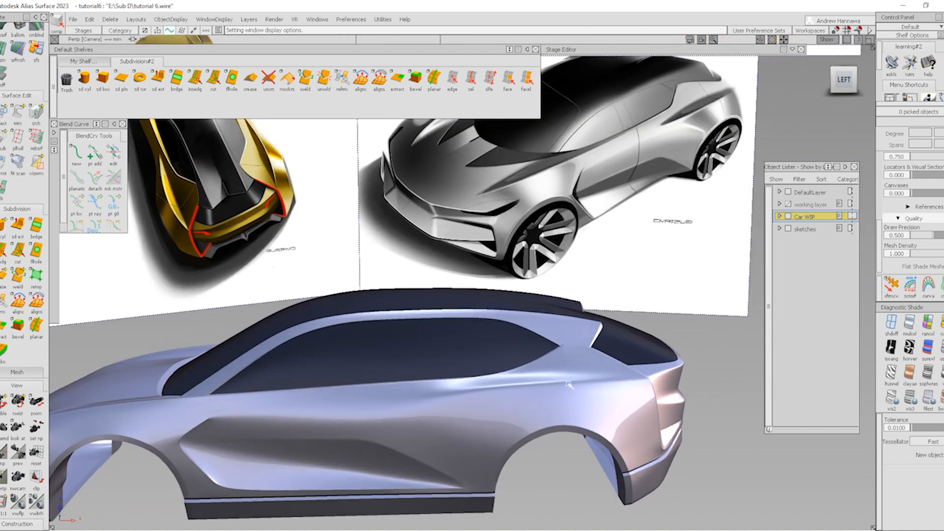
{"action": "right_click_drag", "start_coordinate": [569, 385], "coordinate": [243, 426], "text": "alt+shift"}
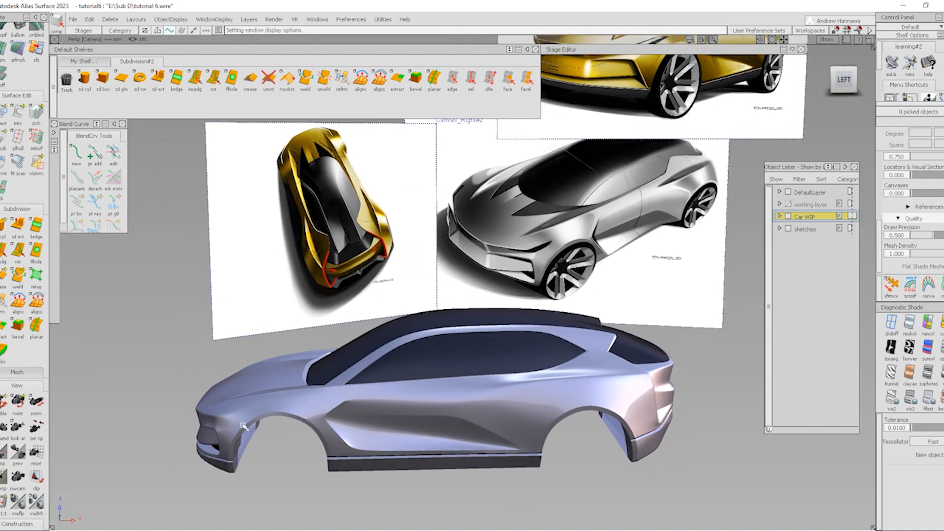
{"action": "key", "text": "shift+alt"}
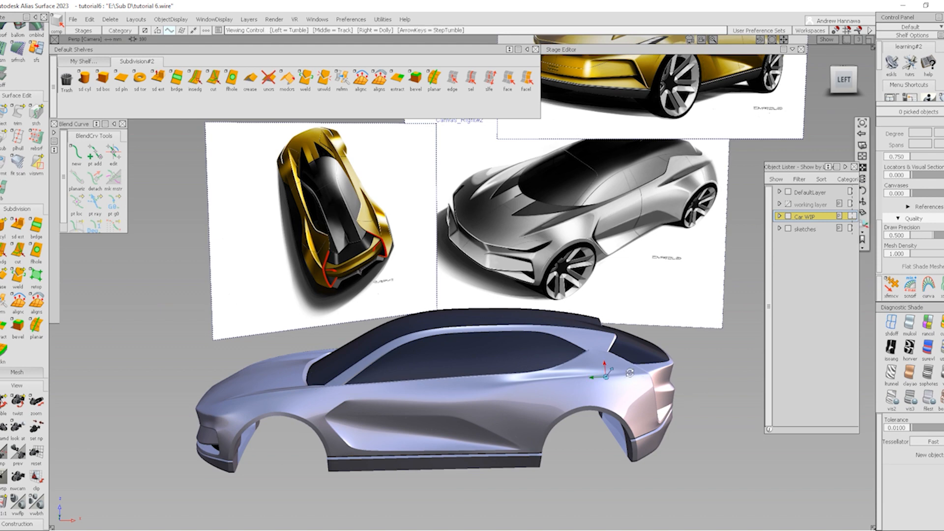
{"action": "middle_click_drag", "start_coordinate": [640, 398], "coordinate": [591, 399], "text": "alt+shift"}
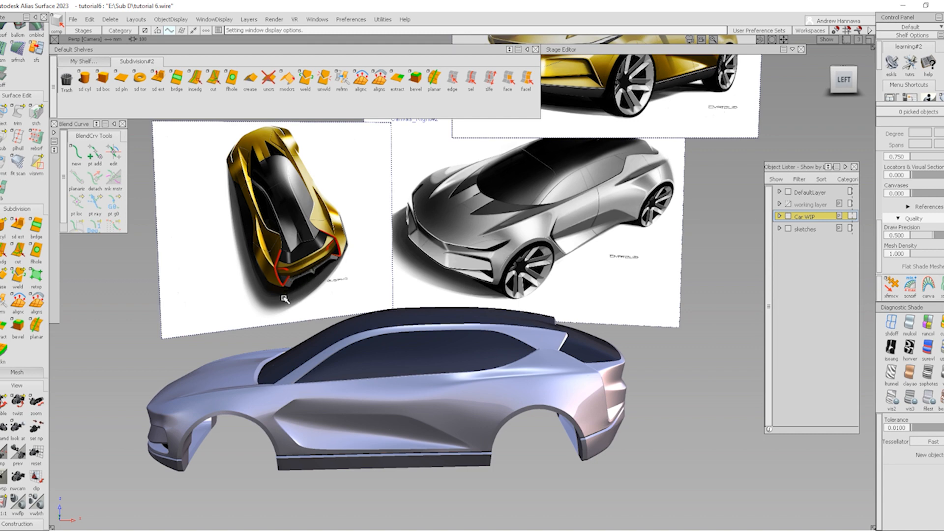
{"action": "right_click_drag", "start_coordinate": [542, 388], "coordinate": [571, 402], "text": "alt+shift"}
{"action": "mouse_move", "coordinate": [570, 402]}
{"action": "left_mouse_down", "text": "alt+shift"}
{"action": "mouse_move", "coordinate": [505, 392]}
{"action": "mouse_move", "coordinate": [510, 400]}
{"action": "left_mouse_up", "text": "alt+shift"}
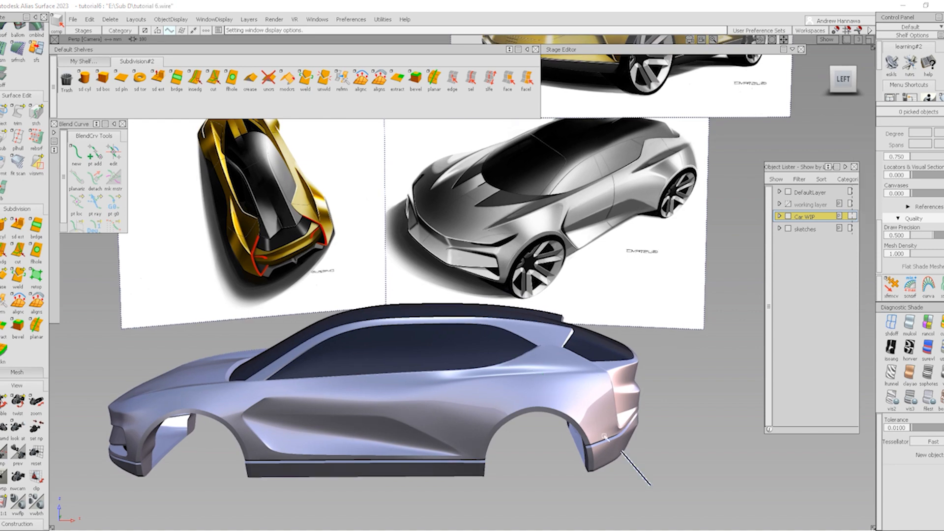
Restore the mesh wireframe over the rear pillar and switch to faceted box shading
{"action": "right_click_drag", "start_coordinate": [604, 437], "coordinate": [525, 363], "text": "ctrl+shift"}
{"action": "mouse_move", "coordinate": [476, 386]}
{"action": "left_mouse_down", "text": "alt+shift"}
{"action": "mouse_move", "coordinate": [512, 403]}
{"action": "mouse_move", "coordinate": [501, 423]}
{"action": "mouse_move", "coordinate": [540, 390]}
{"action": "left_mouse_up", "text": "alt+shift"}
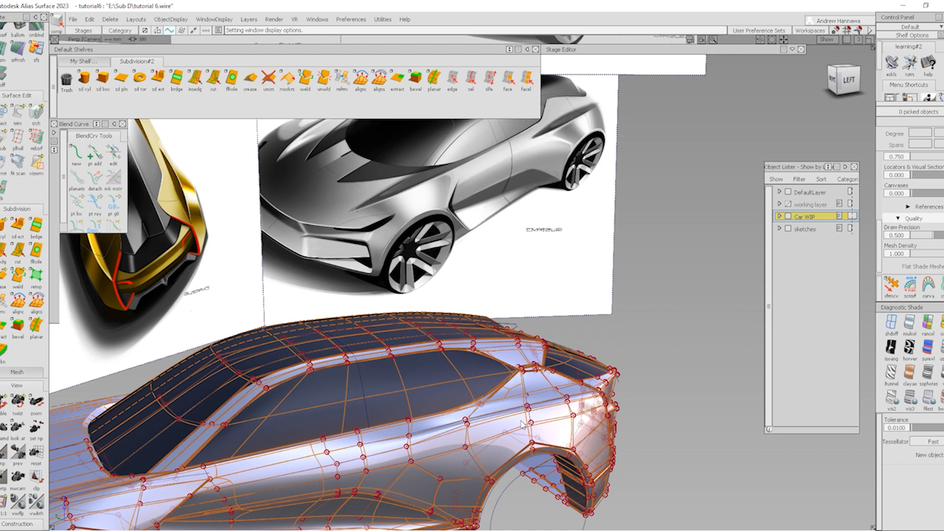
{"action": "left_click_drag", "start_coordinate": [626, 417], "coordinate": [515, 377], "text": "alt+shift"}
{"action": "right_click_drag", "start_coordinate": [514, 436], "coordinate": [546, 432], "text": "alt+shift"}
{"action": "key", "text": "alt+m"}
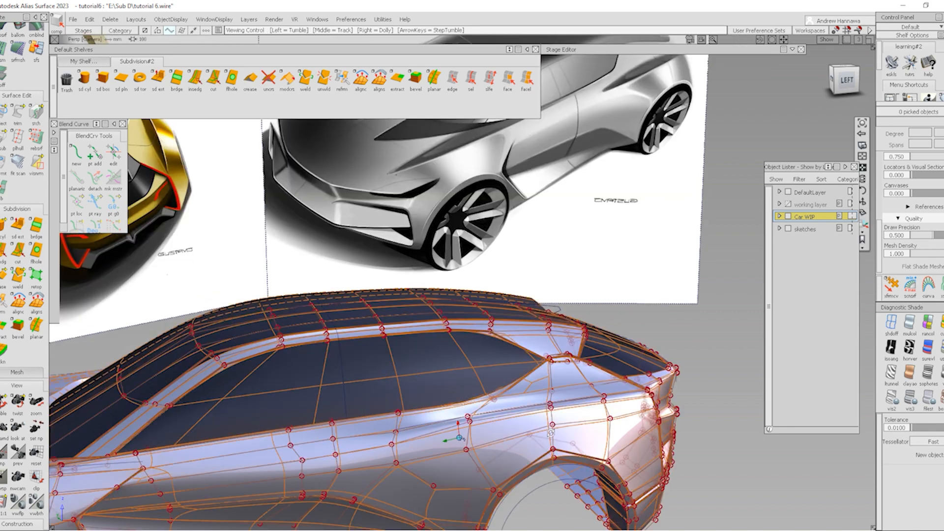
{"action": "left_click_drag", "start_coordinate": [580, 413], "coordinate": [570, 427], "text": "alt+shift"}
{"action": "right_click_drag", "start_coordinate": [571, 427], "coordinate": [606, 424], "text": "alt+shift"}
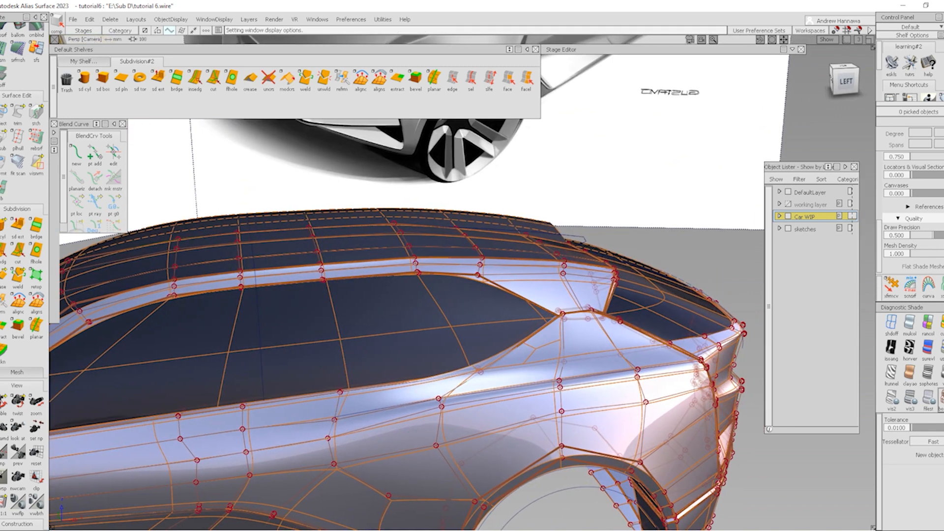
{"action": "left_click", "coordinate": [940, 397]}
Isolate the body, side glass and roof meshes, then clear the selection
{"action": "mouse_move", "coordinate": [474, 406]}
{"action": "left_mouse_down", "text": "alt+shift"}
{"action": "mouse_move", "coordinate": [474, 432]}
{"action": "mouse_move", "coordinate": [455, 464]}
{"action": "mouse_move", "coordinate": [457, 424]}
{"action": "left_mouse_up", "text": "alt+shift"}
{"action": "left_click_drag", "start_coordinate": [466, 375], "coordinate": [462, 430], "text": "ctrl+shift"}
{"action": "left_click", "coordinate": [504, 383]}
{"action": "left_click", "coordinate": [460, 320]}
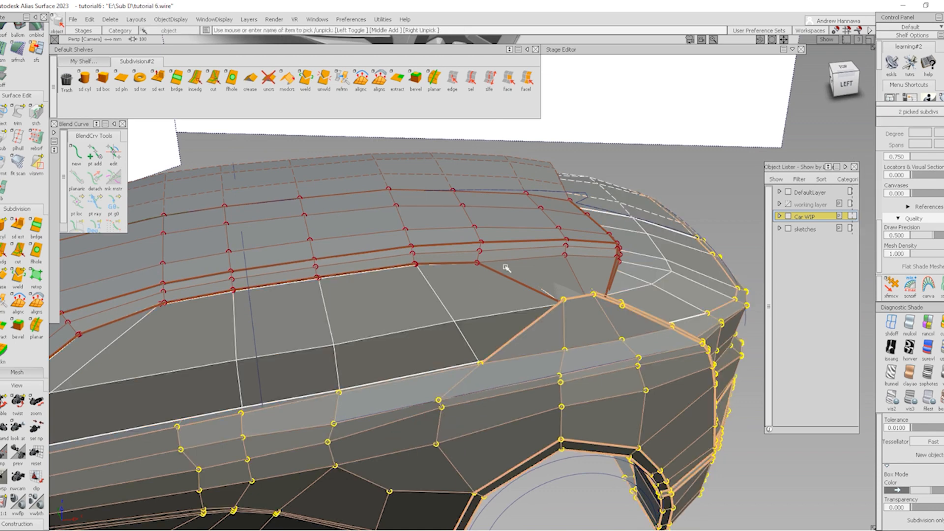
{"action": "left_click", "coordinate": [507, 266]}
{"action": "right_click_drag", "start_coordinate": [514, 304], "coordinate": [533, 429], "text": "ctrl+shift"}
{"action": "left_click_drag", "start_coordinate": [552, 463], "coordinate": [587, 378], "text": "ctrl+shift"}
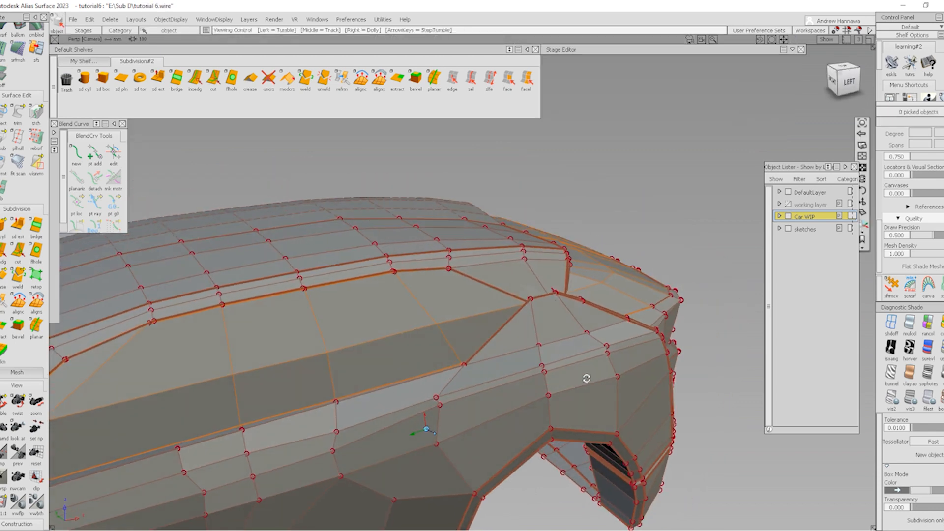
{"action": "right_click_drag", "start_coordinate": [586, 379], "coordinate": [521, 394], "text": "alt+shift"}
{"action": "left_click_drag", "start_coordinate": [521, 395], "coordinate": [583, 400], "text": "alt+shift"}
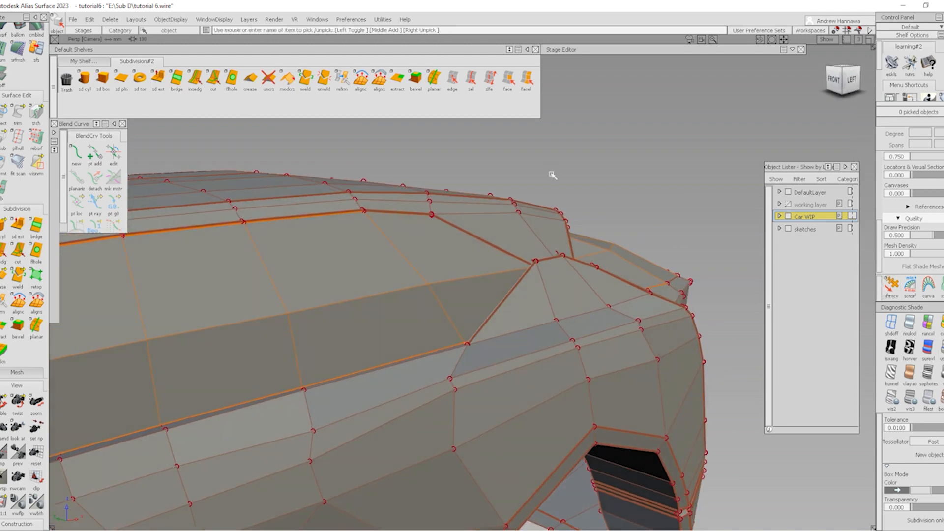
Cut a new edge across the rear side panel from the door vertex to the pillar vertex
{"action": "left_click", "coordinate": [212, 81]}
{"action": "left_click_drag", "start_coordinate": [489, 474], "coordinate": [440, 424], "text": "alt+shift"}
{"action": "left_click_drag", "start_coordinate": [467, 391], "coordinate": [481, 371], "text": "alt+shift"}
{"action": "left_click", "coordinate": [304, 419]}
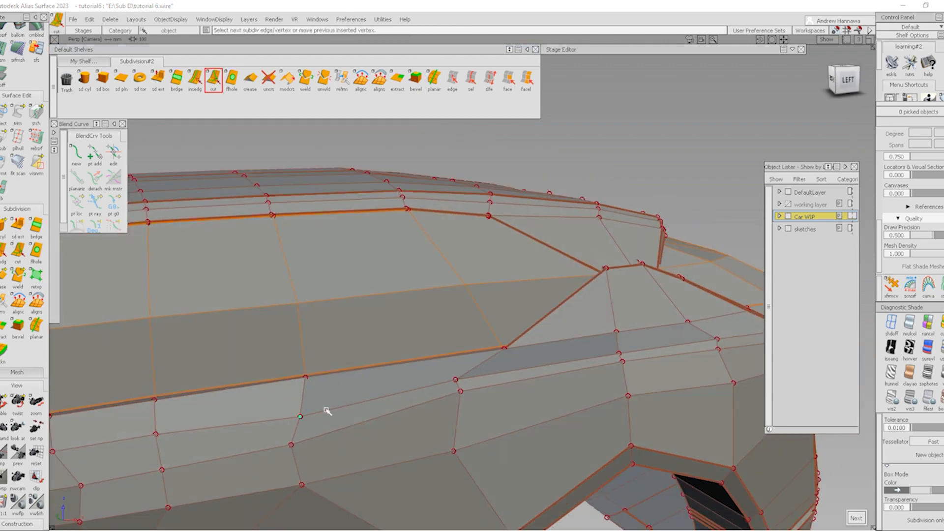
{"action": "left_click", "coordinate": [491, 349]}
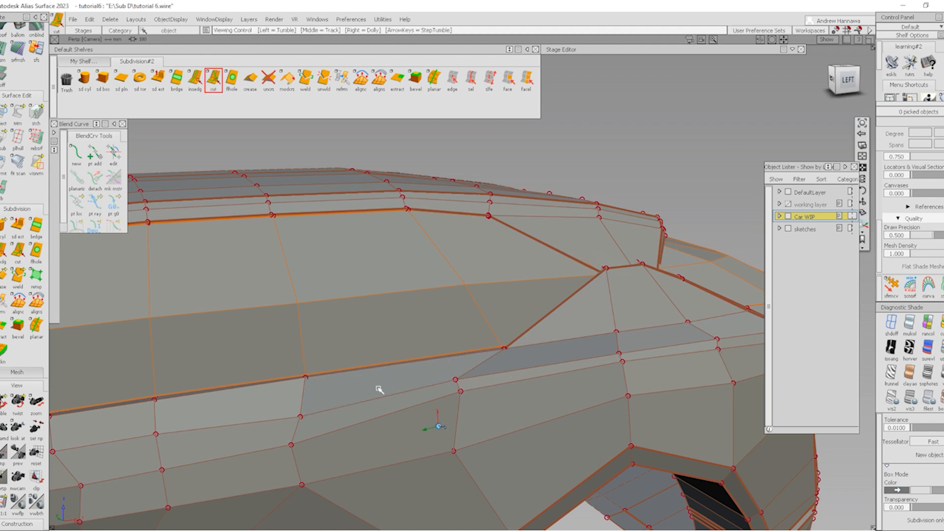
{"action": "left_click_drag", "start_coordinate": [379, 388], "coordinate": [358, 438], "text": "alt+shift"}
{"action": "left_click", "coordinate": [301, 422]}
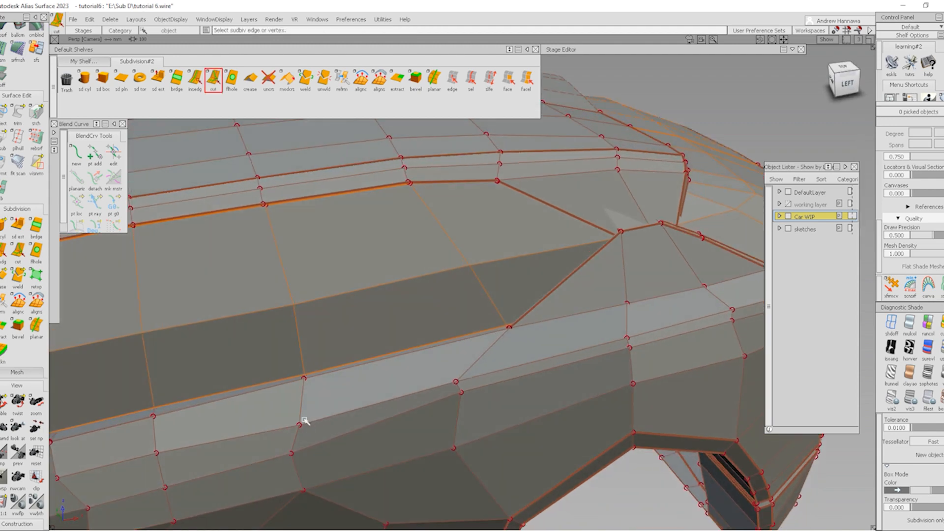
{"action": "left_click", "coordinate": [500, 331]}
{"action": "key", "text": "ctrl+z"}
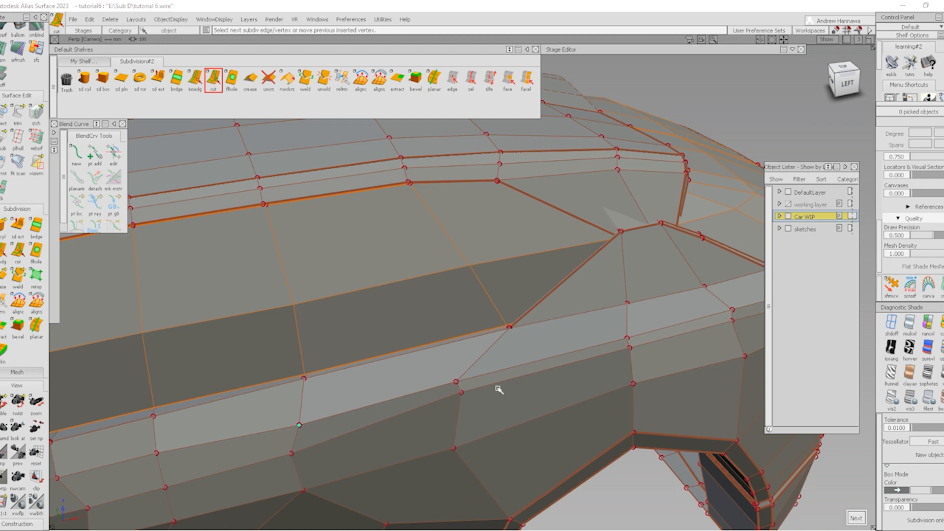
{"action": "left_click", "coordinate": [510, 329]}
{"action": "mouse_move", "coordinate": [466, 415]}
{"action": "left_mouse_down", "text": "alt+shift"}
{"action": "mouse_move", "coordinate": [576, 364]}
{"action": "mouse_move", "coordinate": [712, 344]}
{"action": "mouse_move", "coordinate": [575, 394]}
{"action": "mouse_move", "coordinate": [474, 412]}
{"action": "left_mouse_up", "text": "alt+shift"}
{"action": "left_click_drag", "start_coordinate": [605, 342], "coordinate": [473, 389], "text": "alt+shift"}
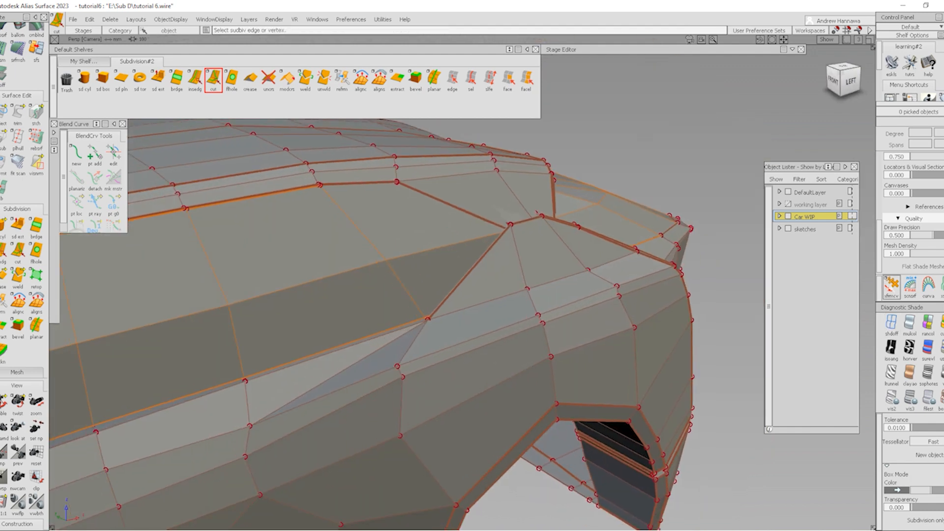
Move the new rear-corner vertex with Transform CV to reshape the pillar corner
{"action": "left_click", "coordinate": [889, 286]}
{"action": "left_click_drag", "start_coordinate": [464, 338], "coordinate": [388, 375], "text": "alt+shift"}
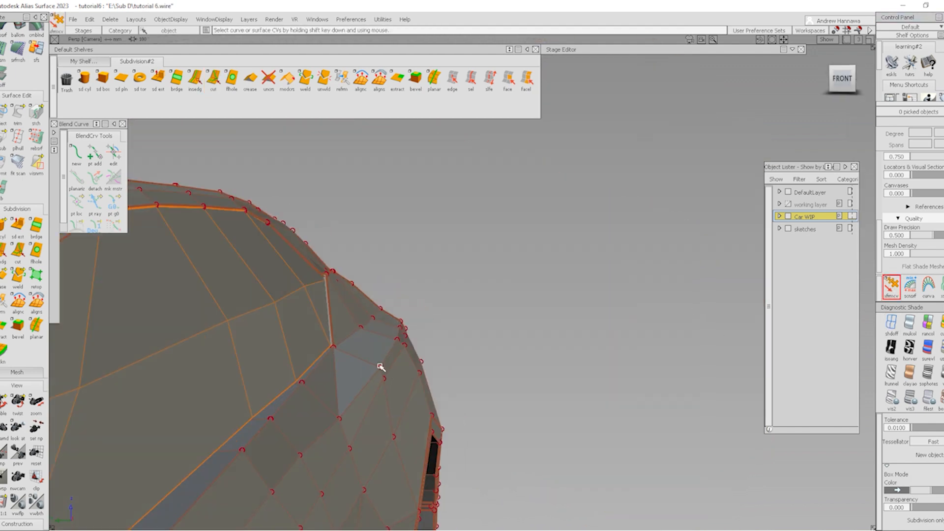
{"action": "left_click", "coordinate": [381, 367]}
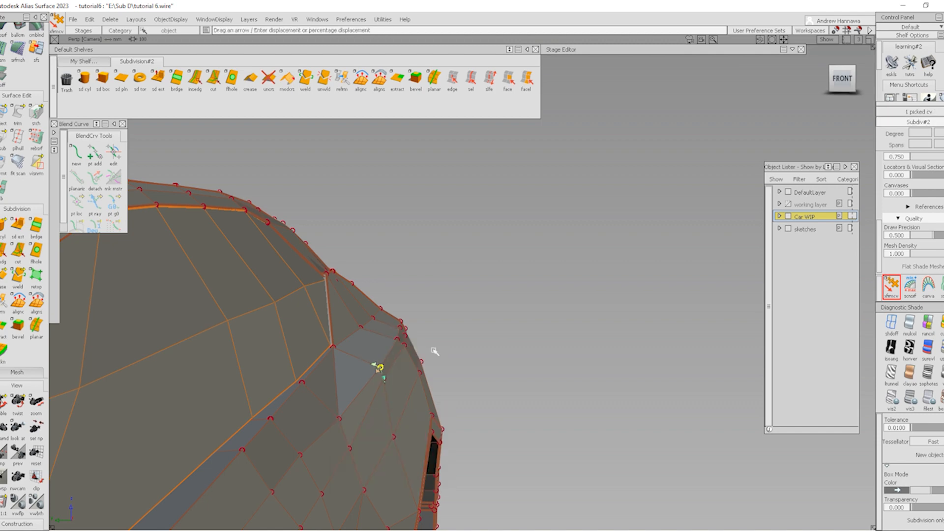
{"action": "key", "text": "space"}
{"action": "left_click", "coordinate": [404, 326]}
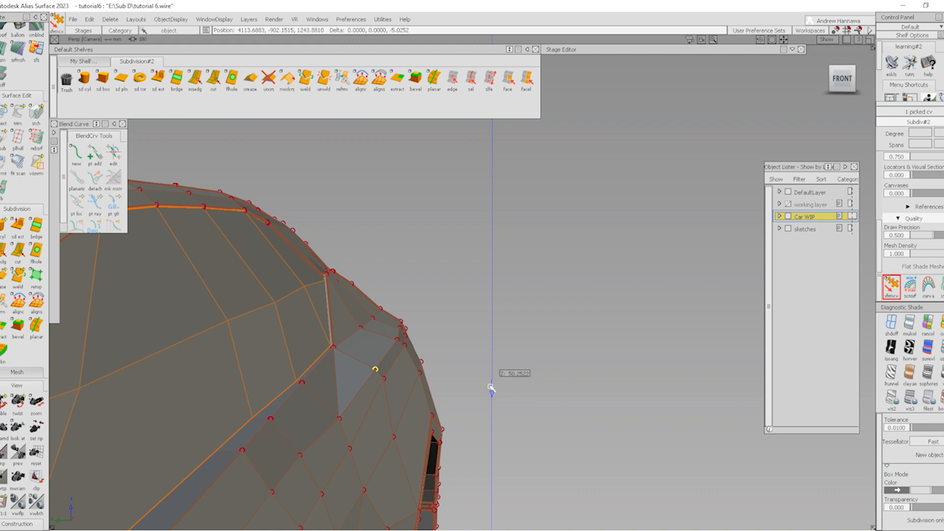
{"action": "middle_click_drag", "start_coordinate": [491, 388], "coordinate": [496, 393]}
{"action": "left_click_drag", "start_coordinate": [398, 373], "coordinate": [371, 406], "text": "alt+shift"}
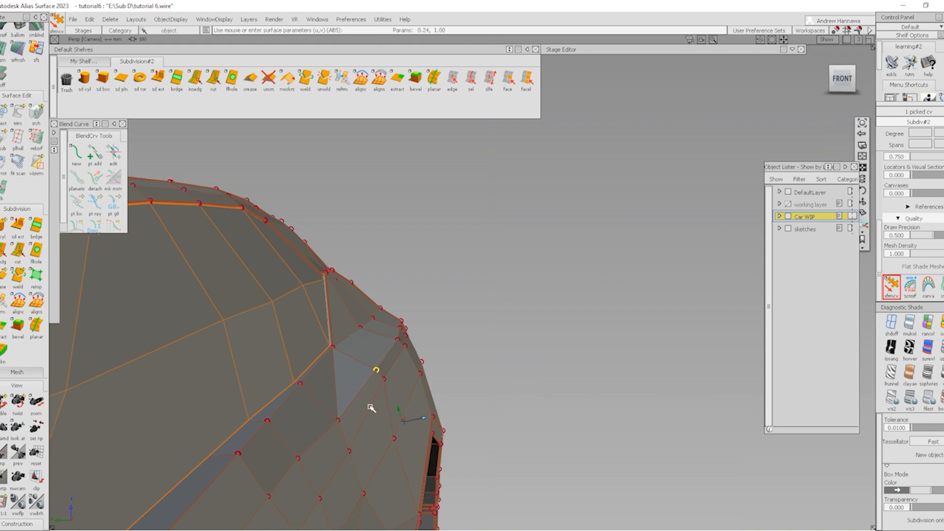
{"action": "middle_click_drag", "start_coordinate": [397, 391], "coordinate": [418, 371], "text": "alt+shift"}
{"action": "left_click_drag", "start_coordinate": [381, 341], "coordinate": [346, 383], "text": "alt+shift"}
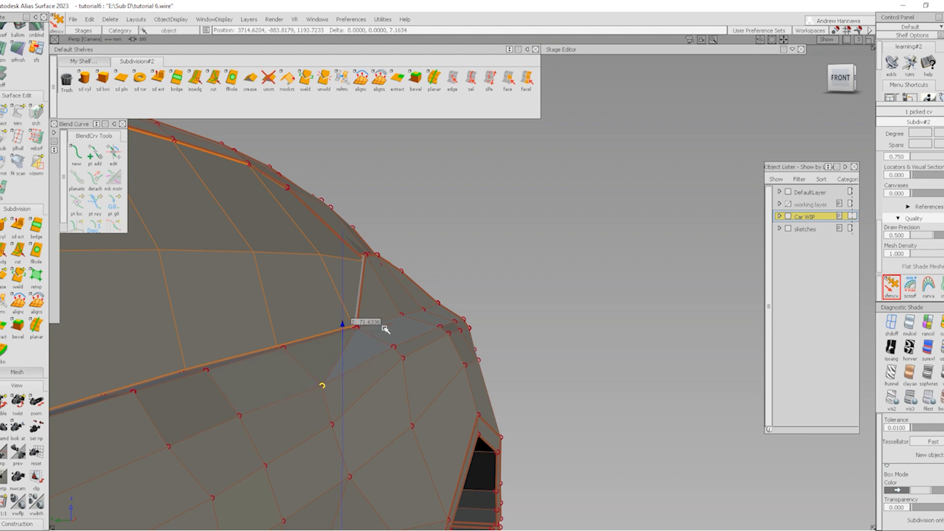
{"action": "left_click_drag", "start_coordinate": [421, 424], "coordinate": [417, 372], "text": "ctrl+shift"}
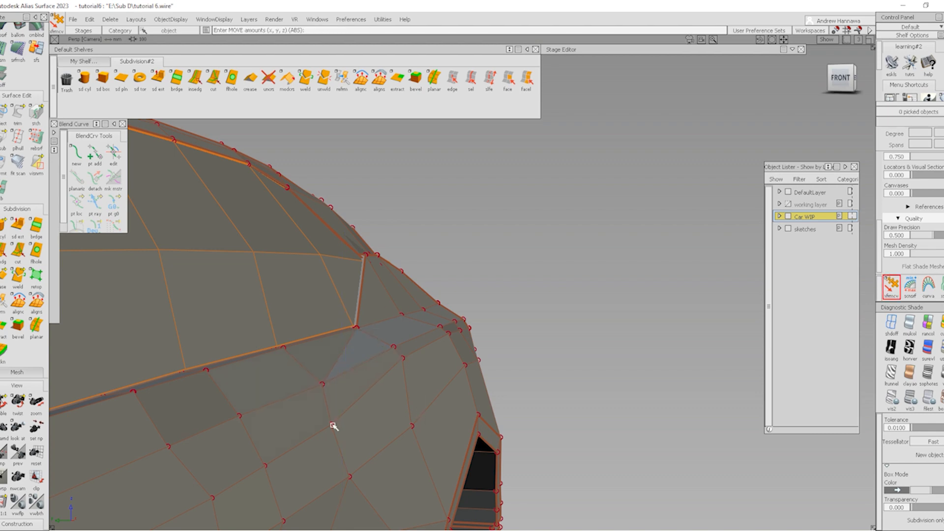
Pick a second control vertex near the pillar and check it from the wheel opening side
{"action": "left_click", "coordinate": [333, 424]}
{"action": "left_click_drag", "start_coordinate": [376, 399], "coordinate": [405, 401], "text": "alt+shift"}
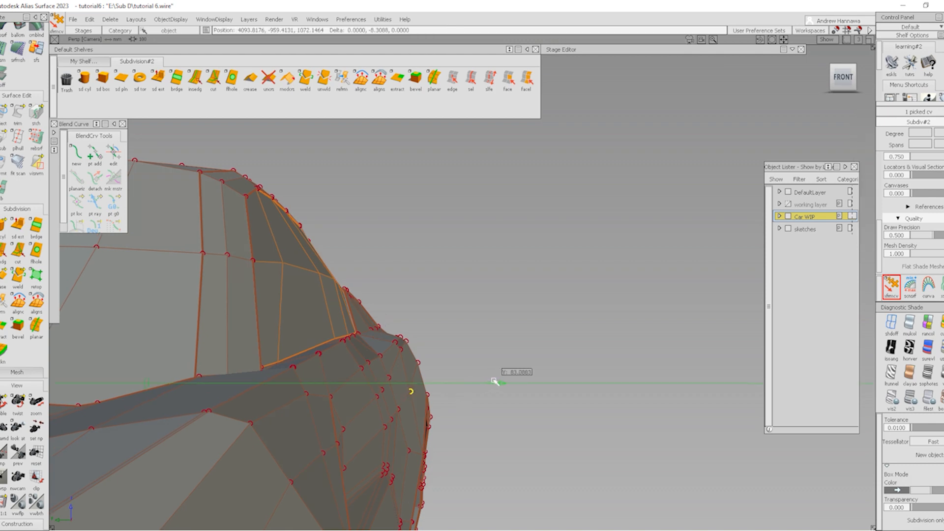
{"action": "left_click_drag", "start_coordinate": [507, 375], "coordinate": [421, 393], "text": "alt+shift"}
{"action": "mouse_move", "coordinate": [421, 452]}
{"action": "left_mouse_down", "text": "ctrl+shift"}
{"action": "mouse_move", "coordinate": [420, 376]}
{"action": "mouse_move", "coordinate": [280, 394]}
{"action": "mouse_move", "coordinate": [382, 406]}
{"action": "mouse_move", "coordinate": [385, 318]}
{"action": "mouse_move", "coordinate": [537, 352]}
{"action": "left_mouse_up", "text": "ctrl+shift"}
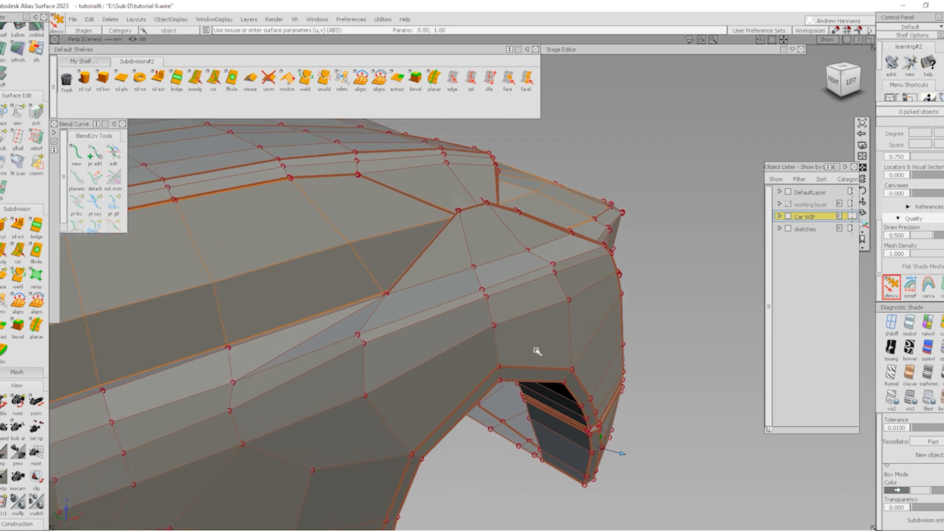
Preview the body in smooth shading, then return to faceted box shading on the rear shoulder
{"action": "key", "text": "alt+b"}
{"action": "left_click_drag", "start_coordinate": [381, 354], "coordinate": [464, 412], "text": "alt+shift"}
{"action": "right_click_drag", "start_coordinate": [463, 413], "coordinate": [464, 374], "text": "ctrl+shift"}
{"action": "mouse_move", "coordinate": [463, 373]}
{"action": "left_mouse_down", "text": "alt+shift"}
{"action": "mouse_move", "coordinate": [374, 415]}
{"action": "mouse_move", "coordinate": [525, 365]}
{"action": "mouse_move", "coordinate": [465, 447]}
{"action": "mouse_move", "coordinate": [465, 354]}
{"action": "mouse_move", "coordinate": [495, 281]}
{"action": "mouse_move", "coordinate": [494, 309]}
{"action": "left_mouse_up", "text": "alt+shift"}
{"action": "right_click_drag", "start_coordinate": [513, 295], "coordinate": [513, 265], "text": "ctrl+shift"}
{"action": "middle_click_drag", "start_coordinate": [513, 263], "coordinate": [475, 272], "text": "alt+shift"}
{"action": "left_click", "coordinate": [941, 400]}
{"action": "left_click_drag", "start_coordinate": [540, 285], "coordinate": [534, 332], "text": "alt+shift"}
{"action": "right_click_drag", "start_coordinate": [393, 318], "coordinate": [404, 319], "text": "alt+shift"}
{"action": "middle_click_drag", "start_coordinate": [405, 318], "coordinate": [440, 310], "text": "alt+shift"}
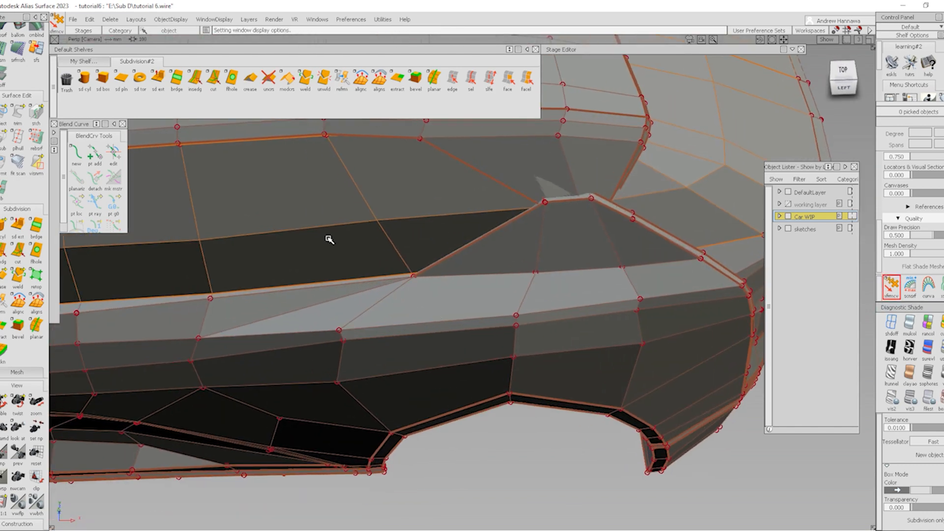
Insert and commit a new edge loop along the shoulder near the rear pillar
{"action": "left_click", "coordinate": [213, 79]}
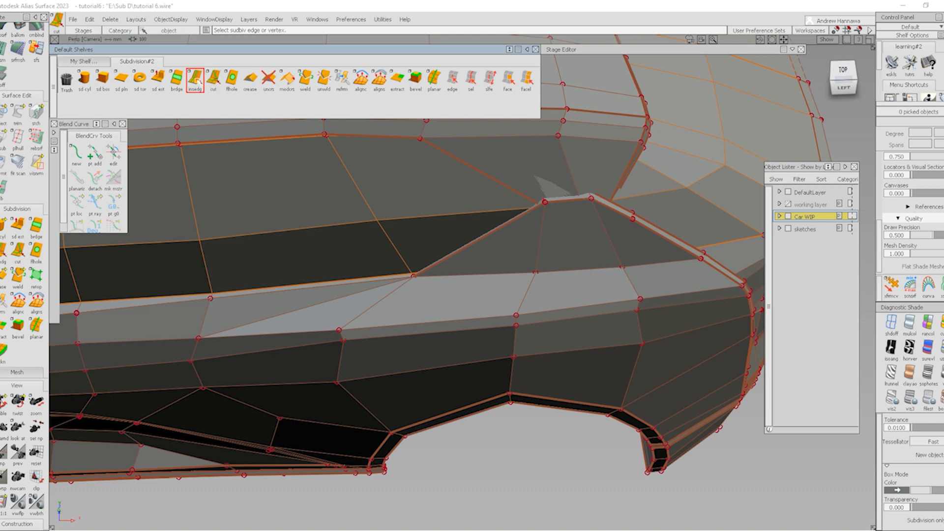
{"action": "left_click", "coordinate": [399, 291]}
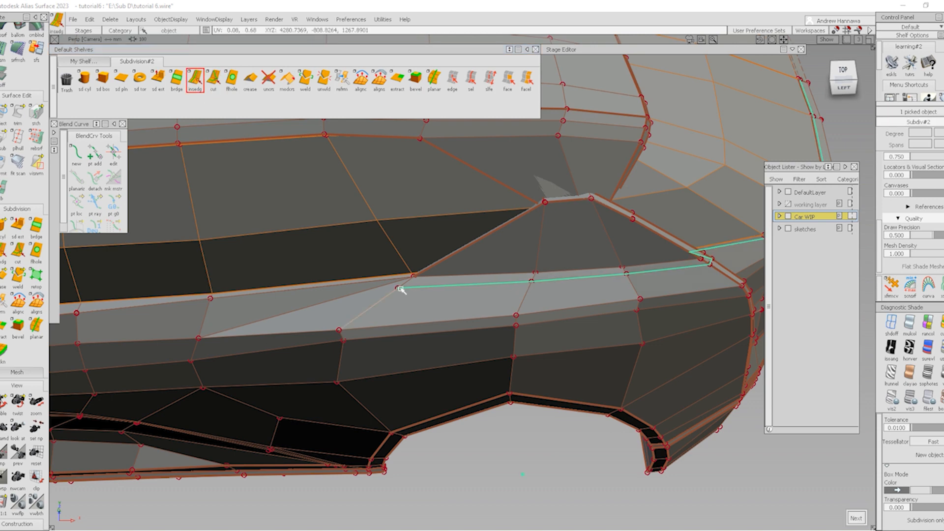
{"action": "left_click_drag", "start_coordinate": [401, 290], "coordinate": [404, 288]}
{"action": "key", "text": "space"}
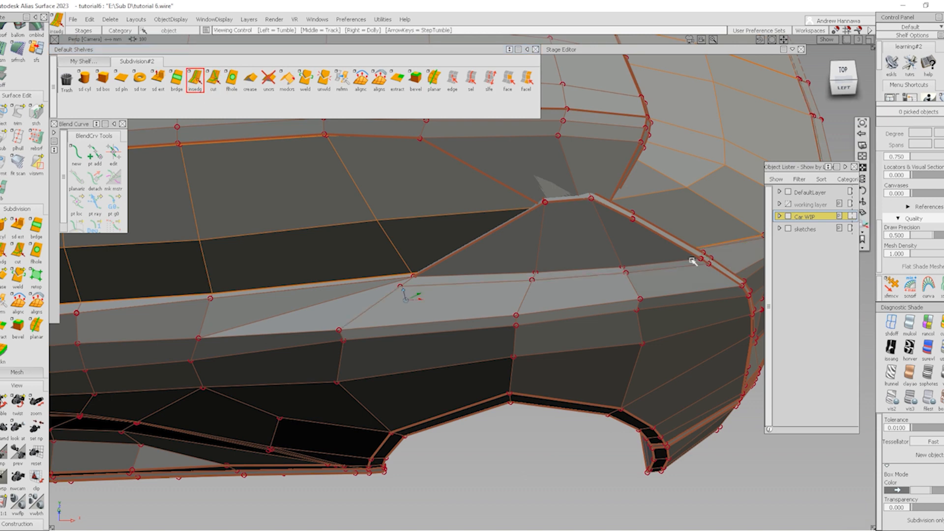
{"action": "left_click", "coordinate": [692, 258], "text": "alt+shift"}
{"action": "left_click_drag", "start_coordinate": [691, 259], "coordinate": [719, 299], "text": "alt+shift"}
{"action": "middle_click_drag", "start_coordinate": [719, 299], "coordinate": [565, 306], "text": "alt+shift"}
{"action": "left_click_drag", "start_coordinate": [565, 306], "coordinate": [374, 147], "text": "alt+shift"}
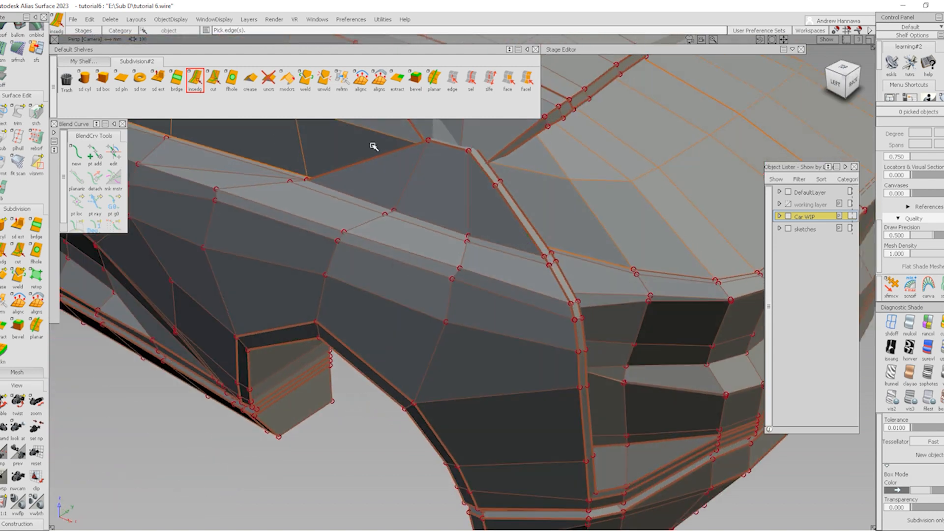
Delete the unwanted single edge on the rear shoulder
{"action": "left_click", "coordinate": [213, 79]}
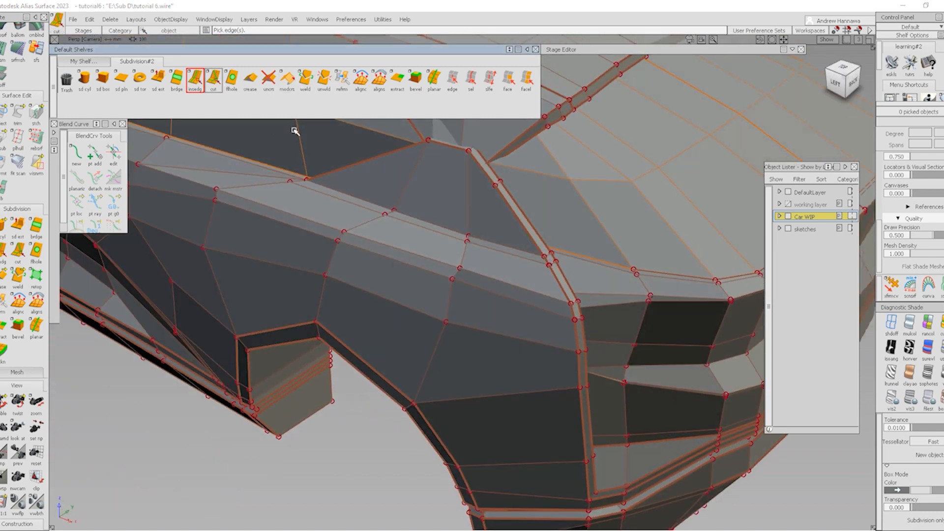
{"action": "left_click", "coordinate": [567, 303]}
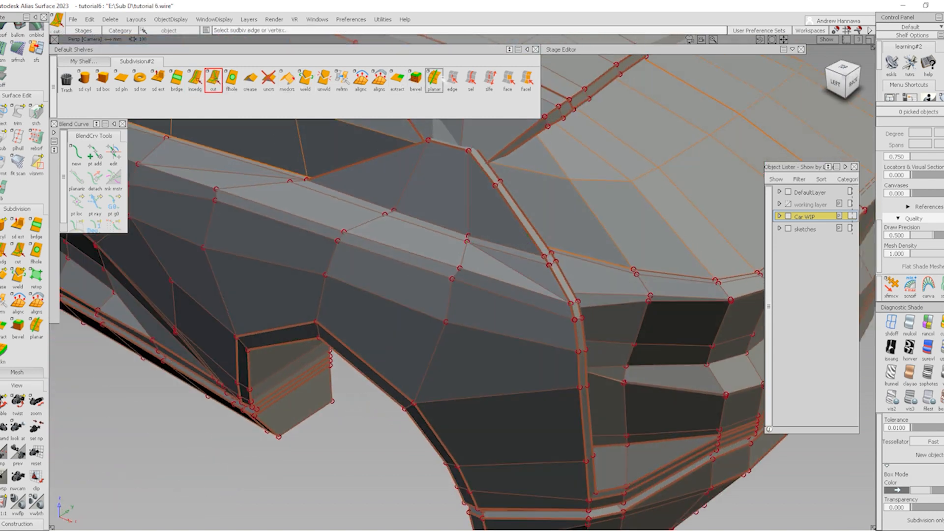
{"action": "left_click", "coordinate": [452, 78]}
{"action": "left_click", "coordinate": [526, 260]}
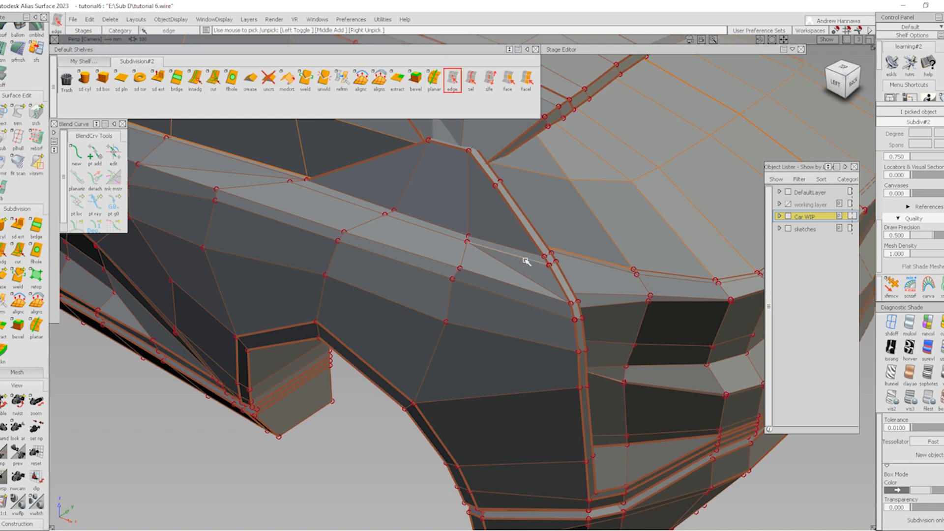
{"action": "key", "text": "Delete"}
{"action": "key", "text": "Return"}
Delete the unwanted edge loop and review the shoulder band from behind
{"action": "left_click", "coordinate": [471, 79]}
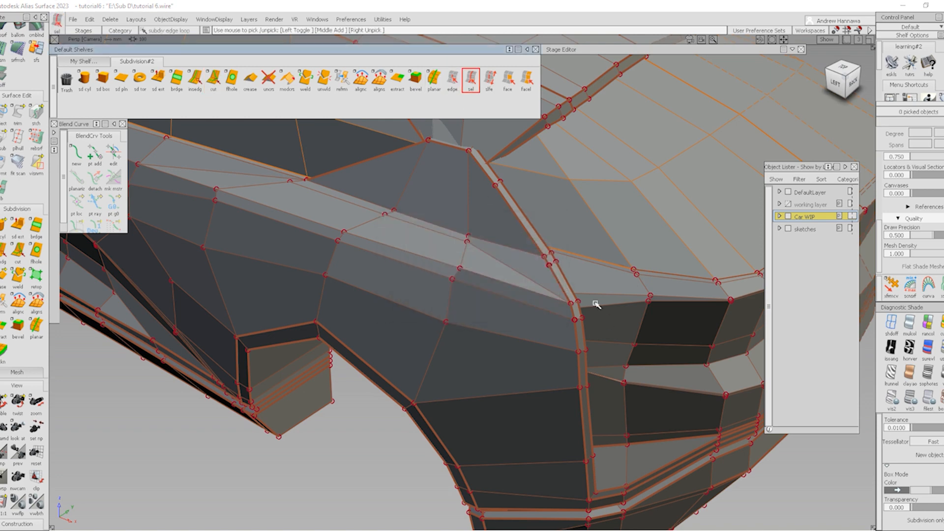
{"action": "left_click", "coordinate": [660, 278]}
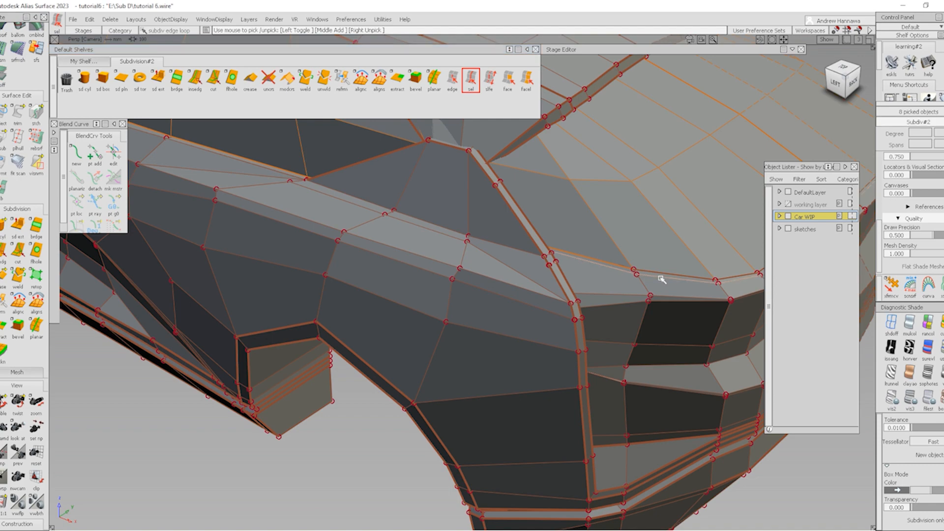
{"action": "key", "text": "Delete"}
{"action": "key", "text": "Return"}
{"action": "left_click_drag", "start_coordinate": [449, 269], "coordinate": [575, 285], "text": "alt+shift"}
{"action": "left_click", "coordinate": [500, 242], "text": "alt+shift"}
{"action": "left_click_drag", "start_coordinate": [501, 241], "coordinate": [409, 287], "text": "alt+shift"}
{"action": "left_click_drag", "start_coordinate": [592, 270], "coordinate": [421, 223], "text": "alt+shift"}
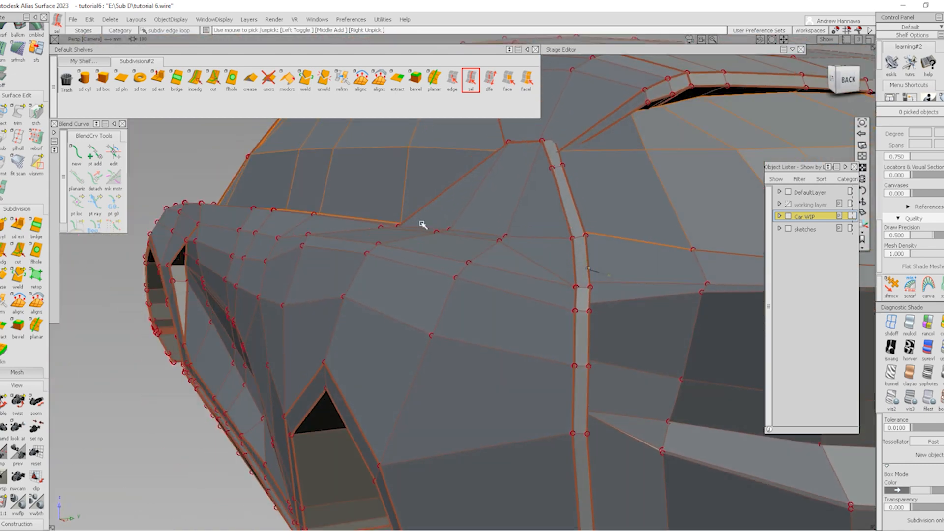
{"action": "left_click_drag", "start_coordinate": [289, 234], "coordinate": [356, 207], "text": "alt+shift"}
{"action": "left_click_drag", "start_coordinate": [273, 237], "coordinate": [522, 282], "text": "alt+shift"}
Cut a new edge between two vertices across the shoulder band
{"action": "left_click", "coordinate": [213, 77]}
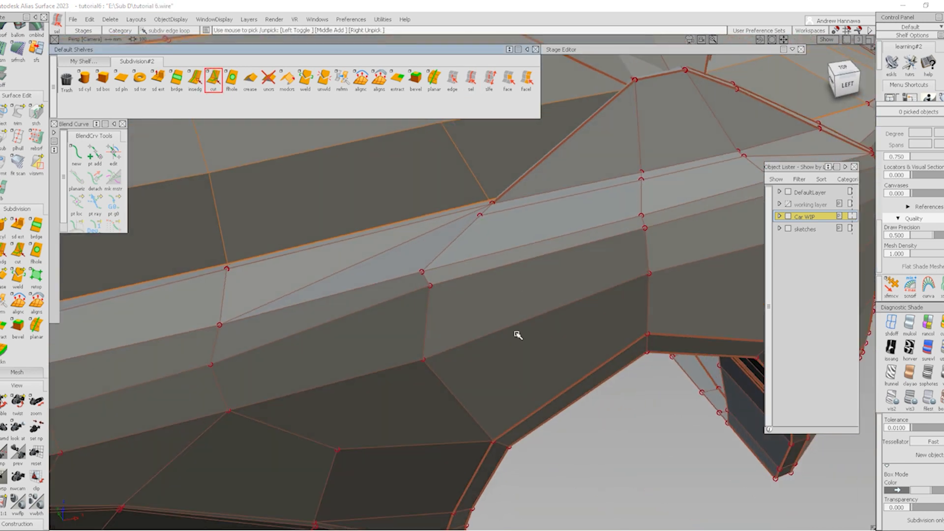
{"action": "left_click", "coordinate": [478, 213]}
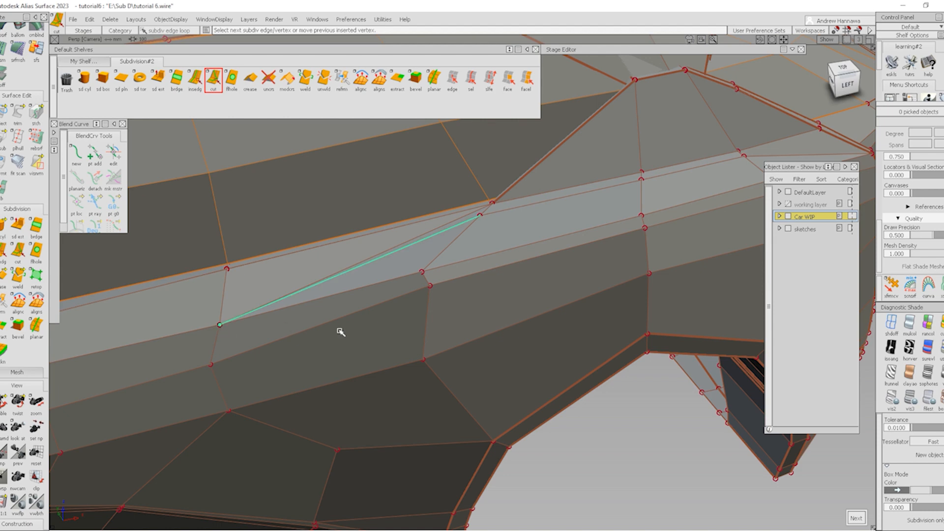
{"action": "left_click", "coordinate": [492, 204]}
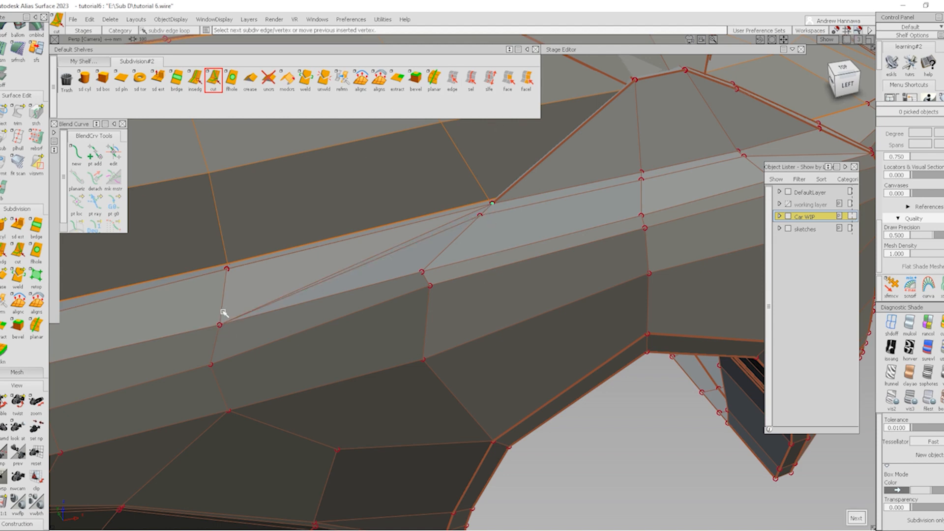
Delete the old diagonal edge on the shoulder band and switch to smooth shading
{"action": "left_click", "coordinate": [453, 79]}
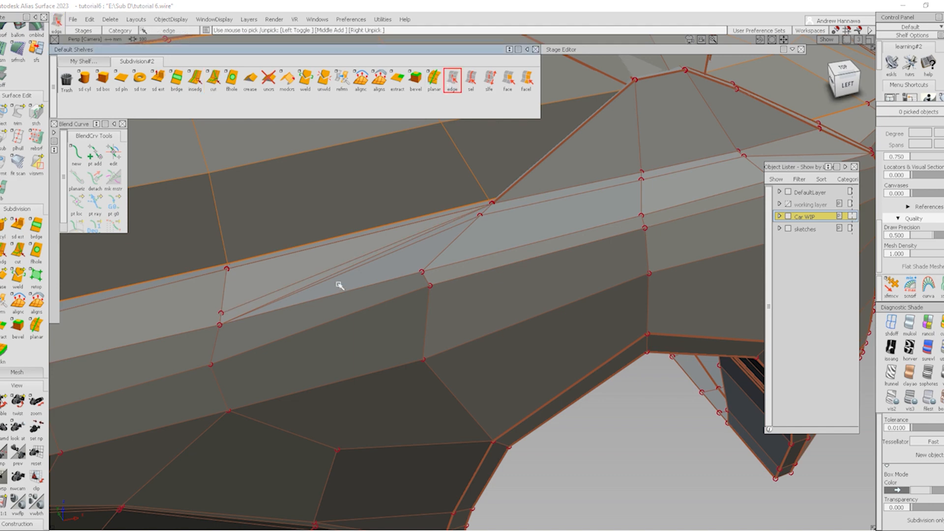
{"action": "right_click_drag", "start_coordinate": [356, 299], "coordinate": [379, 261], "text": "alt+shift"}
{"action": "left_click", "coordinate": [379, 260]}
{"action": "key", "text": "Delete"}
{"action": "left_click", "coordinate": [422, 303]}
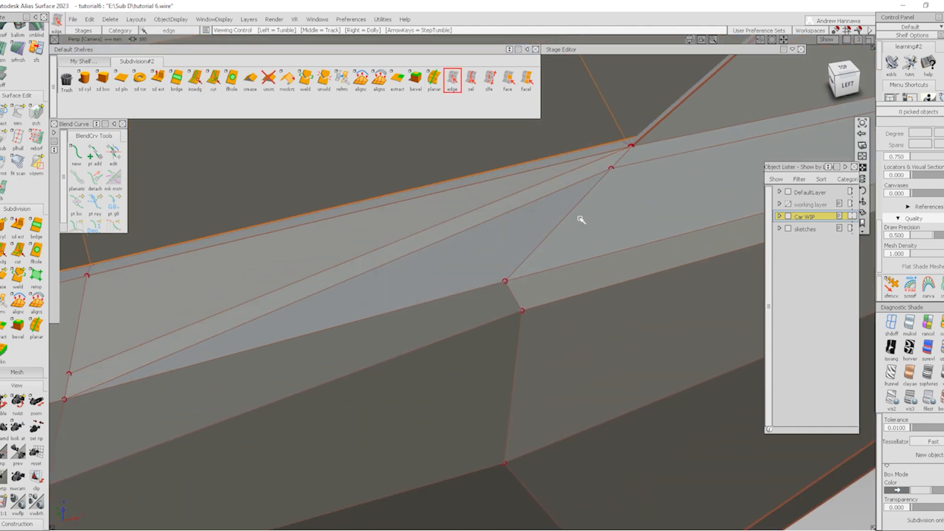
{"action": "mouse_move", "coordinate": [580, 213]}
{"action": "left_mouse_down", "text": "alt+shift"}
{"action": "mouse_move", "coordinate": [658, 212]}
{"action": "mouse_move", "coordinate": [665, 259]}
{"action": "left_mouse_up", "text": "alt+shift"}
{"action": "mouse_move", "coordinate": [395, 293]}
{"action": "left_mouse_down", "text": "ctrl+shift"}
{"action": "mouse_move", "coordinate": [522, 199]}
{"action": "mouse_move", "coordinate": [535, 203]}
{"action": "mouse_move", "coordinate": [468, 298]}
{"action": "mouse_move", "coordinate": [499, 307]}
{"action": "mouse_move", "coordinate": [542, 248]}
{"action": "left_mouse_up", "text": "ctrl+shift"}
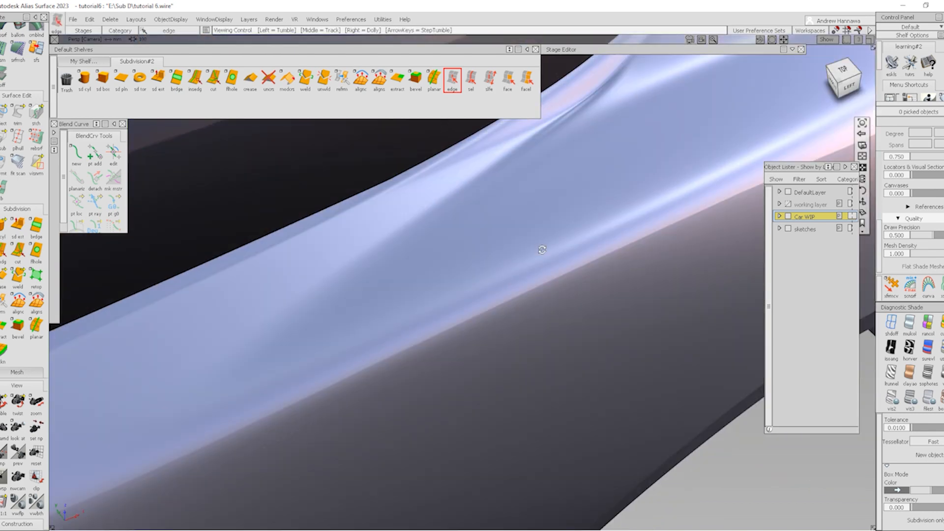
Apply reflection diagnostic shading and inspect the highlights along the rear quarter and fender
{"action": "right_click_drag", "start_coordinate": [541, 249], "coordinate": [559, 308], "text": "alt+shift"}
{"action": "left_click_drag", "start_coordinate": [558, 308], "coordinate": [600, 325], "text": "alt+shift"}
{"action": "middle_click_drag", "start_coordinate": [601, 325], "coordinate": [480, 341], "text": "alt+shift"}
{"action": "mouse_move", "coordinate": [479, 342]}
{"action": "left_mouse_down", "text": "alt+shift"}
{"action": "mouse_move", "coordinate": [411, 339]}
{"action": "mouse_move", "coordinate": [388, 386]}
{"action": "mouse_move", "coordinate": [388, 418]}
{"action": "mouse_move", "coordinate": [478, 286]}
{"action": "left_mouse_up", "text": "alt+shift"}
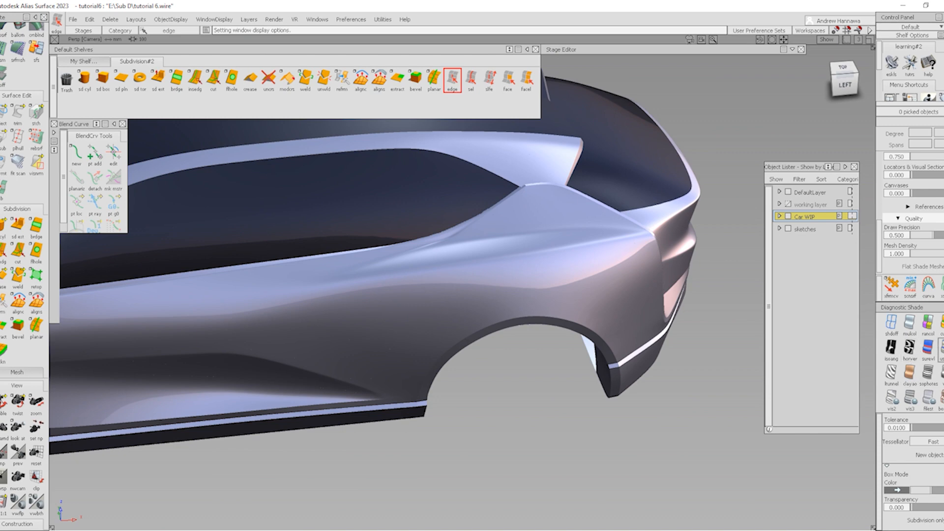
{"action": "left_click", "coordinate": [937, 350]}
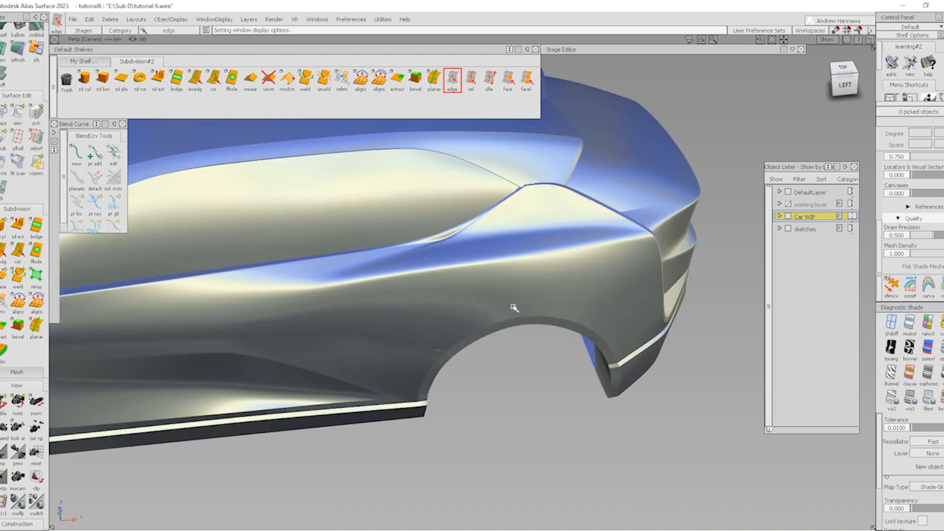
{"action": "mouse_move", "coordinate": [513, 309]}
{"action": "left_mouse_down", "text": "alt+shift"}
{"action": "mouse_move", "coordinate": [559, 364]}
{"action": "mouse_move", "coordinate": [552, 354]}
{"action": "mouse_move", "coordinate": [343, 335]}
{"action": "mouse_move", "coordinate": [500, 325]}
{"action": "mouse_move", "coordinate": [651, 276]}
{"action": "mouse_move", "coordinate": [596, 297]}
{"action": "left_mouse_up", "text": "alt+shift"}
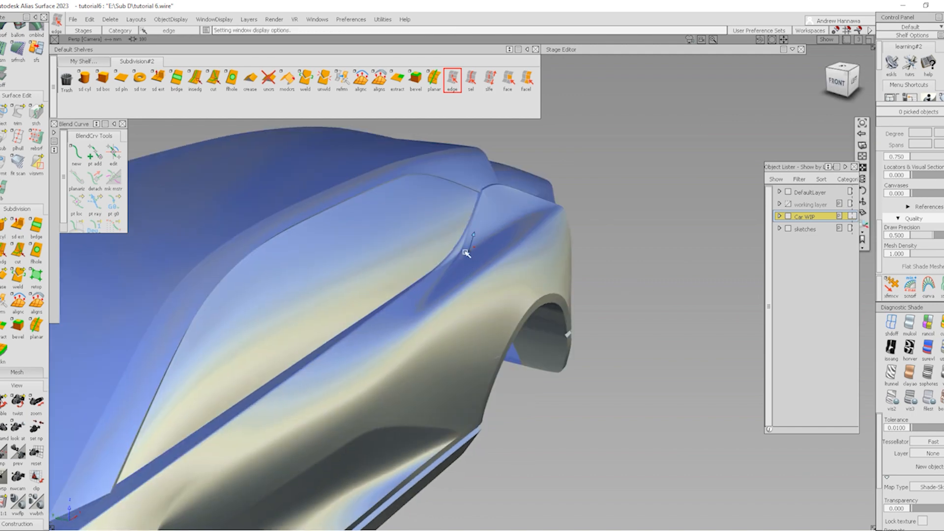
{"action": "right_click_drag", "start_coordinate": [415, 296], "coordinate": [775, 359], "text": "alt+shift"}
Return the body to faceted cage display and zoom in on the cage near the front fender
{"action": "left_click", "coordinate": [941, 399]}
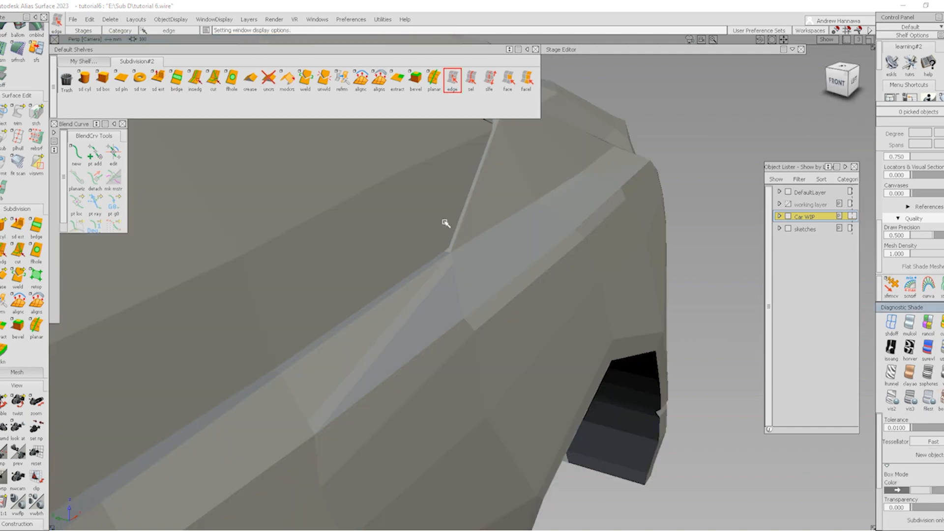
{"action": "right_click_drag", "start_coordinate": [453, 281], "coordinate": [524, 381], "text": "alt+shift"}
{"action": "right_click_drag", "start_coordinate": [525, 382], "coordinate": [458, 306], "text": "ctrl+shift"}
{"action": "mouse_move", "coordinate": [458, 306]}
{"action": "left_mouse_down", "text": "alt+shift"}
{"action": "mouse_move", "coordinate": [442, 282]}
{"action": "mouse_move", "coordinate": [448, 268]}
{"action": "mouse_move", "coordinate": [427, 272]}
{"action": "mouse_move", "coordinate": [508, 233]}
{"action": "mouse_move", "coordinate": [480, 253]}
{"action": "left_mouse_up", "text": "alt+shift"}
{"action": "scroll", "coordinate": [457, 287], "scroll_direction": "down", "scroll_amount": 3}
{"action": "scroll", "coordinate": [455, 292], "scroll_direction": "down", "scroll_amount": 1}
{"action": "scroll", "coordinate": [454, 293], "scroll_direction": "up", "scroll_amount": 4}
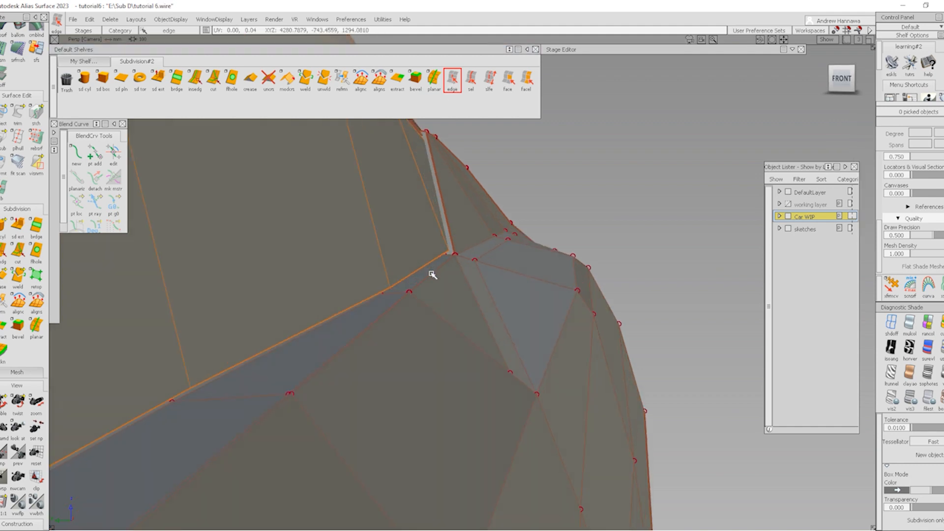
Pick edge e1197 where the pillar base meets the cowl and crease it
{"action": "left_click", "coordinate": [400, 295]}
{"action": "left_click_drag", "start_coordinate": [400, 295], "coordinate": [447, 270], "text": "alt+shift"}
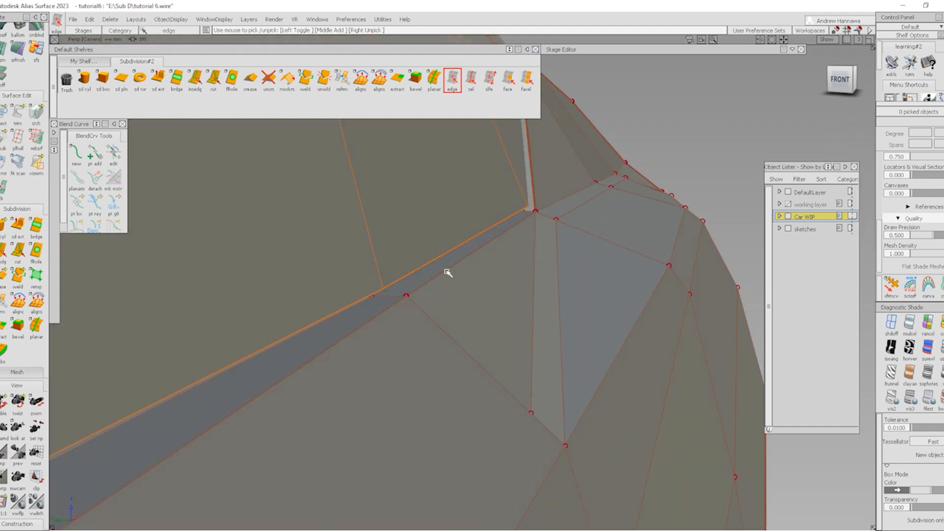
{"action": "left_click", "coordinate": [447, 271]}
{"action": "left_click", "coordinate": [469, 278]}
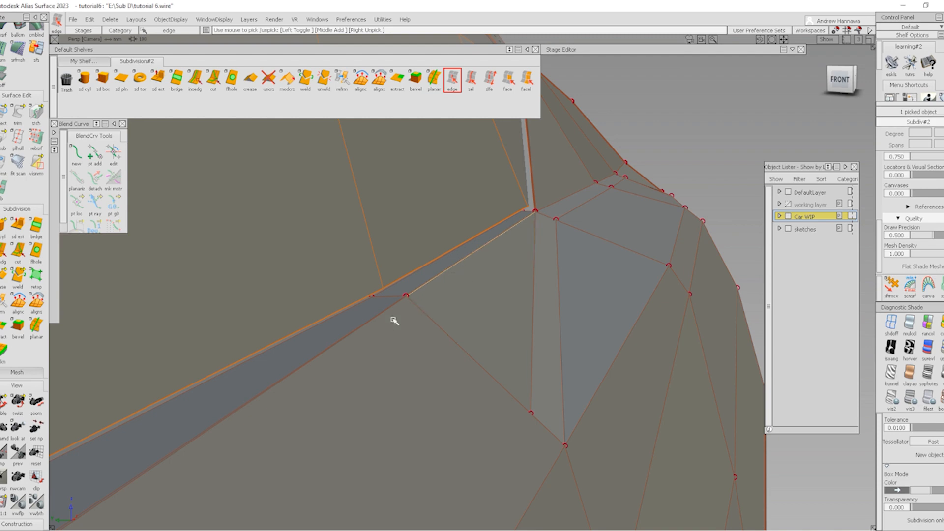
{"action": "left_click_drag", "start_coordinate": [409, 304], "coordinate": [373, 265], "text": "alt+shift"}
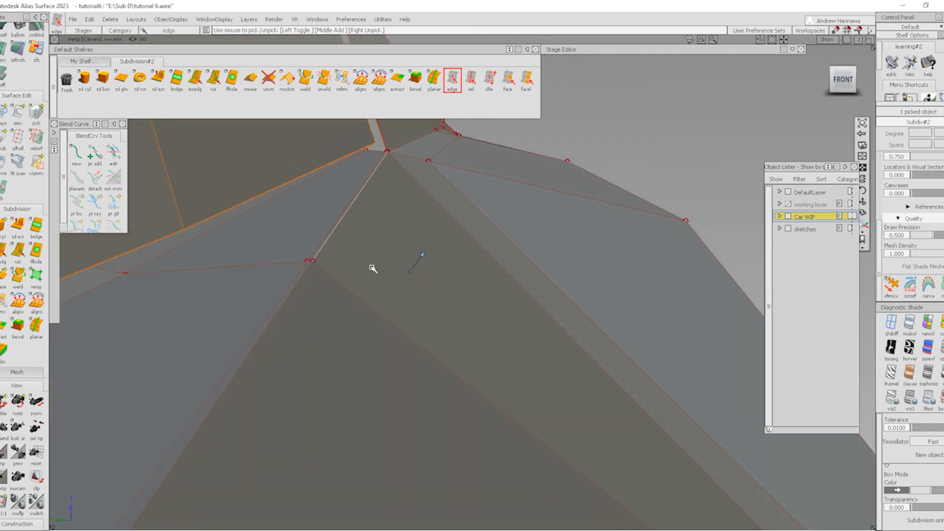
{"action": "left_click", "coordinate": [251, 84]}
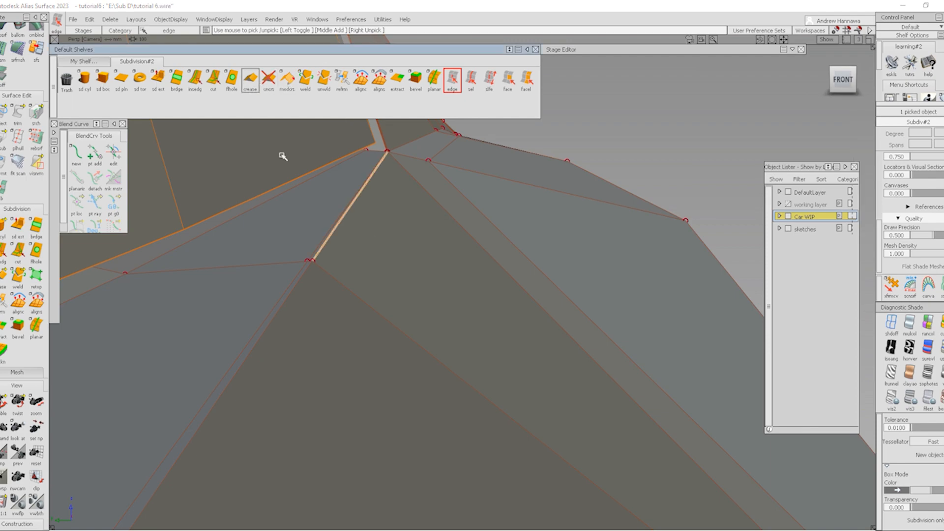
{"action": "left_click_drag", "start_coordinate": [361, 198], "coordinate": [362, 197], "text": "ctrl+shift"}
Inspect the creased cowl corner in smooth shading with the wireframe hidden
{"action": "key", "text": "shift+b"}
{"action": "mouse_move", "coordinate": [467, 288]}
{"action": "left_mouse_down", "text": "alt+shift"}
{"action": "mouse_move", "coordinate": [266, 253]}
{"action": "mouse_move", "coordinate": [315, 236]}
{"action": "left_mouse_up", "text": "alt+shift"}
{"action": "right_click_drag", "start_coordinate": [472, 231], "coordinate": [519, 227], "text": "alt+shift"}
{"action": "middle_click_drag", "start_coordinate": [518, 227], "coordinate": [401, 310], "text": "alt+shift"}
{"action": "left_click_drag", "start_coordinate": [389, 296], "coordinate": [290, 251], "text": "alt+shift"}
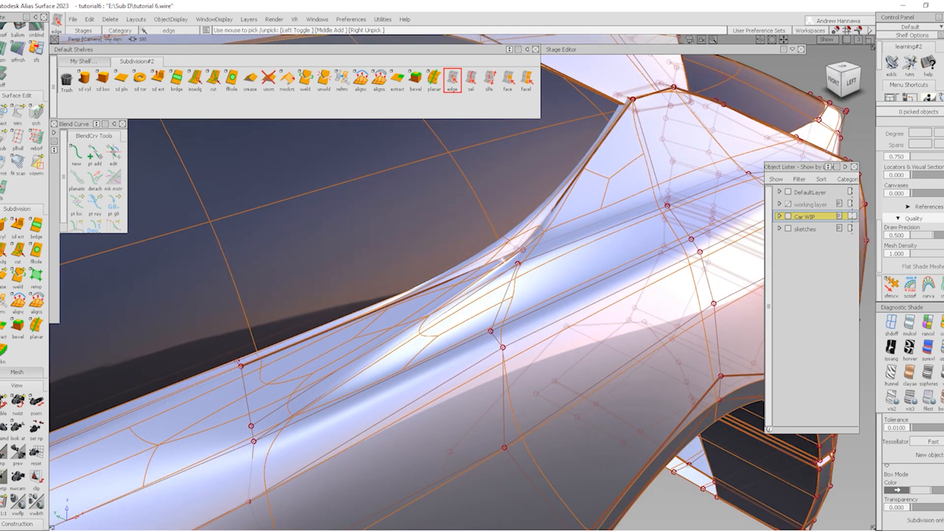
{"action": "right_click_drag", "start_coordinate": [458, 283], "coordinate": [542, 280], "text": "alt+shift"}
{"action": "key", "text": "ctrl+m"}
{"action": "left_click_drag", "start_coordinate": [681, 300], "coordinate": [696, 308], "text": "alt+shift"}
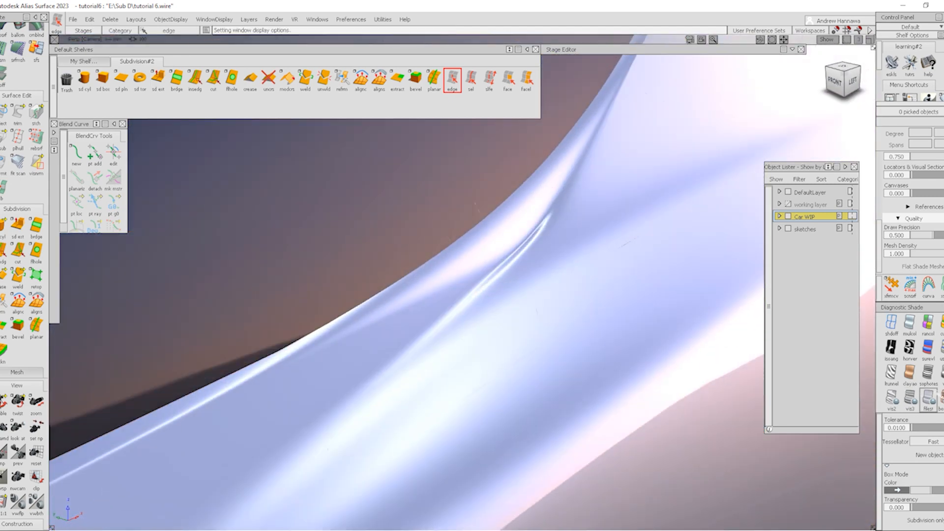
Restore faceted shading with cage wires and zoom closely on the pillar corner
{"action": "left_click", "coordinate": [928, 399]}
{"action": "key", "text": "ctrl+m"}
{"action": "left_click", "coordinate": [552, 252], "text": "alt+shift"}
{"action": "right_click_drag", "start_coordinate": [555, 292], "coordinate": [553, 278], "text": "alt+shift"}
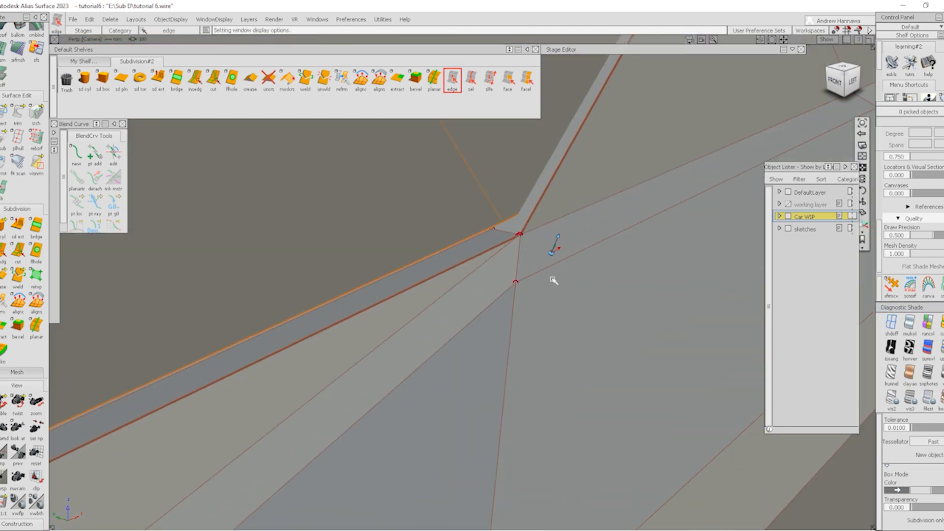
{"action": "left_click_drag", "start_coordinate": [552, 278], "coordinate": [541, 229], "text": "alt+shift"}
{"action": "left_click", "coordinate": [465, 208], "text": "alt+shift"}
{"action": "right_click_drag", "start_coordinate": [505, 265], "coordinate": [491, 263], "text": "alt+shift"}
{"action": "mouse_move", "coordinate": [491, 264]}
{"action": "left_mouse_down", "text": "alt+shift"}
{"action": "mouse_move", "coordinate": [559, 278]}
{"action": "mouse_move", "coordinate": [546, 274]}
{"action": "left_mouse_up", "text": "alt+shift"}
{"action": "right_click_drag", "start_coordinate": [546, 274], "coordinate": [575, 322], "text": "alt+shift"}
View the pillar corner from above and undo the lower edge segment selection
{"action": "middle_click_drag", "start_coordinate": [496, 301], "coordinate": [475, 307], "text": "alt+shift"}
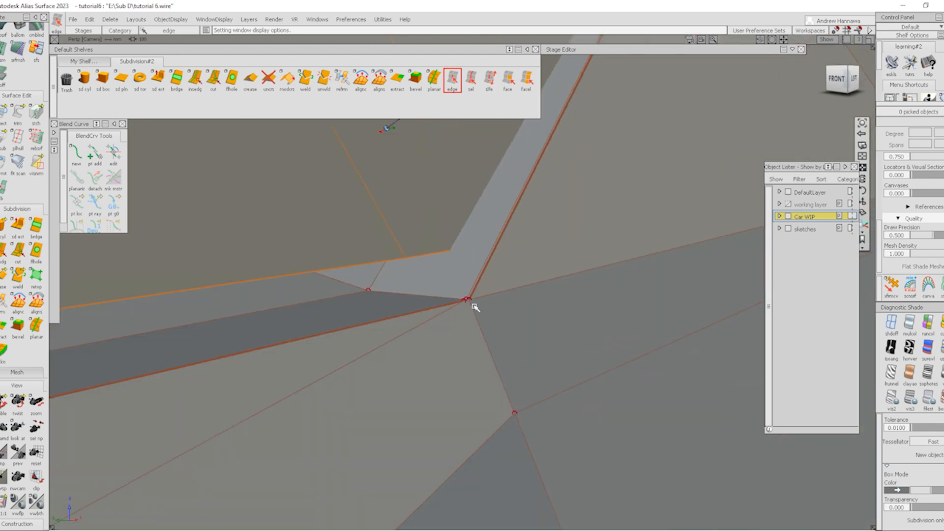
{"action": "left_click_drag", "start_coordinate": [468, 340], "coordinate": [421, 407], "text": "alt+shift"}
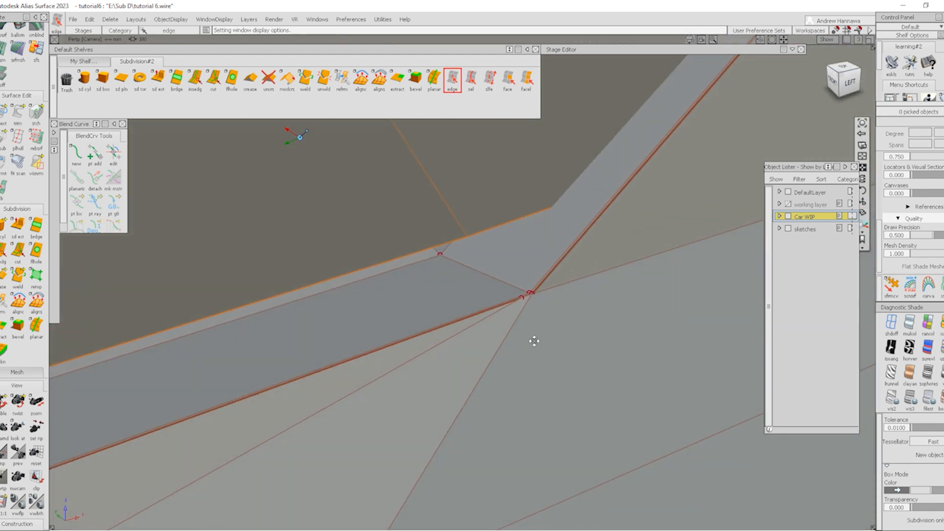
{"action": "middle_click_drag", "start_coordinate": [533, 339], "coordinate": [480, 348], "text": "alt+shift"}
{"action": "right_click_drag", "start_coordinate": [480, 349], "coordinate": [501, 328], "text": "alt+shift"}
{"action": "left_click_drag", "start_coordinate": [490, 312], "coordinate": [453, 363], "text": "alt+shift"}
{"action": "key", "text": "ctrl+z"}
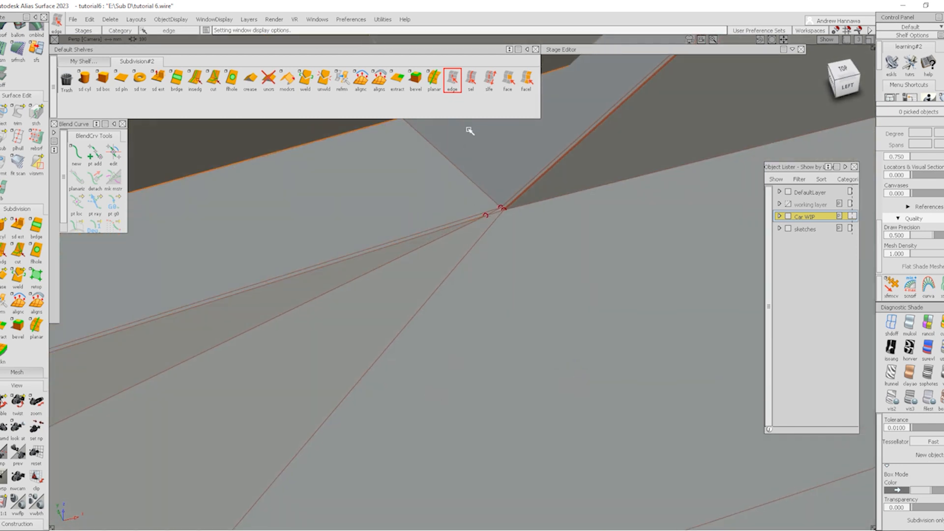
{"action": "left_click", "coordinate": [213, 79]}
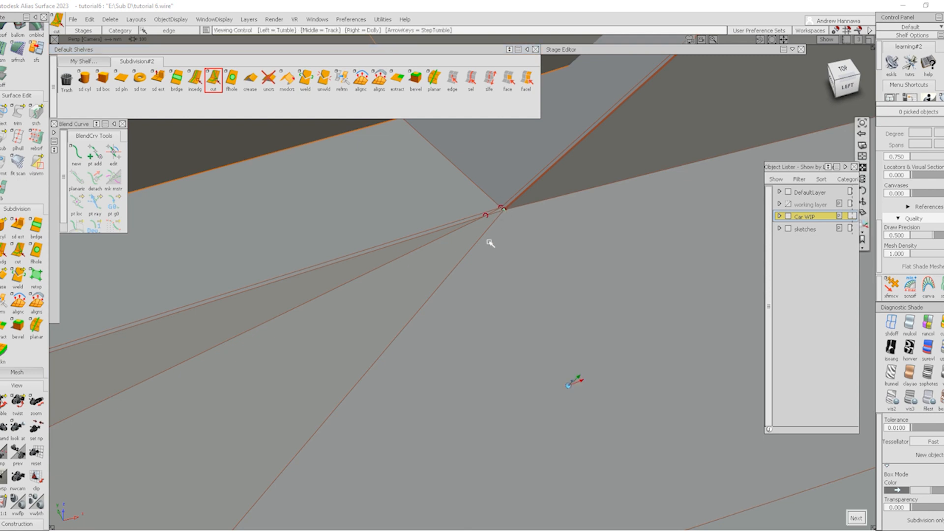
Finish the cut into the rear pillar vertex, then pick and clear the new edge
{"action": "right_click_drag", "start_coordinate": [489, 241], "coordinate": [444, 289], "text": "alt+shift"}
{"action": "middle_click_drag", "start_coordinate": [447, 383], "coordinate": [512, 261], "text": "alt+shift"}
{"action": "right_click_drag", "start_coordinate": [512, 262], "coordinate": [331, 427], "text": "alt+shift"}
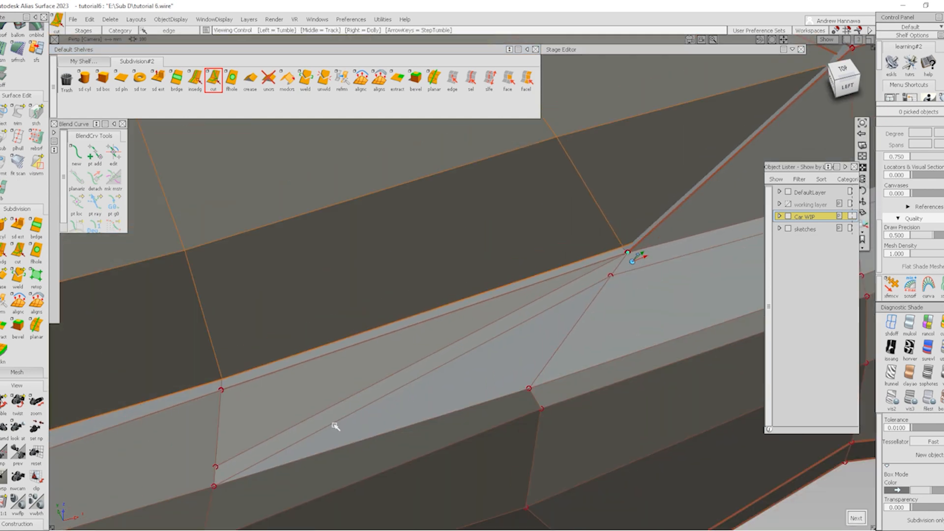
{"action": "key", "text": "space"}
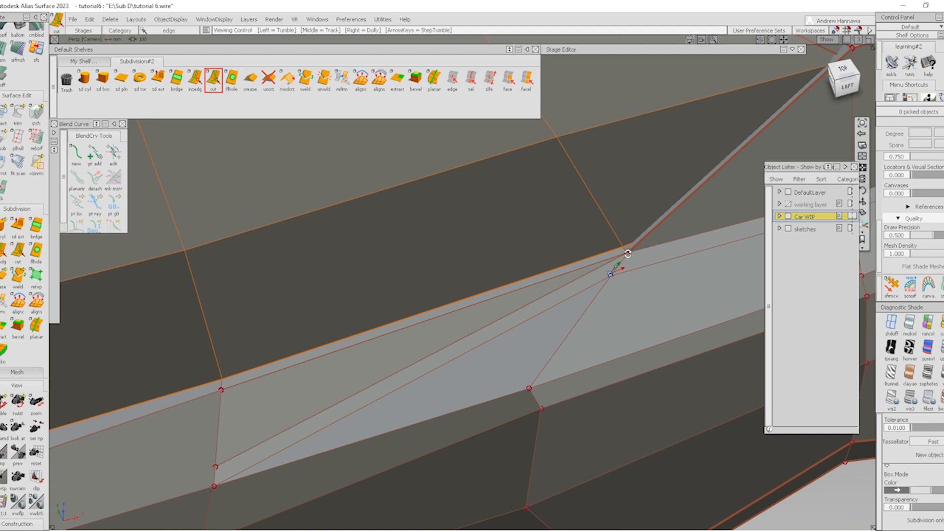
{"action": "right_click_drag", "start_coordinate": [621, 265], "coordinate": [689, 204], "text": "alt+shift"}
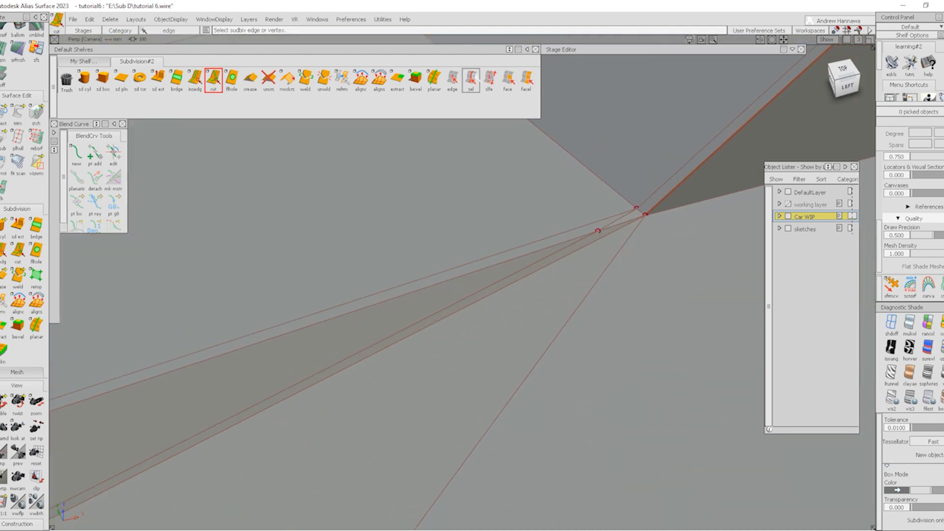
{"action": "left_click", "coordinate": [453, 80]}
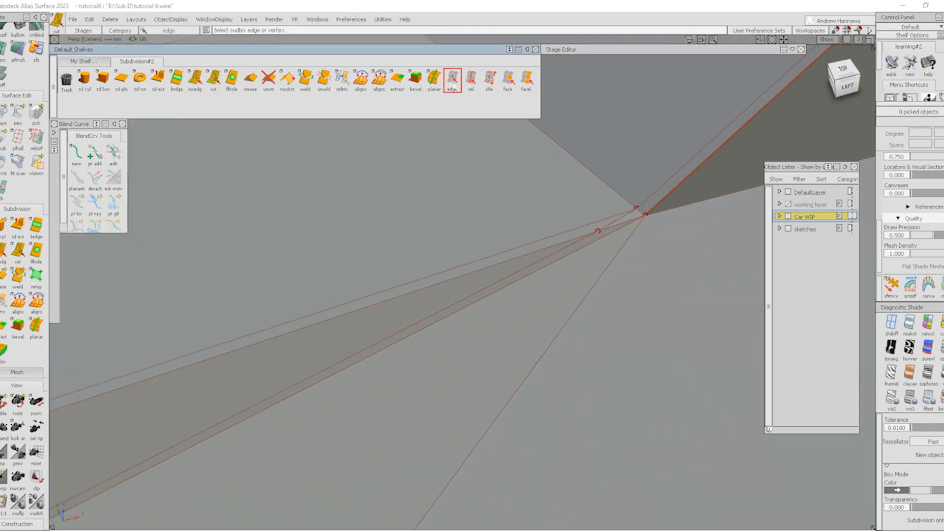
{"action": "left_click", "coordinate": [605, 227]}
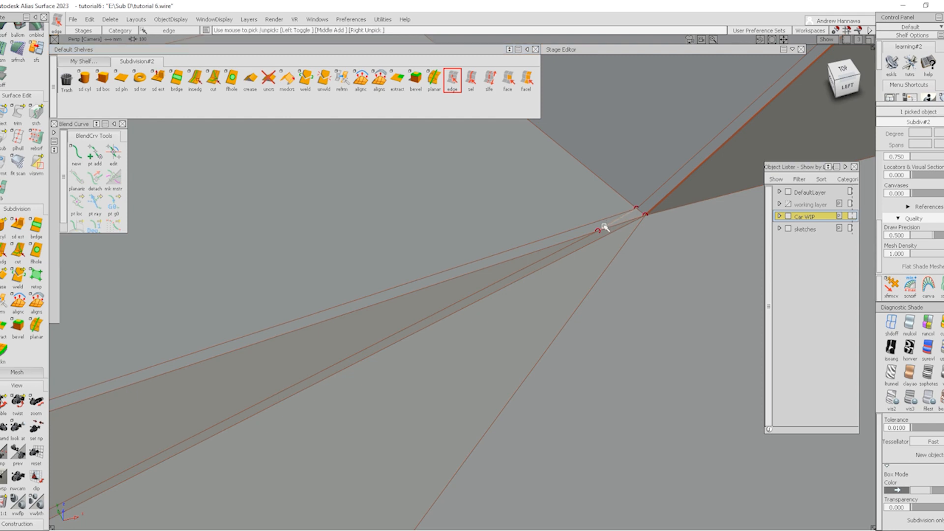
{"action": "left_click", "coordinate": [574, 245]}
Tumble around the shaded rear quarter without wireframe, then restore the wireframe display
{"action": "right_click_drag", "start_coordinate": [683, 327], "coordinate": [598, 274], "text": "ctrl+shift"}
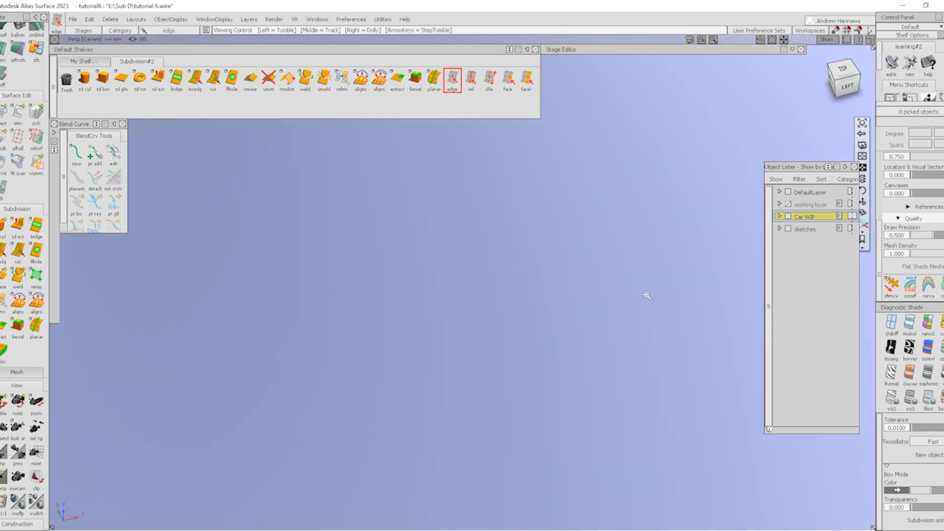
{"action": "mouse_move", "coordinate": [648, 293]}
{"action": "right_mouse_down", "text": "alt+shift"}
{"action": "mouse_move", "coordinate": [616, 291]}
{"action": "mouse_move", "coordinate": [551, 331]}
{"action": "right_mouse_up", "text": "alt+shift"}
{"action": "left_click_drag", "start_coordinate": [550, 331], "coordinate": [529, 317], "text": "alt+shift"}
{"action": "middle_click_drag", "start_coordinate": [167, 315], "coordinate": [333, 303], "text": "alt+shift"}
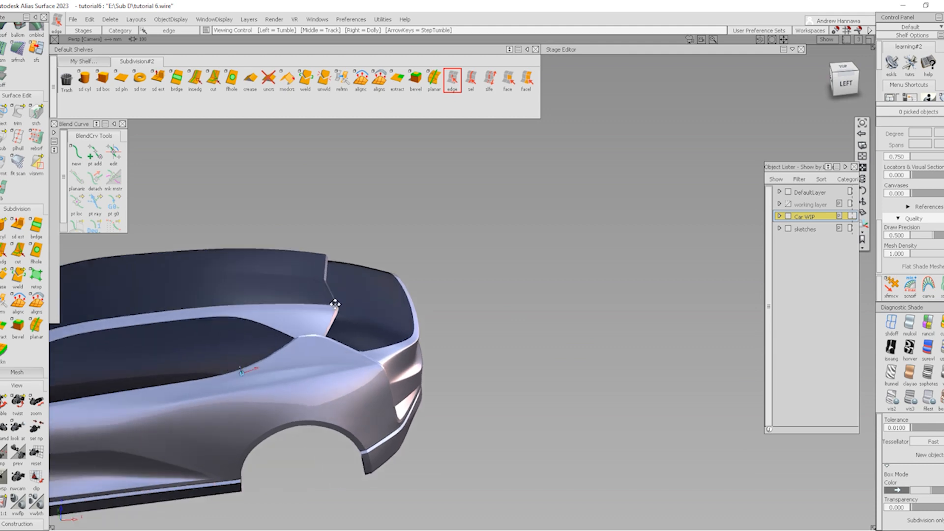
{"action": "left_click_drag", "start_coordinate": [333, 304], "coordinate": [400, 310], "text": "alt+shift"}
{"action": "middle_click_drag", "start_coordinate": [400, 310], "coordinate": [433, 264], "text": "alt+shift"}
{"action": "left_click_drag", "start_coordinate": [432, 264], "coordinate": [429, 254], "text": "alt+shift"}
{"action": "right_click_drag", "start_coordinate": [429, 253], "coordinate": [521, 250], "text": "alt+shift"}
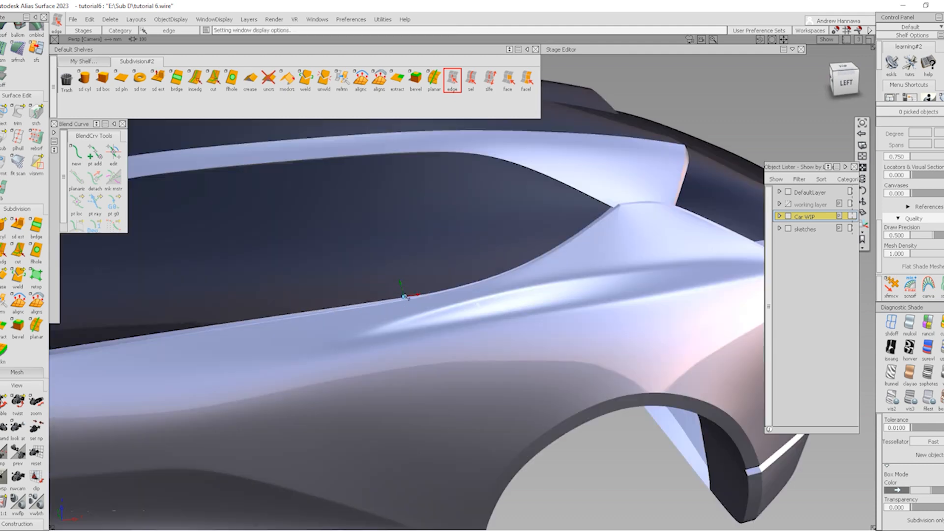
{"action": "left_click_drag", "start_coordinate": [521, 250], "coordinate": [608, 247], "text": "alt+shift"}
{"action": "left_click_drag", "start_coordinate": [511, 269], "coordinate": [457, 303], "text": "alt+shift"}
{"action": "key", "text": "alt+m"}
{"action": "left_click_drag", "start_coordinate": [399, 231], "coordinate": [380, 286], "text": "ctrl+shift"}
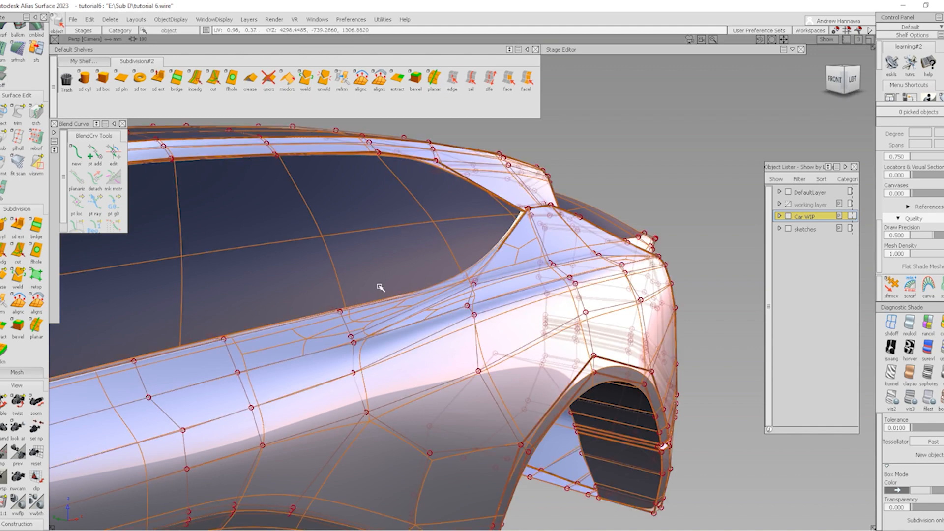
Select the window surface and switch to a straight Front view
{"action": "left_click", "coordinate": [377, 289]}
{"action": "right_click_drag", "start_coordinate": [221, 300], "coordinate": [340, 297], "text": "alt+shift"}
{"action": "left_click_drag", "start_coordinate": [340, 298], "coordinate": [487, 348], "text": "alt+shift"}
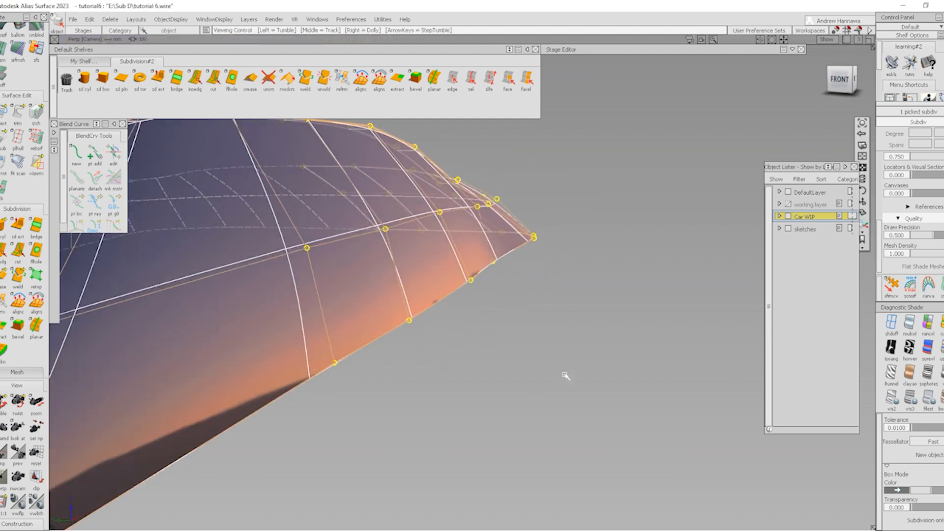
{"action": "mouse_move", "coordinate": [565, 376]}
{"action": "left_mouse_down", "text": "alt+shift"}
{"action": "mouse_move", "coordinate": [557, 445]}
{"action": "mouse_move", "coordinate": [562, 386]}
{"action": "left_mouse_up", "text": "alt+shift"}
{"action": "left_click", "coordinate": [479, 298]}
{"action": "left_click_drag", "start_coordinate": [478, 298], "coordinate": [478, 359], "text": "alt+shift"}
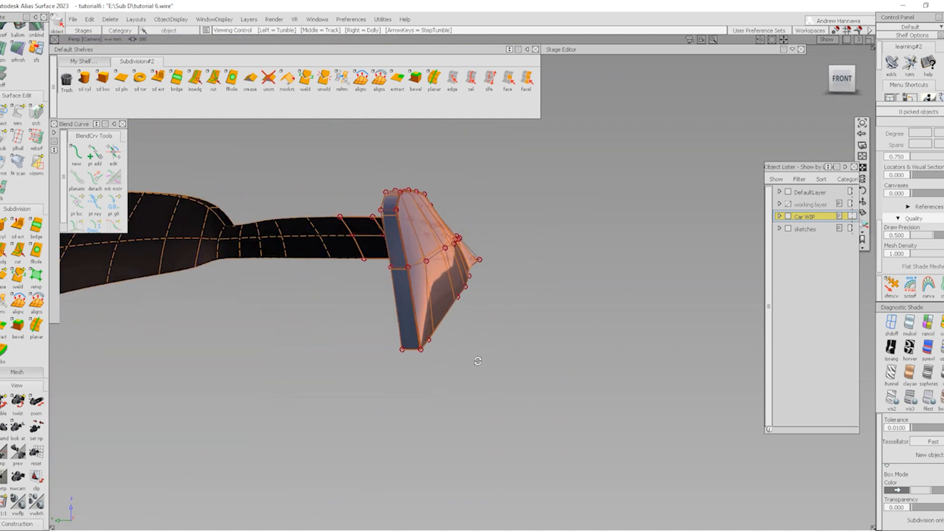
{"action": "left_click", "coordinate": [842, 77]}
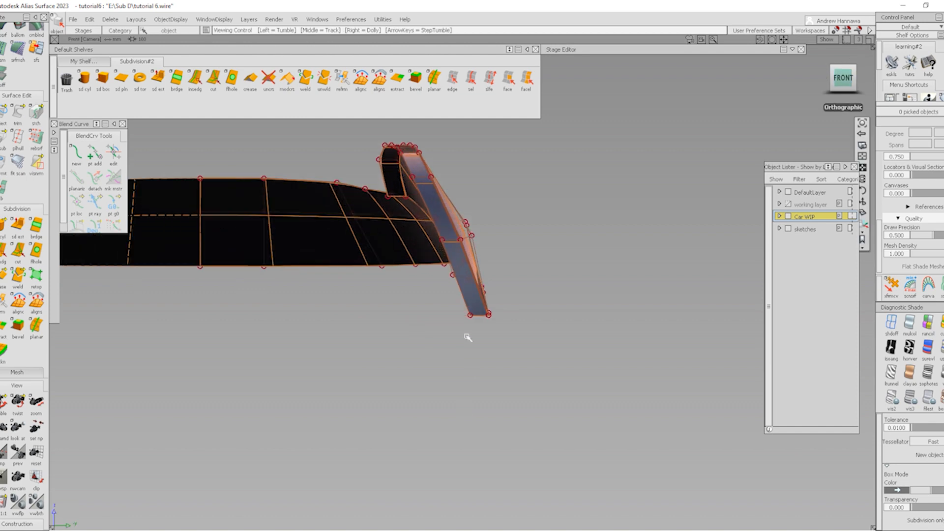
Pick the window surface's bottom edge loop and drag it down with Transform CV
{"action": "left_click", "coordinate": [470, 77]}
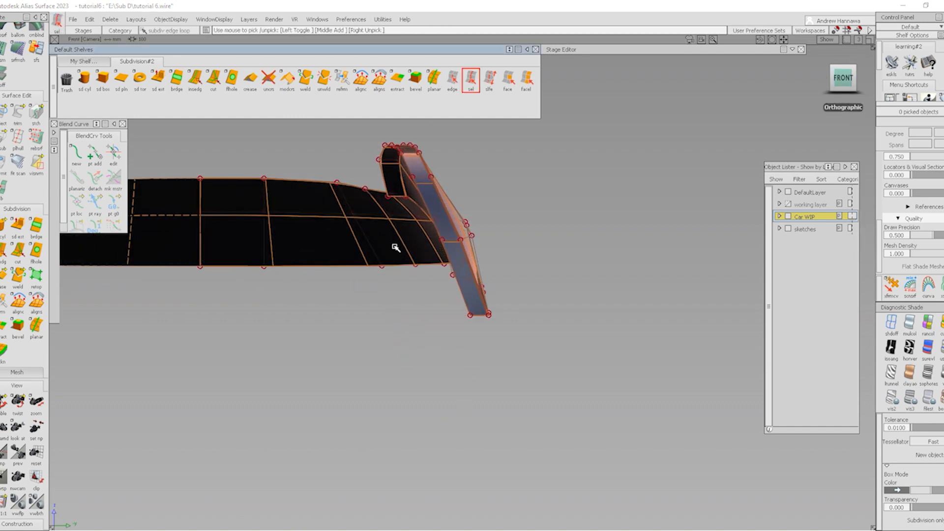
{"action": "left_click", "coordinate": [351, 268]}
{"action": "left_click_drag", "start_coordinate": [627, 314], "coordinate": [597, 321], "text": "alt+shift"}
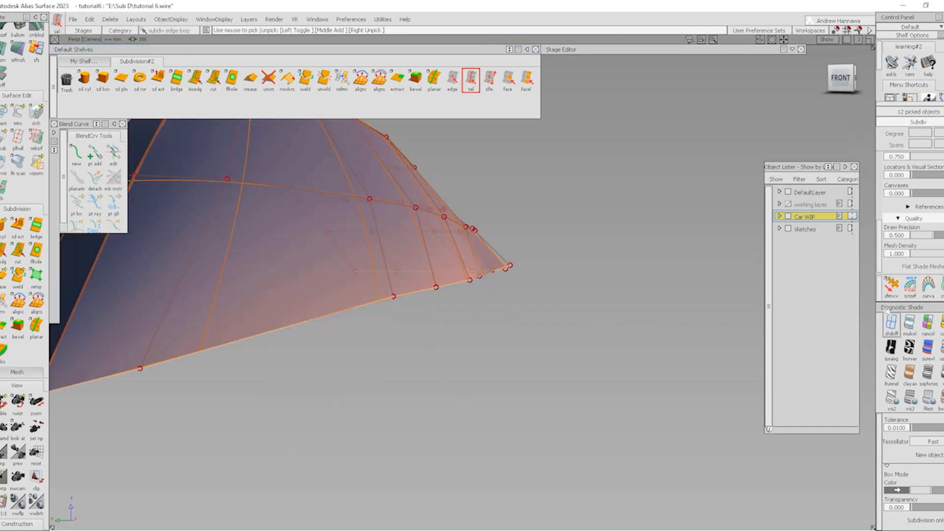
{"action": "left_click", "coordinate": [891, 286]}
{"action": "left_click_drag", "start_coordinate": [454, 278], "coordinate": [443, 321], "text": "alt+shift"}
{"action": "right_click_drag", "start_coordinate": [442, 317], "coordinate": [368, 311]}
{"action": "left_click_drag", "start_coordinate": [374, 319], "coordinate": [534, 280]}
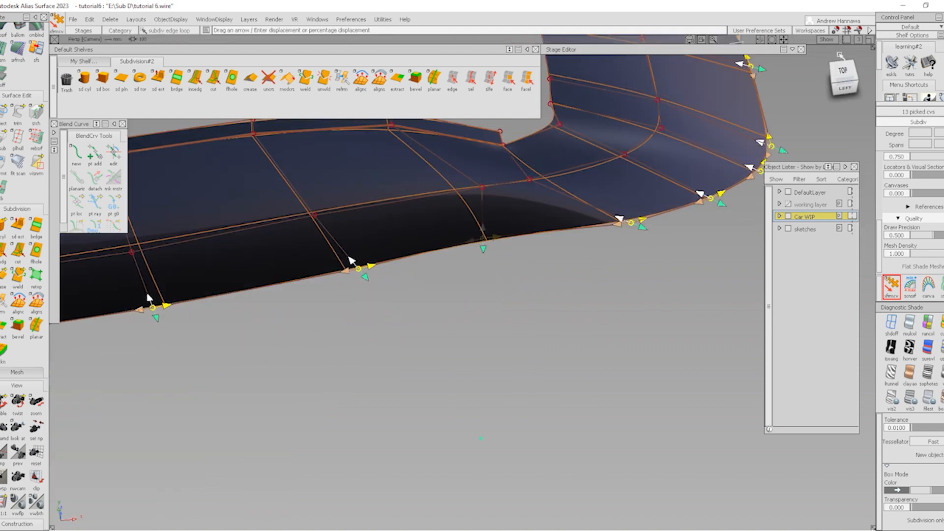
Check the lowered edge from the top view, then isolate the window surface with CVs shown
{"action": "left_click", "coordinate": [844, 73]}
{"action": "left_click_drag", "start_coordinate": [507, 394], "coordinate": [501, 277], "text": "ctrl+shift"}
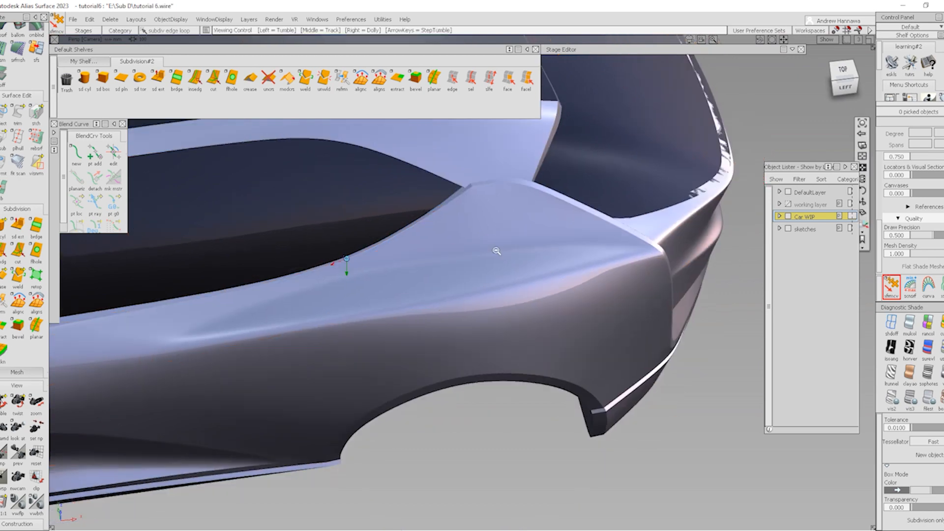
{"action": "left_click_drag", "start_coordinate": [495, 249], "coordinate": [433, 250], "text": "alt+shift"}
{"action": "right_click_drag", "start_coordinate": [557, 243], "coordinate": [597, 257], "text": "alt+shift"}
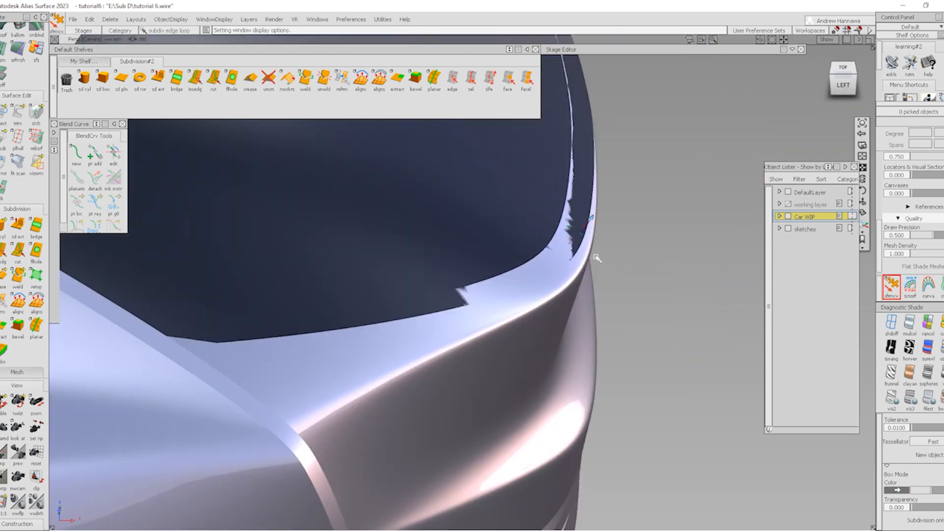
{"action": "left_click_drag", "start_coordinate": [597, 257], "coordinate": [606, 172], "text": "alt+shift"}
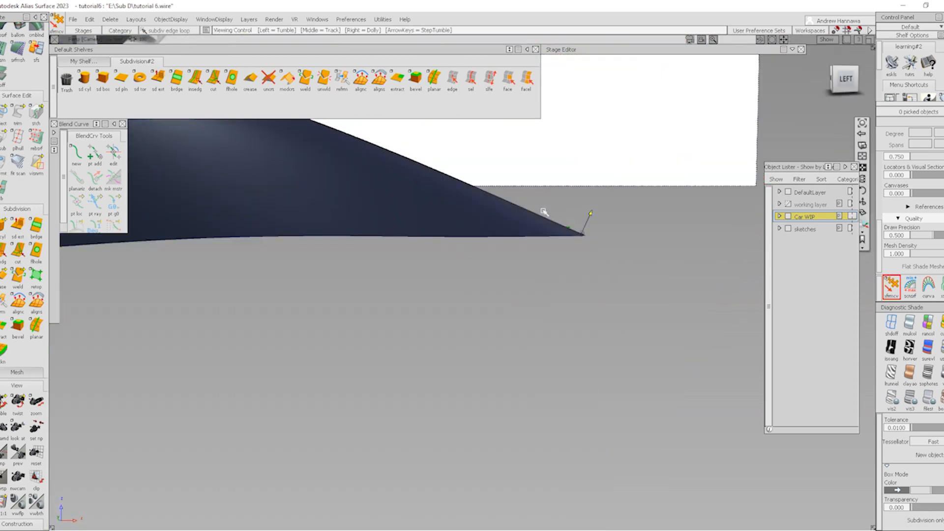
{"action": "left_click_drag", "start_coordinate": [544, 211], "coordinate": [478, 350], "text": "alt+shift"}
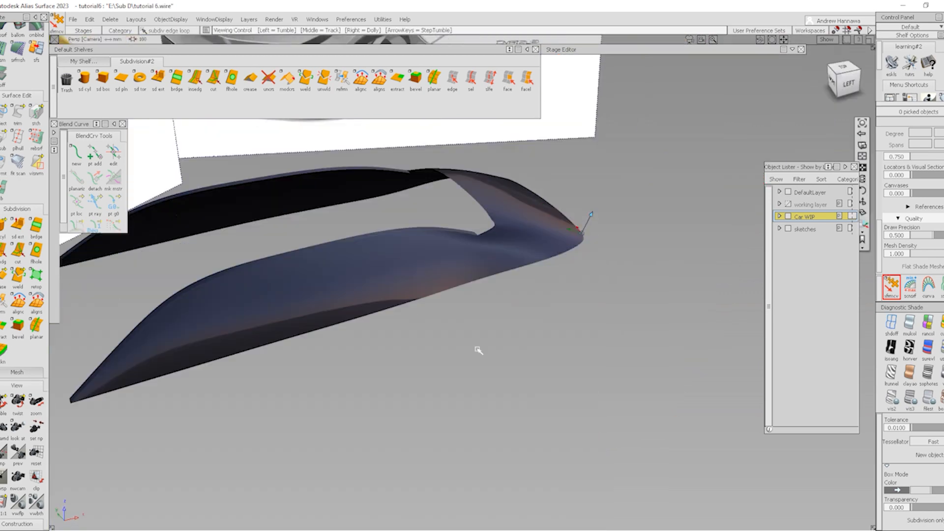
{"action": "right_click_drag", "start_coordinate": [544, 322], "coordinate": [615, 384], "text": "ctrl+shift"}
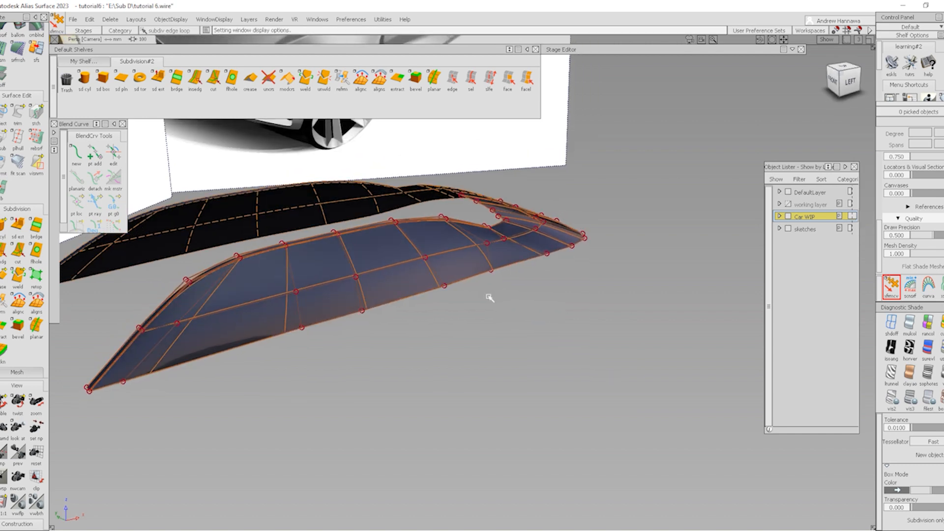
Lower seven control vertices along the window's lower edge and bring the body back
{"action": "key", "text": "ctrl+z"}
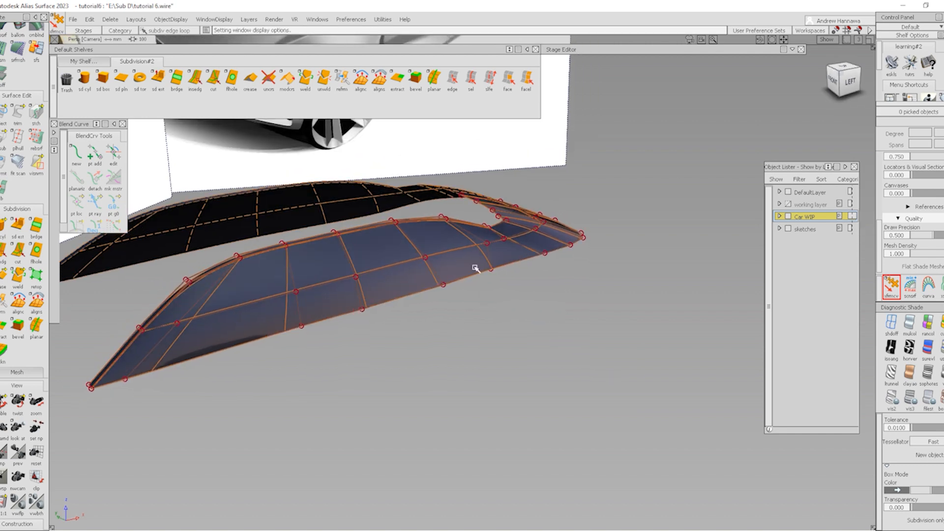
{"action": "left_click", "coordinate": [443, 287]}
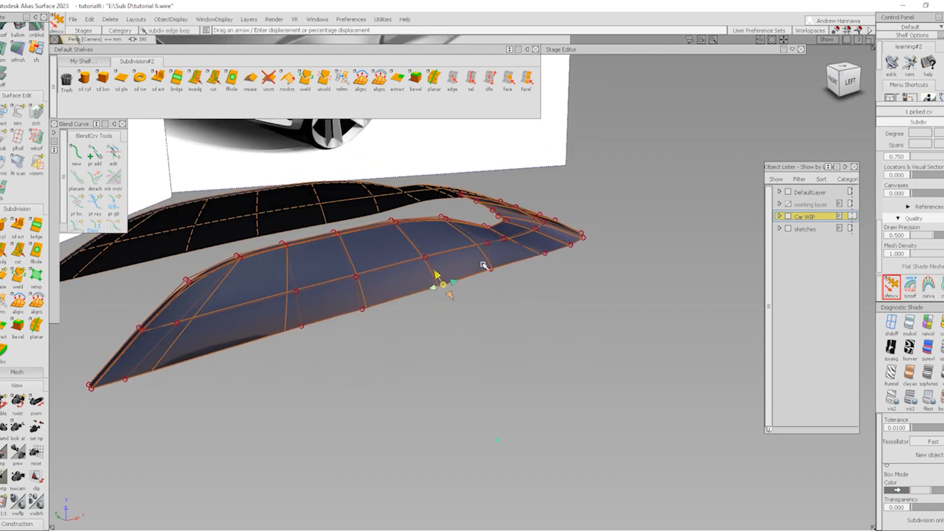
{"action": "left_click_drag", "start_coordinate": [303, 326], "coordinate": [150, 344], "text": "alt+shift"}
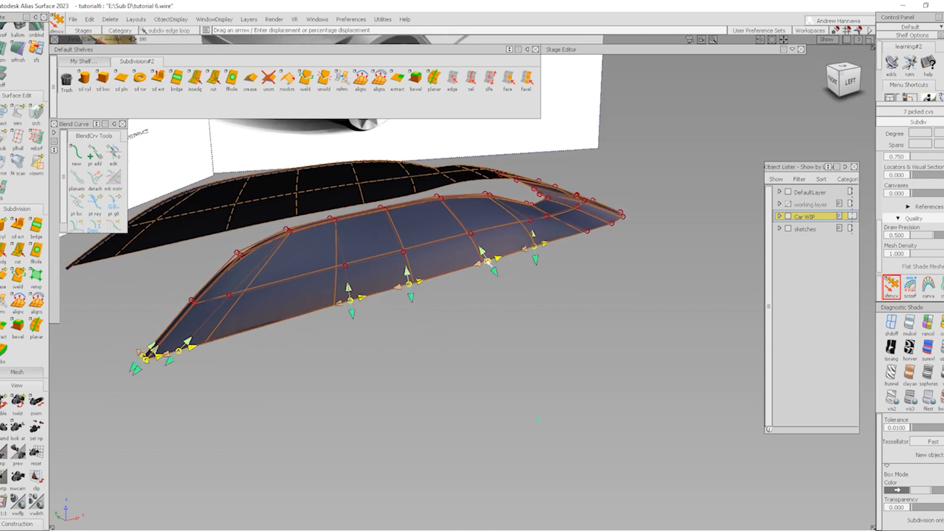
{"action": "left_click_drag", "start_coordinate": [488, 262], "coordinate": [501, 274]}
{"action": "left_click", "coordinate": [565, 344]}
{"action": "key", "text": "alt+v"}
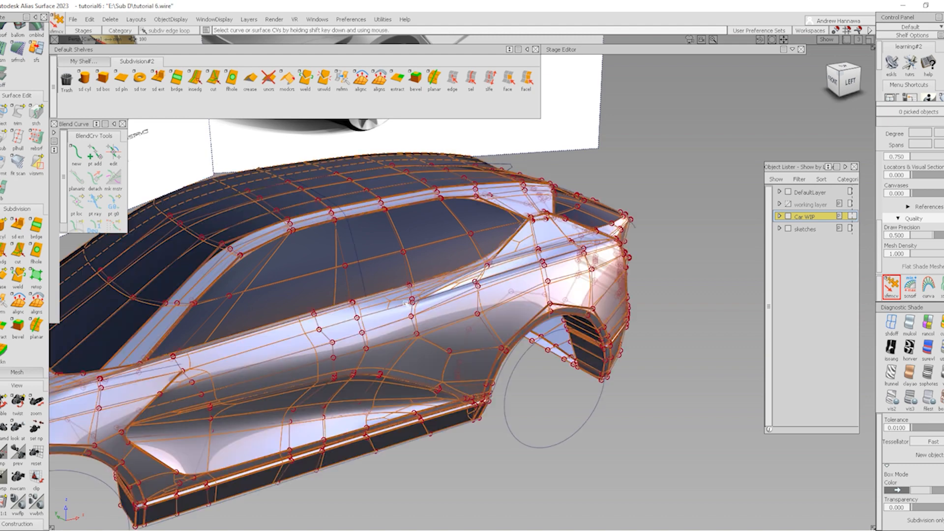
{"action": "key", "text": "ctrl+5"}
{"action": "key", "text": "alt+m"}
{"action": "key", "text": "ctrl+5"}
{"action": "left_click_drag", "start_coordinate": [426, 282], "coordinate": [480, 282], "text": "alt+shift"}
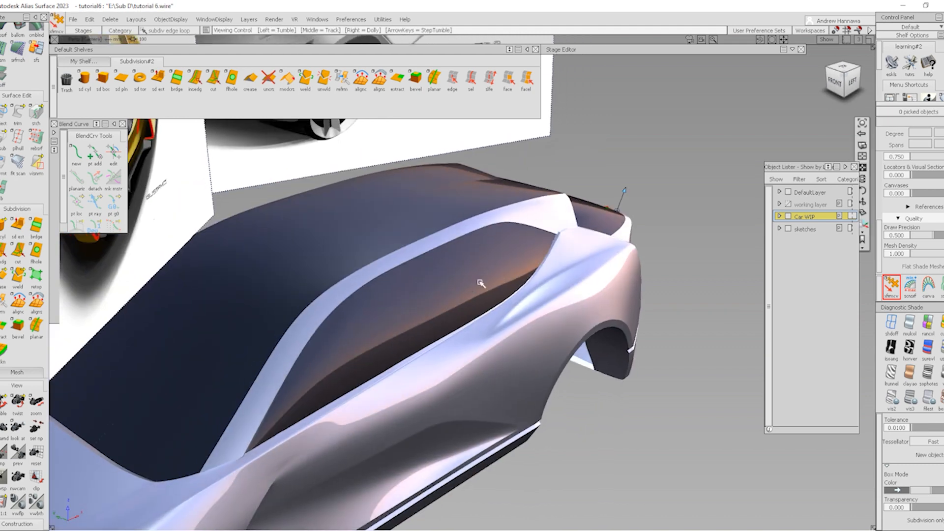
{"action": "right_click_drag", "start_coordinate": [527, 290], "coordinate": [535, 283], "text": "alt+shift"}
{"action": "mouse_move", "coordinate": [535, 282]}
{"action": "left_mouse_down", "text": "alt+shift"}
{"action": "mouse_move", "coordinate": [616, 247]}
{"action": "mouse_move", "coordinate": [675, 241]}
{"action": "left_mouse_up", "text": "alt+shift"}
{"action": "right_click_drag", "start_coordinate": [615, 326], "coordinate": [609, 305], "text": "alt+shift"}
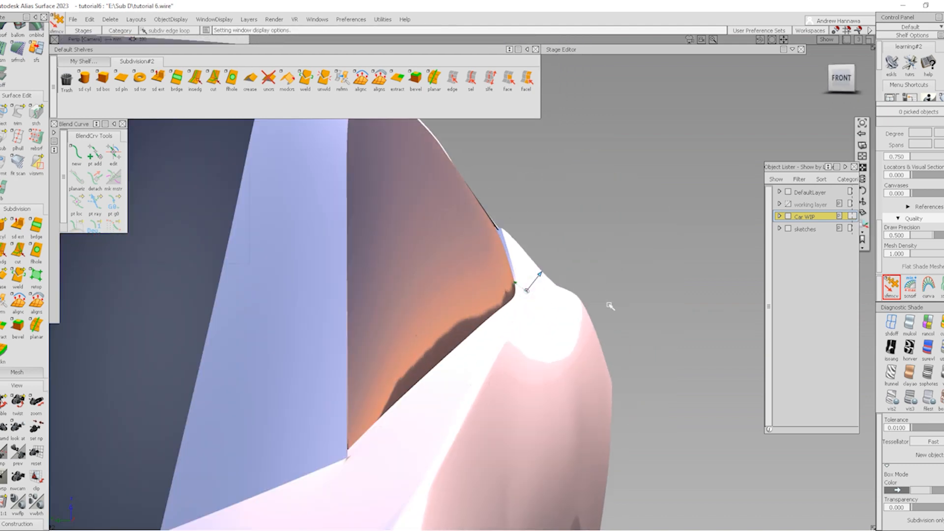
{"action": "left_click_drag", "start_coordinate": [610, 305], "coordinate": [455, 309], "text": "alt+shift"}
{"action": "middle_click_drag", "start_coordinate": [589, 304], "coordinate": [444, 279], "text": "alt+shift"}
{"action": "left_click_drag", "start_coordinate": [444, 279], "coordinate": [453, 375], "text": "alt+shift"}
{"action": "mouse_move", "coordinate": [453, 375]}
{"action": "right_mouse_down", "text": "alt+shift"}
{"action": "mouse_move", "coordinate": [524, 331]}
{"action": "mouse_move", "coordinate": [506, 375]}
{"action": "right_mouse_up", "text": "alt+shift"}
{"action": "middle_click_drag", "start_coordinate": [506, 376], "coordinate": [535, 444], "text": "alt+shift"}
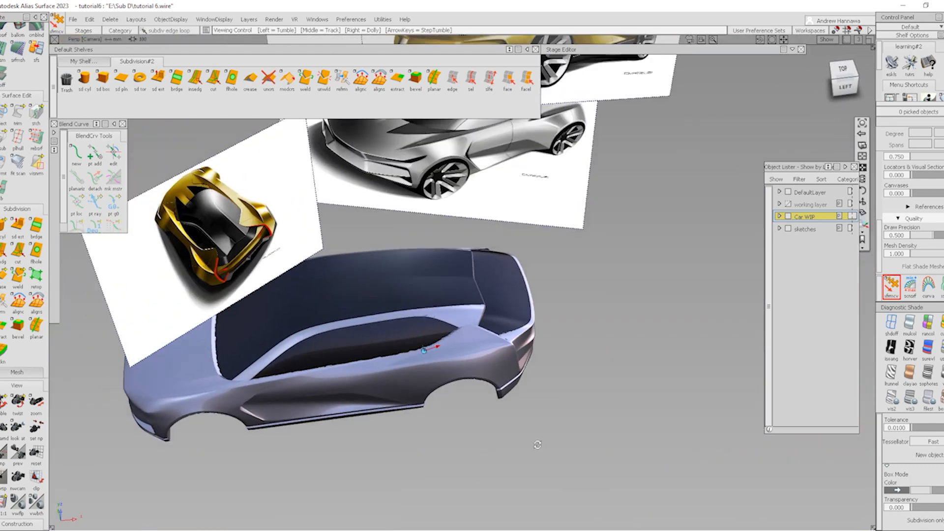
{"action": "left_click_drag", "start_coordinate": [535, 445], "coordinate": [425, 378], "text": "alt+shift"}
{"action": "right_click_drag", "start_coordinate": [404, 336], "coordinate": [457, 328], "text": "alt+shift"}
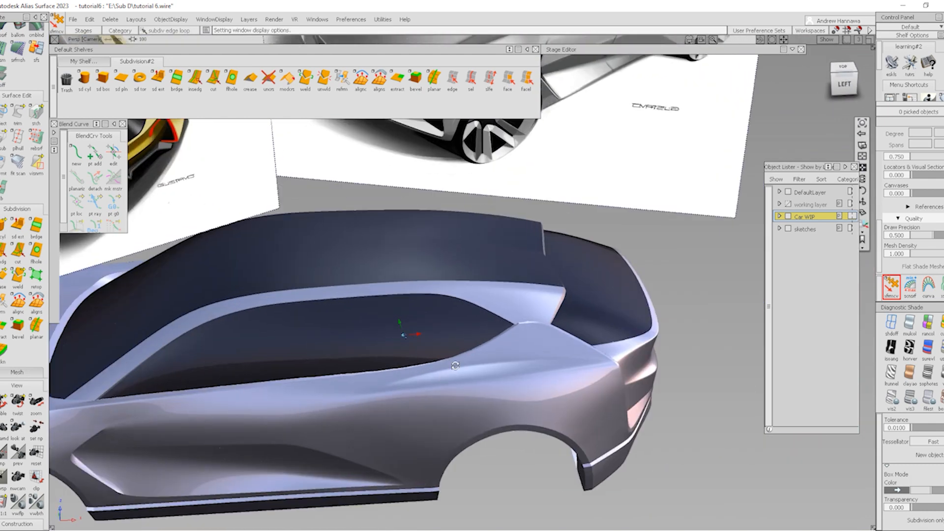
{"action": "mouse_move", "coordinate": [457, 328]}
{"action": "left_mouse_down", "text": "alt+shift"}
{"action": "mouse_move", "coordinate": [465, 501]}
{"action": "mouse_move", "coordinate": [493, 361]}
{"action": "left_mouse_up", "text": "alt+shift"}
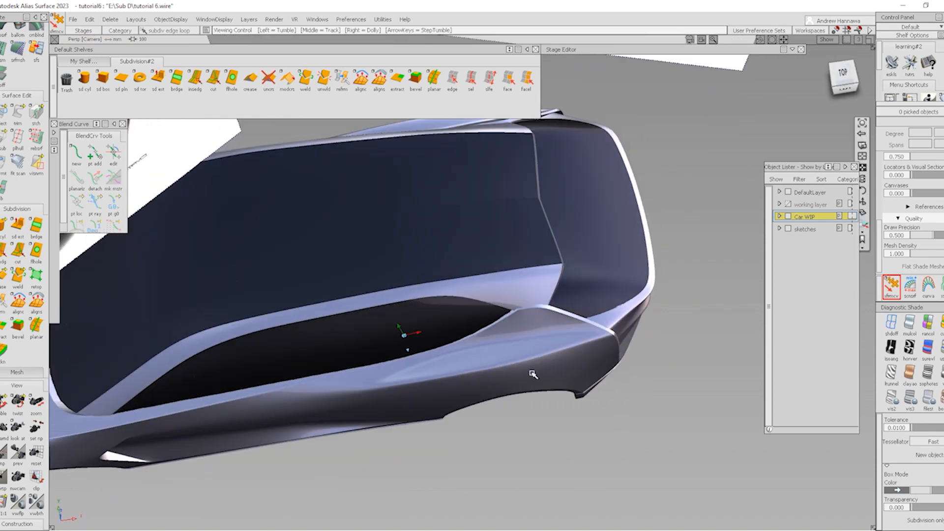
{"action": "right_click_drag", "start_coordinate": [534, 375], "coordinate": [520, 369], "text": "alt+shift"}
{"action": "mouse_move", "coordinate": [521, 369]}
{"action": "left_mouse_down", "text": "alt+shift"}
{"action": "mouse_move", "coordinate": [500, 400]}
{"action": "mouse_move", "coordinate": [504, 384]}
{"action": "left_mouse_up", "text": "alt+shift"}
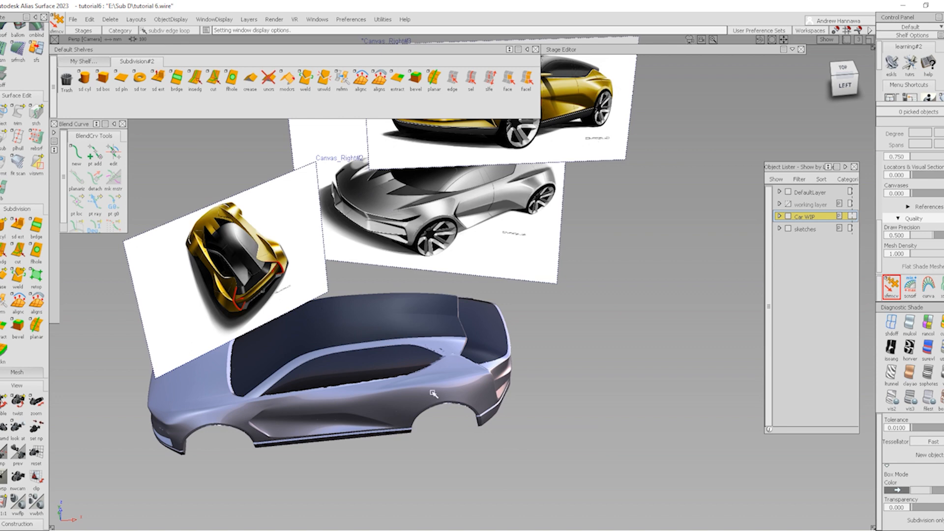
{"action": "right_click_drag", "start_coordinate": [433, 394], "coordinate": [412, 396], "text": "alt+shift"}
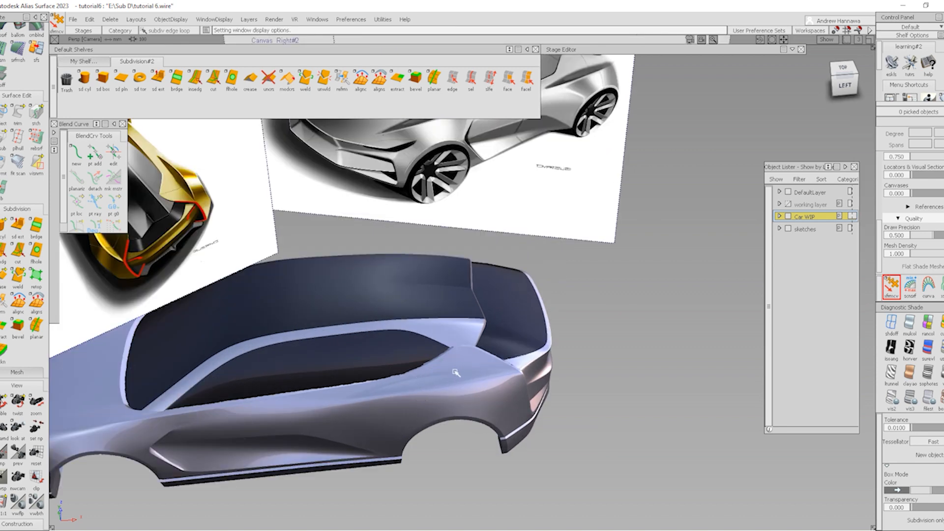
{"action": "mouse_move", "coordinate": [456, 373]}
{"action": "right_mouse_down", "text": "alt+shift"}
{"action": "mouse_move", "coordinate": [437, 371]}
{"action": "mouse_move", "coordinate": [442, 397]}
{"action": "mouse_move", "coordinate": [400, 385]}
{"action": "right_mouse_up", "text": "alt+shift"}
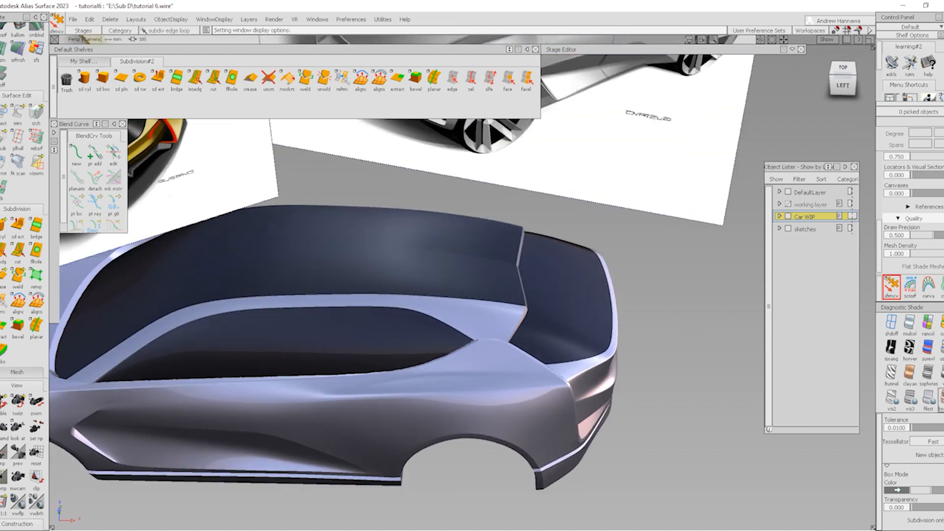
Switch to flat shading with wireframe and CVs, and zoom onto the rear shoulder vertex
{"action": "left_click", "coordinate": [940, 398]}
{"action": "right_click_drag", "start_coordinate": [428, 409], "coordinate": [426, 408], "text": "ctrl+shift"}
{"action": "right_click_drag", "start_coordinate": [459, 443], "coordinate": [499, 411], "text": "alt+shift"}
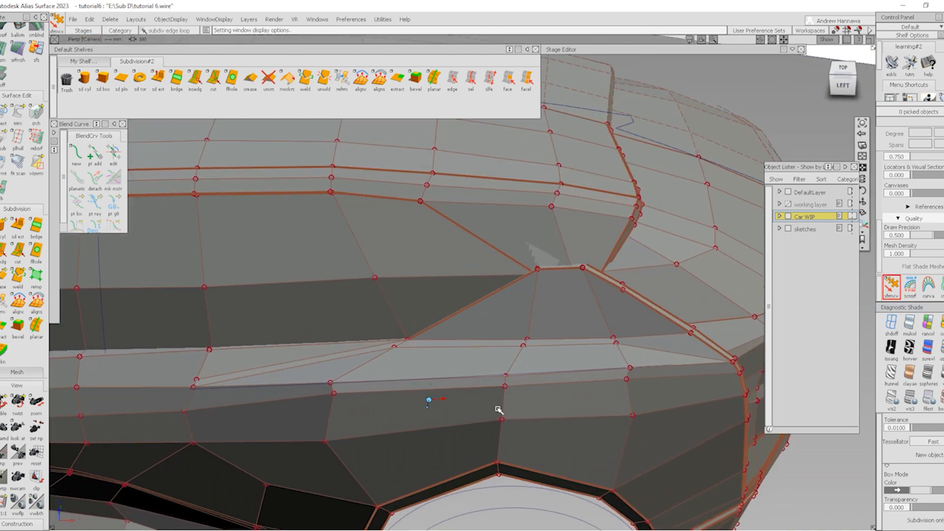
{"action": "left_click_drag", "start_coordinate": [499, 411], "coordinate": [396, 309], "text": "alt+shift"}
{"action": "mouse_move", "coordinate": [393, 302]}
{"action": "right_mouse_down", "text": "alt+shift"}
{"action": "mouse_move", "coordinate": [412, 339]}
{"action": "mouse_move", "coordinate": [423, 324]}
{"action": "right_mouse_up", "text": "alt+shift"}
{"action": "left_click_drag", "start_coordinate": [423, 324], "coordinate": [462, 317], "text": "alt+shift"}
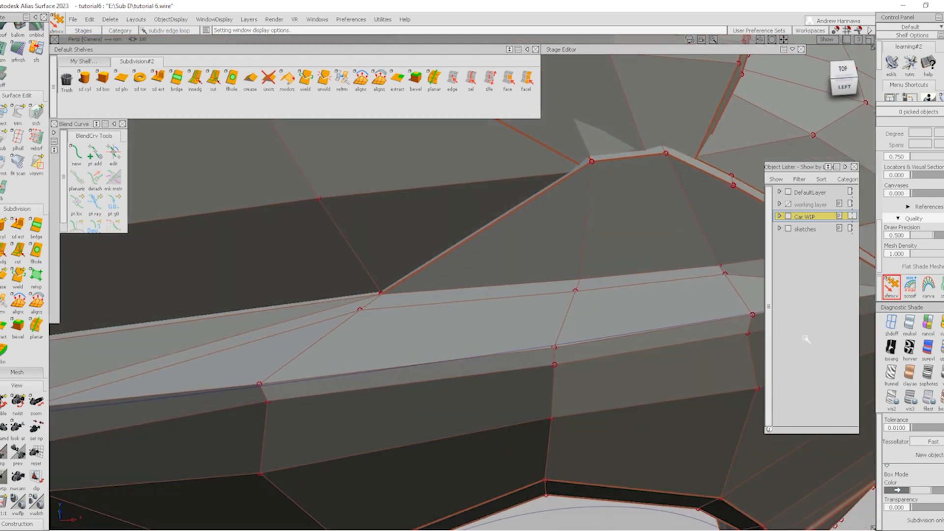
{"action": "left_click", "coordinate": [361, 309]}
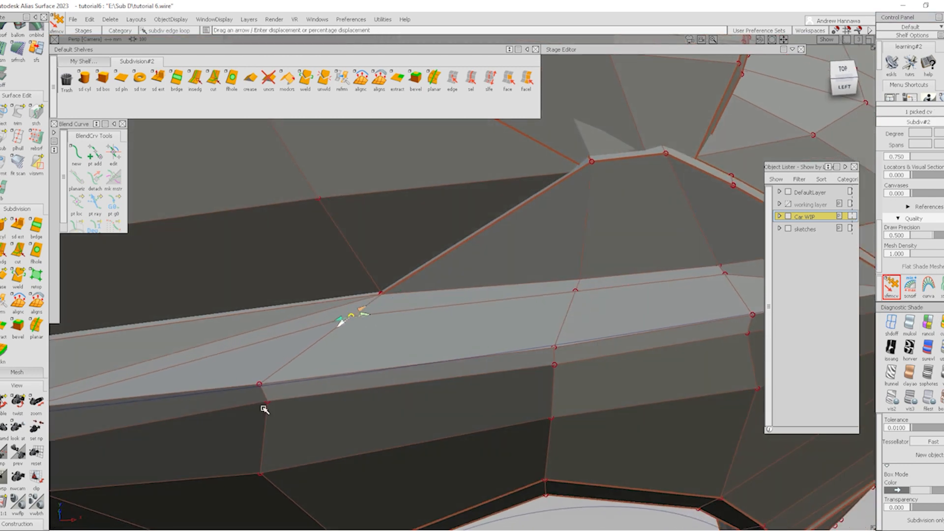
{"action": "left_click_drag", "start_coordinate": [510, 300], "coordinate": [414, 330], "text": "alt+shift"}
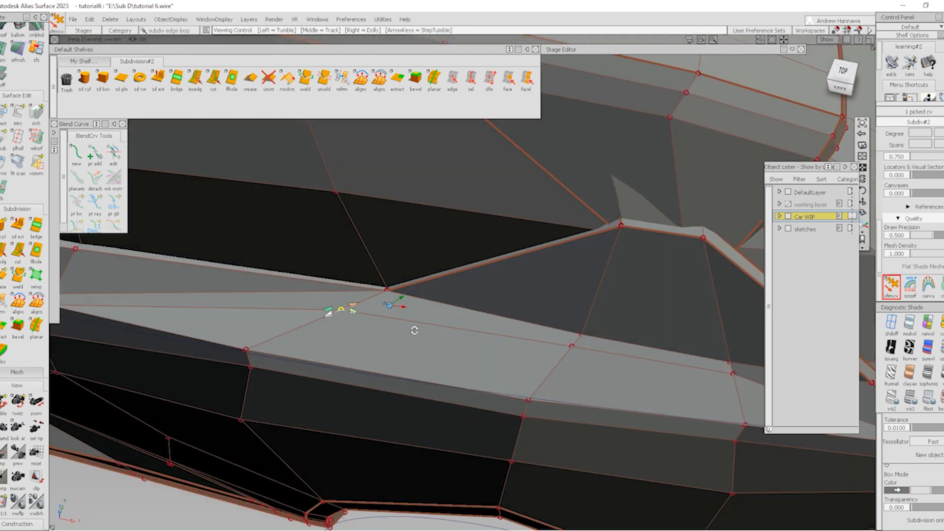
{"action": "middle_click_drag", "start_coordinate": [405, 321], "coordinate": [487, 319], "text": "alt+shift"}
{"action": "left_click", "coordinate": [426, 444]}
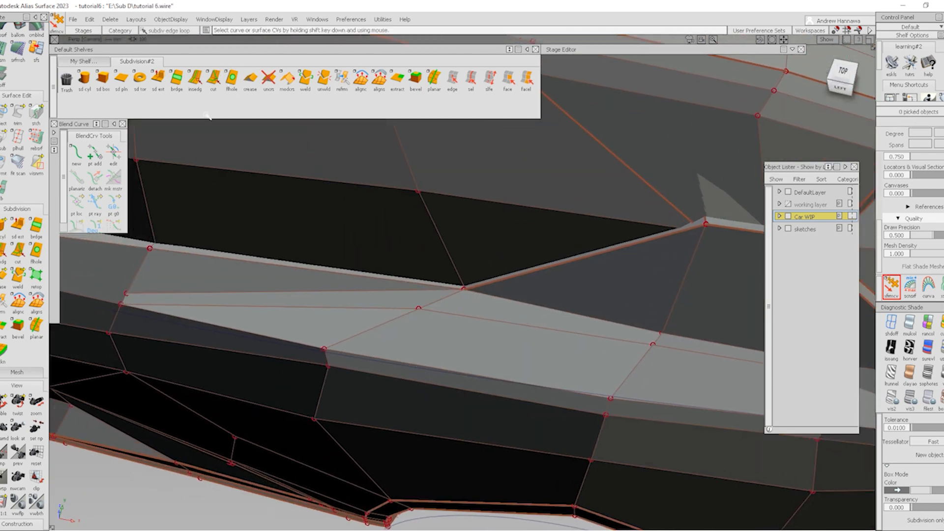
Cut a new edge across the shoulder face ending at the shoulder crease vertex
{"action": "left_click", "coordinate": [213, 81]}
{"action": "left_click", "coordinate": [127, 293]}
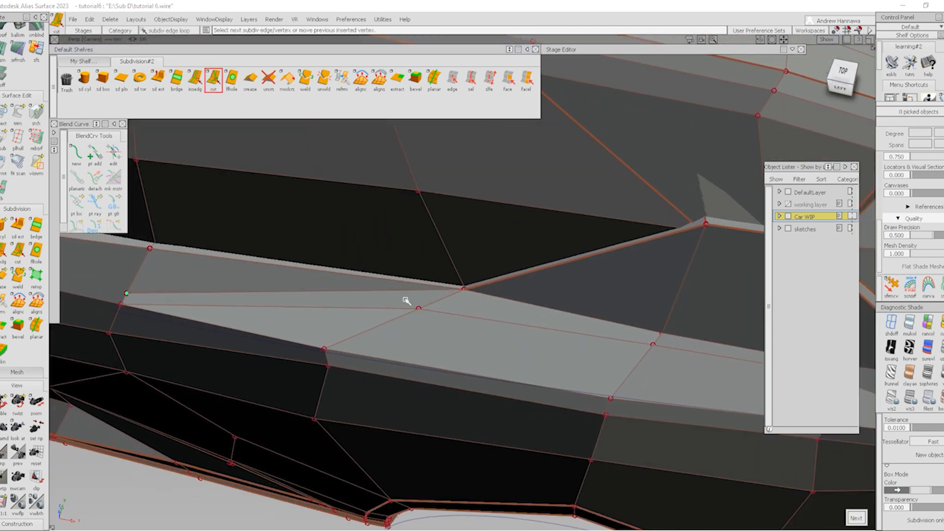
{"action": "left_click", "coordinate": [442, 298]}
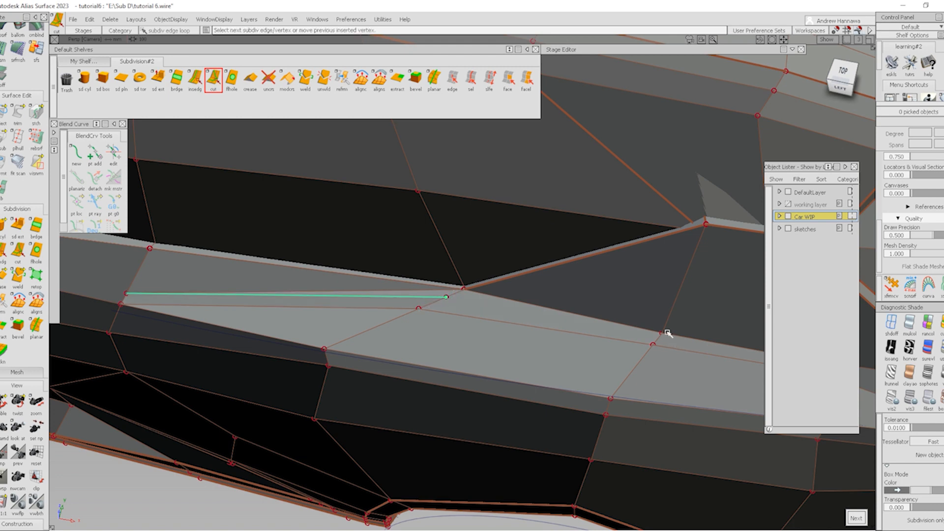
{"action": "key", "text": "space"}
Pick the long shoulder edge, first with the flatten tool, then with edge picking
{"action": "left_click", "coordinate": [432, 78]}
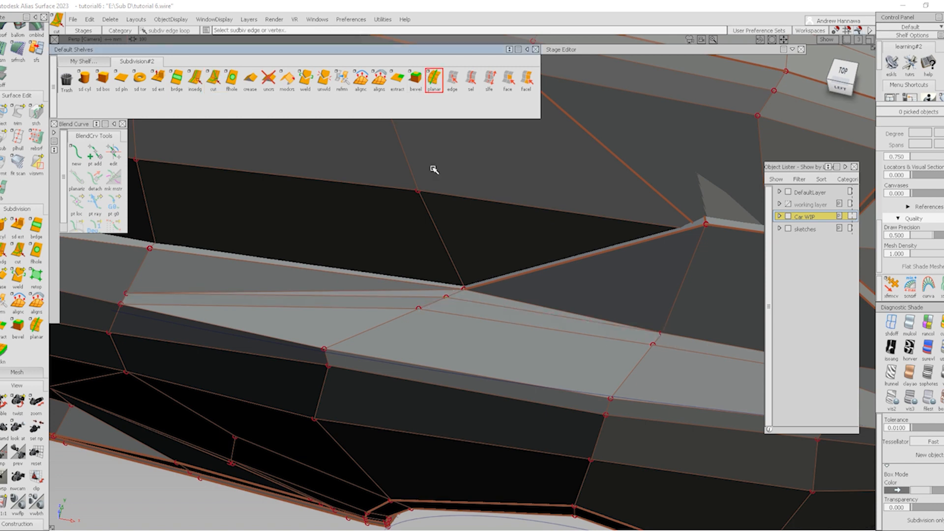
{"action": "left_click", "coordinate": [435, 292]}
{"action": "right_click_drag", "start_coordinate": [386, 293], "coordinate": [451, 343], "text": "alt+shift"}
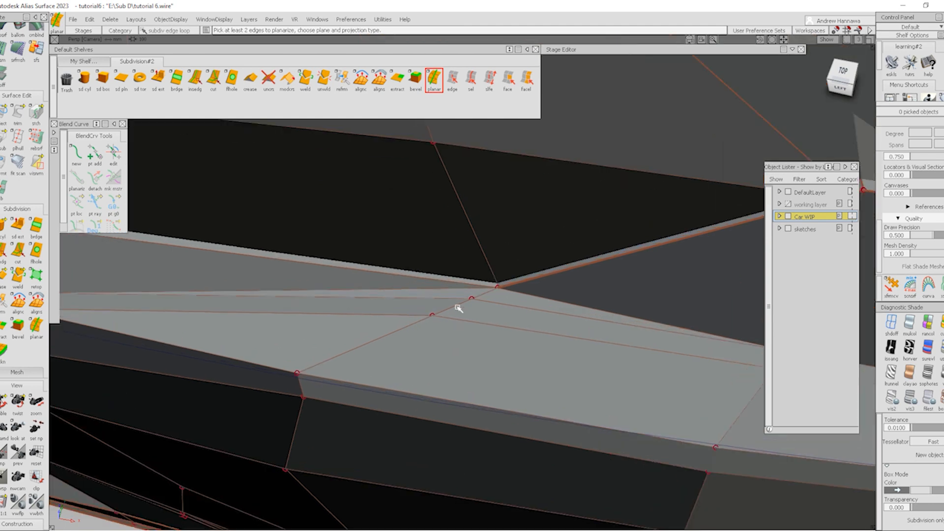
{"action": "left_click", "coordinate": [436, 292]}
{"action": "left_click", "coordinate": [453, 81]}
{"action": "left_click", "coordinate": [395, 293]}
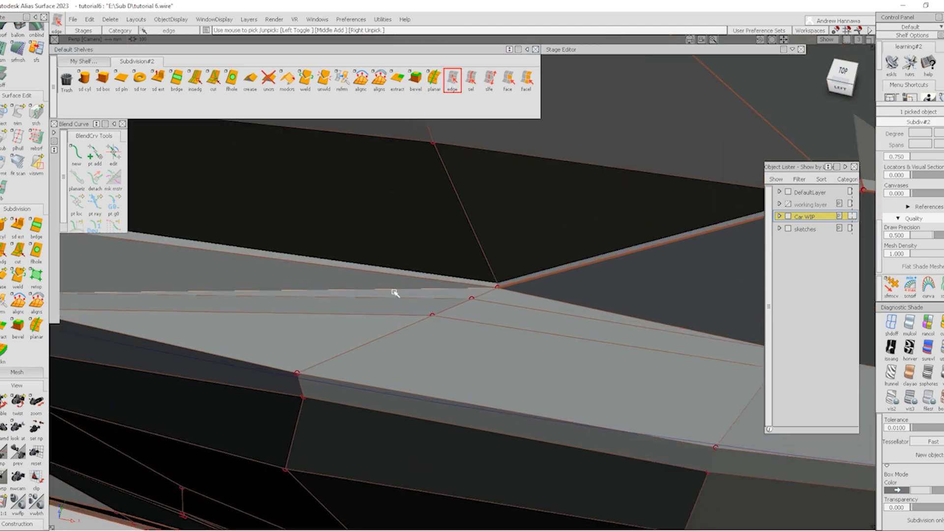
Orbit to a front view and return to smooth Quality shading without wireframe
{"action": "left_click_drag", "start_coordinate": [518, 361], "coordinate": [858, 236], "text": "alt+shift"}
{"action": "left_click_drag", "start_coordinate": [620, 241], "coordinate": [601, 287], "text": "alt+shift"}
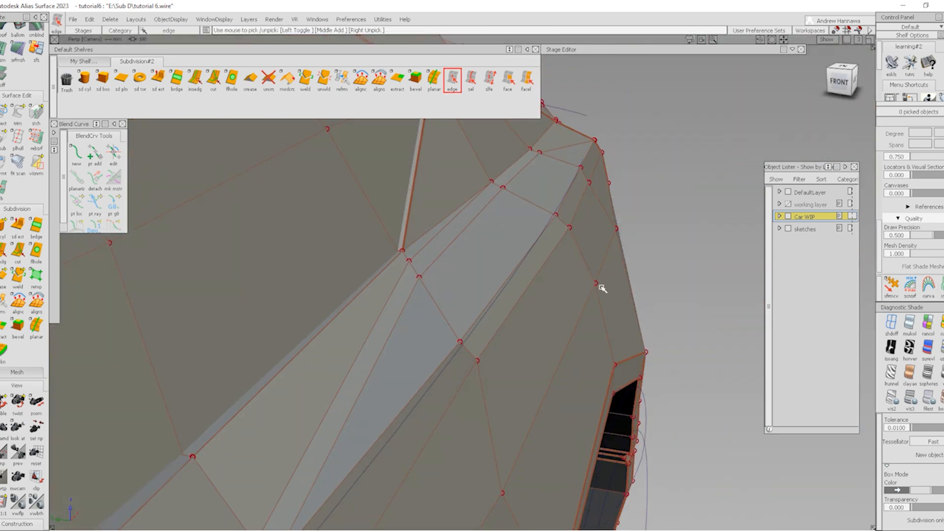
{"action": "right_click_drag", "start_coordinate": [539, 262], "coordinate": [604, 327], "text": "ctrl+shift"}
{"action": "mouse_move", "coordinate": [603, 300]}
{"action": "left_mouse_down", "text": "alt+shift"}
{"action": "mouse_move", "coordinate": [391, 320]}
{"action": "mouse_move", "coordinate": [641, 245]}
{"action": "mouse_move", "coordinate": [566, 238]}
{"action": "left_mouse_up", "text": "alt+shift"}
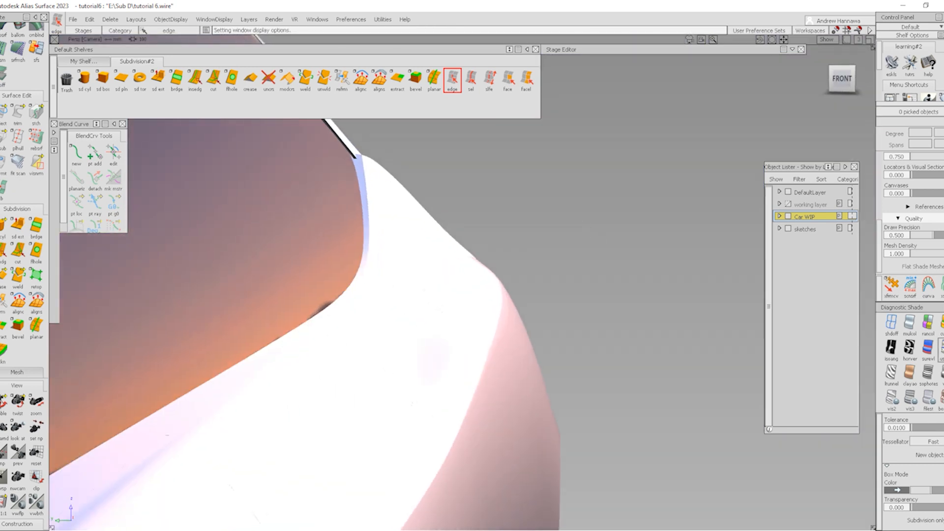
Check the rear fender under sky-map and grey box shading, then delete the unwanted shoulder edge
{"action": "left_click", "coordinate": [942, 348]}
{"action": "mouse_move", "coordinate": [443, 295]}
{"action": "left_mouse_down", "text": "alt+shift"}
{"action": "mouse_move", "coordinate": [390, 369]}
{"action": "mouse_move", "coordinate": [489, 362]}
{"action": "mouse_move", "coordinate": [304, 422]}
{"action": "mouse_move", "coordinate": [403, 369]}
{"action": "left_mouse_up", "text": "alt+shift"}
{"action": "right_click_drag", "start_coordinate": [505, 316], "coordinate": [600, 428], "text": "ctrl+shift"}
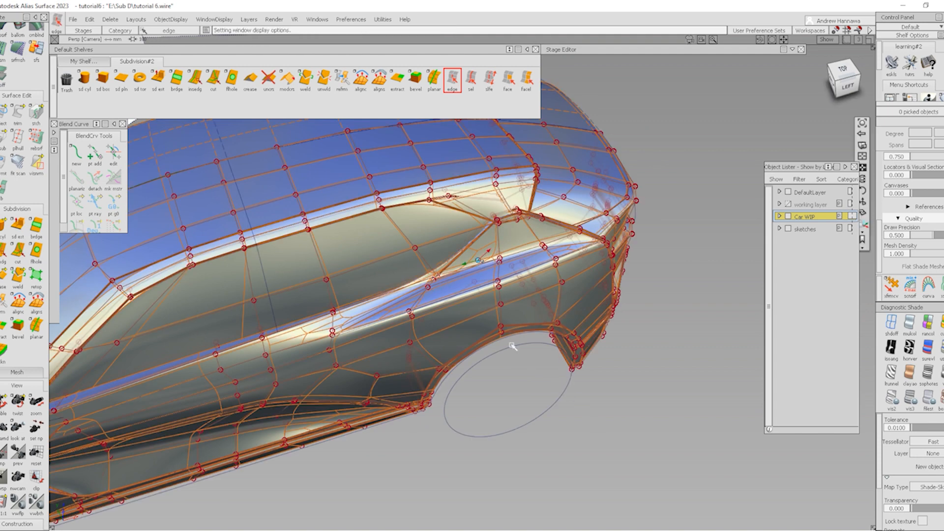
{"action": "right_click_drag", "start_coordinate": [512, 344], "coordinate": [639, 355], "text": "alt+shift"}
{"action": "left_click", "coordinate": [941, 398]}
{"action": "right_click_drag", "start_coordinate": [365, 305], "coordinate": [435, 327], "text": "alt+shift"}
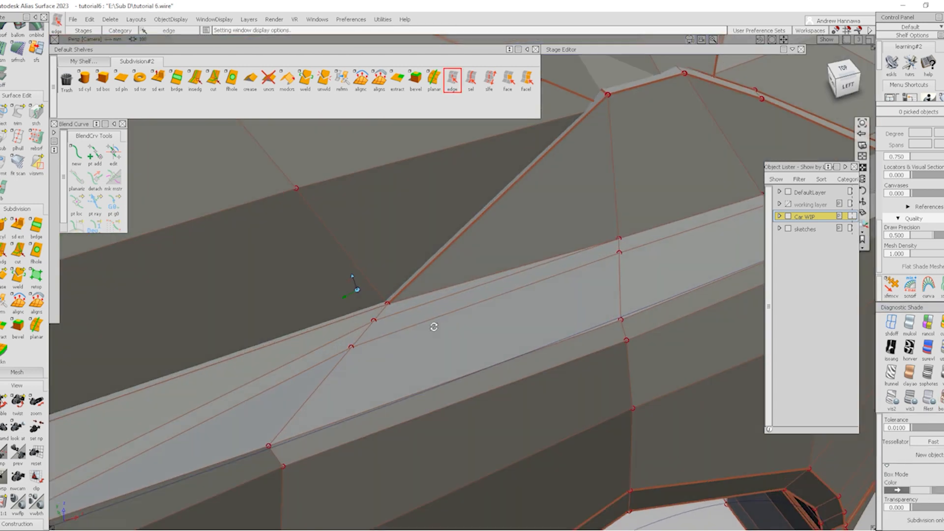
{"action": "left_click_drag", "start_coordinate": [434, 326], "coordinate": [436, 288], "text": "alt+shift"}
{"action": "left_click", "coordinate": [435, 290]}
{"action": "key", "text": "Delete"}
{"action": "left_click", "coordinate": [514, 298]}
Cut a new edge from the shoulder crease corner to the upper panel edge
{"action": "left_click_drag", "start_coordinate": [514, 298], "coordinate": [624, 264], "text": "alt+shift"}
{"action": "left_click_drag", "start_coordinate": [496, 296], "coordinate": [673, 268], "text": "alt+shift"}
{"action": "left_click", "coordinate": [214, 79]}
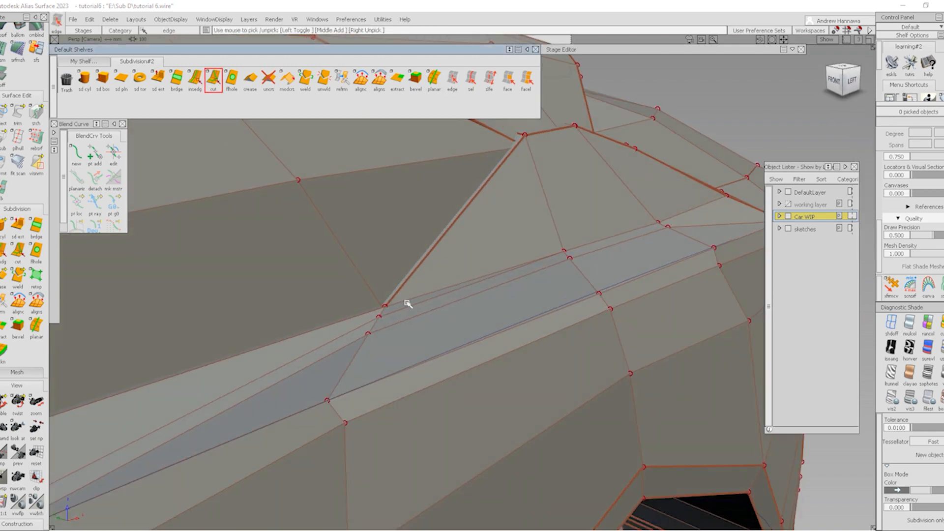
{"action": "left_click", "coordinate": [383, 306]}
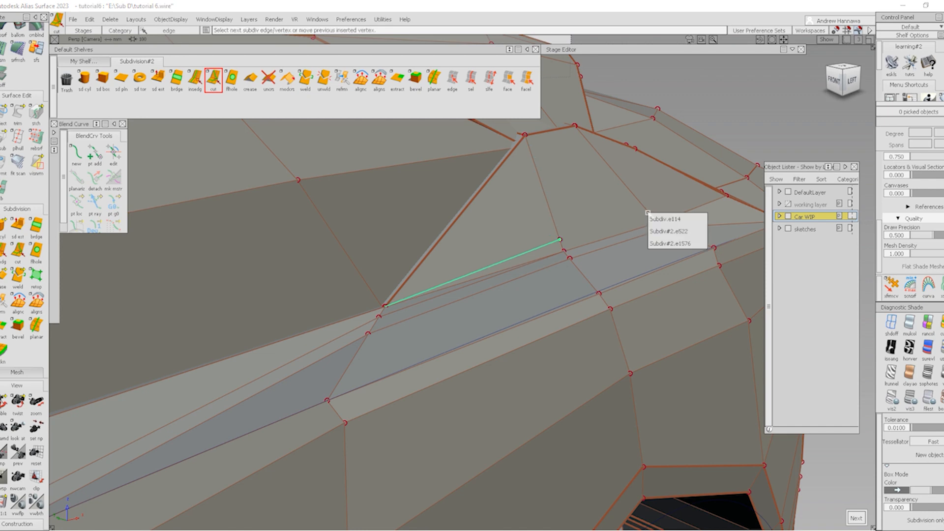
{"action": "left_click_drag", "start_coordinate": [680, 224], "coordinate": [704, 222], "text": "alt+shift"}
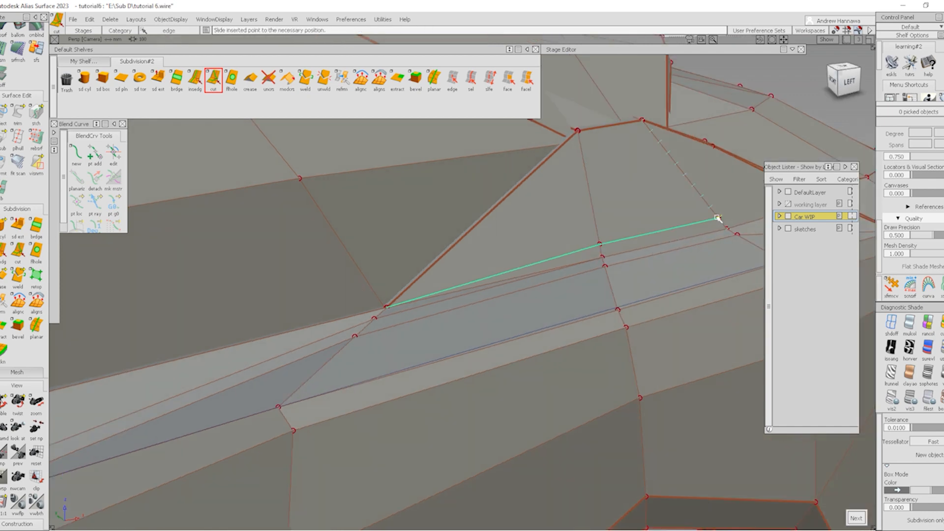
Zoom closely into the blend corner vertex with edge picking active
{"action": "left_click", "coordinate": [452, 80]}
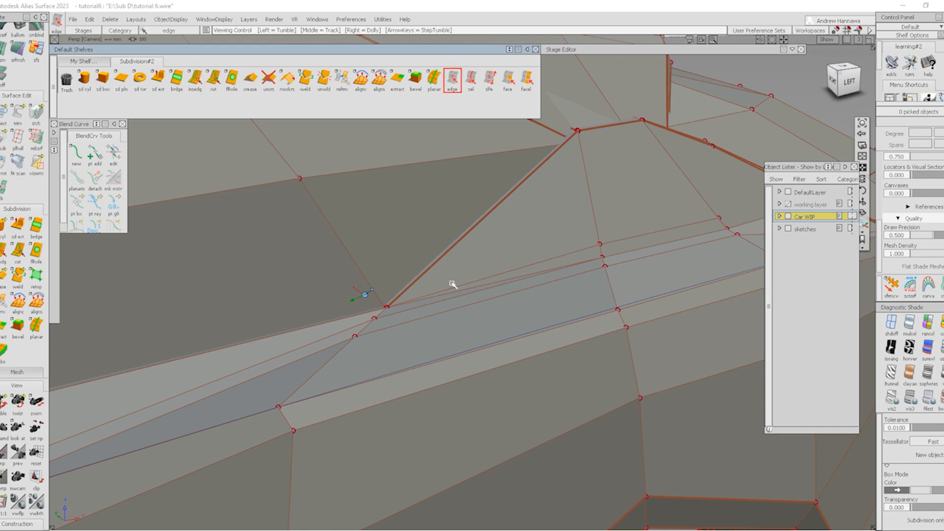
{"action": "right_click_drag", "start_coordinate": [465, 326], "coordinate": [473, 304], "text": "alt+shift"}
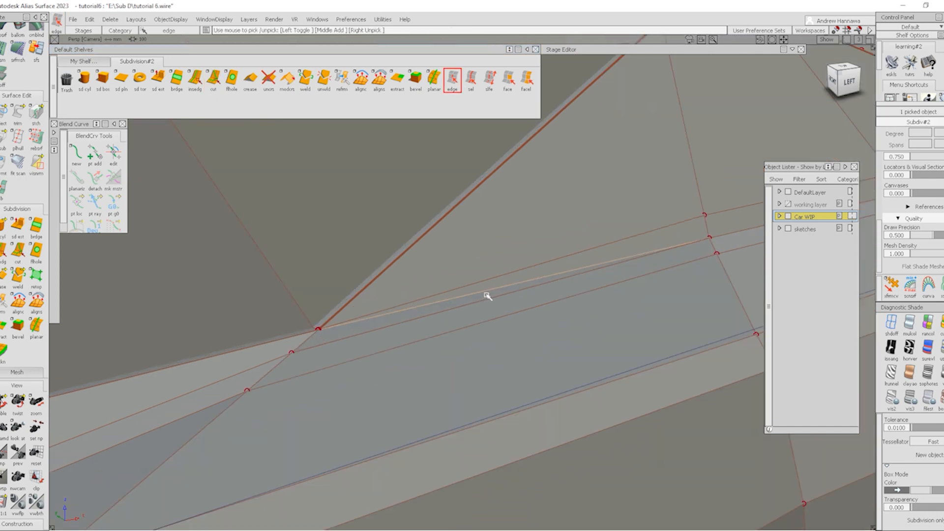
{"action": "right_click_drag", "start_coordinate": [569, 305], "coordinate": [562, 296], "text": "alt+shift"}
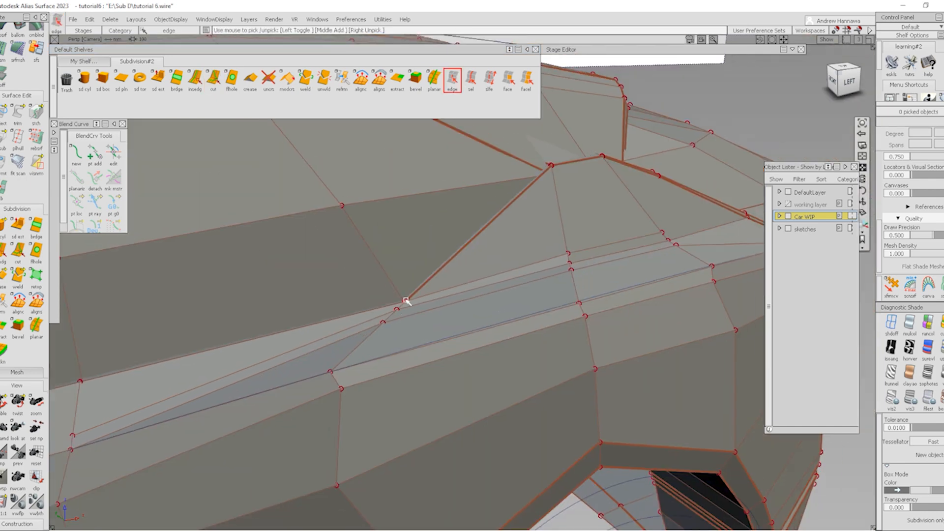
{"action": "right_click_drag", "start_coordinate": [403, 354], "coordinate": [408, 310], "text": "alt+shift"}
{"action": "middle_click_drag", "start_coordinate": [481, 227], "coordinate": [395, 285], "text": "alt+shift"}
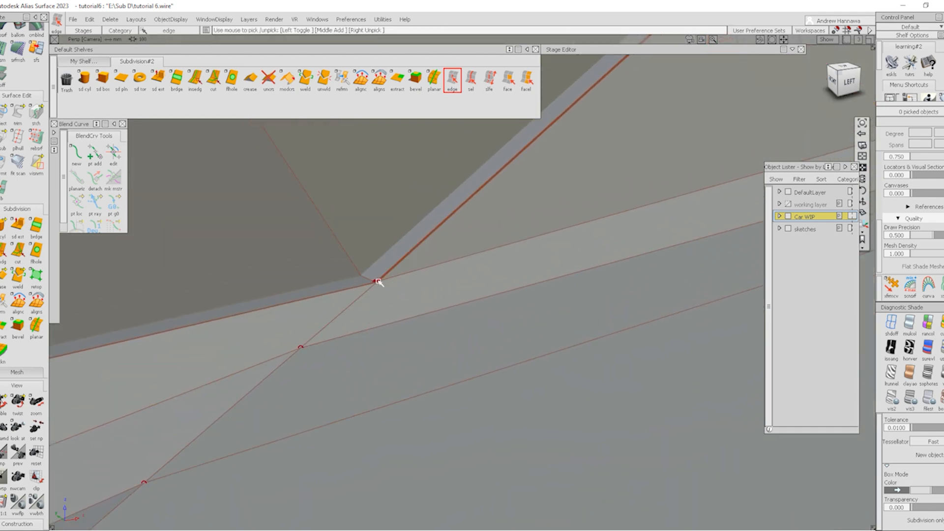
{"action": "right_click_drag", "start_coordinate": [394, 336], "coordinate": [382, 322], "text": "alt+shift"}
{"action": "left_click_drag", "start_coordinate": [382, 322], "coordinate": [302, 358], "text": "alt+shift"}
{"action": "mouse_move", "coordinate": [475, 359]}
{"action": "left_mouse_down", "text": "alt+shift"}
{"action": "mouse_move", "coordinate": [464, 363]}
{"action": "mouse_move", "coordinate": [467, 374]}
{"action": "left_mouse_up", "text": "alt+shift"}
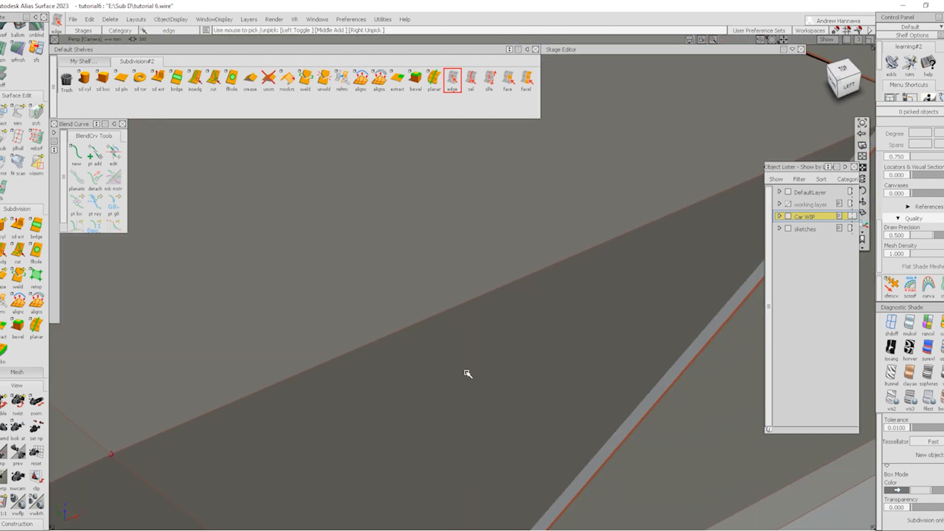
{"action": "middle_click_drag", "start_coordinate": [492, 367], "coordinate": [491, 335], "text": "alt+shift"}
{"action": "right_click_drag", "start_coordinate": [491, 335], "coordinate": [489, 310], "text": "alt+shift"}
{"action": "middle_click_drag", "start_coordinate": [489, 310], "coordinate": [489, 296], "text": "alt+shift"}
{"action": "left_click", "coordinate": [451, 368], "text": "alt+shift"}
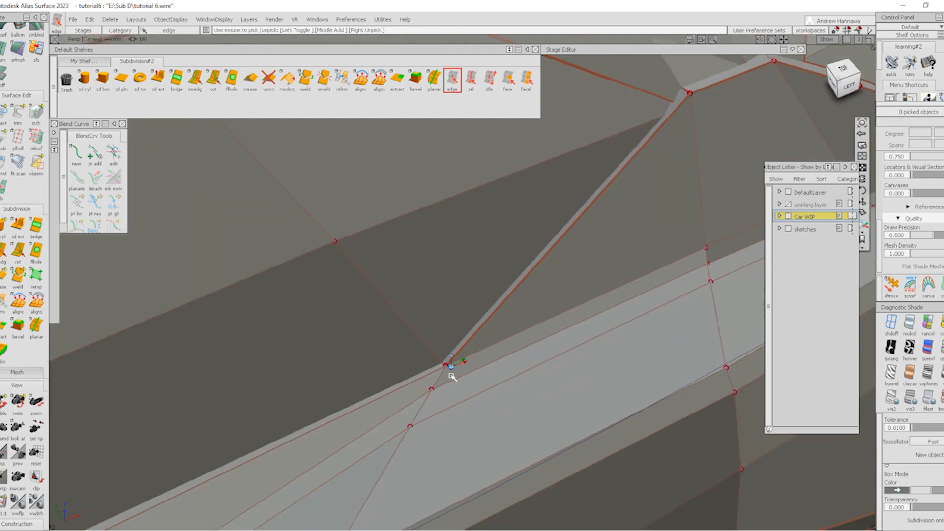
{"action": "right_click_drag", "start_coordinate": [452, 377], "coordinate": [499, 296], "text": "alt+shift"}
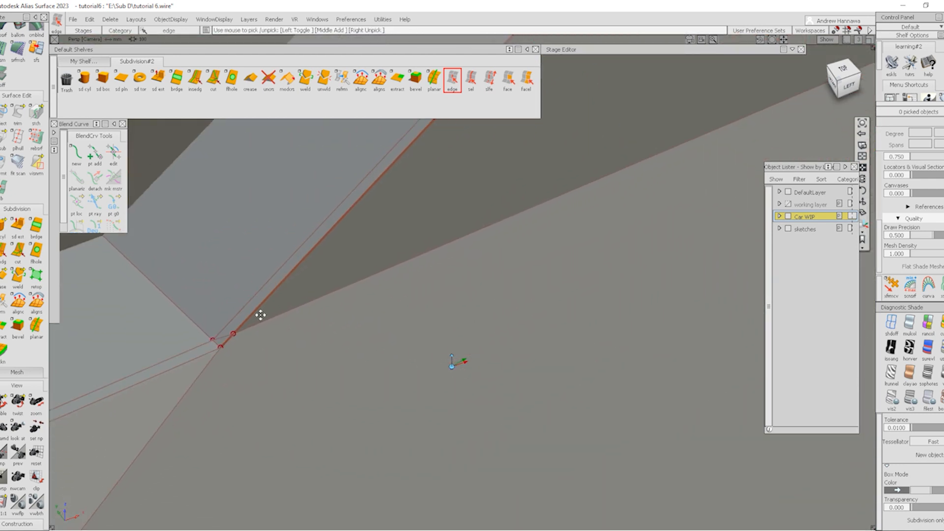
{"action": "middle_click_drag", "start_coordinate": [260, 316], "coordinate": [313, 295], "text": "alt+shift"}
Cancel the unfinished blend-corner cut and delete the edge loop running into the corner vertex
{"action": "left_click", "coordinate": [213, 78]}
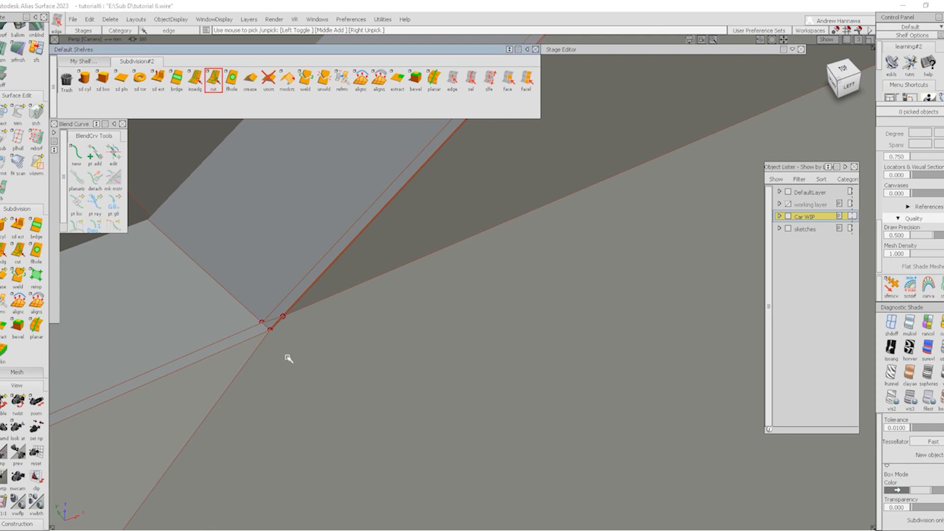
{"action": "left_click_drag", "start_coordinate": [517, 268], "coordinate": [555, 232], "text": "alt+shift"}
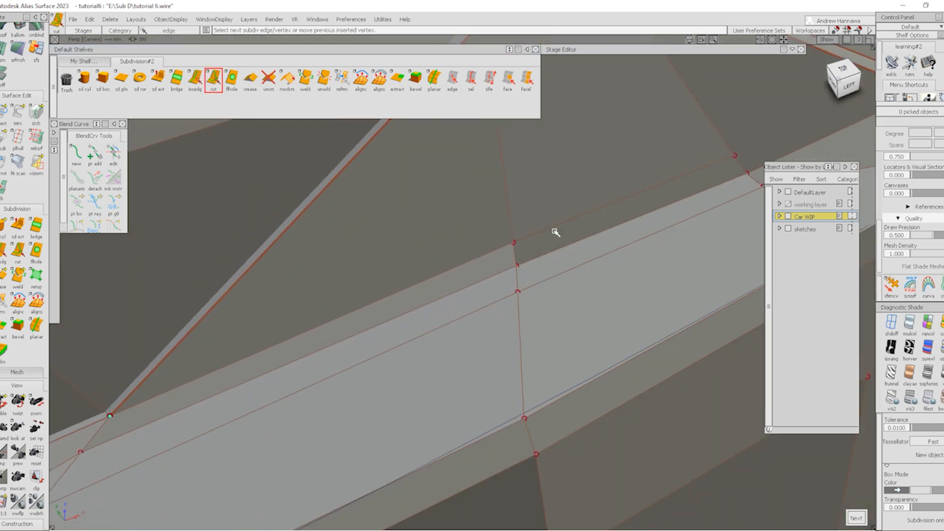
{"action": "left_click_drag", "start_coordinate": [486, 272], "coordinate": [351, 314], "text": "alt+shift"}
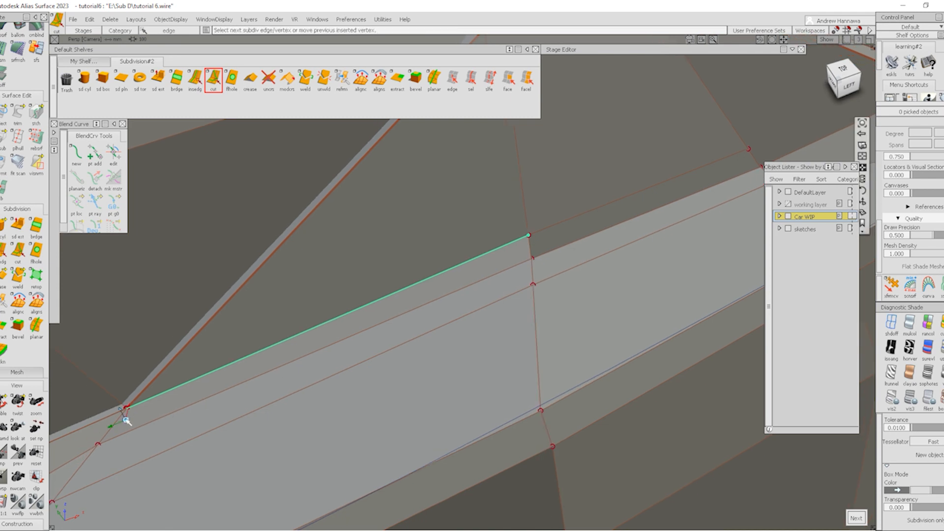
{"action": "right_click_drag", "start_coordinate": [125, 420], "coordinate": [219, 268], "text": "alt+shift"}
{"action": "middle_click_drag", "start_coordinate": [219, 268], "coordinate": [290, 343], "text": "alt+shift"}
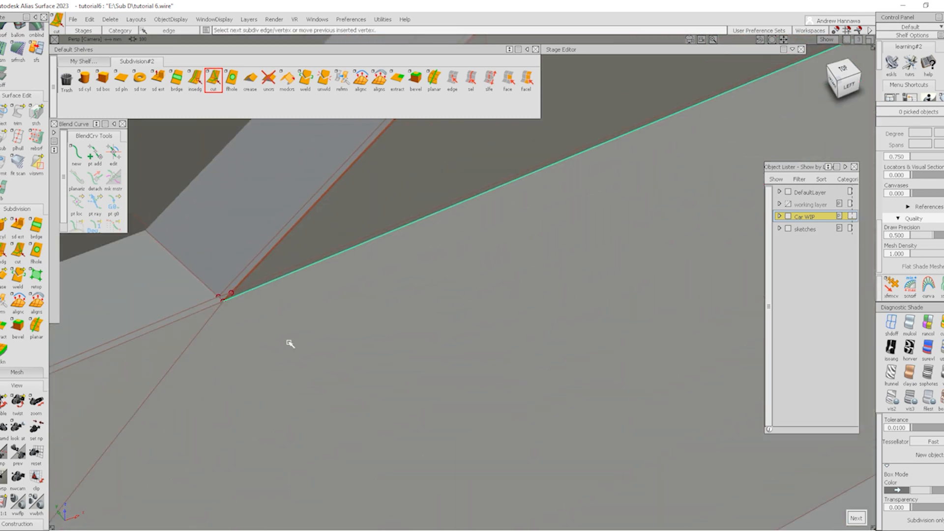
{"action": "key", "text": "ctrl+z"}
{"action": "left_click", "coordinate": [471, 79]}
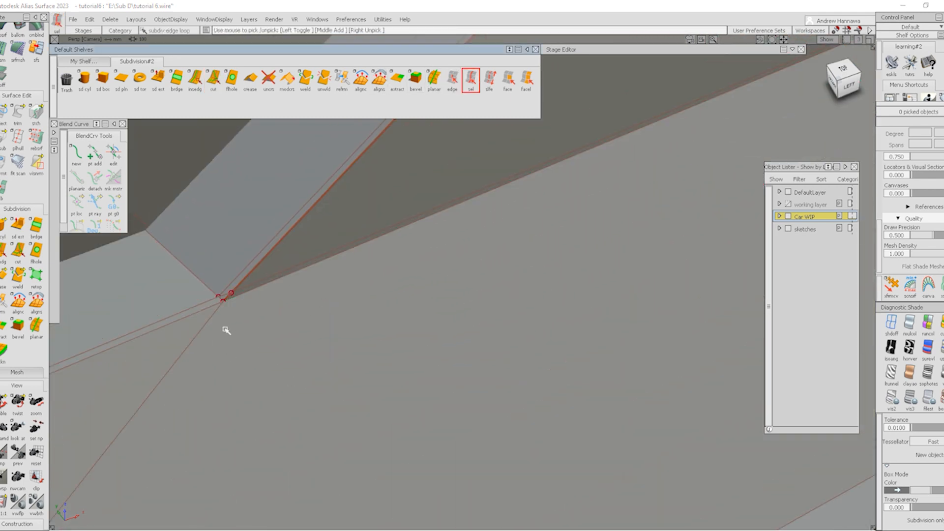
{"action": "right_click_drag", "start_coordinate": [227, 339], "coordinate": [231, 327], "text": "alt+shift"}
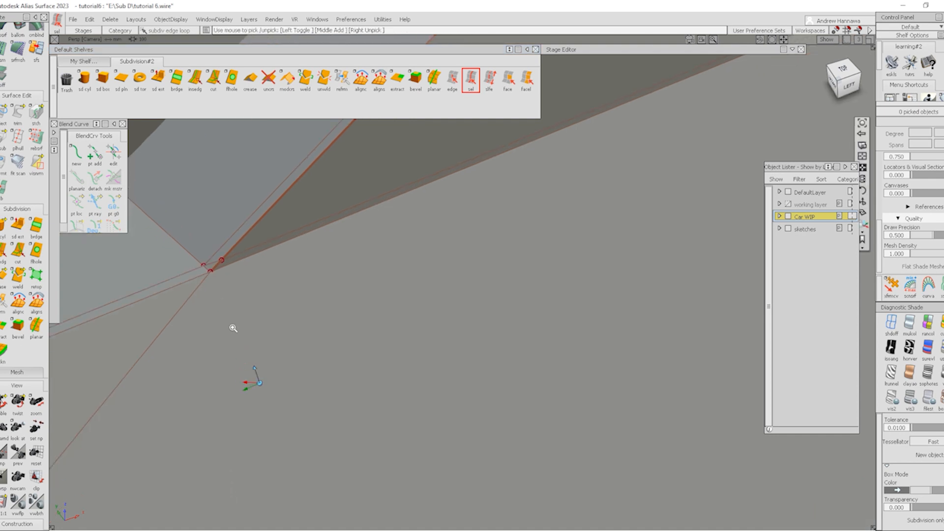
{"action": "left_click", "coordinate": [215, 263]}
{"action": "key", "text": "Delete"}
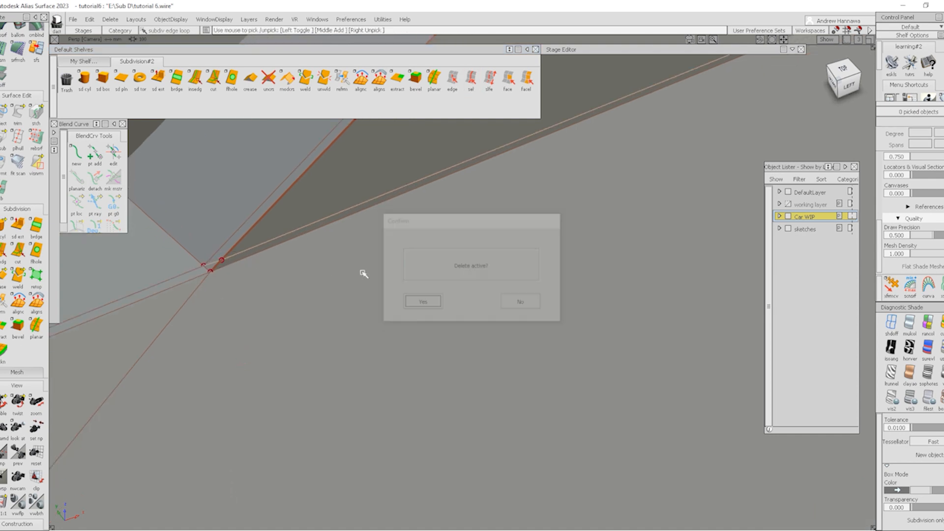
{"action": "key", "text": "Return"}
Pull back from the corner and orbit toward the car's front corner
{"action": "right_click_drag", "start_coordinate": [558, 196], "coordinate": [537, 240], "text": "alt+shift"}
{"action": "middle_click_drag", "start_coordinate": [538, 240], "coordinate": [632, 189], "text": "alt+shift"}
{"action": "right_click_drag", "start_coordinate": [632, 189], "coordinate": [601, 211], "text": "alt+shift"}
{"action": "middle_click_drag", "start_coordinate": [601, 211], "coordinate": [466, 285], "text": "alt+shift"}
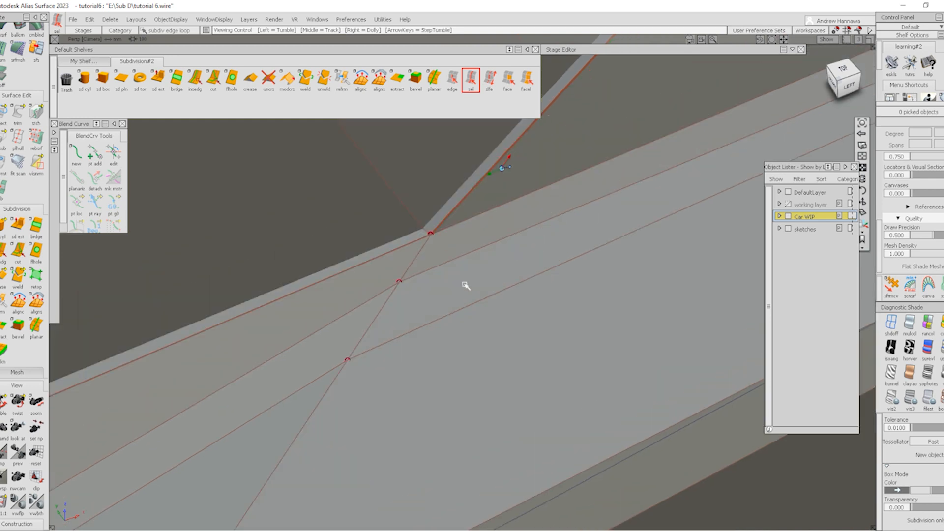
{"action": "right_click_drag", "start_coordinate": [466, 285], "coordinate": [433, 295], "text": "alt+shift"}
{"action": "left_click_drag", "start_coordinate": [433, 295], "coordinate": [560, 275], "text": "alt+shift"}
{"action": "middle_click_drag", "start_coordinate": [561, 276], "coordinate": [449, 318], "text": "alt+shift"}
{"action": "right_click_drag", "start_coordinate": [449, 318], "coordinate": [433, 305], "text": "alt+shift"}
{"action": "left_click_drag", "start_coordinate": [433, 305], "coordinate": [512, 231], "text": "alt+shift"}
{"action": "right_click_drag", "start_coordinate": [512, 232], "coordinate": [464, 312], "text": "alt+shift"}
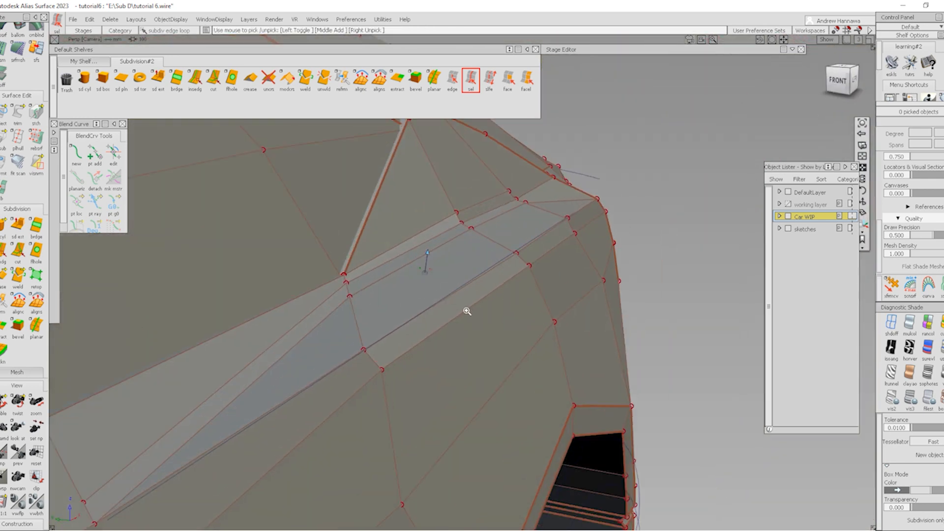
{"action": "left_click_drag", "start_coordinate": [463, 312], "coordinate": [531, 277], "text": "alt+shift"}
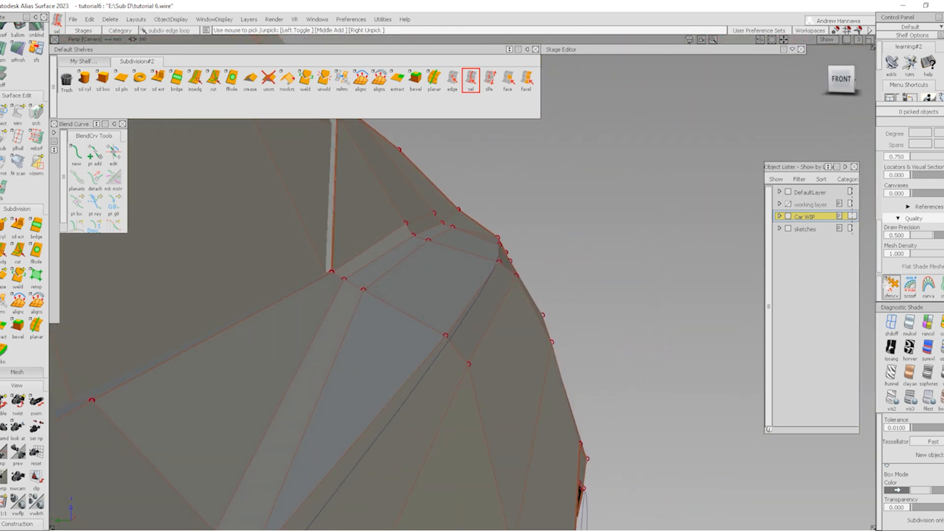
Lower the shoulder vertex beside the pillar along Y with Transform CV
{"action": "left_click", "coordinate": [891, 286]}
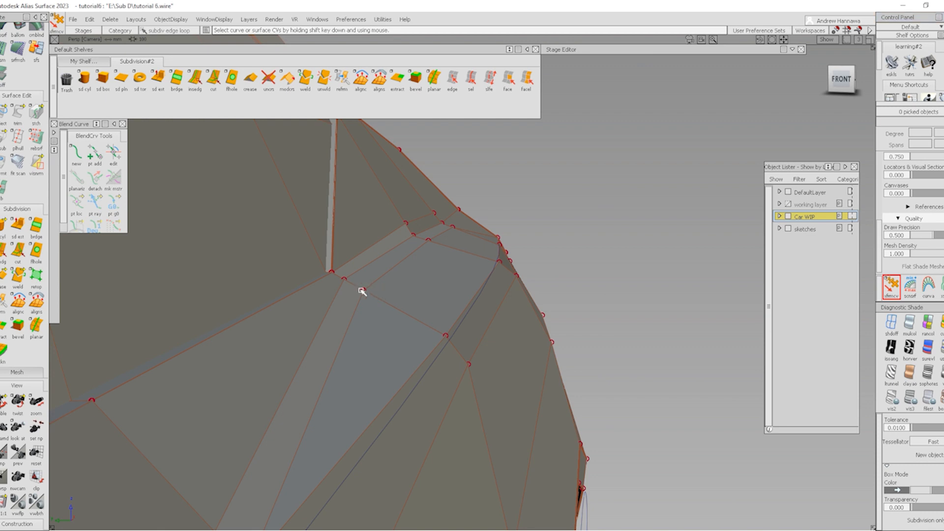
{"action": "key", "text": "space"}
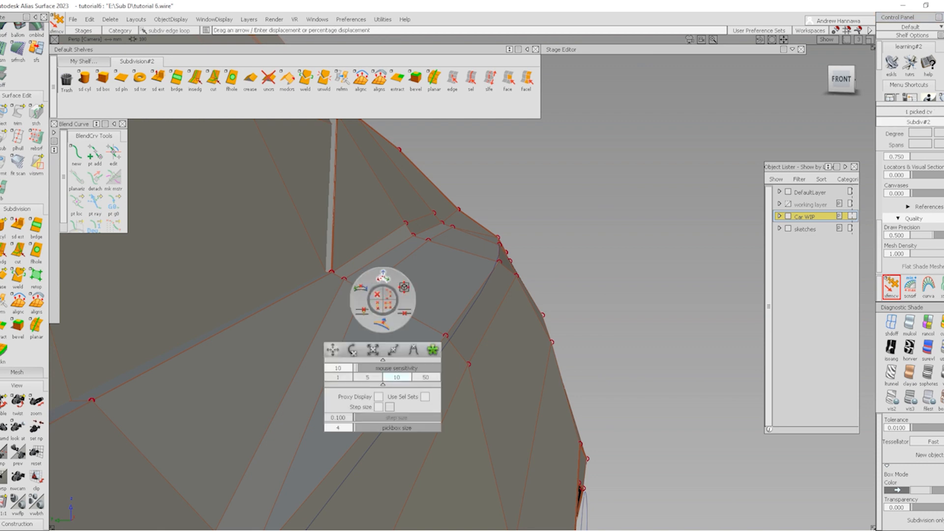
{"action": "left_click_drag", "start_coordinate": [380, 279], "coordinate": [476, 285]}
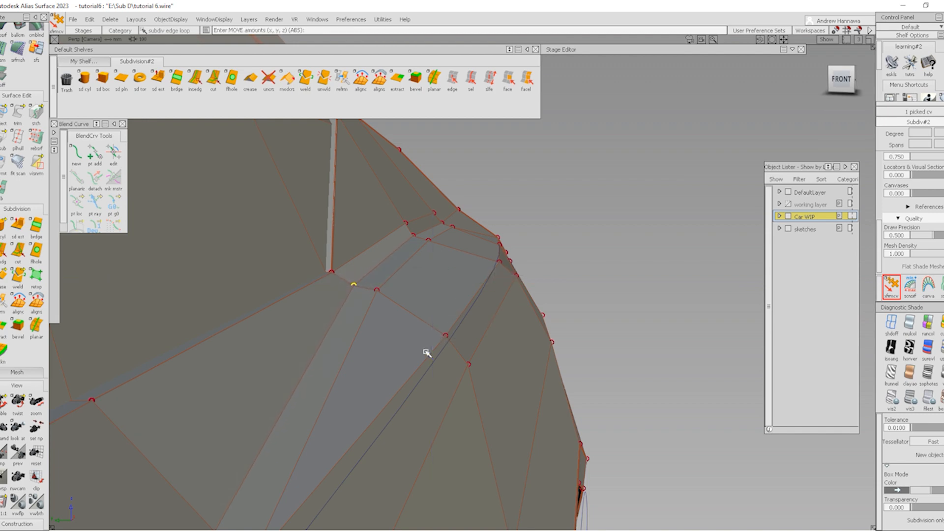
{"action": "left_click_drag", "start_coordinate": [446, 304], "coordinate": [450, 305]}
{"action": "right_click_drag", "start_coordinate": [449, 305], "coordinate": [481, 289], "text": "alt+shift"}
{"action": "left_click_drag", "start_coordinate": [480, 289], "coordinate": [416, 314], "text": "alt+shift"}
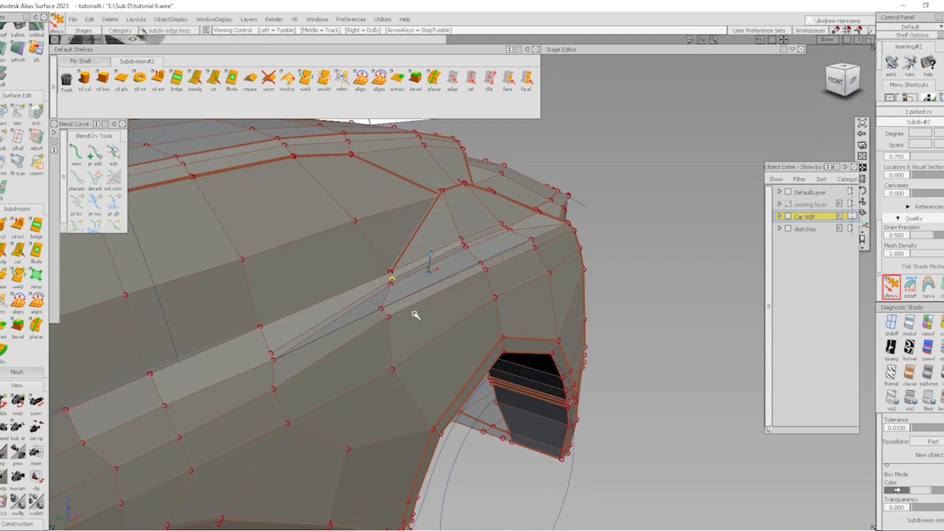
{"action": "left_click_drag", "start_coordinate": [530, 278], "coordinate": [294, 173], "text": "alt+shift"}
Cut from the shoulder vertex to the fender and pillar-strip vertices, then reposition the pillar vertex
{"action": "left_click", "coordinate": [211, 86]}
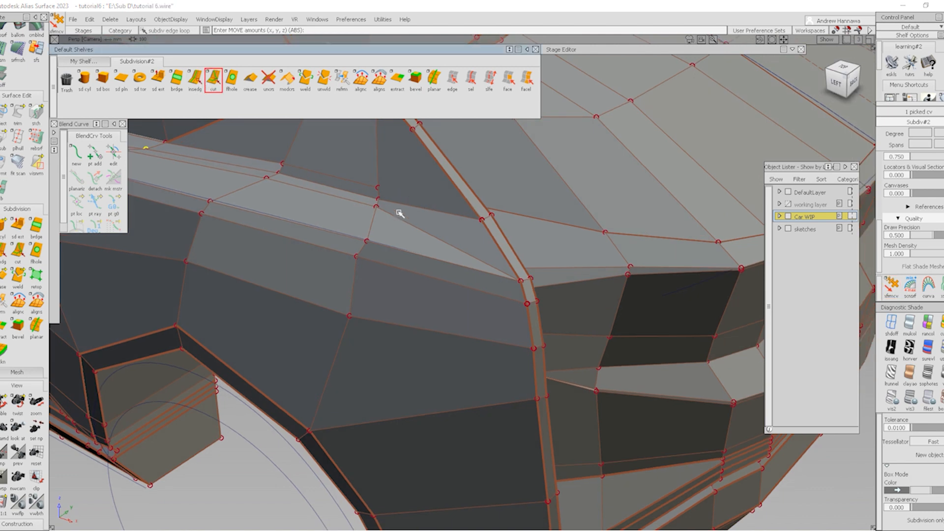
{"action": "left_click", "coordinate": [378, 187]}
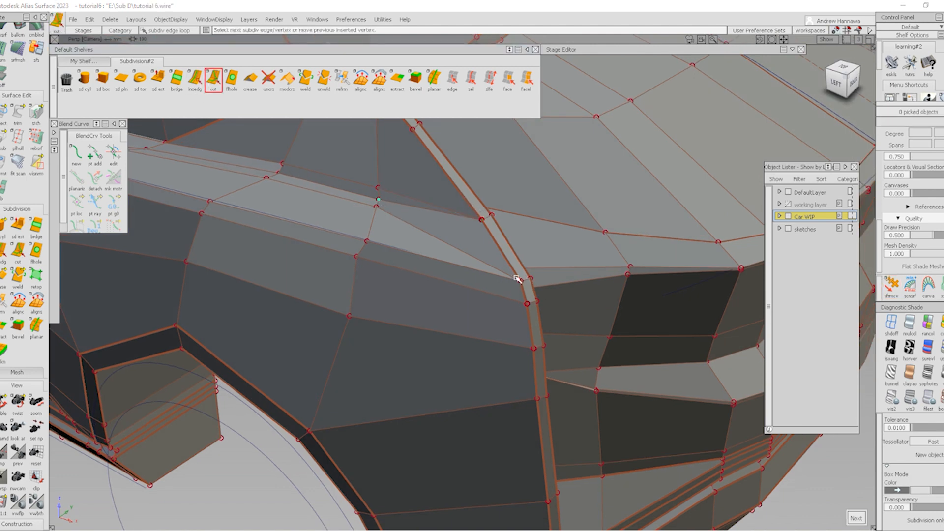
{"action": "scroll", "coordinate": [517, 273], "scroll_direction": "up", "scroll_amount": 3}
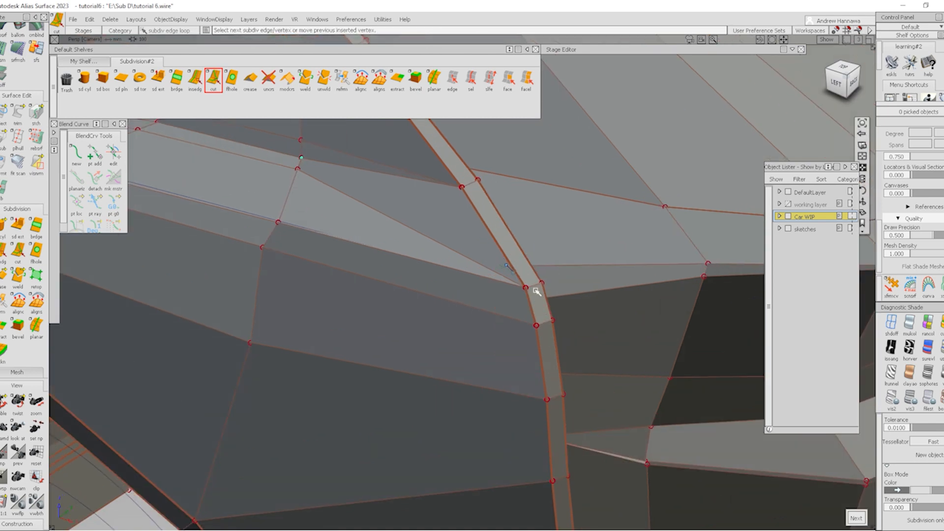
{"action": "left_click", "coordinate": [524, 287]}
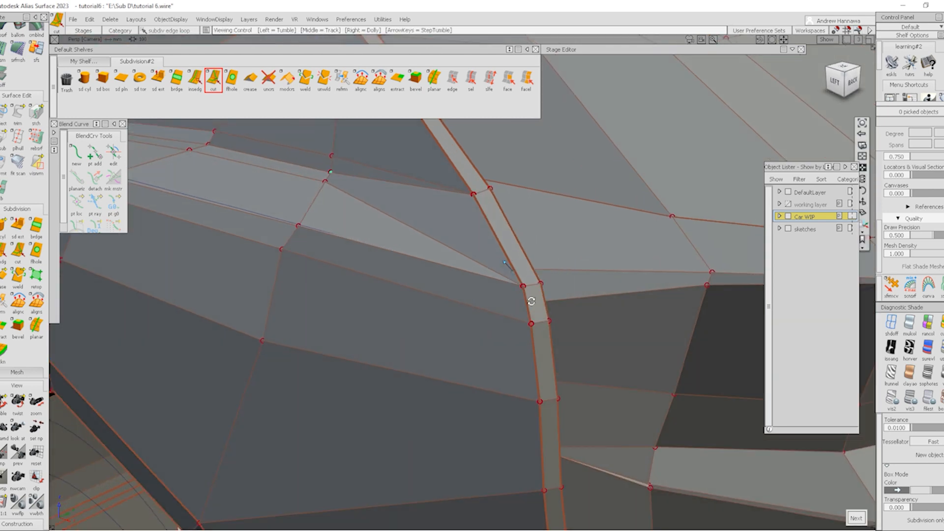
{"action": "left_click_drag", "start_coordinate": [530, 297], "coordinate": [514, 269], "text": "alt+shift"}
{"action": "left_click", "coordinate": [513, 272]}
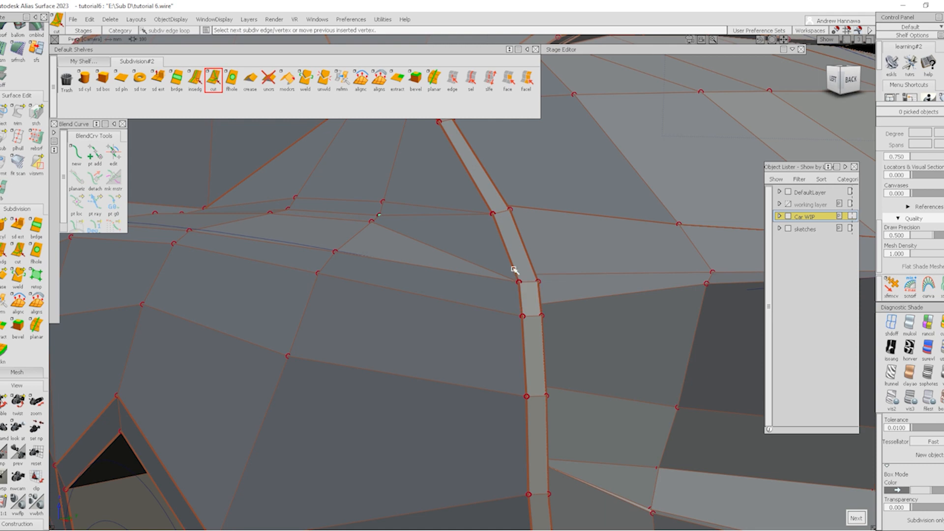
{"action": "left_click", "coordinate": [513, 268]}
{"action": "left_click_drag", "start_coordinate": [573, 297], "coordinate": [512, 272], "text": "alt+shift"}
{"action": "right_click_drag", "start_coordinate": [512, 272], "coordinate": [552, 257], "text": "alt+shift"}
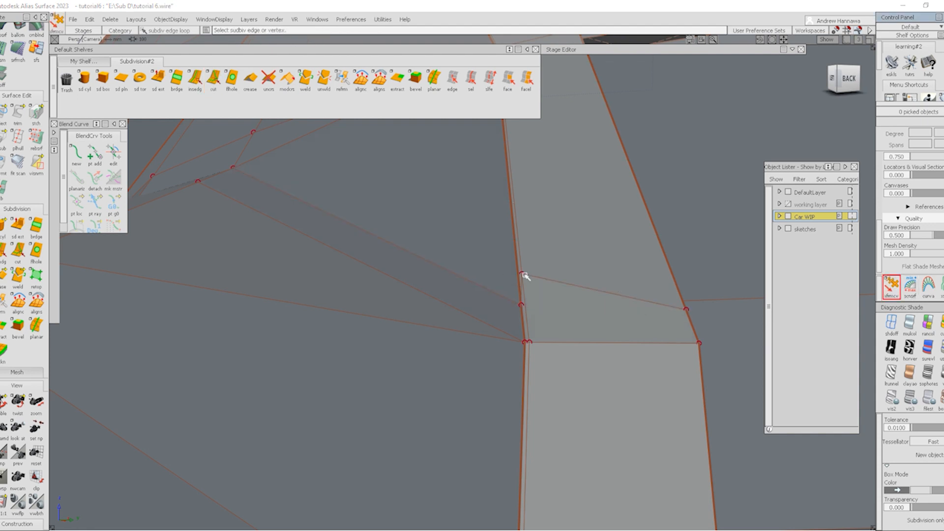
{"action": "key", "text": "alt+shift"}
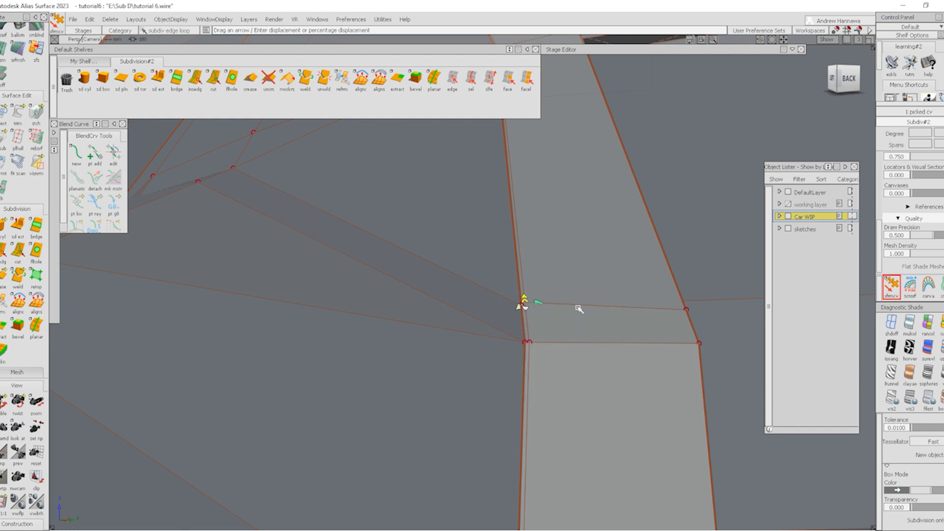
{"action": "left_click", "coordinate": [567, 387], "text": "shift"}
Delete the extra edge at the pillar base and confirm
{"action": "left_click_drag", "start_coordinate": [553, 280], "coordinate": [644, 260], "text": "alt+shift"}
{"action": "left_click", "coordinate": [452, 78]}
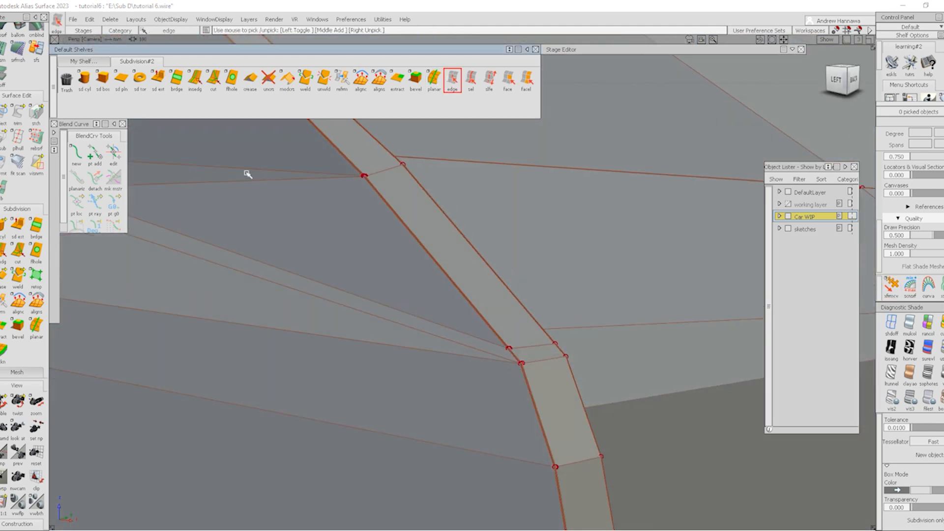
{"action": "left_click", "coordinate": [245, 180]}
{"action": "right_click_drag", "start_coordinate": [270, 181], "coordinate": [400, 169], "text": "alt+shift"}
{"action": "middle_click_drag", "start_coordinate": [399, 169], "coordinate": [526, 220], "text": "alt+shift"}
{"action": "key", "text": "Delete"}
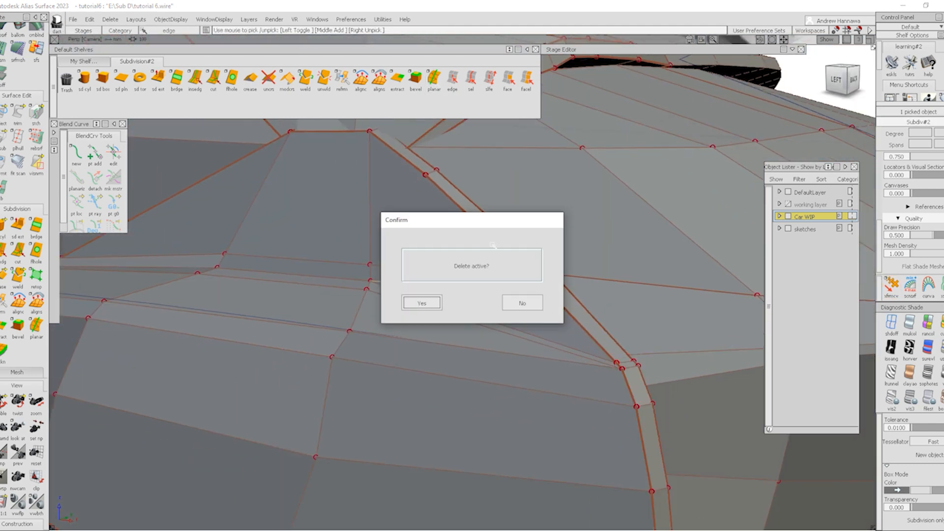
{"action": "key", "text": "Return"}
{"action": "left_click_drag", "start_coordinate": [572, 294], "coordinate": [532, 394], "text": "alt+shift"}
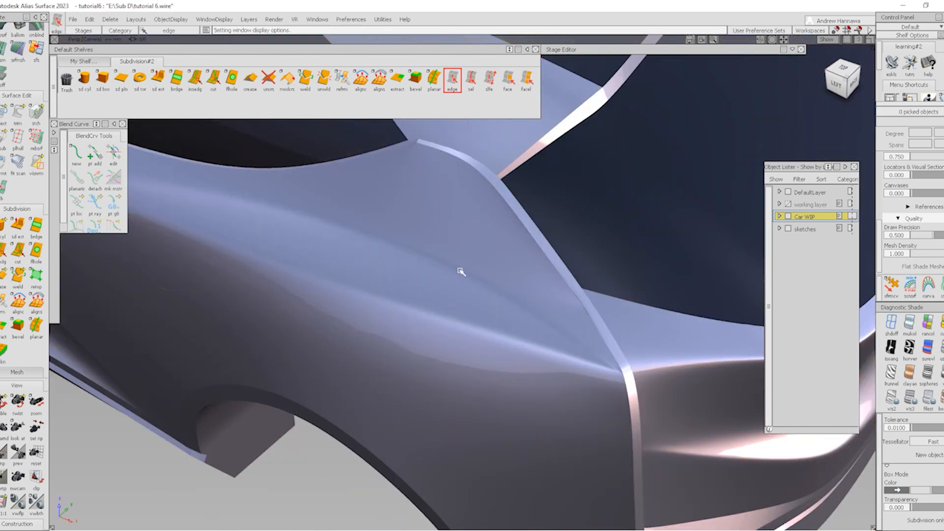
{"action": "right_click_drag", "start_coordinate": [462, 270], "coordinate": [588, 275], "text": "alt+shift"}
{"action": "left_click_drag", "start_coordinate": [588, 275], "coordinate": [784, 245], "text": "alt+shift"}
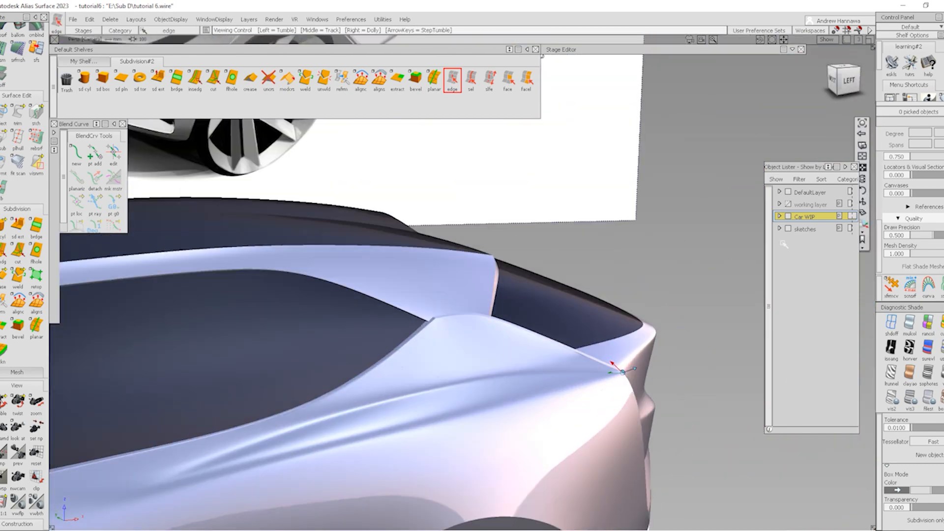
Zoom in on the rear pillar and start a cut at the pillar vertex
{"action": "right_click_drag", "start_coordinate": [588, 361], "coordinate": [472, 376], "text": "alt+shift"}
{"action": "left_click_drag", "start_coordinate": [472, 376], "coordinate": [312, 409], "text": "alt+shift"}
{"action": "right_click_drag", "start_coordinate": [312, 409], "coordinate": [438, 329], "text": "alt+shift"}
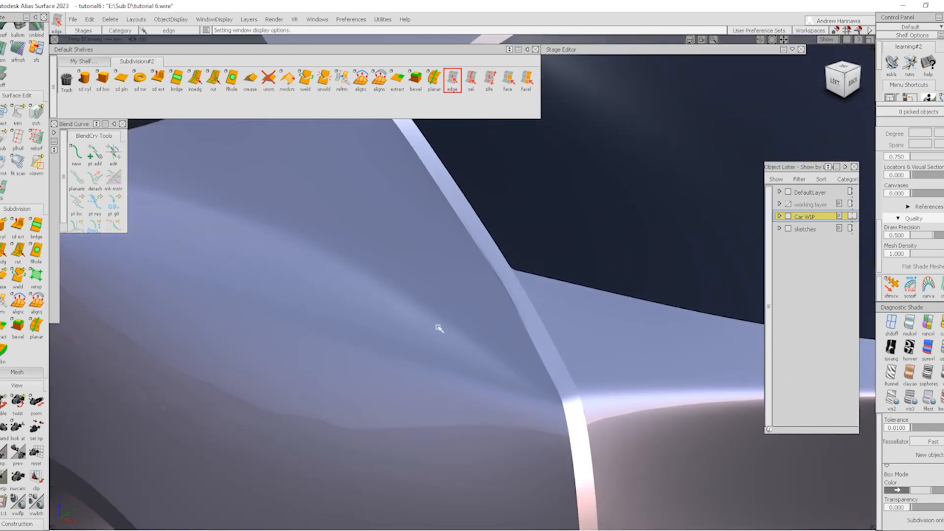
{"action": "mouse_move", "coordinate": [504, 259]}
{"action": "left_mouse_down", "text": "alt+shift"}
{"action": "mouse_move", "coordinate": [413, 279]}
{"action": "mouse_move", "coordinate": [316, 253]}
{"action": "mouse_move", "coordinate": [497, 279]}
{"action": "mouse_move", "coordinate": [499, 268]}
{"action": "left_mouse_up", "text": "alt+shift"}
{"action": "key", "text": "shift+alt"}
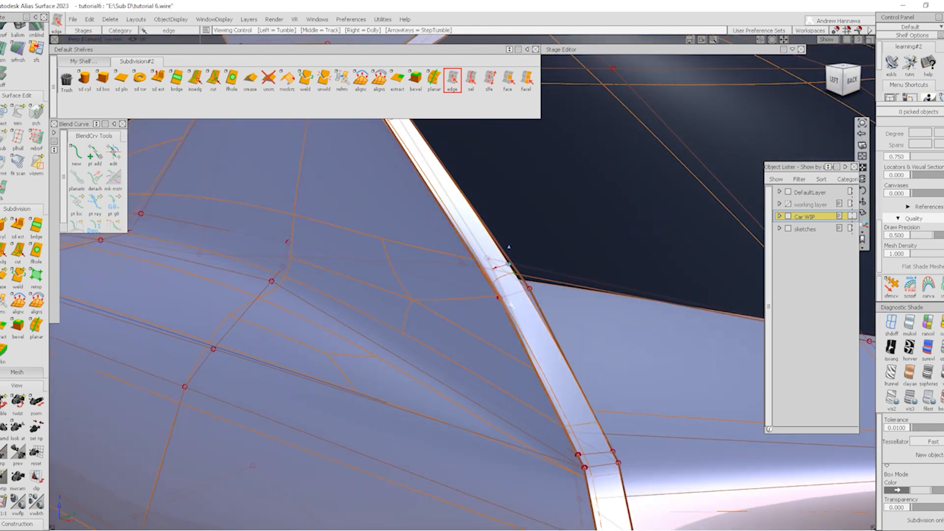
{"action": "right_click_drag", "start_coordinate": [510, 355], "coordinate": [541, 310], "text": "alt+shift"}
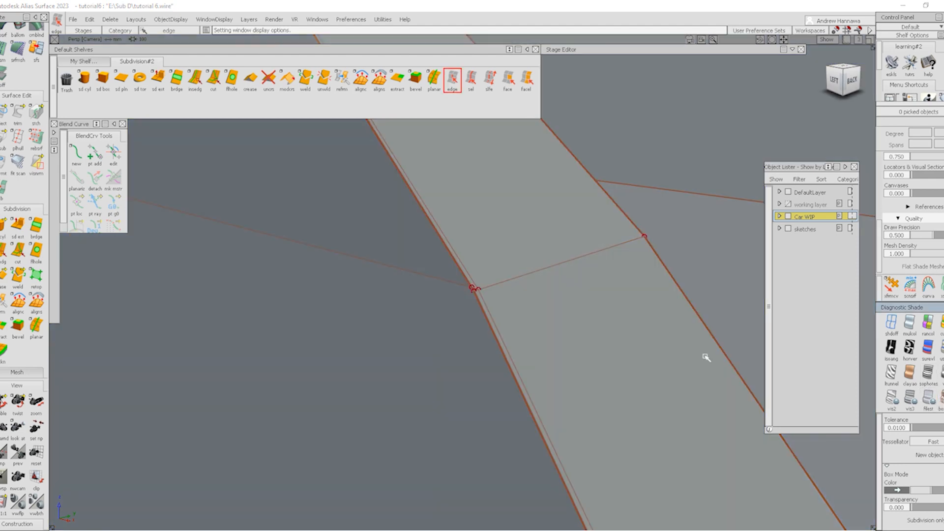
{"action": "key", "text": "shift+alt"}
{"action": "left_click_drag", "start_coordinate": [705, 358], "coordinate": [481, 310], "text": "alt+shift"}
{"action": "mouse_move", "coordinate": [480, 310]}
{"action": "right_mouse_down", "text": "alt+shift"}
{"action": "mouse_move", "coordinate": [481, 287]}
{"action": "mouse_move", "coordinate": [457, 312]}
{"action": "right_mouse_up", "text": "alt+shift"}
{"action": "middle_click_drag", "start_coordinate": [458, 312], "coordinate": [506, 319], "text": "alt+shift"}
{"action": "left_click_drag", "start_coordinate": [396, 352], "coordinate": [385, 226], "text": "ctrl+shift"}
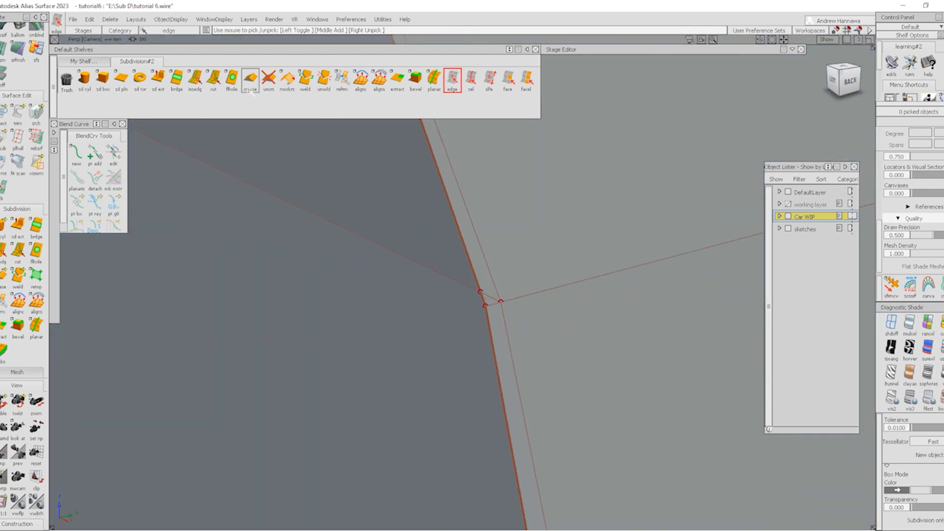
{"action": "left_click", "coordinate": [214, 80]}
{"action": "left_click", "coordinate": [480, 306]}
Delete the edge loop crossing the rear pillar strip
{"action": "right_click_drag", "start_coordinate": [477, 305], "coordinate": [453, 331], "text": "alt+shift"}
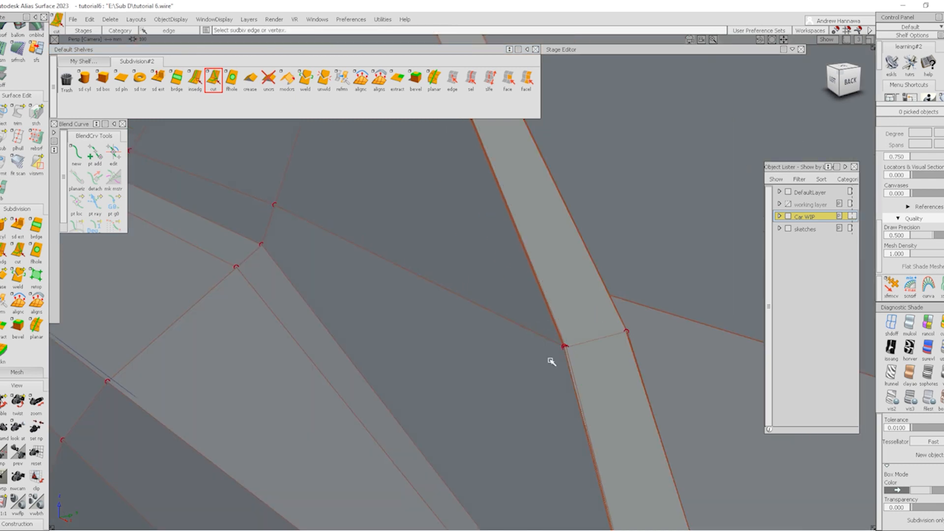
{"action": "right_click_drag", "start_coordinate": [562, 349], "coordinate": [571, 397], "text": "alt+shift"}
{"action": "right_click_drag", "start_coordinate": [505, 277], "coordinate": [546, 346], "text": "alt+shift"}
{"action": "left_click", "coordinate": [471, 81]}
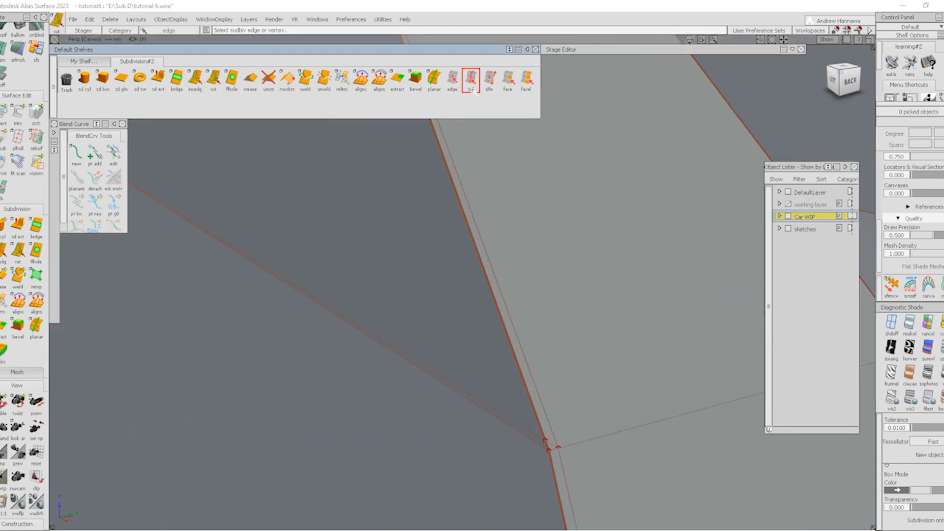
{"action": "left_click", "coordinate": [533, 433]}
{"action": "key", "text": "Delete"}
{"action": "right_click_drag", "start_coordinate": [587, 383], "coordinate": [565, 388], "text": "alt+shift"}
{"action": "left_click_drag", "start_coordinate": [565, 388], "coordinate": [542, 302], "text": "alt+shift"}
From the BACK view, pick the three pillar-base CVs and move them -8.6 in Y
{"action": "left_click", "coordinate": [842, 76]}
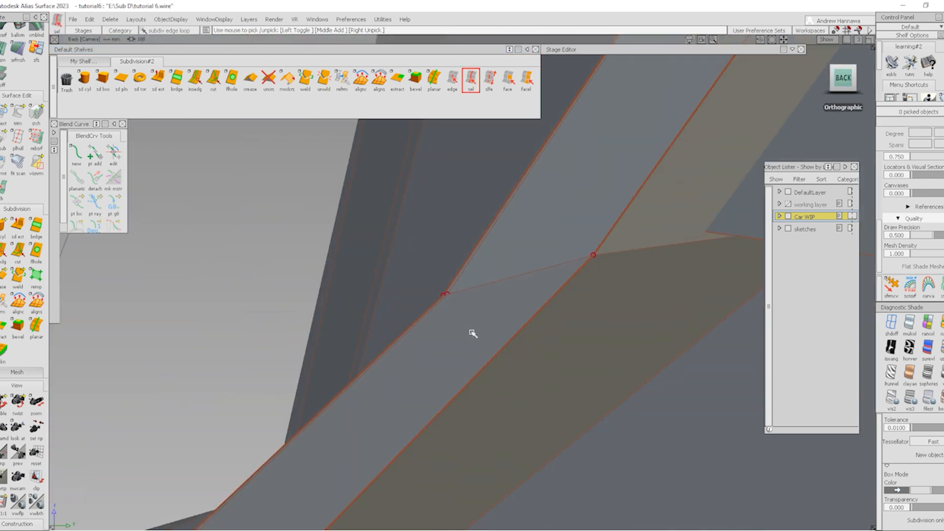
{"action": "left_click", "coordinate": [898, 329]}
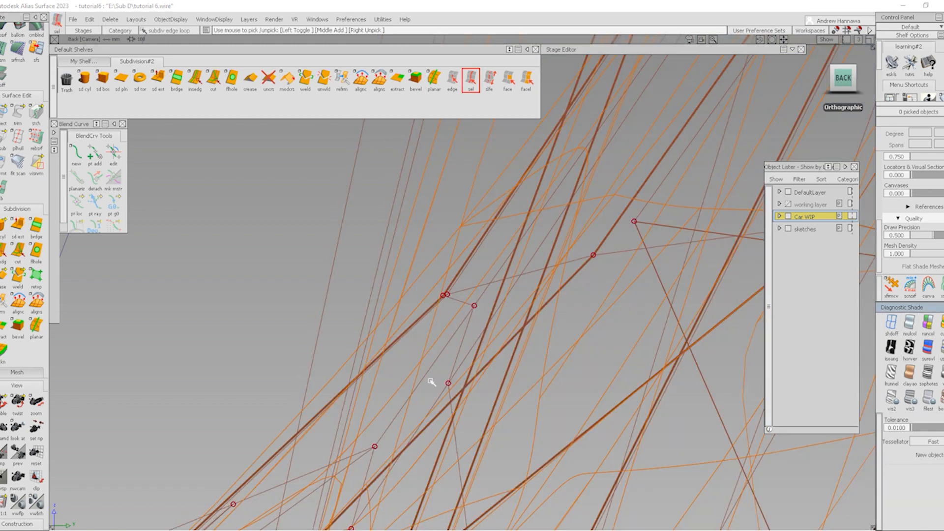
{"action": "left_click_drag", "start_coordinate": [426, 384], "coordinate": [421, 324], "text": "ctrl+shift"}
{"action": "left_click_drag", "start_coordinate": [374, 305], "coordinate": [447, 293], "text": "ctrl+shift"}
{"action": "left_click_drag", "start_coordinate": [429, 280], "coordinate": [490, 325]}
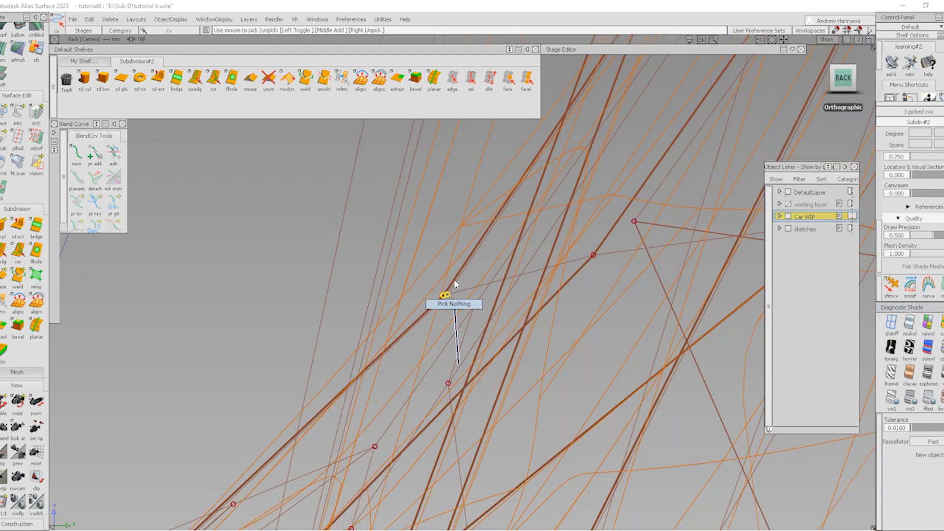
{"action": "left_click_drag", "start_coordinate": [455, 284], "coordinate": [452, 283], "text": "ctrl+shift"}
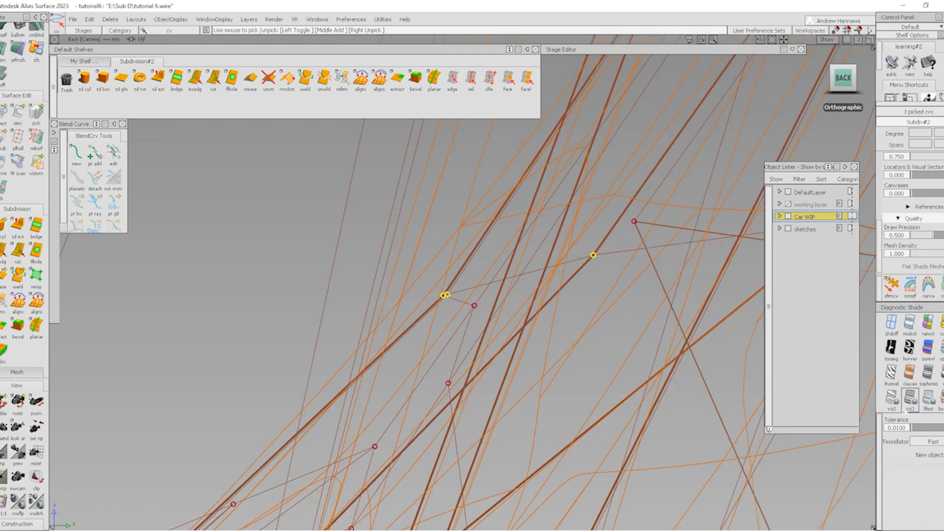
{"action": "left_click", "coordinate": [941, 399]}
{"action": "right_click_drag", "start_coordinate": [626, 316], "coordinate": [453, 509], "text": "alt+shift"}
{"action": "middle_click_drag", "start_coordinate": [502, 359], "coordinate": [479, 406], "text": "alt+shift"}
{"action": "right_click_drag", "start_coordinate": [479, 406], "coordinate": [326, 289], "text": "ctrl+shift"}
{"action": "middle_click_drag", "start_coordinate": [293, 261], "coordinate": [281, 268]}
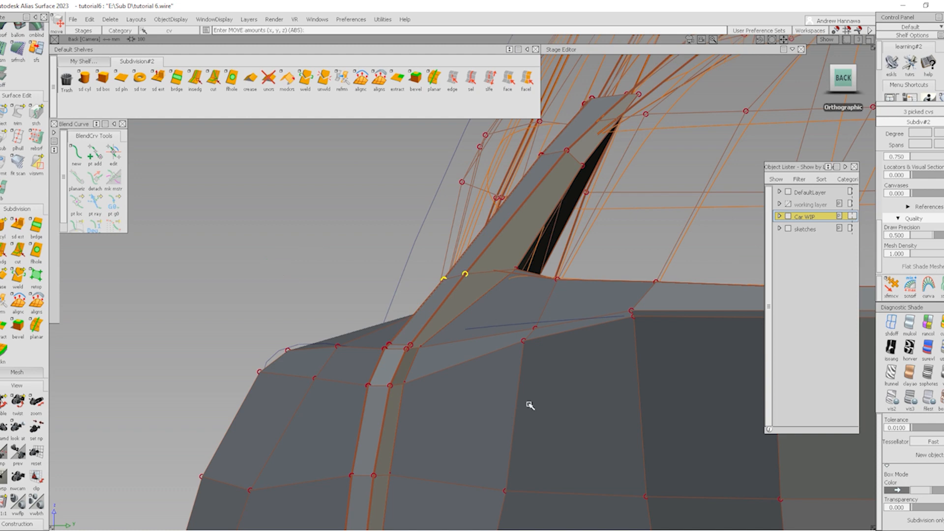
Deselect the moved CVs and inspect the pillar junction and shoulder from a raised three-quarter view
{"action": "left_click_drag", "start_coordinate": [529, 406], "coordinate": [534, 344], "text": "ctrl+shift"}
{"action": "left_click_drag", "start_coordinate": [416, 344], "coordinate": [439, 309], "text": "alt+shift"}
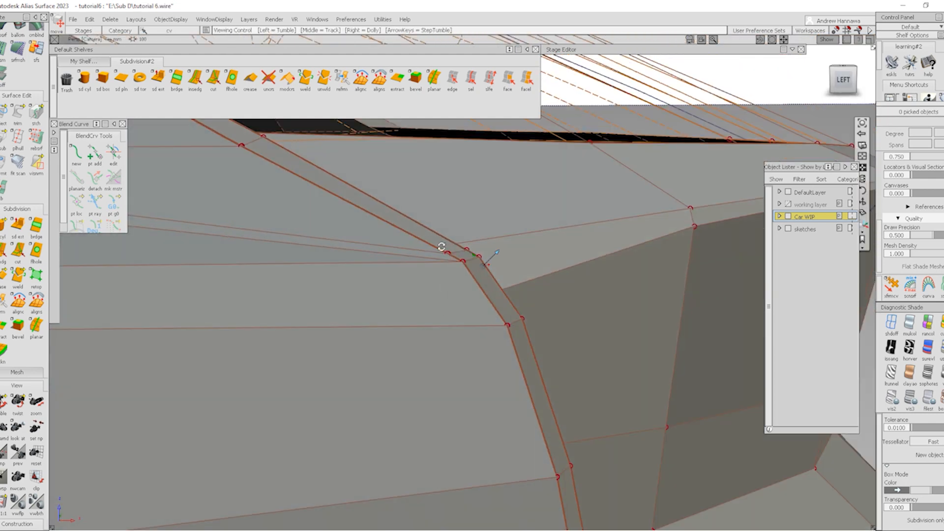
{"action": "right_click_drag", "start_coordinate": [443, 247], "coordinate": [480, 329], "text": "alt+shift"}
{"action": "middle_click_drag", "start_coordinate": [494, 230], "coordinate": [495, 384], "text": "alt+shift"}
{"action": "middle_click_drag", "start_coordinate": [434, 185], "coordinate": [460, 296], "text": "alt+shift"}
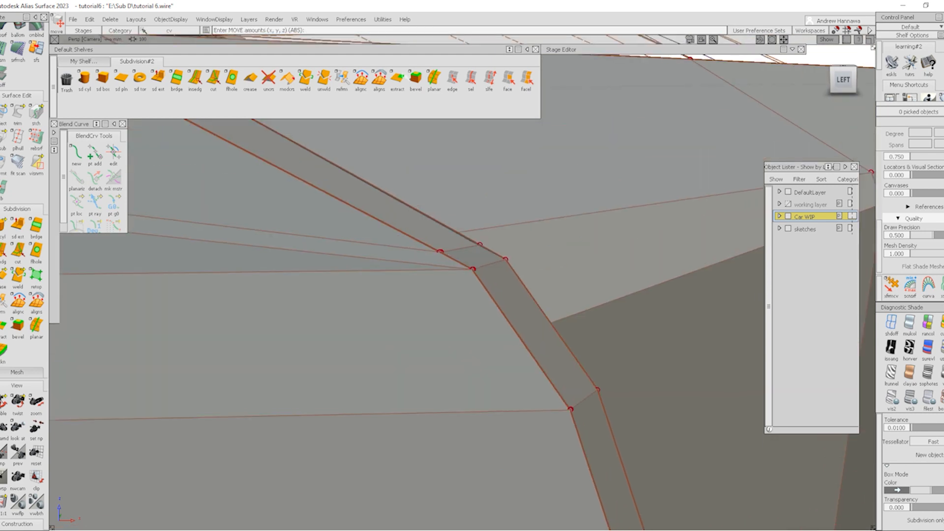
{"action": "left_click", "coordinate": [470, 80]}
{"action": "right_click_drag", "start_coordinate": [443, 243], "coordinate": [453, 317], "text": "alt+shift"}
{"action": "left_click_drag", "start_coordinate": [453, 318], "coordinate": [596, 277], "text": "alt+shift"}
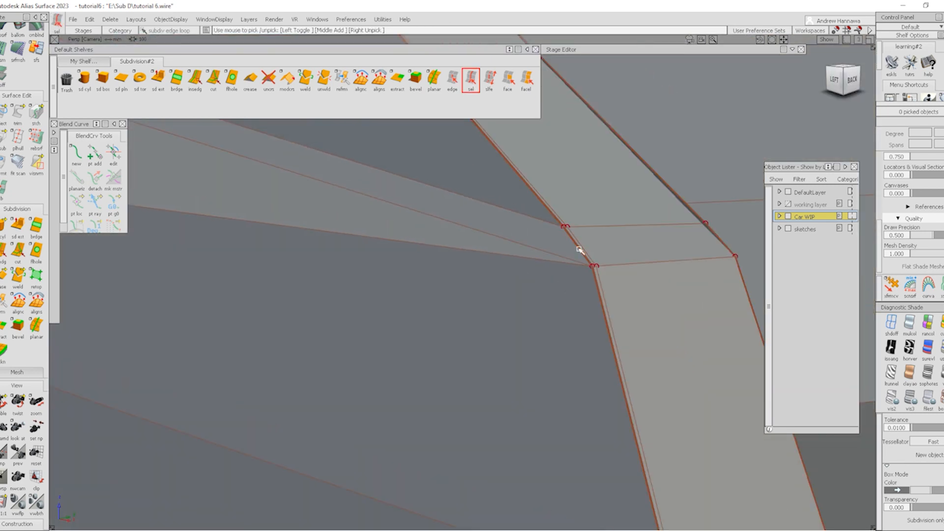
{"action": "right_click_drag", "start_coordinate": [581, 244], "coordinate": [438, 336], "text": "alt+shift"}
{"action": "left_click_drag", "start_coordinate": [559, 329], "coordinate": [241, 325], "text": "alt+shift"}
{"action": "left_click_drag", "start_coordinate": [278, 277], "coordinate": [371, 228], "text": "alt+shift"}
{"action": "right_click_drag", "start_coordinate": [350, 212], "coordinate": [329, 344], "text": "alt+shift"}
{"action": "left_click_drag", "start_coordinate": [270, 332], "coordinate": [361, 335], "text": "alt+shift"}
{"action": "right_click_drag", "start_coordinate": [514, 249], "coordinate": [373, 300], "text": "alt+shift"}
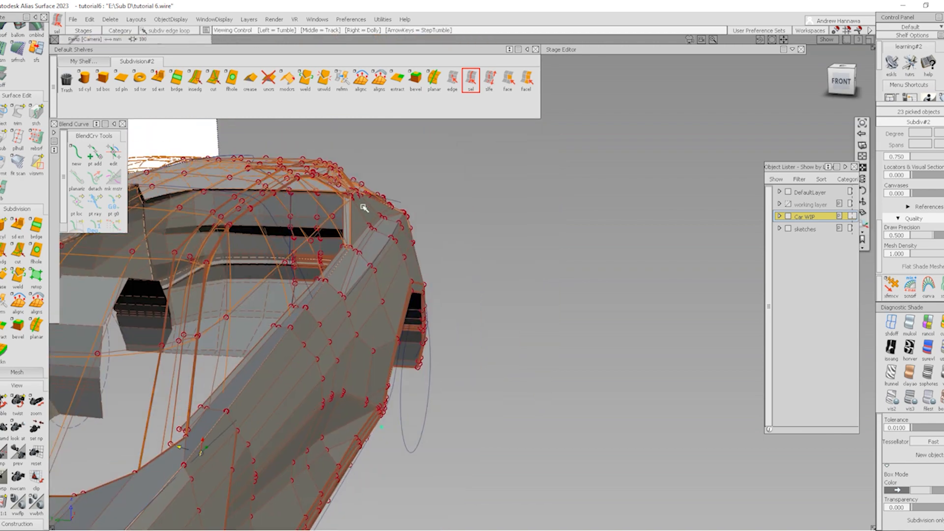
Delete the thin edge at the side-window corner using Pick Edge
{"action": "right_click_drag", "start_coordinate": [363, 207], "coordinate": [491, 278], "text": "alt+shift"}
{"action": "left_click_drag", "start_coordinate": [492, 278], "coordinate": [405, 316], "text": "alt+shift"}
{"action": "middle_click_drag", "start_coordinate": [404, 316], "coordinate": [382, 384], "text": "alt+shift"}
{"action": "left_click_drag", "start_coordinate": [407, 236], "coordinate": [377, 304], "text": "alt+shift"}
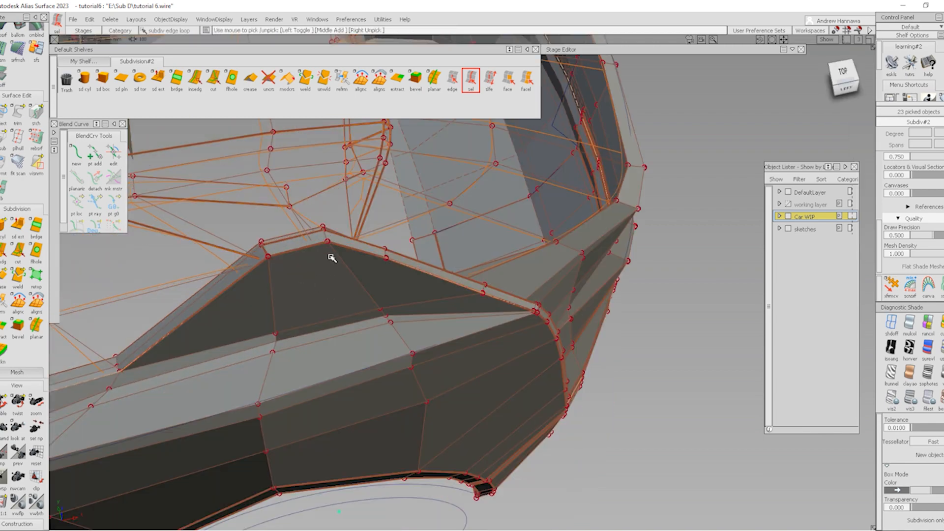
{"action": "right_click_drag", "start_coordinate": [326, 248], "coordinate": [408, 282], "text": "alt+shift"}
{"action": "left_click_drag", "start_coordinate": [408, 283], "coordinate": [297, 320], "text": "alt+shift"}
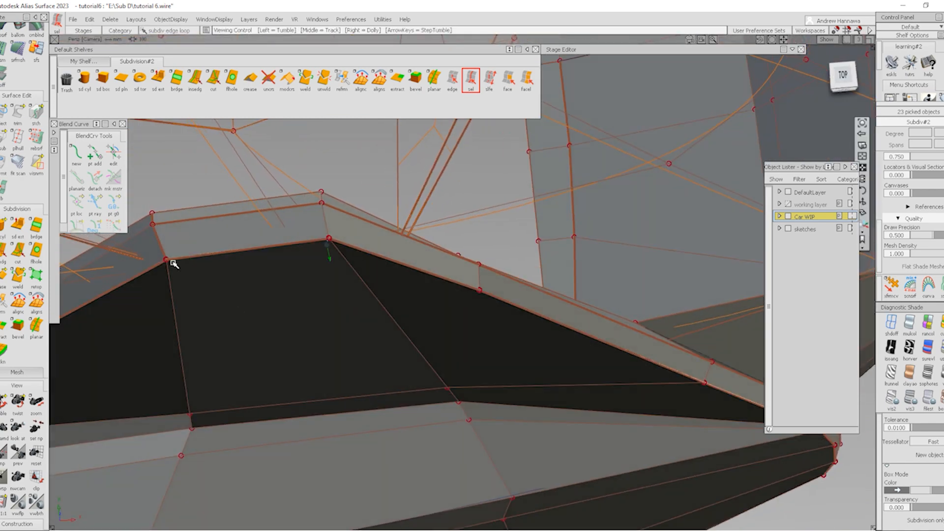
{"action": "right_click_drag", "start_coordinate": [172, 262], "coordinate": [202, 327], "text": "alt+shift"}
{"action": "left_click", "coordinate": [201, 326]}
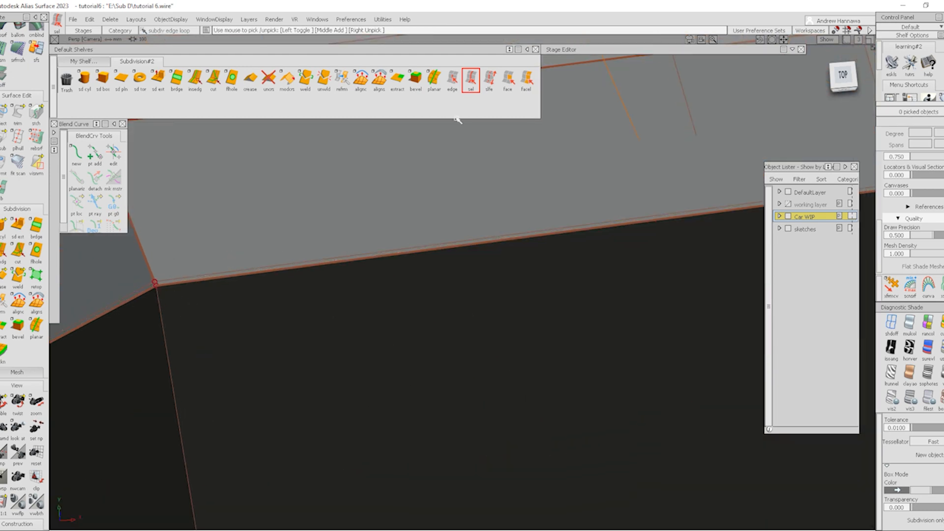
{"action": "left_click", "coordinate": [454, 81]}
{"action": "left_click", "coordinate": [199, 275]}
{"action": "key", "text": "Delete"}
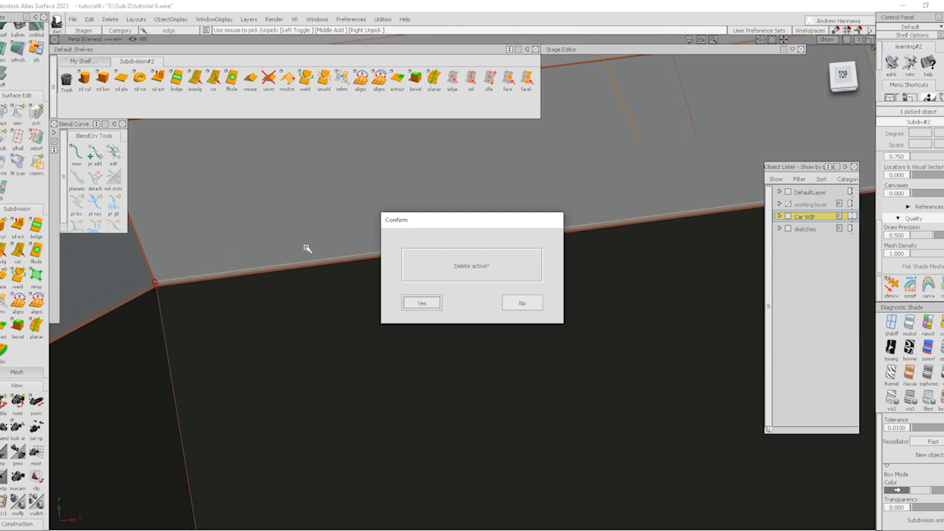
{"action": "key", "text": "Return"}
Delete the extra edge loop at the window corner and switch to smooth shading
{"action": "right_click_drag", "start_coordinate": [529, 243], "coordinate": [176, 321], "text": "alt+shift"}
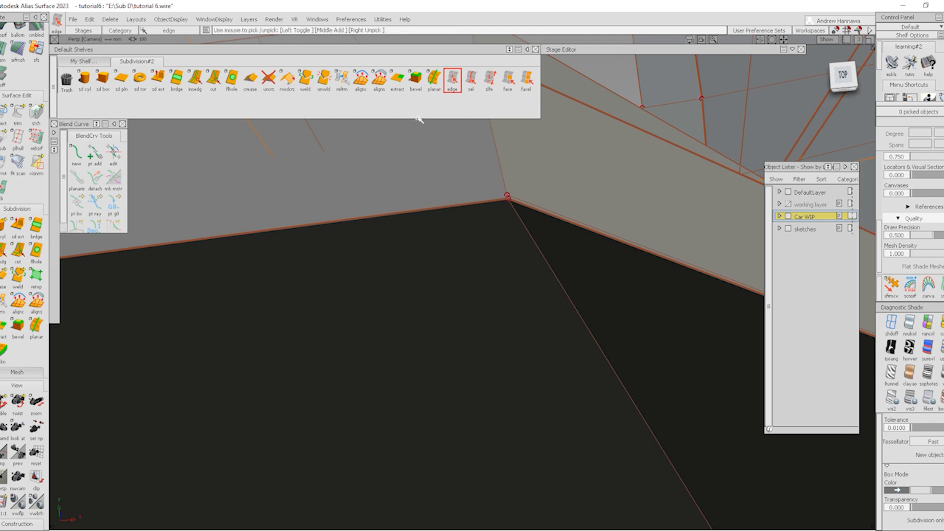
{"action": "left_click", "coordinate": [476, 81]}
{"action": "right_click_drag", "start_coordinate": [545, 225], "coordinate": [529, 208], "text": "alt+shift"}
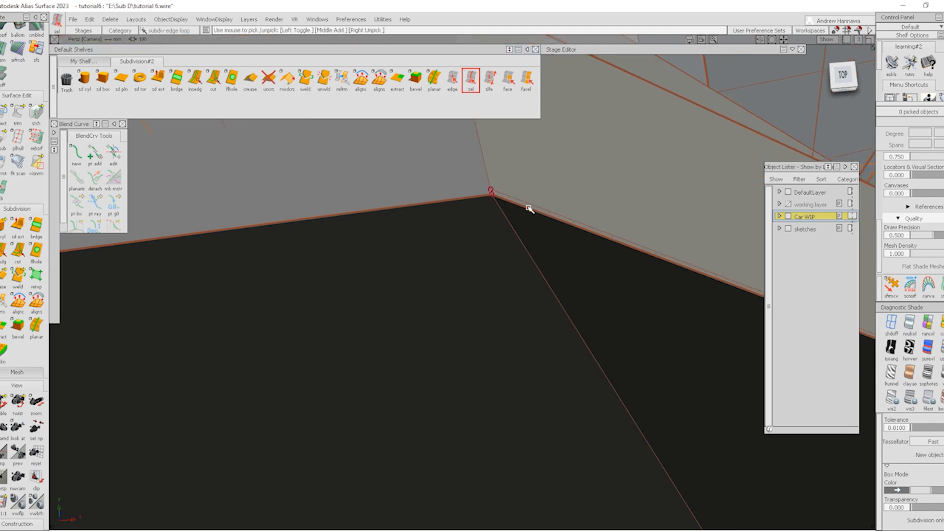
{"action": "key", "text": "Delete"}
{"action": "key", "text": "Return"}
{"action": "key", "text": "alt+3"}
{"action": "mouse_move", "coordinate": [452, 219]}
{"action": "left_mouse_down", "text": "alt+shift"}
{"action": "mouse_move", "coordinate": [434, 213]}
{"action": "mouse_move", "coordinate": [316, 231]}
{"action": "mouse_move", "coordinate": [353, 203]}
{"action": "left_mouse_up", "text": "alt+shift"}
{"action": "right_click_drag", "start_coordinate": [345, 242], "coordinate": [426, 258], "text": "alt+shift"}
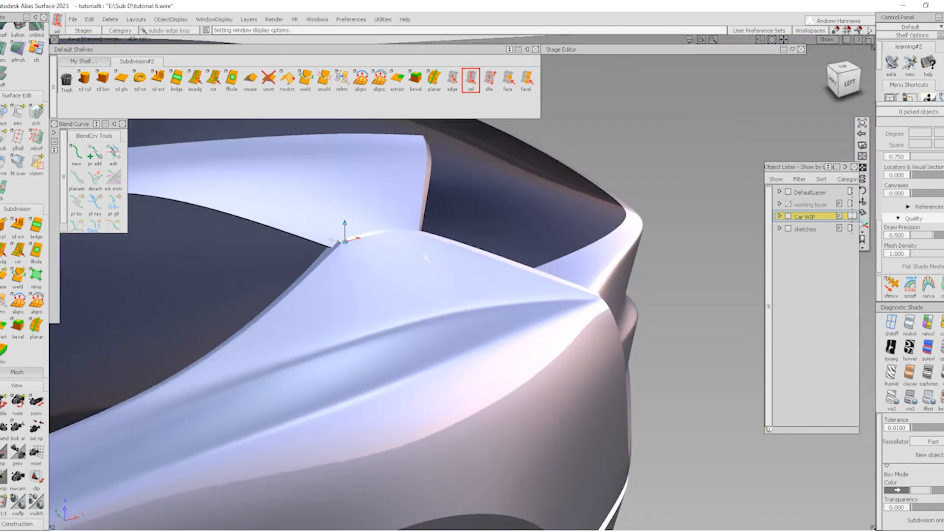
{"action": "left_click_drag", "start_coordinate": [403, 260], "coordinate": [770, 270], "text": "alt+shift"}
{"action": "left_click_drag", "start_coordinate": [345, 294], "coordinate": [414, 305], "text": "alt+shift"}
{"action": "right_click_drag", "start_coordinate": [413, 304], "coordinate": [451, 311], "text": "alt+shift"}
{"action": "left_click_drag", "start_coordinate": [451, 311], "coordinate": [422, 302], "text": "alt+shift"}
{"action": "right_click_drag", "start_coordinate": [422, 302], "coordinate": [474, 356], "text": "alt+shift"}
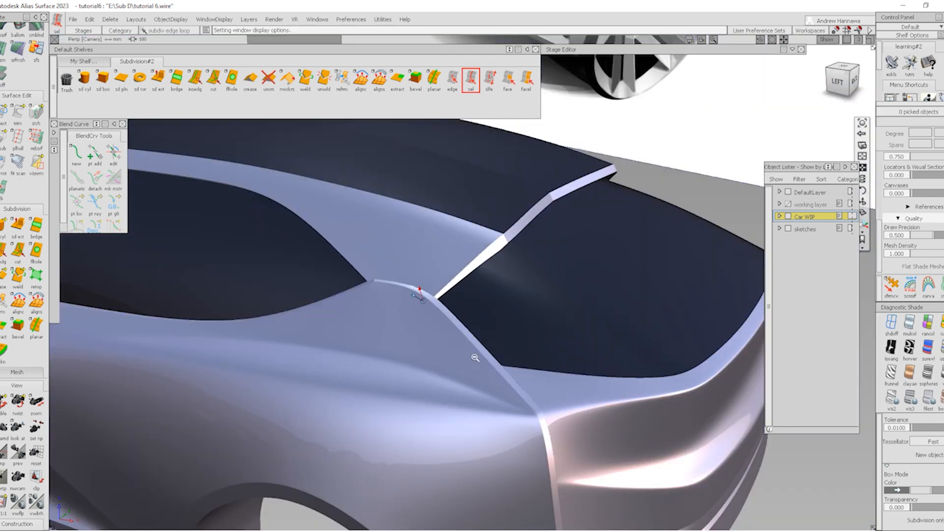
{"action": "left_click_drag", "start_coordinate": [474, 356], "coordinate": [556, 365], "text": "alt+shift"}
{"action": "right_click_drag", "start_coordinate": [555, 365], "coordinate": [529, 388], "text": "alt+shift"}
{"action": "left_click_drag", "start_coordinate": [530, 388], "coordinate": [515, 415], "text": "alt+shift"}
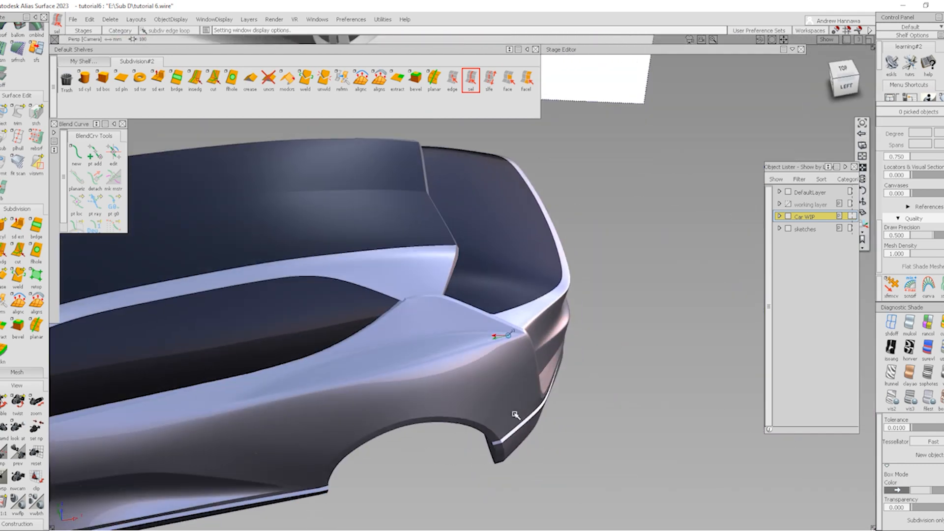
{"action": "right_click_drag", "start_coordinate": [514, 415], "coordinate": [598, 433], "text": "alt+shift"}
{"action": "left_click_drag", "start_coordinate": [598, 433], "coordinate": [565, 312], "text": "alt+shift"}
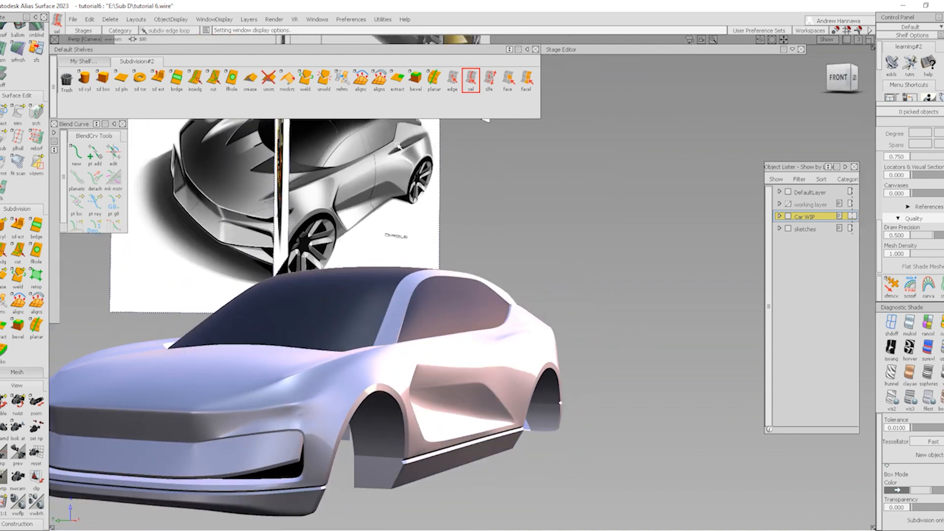
{"action": "key", "text": "shift+alt"}
{"action": "right_click_drag", "start_coordinate": [551, 401], "coordinate": [619, 384], "text": "alt+shift"}
{"action": "left_click_drag", "start_coordinate": [620, 383], "coordinate": [609, 405], "text": "alt+shift"}
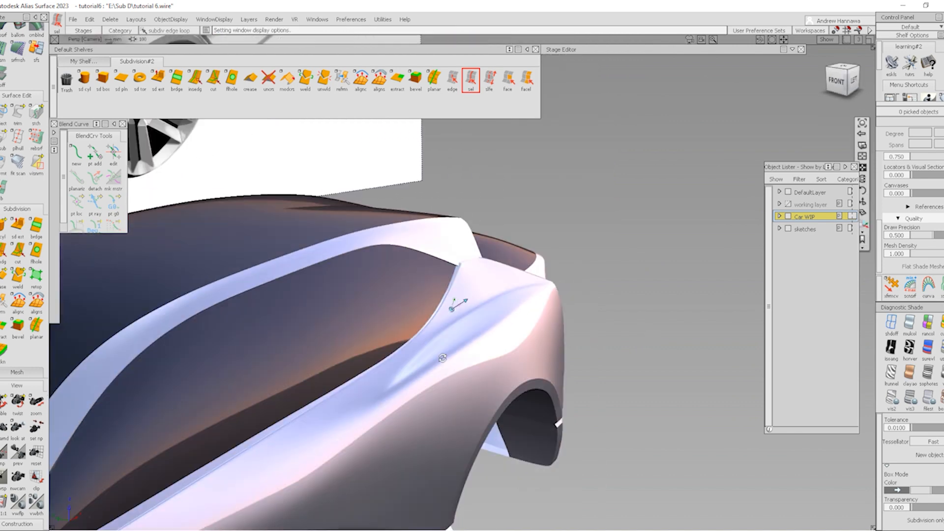
Raise the picked rear-shoulder CVs about 9.2 units in a faceted left-side view
{"action": "right_click_drag", "start_coordinate": [609, 404], "coordinate": [543, 349], "text": "ctrl+shift"}
{"action": "left_click_drag", "start_coordinate": [543, 361], "coordinate": [599, 490], "text": "alt+shift"}
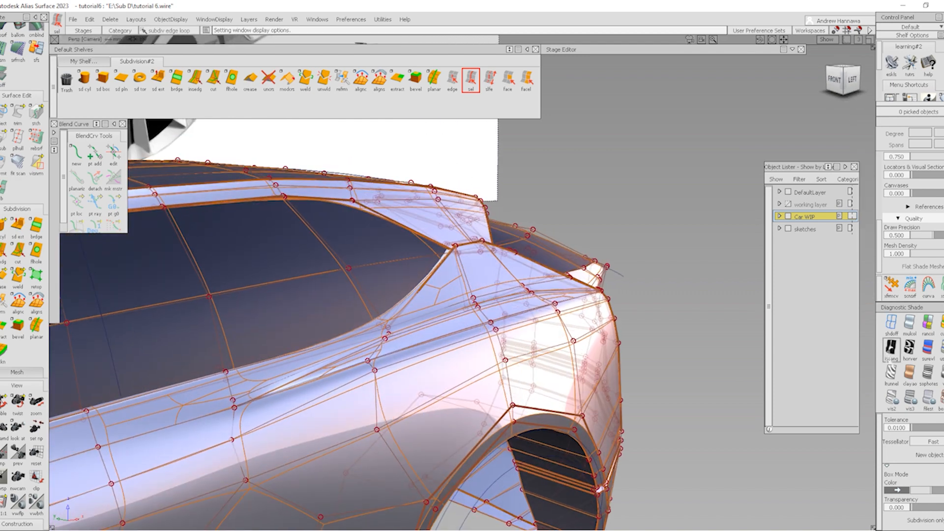
{"action": "left_click", "coordinate": [941, 399]}
{"action": "left_click_drag", "start_coordinate": [529, 348], "coordinate": [492, 346], "text": "alt+shift"}
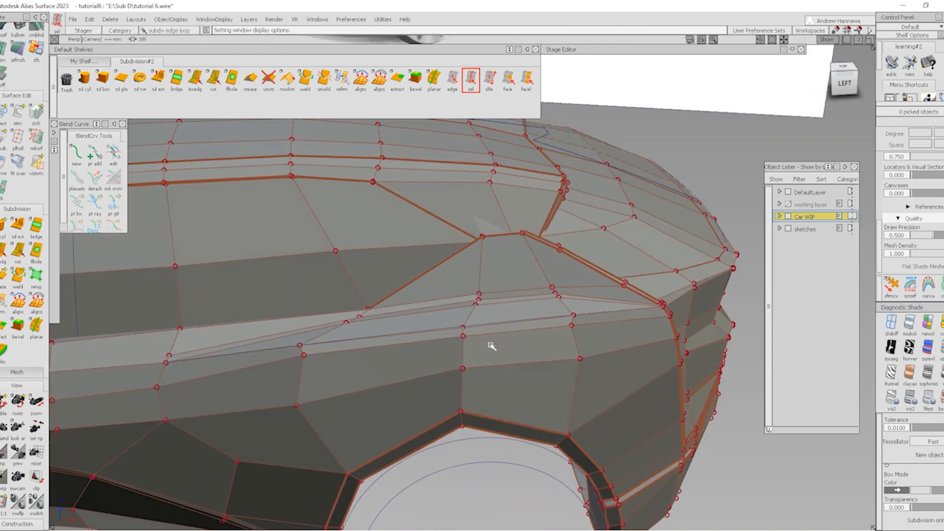
{"action": "left_click", "coordinate": [843, 86]}
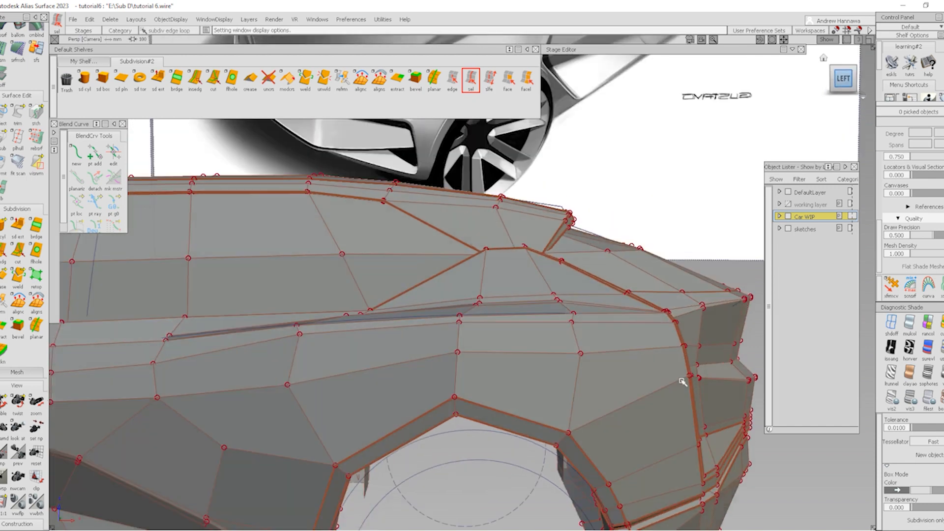
{"action": "middle_click_drag", "start_coordinate": [684, 381], "coordinate": [480, 348], "text": "alt+shift"}
{"action": "left_click_drag", "start_coordinate": [481, 348], "coordinate": [468, 331], "text": "alt+shift"}
{"action": "right_click_drag", "start_coordinate": [418, 331], "coordinate": [461, 316], "text": "alt+shift"}
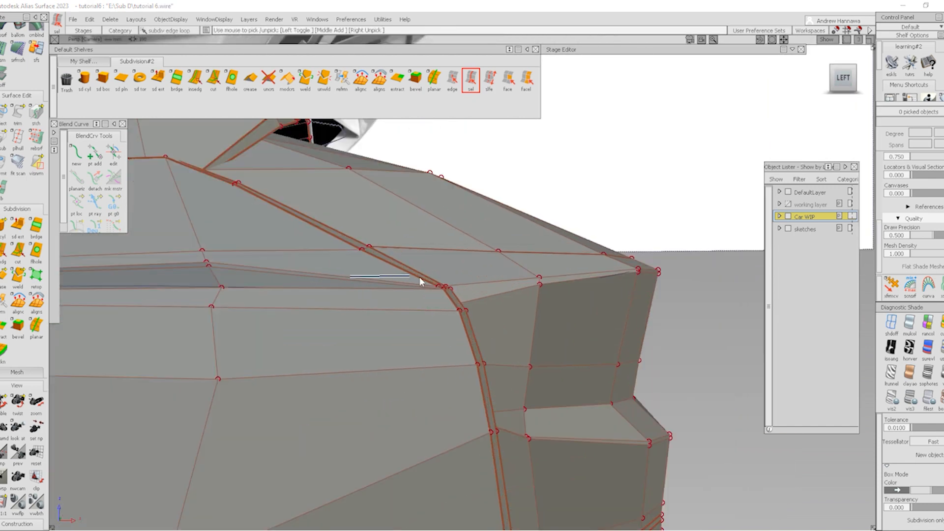
{"action": "right_click_drag", "start_coordinate": [706, 356], "coordinate": [706, 335]}
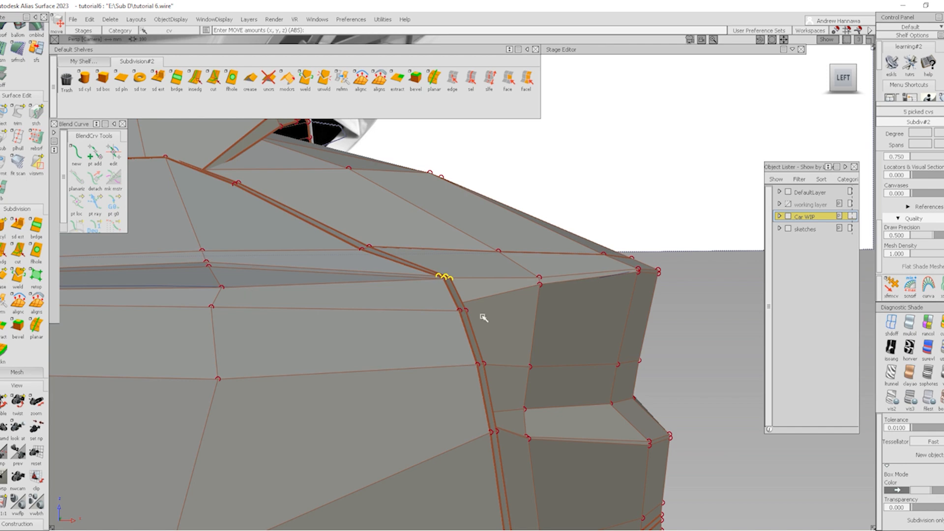
{"action": "right_click_drag", "start_coordinate": [720, 360], "coordinate": [717, 341]}
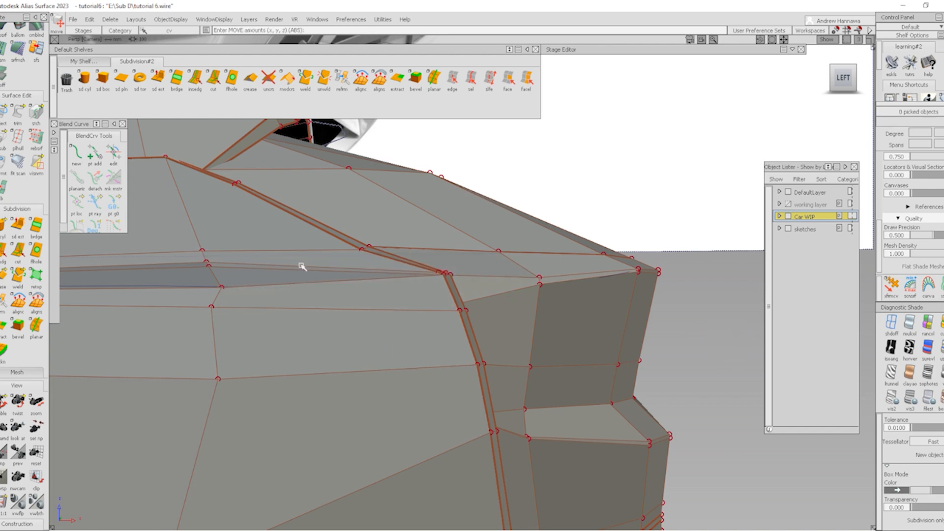
Reselect the two shoulder-edge CVs near the rear pillar and shift them about 4.84 units
{"action": "left_click_drag", "start_coordinate": [300, 266], "coordinate": [350, 250], "text": "ctrl+shift"}
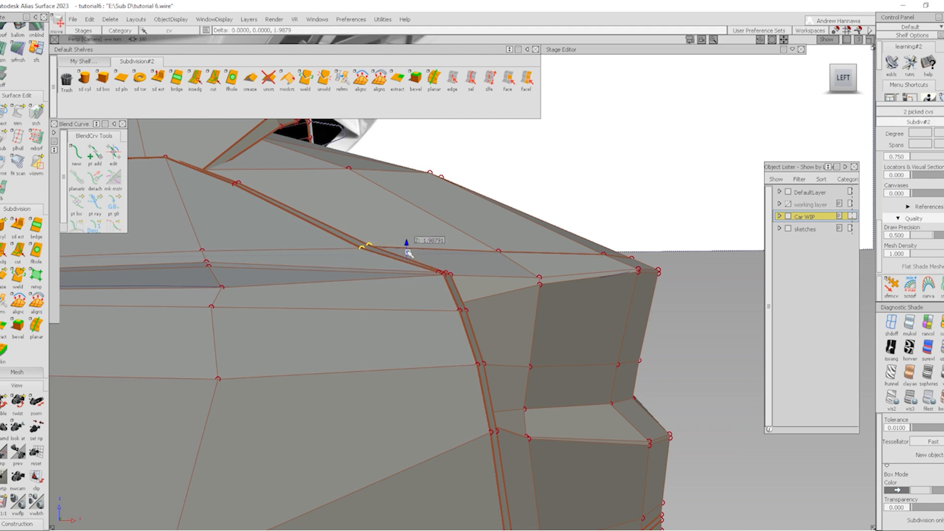
{"action": "middle_click_drag", "start_coordinate": [408, 253], "coordinate": [382, 261]}
{"action": "left_click_drag", "start_coordinate": [339, 223], "coordinate": [425, 256], "text": "ctrl+shift"}
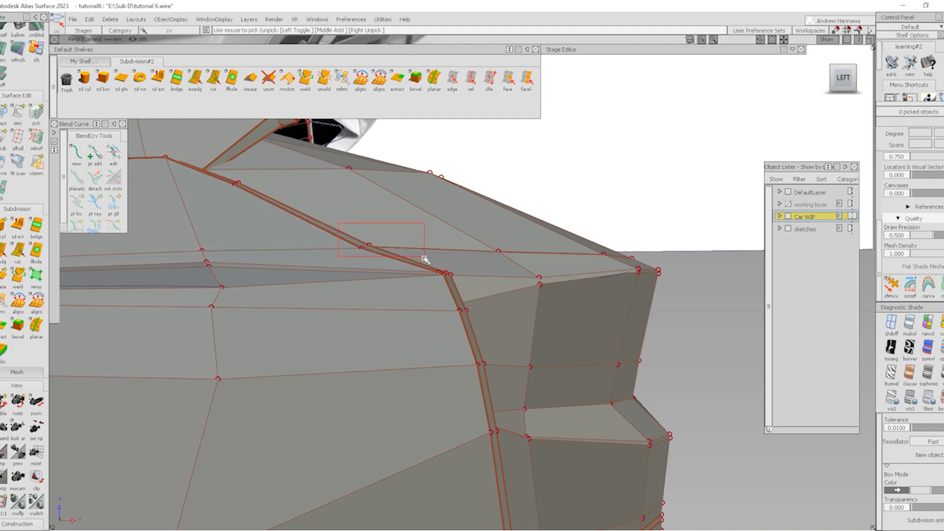
{"action": "left_click", "coordinate": [838, 78]}
{"action": "middle_click_drag", "start_coordinate": [378, 323], "coordinate": [380, 284], "text": "ctrl+shift"}
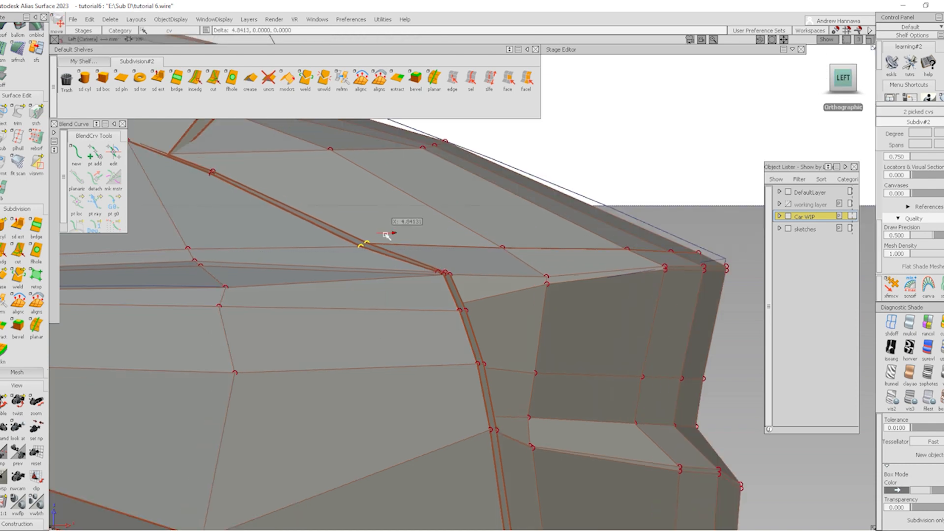
{"action": "middle_click_drag", "start_coordinate": [387, 236], "coordinate": [397, 237]}
Orbit and zoom out to review the reshaped rear pillar and rear end
{"action": "left_click_drag", "start_coordinate": [433, 269], "coordinate": [15, 325], "text": "alt+shift"}
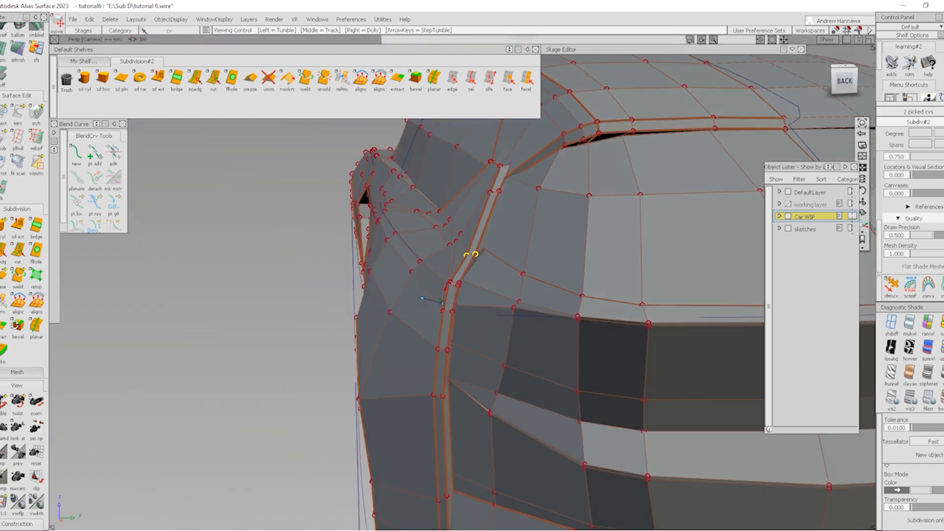
{"action": "right_click_drag", "start_coordinate": [16, 325], "coordinate": [6, 325], "text": "alt+shift"}
{"action": "left_click_drag", "start_coordinate": [6, 325], "coordinate": [295, 318], "text": "alt+shift"}
{"action": "left_click_drag", "start_coordinate": [330, 320], "coordinate": [338, 348], "text": "ctrl+shift"}
{"action": "right_click_drag", "start_coordinate": [353, 322], "coordinate": [353, 295], "text": "ctrl+shift"}
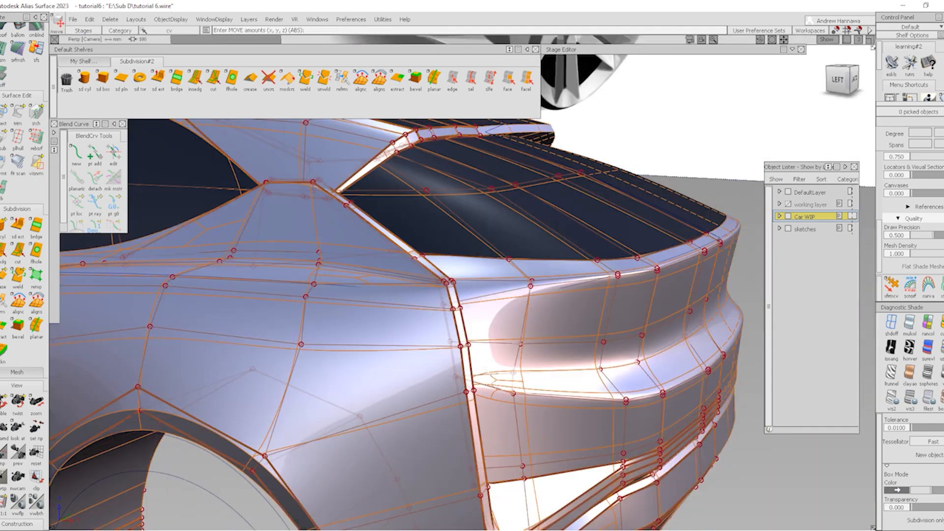
{"action": "right_click_drag", "start_coordinate": [449, 347], "coordinate": [423, 322], "text": "ctrl+shift"}
{"action": "right_click_drag", "start_coordinate": [462, 315], "coordinate": [404, 306], "text": "alt+shift"}
{"action": "left_click_drag", "start_coordinate": [404, 305], "coordinate": [753, 318], "text": "alt+shift"}
{"action": "left_click_drag", "start_coordinate": [472, 315], "coordinate": [609, 314], "text": "alt+shift"}
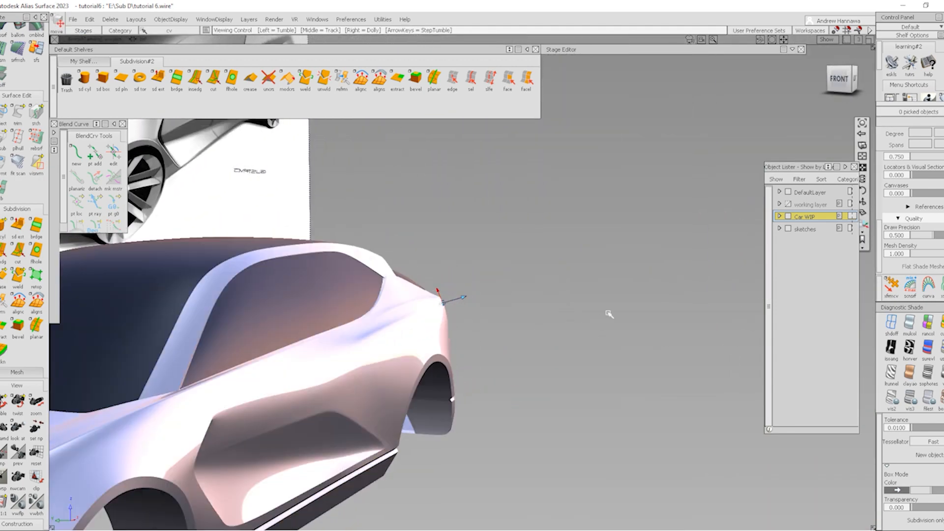
{"action": "right_click_drag", "start_coordinate": [609, 314], "coordinate": [586, 290], "text": "ctrl+shift"}
{"action": "right_click_drag", "start_coordinate": [443, 305], "coordinate": [487, 308], "text": "alt+shift"}
Work on the shoulder crease above the rear wheel in faceted cage display and orthographic side view
{"action": "left_click_drag", "start_coordinate": [487, 307], "coordinate": [403, 302], "text": "alt+shift"}
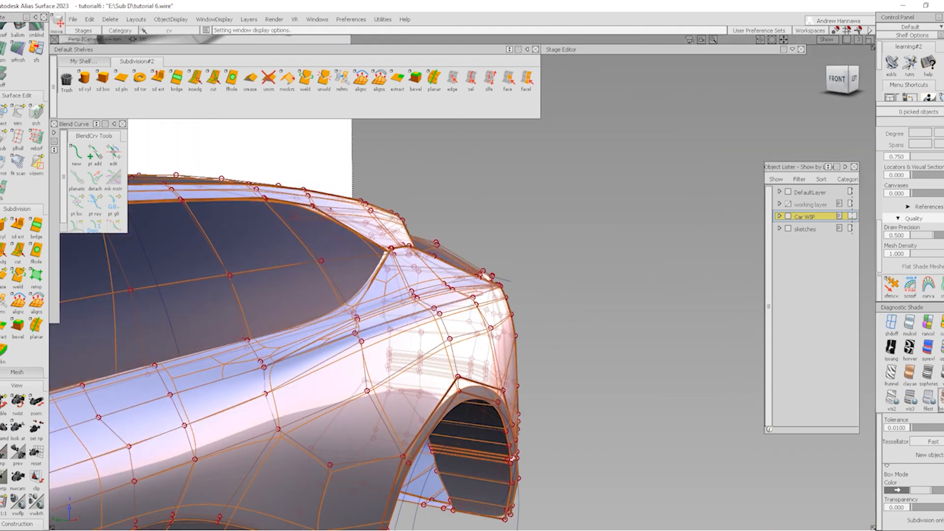
{"action": "left_click", "coordinate": [942, 399]}
{"action": "right_click_drag", "start_coordinate": [349, 334], "coordinate": [393, 361], "text": "alt+shift"}
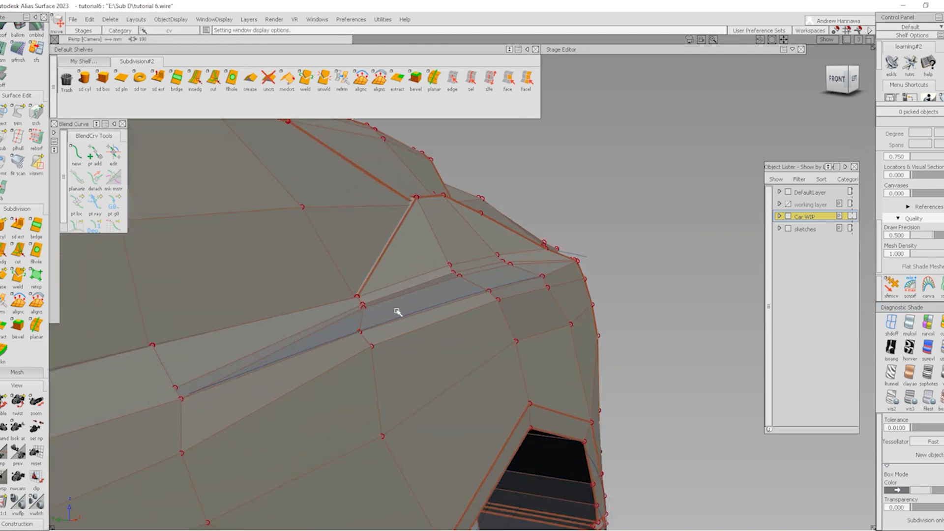
{"action": "right_click_drag", "start_coordinate": [358, 323], "coordinate": [393, 325], "text": "alt+shift"}
{"action": "left_click_drag", "start_coordinate": [394, 324], "coordinate": [211, 345], "text": "alt+shift"}
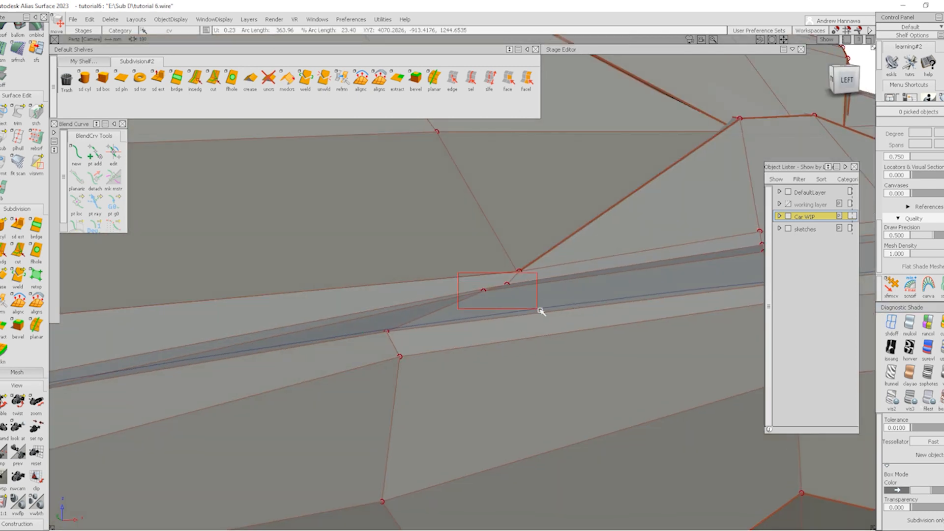
{"action": "right_click_drag", "start_coordinate": [540, 311], "coordinate": [403, 273], "text": "alt+shift"}
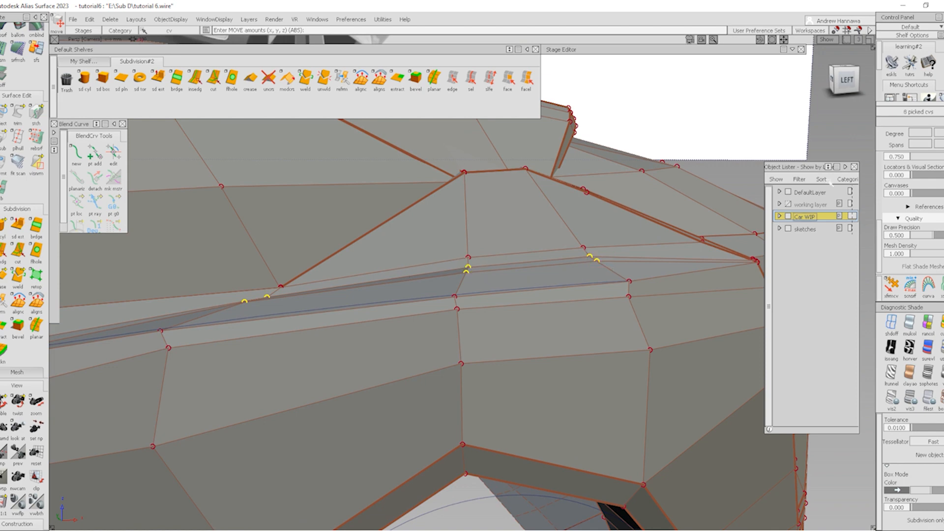
{"action": "left_click", "coordinate": [845, 87]}
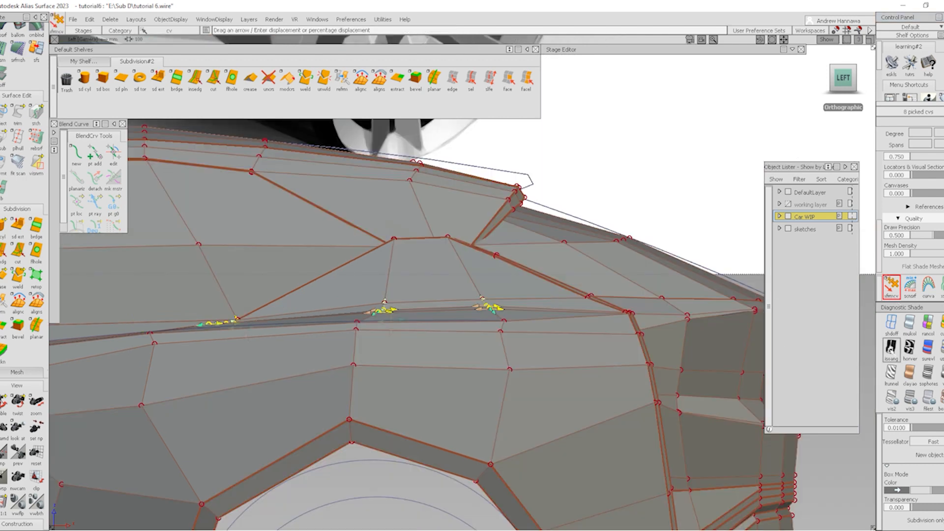
{"action": "key", "text": "alt+shift"}
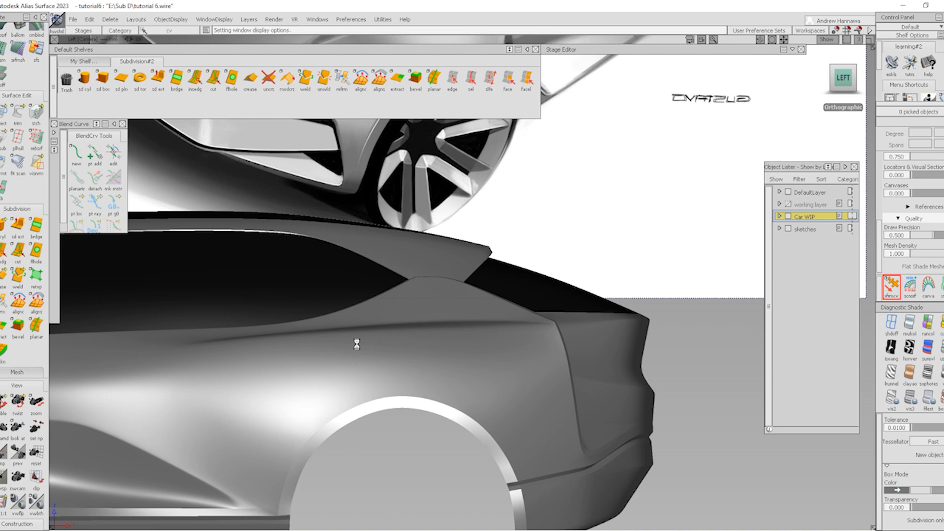
{"action": "mouse_move", "coordinate": [357, 345]}
{"action": "left_mouse_down", "text": "alt+shift"}
{"action": "mouse_move", "coordinate": [350, 353]}
{"action": "mouse_move", "coordinate": [449, 331]}
{"action": "mouse_move", "coordinate": [489, 309]}
{"action": "mouse_move", "coordinate": [534, 421]}
{"action": "mouse_move", "coordinate": [348, 382]}
{"action": "mouse_move", "coordinate": [585, 431]}
{"action": "mouse_move", "coordinate": [591, 502]}
{"action": "mouse_move", "coordinate": [512, 415]}
{"action": "mouse_move", "coordinate": [588, 500]}
{"action": "left_mouse_up", "text": "alt+shift"}
{"action": "middle_click_drag", "start_coordinate": [661, 509], "coordinate": [663, 509], "text": "alt+shift"}
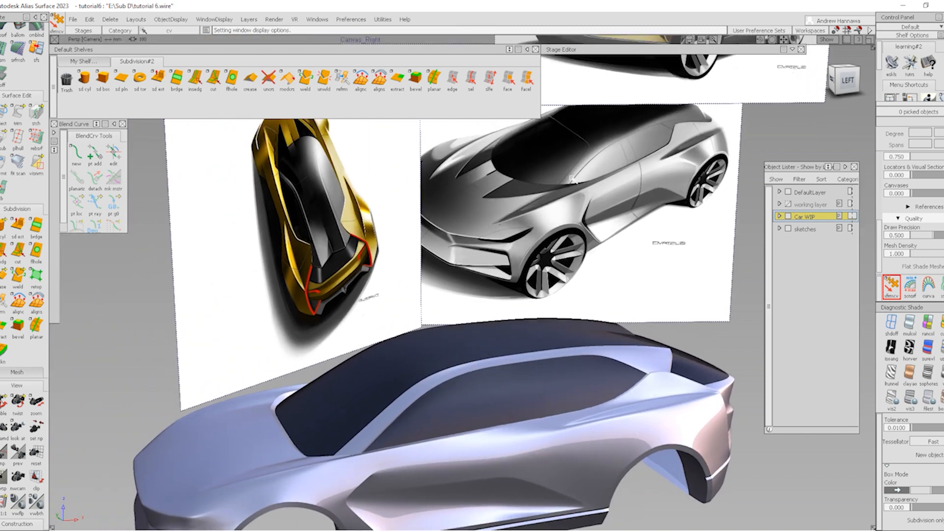
Zoom out and orbit around until the view faces the car's front
{"action": "right_click_drag", "start_coordinate": [556, 378], "coordinate": [502, 354], "text": "alt+shift"}
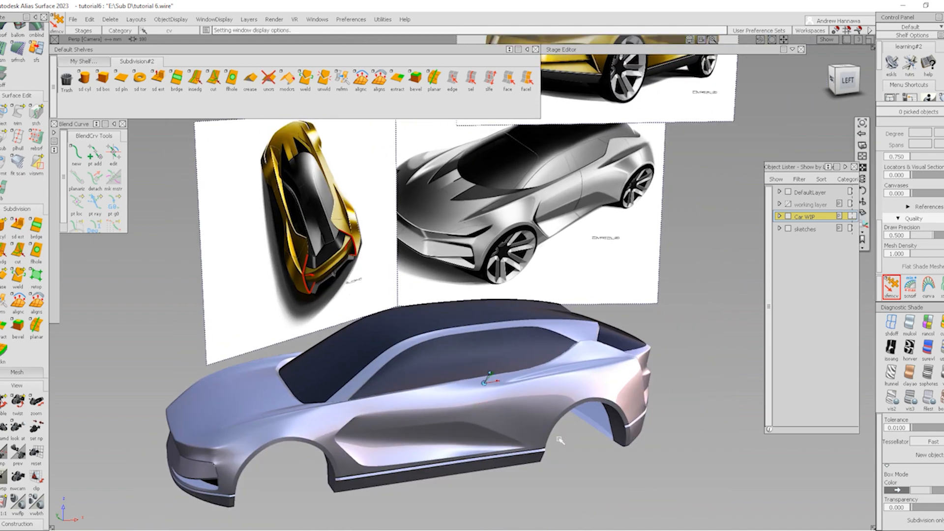
{"action": "right_click_drag", "start_coordinate": [559, 438], "coordinate": [625, 383], "text": "alt+shift"}
{"action": "left_click_drag", "start_coordinate": [623, 383], "coordinate": [495, 387], "text": "alt+shift"}
{"action": "right_click_drag", "start_coordinate": [496, 388], "coordinate": [496, 383], "text": "alt+shift"}
{"action": "left_click_drag", "start_coordinate": [496, 383], "coordinate": [419, 411], "text": "alt+shift"}
{"action": "right_click_drag", "start_coordinate": [512, 331], "coordinate": [473, 320], "text": "alt+shift"}
{"action": "left_click_drag", "start_coordinate": [472, 325], "coordinate": [417, 340], "text": "alt+shift"}
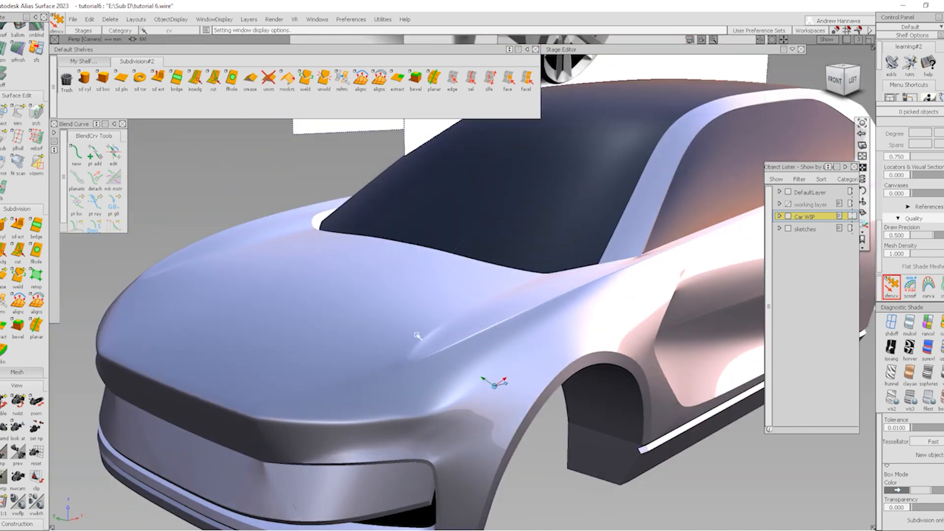
{"action": "right_click_drag", "start_coordinate": [566, 364], "coordinate": [525, 338], "text": "alt+shift"}
{"action": "middle_click_drag", "start_coordinate": [525, 338], "coordinate": [431, 343], "text": "alt+shift"}
{"action": "left_click_drag", "start_coordinate": [521, 339], "coordinate": [652, 307], "text": "alt+shift"}
{"action": "middle_click_drag", "start_coordinate": [585, 300], "coordinate": [708, 294], "text": "alt+shift"}
Frame the front end in orthographic front view with the control cage overlaid
{"action": "left_click", "coordinate": [846, 79]}
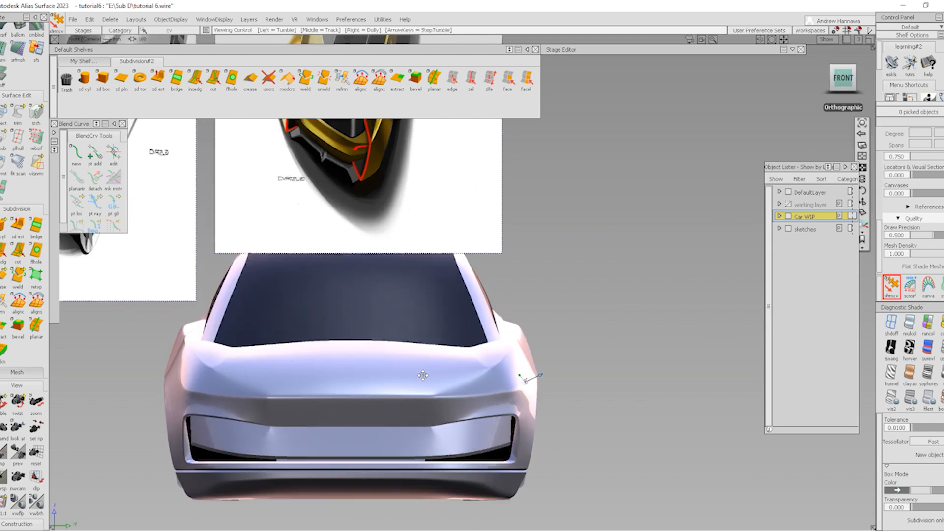
{"action": "middle_click_drag", "start_coordinate": [388, 371], "coordinate": [442, 362], "text": "alt+shift"}
{"action": "right_click_drag", "start_coordinate": [443, 362], "coordinate": [528, 393], "text": "alt+shift"}
{"action": "key", "text": "alt+m"}
{"action": "right_click_drag", "start_coordinate": [438, 356], "coordinate": [510, 382], "text": "alt+shift"}
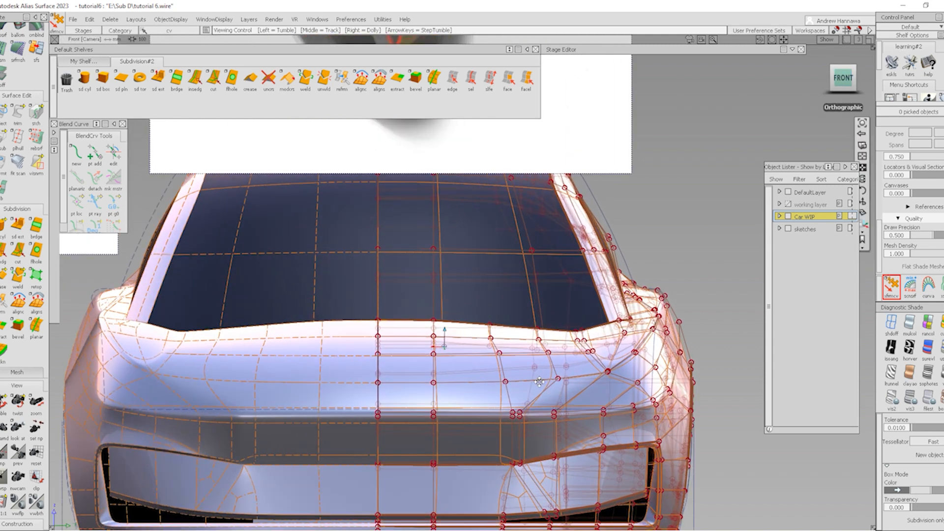
Pick the hood surface and hide all other objects
{"action": "middle_click_drag", "start_coordinate": [510, 382], "coordinate": [454, 360], "text": "alt+shift"}
{"action": "left_click_drag", "start_coordinate": [331, 319], "coordinate": [287, 294], "text": "ctrl+shift"}
{"action": "left_click_drag", "start_coordinate": [400, 306], "coordinate": [400, 365], "text": "ctrl+shift"}
{"action": "left_click", "coordinate": [427, 372]}
{"action": "key", "text": "alt+h"}
{"action": "left_click_drag", "start_coordinate": [439, 391], "coordinate": [448, 482], "text": "ctrl+shift"}
{"action": "left_click_drag", "start_coordinate": [294, 211], "coordinate": [411, 332]}
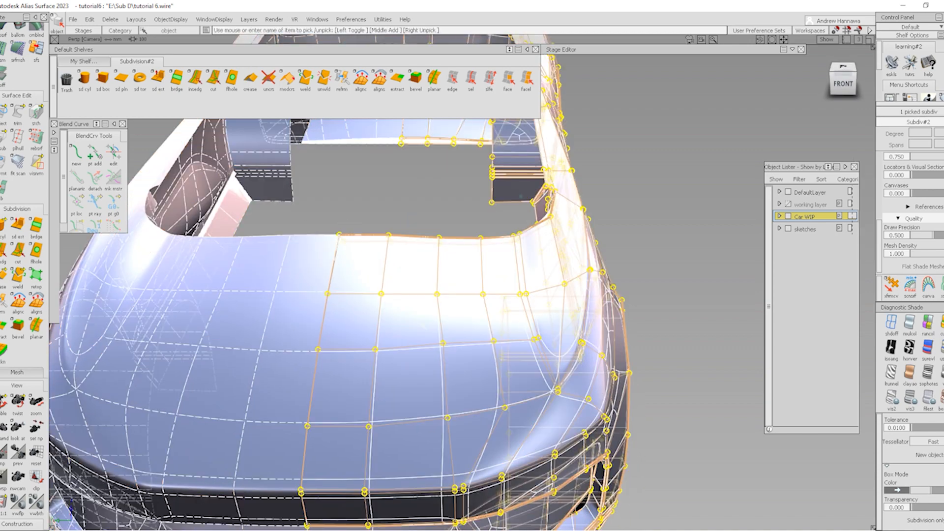
Box-pick the six cowl-edge CVs and move them about 16.44 units in Z in front view
{"action": "left_click", "coordinate": [892, 285]}
{"action": "left_click_drag", "start_coordinate": [335, 224], "coordinate": [434, 299]}
{"action": "left_click_drag", "start_coordinate": [368, 340], "coordinate": [387, 309], "text": "alt+shift"}
{"action": "key", "text": "space"}
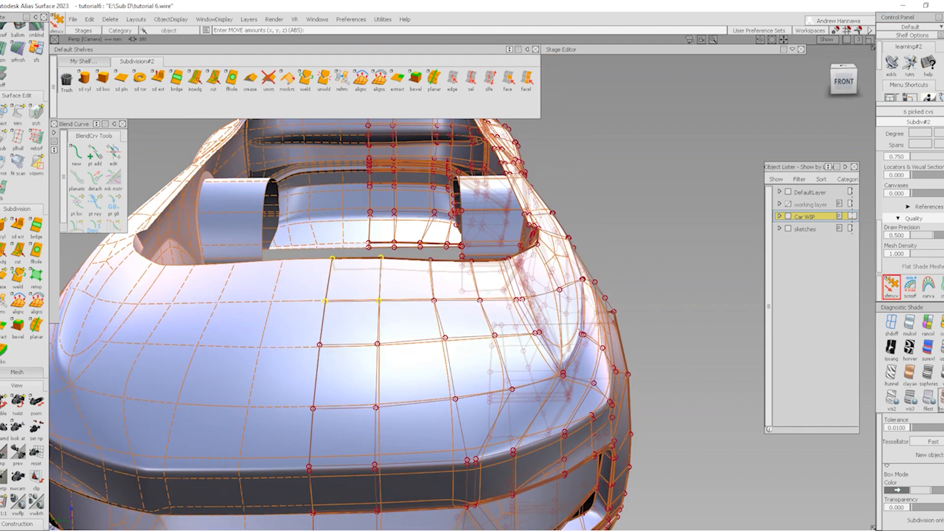
{"action": "left_click", "coordinate": [942, 400]}
{"action": "left_click", "coordinate": [832, 82]}
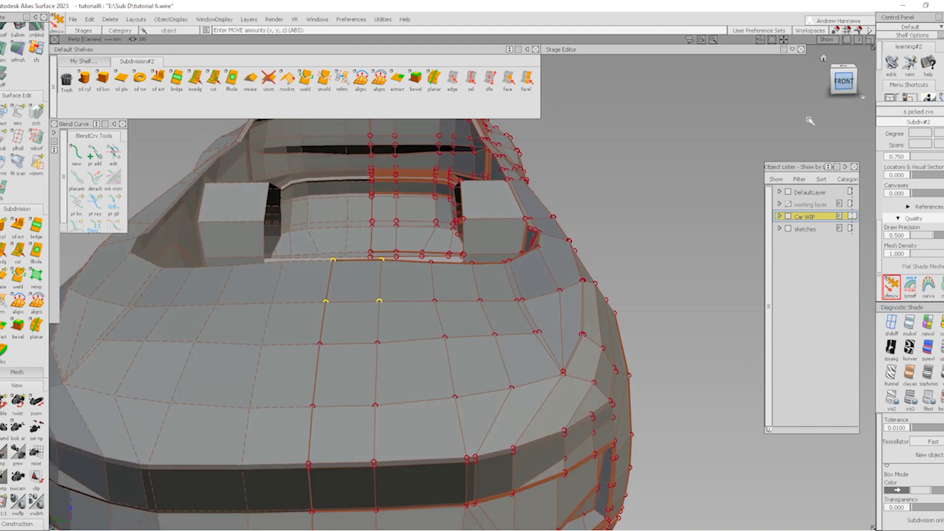
{"action": "right_click_drag", "start_coordinate": [651, 228], "coordinate": [651, 274]}
{"action": "right_click_drag", "start_coordinate": [474, 361], "coordinate": [476, 291], "text": "alt+shift"}
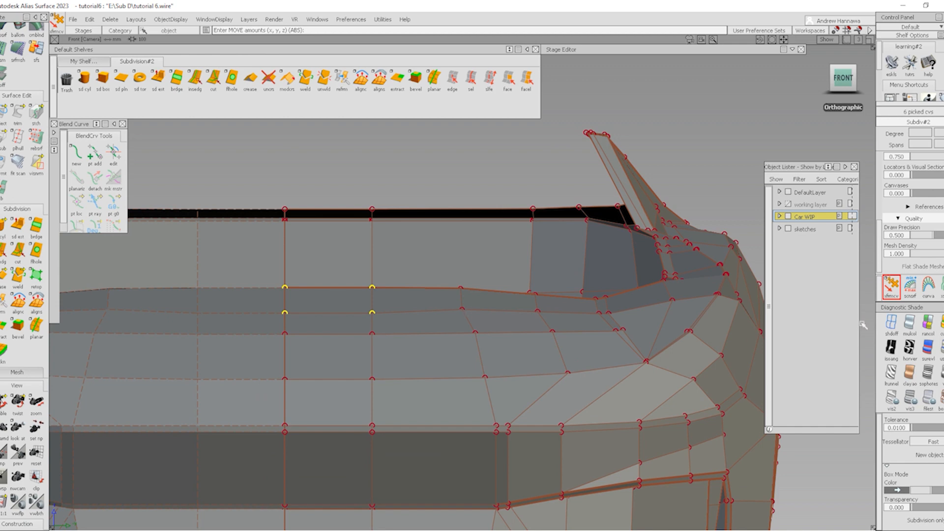
Pick CVs on the hood's upper edge, toggling between wireframe, reflective and faceted cage displays
{"action": "left_click", "coordinate": [892, 323]}
{"action": "left_click_drag", "start_coordinate": [475, 333], "coordinate": [462, 314], "text": "ctrl+shift"}
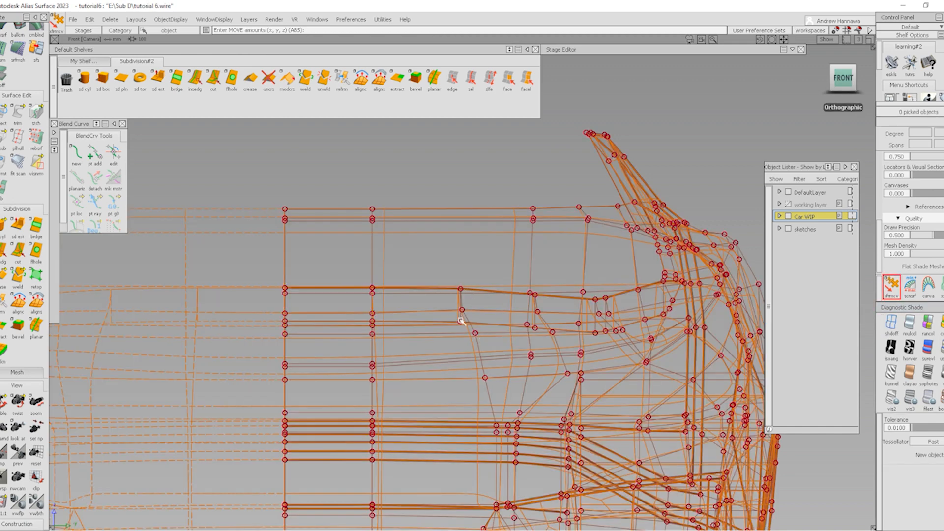
{"action": "left_click", "coordinate": [461, 323]}
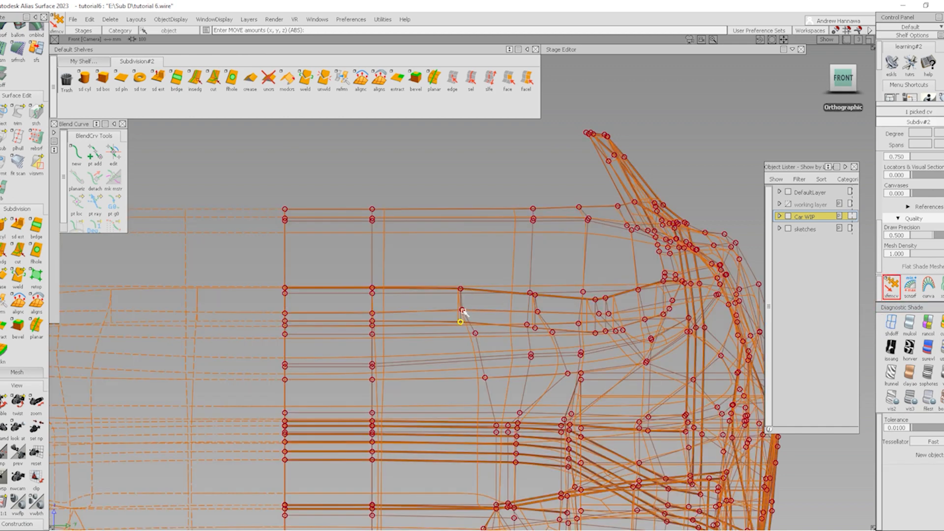
{"action": "left_click", "coordinate": [462, 310]}
{"action": "left_click", "coordinate": [929, 400]}
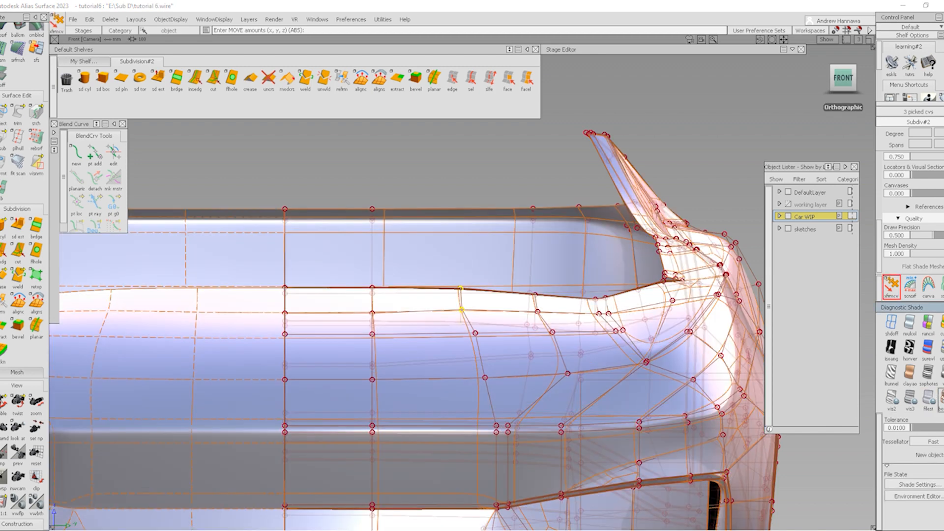
{"action": "left_click", "coordinate": [942, 399]}
{"action": "mouse_move", "coordinate": [472, 217]}
{"action": "left_mouse_down", "text": "ctrl+shift"}
{"action": "mouse_move", "coordinate": [489, 152]}
{"action": "mouse_move", "coordinate": [489, 172]}
{"action": "left_mouse_up", "text": "ctrl+shift"}
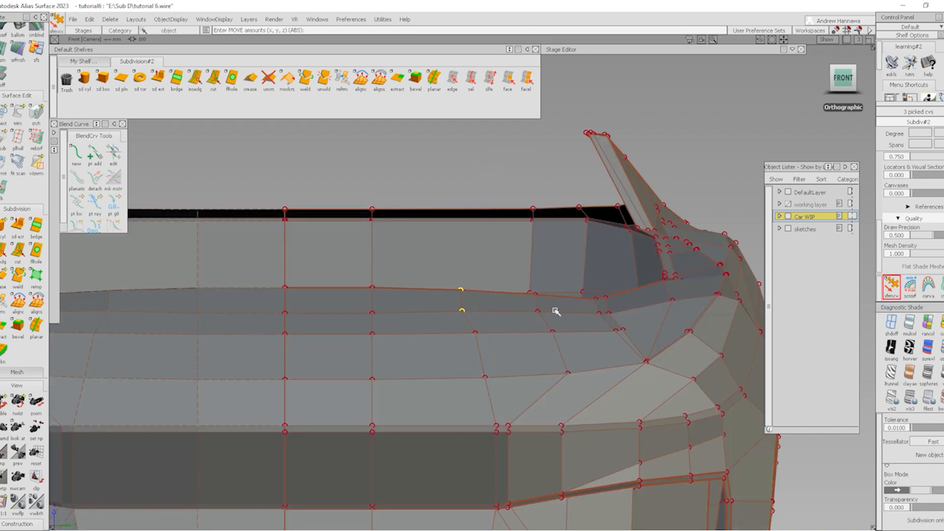
{"action": "left_click", "coordinate": [476, 333]}
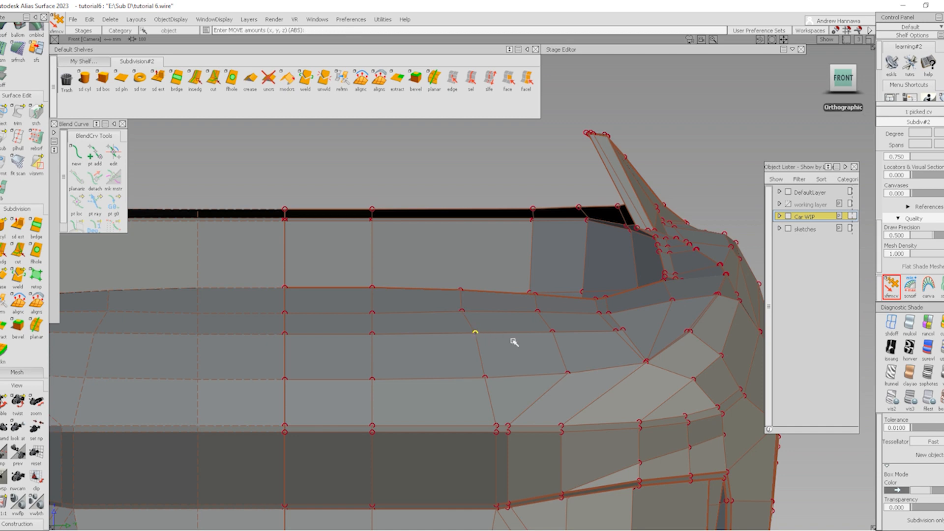
{"action": "left_click", "coordinate": [462, 312]}
Lower the two picked CVs on the hood's upper edge line
{"action": "left_click", "coordinate": [281, 291]}
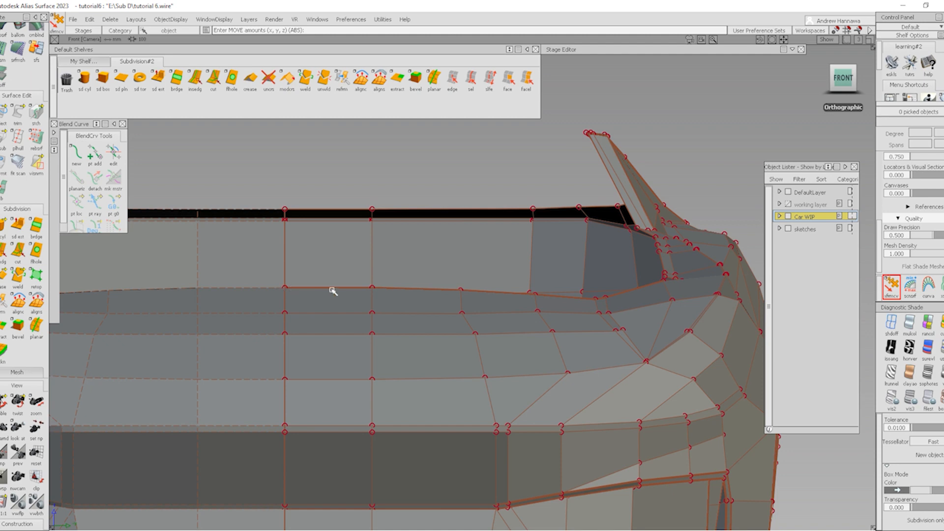
{"action": "left_click", "coordinate": [285, 288]}
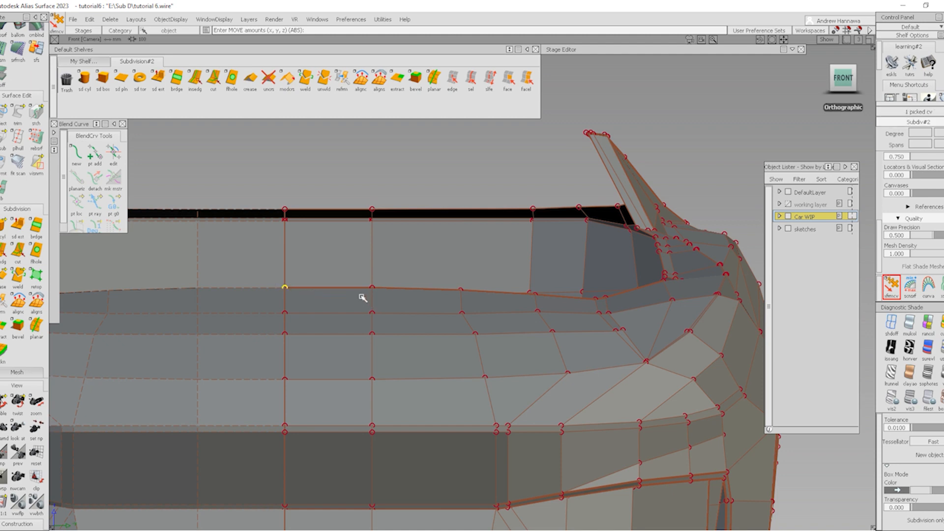
{"action": "key", "text": "space"}
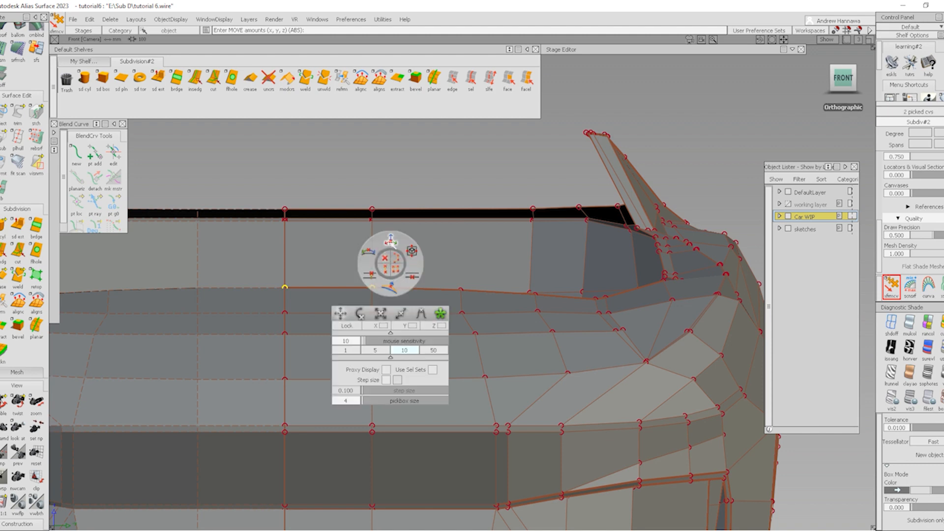
{"action": "left_click", "coordinate": [392, 243]}
{"action": "right_click_drag", "start_coordinate": [410, 249], "coordinate": [410, 293]}
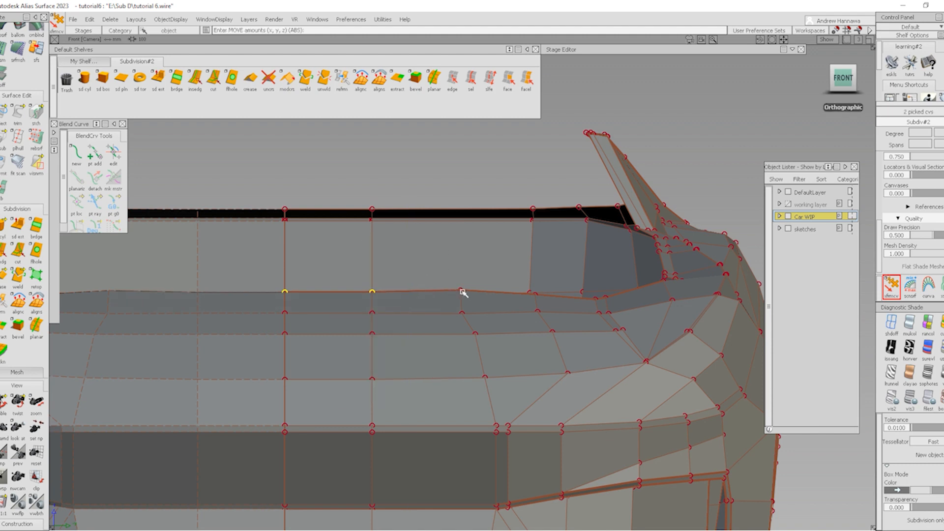
{"action": "left_click", "coordinate": [461, 293]}
{"action": "left_click_drag", "start_coordinate": [566, 355], "coordinate": [567, 250], "text": "ctrl+shift"}
Lower two CVs at the front cowl corner about 6.96 units in Z
{"action": "middle_click_drag", "start_coordinate": [653, 278], "coordinate": [526, 235], "text": "alt+shift"}
{"action": "left_click", "coordinate": [539, 264], "text": "alt+shift"}
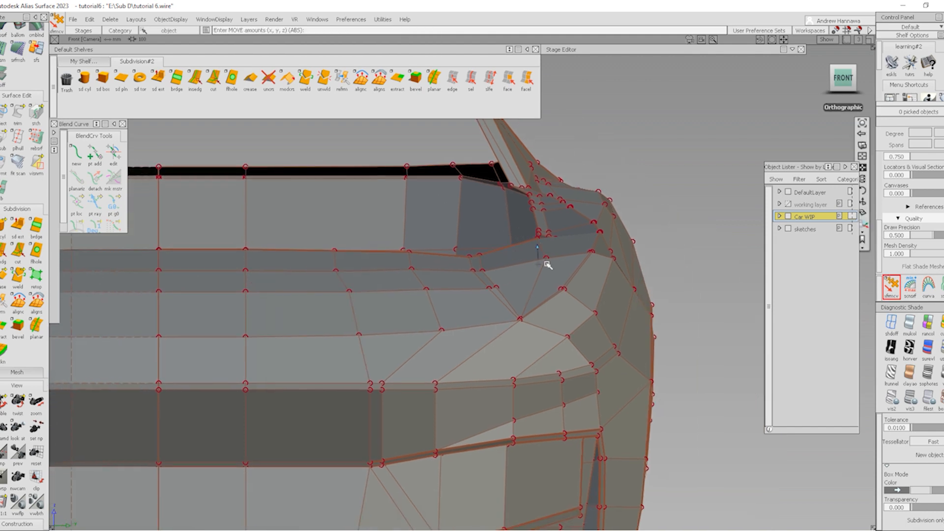
{"action": "right_click_drag", "start_coordinate": [546, 264], "coordinate": [569, 249], "text": "alt+shift"}
{"action": "left_click", "coordinate": [538, 231]}
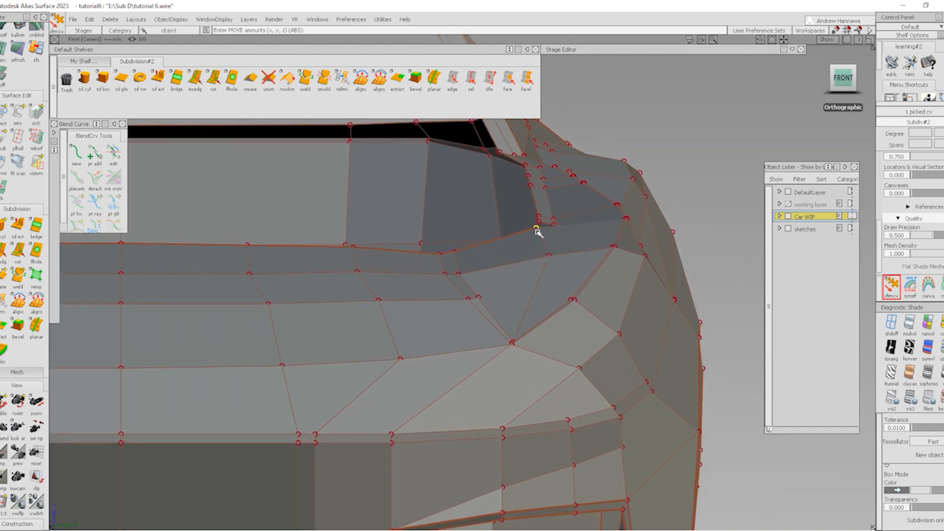
{"action": "left_click", "coordinate": [549, 255]}
{"action": "right_click_drag", "start_coordinate": [704, 215], "coordinate": [704, 267]}
{"action": "left_click_drag", "start_coordinate": [582, 342], "coordinate": [575, 232], "text": "ctrl+shift"}
Show the smooth body without the cage and orbit out to review the whole SUV
{"action": "left_click_drag", "start_coordinate": [329, 318], "coordinate": [372, 290], "text": "ctrl+shift"}
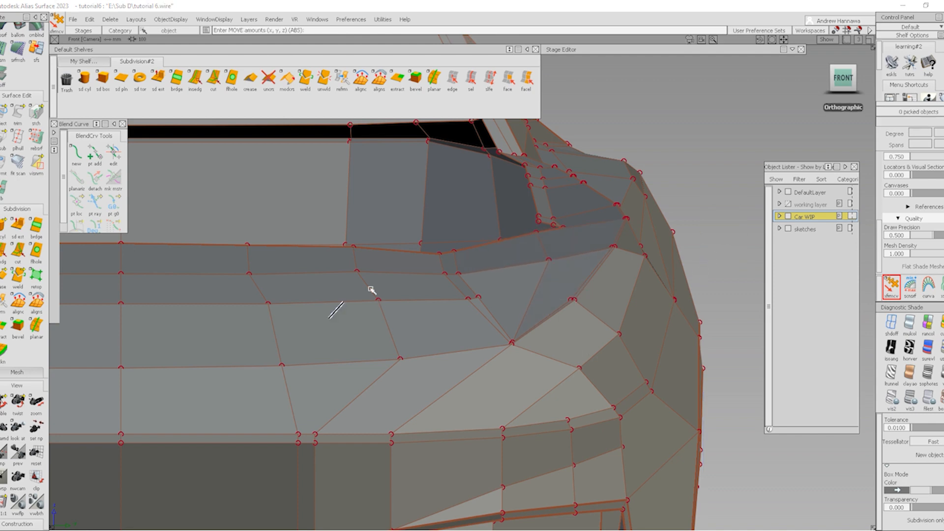
{"action": "left_click_drag", "start_coordinate": [567, 344], "coordinate": [423, 238], "text": "ctrl+shift"}
{"action": "left_click_drag", "start_coordinate": [466, 261], "coordinate": [472, 344], "text": "alt+shift"}
{"action": "right_click_drag", "start_coordinate": [472, 344], "coordinate": [418, 359], "text": "alt+shift"}
{"action": "mouse_move", "coordinate": [418, 359]}
{"action": "left_mouse_down", "text": "alt+shift"}
{"action": "mouse_move", "coordinate": [494, 419]}
{"action": "mouse_move", "coordinate": [527, 410]}
{"action": "left_mouse_up", "text": "alt+shift"}
{"action": "mouse_move", "coordinate": [603, 394]}
{"action": "left_mouse_down", "text": "alt+shift"}
{"action": "mouse_move", "coordinate": [544, 270]}
{"action": "mouse_move", "coordinate": [573, 314]}
{"action": "mouse_move", "coordinate": [489, 282]}
{"action": "left_mouse_up", "text": "alt+shift"}
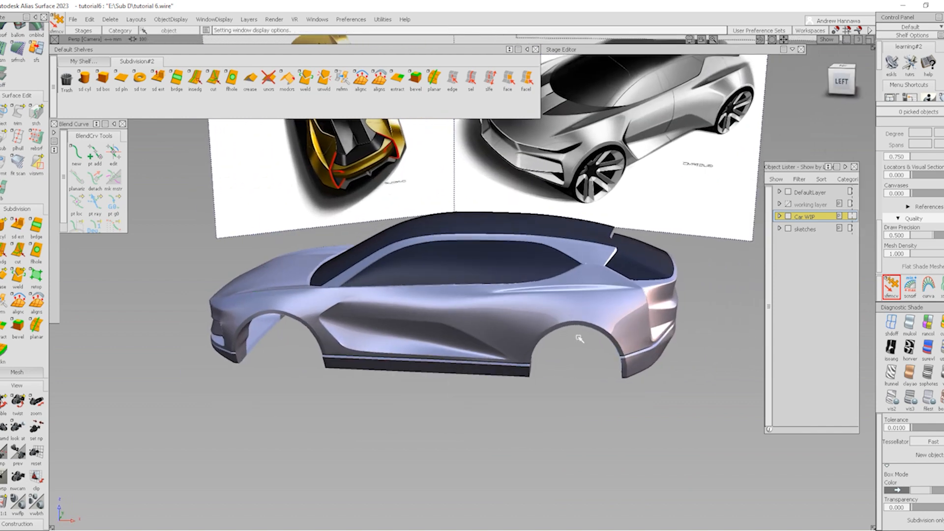
Pan and orbit the Perspective view around to the car's rear three-quarter
{"action": "middle_click_drag", "start_coordinate": [555, 352], "coordinate": [490, 389], "text": "alt+shift"}
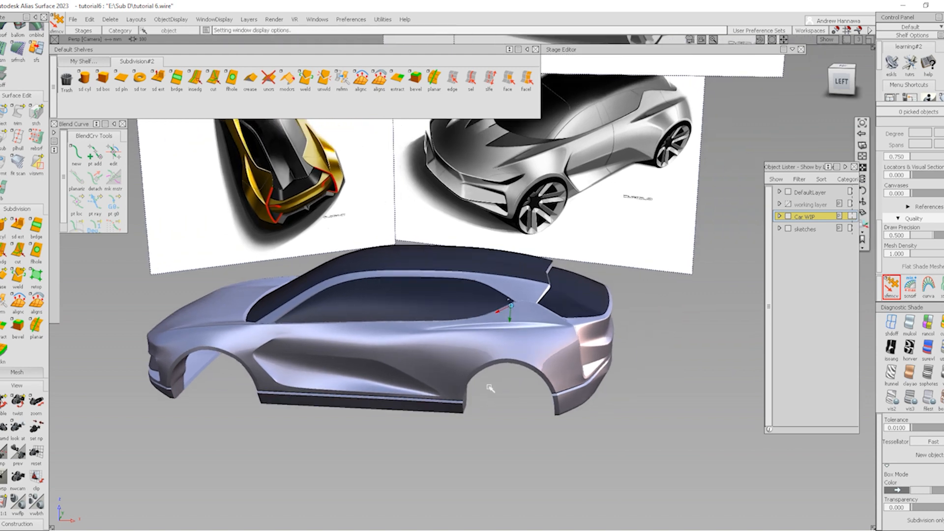
{"action": "right_click_drag", "start_coordinate": [567, 363], "coordinate": [622, 400], "text": "alt+shift"}
{"action": "middle_click_drag", "start_coordinate": [622, 401], "coordinate": [612, 412], "text": "alt+shift"}
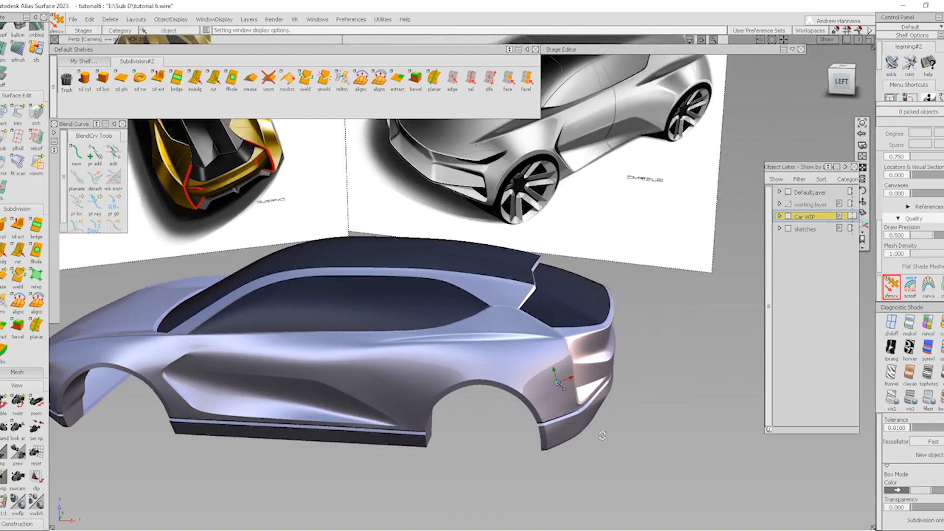
{"action": "left_click_drag", "start_coordinate": [557, 380], "coordinate": [653, 399], "text": "alt+shift"}
{"action": "mouse_move", "coordinate": [653, 401]}
{"action": "middle_mouse_down", "text": "alt+shift"}
{"action": "mouse_move", "coordinate": [647, 386]}
{"action": "mouse_move", "coordinate": [616, 391]}
{"action": "middle_mouse_up", "text": "alt+shift"}
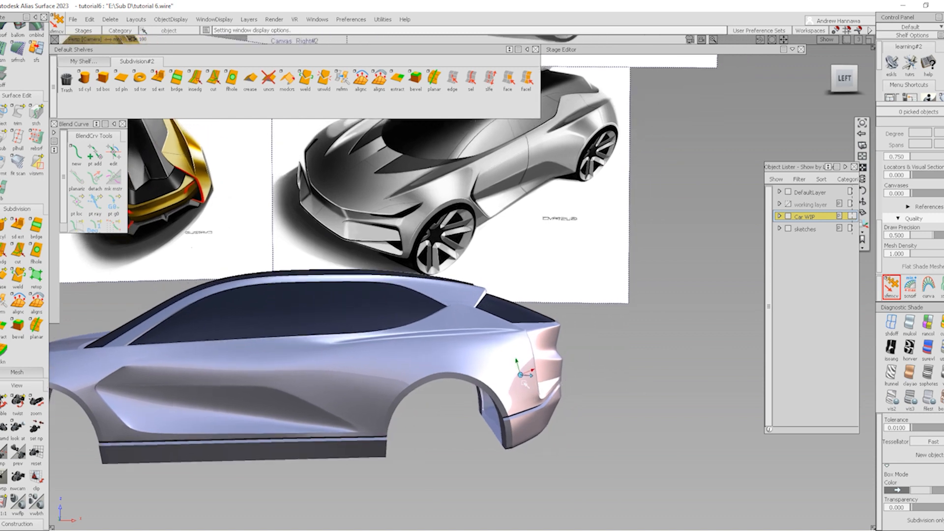
{"action": "mouse_move", "coordinate": [427, 322]}
{"action": "middle_mouse_down", "text": "alt+shift"}
{"action": "mouse_move", "coordinate": [466, 322]}
{"action": "mouse_move", "coordinate": [519, 345]}
{"action": "middle_mouse_up", "text": "alt+shift"}
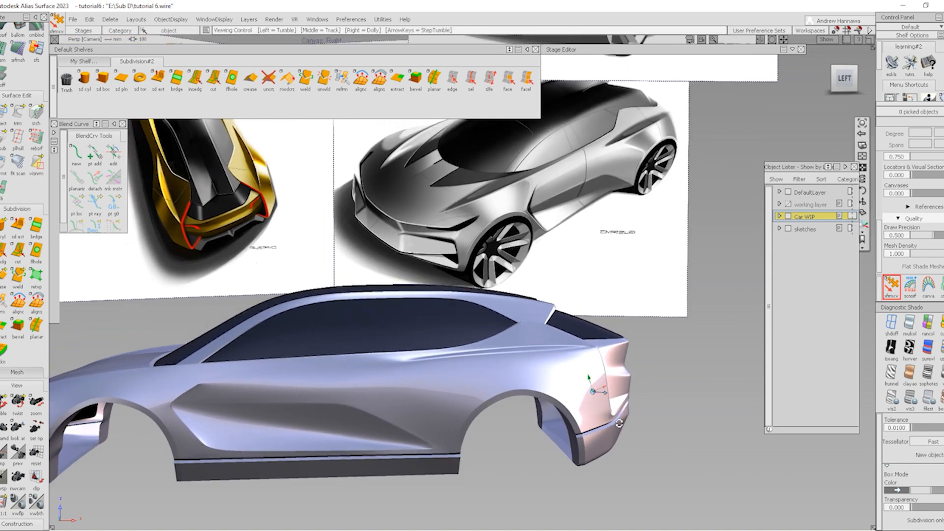
{"action": "left_click_drag", "start_coordinate": [635, 412], "coordinate": [592, 417], "text": "alt+shift"}
{"action": "middle_click_drag", "start_coordinate": [592, 417], "coordinate": [496, 410], "text": "alt+shift"}
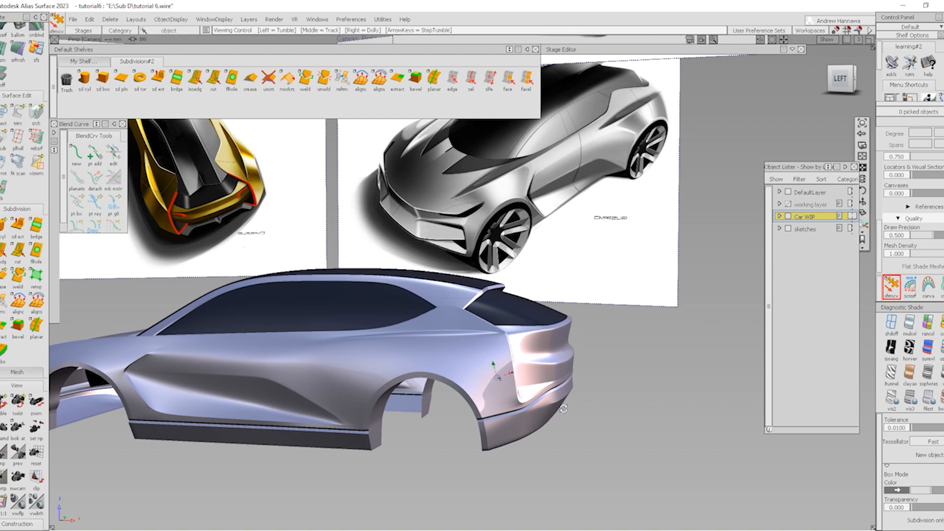
{"action": "right_click_drag", "start_coordinate": [563, 410], "coordinate": [471, 397], "text": "alt+shift"}
{"action": "left_click_drag", "start_coordinate": [470, 397], "coordinate": [537, 407], "text": "alt+shift"}
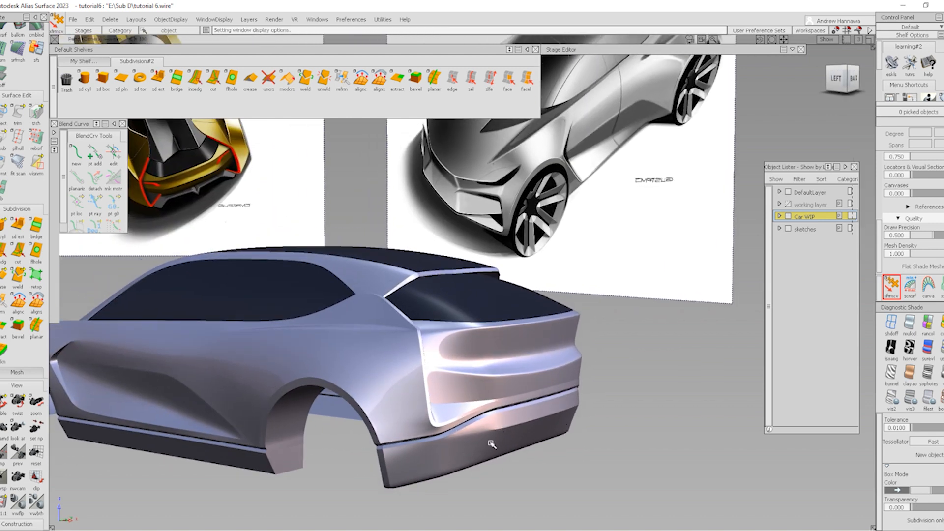
{"action": "right_click_drag", "start_coordinate": [519, 436], "coordinate": [479, 433], "text": "alt+shift"}
{"action": "middle_click_drag", "start_coordinate": [558, 424], "coordinate": [698, 453], "text": "alt+shift"}
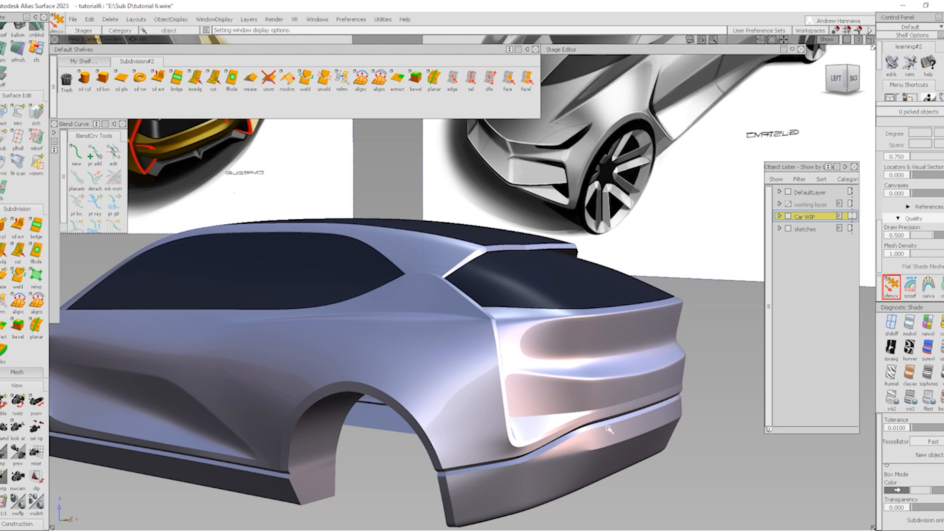
Close in on the rear bumper and show the body's control cage and vertices
{"action": "mouse_move", "coordinate": [595, 461]}
{"action": "middle_mouse_down", "text": "alt+shift"}
{"action": "mouse_move", "coordinate": [561, 423]}
{"action": "mouse_move", "coordinate": [542, 420]}
{"action": "mouse_move", "coordinate": [546, 438]}
{"action": "middle_mouse_up", "text": "alt+shift"}
{"action": "mouse_move", "coordinate": [546, 437]}
{"action": "right_mouse_down", "text": "alt+shift"}
{"action": "mouse_move", "coordinate": [549, 429]}
{"action": "mouse_move", "coordinate": [557, 451]}
{"action": "right_mouse_up", "text": "alt+shift"}
{"action": "middle_click_drag", "start_coordinate": [556, 451], "coordinate": [586, 454], "text": "alt+shift"}
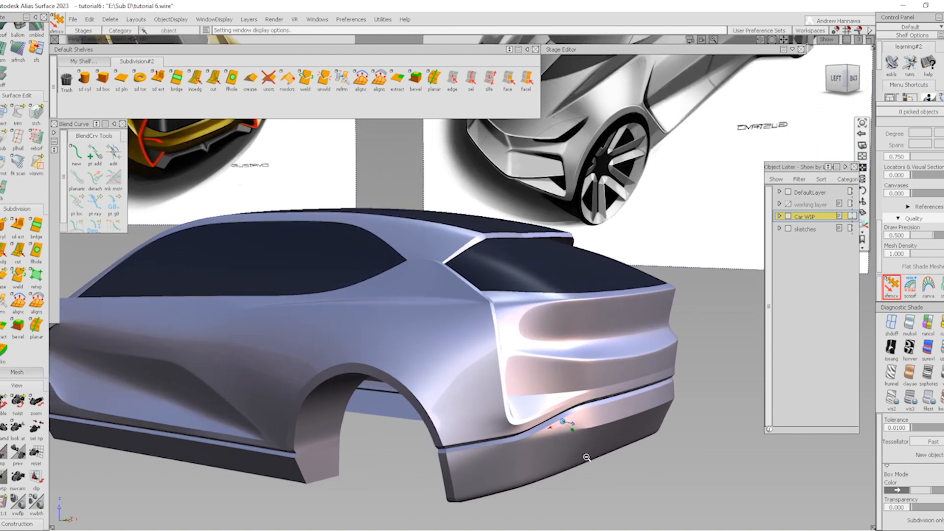
{"action": "right_click_drag", "start_coordinate": [586, 454], "coordinate": [559, 480], "text": "alt+shift"}
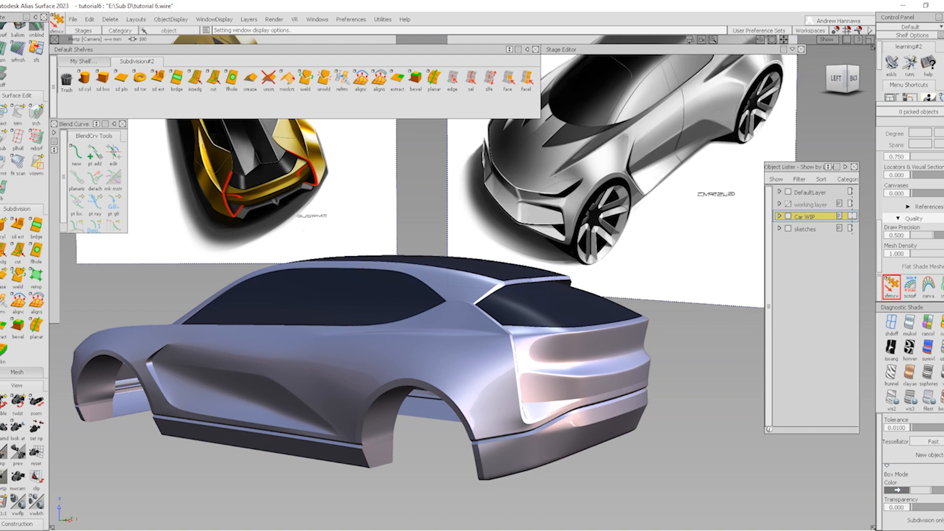
{"action": "right_click_drag", "start_coordinate": [583, 448], "coordinate": [613, 441], "text": "alt+shift"}
{"action": "middle_click_drag", "start_coordinate": [612, 442], "coordinate": [596, 401], "text": "alt+shift"}
{"action": "mouse_move", "coordinate": [597, 402]}
{"action": "left_mouse_down", "text": "alt+shift"}
{"action": "mouse_move", "coordinate": [595, 412]}
{"action": "mouse_move", "coordinate": [554, 428]}
{"action": "left_mouse_up", "text": "alt+shift"}
{"action": "right_click_drag", "start_coordinate": [515, 438], "coordinate": [583, 485], "text": "alt+shift"}
{"action": "mouse_move", "coordinate": [584, 487]}
{"action": "right_mouse_down", "text": "ctrl+shift"}
{"action": "mouse_move", "coordinate": [518, 430]}
{"action": "mouse_move", "coordinate": [529, 441]}
{"action": "right_mouse_up", "text": "ctrl+shift"}
{"action": "left_click_drag", "start_coordinate": [529, 440], "coordinate": [523, 447], "text": "alt+shift"}
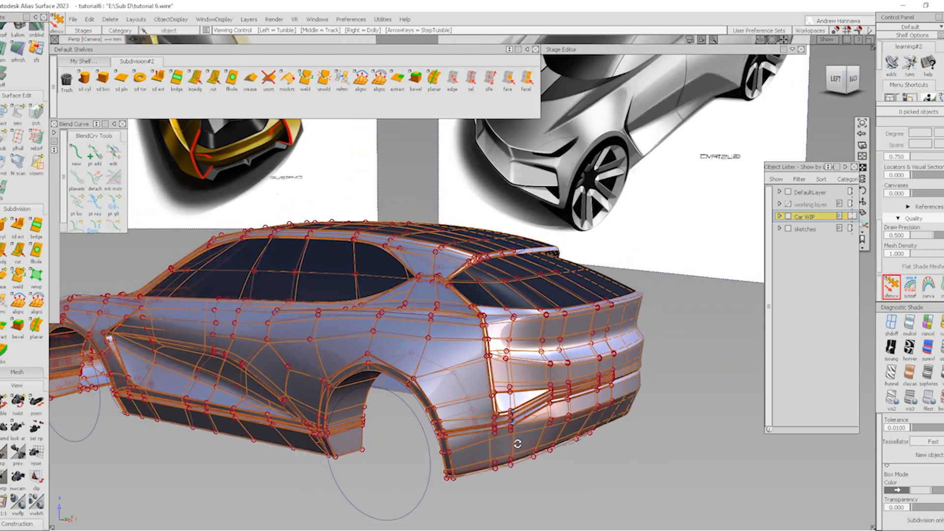
In the left view, cut an edge from a trim-line vertex down to the rear bumper's lower vertex
{"action": "right_click_drag", "start_coordinate": [518, 444], "coordinate": [540, 456], "text": "alt+shift"}
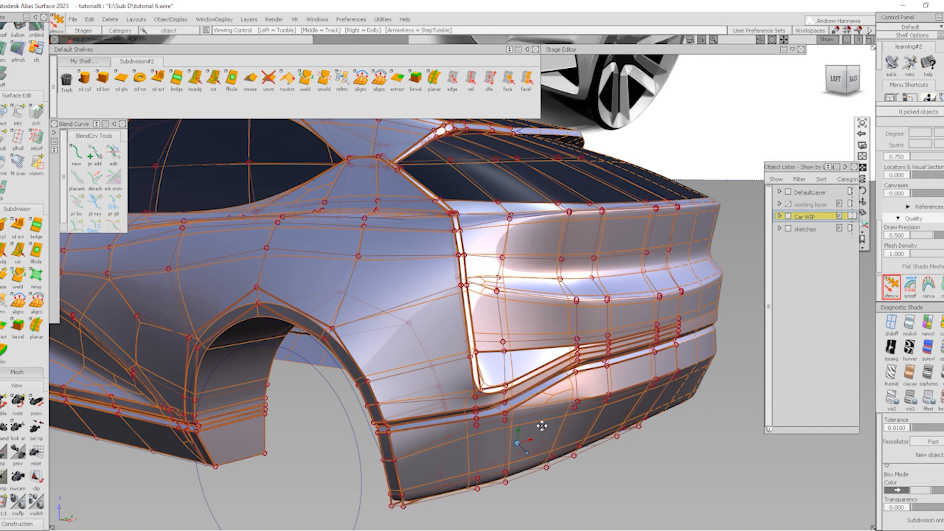
{"action": "left_click_drag", "start_coordinate": [540, 428], "coordinate": [562, 369], "text": "alt+shift"}
{"action": "left_click", "coordinate": [213, 77]}
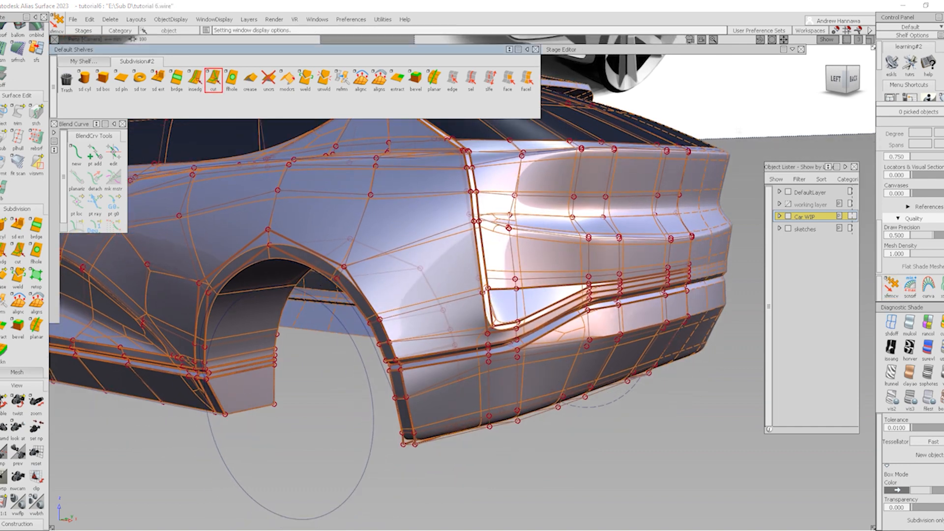
{"action": "left_click", "coordinate": [837, 78]}
{"action": "right_click_drag", "start_coordinate": [522, 403], "coordinate": [544, 362], "text": "alt+shift"}
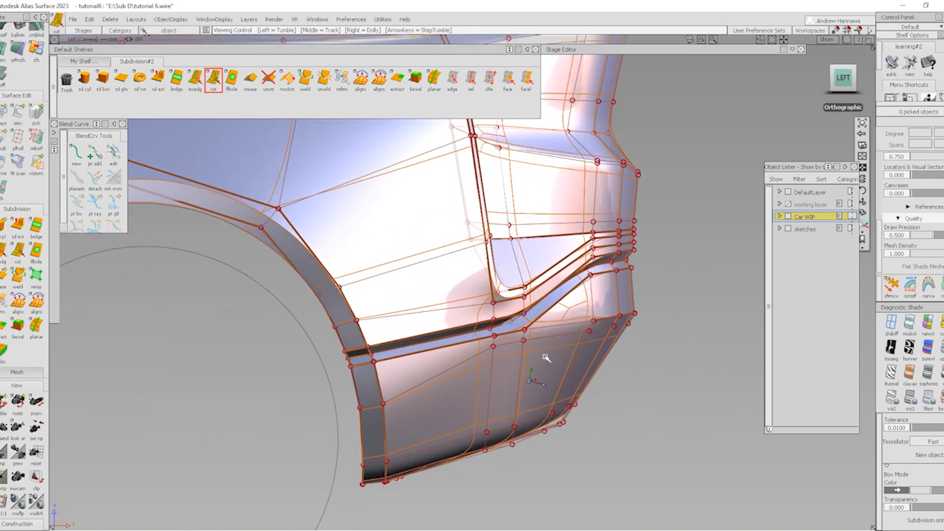
{"action": "left_click", "coordinate": [525, 340]}
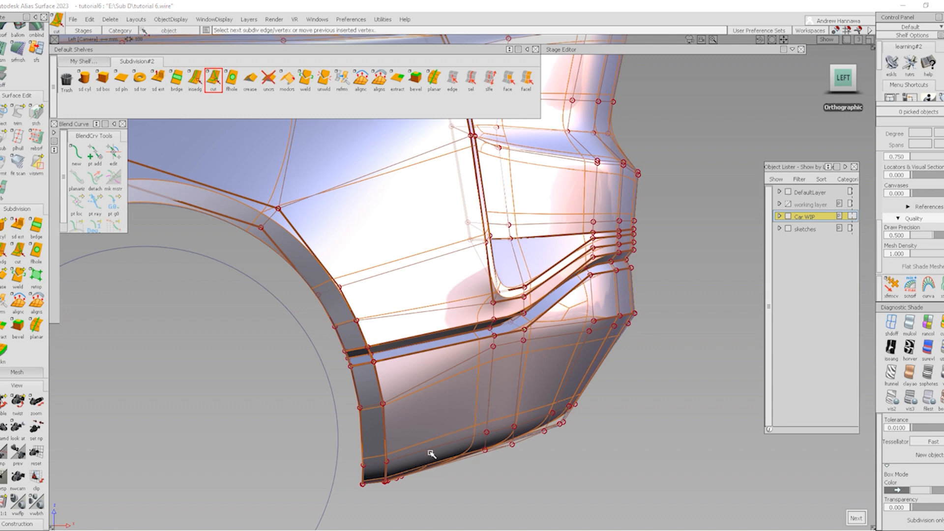
{"action": "left_click", "coordinate": [488, 430]}
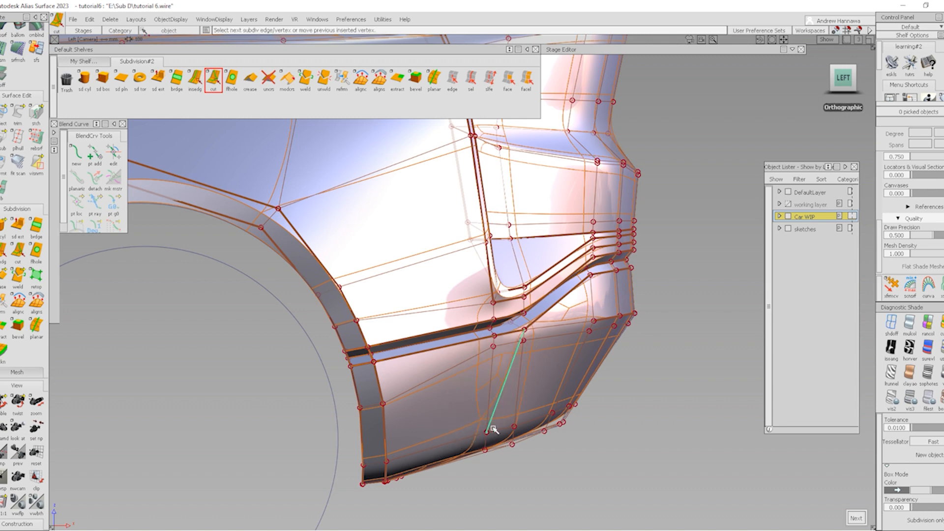
{"action": "key", "text": "space"}
Start a second cut at another trim-line vertex and extend it to the lower corner vertex
{"action": "mouse_move", "coordinate": [597, 353]}
{"action": "left_mouse_down", "text": "alt+shift"}
{"action": "mouse_move", "coordinate": [500, 381]}
{"action": "mouse_move", "coordinate": [262, 382]}
{"action": "mouse_move", "coordinate": [402, 371]}
{"action": "mouse_move", "coordinate": [459, 354]}
{"action": "mouse_move", "coordinate": [482, 381]}
{"action": "mouse_move", "coordinate": [511, 393]}
{"action": "left_mouse_up", "text": "alt+shift"}
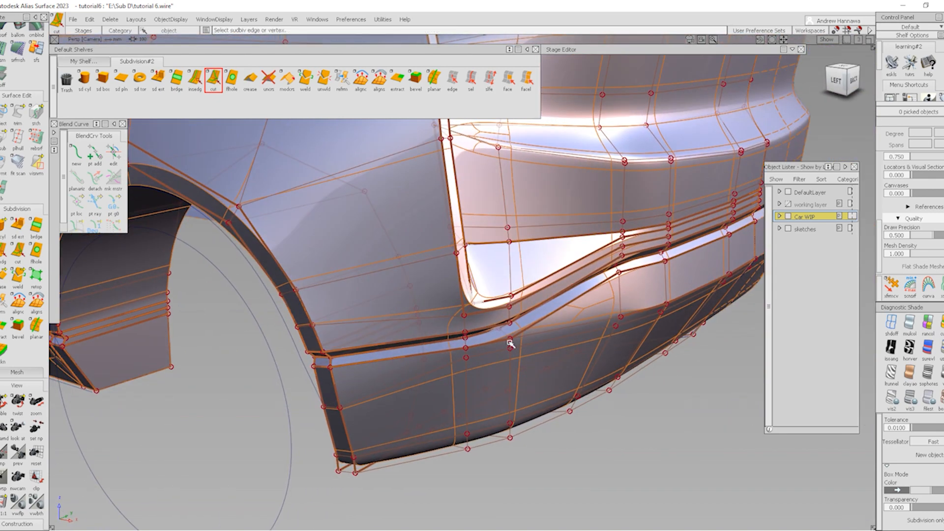
{"action": "left_click", "coordinate": [510, 338]}
{"action": "left_click_drag", "start_coordinate": [374, 451], "coordinate": [379, 457], "text": "alt+shift"}
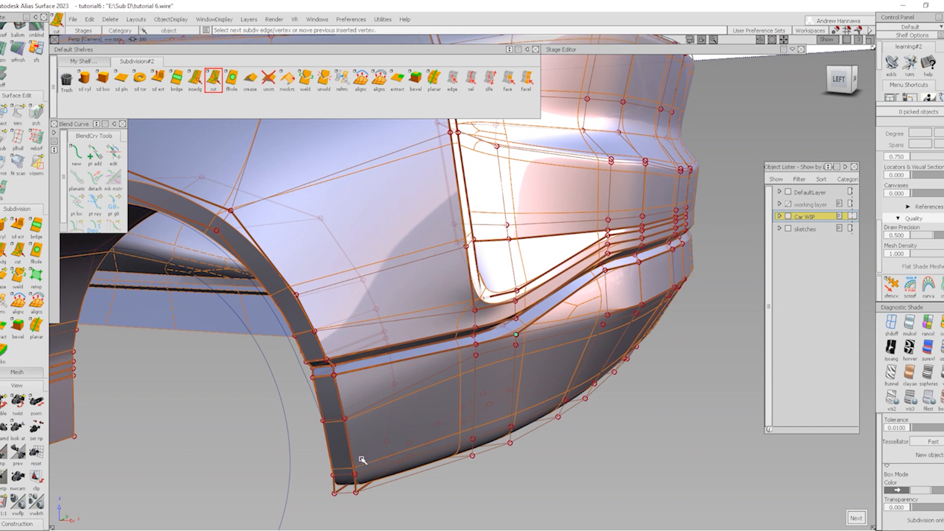
{"action": "left_click", "coordinate": [356, 473]}
Reframe the view around the rear lower bumper and return to the flat left side view
{"action": "right_click_drag", "start_coordinate": [504, 415], "coordinate": [552, 388], "text": "alt+shift"}
{"action": "left_click_drag", "start_coordinate": [552, 388], "coordinate": [455, 397], "text": "alt+shift"}
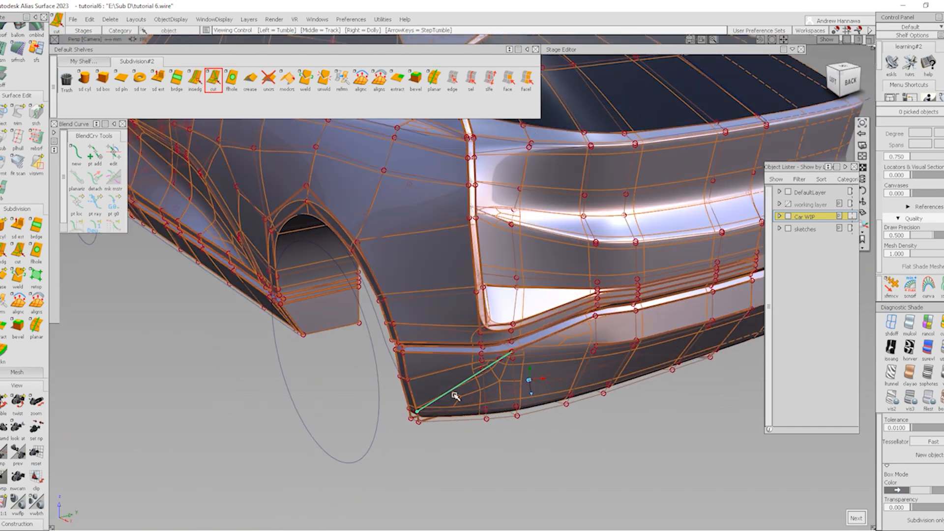
{"action": "middle_click_drag", "start_coordinate": [495, 367], "coordinate": [384, 359], "text": "alt+shift"}
{"action": "mouse_move", "coordinate": [384, 359]}
{"action": "right_mouse_down", "text": "alt+shift"}
{"action": "mouse_move", "coordinate": [429, 367]}
{"action": "mouse_move", "coordinate": [447, 383]}
{"action": "right_mouse_up", "text": "alt+shift"}
{"action": "middle_click_drag", "start_coordinate": [453, 388], "coordinate": [462, 392], "text": "alt+shift"}
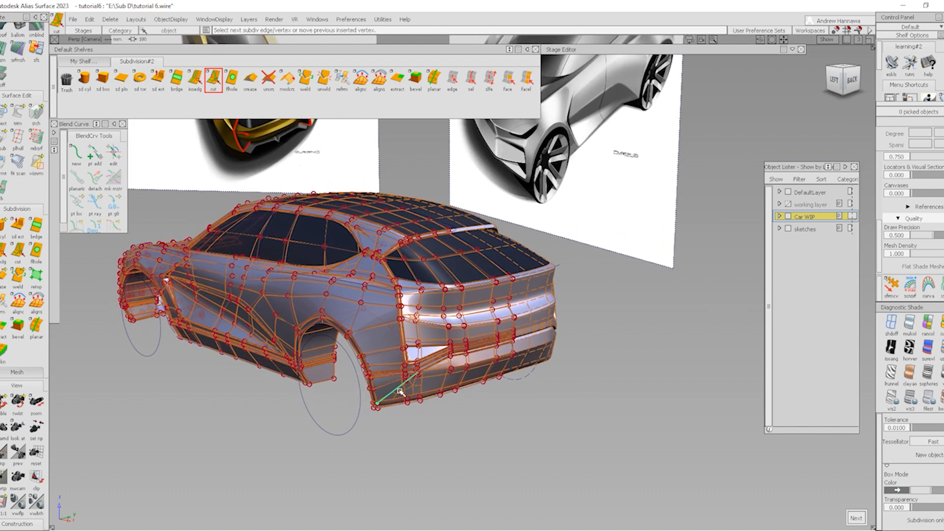
{"action": "right_click_drag", "start_coordinate": [409, 381], "coordinate": [396, 366], "text": "alt+shift"}
{"action": "left_click_drag", "start_coordinate": [397, 366], "coordinate": [479, 374], "text": "alt+shift"}
{"action": "scroll", "coordinate": [437, 354], "scroll_direction": "down", "scroll_amount": 1}
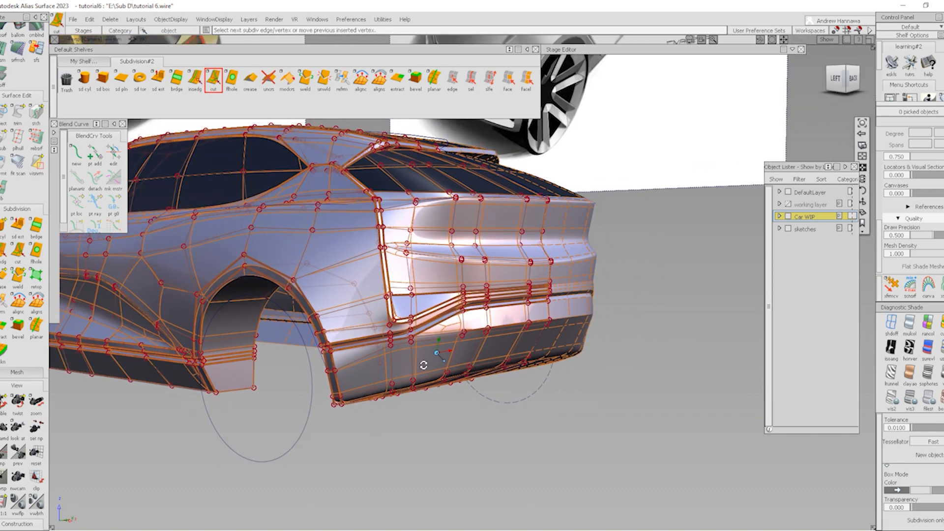
{"action": "left_click_drag", "start_coordinate": [423, 365], "coordinate": [449, 333], "text": "alt+shift"}
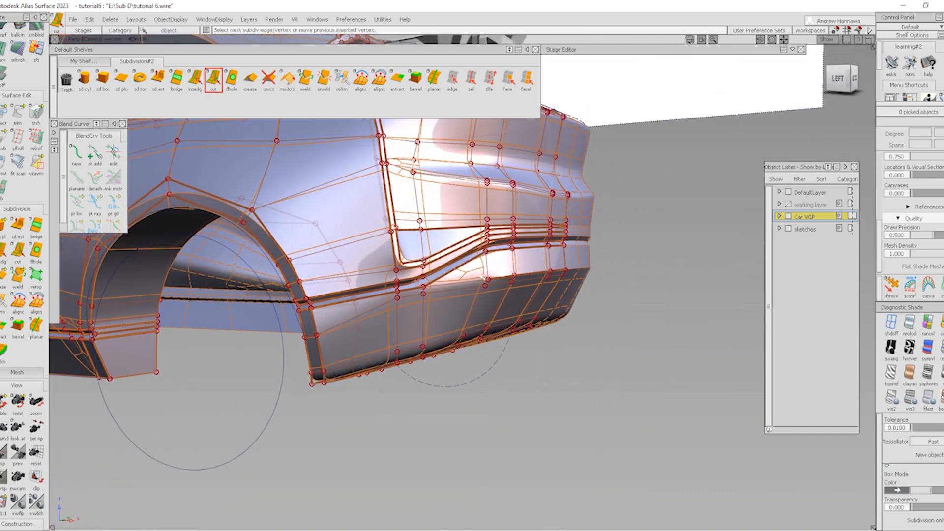
{"action": "middle_click_drag", "start_coordinate": [472, 279], "coordinate": [452, 292], "text": "alt+shift"}
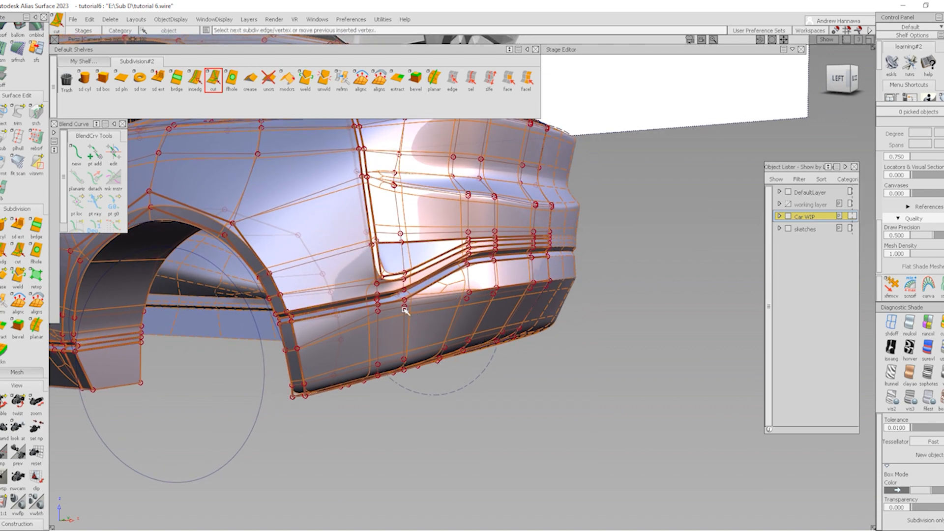
{"action": "left_click", "coordinate": [838, 80]}
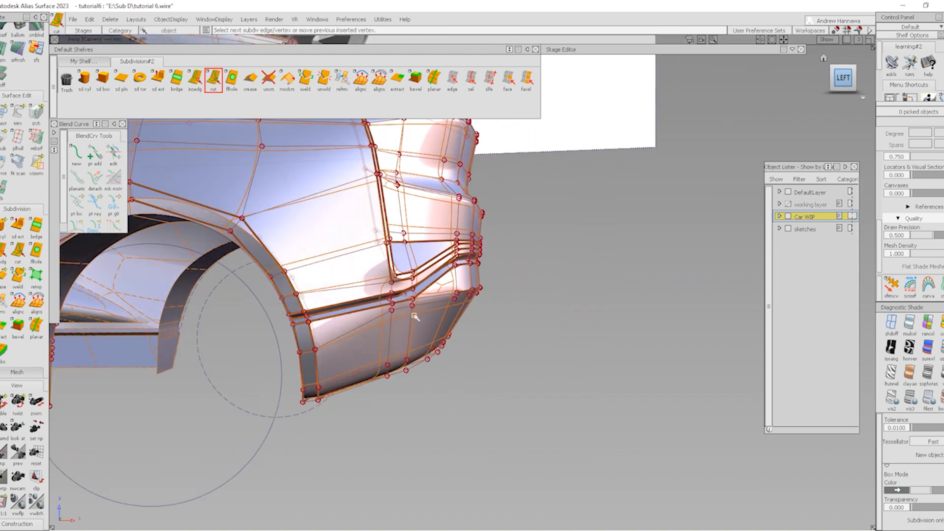
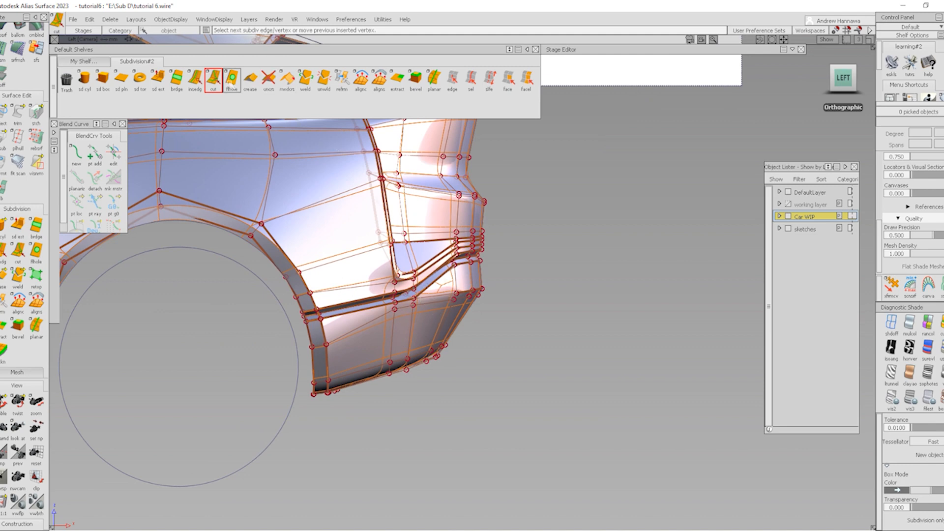
Cut a new edge from the crease vertex, sliding its end point along the bumper's bottom edge
{"action": "left_click", "coordinate": [891, 297]}
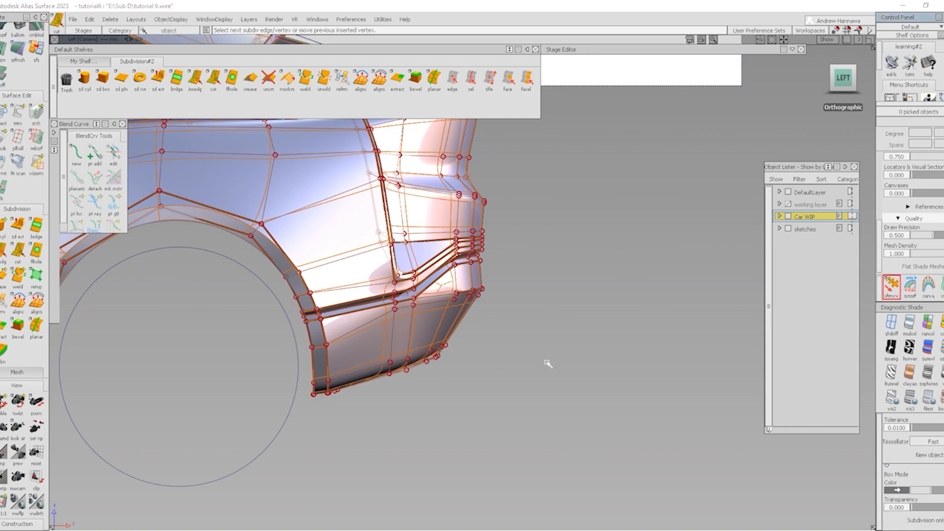
{"action": "left_click_drag", "start_coordinate": [445, 335], "coordinate": [441, 422], "text": "alt+shift"}
{"action": "left_click", "coordinate": [213, 80]}
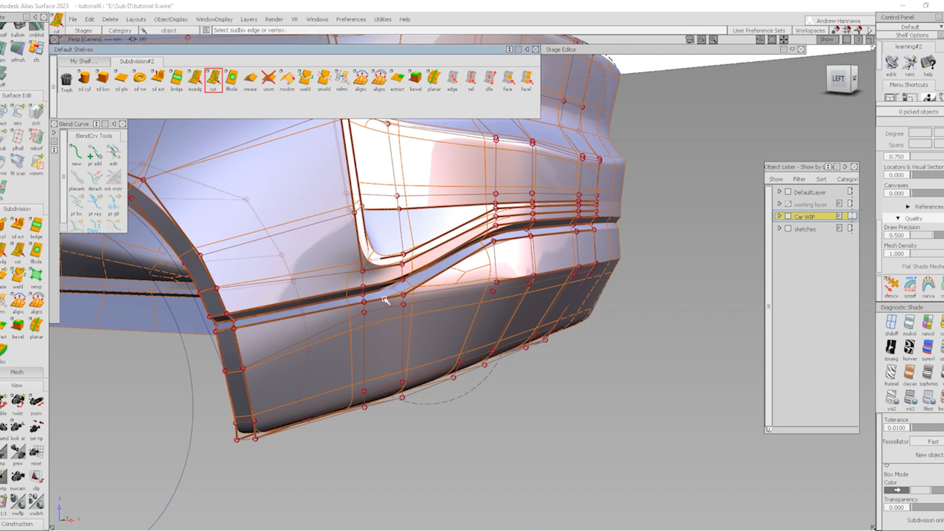
{"action": "left_click_drag", "start_coordinate": [415, 299], "coordinate": [349, 341], "text": "alt+shift"}
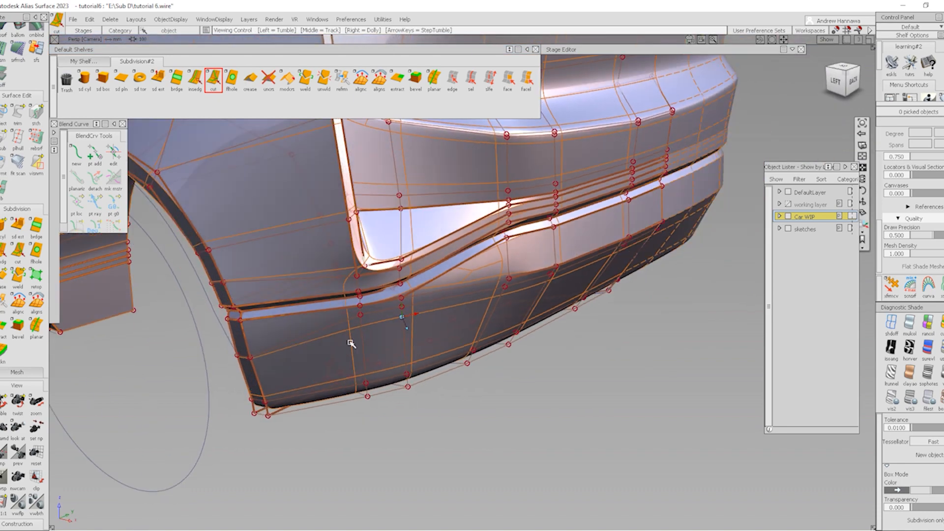
{"action": "left_click", "coordinate": [360, 301]}
{"action": "left_click_drag", "start_coordinate": [338, 409], "coordinate": [390, 405], "text": "alt+shift"}
{"action": "left_click_drag", "start_coordinate": [364, 373], "coordinate": [329, 384]}
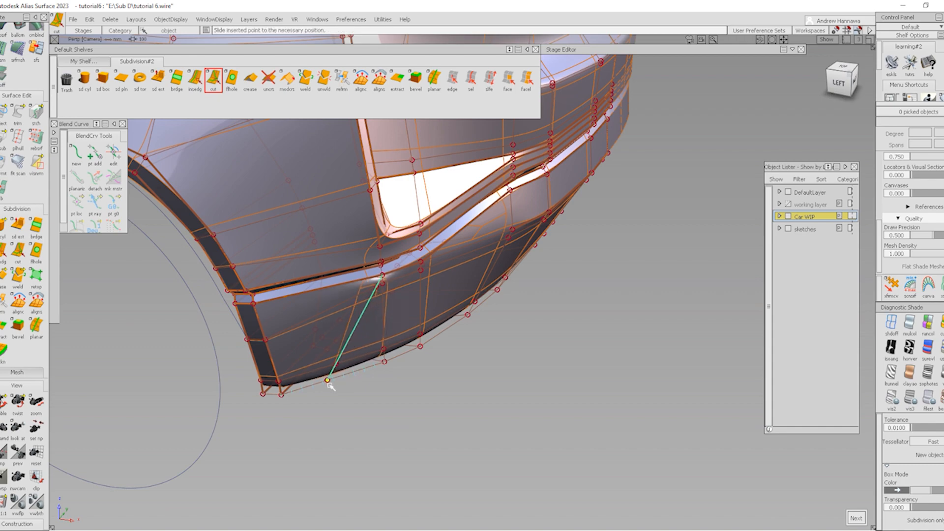
{"action": "key", "text": "space"}
Recentre the view on the bumper and show the body as a faceted box cage
{"action": "left_click_drag", "start_coordinate": [411, 355], "coordinate": [387, 345], "text": "alt+shift"}
{"action": "left_click", "coordinate": [369, 273], "text": "alt+shift"}
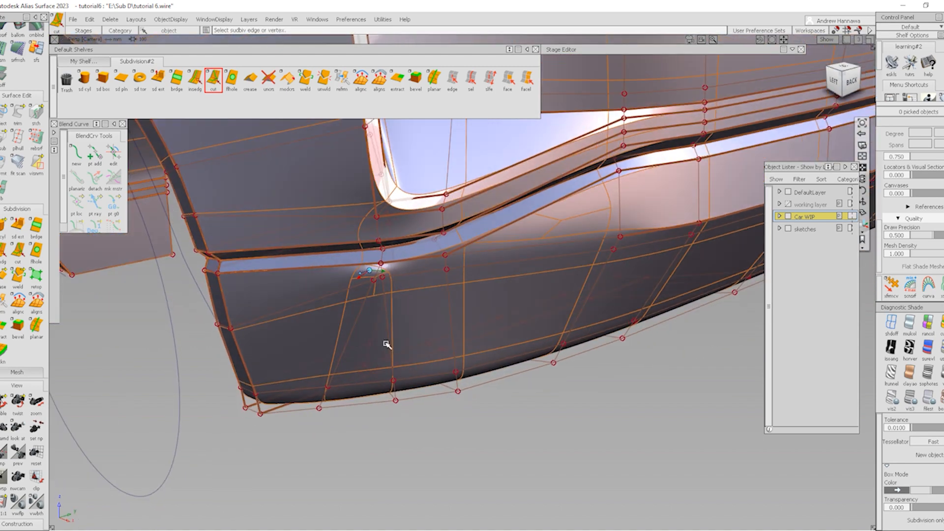
{"action": "key", "text": "1"}
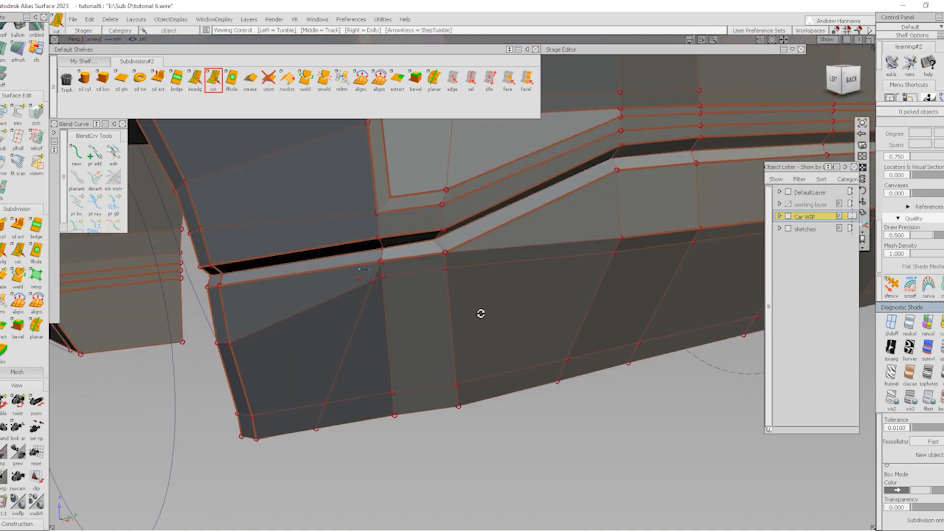
Pick the triangular vent faces, including f500 and f501, and delete them
{"action": "left_click", "coordinate": [508, 80]}
{"action": "left_click_drag", "start_coordinate": [395, 339], "coordinate": [409, 293], "text": "alt+shift"}
{"action": "left_click", "coordinate": [394, 302], "text": "alt+shift"}
{"action": "right_click_drag", "start_coordinate": [379, 318], "coordinate": [368, 272], "text": "alt+shift"}
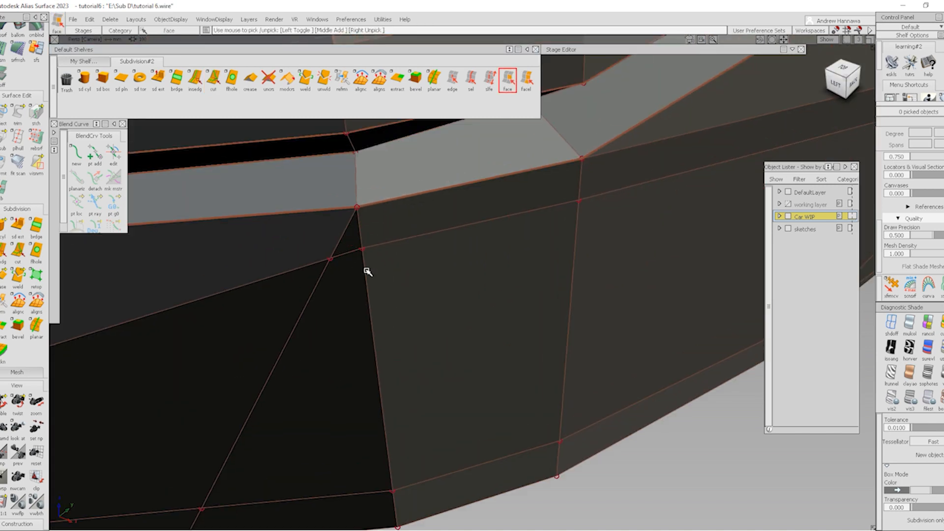
{"action": "left_click", "coordinate": [352, 242]}
{"action": "left_click", "coordinate": [354, 324]}
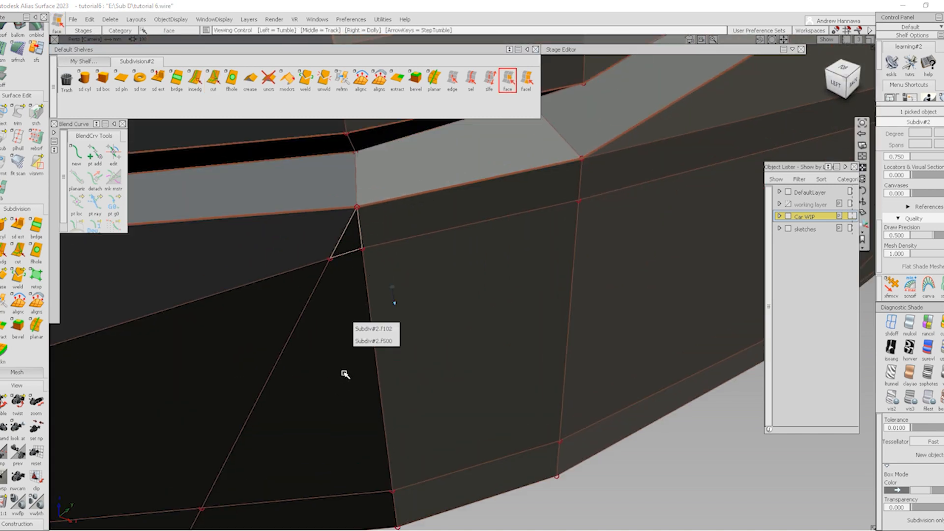
{"action": "right_click_drag", "start_coordinate": [344, 373], "coordinate": [354, 411], "text": "alt+shift"}
{"action": "left_click", "coordinate": [359, 374]}
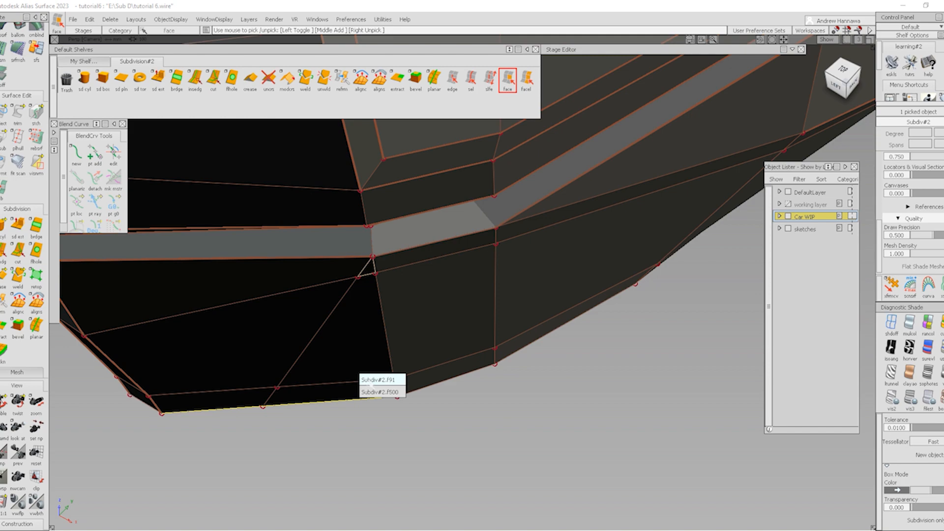
{"action": "left_click", "coordinate": [373, 391]}
{"action": "left_click_drag", "start_coordinate": [367, 423], "coordinate": [355, 293], "text": "alt+shift"}
{"action": "middle_click_drag", "start_coordinate": [380, 361], "coordinate": [451, 206], "text": "alt+shift"}
{"action": "left_click", "coordinate": [389, 324]}
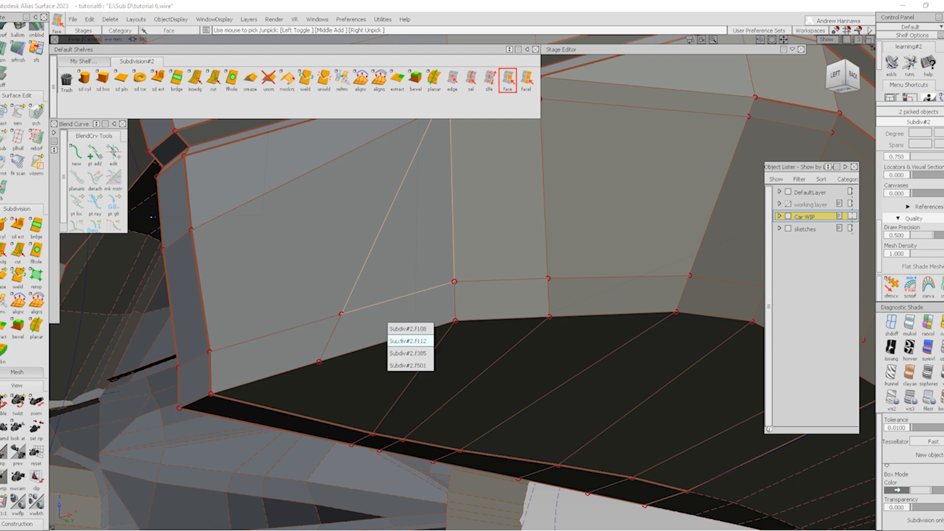
{"action": "left_click", "coordinate": [400, 365]}
{"action": "key", "text": "Delete"}
{"action": "left_click", "coordinate": [435, 296]}
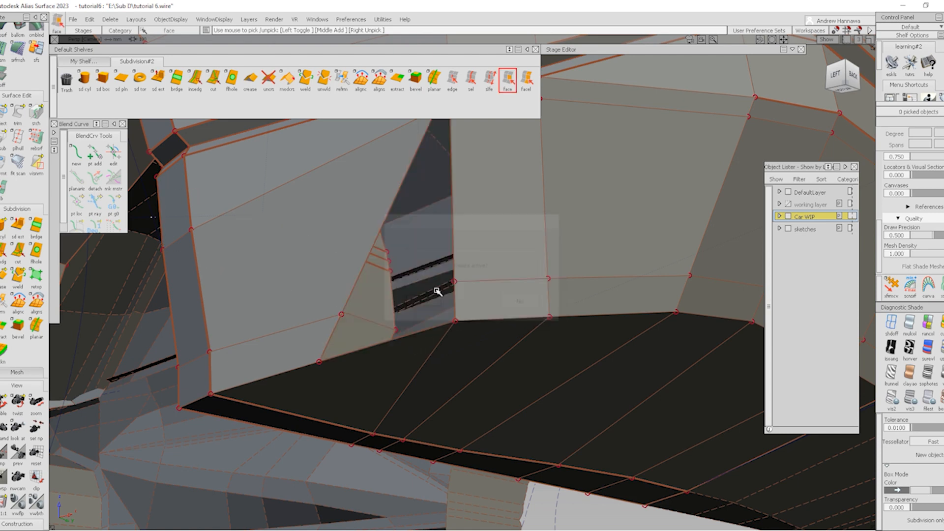
Delete the thin strip, lower face and bottom face to widen the hole, then fill the gap with a new face
{"action": "right_click_drag", "start_coordinate": [437, 291], "coordinate": [466, 287], "text": "alt+shift"}
{"action": "left_click_drag", "start_coordinate": [466, 287], "coordinate": [465, 264], "text": "alt+shift"}
{"action": "middle_click_drag", "start_coordinate": [466, 263], "coordinate": [430, 338], "text": "alt+shift"}
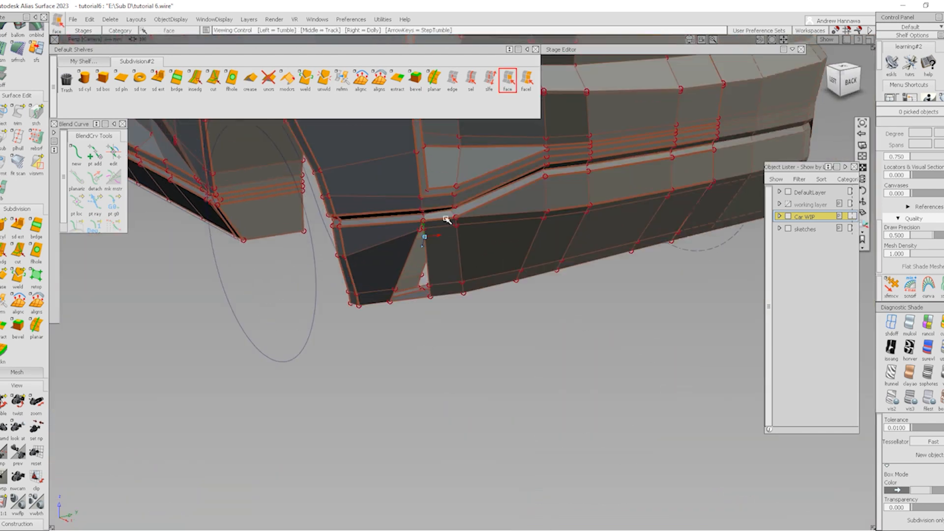
{"action": "right_click_drag", "start_coordinate": [464, 266], "coordinate": [436, 262], "text": "alt+shift"}
{"action": "left_click_drag", "start_coordinate": [437, 263], "coordinate": [466, 261], "text": "alt+shift"}
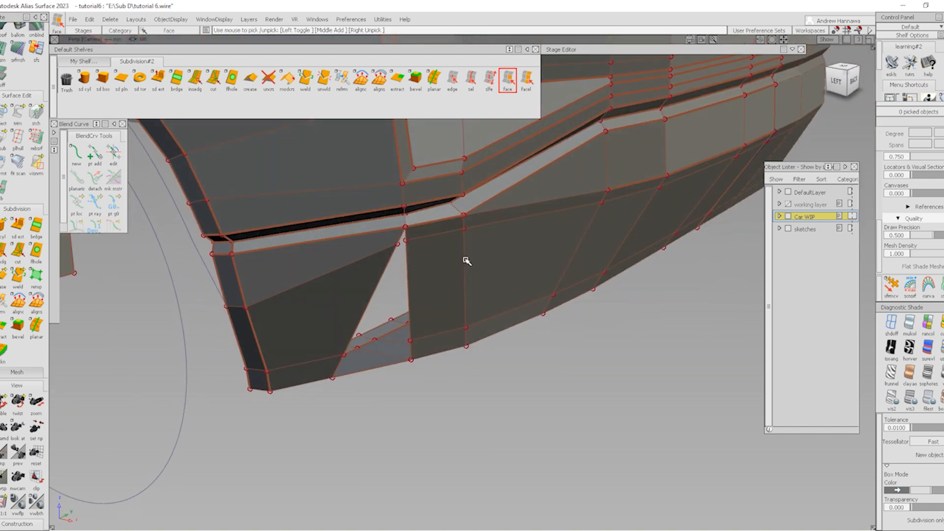
{"action": "left_click", "coordinate": [433, 225]}
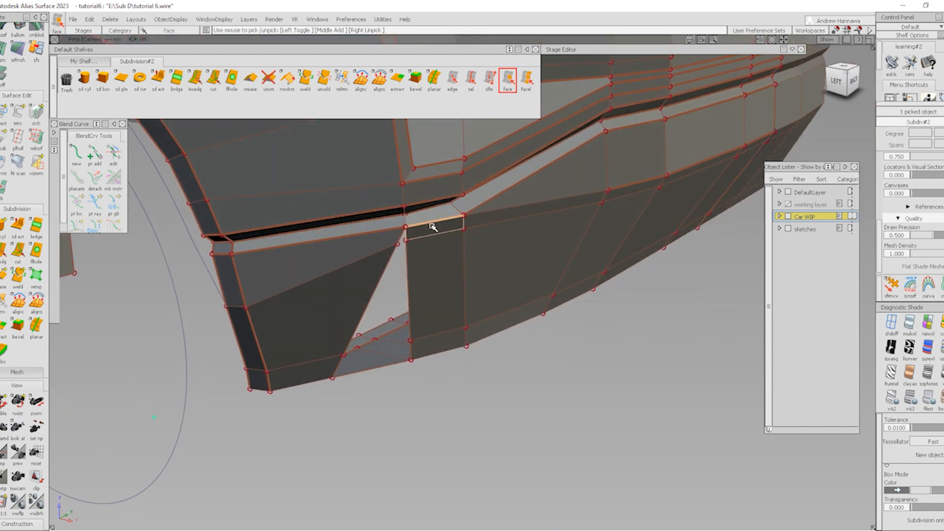
{"action": "left_click", "coordinate": [421, 263]}
{"action": "left_click_drag", "start_coordinate": [432, 310], "coordinate": [415, 337], "text": "alt+shift"}
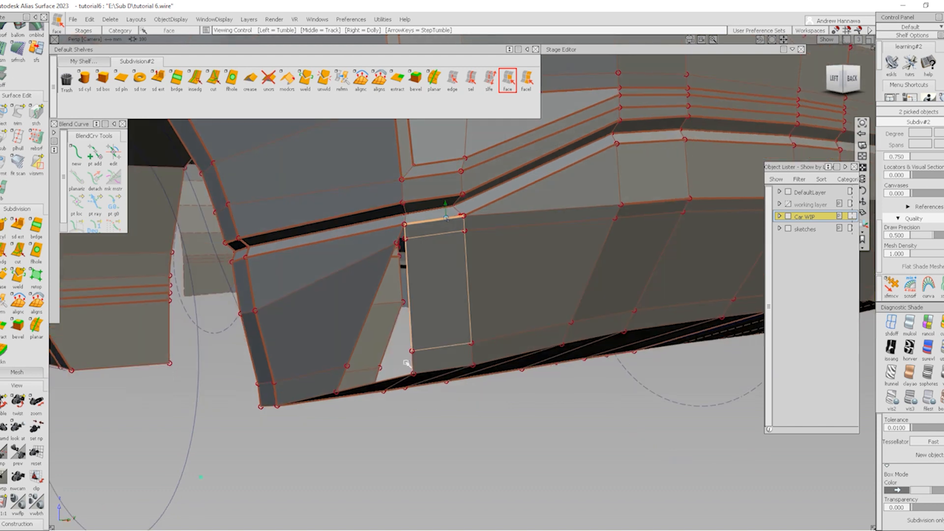
{"action": "left_click", "coordinate": [418, 359]}
{"action": "key", "text": "Delete"}
{"action": "left_click_drag", "start_coordinate": [478, 249], "coordinate": [407, 259], "text": "alt+shift"}
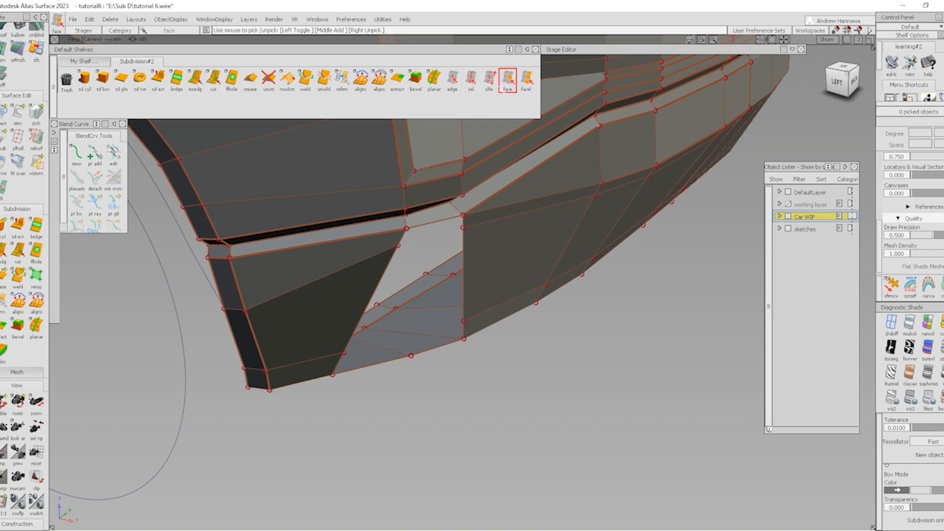
{"action": "left_click", "coordinate": [426, 237]}
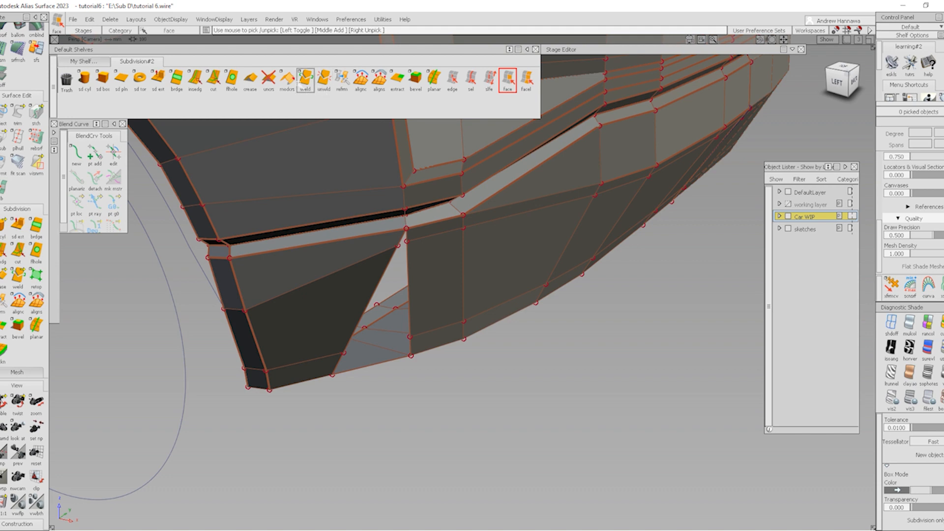
Weld the loose vertex onto the crease vertex and cut a new edge from it across the face
{"action": "left_click", "coordinate": [306, 85]}
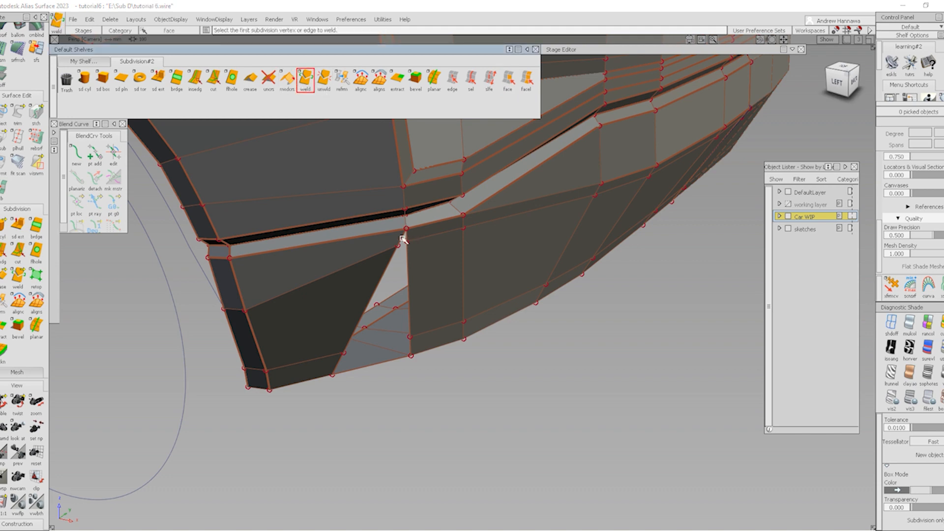
{"action": "left_click", "coordinate": [404, 238]}
{"action": "left_click", "coordinate": [406, 236]}
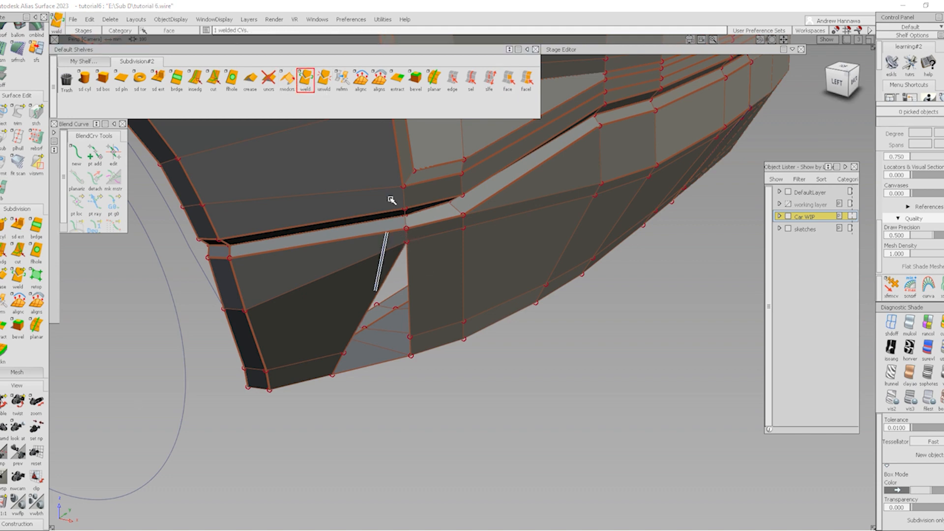
{"action": "left_click", "coordinate": [214, 81]}
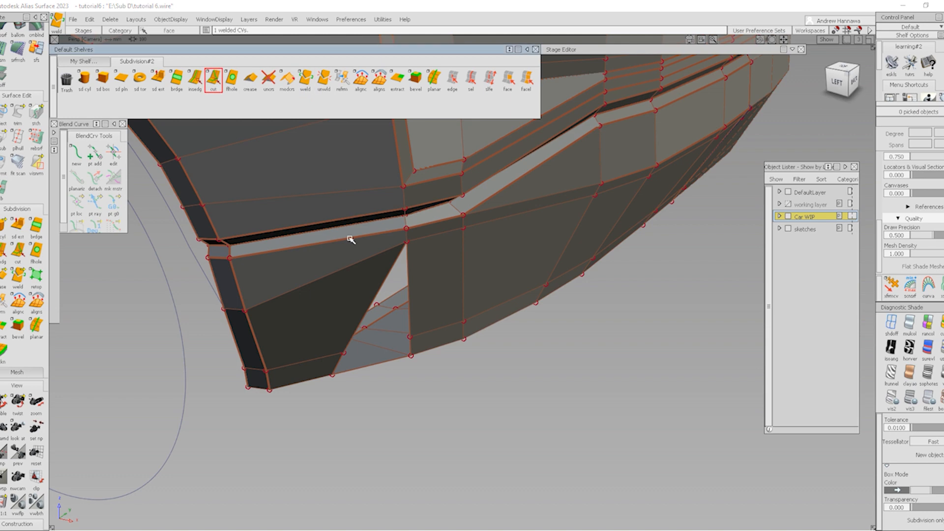
{"action": "left_click", "coordinate": [407, 242]}
{"action": "left_click", "coordinate": [464, 216]}
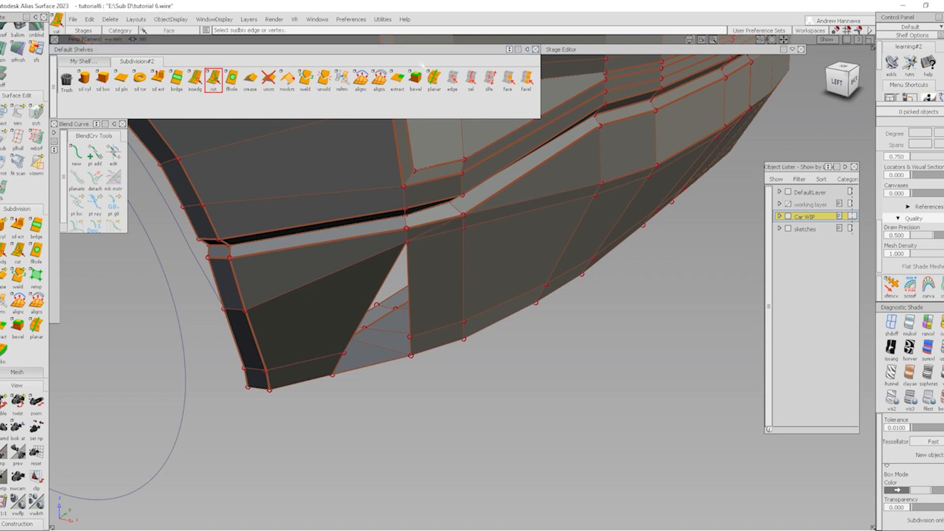
Delete the face beside the vent
{"action": "left_click", "coordinate": [508, 78]}
{"action": "left_click_drag", "start_coordinate": [483, 127], "coordinate": [444, 236], "text": "alt+shift"}
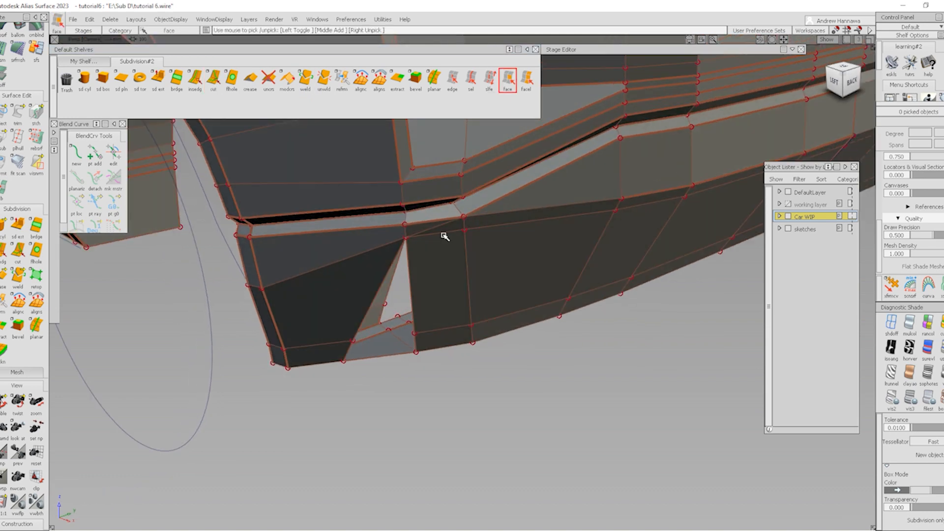
{"action": "left_click", "coordinate": [440, 258]}
{"action": "left_click_drag", "start_coordinate": [432, 280], "coordinate": [426, 354], "text": "alt+shift"}
{"action": "key", "text": "Delete"}
Pull the vent's upper corner CV down about 7.43 units in Z
{"action": "left_click_drag", "start_coordinate": [398, 257], "coordinate": [463, 322], "text": "alt+shift"}
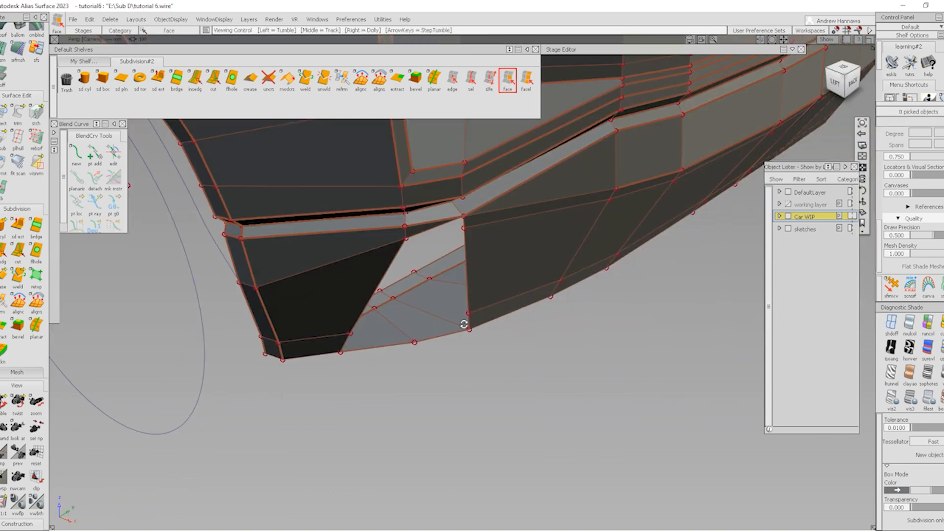
{"action": "left_click_drag", "start_coordinate": [331, 258], "coordinate": [378, 236], "text": "ctrl+shift"}
{"action": "left_click_drag", "start_coordinate": [393, 234], "coordinate": [414, 245]}
{"action": "middle_click_drag", "start_coordinate": [418, 261], "coordinate": [421, 234], "text": "ctrl+shift"}
{"action": "right_click_drag", "start_coordinate": [591, 362], "coordinate": [585, 383]}
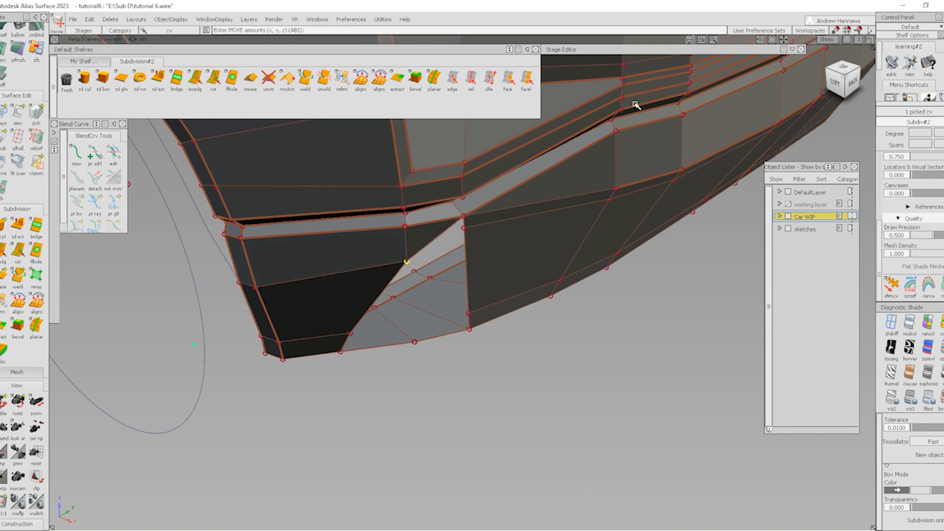
Lower the picked corner vertex further and shift it sideways and back
{"action": "left_click_drag", "start_coordinate": [476, 233], "coordinate": [509, 244], "text": "alt+shift"}
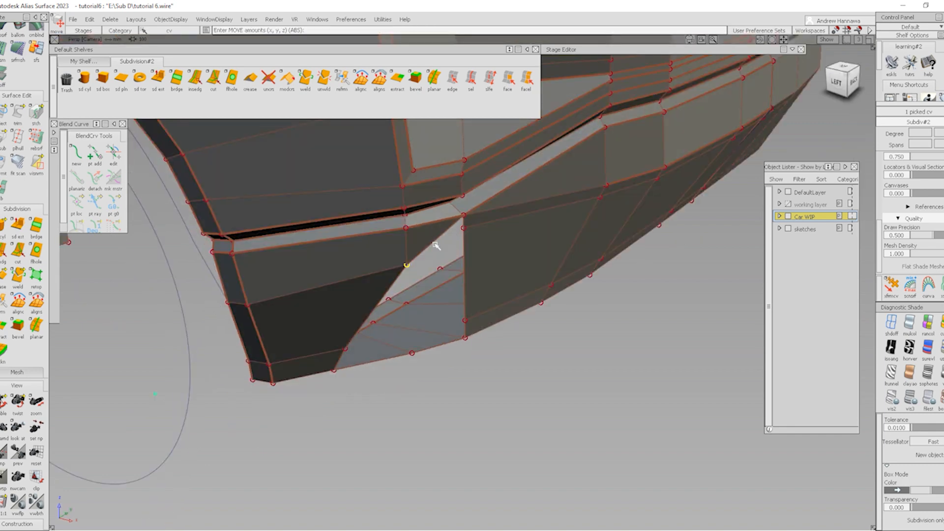
{"action": "left_click_drag", "start_coordinate": [404, 294], "coordinate": [466, 293], "text": "alt+shift"}
{"action": "right_click_drag", "start_coordinate": [614, 343], "coordinate": [613, 353]}
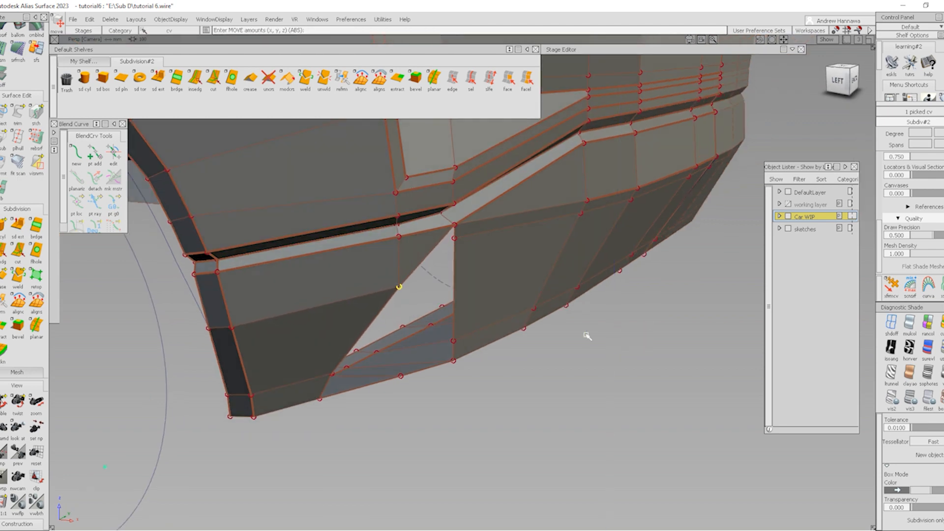
{"action": "middle_click_drag", "start_coordinate": [544, 307], "coordinate": [546, 305], "text": "alt+shift"}
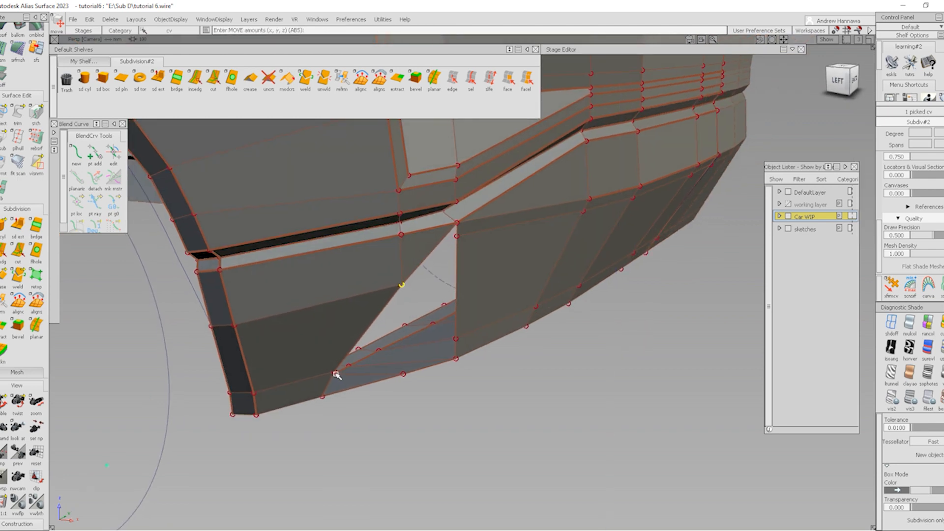
{"action": "mouse_move", "coordinate": [336, 374]}
{"action": "left_mouse_down", "text": "alt+shift"}
{"action": "mouse_move", "coordinate": [307, 379]}
{"action": "mouse_move", "coordinate": [325, 382]}
{"action": "left_mouse_up", "text": "alt+shift"}
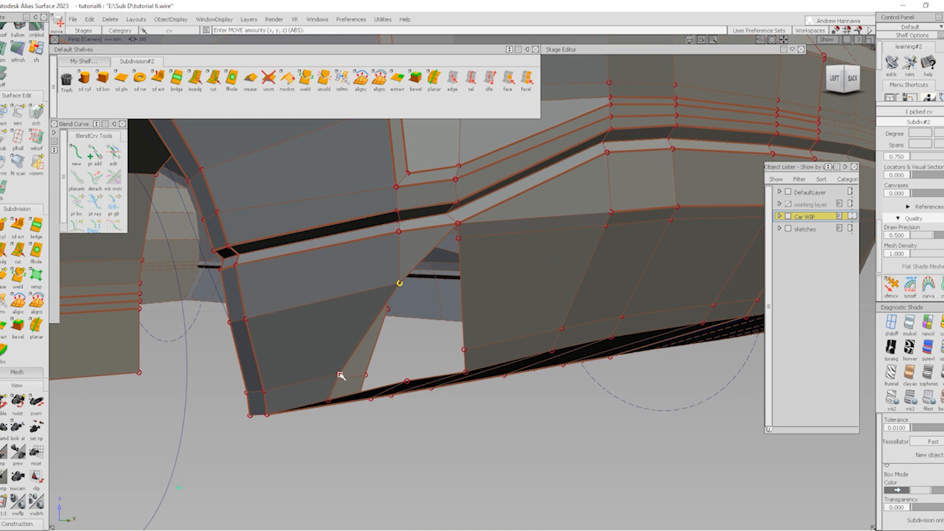
{"action": "middle_click_drag", "start_coordinate": [416, 339], "coordinate": [418, 340]}
{"action": "left_click_drag", "start_coordinate": [419, 341], "coordinate": [491, 255]}
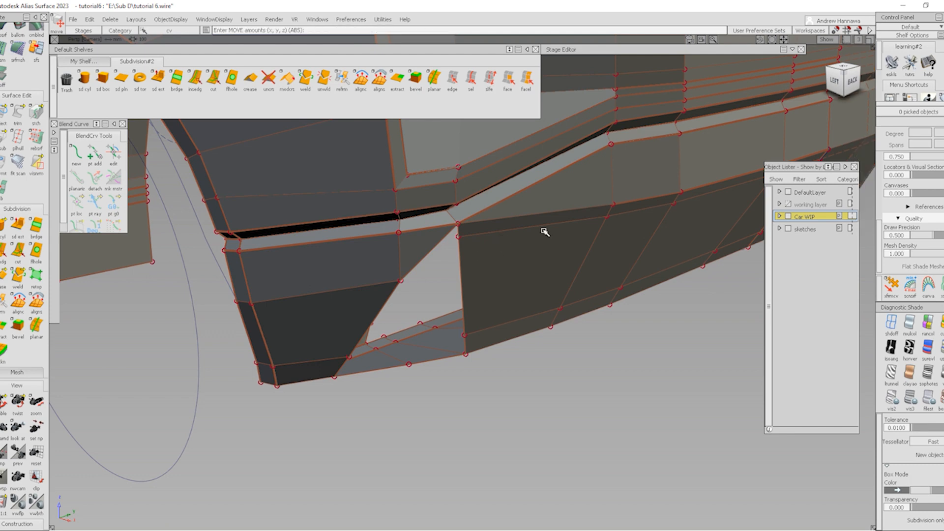
Zoom and pan around the car to frame the whole body
{"action": "mouse_move", "coordinate": [630, 209]}
{"action": "right_mouse_down", "text": "alt+shift"}
{"action": "mouse_move", "coordinate": [579, 226]}
{"action": "mouse_move", "coordinate": [563, 268]}
{"action": "mouse_move", "coordinate": [554, 216]}
{"action": "mouse_move", "coordinate": [584, 310]}
{"action": "mouse_move", "coordinate": [445, 303]}
{"action": "mouse_move", "coordinate": [545, 296]}
{"action": "mouse_move", "coordinate": [279, 159]}
{"action": "mouse_move", "coordinate": [316, 289]}
{"action": "right_mouse_up", "text": "alt+shift"}
{"action": "middle_click_drag", "start_coordinate": [317, 289], "coordinate": [493, 361], "text": "alt+shift"}
{"action": "right_click_drag", "start_coordinate": [493, 362], "coordinate": [318, 185], "text": "alt+shift"}
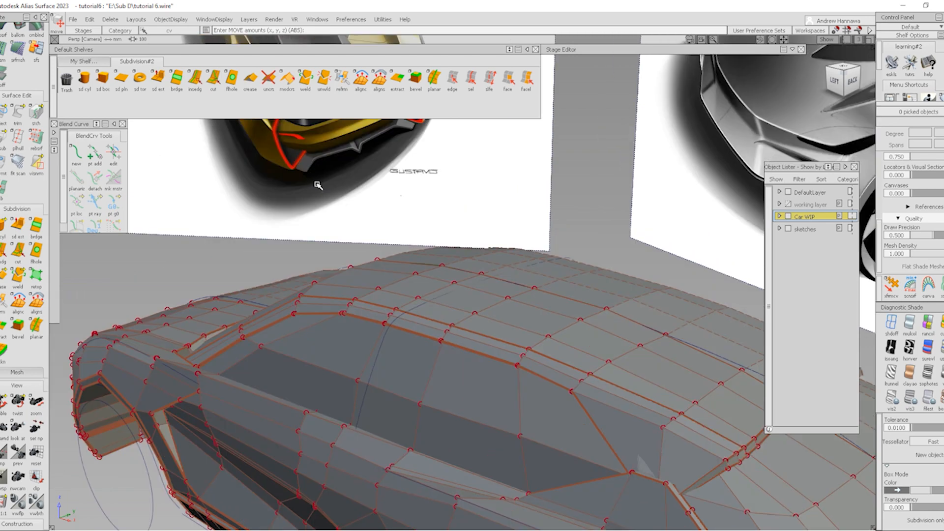
{"action": "middle_click_drag", "start_coordinate": [529, 346], "coordinate": [362, 185], "text": "alt+shift"}
{"action": "middle_click_drag", "start_coordinate": [516, 320], "coordinate": [301, 192], "text": "alt+shift"}
{"action": "middle_click_drag", "start_coordinate": [398, 211], "coordinate": [481, 249], "text": "alt+shift"}
{"action": "middle_click_drag", "start_coordinate": [427, 272], "coordinate": [621, 392], "text": "alt+shift"}
{"action": "middle_click_drag", "start_coordinate": [343, 148], "coordinate": [610, 468], "text": "alt+shift"}
{"action": "middle_click_drag", "start_coordinate": [676, 461], "coordinate": [570, 298], "text": "alt+shift"}
{"action": "right_click_drag", "start_coordinate": [470, 283], "coordinate": [491, 329], "text": "alt+shift"}
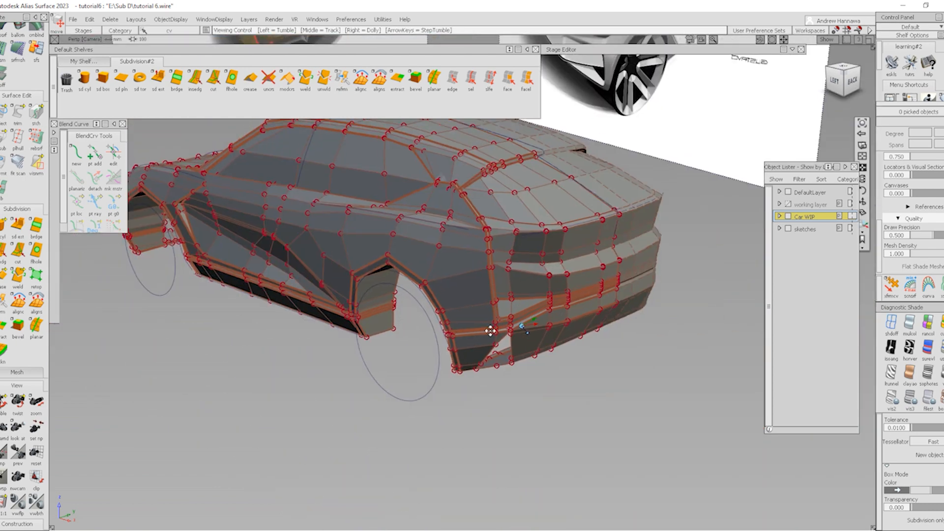
{"action": "mouse_move", "coordinate": [491, 329]}
{"action": "middle_mouse_down", "text": "alt+shift"}
{"action": "mouse_move", "coordinate": [626, 500]}
{"action": "mouse_move", "coordinate": [494, 335]}
{"action": "middle_mouse_up", "text": "alt+shift"}
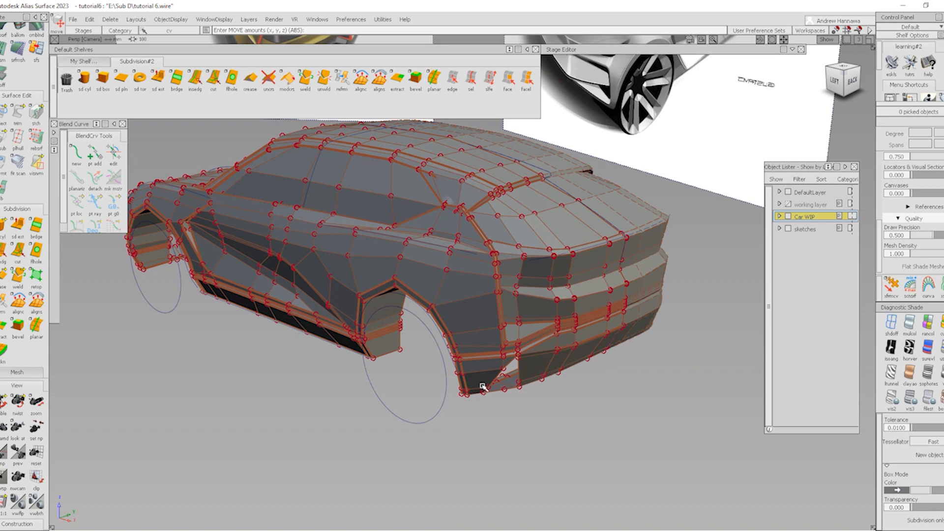
Set the view pivot on the lower bumper and zoom in to view its corner from above
{"action": "left_click", "coordinate": [508, 387], "text": "alt+shift"}
{"action": "right_click_drag", "start_coordinate": [509, 387], "coordinate": [585, 459], "text": "alt+shift"}
{"action": "middle_click_drag", "start_coordinate": [585, 460], "coordinate": [332, 429], "text": "alt+shift"}
{"action": "left_click_drag", "start_coordinate": [374, 371], "coordinate": [465, 347], "text": "alt+shift"}
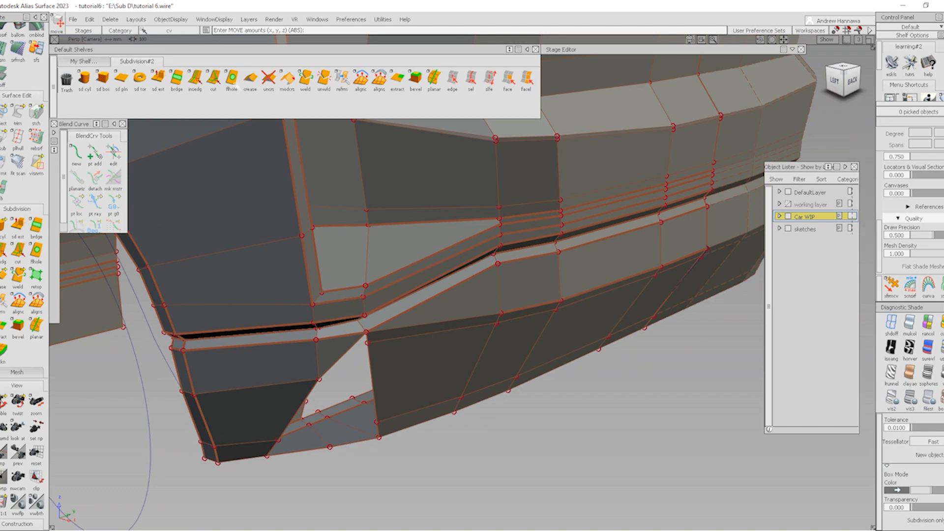
Cut a diagonal edge from the upper vertex down to the lower bumper vertex
{"action": "left_click", "coordinate": [215, 82]}
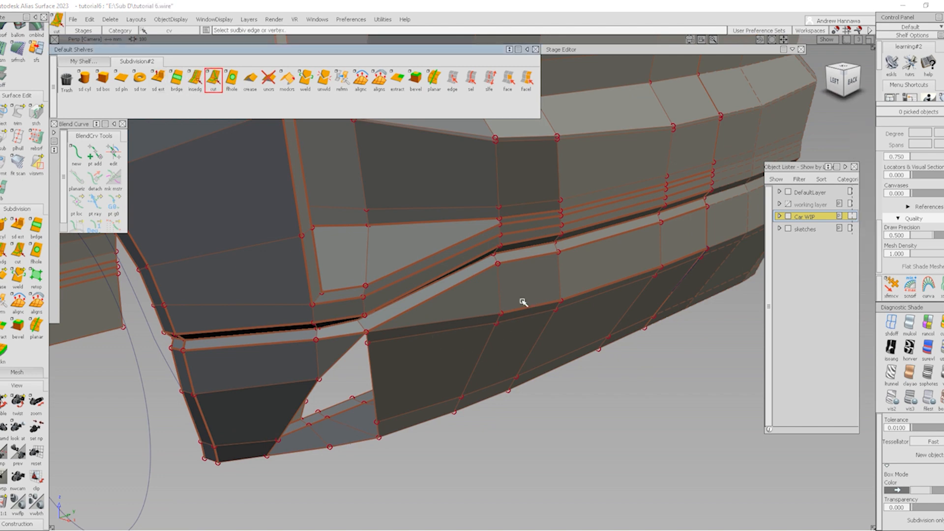
{"action": "left_click", "coordinate": [557, 298]}
{"action": "left_click", "coordinate": [500, 267]}
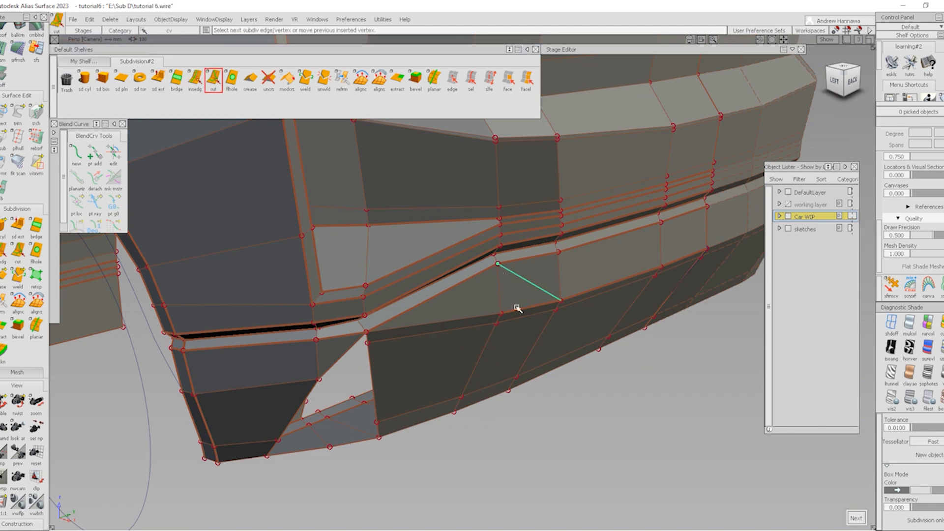
{"action": "key", "text": "space"}
Attempt to delete two triangular faces, then dismiss the rejected topology message
{"action": "left_click", "coordinate": [452, 80]}
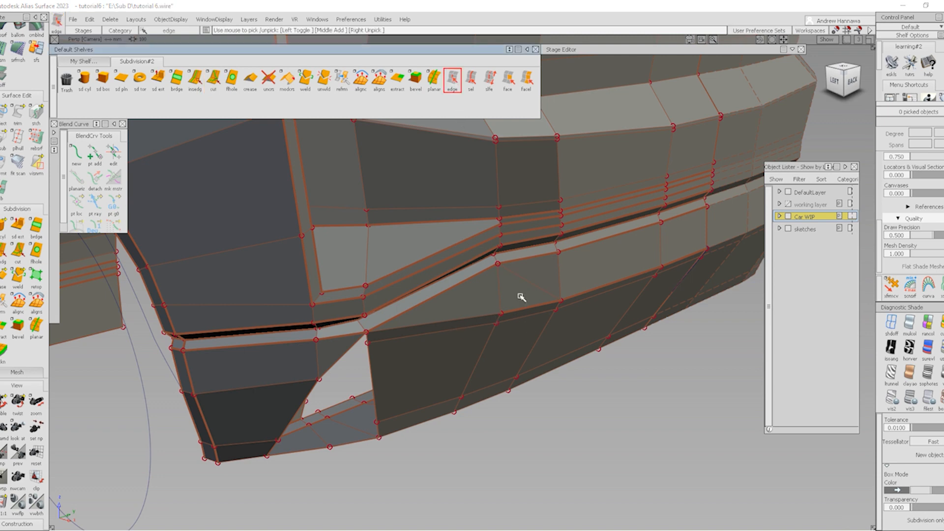
{"action": "left_click_drag", "start_coordinate": [555, 339], "coordinate": [463, 381], "text": "alt+shift"}
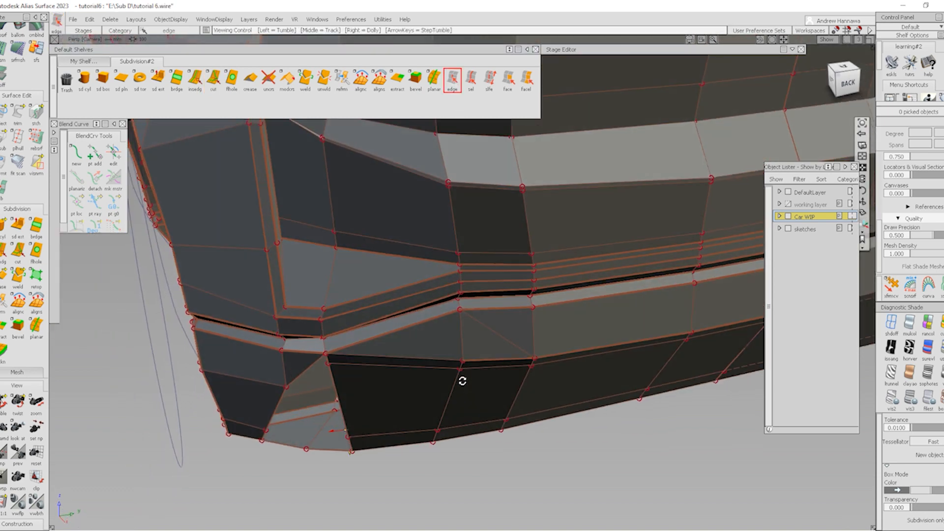
{"action": "left_click", "coordinate": [507, 80]}
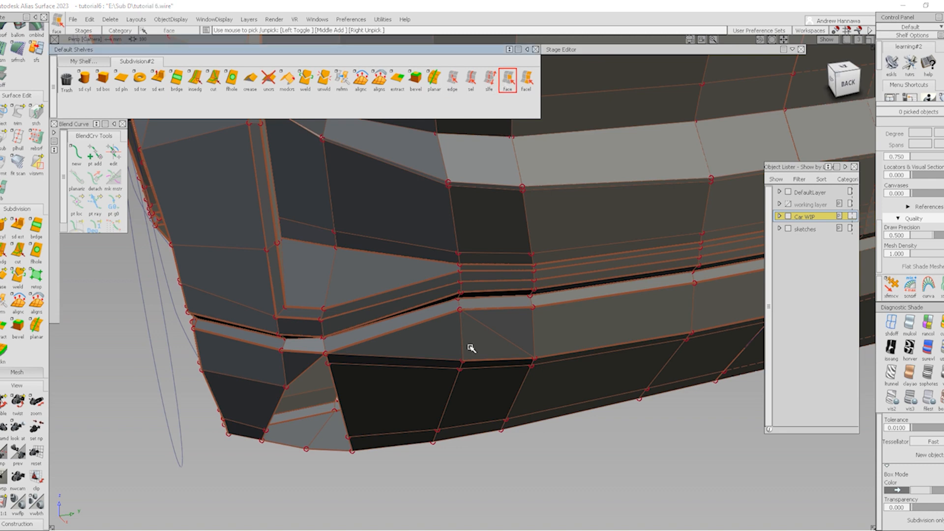
{"action": "left_click", "coordinate": [481, 352]}
{"action": "left_click", "coordinate": [418, 350]}
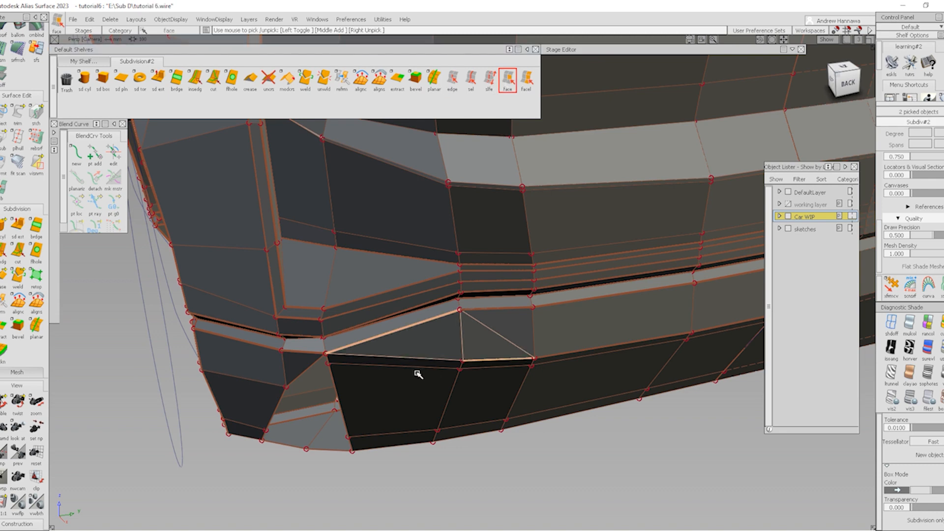
{"action": "key", "text": "Delete"}
{"action": "key", "text": "Return"}
{"action": "left_click", "coordinate": [471, 294]}
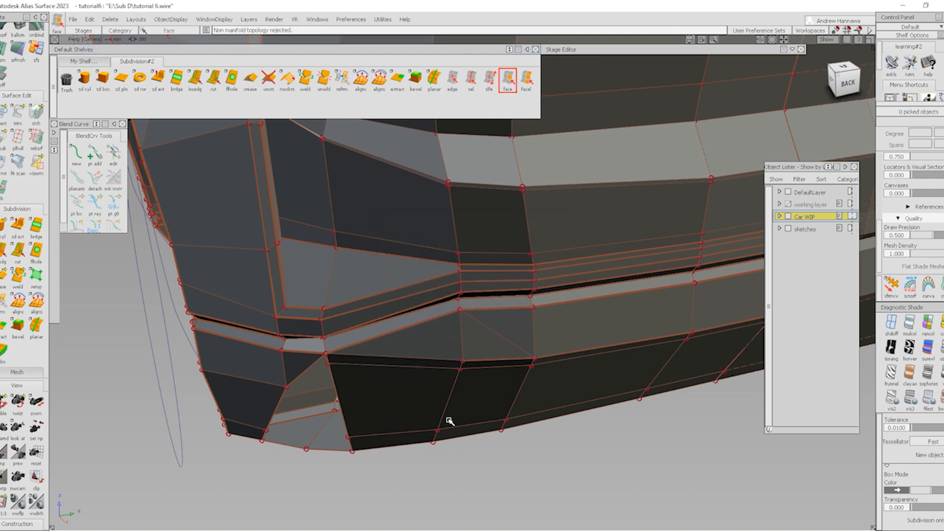
{"action": "left_click_drag", "start_coordinate": [447, 421], "coordinate": [414, 363], "text": "alt+shift"}
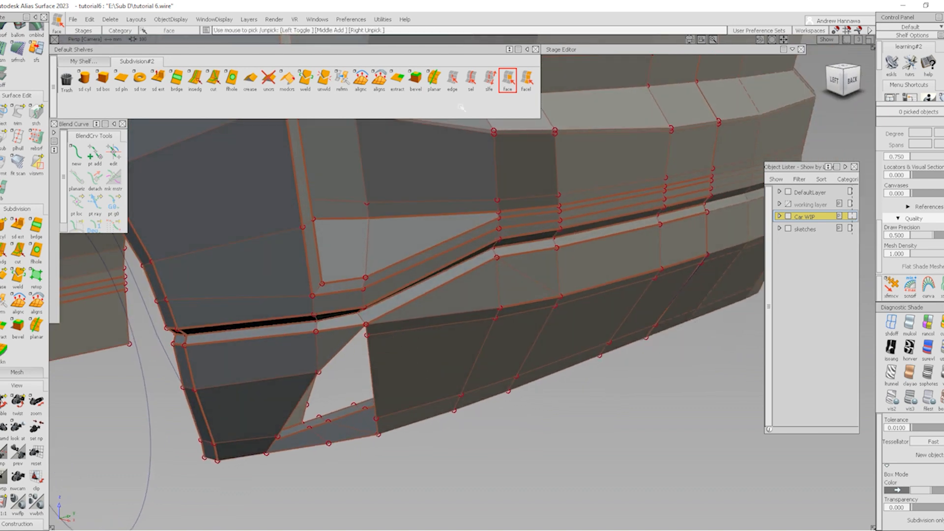
{"action": "mouse_move", "coordinate": [454, 327]}
{"action": "left_mouse_down", "text": "alt+shift"}
{"action": "mouse_move", "coordinate": [413, 344]}
{"action": "mouse_move", "coordinate": [468, 329]}
{"action": "left_mouse_up", "text": "alt+shift"}
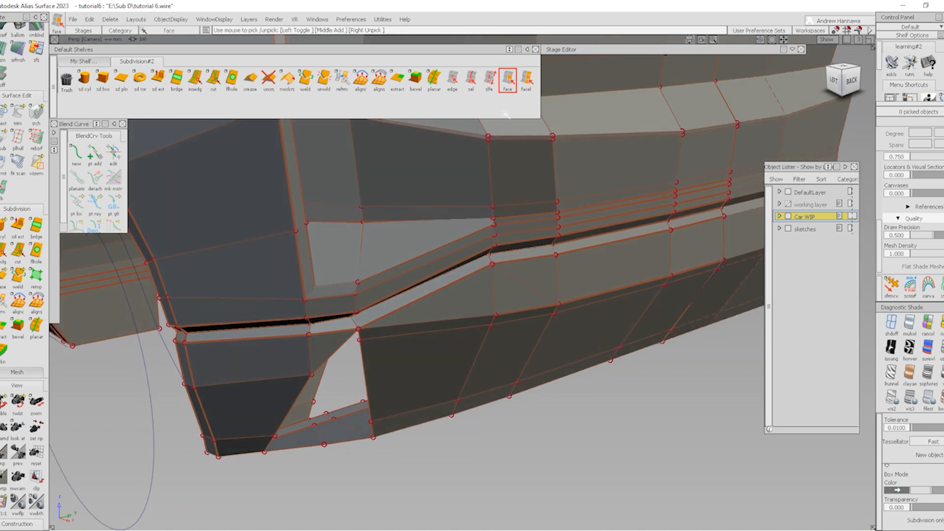
Delete the edge loop running across the bumper
{"action": "left_click", "coordinate": [470, 79]}
{"action": "left_click", "coordinate": [391, 335]}
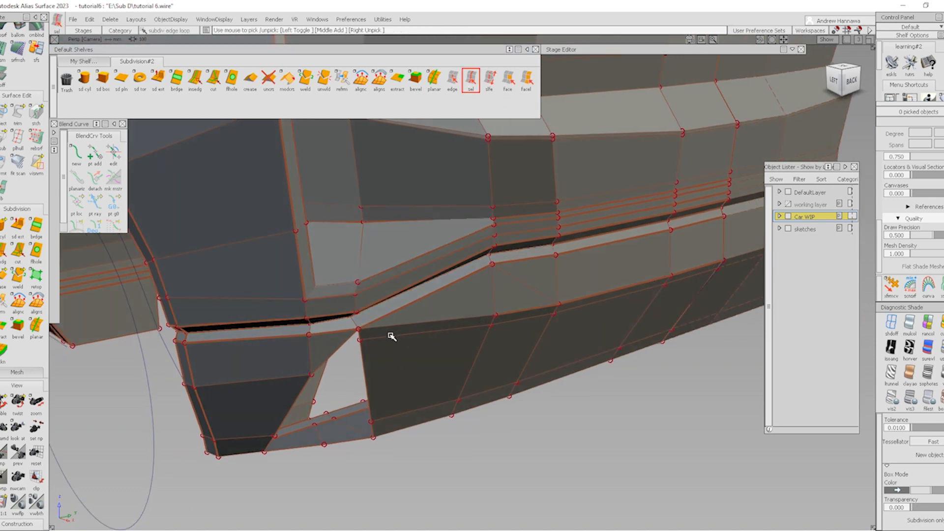
{"action": "key", "text": "Delete"}
{"action": "left_click_drag", "start_coordinate": [484, 350], "coordinate": [470, 338], "text": "alt+shift"}
Cut a new edge from the bumper edge to the vent's edge
{"action": "left_click", "coordinate": [213, 78]}
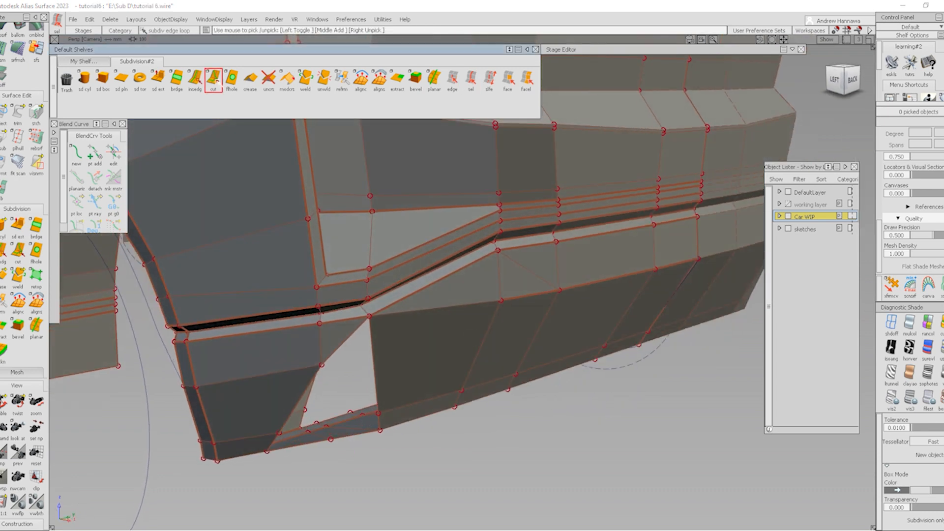
{"action": "left_click", "coordinate": [502, 300]}
{"action": "left_click", "coordinate": [373, 375]}
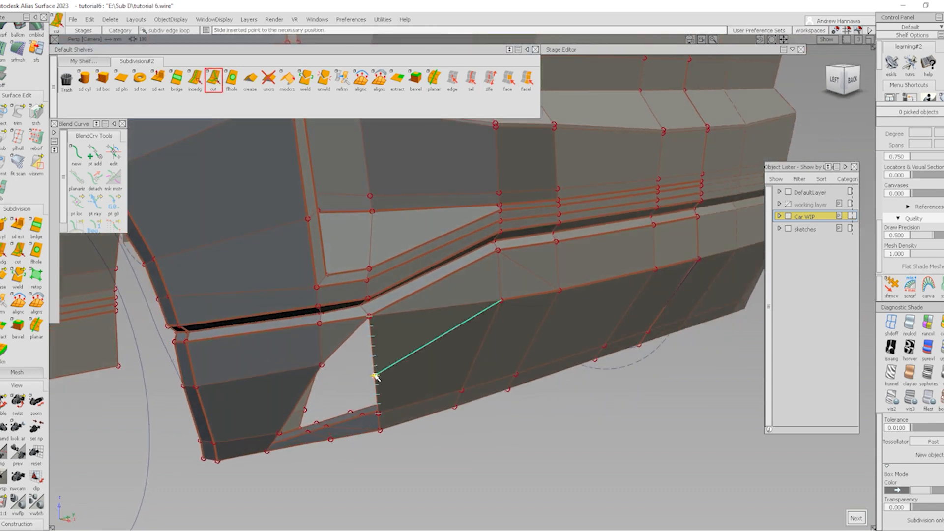
Delete the stray leftover edge and zoom out to a near-level view of the rear
{"action": "left_click", "coordinate": [453, 78]}
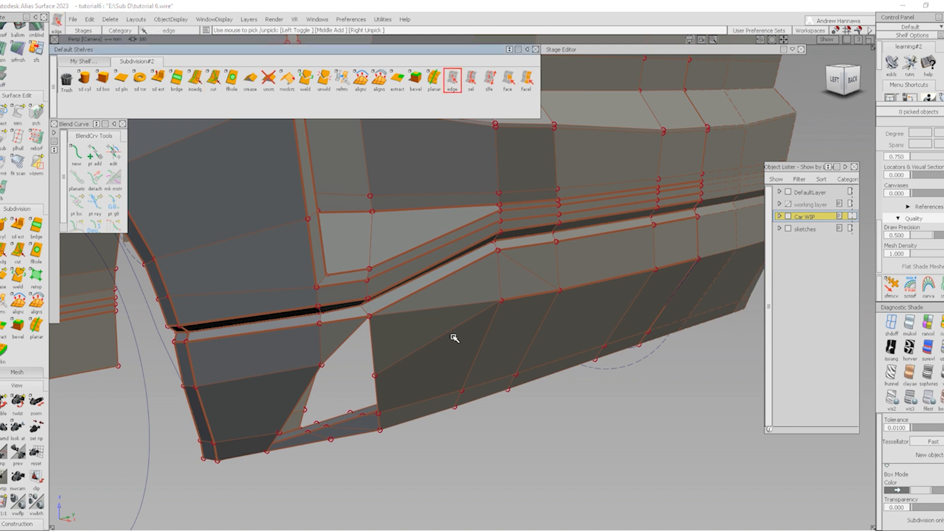
{"action": "left_click", "coordinate": [460, 306]}
{"action": "key", "text": "Delete"}
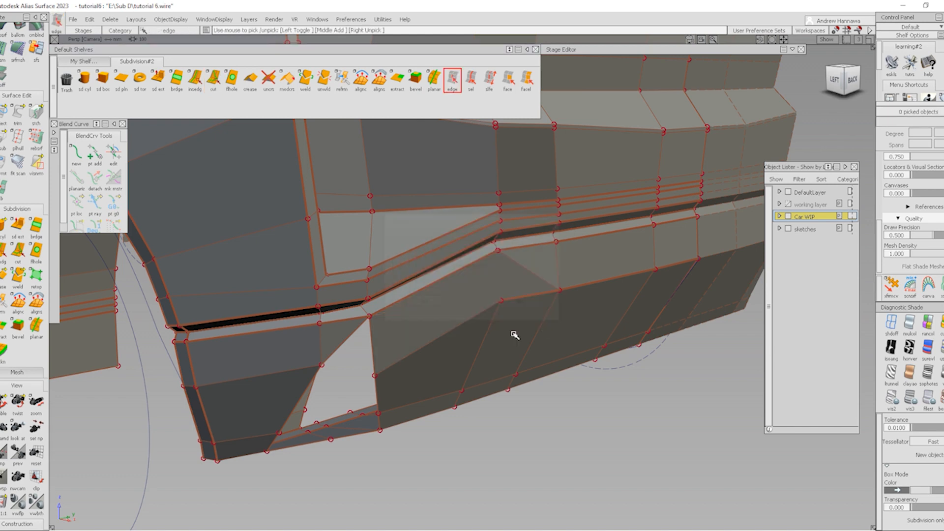
{"action": "mouse_move", "coordinate": [485, 333]}
{"action": "left_mouse_down", "text": "alt+shift"}
{"action": "mouse_move", "coordinate": [518, 327]}
{"action": "mouse_move", "coordinate": [449, 346]}
{"action": "mouse_move", "coordinate": [497, 346]}
{"action": "mouse_move", "coordinate": [494, 358]}
{"action": "mouse_move", "coordinate": [502, 344]}
{"action": "left_mouse_up", "text": "alt+shift"}
{"action": "right_click_drag", "start_coordinate": [525, 362], "coordinate": [494, 344], "text": "alt+shift"}
{"action": "mouse_move", "coordinate": [494, 344]}
{"action": "left_mouse_down", "text": "alt+shift"}
{"action": "mouse_move", "coordinate": [506, 279]}
{"action": "mouse_move", "coordinate": [495, 363]}
{"action": "left_mouse_up", "text": "alt+shift"}
{"action": "left_click", "coordinate": [471, 80]}
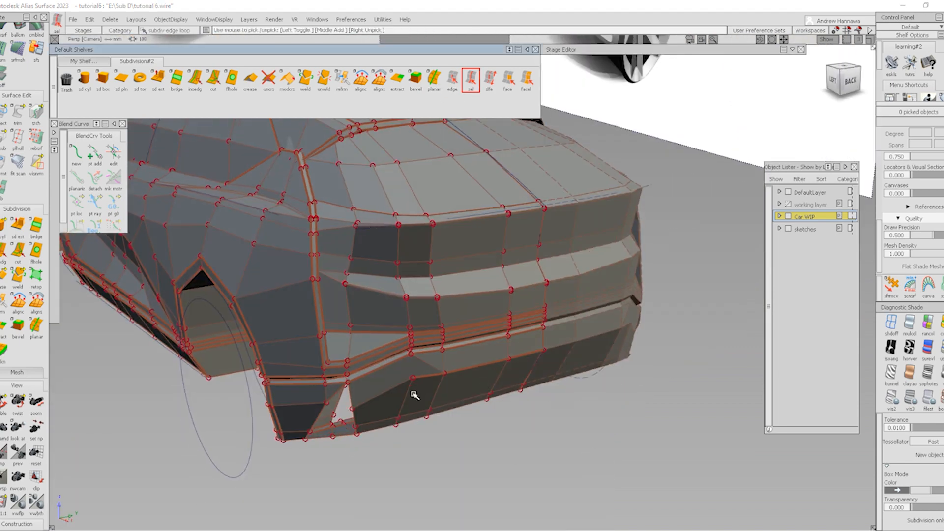
Delete the bumper edge loop
{"action": "left_click", "coordinate": [406, 399]}
{"action": "key", "text": "Delete"}
{"action": "key", "text": "Return"}
{"action": "left_click_drag", "start_coordinate": [414, 419], "coordinate": [465, 319], "text": "alt+shift"}
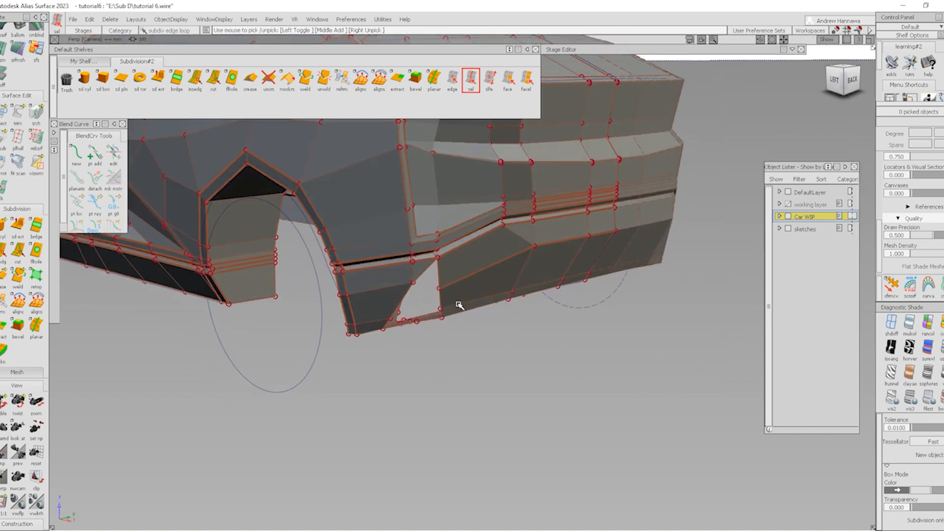
Move the vent corner CV along Y and X, then raise it about 46.6 units in Z
{"action": "right_click_drag", "start_coordinate": [462, 278], "coordinate": [457, 325], "text": "alt+shift"}
{"action": "left_click_drag", "start_coordinate": [448, 306], "coordinate": [421, 288], "text": "ctrl+shift"}
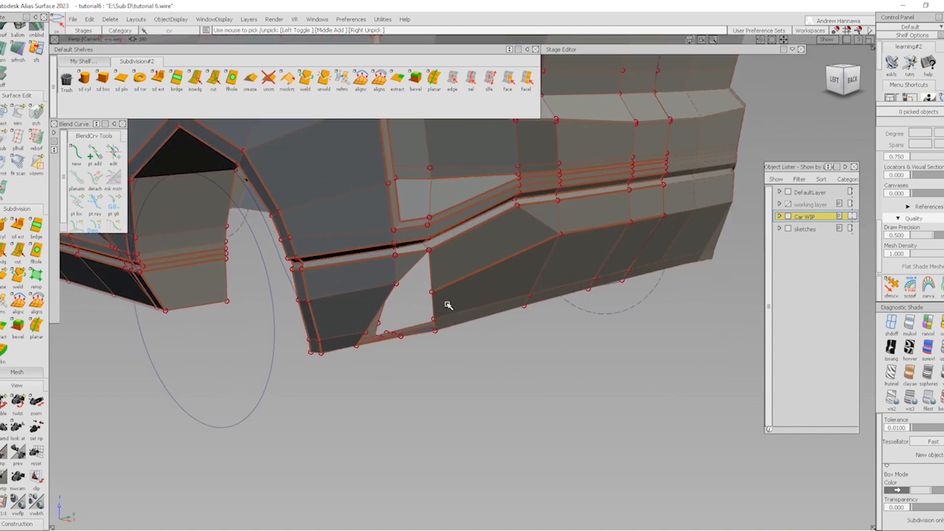
{"action": "left_click", "coordinate": [432, 293]}
{"action": "middle_click_drag", "start_coordinate": [444, 313], "coordinate": [466, 293], "text": "ctrl+shift"}
{"action": "left_click_drag", "start_coordinate": [429, 319], "coordinate": [654, 280], "text": "alt+shift"}
{"action": "left_click_drag", "start_coordinate": [551, 315], "coordinate": [417, 348]}
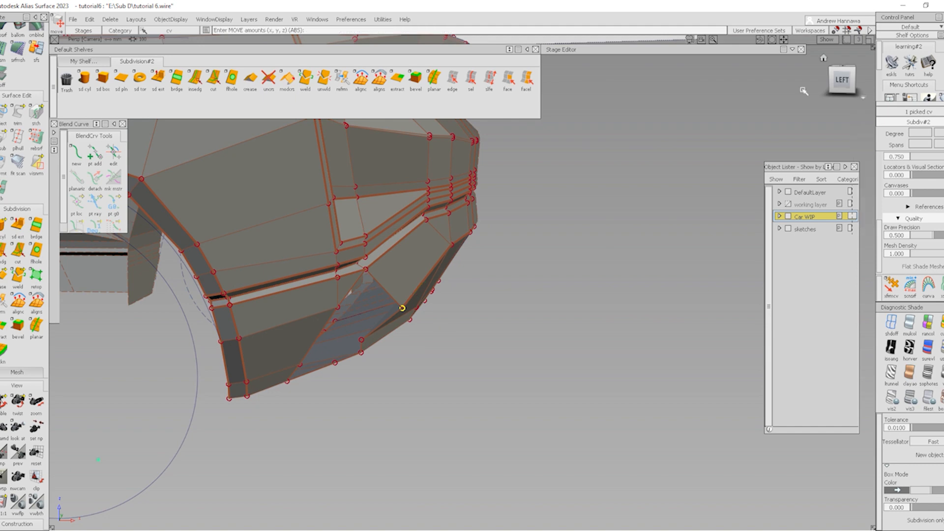
{"action": "left_click_drag", "start_coordinate": [510, 338], "coordinate": [403, 354], "text": "alt+shift"}
{"action": "right_click_drag", "start_coordinate": [480, 401], "coordinate": [483, 369]}
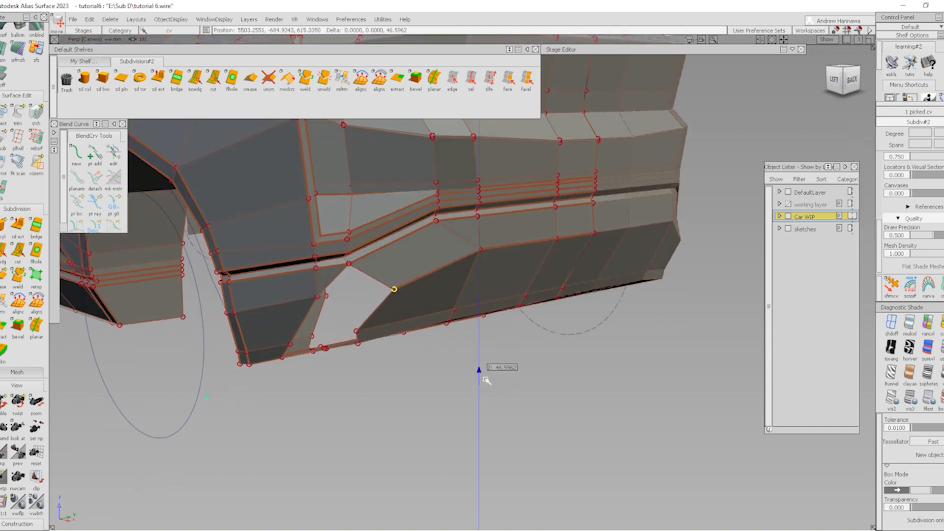
{"action": "mouse_move", "coordinate": [445, 381]}
{"action": "left_mouse_down", "text": "alt+shift"}
{"action": "mouse_move", "coordinate": [508, 346]}
{"action": "mouse_move", "coordinate": [497, 330]}
{"action": "mouse_move", "coordinate": [352, 270]}
{"action": "mouse_move", "coordinate": [430, 275]}
{"action": "mouse_move", "coordinate": [411, 341]}
{"action": "mouse_move", "coordinate": [448, 387]}
{"action": "left_mouse_up", "text": "alt+shift"}
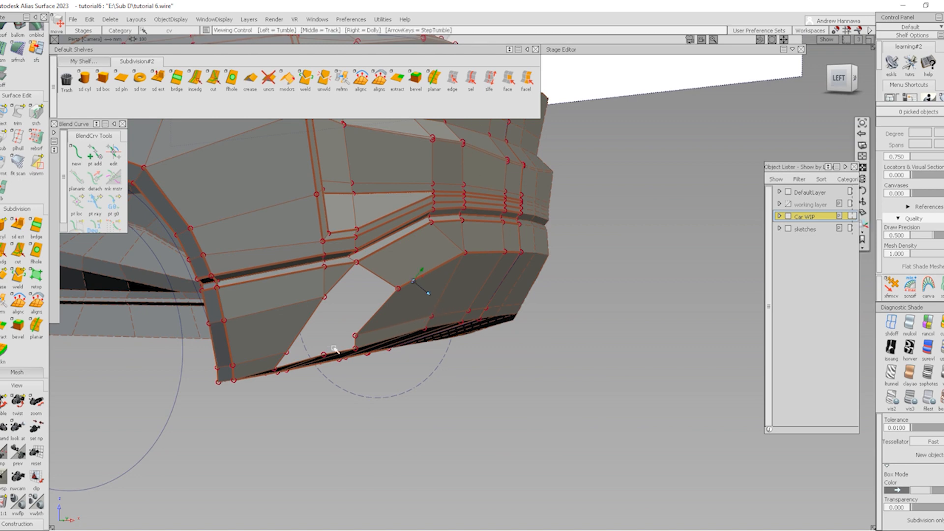
{"action": "left_click_drag", "start_coordinate": [333, 347], "coordinate": [351, 341], "text": "alt+shift"}
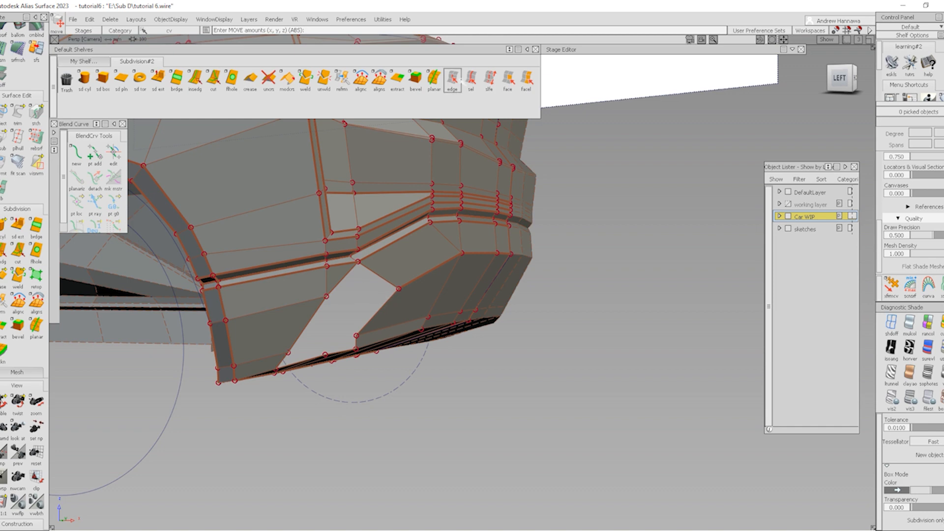
Delete the vertical edge beside the vent
{"action": "left_click", "coordinate": [453, 80]}
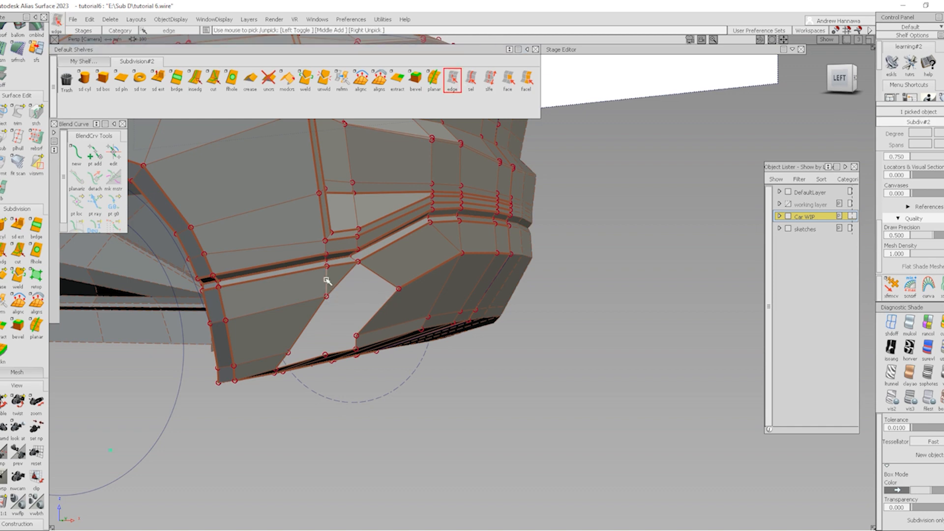
{"action": "key", "text": "Delete"}
{"action": "key", "text": "Return"}
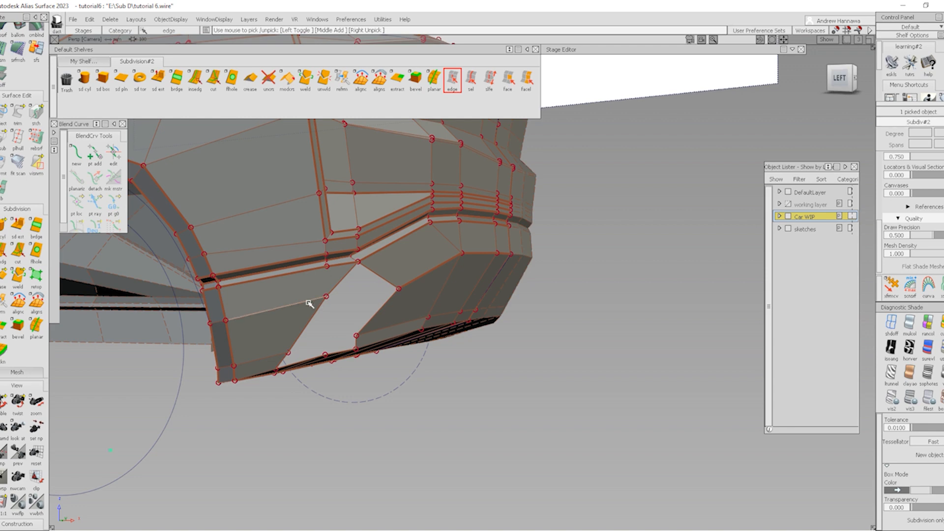
{"action": "left_click_drag", "start_coordinate": [354, 323], "coordinate": [337, 288], "text": "alt+shift"}
Pick the vent opening's boundary edges and bridge them with new faces
{"action": "left_click", "coordinate": [470, 79]}
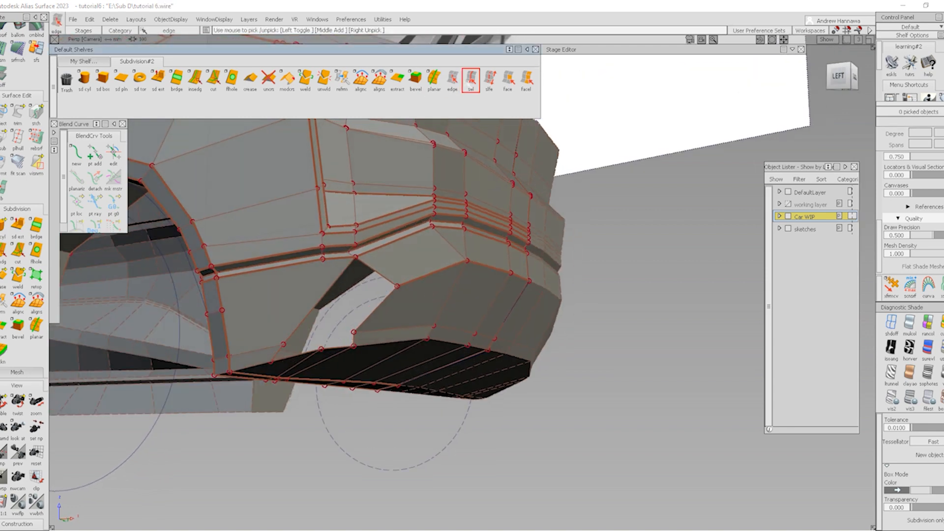
{"action": "left_click", "coordinate": [380, 310]}
{"action": "left_click", "coordinate": [364, 317]}
{"action": "left_click", "coordinate": [453, 79]}
{"action": "left_click", "coordinate": [363, 326]}
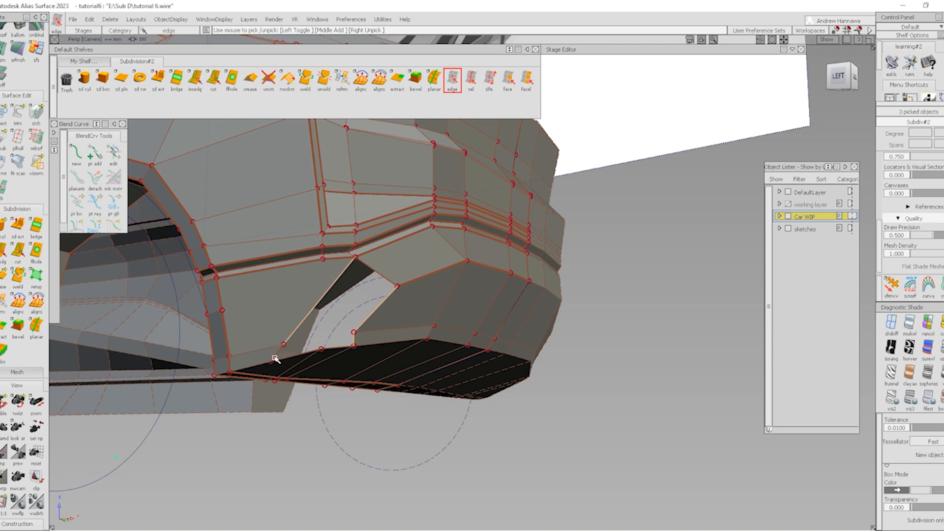
{"action": "right_click_drag", "start_coordinate": [256, 379], "coordinate": [174, 371], "text": "alt+shift"}
{"action": "left_click_drag", "start_coordinate": [174, 370], "coordinate": [192, 386], "text": "alt+shift"}
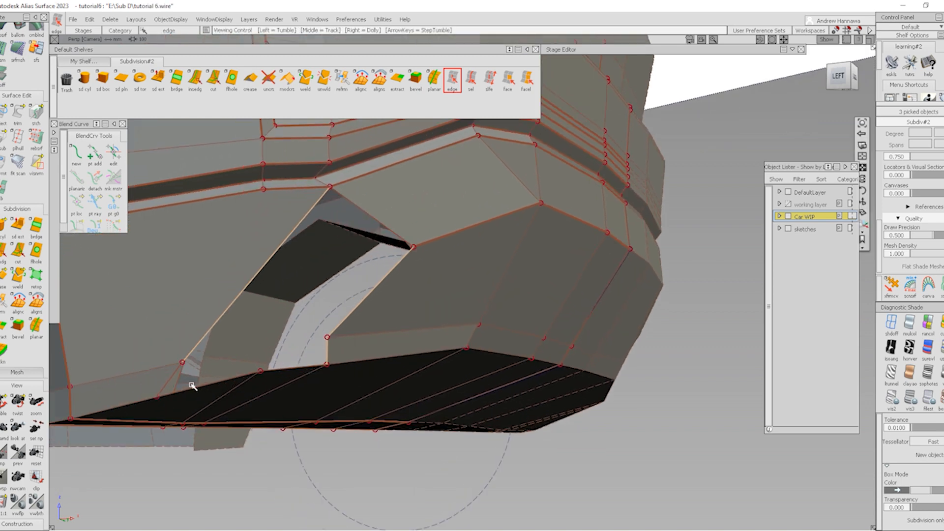
{"action": "left_click", "coordinate": [173, 382]}
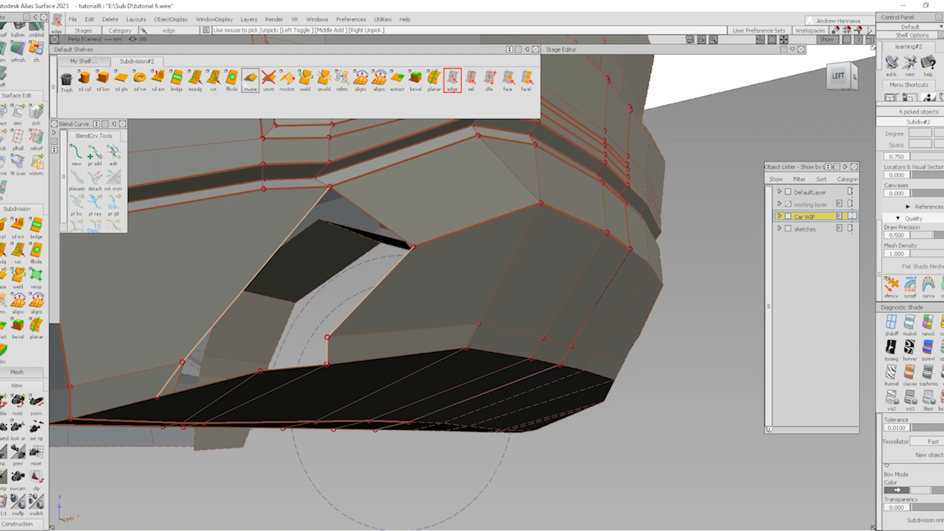
{"action": "left_click", "coordinate": [183, 82]}
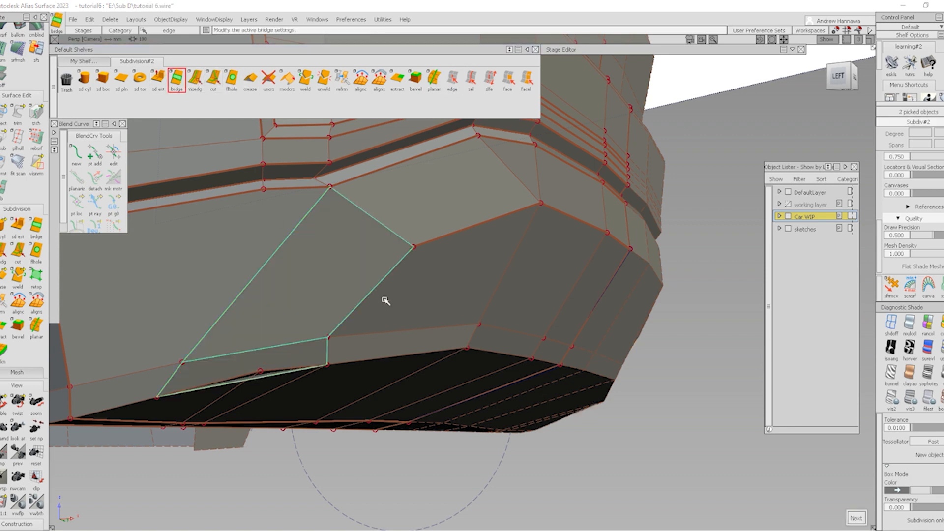
{"action": "right_click_drag", "start_coordinate": [382, 311], "coordinate": [447, 299], "text": "alt+shift"}
{"action": "left_click_drag", "start_coordinate": [448, 298], "coordinate": [379, 310], "text": "alt+shift"}
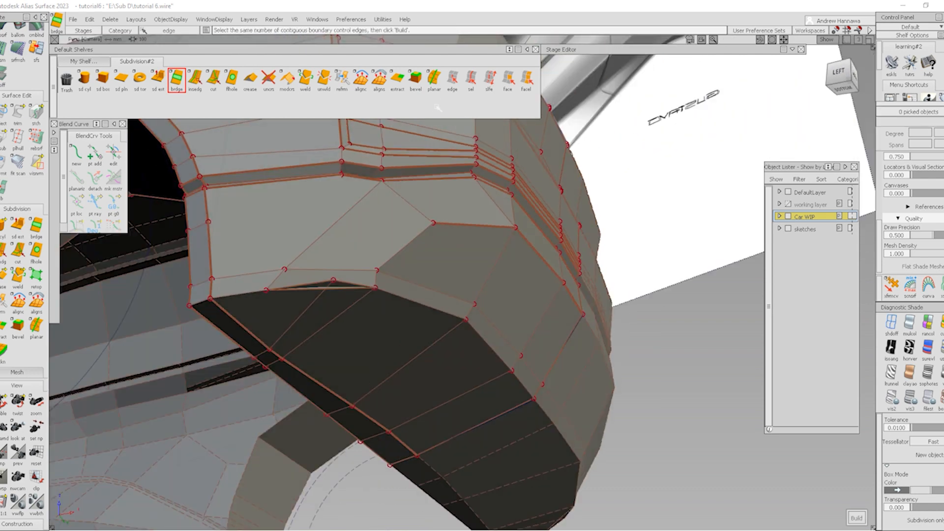
Try deleting the edge loop under the bumper overhang, then undo the face deletion
{"action": "left_click", "coordinate": [471, 79]}
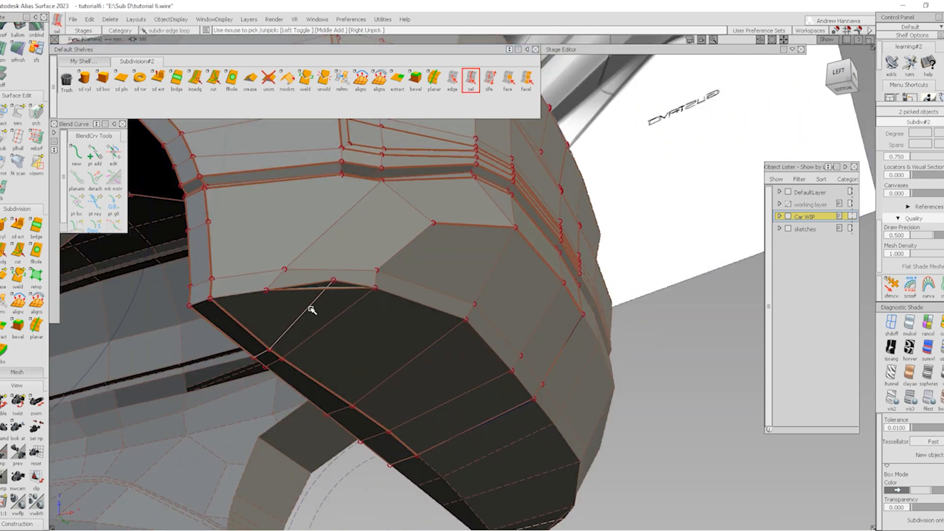
{"action": "left_click_drag", "start_coordinate": [468, 276], "coordinate": [348, 287], "text": "alt+shift"}
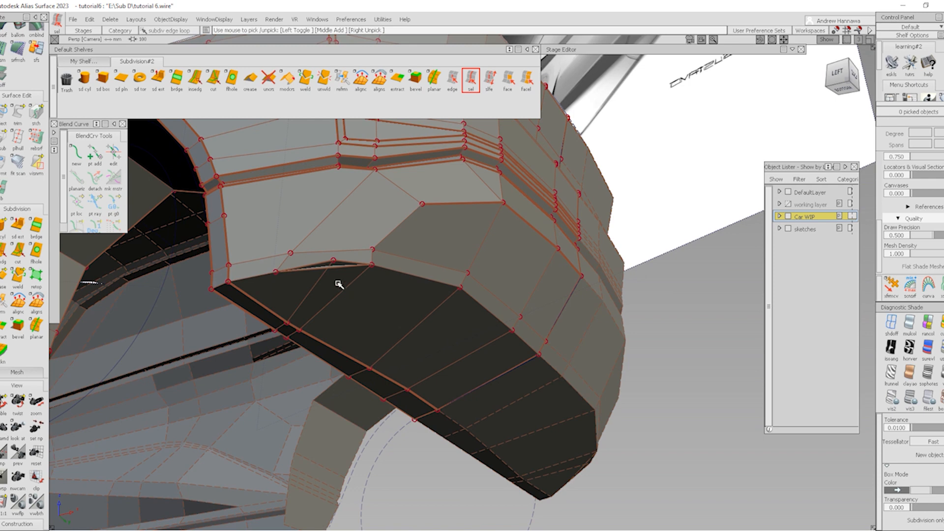
{"action": "left_click", "coordinate": [317, 284]}
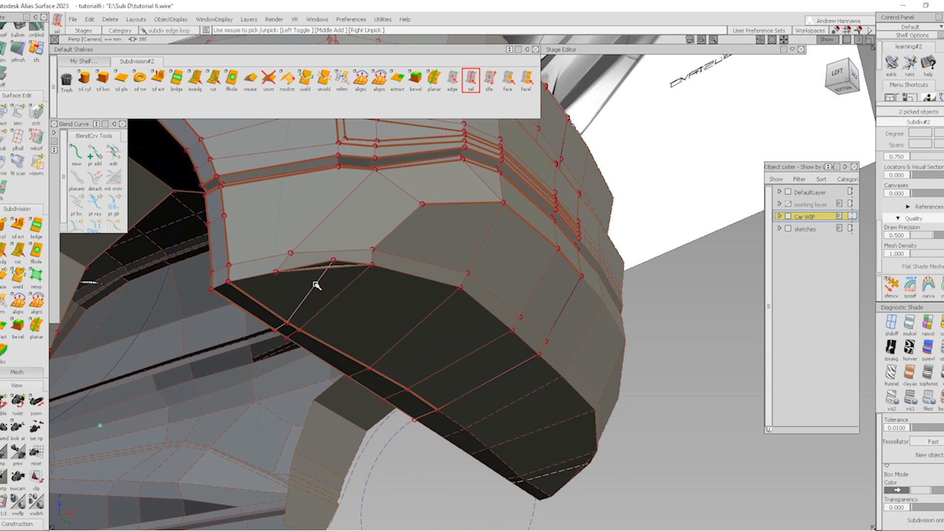
{"action": "key", "text": "Delete"}
{"action": "key", "text": "Return"}
{"action": "key", "text": "ctrl+z"}
Delete a single extra edge under the rear bumper overhang
{"action": "left_click_drag", "start_coordinate": [353, 285], "coordinate": [534, 129], "text": "alt+shift"}
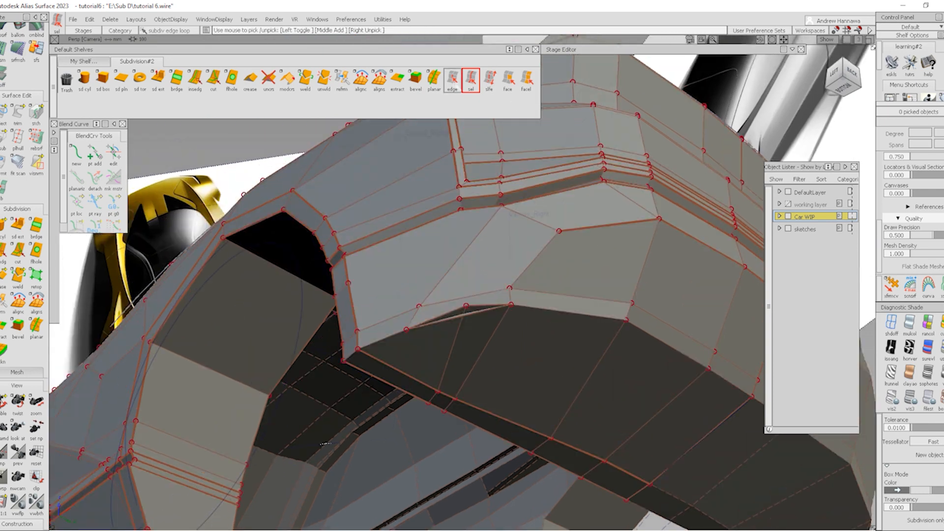
{"action": "left_click", "coordinate": [452, 79]}
{"action": "left_click", "coordinate": [450, 349]}
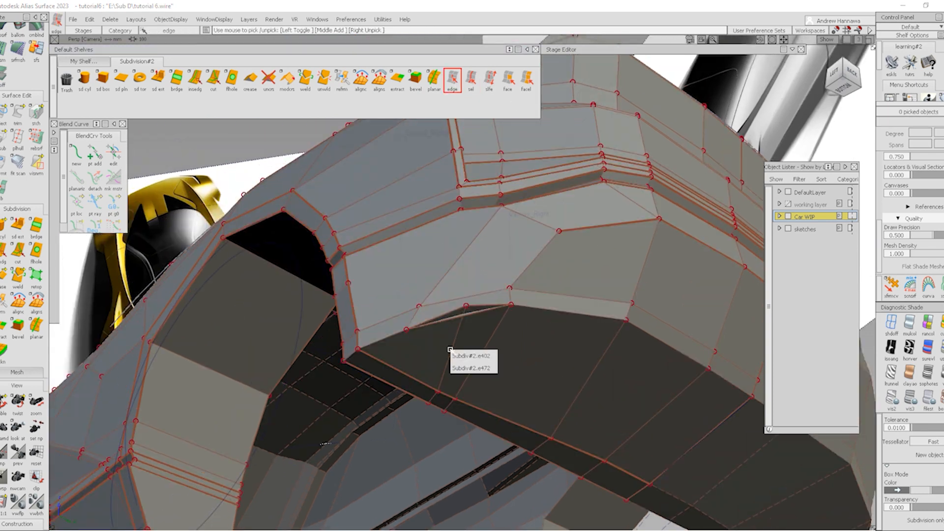
{"action": "left_click", "coordinate": [458, 340]}
{"action": "key", "text": "Delete"}
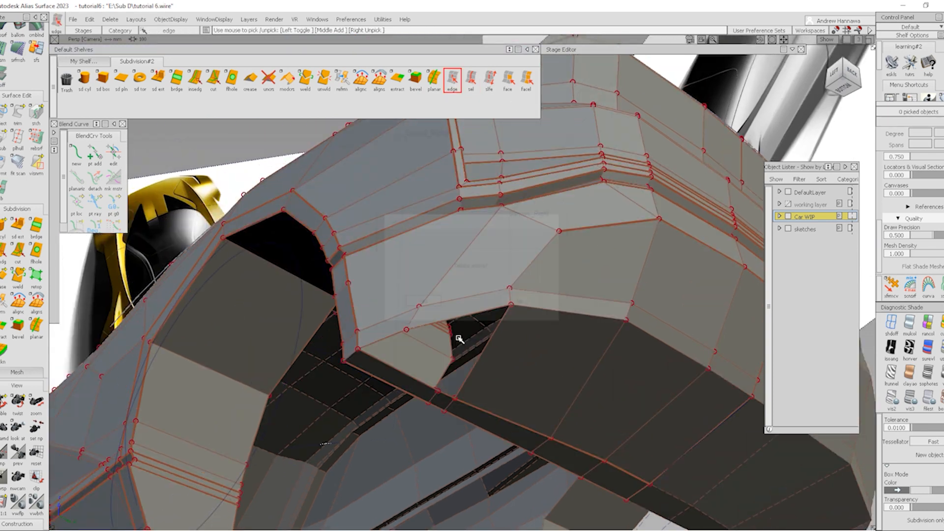
Delete the stray edge below the overhang near the wheel arch
{"action": "mouse_move", "coordinate": [512, 366]}
{"action": "left_mouse_down", "text": "alt+shift"}
{"action": "mouse_move", "coordinate": [528, 362]}
{"action": "mouse_move", "coordinate": [662, 430]}
{"action": "mouse_move", "coordinate": [596, 397]}
{"action": "mouse_move", "coordinate": [590, 329]}
{"action": "mouse_move", "coordinate": [544, 359]}
{"action": "left_mouse_up", "text": "alt+shift"}
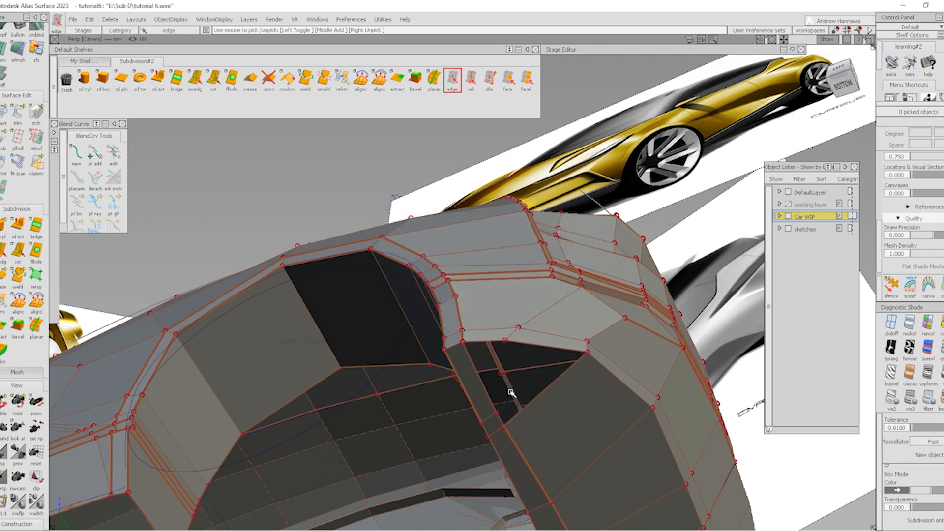
{"action": "left_click_drag", "start_coordinate": [510, 388], "coordinate": [529, 409], "text": "alt+shift"}
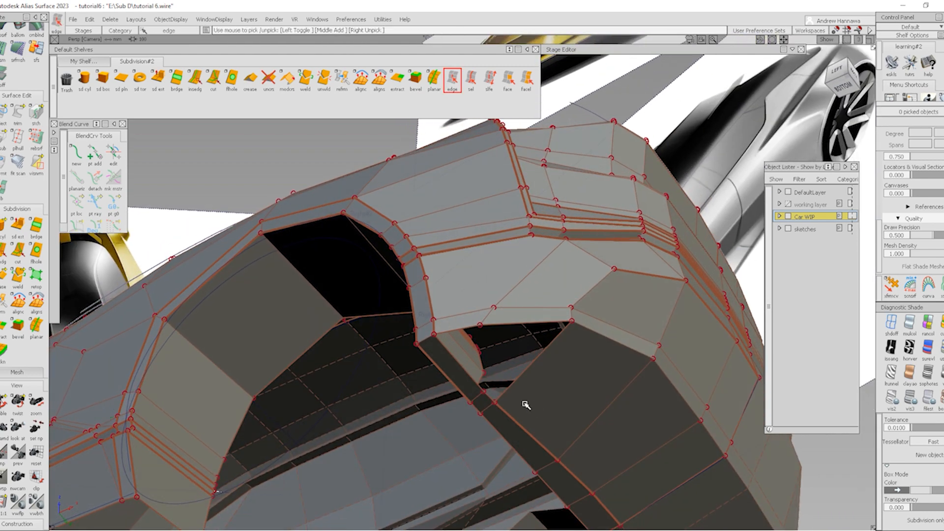
{"action": "left_click", "coordinate": [478, 398]}
{"action": "key", "text": "Delete"}
{"action": "key", "text": "Return"}
Pick the subdivision mesh and start bridging its open boundary edges
{"action": "mouse_move", "coordinate": [428, 405]}
{"action": "left_mouse_down", "text": "alt+shift"}
{"action": "mouse_move", "coordinate": [421, 445]}
{"action": "mouse_move", "coordinate": [492, 333]}
{"action": "mouse_move", "coordinate": [472, 428]}
{"action": "mouse_move", "coordinate": [538, 383]}
{"action": "mouse_move", "coordinate": [290, 338]}
{"action": "left_mouse_up", "text": "alt+shift"}
{"action": "scroll", "coordinate": [480, 421], "scroll_direction": "up", "scroll_amount": 5}
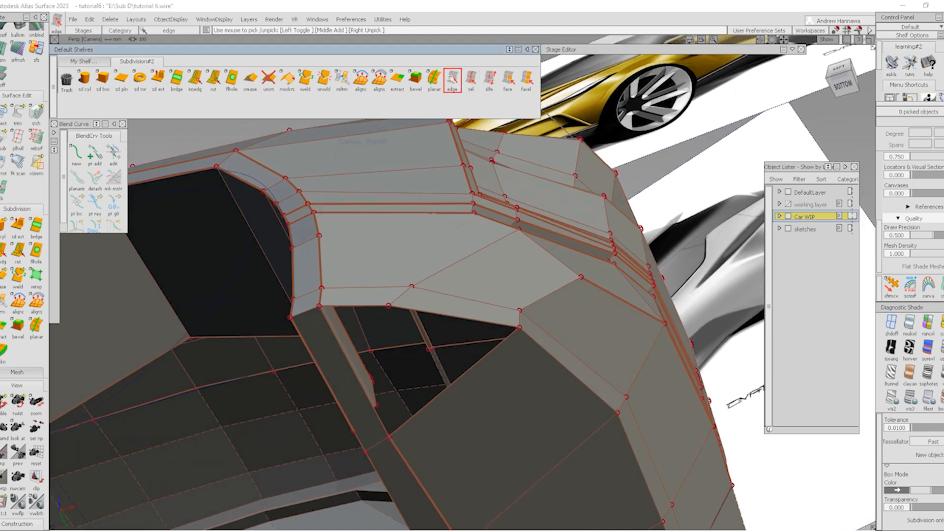
{"action": "left_click", "coordinate": [468, 370]}
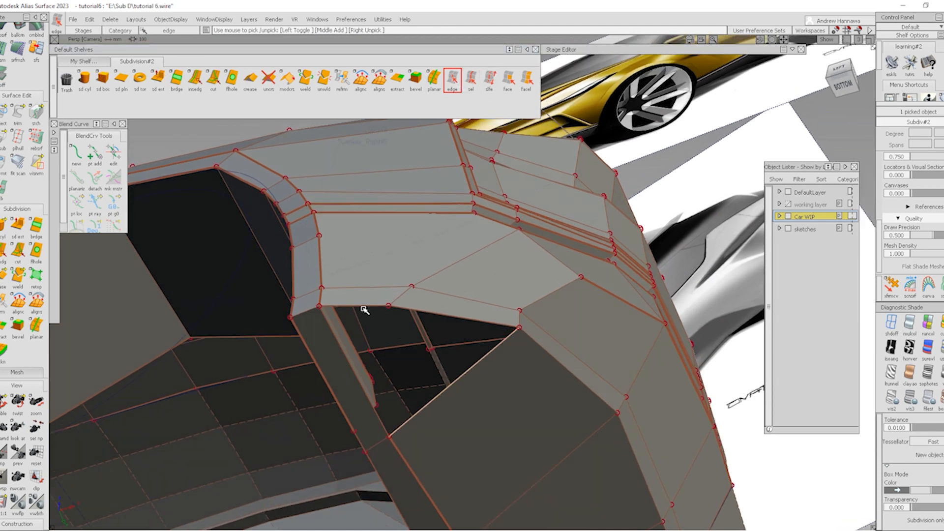
{"action": "left_click", "coordinate": [177, 78]}
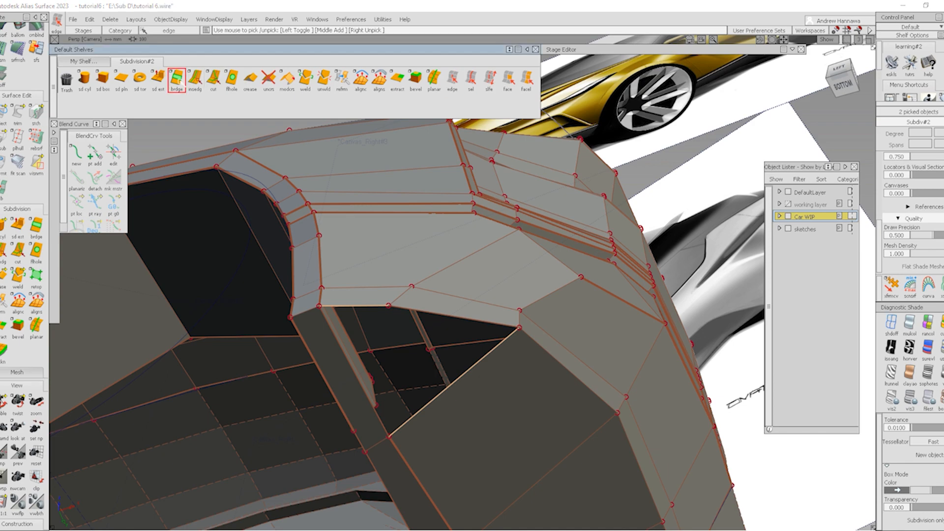
In Left view, slide a lower-bumper control point sideways along X
{"action": "left_click_drag", "start_coordinate": [501, 268], "coordinate": [500, 362], "text": "alt+shift"}
{"action": "left_click", "coordinate": [840, 77]}
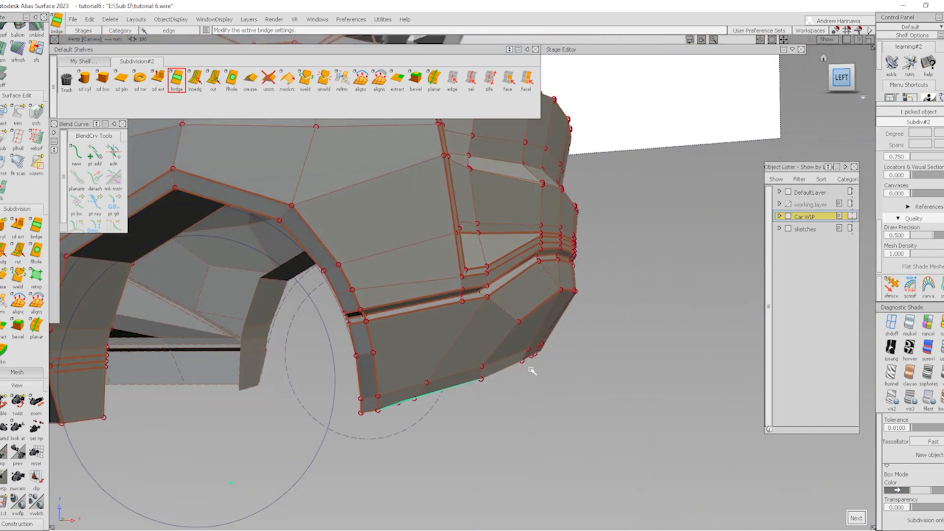
{"action": "left_click_drag", "start_coordinate": [520, 453], "coordinate": [519, 412], "text": "ctrl+shift"}
{"action": "left_click_drag", "start_coordinate": [442, 408], "coordinate": [473, 424]}
{"action": "middle_click_drag", "start_coordinate": [508, 441], "coordinate": [517, 402], "text": "ctrl+shift"}
{"action": "middle_click_drag", "start_coordinate": [568, 399], "coordinate": [578, 408]}
{"action": "left_click_drag", "start_coordinate": [554, 421], "coordinate": [554, 449], "text": "ctrl+shift"}
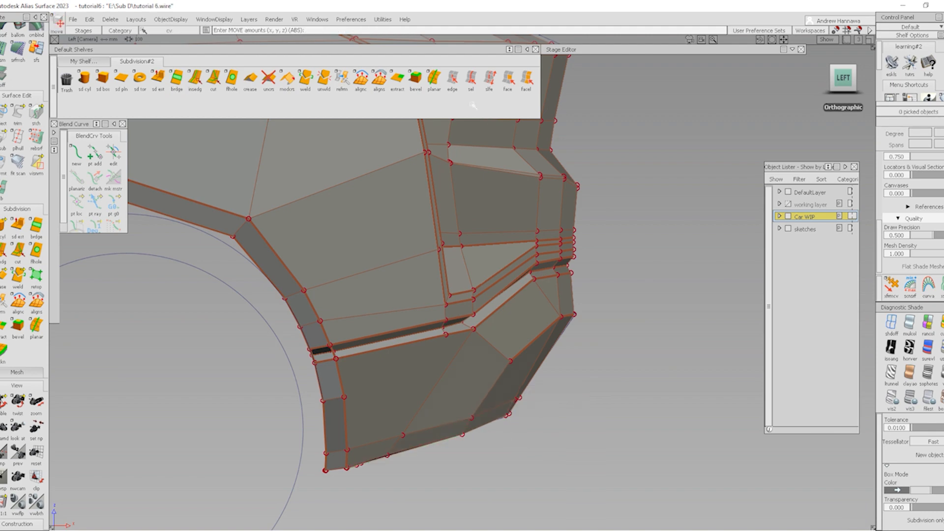
Crease the diagonal vent edges and view the body in smooth shading
{"action": "left_click", "coordinate": [452, 80]}
{"action": "left_click", "coordinate": [435, 390]}
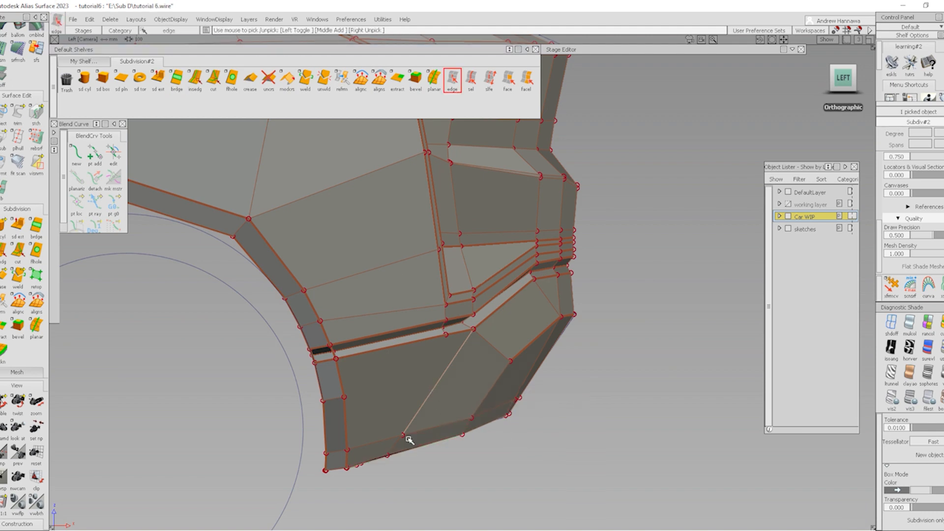
{"action": "left_click", "coordinate": [245, 89]}
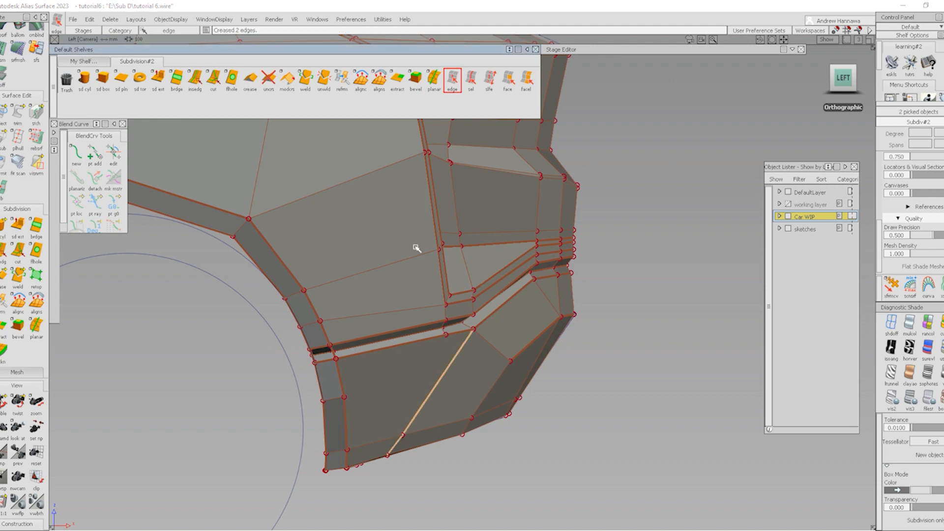
{"action": "left_click_drag", "start_coordinate": [482, 475], "coordinate": [475, 521], "text": "ctrl+shift"}
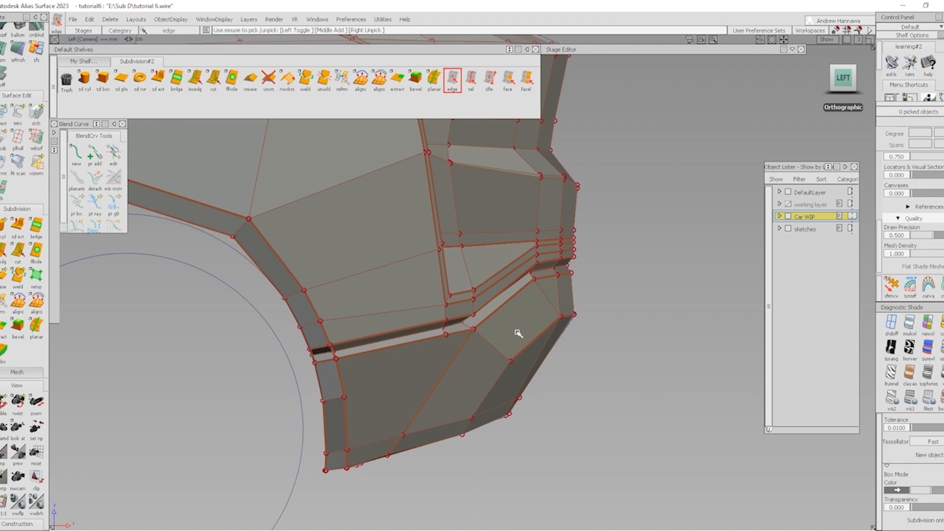
{"action": "mouse_move", "coordinate": [518, 332]}
{"action": "left_mouse_down", "text": "alt+shift"}
{"action": "mouse_move", "coordinate": [534, 340]}
{"action": "mouse_move", "coordinate": [353, 445]}
{"action": "left_mouse_up", "text": "alt+shift"}
{"action": "left_click_drag", "start_coordinate": [449, 409], "coordinate": [502, 475], "text": "ctrl+shift"}
{"action": "mouse_move", "coordinate": [422, 388]}
{"action": "left_mouse_down", "text": "alt+shift"}
{"action": "mouse_move", "coordinate": [411, 354]}
{"action": "mouse_move", "coordinate": [340, 351]}
{"action": "mouse_move", "coordinate": [401, 359]}
{"action": "mouse_move", "coordinate": [394, 350]}
{"action": "left_mouse_up", "text": "alt+shift"}
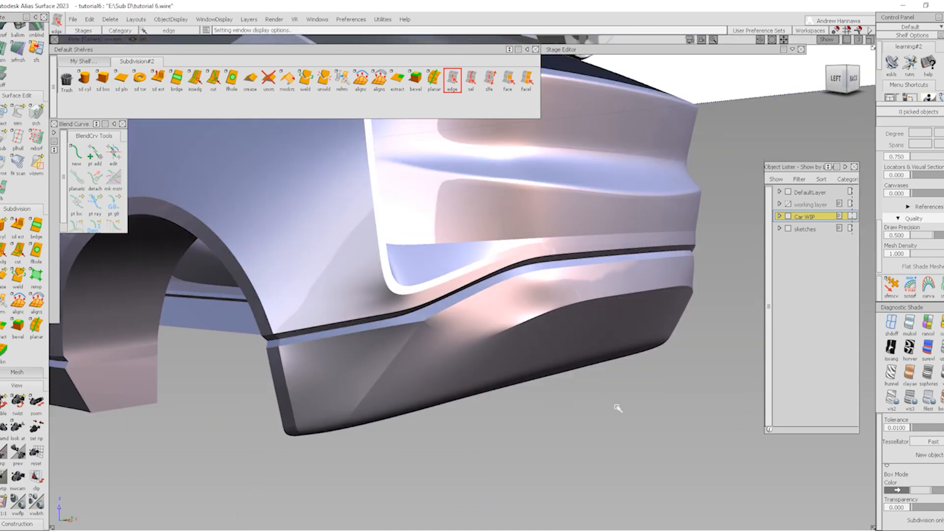
Tumble around the smoothed rear, snap to Back view, and restore Box Mode display
{"action": "left_click_drag", "start_coordinate": [619, 408], "coordinate": [656, 460], "text": "ctrl+shift"}
{"action": "mouse_move", "coordinate": [546, 366]}
{"action": "left_mouse_down", "text": "alt+shift"}
{"action": "mouse_move", "coordinate": [536, 357]}
{"action": "mouse_move", "coordinate": [408, 360]}
{"action": "left_mouse_up", "text": "alt+shift"}
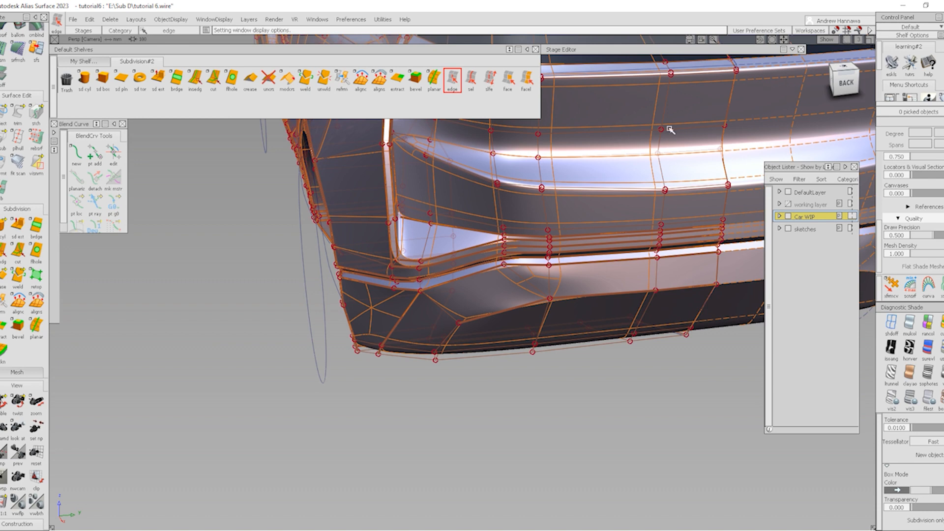
{"action": "left_click", "coordinate": [831, 88]}
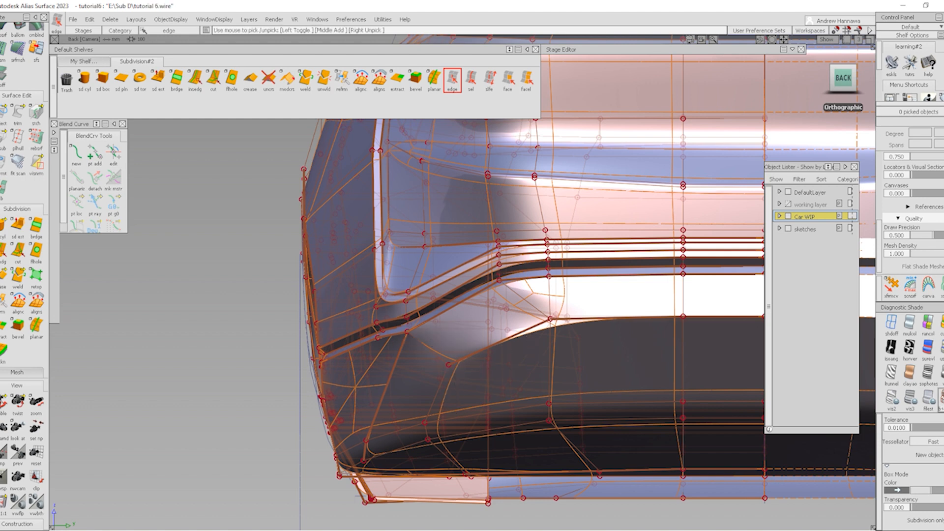
{"action": "left_click", "coordinate": [941, 401]}
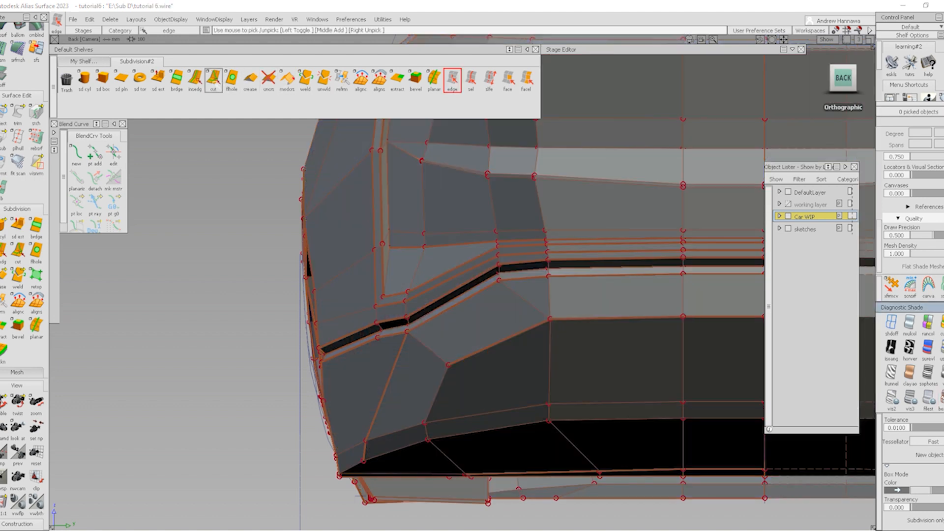
Cut a new diagonal edge from the lower bumper vertex to the upper vertex
{"action": "left_click", "coordinate": [215, 83]}
{"action": "left_click", "coordinate": [428, 440]}
{"action": "left_click", "coordinate": [548, 322]}
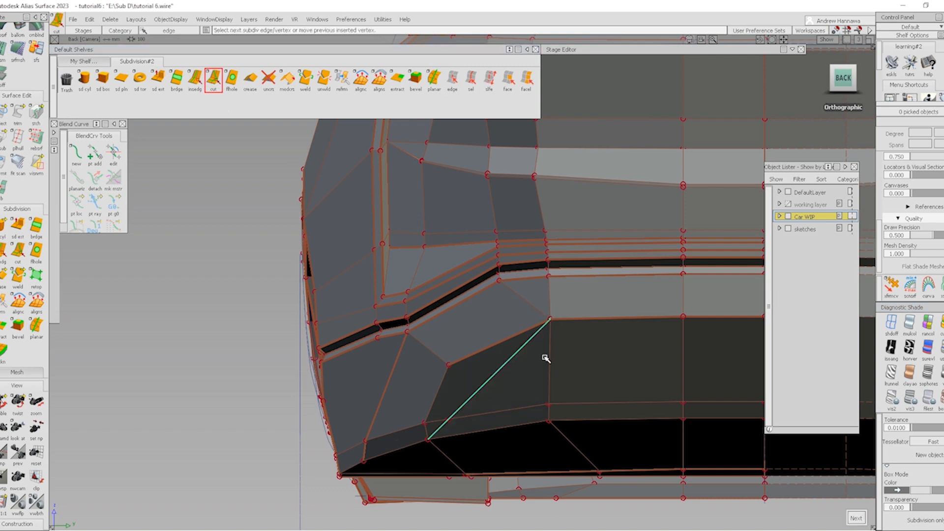
{"action": "key", "text": "space"}
Pick and delete the three old edges at the bumper corner
{"action": "left_click", "coordinate": [452, 78]}
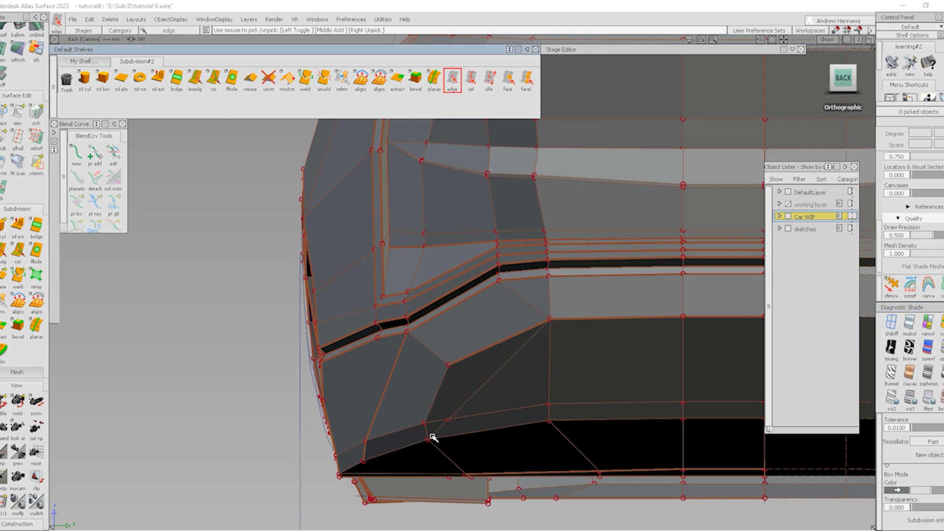
{"action": "scroll", "coordinate": [427, 439], "scroll_direction": "up", "scroll_amount": 1}
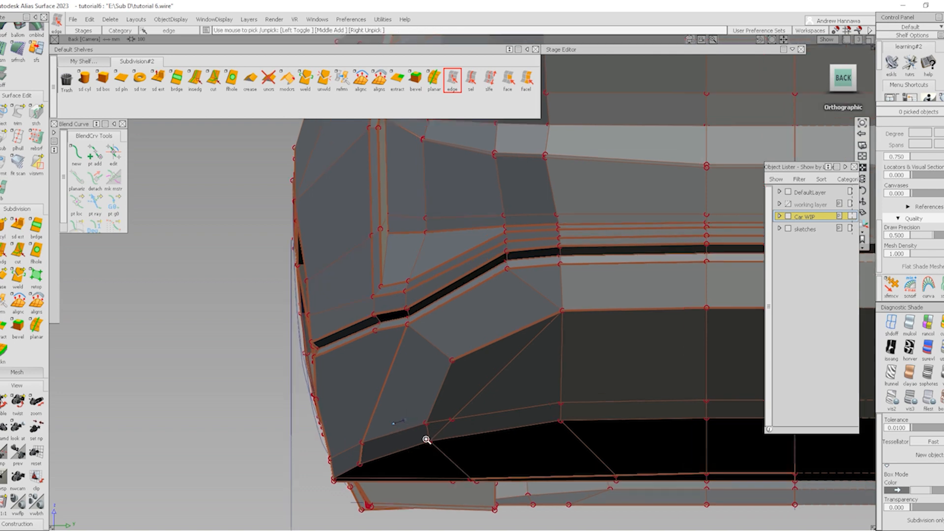
{"action": "scroll", "coordinate": [426, 439], "scroll_direction": "up", "scroll_amount": 1}
{"action": "left_click", "coordinate": [429, 431]}
{"action": "left_click_drag", "start_coordinate": [355, 445], "coordinate": [437, 438], "text": "alt+shift"}
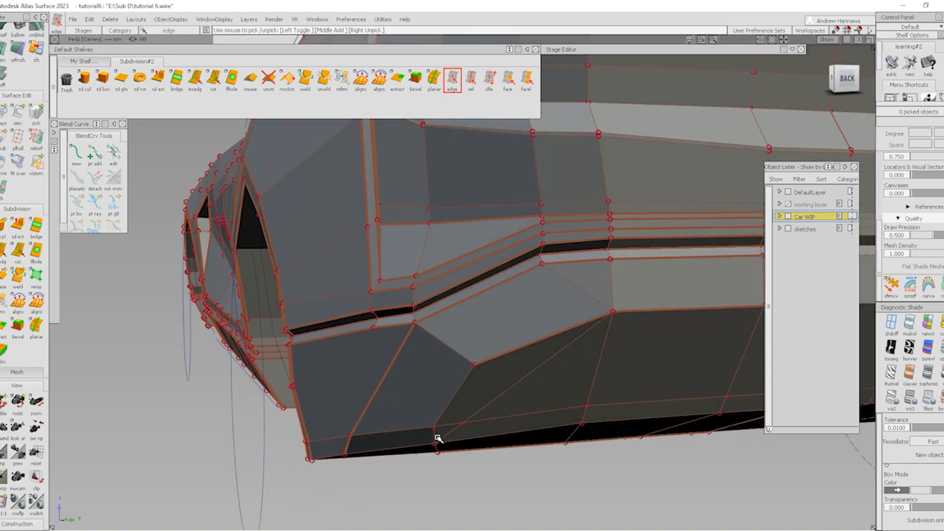
{"action": "left_click", "coordinate": [436, 437]}
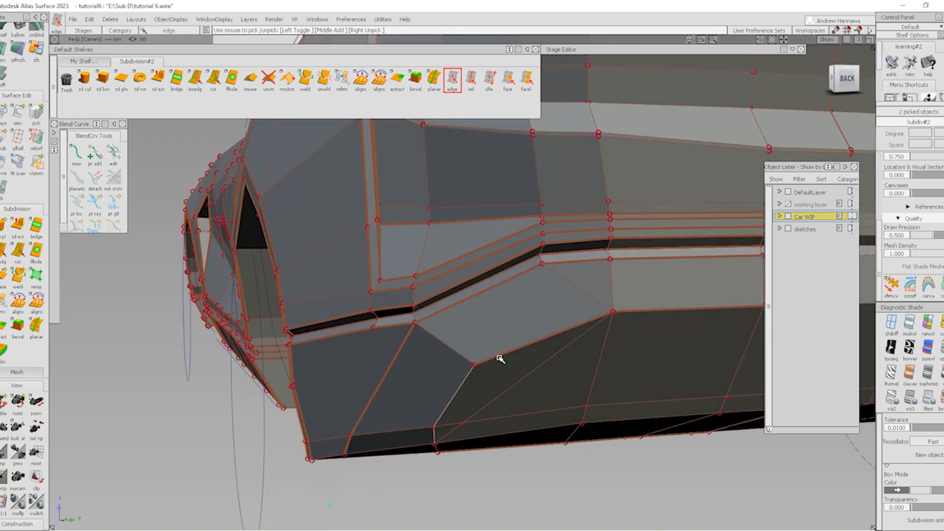
{"action": "key", "text": "Delete"}
{"action": "key", "text": "Return"}
Cut a second edge from the crease line vertex down to the bottom vertex
{"action": "left_click_drag", "start_coordinate": [633, 313], "coordinate": [556, 384], "text": "alt+shift"}
{"action": "right_click_drag", "start_coordinate": [556, 383], "coordinate": [529, 409], "text": "alt+shift"}
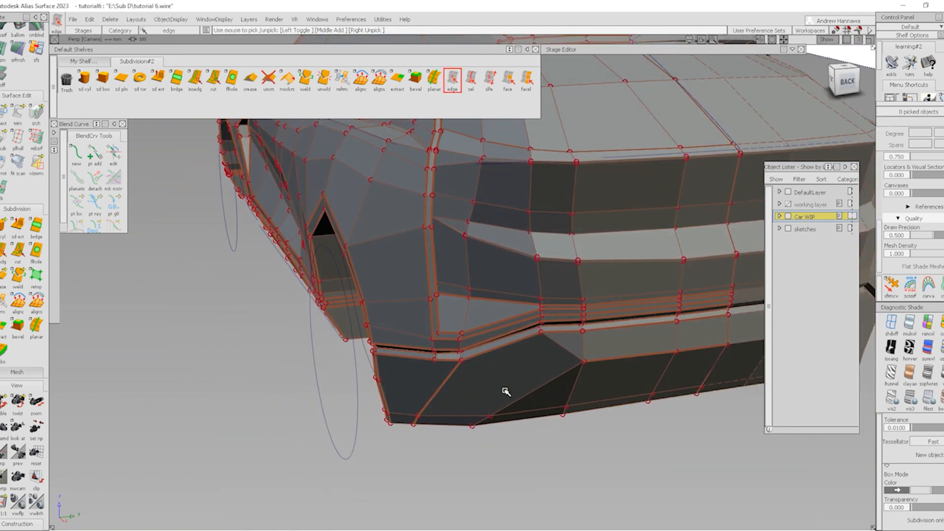
{"action": "left_click_drag", "start_coordinate": [492, 406], "coordinate": [472, 397], "text": "alt+shift"}
{"action": "middle_click_drag", "start_coordinate": [472, 397], "coordinate": [452, 396], "text": "alt+shift"}
{"action": "right_click_drag", "start_coordinate": [474, 371], "coordinate": [506, 382], "text": "alt+shift"}
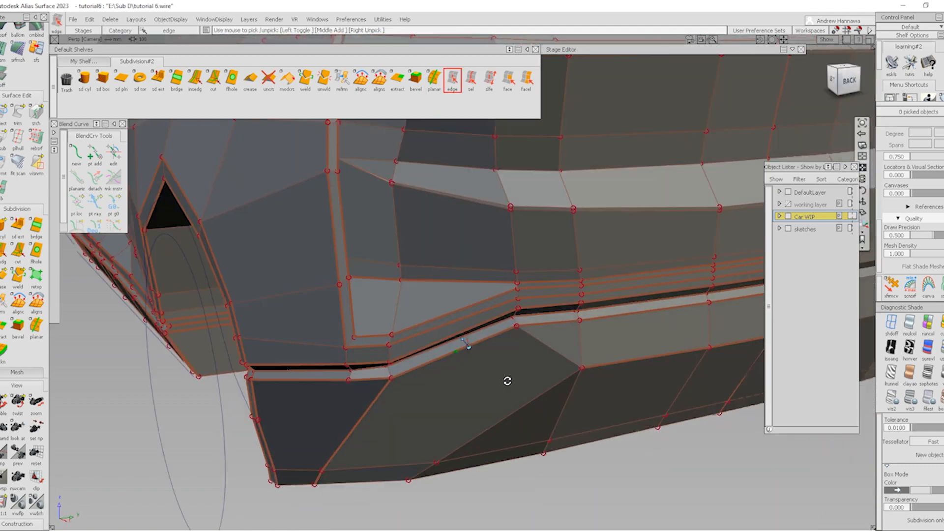
{"action": "left_click_drag", "start_coordinate": [506, 382], "coordinate": [489, 403], "text": "alt+shift"}
{"action": "middle_click_drag", "start_coordinate": [440, 412], "coordinate": [447, 396], "text": "alt+shift"}
{"action": "left_click_drag", "start_coordinate": [448, 397], "coordinate": [489, 394], "text": "alt+shift"}
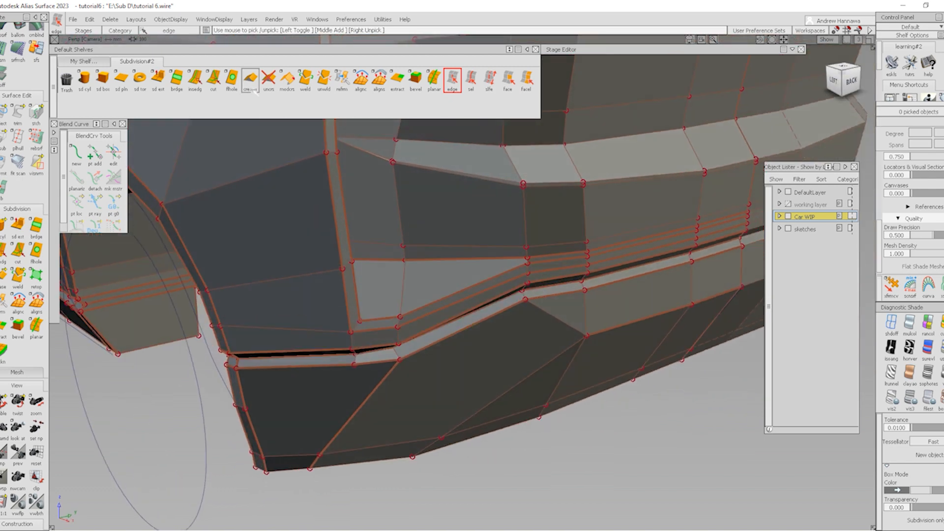
{"action": "left_click", "coordinate": [214, 79]}
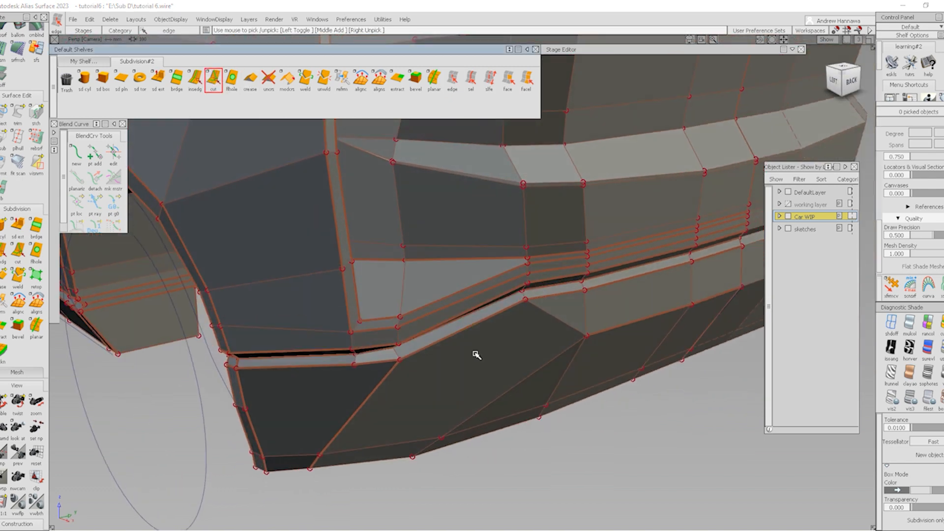
{"action": "left_click", "coordinate": [523, 301]}
{"action": "left_click", "coordinate": [315, 466]}
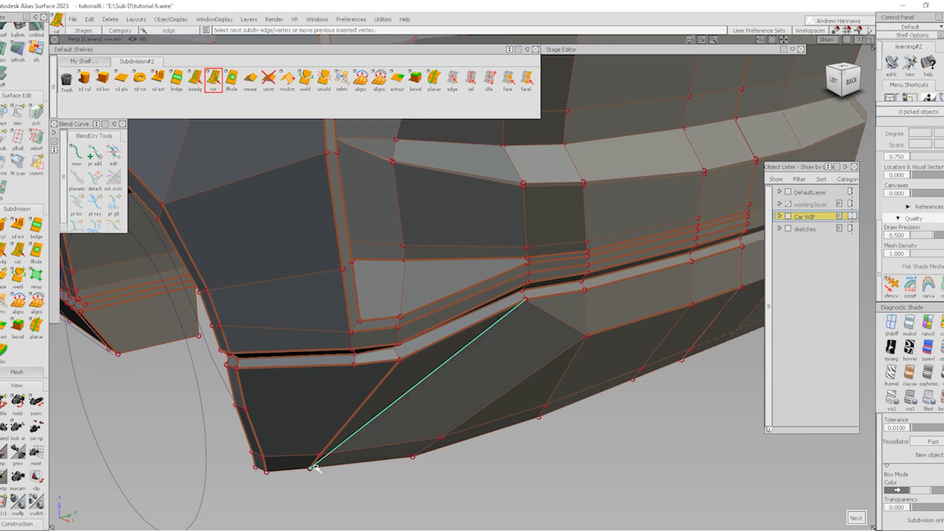
{"action": "left_click_drag", "start_coordinate": [411, 439], "coordinate": [293, 429], "text": "alt+shift"}
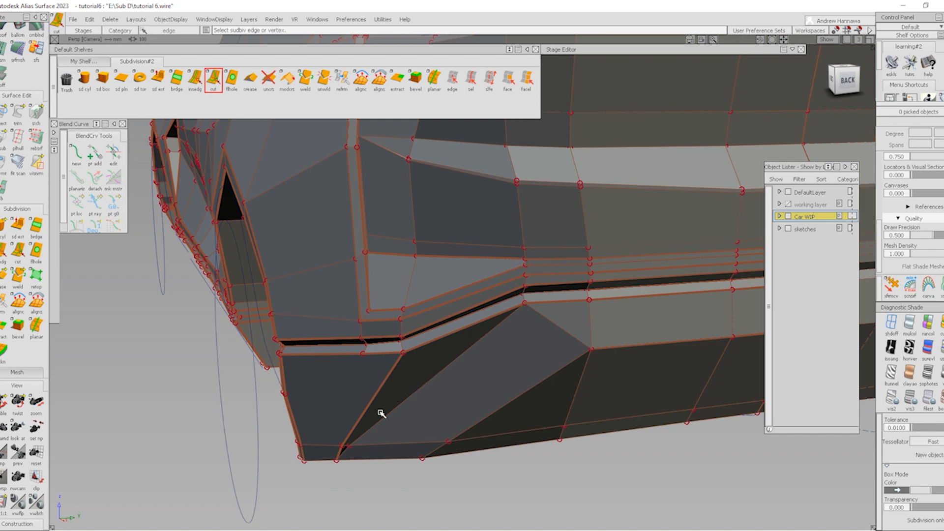
Pick the small triangular face and face f370, then delete both vent faces
{"action": "left_click", "coordinate": [507, 80]}
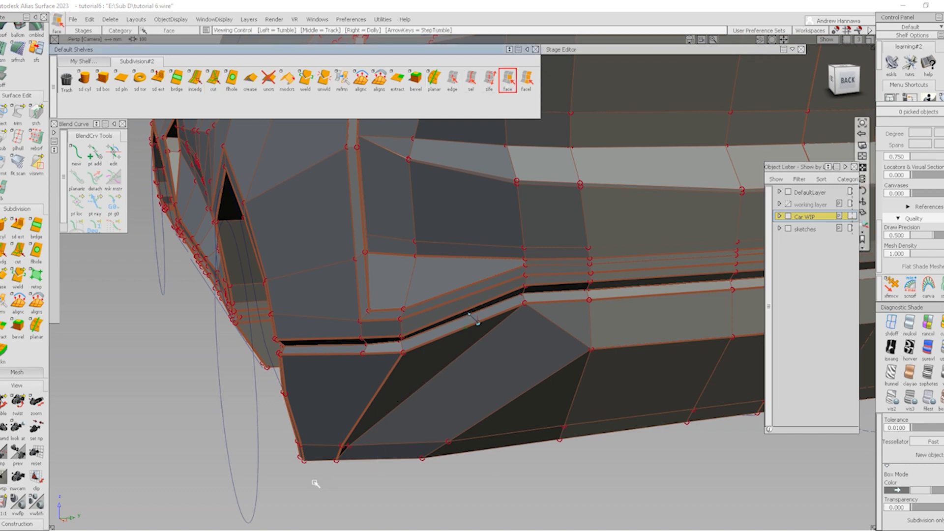
{"action": "scroll", "coordinate": [344, 453], "scroll_direction": "up", "scroll_amount": 5}
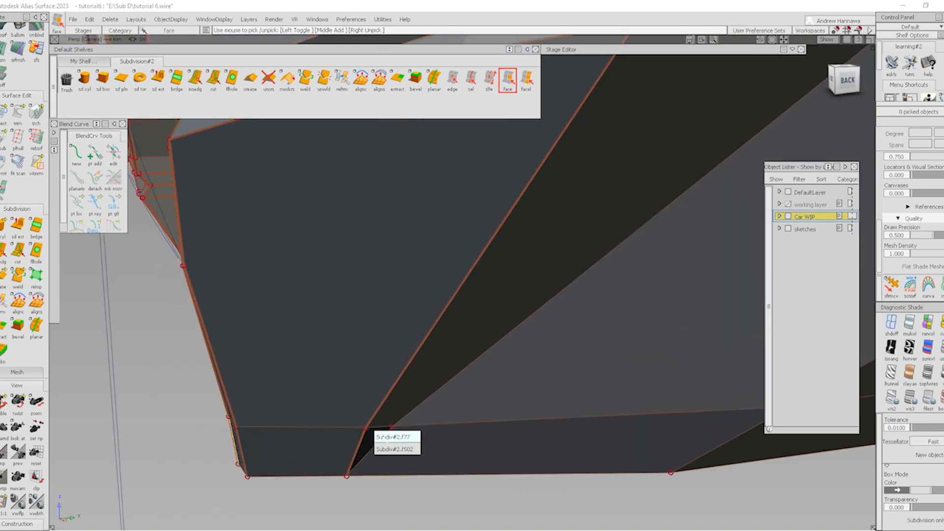
{"action": "left_click", "coordinate": [376, 439]}
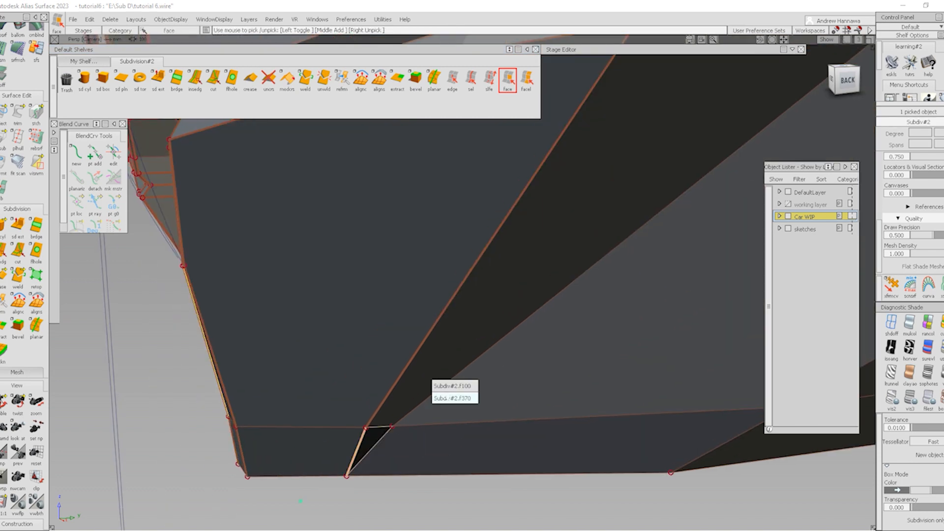
{"action": "left_click", "coordinate": [452, 398]}
{"action": "scroll", "coordinate": [534, 352], "scroll_direction": "down", "scroll_amount": 5}
{"action": "key", "text": "Delete"}
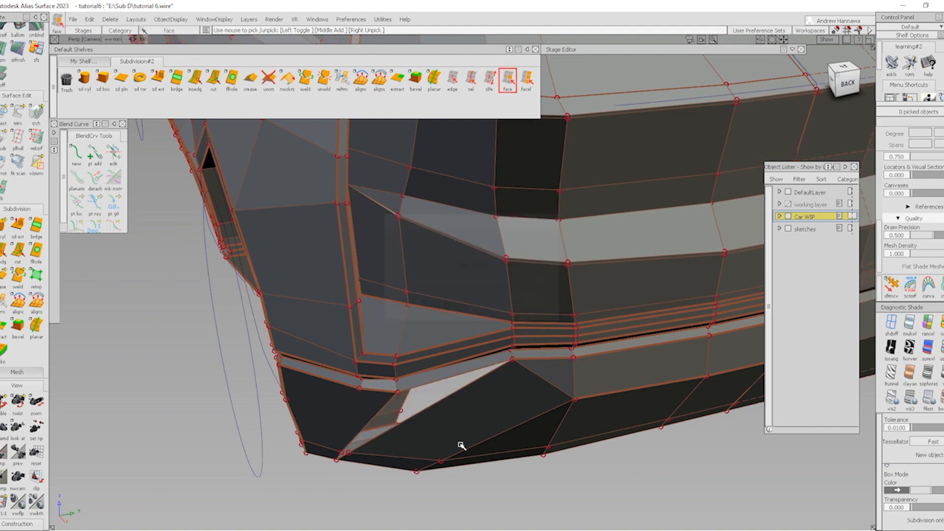
{"action": "left_click_drag", "start_coordinate": [462, 445], "coordinate": [537, 389], "text": "alt+shift"}
{"action": "middle_click_drag", "start_coordinate": [537, 388], "coordinate": [365, 379], "text": "alt+shift"}
{"action": "left_click_drag", "start_coordinate": [376, 360], "coordinate": [406, 373], "text": "alt+shift"}
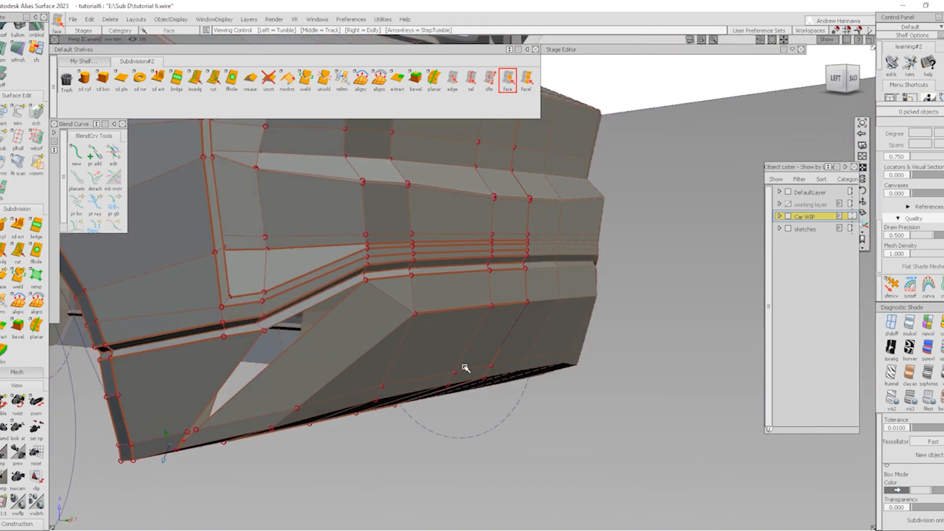
{"action": "left_click", "coordinate": [452, 78]}
{"action": "left_click_drag", "start_coordinate": [369, 275], "coordinate": [378, 376], "text": "alt+shift"}
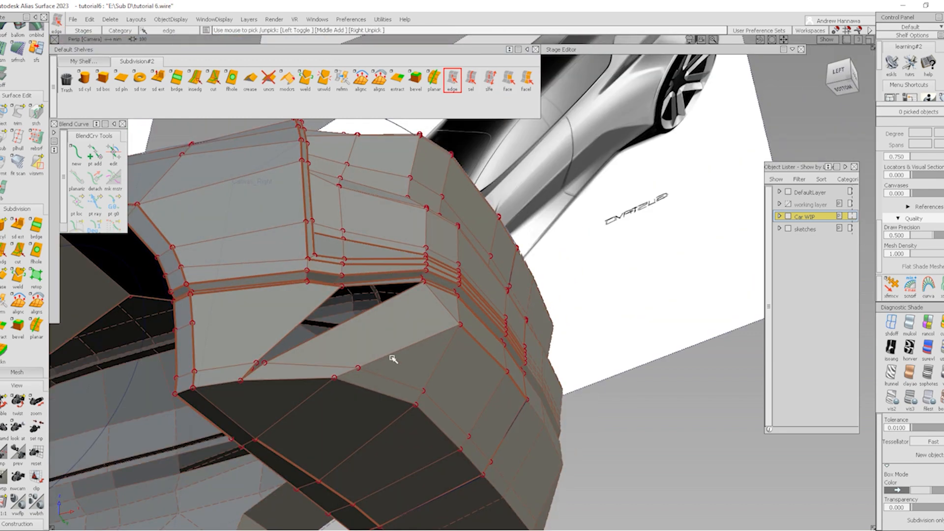
Crease the three vent border edges and preview them in smooth display
{"action": "left_click", "coordinate": [374, 369]}
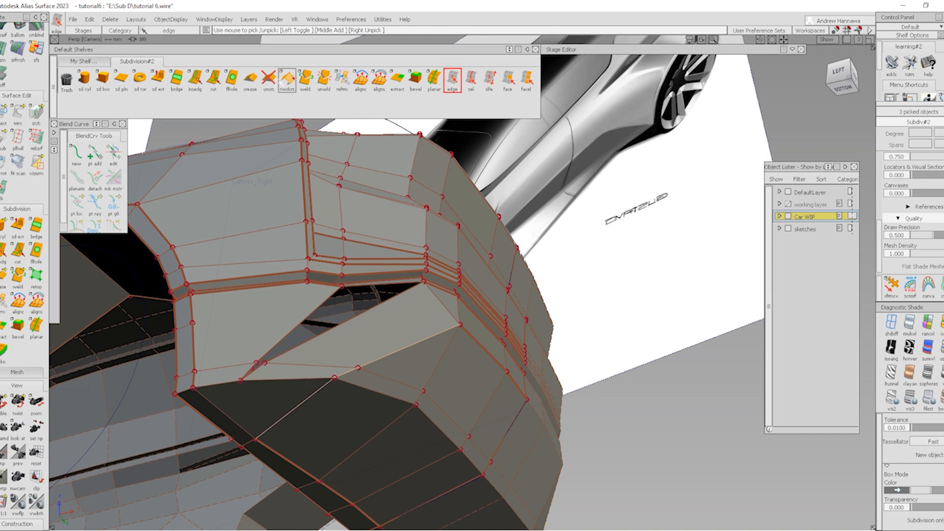
{"action": "left_click", "coordinate": [254, 81]}
{"action": "left_click_drag", "start_coordinate": [331, 376], "coordinate": [327, 399], "text": "ctrl+shift"}
{"action": "key", "text": "alt+b"}
{"action": "left_click_drag", "start_coordinate": [497, 376], "coordinate": [319, 444], "text": "alt+shift"}
{"action": "middle_click_drag", "start_coordinate": [336, 358], "coordinate": [374, 361], "text": "alt+shift"}
Inspect the creased vent with wireframe overlay, then return to cage display
{"action": "left_click", "coordinate": [363, 311], "text": "alt+shift"}
{"action": "left_click_drag", "start_coordinate": [376, 352], "coordinate": [331, 384], "text": "alt+shift"}
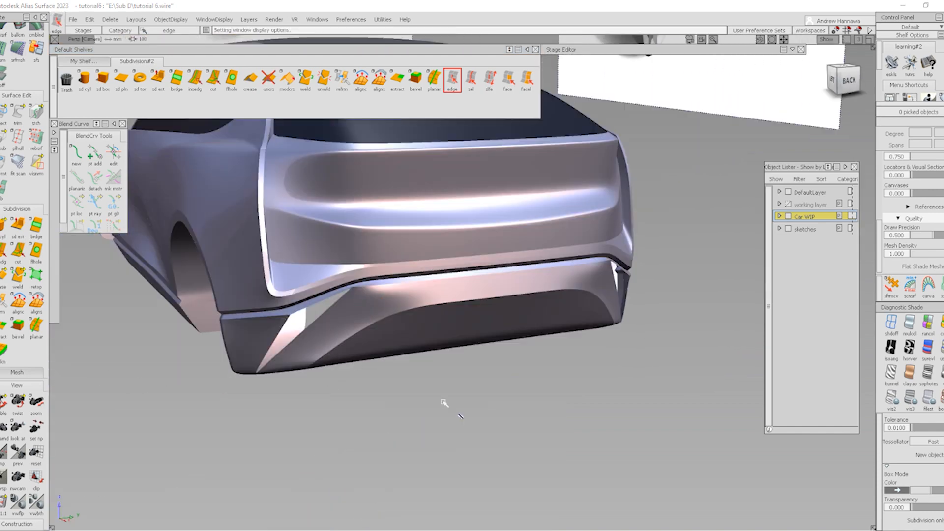
{"action": "key", "text": "alt+m"}
{"action": "left_click_drag", "start_coordinate": [342, 355], "coordinate": [339, 382], "text": "alt+shift"}
{"action": "key", "text": "alt+b"}
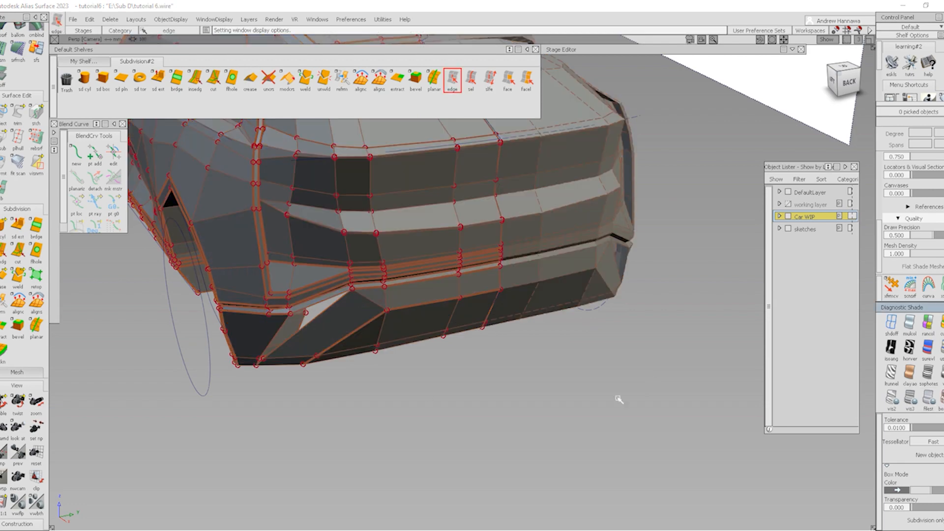
{"action": "left_click_drag", "start_coordinate": [398, 374], "coordinate": [450, 325], "text": "alt+shift"}
{"action": "left_click", "coordinate": [213, 77]}
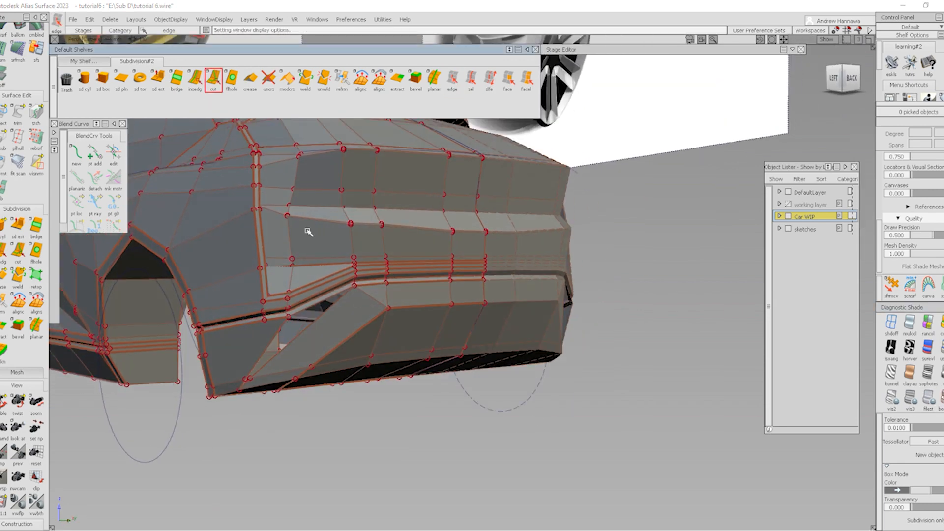
Delete the extra diagonal edge beside the vent
{"action": "mouse_move", "coordinate": [371, 281]}
{"action": "left_mouse_down", "text": "alt+shift"}
{"action": "mouse_move", "coordinate": [379, 343]}
{"action": "mouse_move", "coordinate": [497, 318]}
{"action": "mouse_move", "coordinate": [432, 275]}
{"action": "left_mouse_up", "text": "alt+shift"}
{"action": "left_click", "coordinate": [435, 251]}
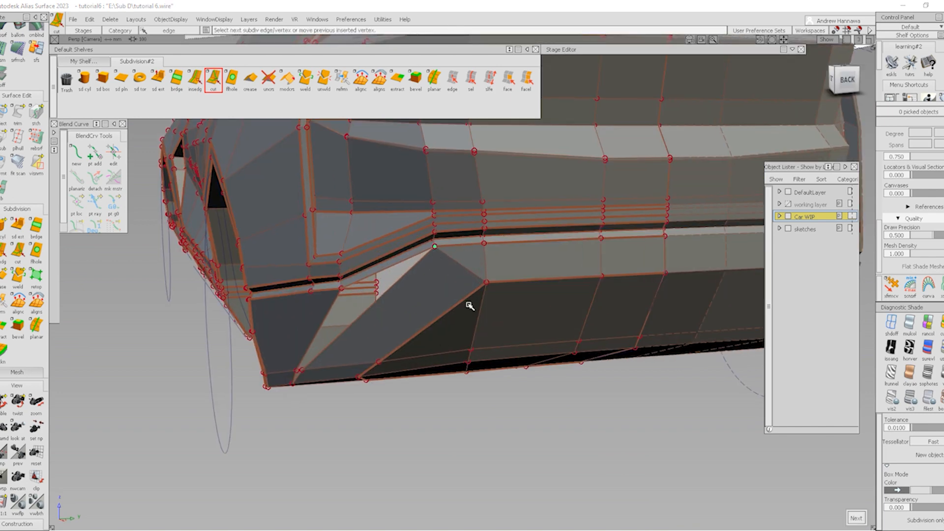
{"action": "left_click", "coordinate": [452, 78]}
{"action": "left_click", "coordinate": [475, 274]}
{"action": "key", "text": "Delete"}
Move the vent corner control point by -13.6 in Y
{"action": "left_click_drag", "start_coordinate": [475, 272], "coordinate": [422, 319], "text": "ctrl+shift"}
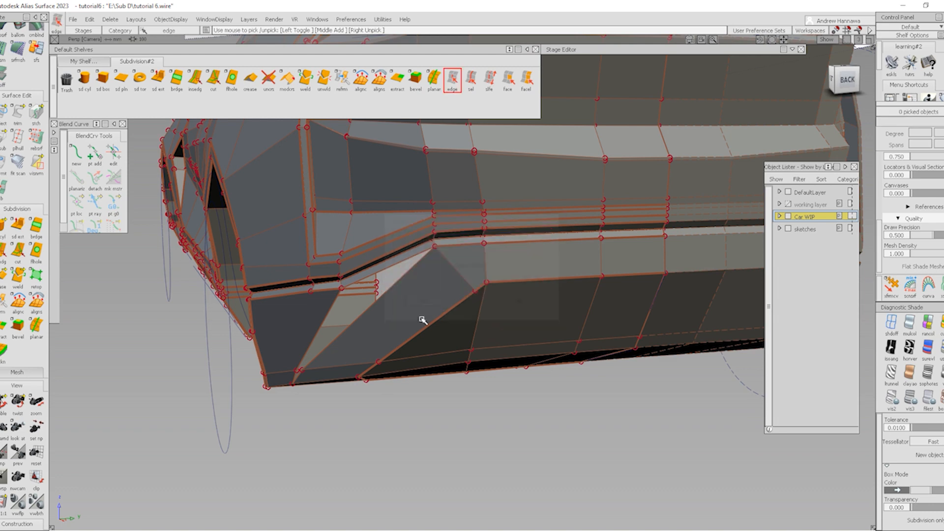
{"action": "left_click", "coordinate": [474, 293]}
{"action": "middle_click_drag", "start_coordinate": [478, 341], "coordinate": [445, 316], "text": "ctrl+shift"}
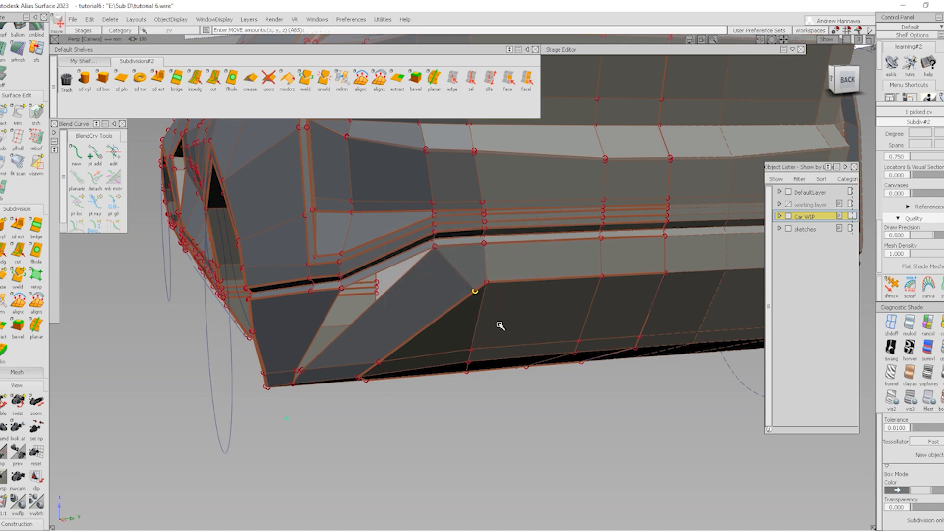
{"action": "middle_click_drag", "start_coordinate": [500, 326], "coordinate": [523, 303]}
{"action": "left_click_drag", "start_coordinate": [523, 302], "coordinate": [445, 298], "text": "alt+shift"}
{"action": "left_click_drag", "start_coordinate": [319, 338], "coordinate": [296, 355], "text": "ctrl+shift"}
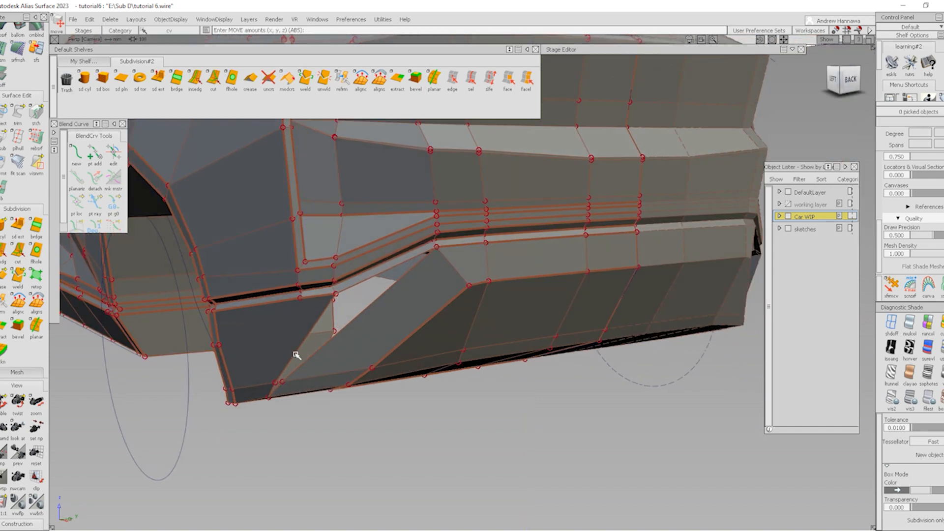
Check the reshaped vent in smooth shading from around the whole car
{"action": "key", "text": "3"}
{"action": "right_click_drag", "start_coordinate": [443, 311], "coordinate": [523, 397], "text": "ctrl+shift"}
{"action": "mouse_move", "coordinate": [528, 391]}
{"action": "left_mouse_down", "text": "alt+shift"}
{"action": "mouse_move", "coordinate": [552, 358]}
{"action": "mouse_move", "coordinate": [607, 360]}
{"action": "left_mouse_up", "text": "alt+shift"}
{"action": "scroll", "coordinate": [528, 283], "scroll_direction": "down", "scroll_amount": 3}
{"action": "mouse_move", "coordinate": [525, 284]}
{"action": "left_mouse_down", "text": "alt+shift"}
{"action": "mouse_move", "coordinate": [411, 352]}
{"action": "mouse_move", "coordinate": [404, 416]}
{"action": "left_mouse_up", "text": "alt+shift"}
{"action": "right_click_drag", "start_coordinate": [405, 415], "coordinate": [375, 385], "text": "alt+shift"}
{"action": "left_click_drag", "start_coordinate": [375, 385], "coordinate": [404, 356], "text": "alt+shift"}
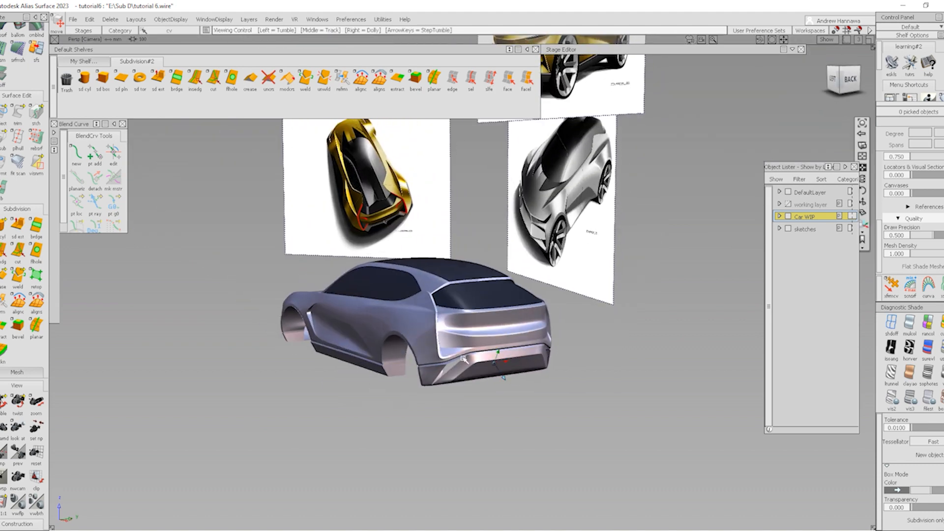
In Left view, box-pick the four vent-top CVs and raise them 34.68 in Z
{"action": "scroll", "coordinate": [459, 375], "scroll_direction": "up", "scroll_amount": 5}
{"action": "left_click_drag", "start_coordinate": [453, 390], "coordinate": [744, 199], "text": "alt+shift"}
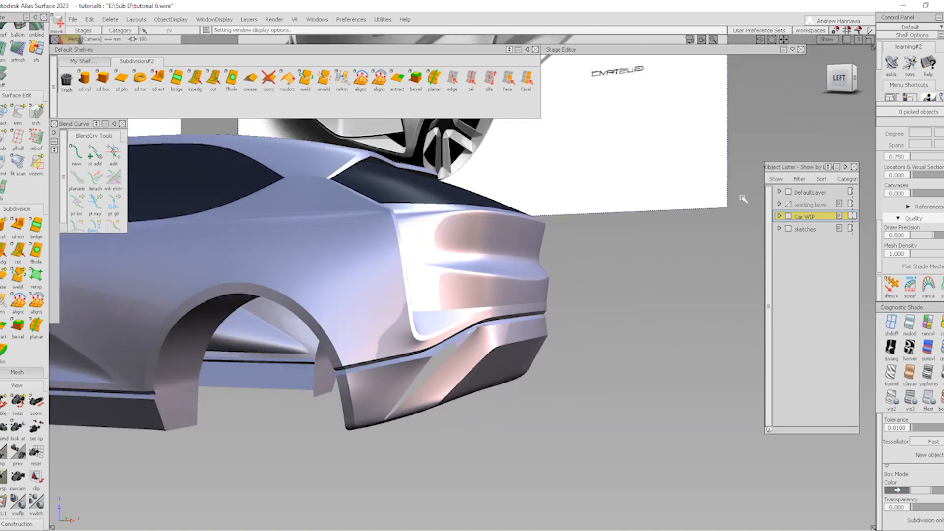
{"action": "left_click", "coordinate": [840, 78]}
{"action": "right_click_drag", "start_coordinate": [515, 395], "coordinate": [632, 406], "text": "alt+shift"}
{"action": "right_click_drag", "start_coordinate": [633, 407], "coordinate": [541, 322], "text": "ctrl+shift"}
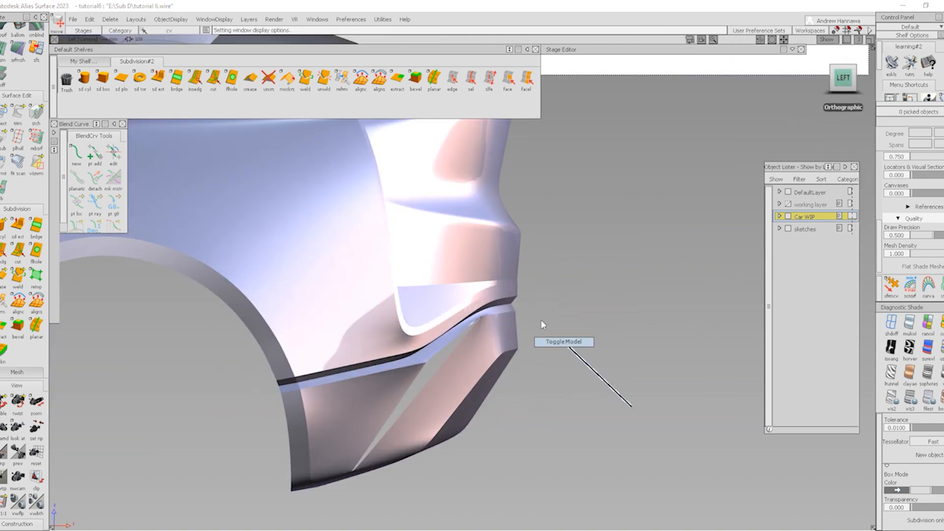
{"action": "mouse_move", "coordinate": [474, 344]}
{"action": "left_mouse_down", "text": "ctrl+shift"}
{"action": "mouse_move", "coordinate": [506, 342]}
{"action": "mouse_move", "coordinate": [552, 381]}
{"action": "left_mouse_up", "text": "ctrl+shift"}
{"action": "middle_click_drag", "start_coordinate": [551, 440], "coordinate": [551, 393], "text": "ctrl+shift"}
{"action": "mouse_move", "coordinate": [565, 402]}
{"action": "right_mouse_down"}
{"action": "mouse_move", "coordinate": [566, 388]}
{"action": "mouse_move", "coordinate": [580, 386]}
{"action": "mouse_move", "coordinate": [577, 414]}
{"action": "right_mouse_up"}
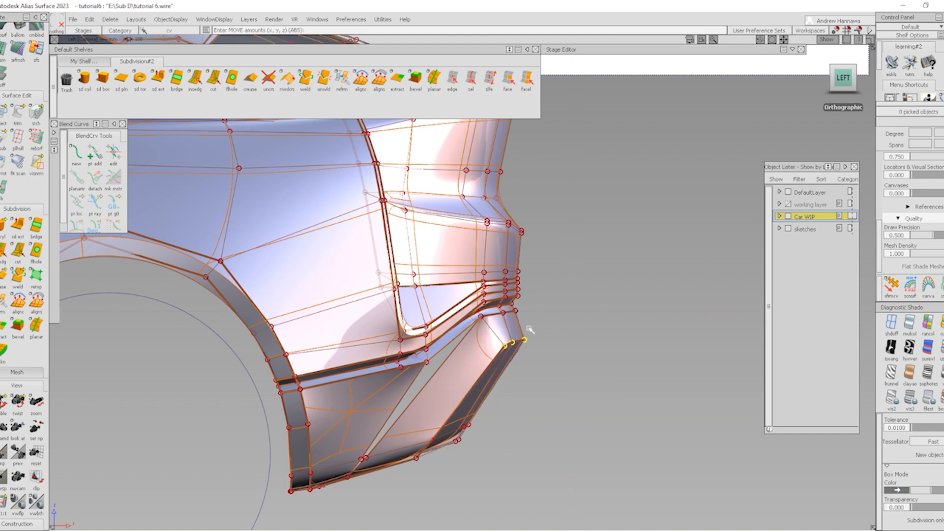
Check the raised vent from the Back view and a rear-left perspective
{"action": "left_click_drag", "start_coordinate": [635, 378], "coordinate": [556, 383], "text": "alt+shift"}
{"action": "left_click_drag", "start_coordinate": [551, 366], "coordinate": [405, 373], "text": "alt+shift"}
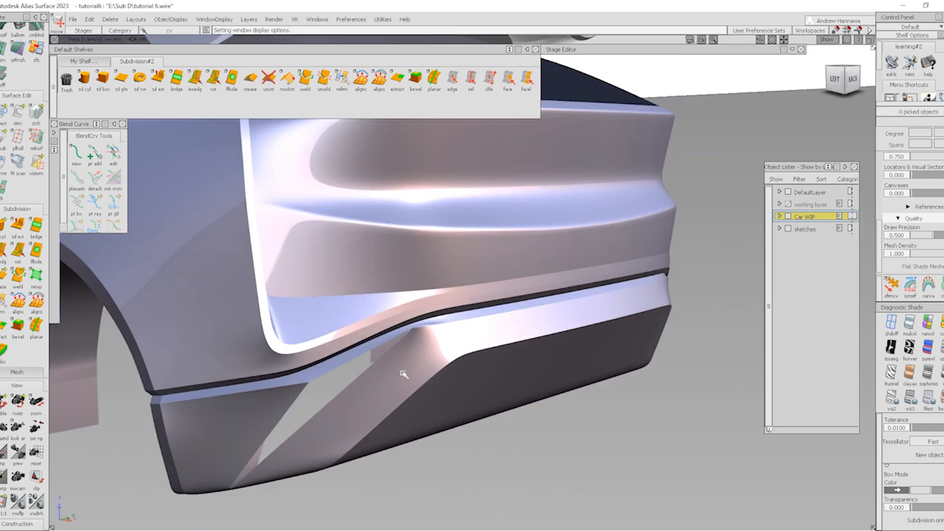
{"action": "right_click_drag", "start_coordinate": [405, 373], "coordinate": [394, 379], "text": "alt+shift"}
{"action": "mouse_move", "coordinate": [394, 380]}
{"action": "left_mouse_down", "text": "alt+shift"}
{"action": "mouse_move", "coordinate": [445, 363]}
{"action": "mouse_move", "coordinate": [477, 382]}
{"action": "left_mouse_up", "text": "alt+shift"}
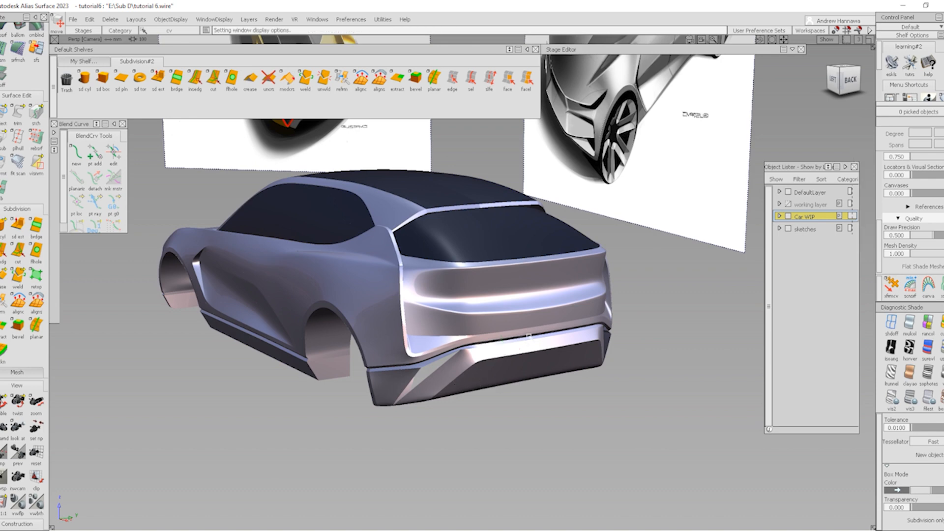
{"action": "left_click", "coordinate": [850, 80]}
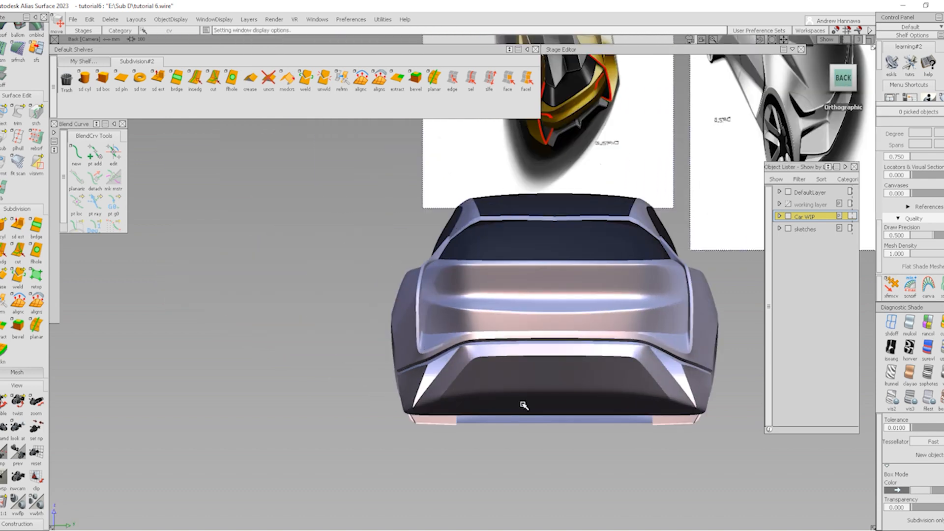
{"action": "right_click_drag", "start_coordinate": [523, 405], "coordinate": [447, 375], "text": "ctrl+shift"}
{"action": "left_click_drag", "start_coordinate": [446, 375], "coordinate": [532, 399], "text": "alt+shift"}
{"action": "right_click_drag", "start_coordinate": [533, 400], "coordinate": [494, 408], "text": "alt+shift"}
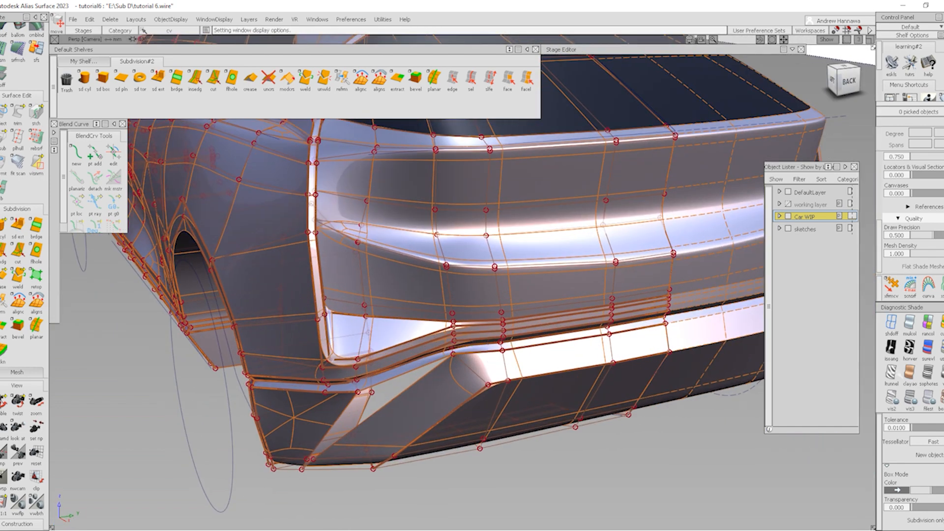
With shading off, marquee-pick the 28 control points along the bumper band
{"action": "left_click", "coordinate": [892, 324]}
{"action": "left_click_drag", "start_coordinate": [514, 352], "coordinate": [459, 362], "text": "alt+shift"}
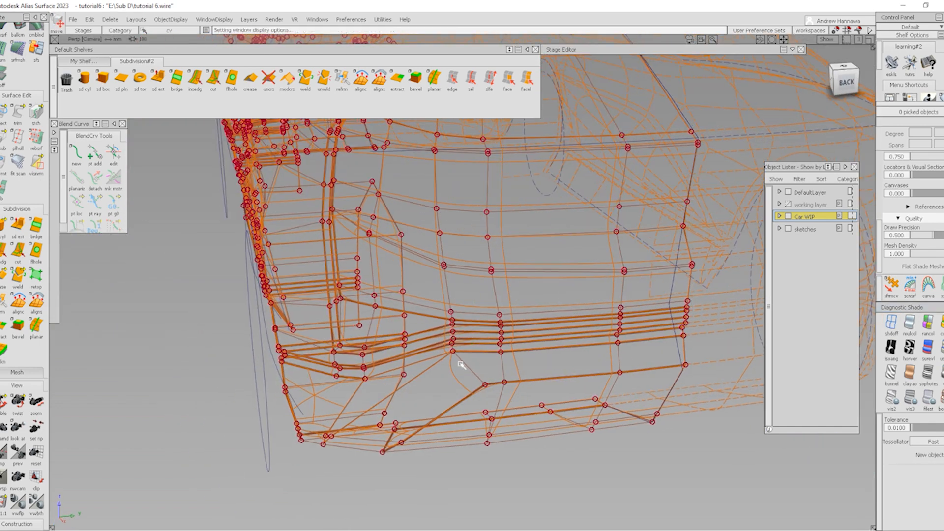
{"action": "left_click_drag", "start_coordinate": [698, 344], "coordinate": [698, 343]}
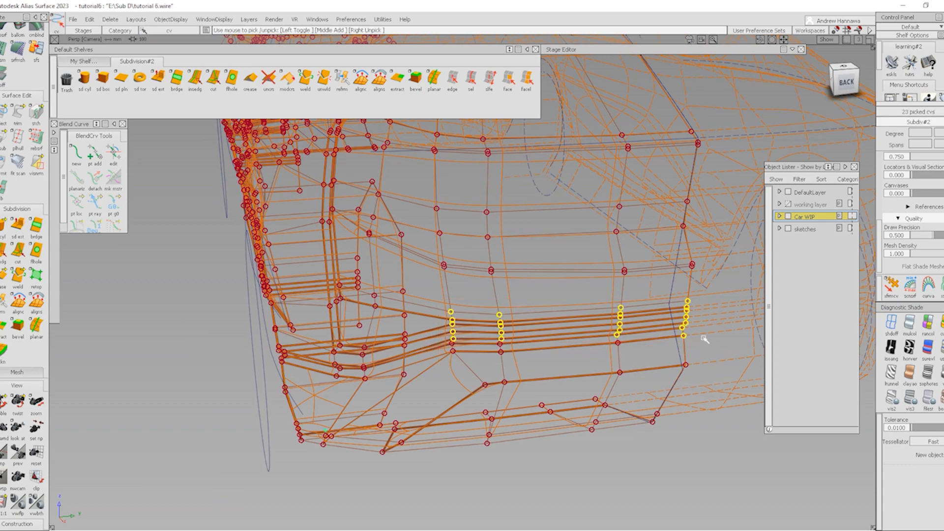
{"action": "left_click_drag", "start_coordinate": [485, 274], "coordinate": [246, 213], "text": "alt+shift"}
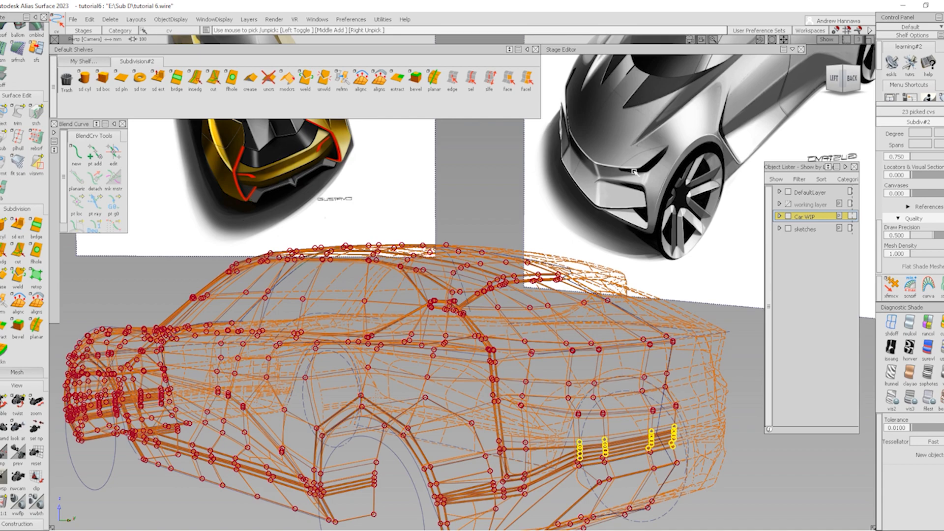
{"action": "left_click", "coordinate": [855, 75]}
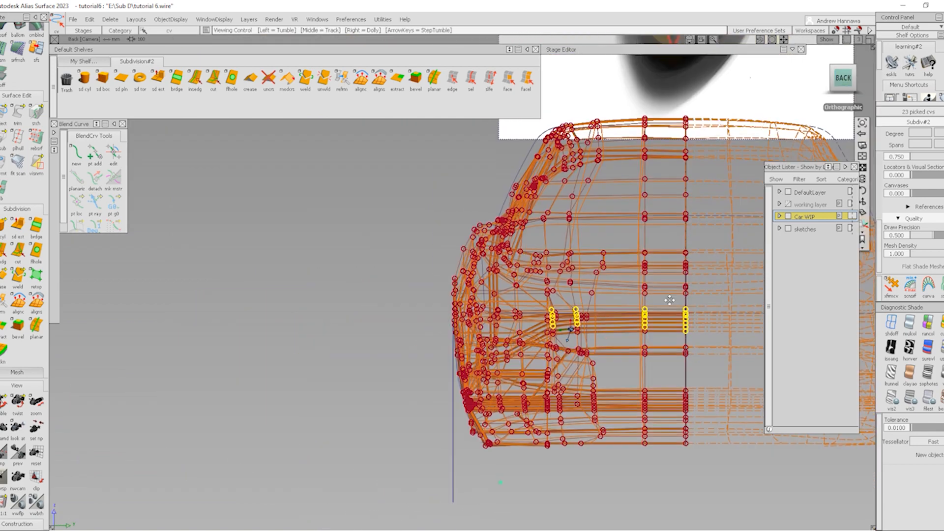
{"action": "left_click_drag", "start_coordinate": [542, 334], "coordinate": [593, 369], "text": "alt+shift"}
{"action": "right_click_drag", "start_coordinate": [591, 397], "coordinate": [610, 367], "text": "alt+shift"}
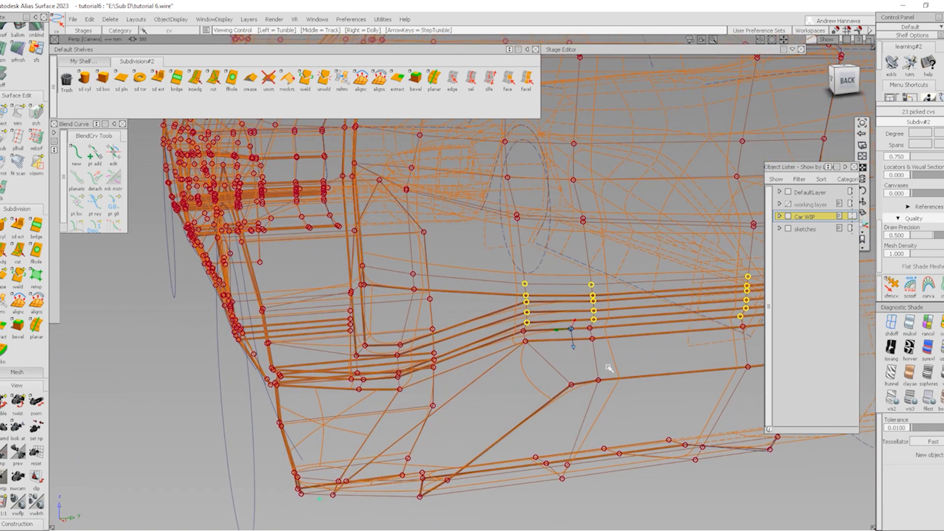
{"action": "middle_click_drag", "start_coordinate": [671, 353], "coordinate": [506, 372], "text": "alt+shift"}
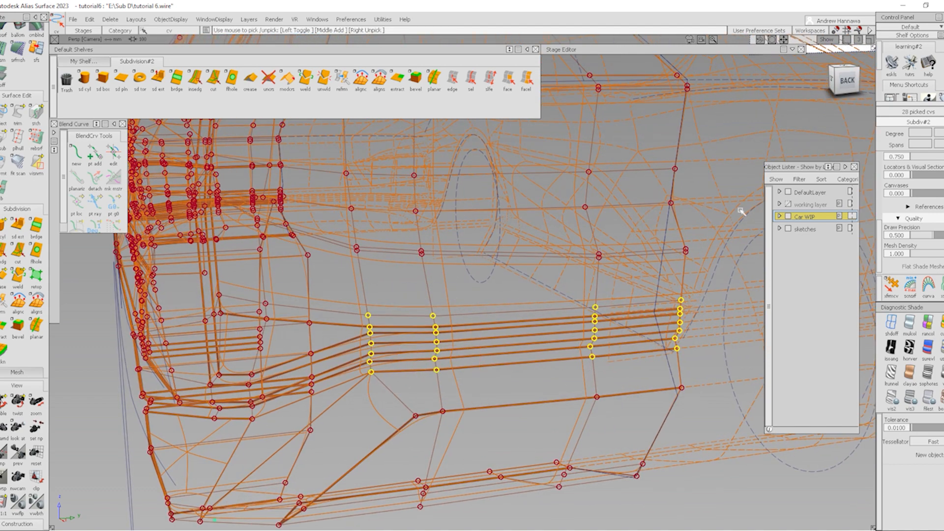
From the Back view, raise the 28 picked points about 38.53 in Z
{"action": "left_click", "coordinate": [846, 80]}
{"action": "middle_click_drag", "start_coordinate": [539, 311], "coordinate": [548, 308], "text": "ctrl+shift"}
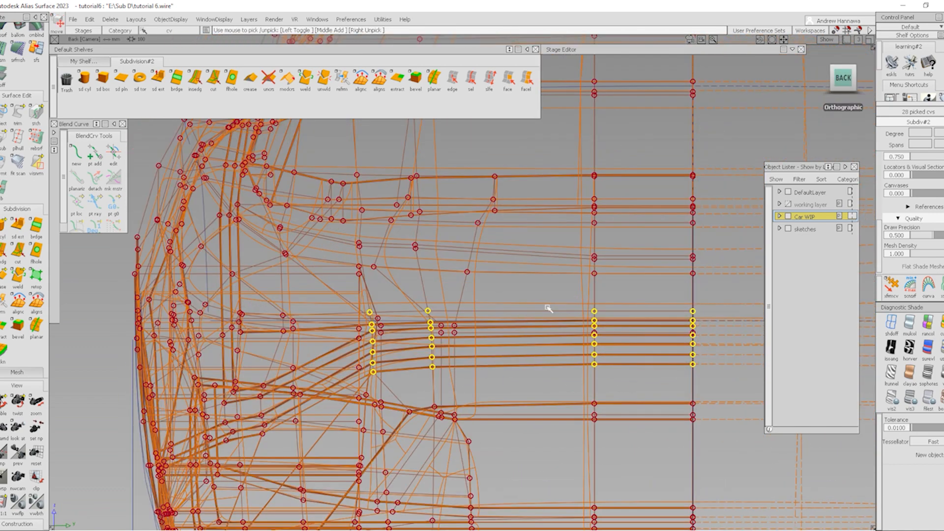
{"action": "right_click_drag", "start_coordinate": [548, 308], "coordinate": [583, 419], "text": "alt+shift"}
{"action": "middle_click_drag", "start_coordinate": [626, 420], "coordinate": [410, 361], "text": "alt+shift"}
{"action": "right_click_drag", "start_coordinate": [672, 393], "coordinate": [671, 375]}
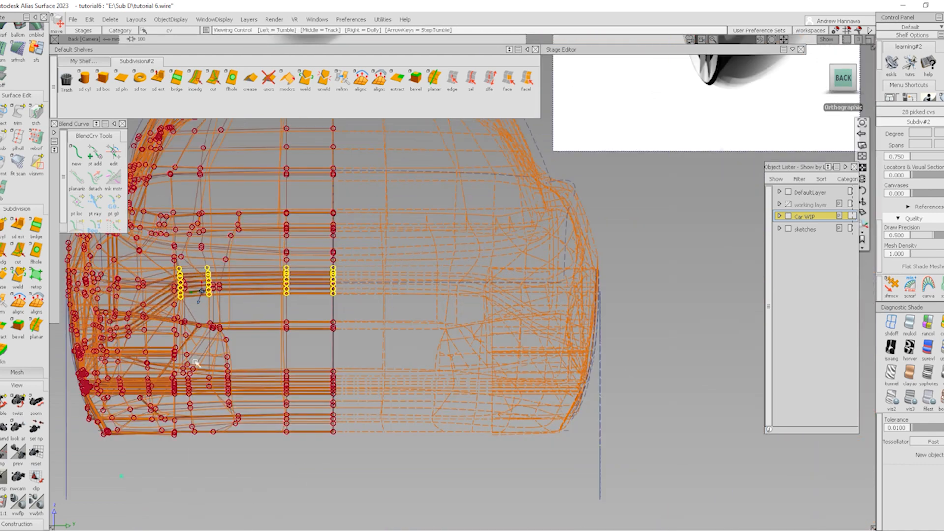
{"action": "left_click_drag", "start_coordinate": [671, 376], "coordinate": [369, 368], "text": "alt+shift"}
{"action": "middle_click_drag", "start_coordinate": [317, 349], "coordinate": [379, 443], "text": "alt+shift"}
{"action": "right_click_drag", "start_coordinate": [378, 443], "coordinate": [412, 416], "text": "alt+shift"}
Turn shading back on and raise five box-picked bumper control points in Z
{"action": "key", "text": "5"}
{"action": "right_click_drag", "start_coordinate": [337, 399], "coordinate": [352, 396], "text": "alt+shift"}
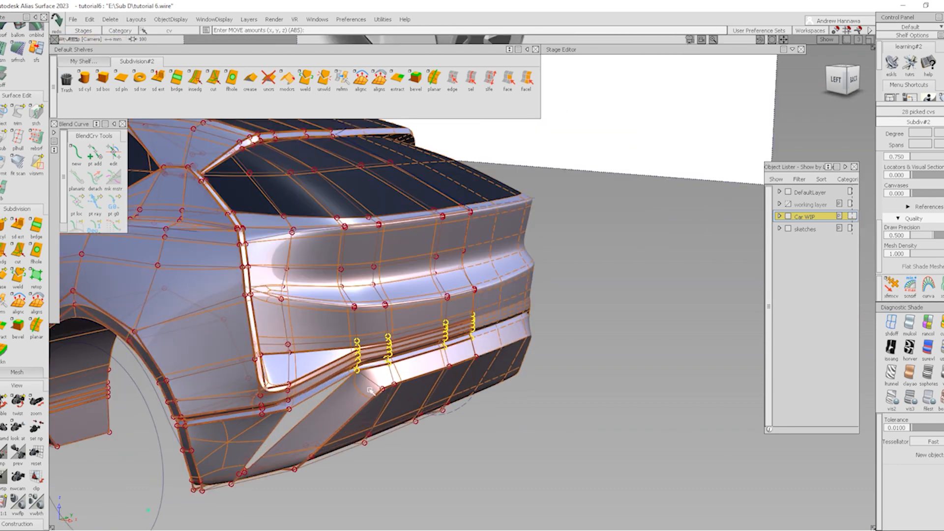
{"action": "left_click_drag", "start_coordinate": [295, 456], "coordinate": [294, 413], "text": "ctrl+shift"}
{"action": "mouse_move", "coordinate": [294, 413]}
{"action": "left_mouse_down", "text": "ctrl+shift"}
{"action": "mouse_move", "coordinate": [293, 390]}
{"action": "mouse_move", "coordinate": [311, 430]}
{"action": "mouse_move", "coordinate": [300, 424]}
{"action": "left_mouse_up", "text": "ctrl+shift"}
{"action": "middle_click_drag", "start_coordinate": [313, 462], "coordinate": [313, 412], "text": "ctrl+shift"}
{"action": "right_click_drag", "start_coordinate": [315, 415], "coordinate": [318, 410]}
{"action": "left_click_drag", "start_coordinate": [327, 486], "coordinate": [326, 426], "text": "ctrl+shift"}
Hide and then re-show curves and control points while tumbling around the car's rear
{"action": "right_click_drag", "start_coordinate": [315, 396], "coordinate": [331, 394], "text": "alt+shift"}
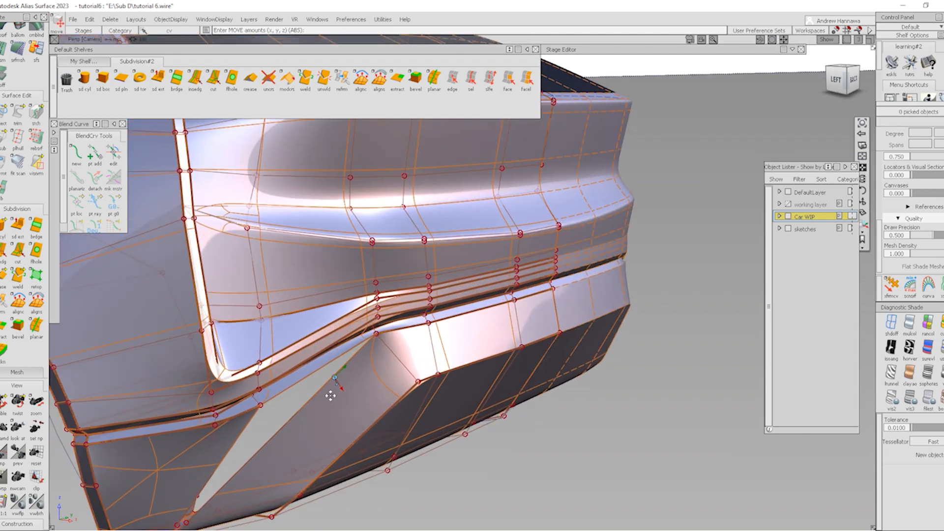
{"action": "middle_click_drag", "start_coordinate": [331, 394], "coordinate": [410, 298], "text": "alt+shift"}
{"action": "left_click_drag", "start_coordinate": [315, 425], "coordinate": [339, 320], "text": "ctrl+shift"}
{"action": "right_click_drag", "start_coordinate": [474, 367], "coordinate": [392, 281], "text": "ctrl+shift"}
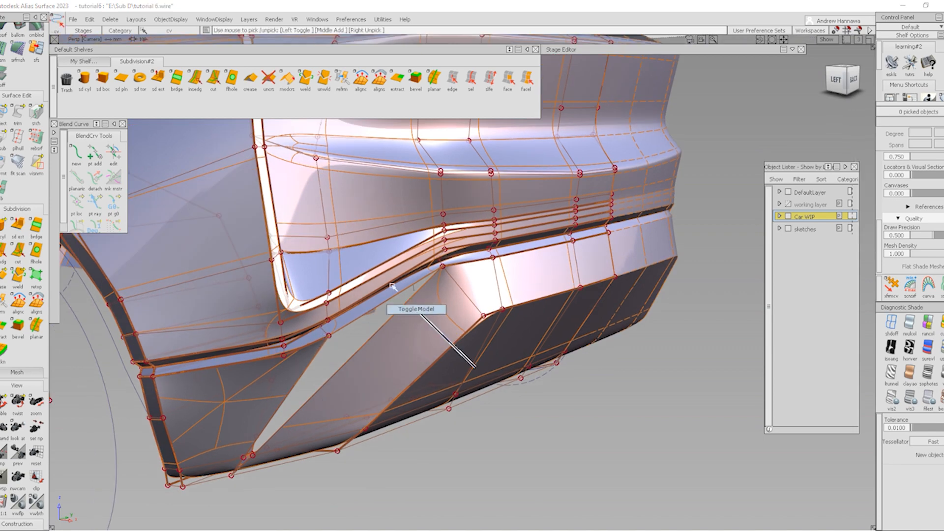
{"action": "right_click_drag", "start_coordinate": [418, 344], "coordinate": [369, 352], "text": "alt+shift"}
{"action": "left_click_drag", "start_coordinate": [369, 352], "coordinate": [358, 394], "text": "alt+shift"}
{"action": "right_click_drag", "start_coordinate": [391, 393], "coordinate": [331, 317], "text": "ctrl+shift"}
{"action": "right_click_drag", "start_coordinate": [345, 371], "coordinate": [365, 367], "text": "alt+shift"}
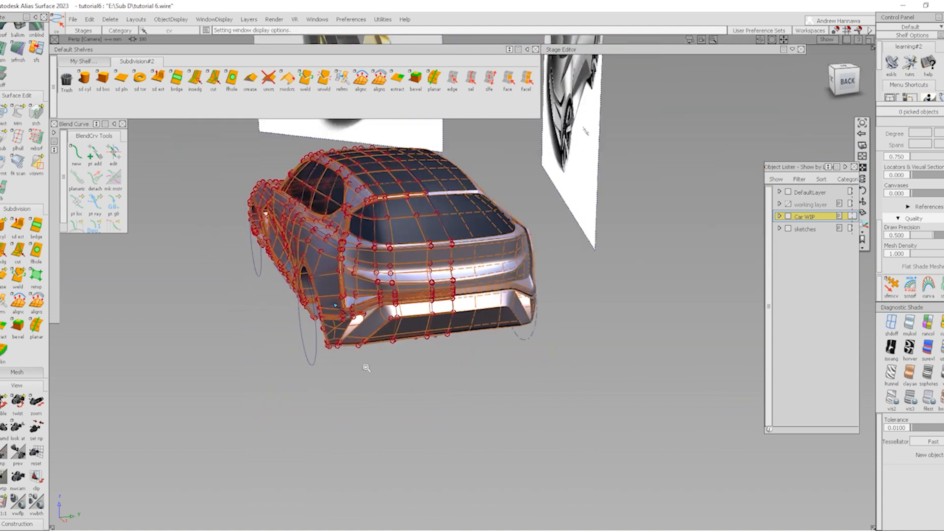
{"action": "mouse_move", "coordinate": [437, 384]}
{"action": "middle_mouse_down", "text": "alt+shift"}
{"action": "mouse_move", "coordinate": [493, 474]}
{"action": "mouse_move", "coordinate": [491, 515]}
{"action": "mouse_move", "coordinate": [523, 457]}
{"action": "mouse_move", "coordinate": [515, 466]}
{"action": "middle_mouse_up", "text": "alt+shift"}
Preview the smooth surface at the rear bumper corner, then switch the car to faceted box display
{"action": "right_click_drag", "start_coordinate": [361, 468], "coordinate": [435, 460], "text": "alt+shift"}
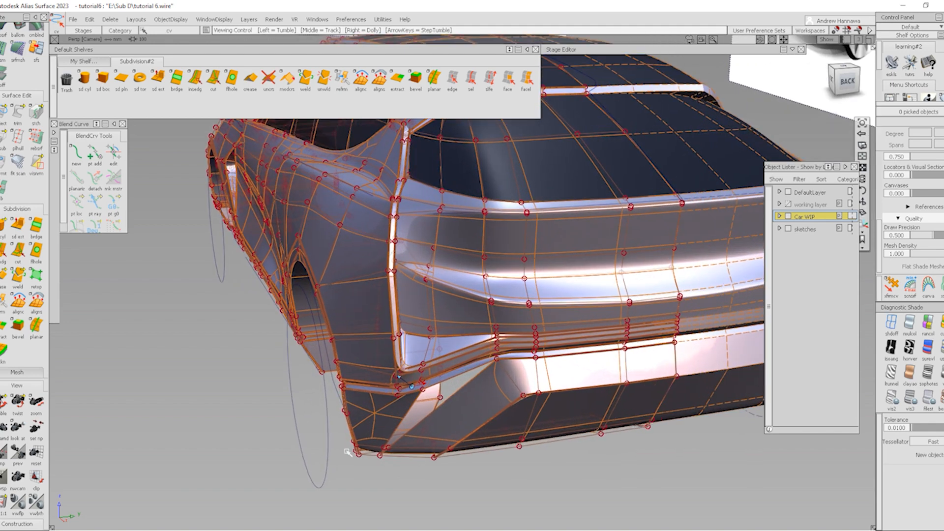
{"action": "mouse_move", "coordinate": [348, 453]}
{"action": "left_mouse_down", "text": "alt+shift"}
{"action": "mouse_move", "coordinate": [379, 430]}
{"action": "mouse_move", "coordinate": [353, 433]}
{"action": "left_mouse_up", "text": "alt+shift"}
{"action": "mouse_move", "coordinate": [458, 425]}
{"action": "right_mouse_down", "text": "alt+shift"}
{"action": "mouse_move", "coordinate": [418, 424]}
{"action": "mouse_move", "coordinate": [437, 406]}
{"action": "right_mouse_up", "text": "alt+shift"}
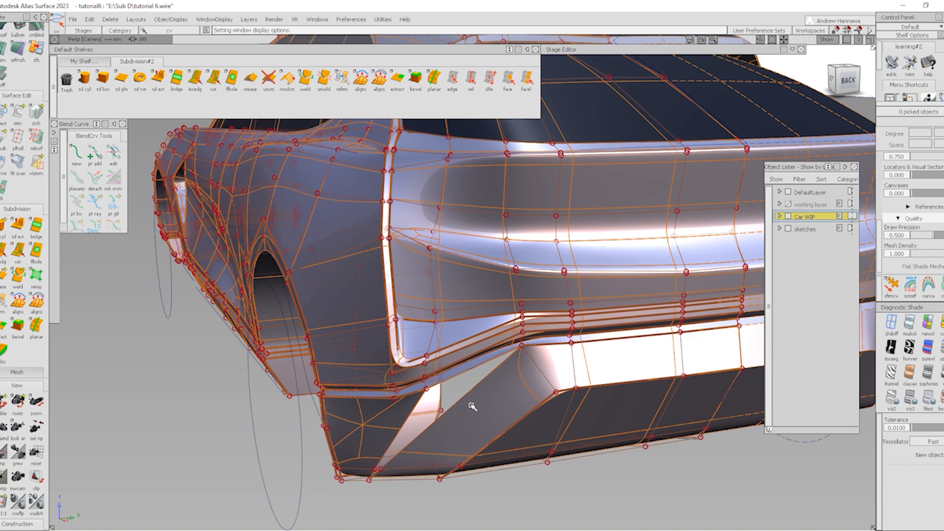
{"action": "right_click_drag", "start_coordinate": [426, 410], "coordinate": [440, 402], "text": "alt+shift"}
{"action": "middle_click_drag", "start_coordinate": [439, 401], "coordinate": [447, 373], "text": "alt+shift"}
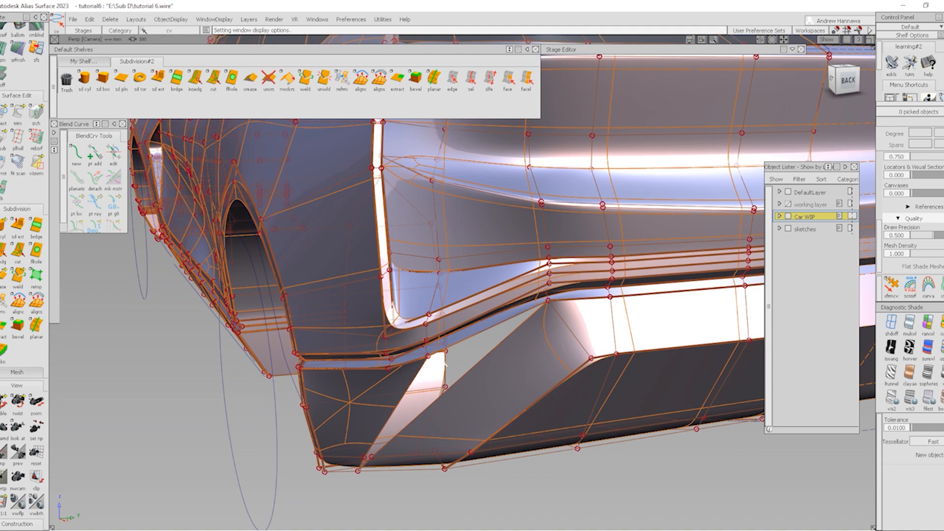
{"action": "left_click_drag", "start_coordinate": [445, 358], "coordinate": [603, 416], "text": "alt+shift"}
{"action": "key", "text": "alt+m"}
{"action": "right_click_drag", "start_coordinate": [512, 346], "coordinate": [522, 347], "text": "alt+shift"}
{"action": "left_click_drag", "start_coordinate": [521, 347], "coordinate": [451, 375], "text": "alt+shift"}
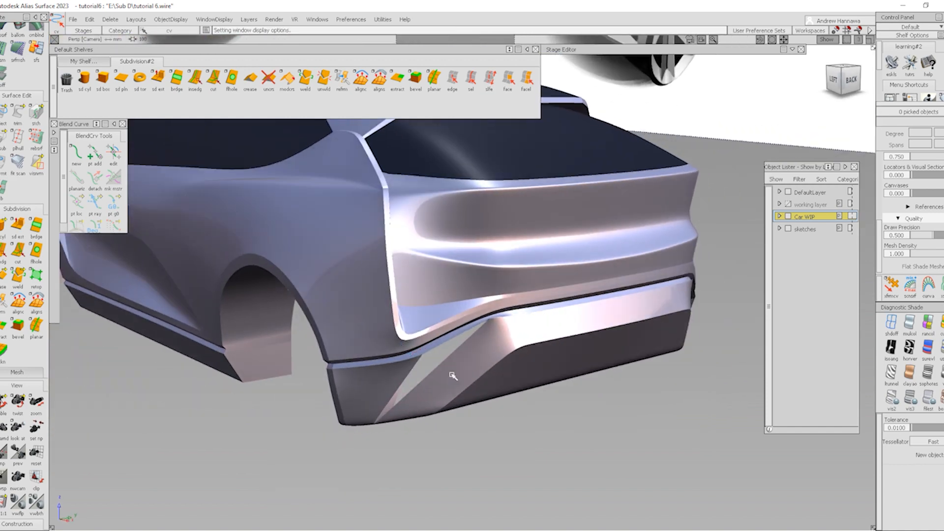
{"action": "key", "text": "alt+m"}
{"action": "left_click", "coordinate": [940, 400]}
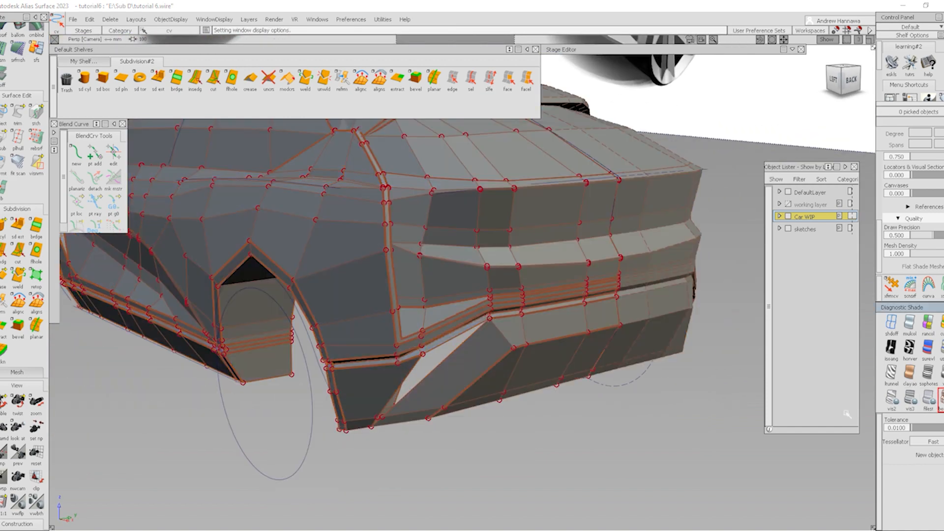
Start an edge cut on the lower bumper face and frame the vent area
{"action": "right_click_drag", "start_coordinate": [367, 412], "coordinate": [405, 412], "text": "alt+shift"}
{"action": "mouse_move", "coordinate": [404, 412]}
{"action": "left_mouse_down", "text": "alt+shift"}
{"action": "mouse_move", "coordinate": [482, 351]}
{"action": "mouse_move", "coordinate": [446, 386]}
{"action": "left_mouse_up", "text": "alt+shift"}
{"action": "left_click", "coordinate": [213, 80]}
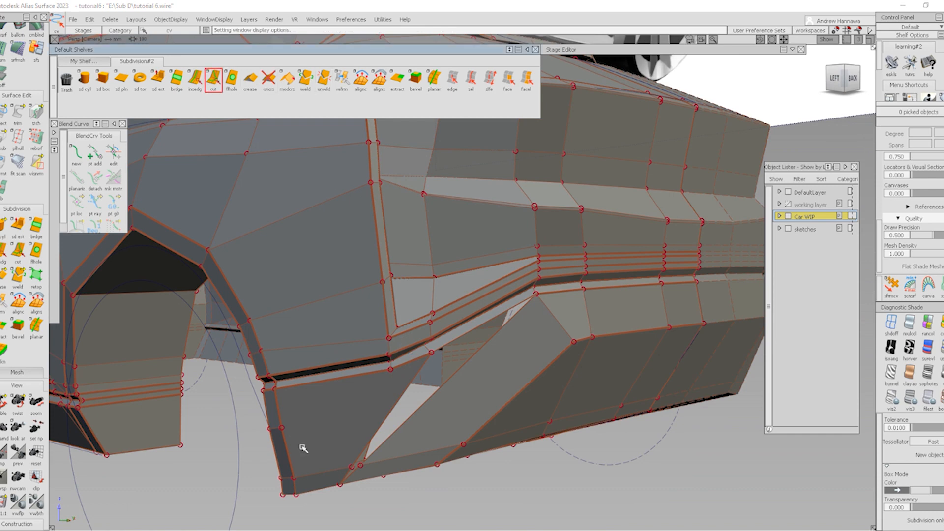
{"action": "left_click", "coordinate": [293, 422]}
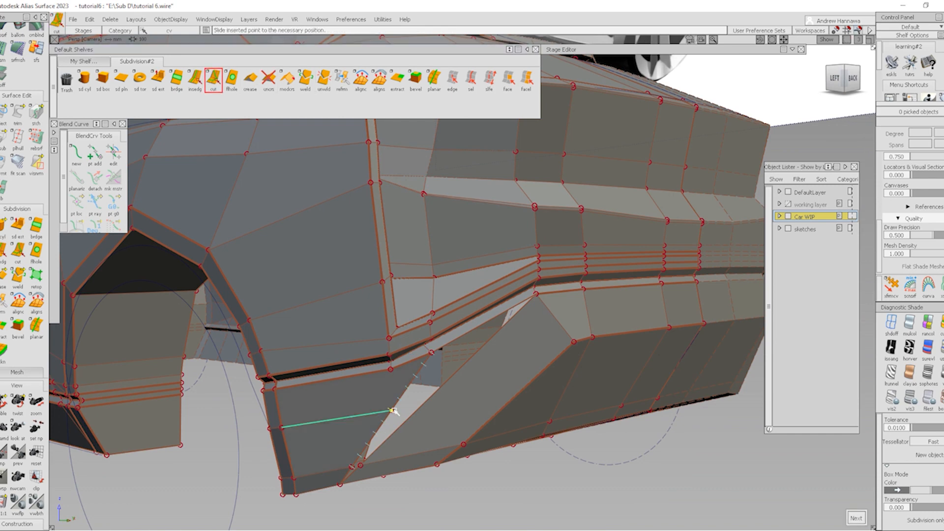
{"action": "left_click_drag", "start_coordinate": [395, 397], "coordinate": [384, 356], "text": "alt+shift"}
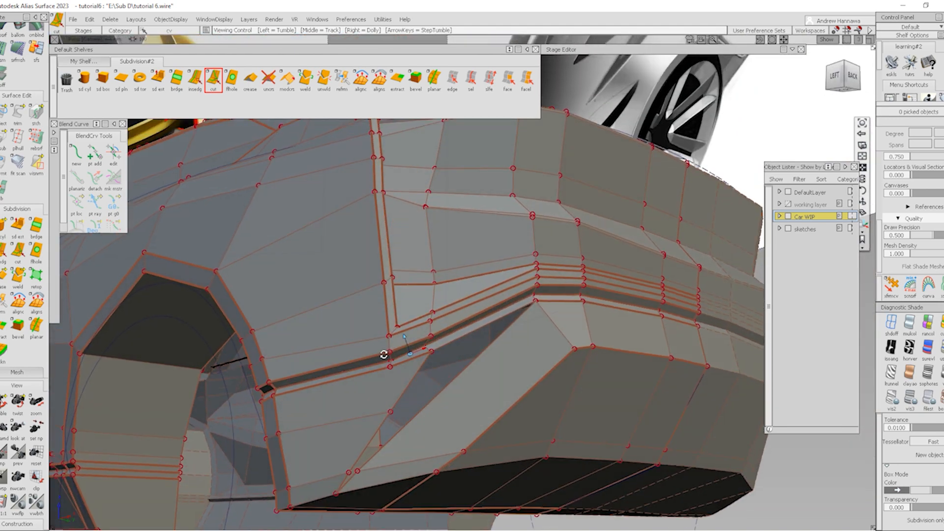
{"action": "middle_click_drag", "start_coordinate": [378, 423], "coordinate": [457, 402], "text": "alt+shift"}
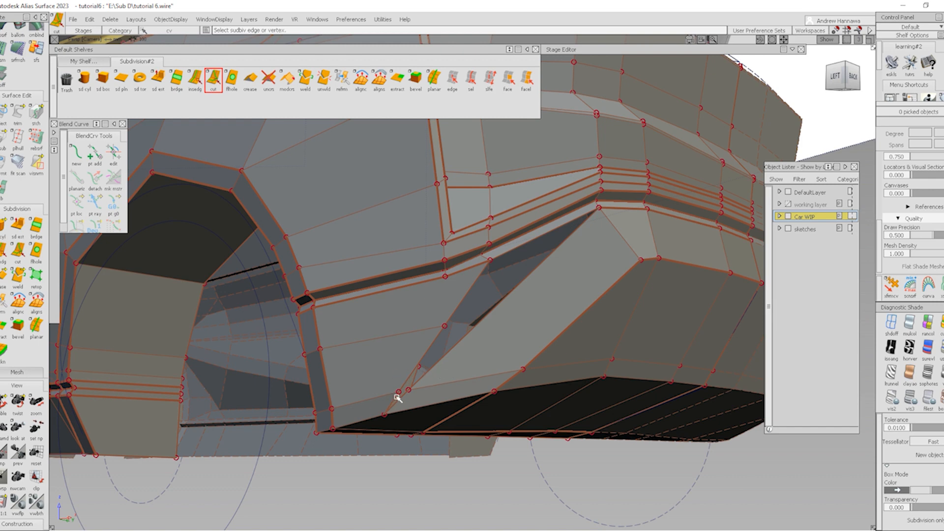
Cut a new edge from a vertex on the vent edge down to the bumper's bottom edge
{"action": "left_click", "coordinate": [217, 86]}
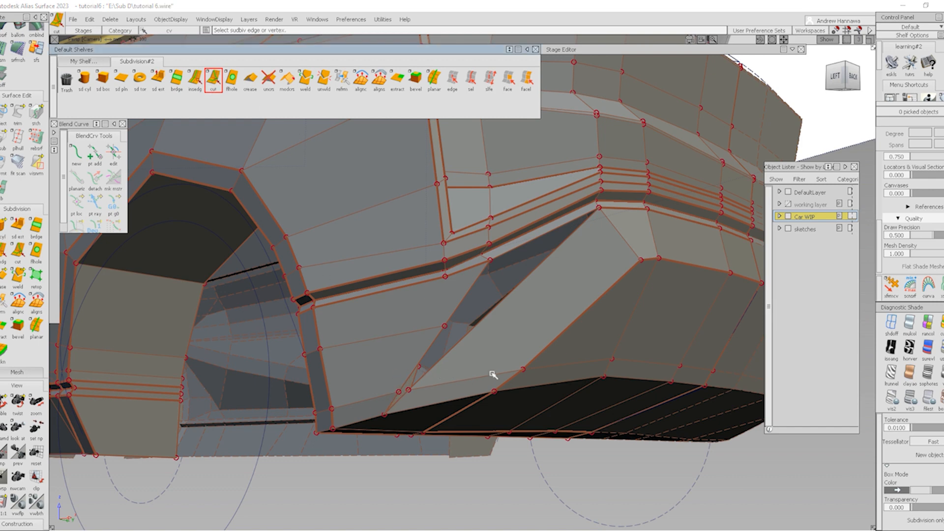
{"action": "left_click_drag", "start_coordinate": [493, 375], "coordinate": [447, 399], "text": "alt+shift"}
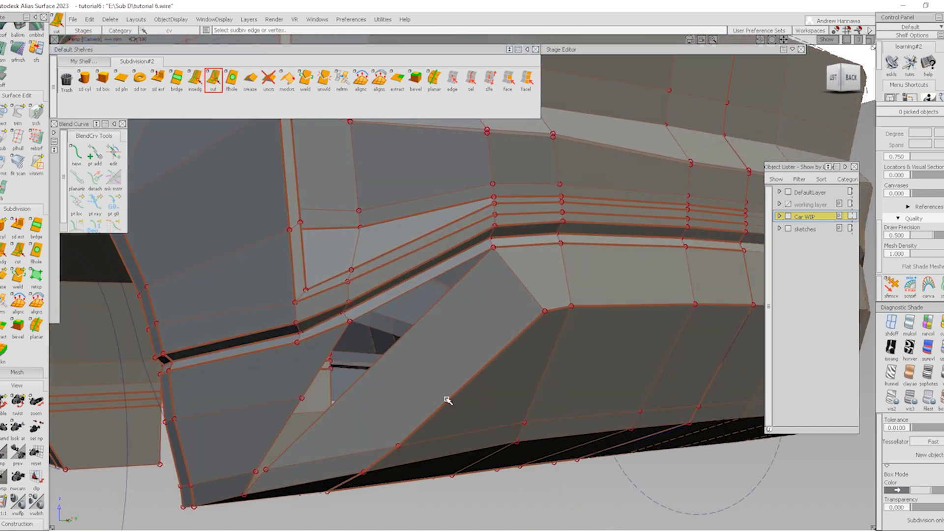
{"action": "key", "text": "shift+alt"}
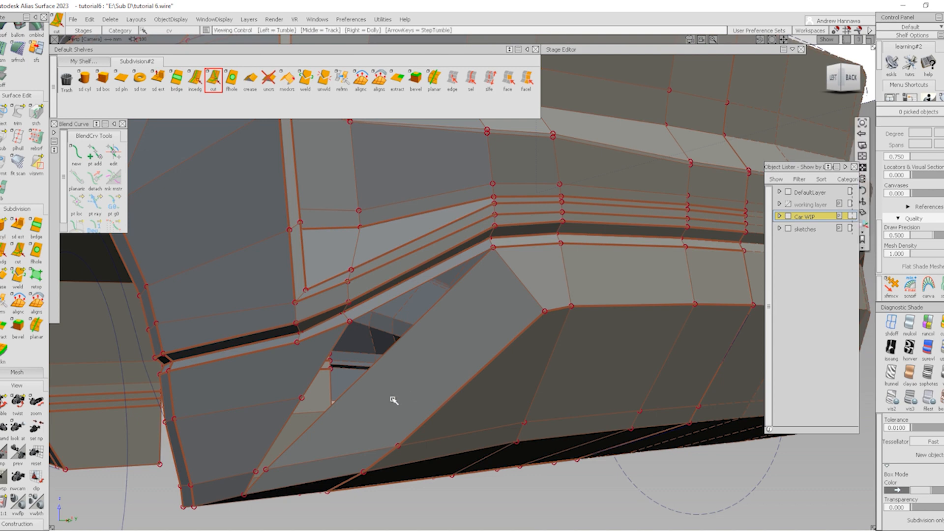
{"action": "middle_click_drag", "start_coordinate": [393, 400], "coordinate": [463, 339], "text": "alt+shift"}
{"action": "left_click", "coordinate": [342, 369]}
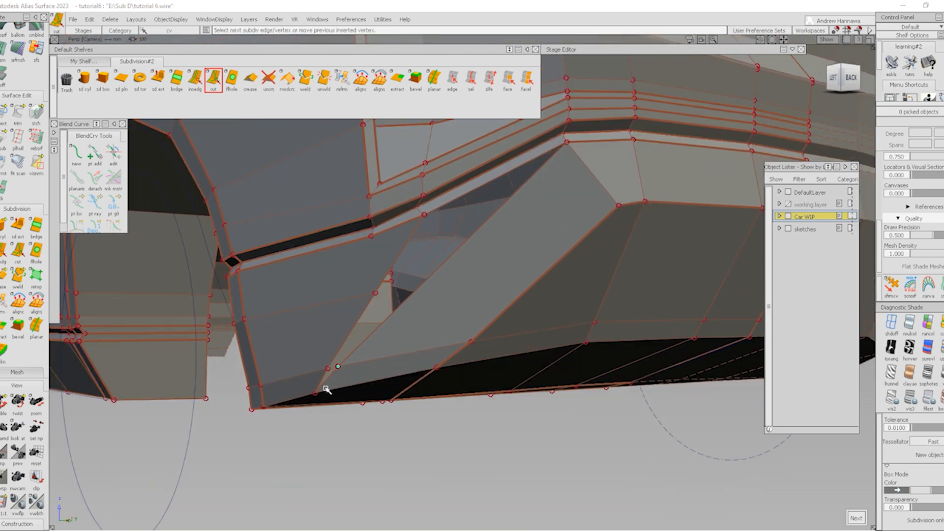
{"action": "left_click", "coordinate": [326, 390]}
{"action": "key", "text": "space"}
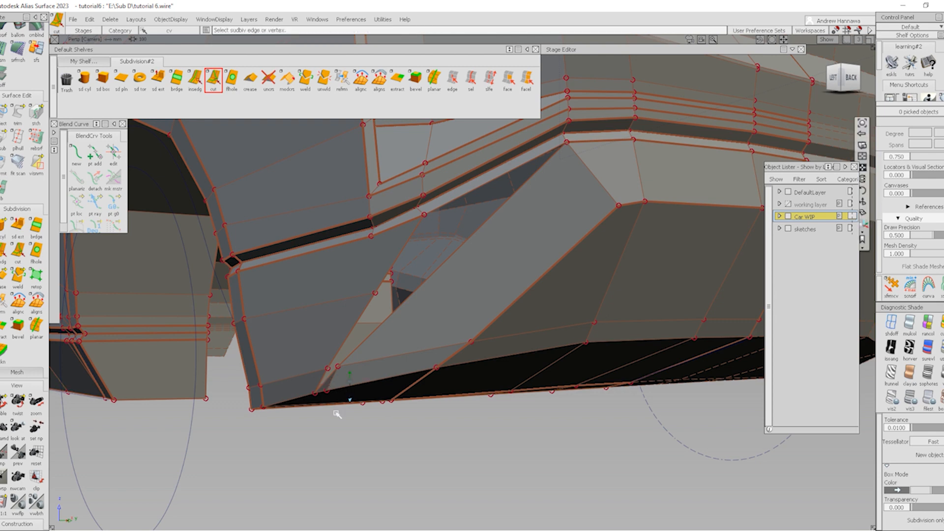
{"action": "right_click_drag", "start_coordinate": [337, 413], "coordinate": [310, 401], "text": "alt+shift"}
{"action": "left_click_drag", "start_coordinate": [310, 400], "coordinate": [354, 413], "text": "alt+shift"}
{"action": "left_click", "coordinate": [508, 81]}
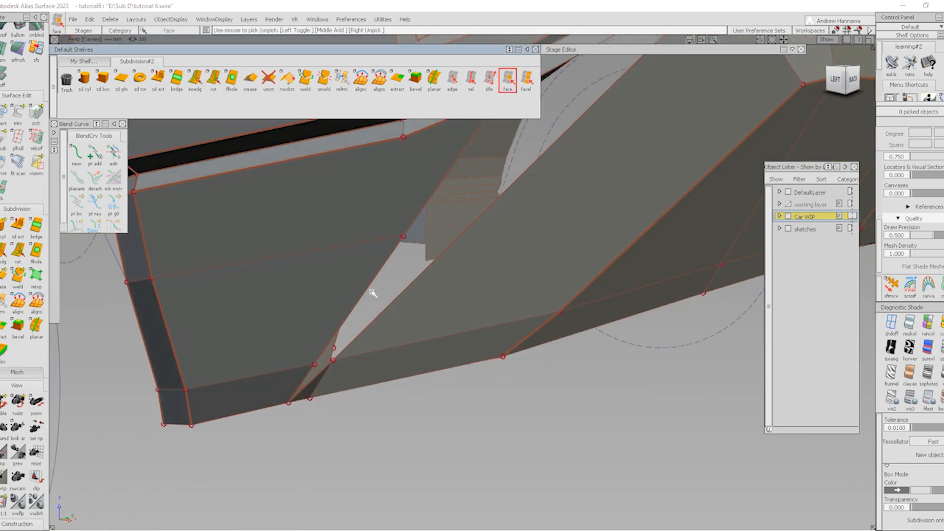
Delete the small face at the vent's lower tip and slide a nearby point sideways in X
{"action": "left_click_drag", "start_coordinate": [374, 342], "coordinate": [339, 331], "text": "alt+shift"}
{"action": "left_click", "coordinate": [316, 381]}
{"action": "key", "text": "Delete"}
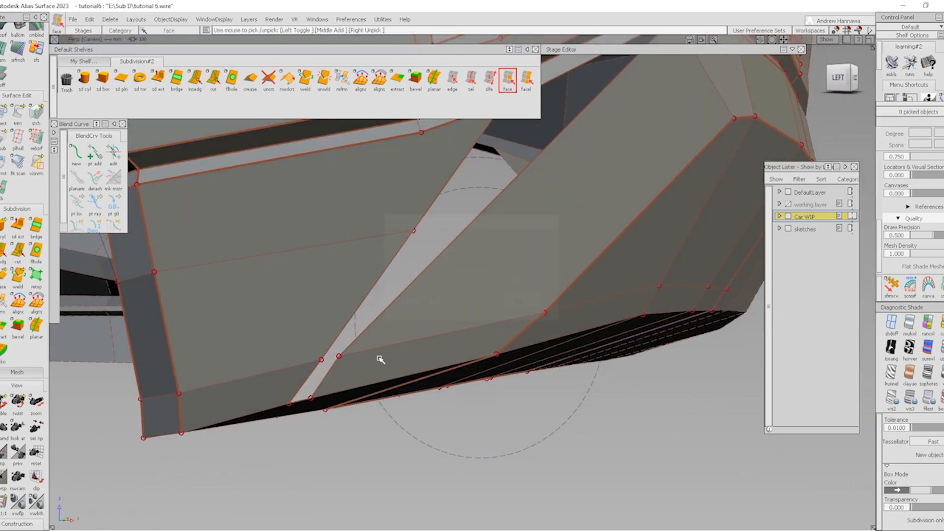
{"action": "right_click_drag", "start_coordinate": [380, 359], "coordinate": [302, 391], "text": "alt+shift"}
{"action": "left_click_drag", "start_coordinate": [302, 391], "coordinate": [326, 372], "text": "ctrl+shift"}
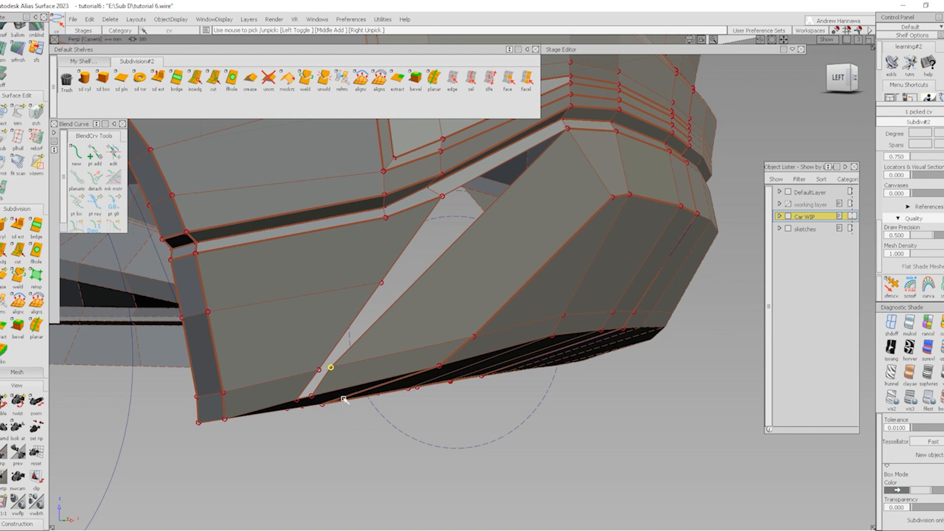
{"action": "middle_click_drag", "start_coordinate": [344, 398], "coordinate": [339, 421], "text": "ctrl+shift"}
{"action": "left_click_drag", "start_coordinate": [339, 421], "coordinate": [299, 393]}
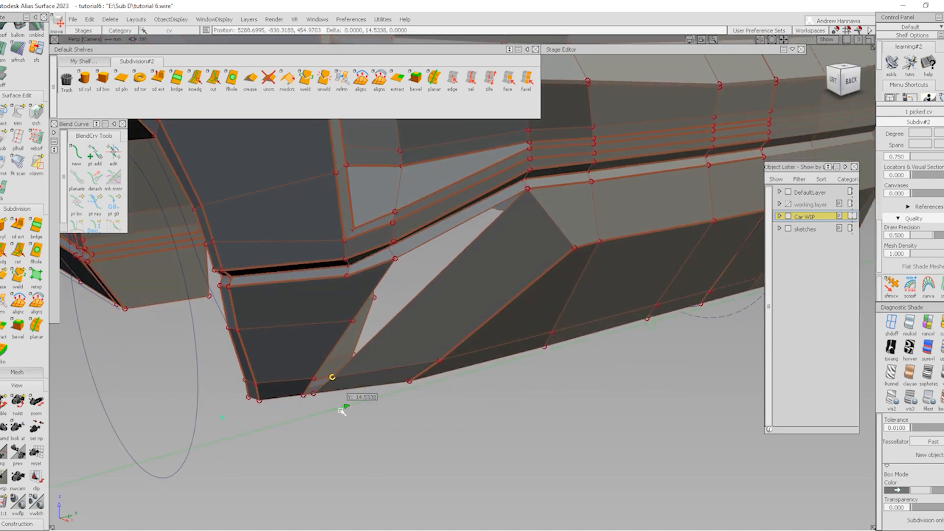
Pick the edge loop along the bumper above the vent and unweld it
{"action": "left_click_drag", "start_coordinate": [385, 317], "coordinate": [369, 339], "text": "alt+shift"}
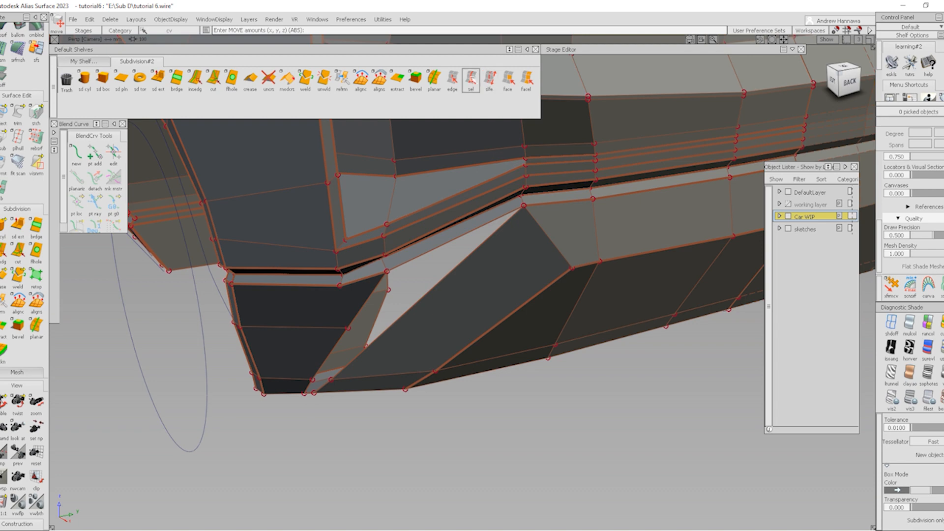
{"action": "left_click", "coordinate": [471, 78]}
{"action": "left_click", "coordinate": [560, 206]}
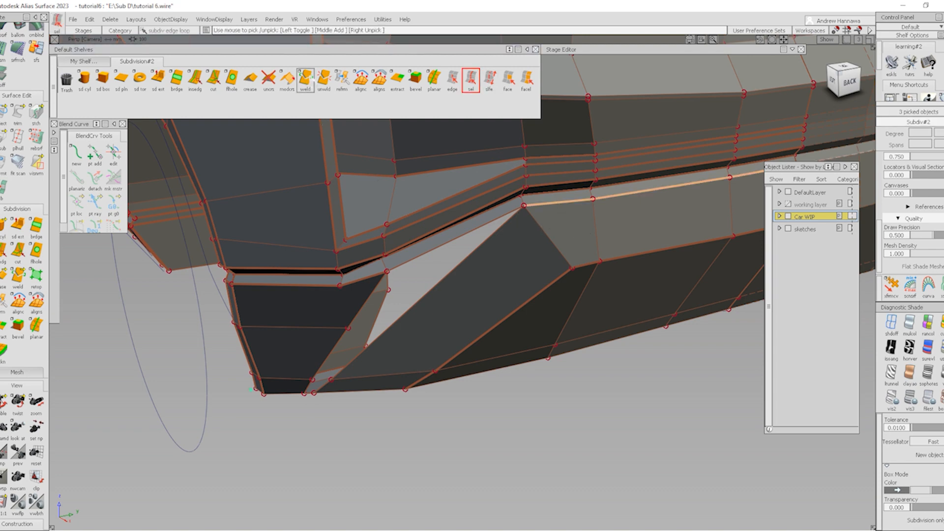
{"action": "left_click", "coordinate": [324, 80]}
{"action": "left_click_drag", "start_coordinate": [573, 268], "coordinate": [566, 211], "text": "ctrl+shift"}
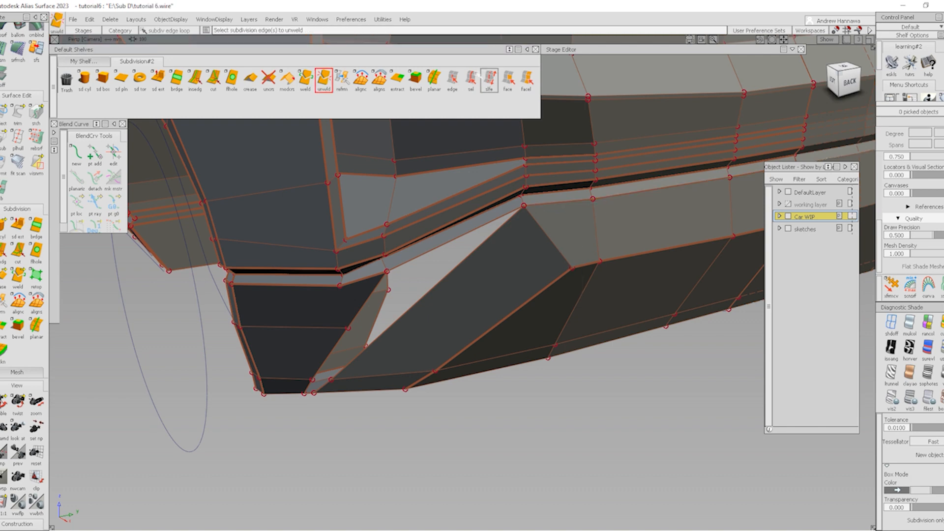
{"action": "left_click", "coordinate": [471, 80]}
{"action": "left_click", "coordinate": [549, 206]}
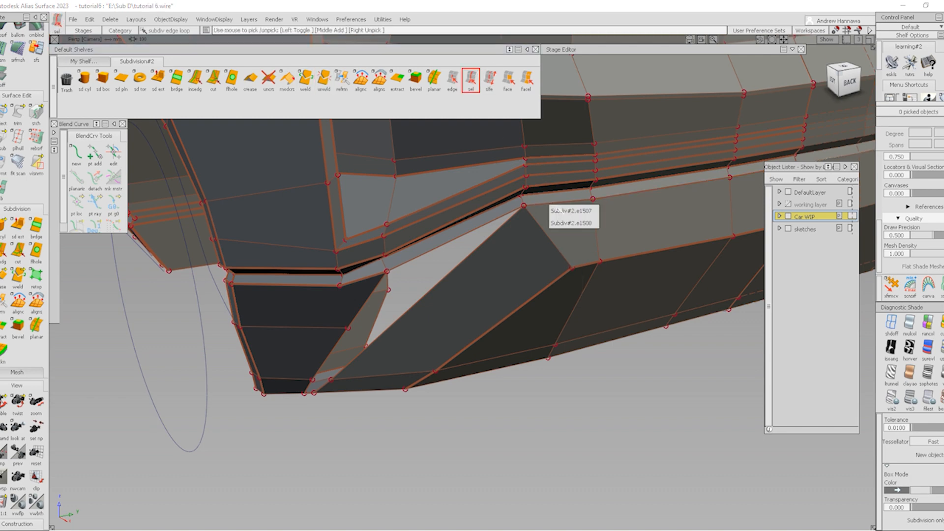
{"action": "left_click", "coordinate": [571, 211]}
{"action": "middle_click_drag", "start_coordinate": [605, 399], "coordinate": [608, 339], "text": "ctrl+shift"}
{"action": "left_click_drag", "start_coordinate": [544, 378], "coordinate": [541, 276], "text": "ctrl+shift"}
Lower the three single edges along the vent's upper side about 22.06 units in Z
{"action": "left_click", "coordinate": [452, 79]}
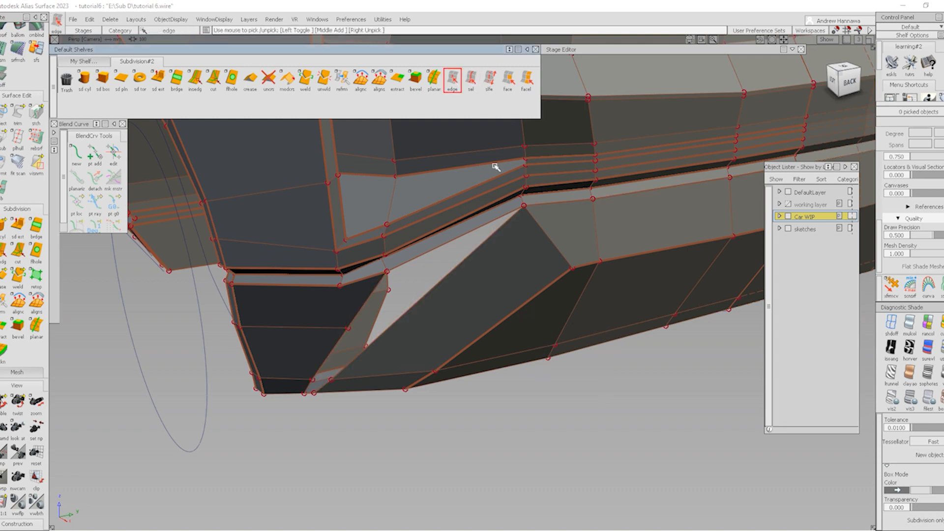
{"action": "left_click", "coordinate": [564, 205]}
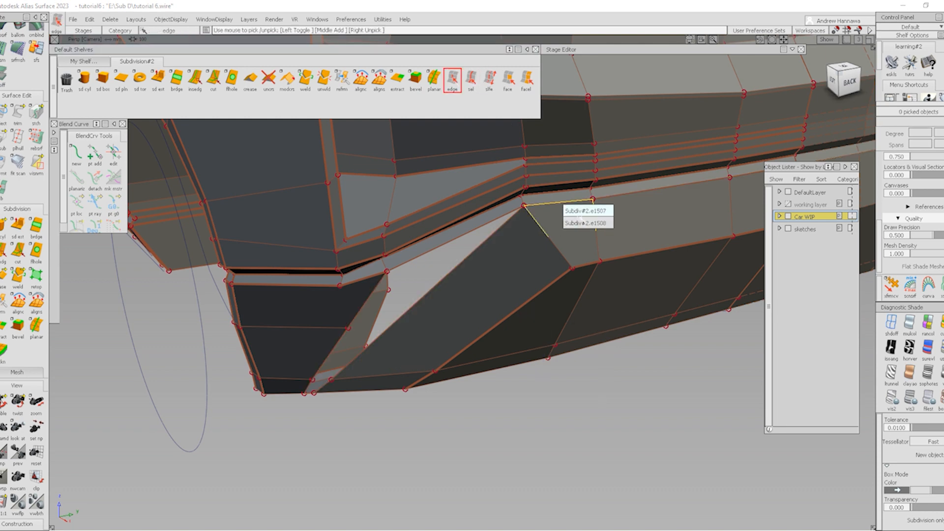
{"action": "left_click", "coordinate": [583, 211]}
{"action": "middle_click_drag", "start_coordinate": [598, 213], "coordinate": [406, 233], "text": "alt+shift"}
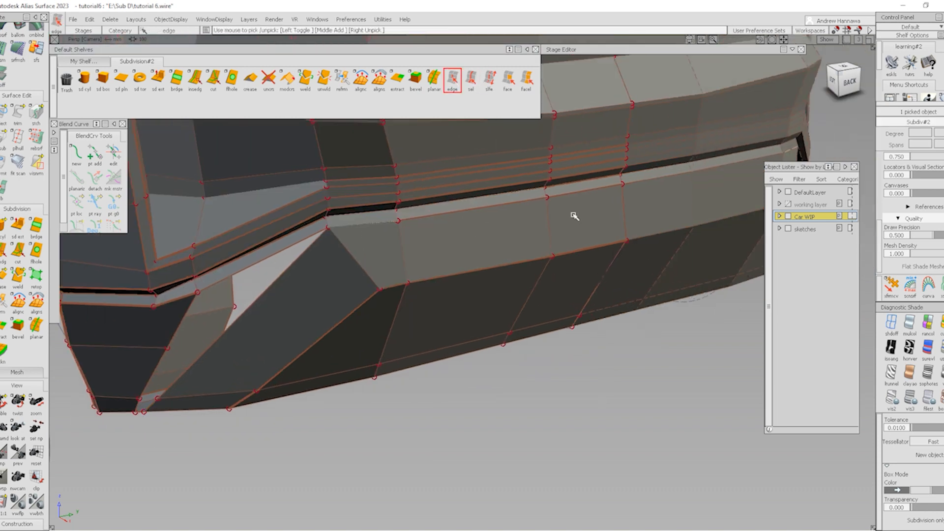
{"action": "left_click", "coordinate": [583, 191]}
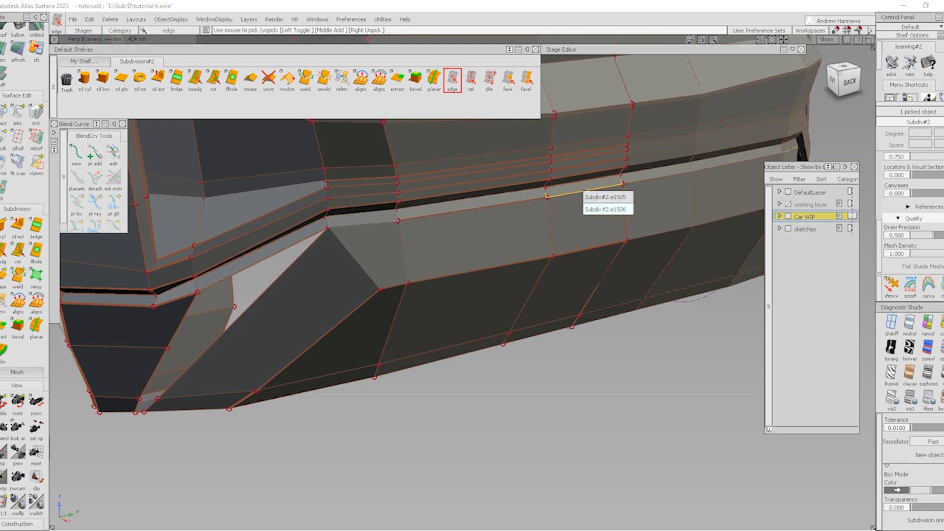
{"action": "left_click", "coordinate": [605, 209]}
{"action": "middle_click_drag", "start_coordinate": [502, 380], "coordinate": [503, 336], "text": "ctrl+shift"}
{"action": "right_click_drag", "start_coordinate": [600, 359], "coordinate": [599, 370]}
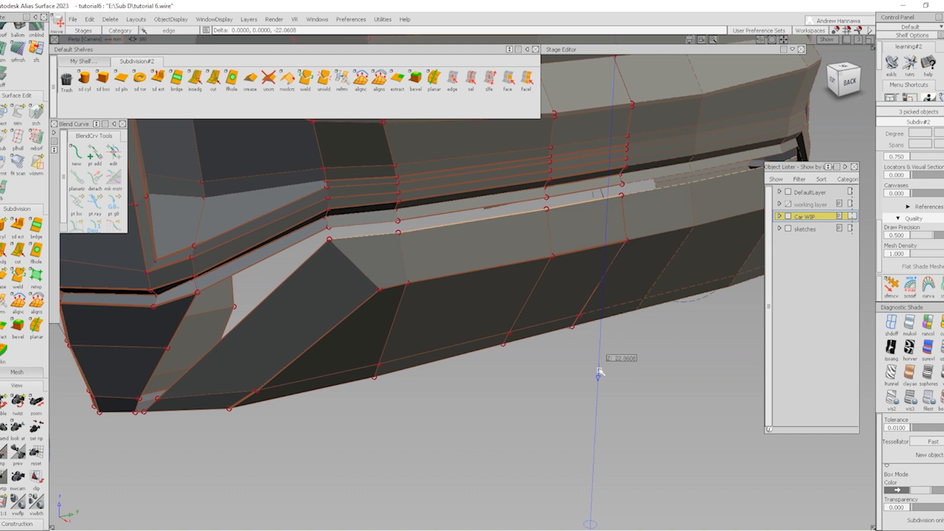
{"action": "mouse_move", "coordinate": [354, 333]}
{"action": "left_mouse_down", "text": "alt+shift"}
{"action": "mouse_move", "coordinate": [369, 323]}
{"action": "mouse_move", "coordinate": [367, 249]}
{"action": "mouse_move", "coordinate": [346, 291]}
{"action": "left_mouse_up", "text": "alt+shift"}
{"action": "mouse_move", "coordinate": [295, 335]}
{"action": "left_mouse_down", "text": "ctrl+shift"}
{"action": "mouse_move", "coordinate": [287, 290]}
{"action": "mouse_move", "coordinate": [267, 279]}
{"action": "left_mouse_up", "text": "ctrl+shift"}
{"action": "left_click_drag", "start_coordinate": [267, 278], "coordinate": [314, 264], "text": "ctrl+shift"}
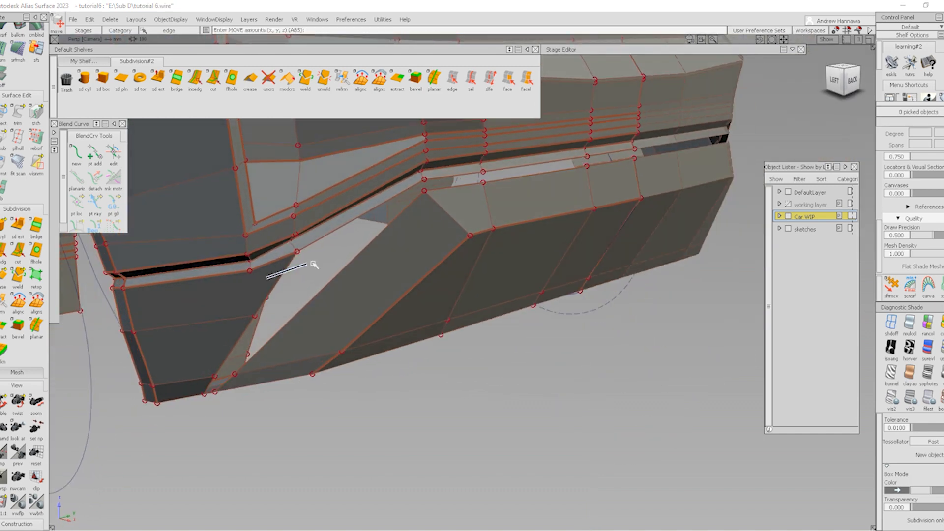
Lower the point at the vent's upper corner and slide it along Y
{"action": "left_click", "coordinate": [298, 252]}
{"action": "right_click_drag", "start_coordinate": [319, 257], "coordinate": [318, 268]}
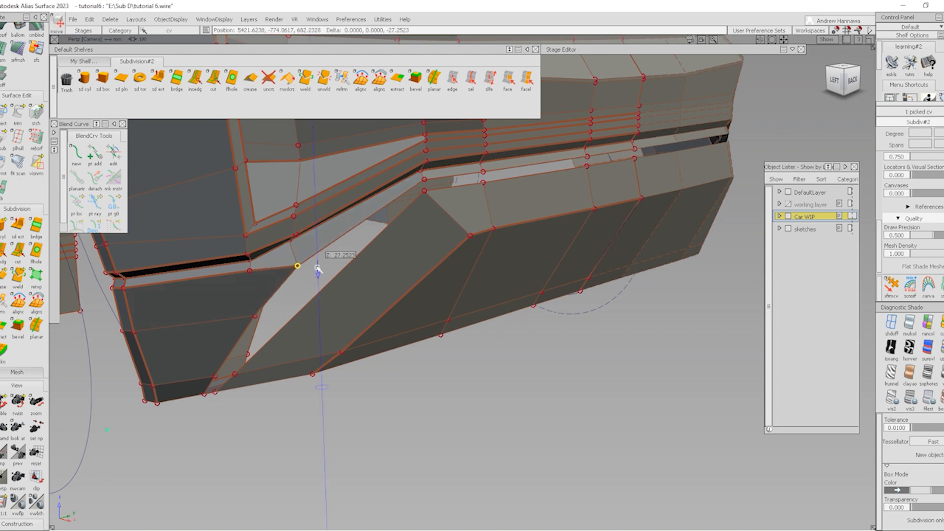
{"action": "middle_click_drag", "start_coordinate": [318, 268], "coordinate": [331, 264]}
{"action": "left_click_drag", "start_coordinate": [346, 351], "coordinate": [332, 252], "text": "ctrl+shift"}
{"action": "left_click_drag", "start_coordinate": [290, 268], "coordinate": [273, 252], "text": "alt+shift"}
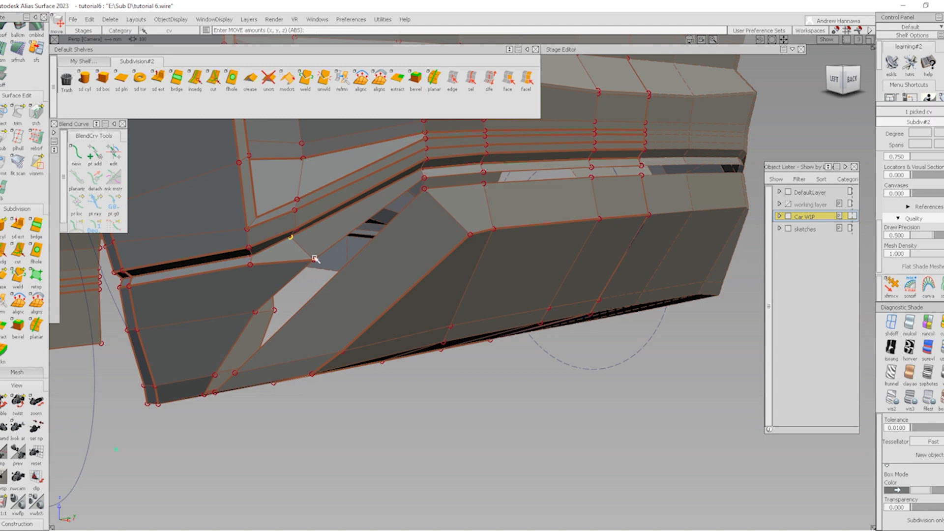
{"action": "middle_click_drag", "start_coordinate": [315, 259], "coordinate": [320, 265]}
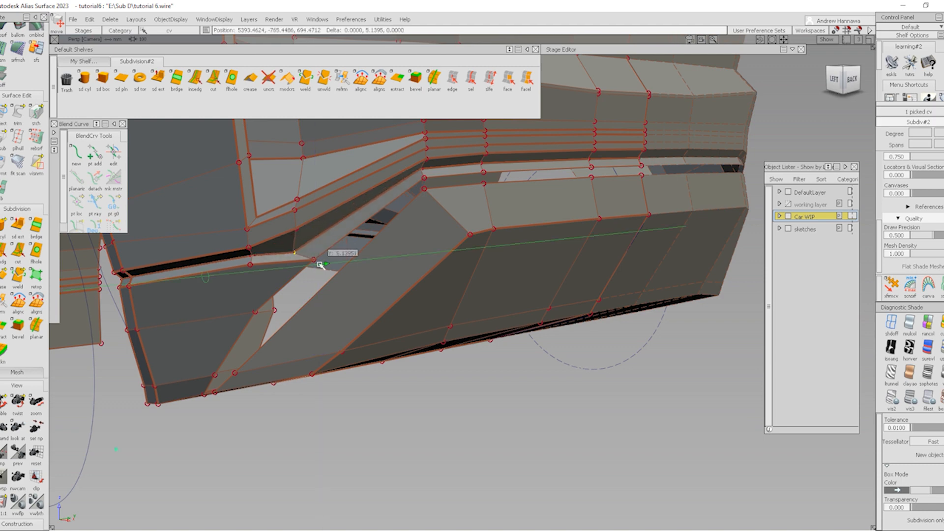
{"action": "left_click_drag", "start_coordinate": [327, 249], "coordinate": [312, 274], "text": "alt+shift"}
Move the vent's lower-corner vertex up 23.2 in Y and nudge it slightly in X
{"action": "left_click", "coordinate": [282, 308]}
{"action": "middle_click_drag", "start_coordinate": [282, 307], "coordinate": [299, 317]}
{"action": "left_click", "coordinate": [266, 306]}
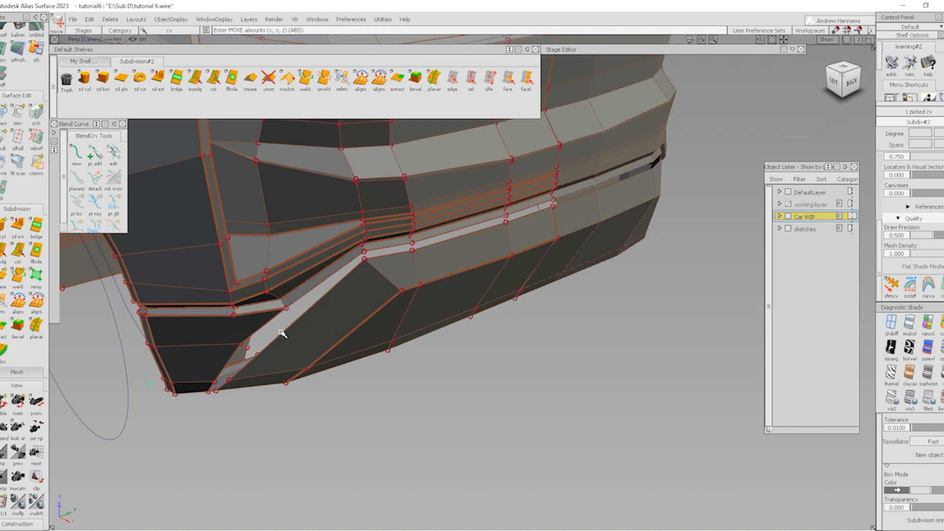
{"action": "left_click", "coordinate": [242, 342]}
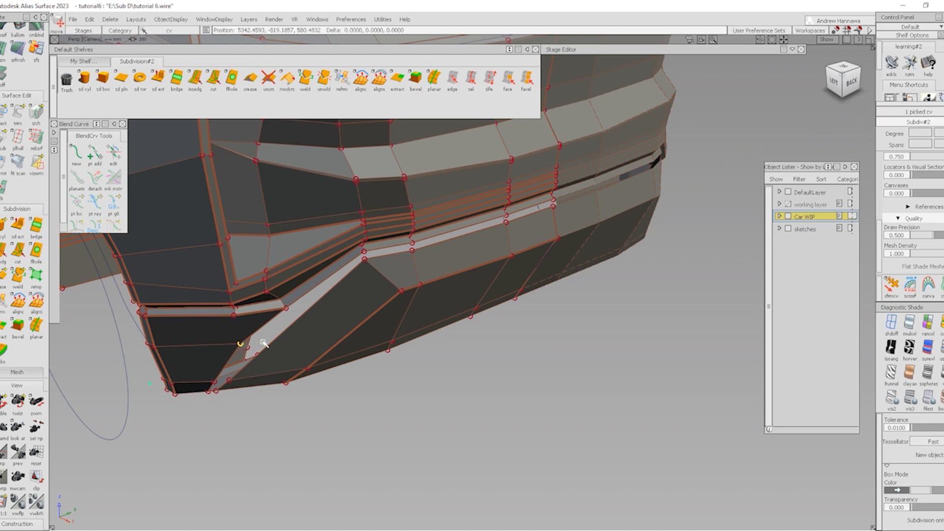
{"action": "middle_click_drag", "start_coordinate": [264, 343], "coordinate": [274, 346]}
{"action": "left_click_drag", "start_coordinate": [282, 349], "coordinate": [493, 339], "text": "alt+shift"}
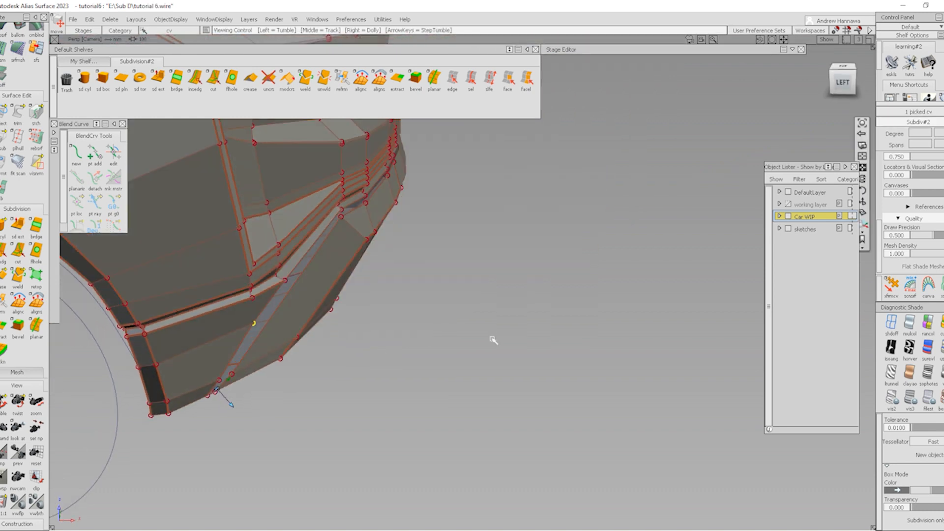
{"action": "left_click_drag", "start_coordinate": [355, 357], "coordinate": [228, 307]}
{"action": "right_click_drag", "start_coordinate": [229, 307], "coordinate": [282, 302], "text": "alt+shift"}
{"action": "left_click_drag", "start_coordinate": [283, 302], "coordinate": [397, 310], "text": "alt+shift"}
{"action": "left_click", "coordinate": [195, 77]}
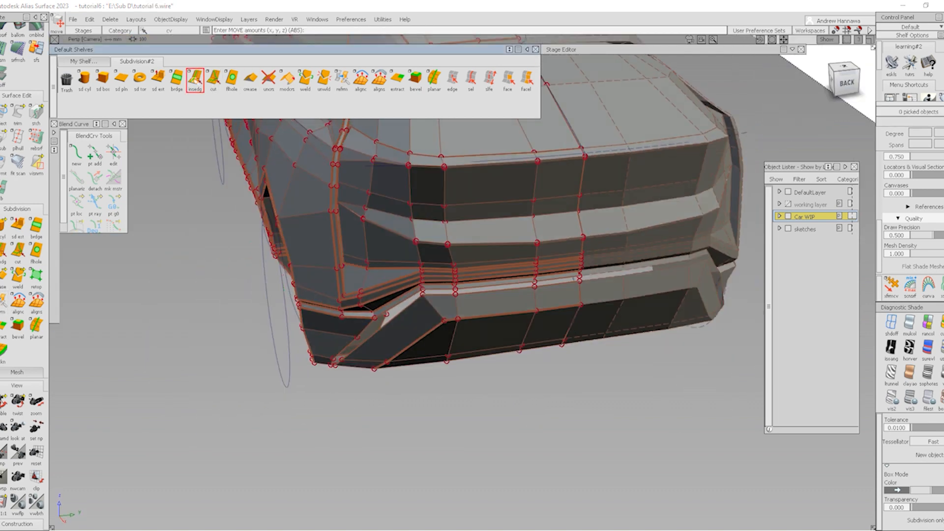
Insert a new edge loop across the vent and select the edge loop around it
{"action": "left_click_drag", "start_coordinate": [396, 345], "coordinate": [406, 350], "text": "alt+shift"}
{"action": "right_click_drag", "start_coordinate": [416, 351], "coordinate": [435, 329], "text": "alt+shift"}
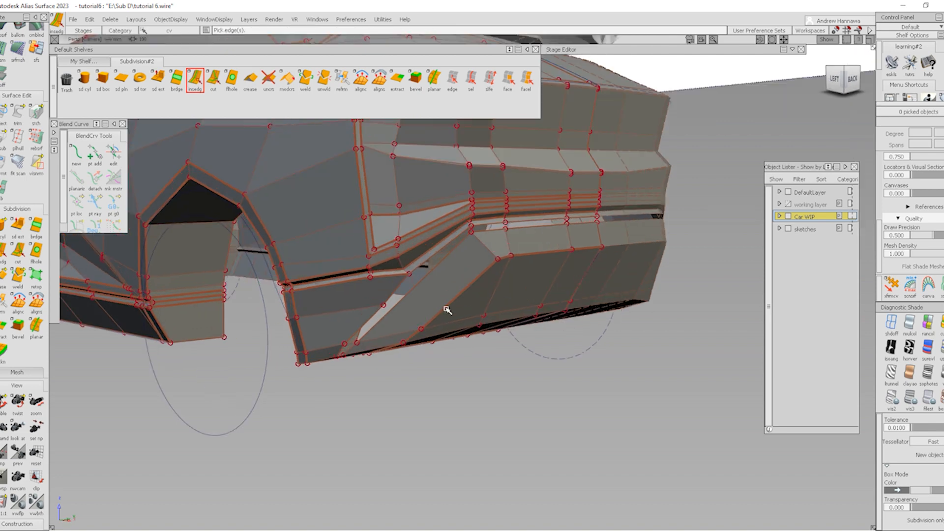
{"action": "left_click", "coordinate": [446, 307]}
{"action": "left_click_drag", "start_coordinate": [446, 307], "coordinate": [446, 305]}
{"action": "left_click", "coordinate": [472, 85]}
{"action": "scroll", "coordinate": [363, 343], "scroll_direction": "up", "scroll_amount": 4}
{"action": "left_click_drag", "start_coordinate": [363, 345], "coordinate": [389, 323], "text": "alt+shift"}
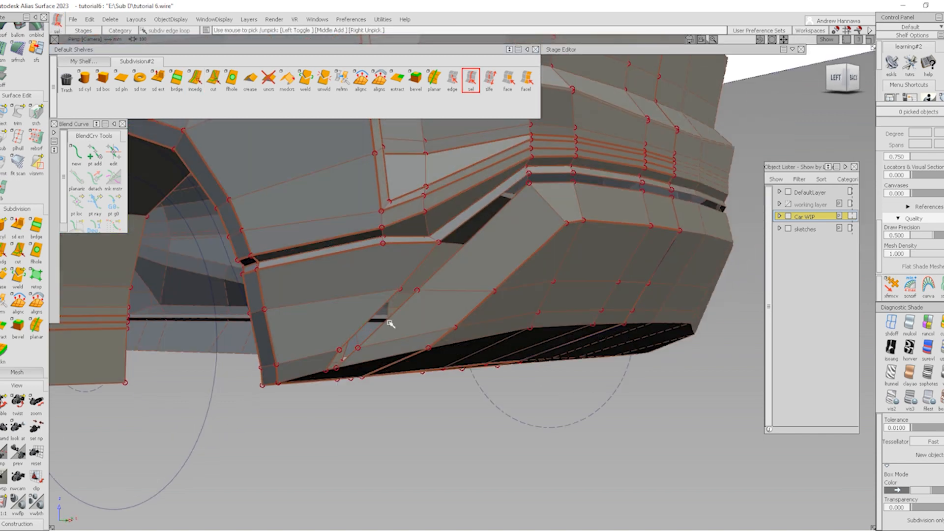
{"action": "left_click", "coordinate": [390, 305]}
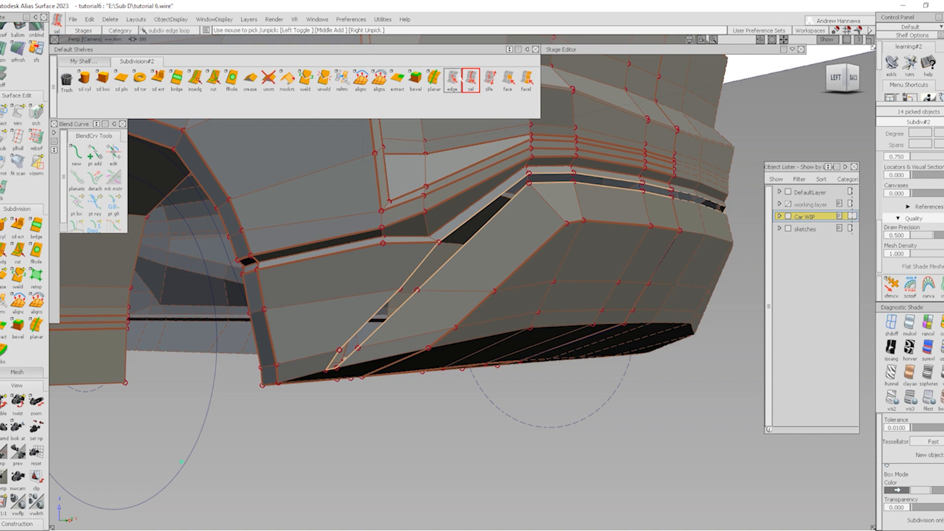
{"action": "left_click", "coordinate": [459, 77]}
{"action": "right_click_drag", "start_coordinate": [335, 358], "coordinate": [334, 390], "text": "alt+shift"}
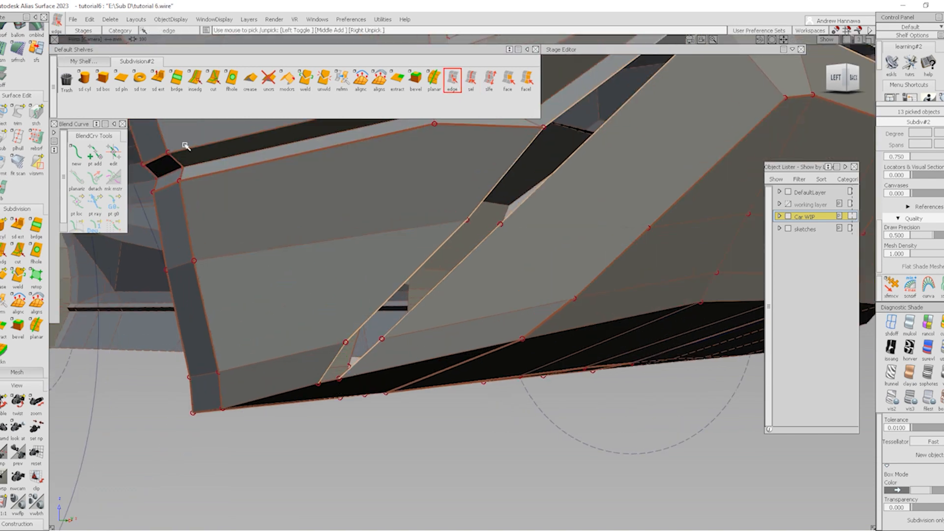
Add a new edge along the vent face with insedg
{"action": "left_click", "coordinate": [176, 79]}
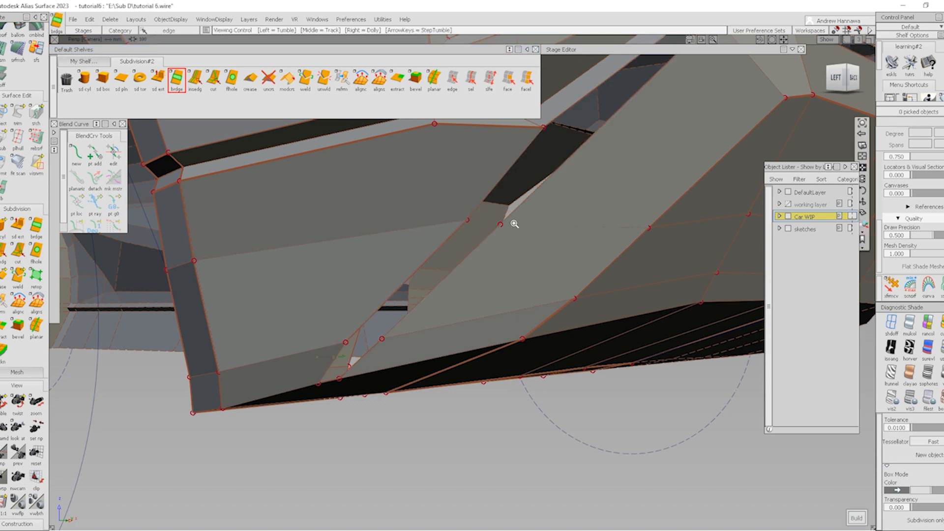
{"action": "left_click_drag", "start_coordinate": [512, 217], "coordinate": [466, 270], "text": "alt+shift"}
{"action": "right_click_drag", "start_coordinate": [518, 260], "coordinate": [506, 274], "text": "alt+shift"}
{"action": "left_click_drag", "start_coordinate": [506, 274], "coordinate": [506, 265], "text": "alt+shift"}
{"action": "middle_click_drag", "start_coordinate": [506, 266], "coordinate": [428, 287], "text": "alt+shift"}
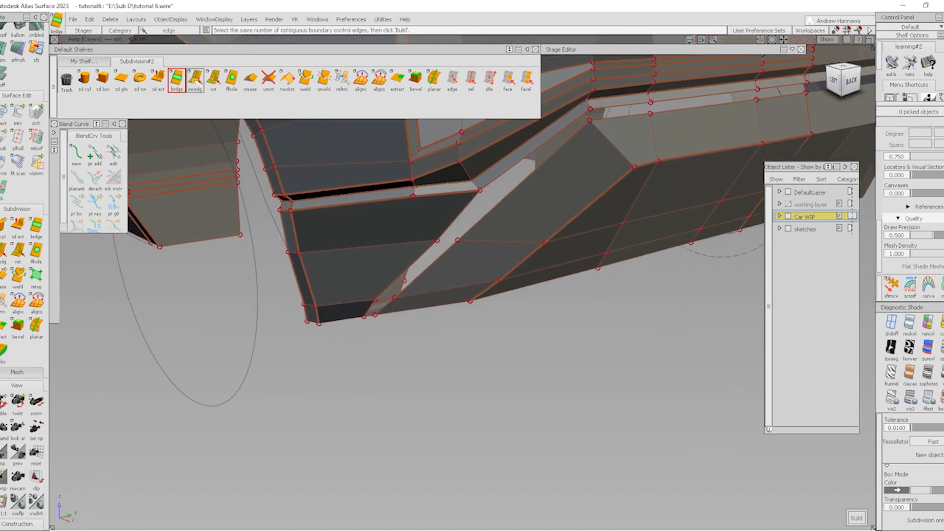
{"action": "left_click", "coordinate": [195, 79]}
{"action": "left_click_drag", "start_coordinate": [591, 204], "coordinate": [576, 216]}
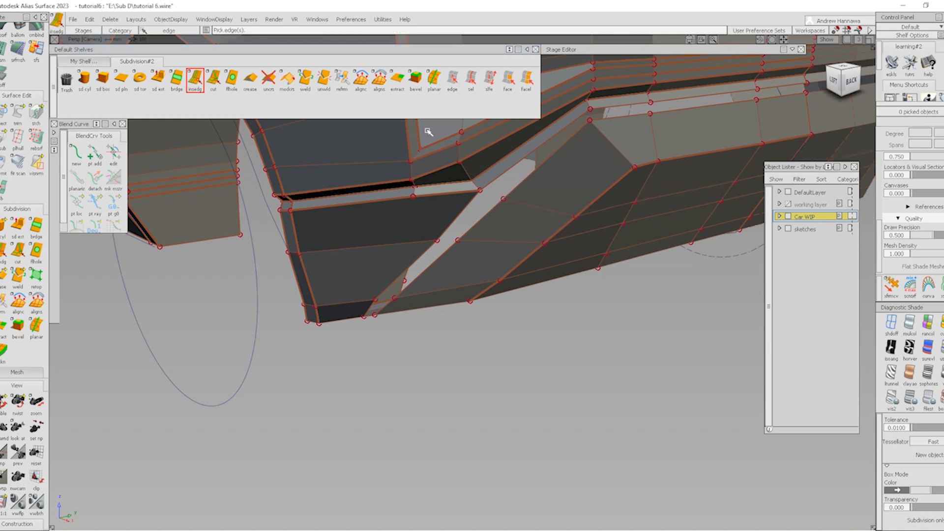
Select the gap's boundary edges and bridge them to fill the vent gap
{"action": "left_click", "coordinate": [470, 79]}
{"action": "left_click", "coordinate": [514, 187]}
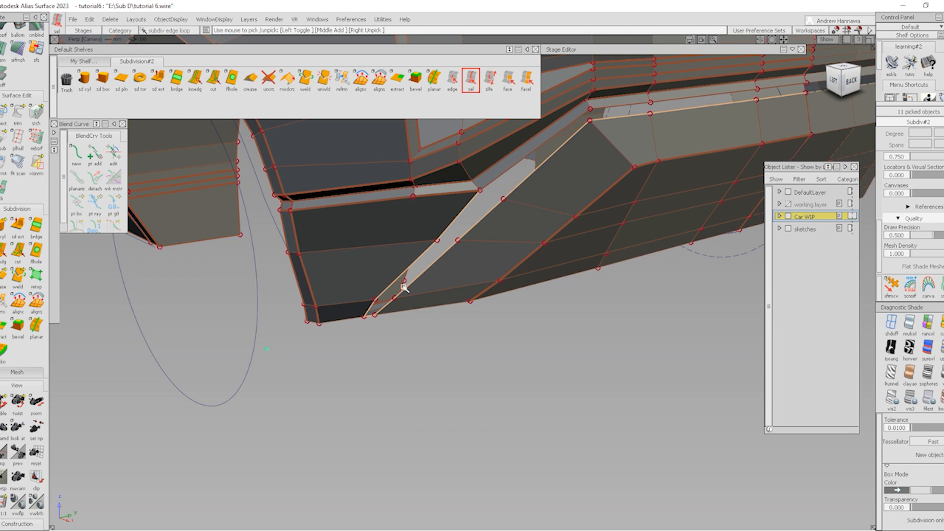
{"action": "left_click_drag", "start_coordinate": [304, 310], "coordinate": [344, 291], "text": "alt+shift"}
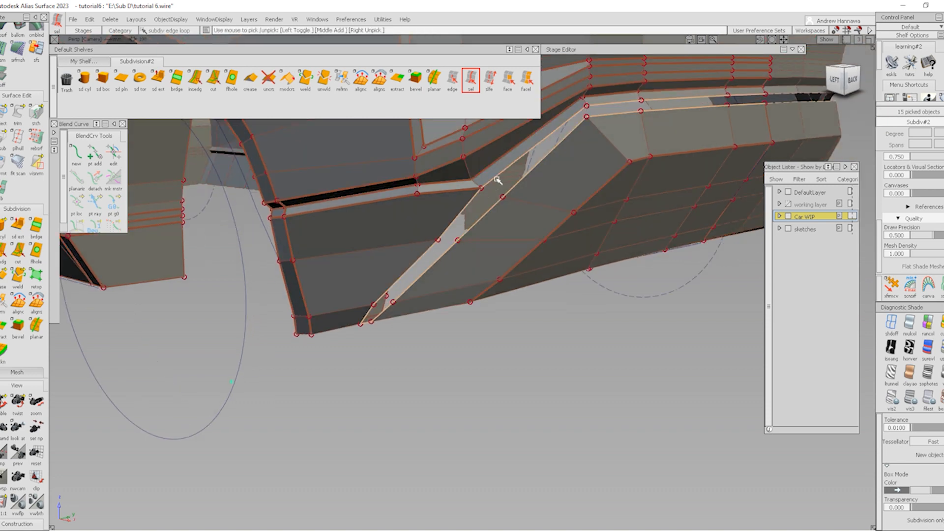
{"action": "left_click", "coordinate": [452, 78]}
{"action": "scroll", "coordinate": [364, 320], "scroll_direction": "up", "scroll_amount": 5}
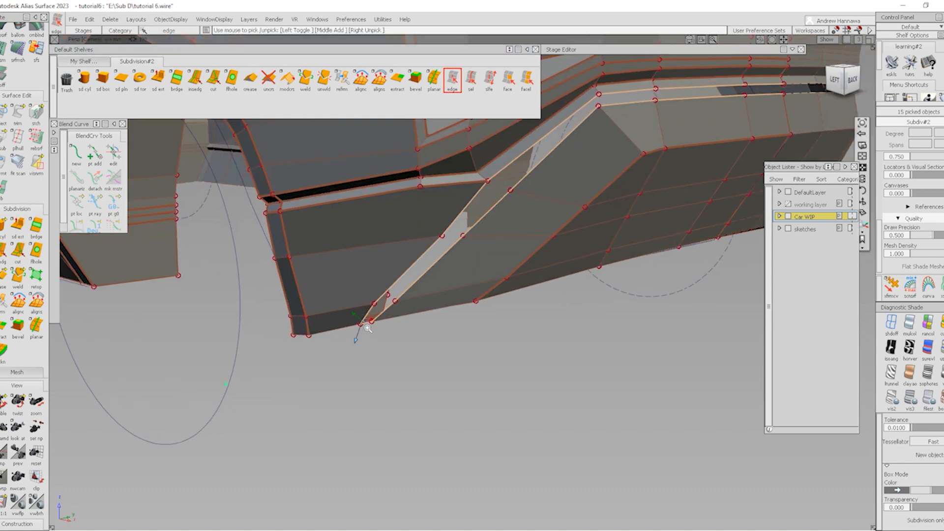
{"action": "left_click", "coordinate": [177, 79]}
{"action": "key", "text": "space"}
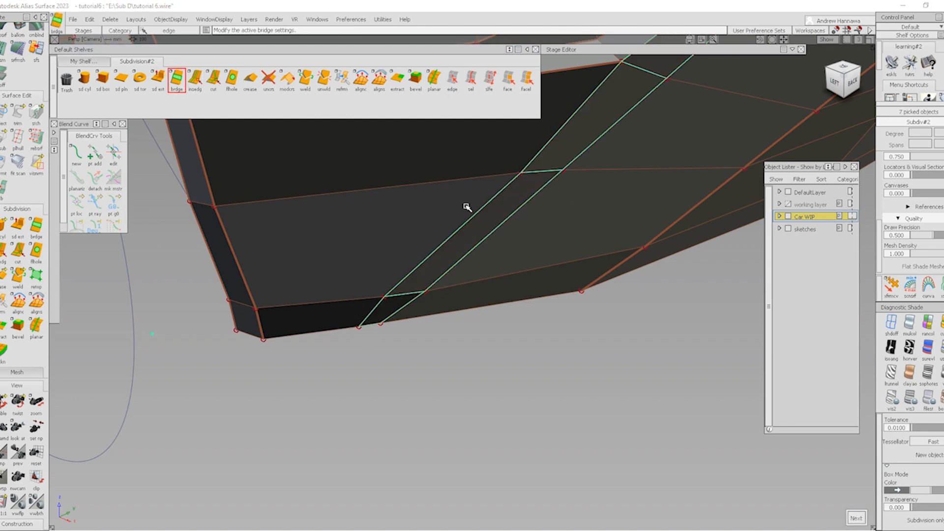
Crease the 14 diagonal vent edges and switch to smooth Quality shading
{"action": "right_click_drag", "start_coordinate": [466, 206], "coordinate": [529, 231], "text": "alt+shift"}
{"action": "left_click_drag", "start_coordinate": [529, 231], "coordinate": [525, 216], "text": "alt+shift"}
{"action": "left_click_drag", "start_coordinate": [525, 217], "coordinate": [517, 310], "text": "ctrl+shift"}
{"action": "left_click", "coordinate": [471, 79]}
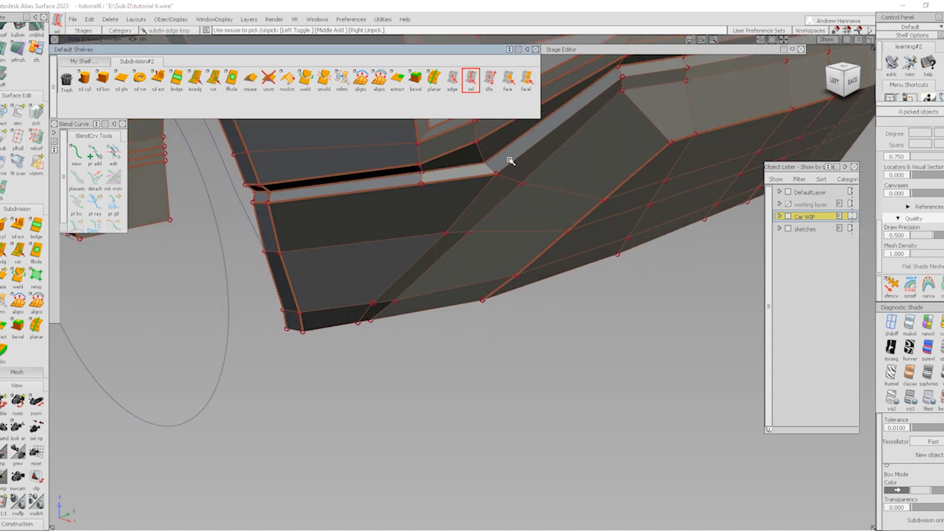
{"action": "left_click", "coordinate": [559, 154]}
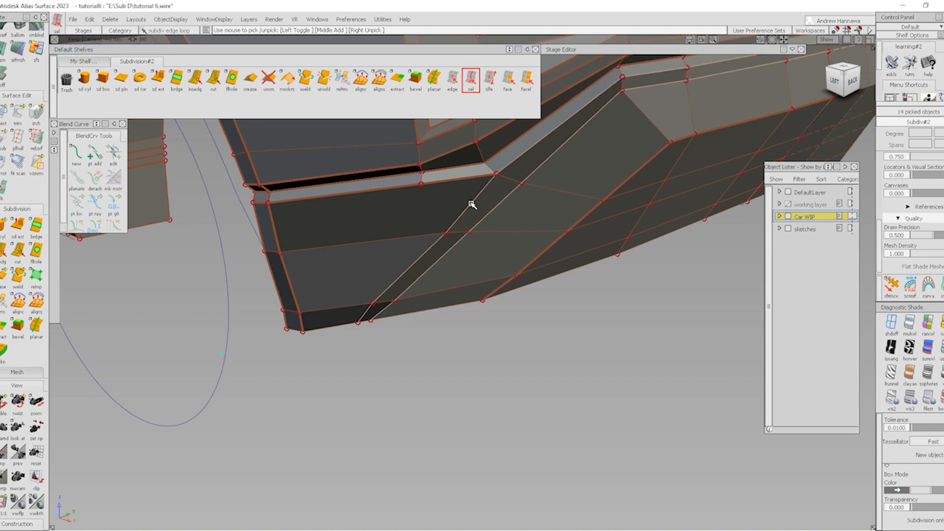
{"action": "left_click", "coordinate": [256, 85]}
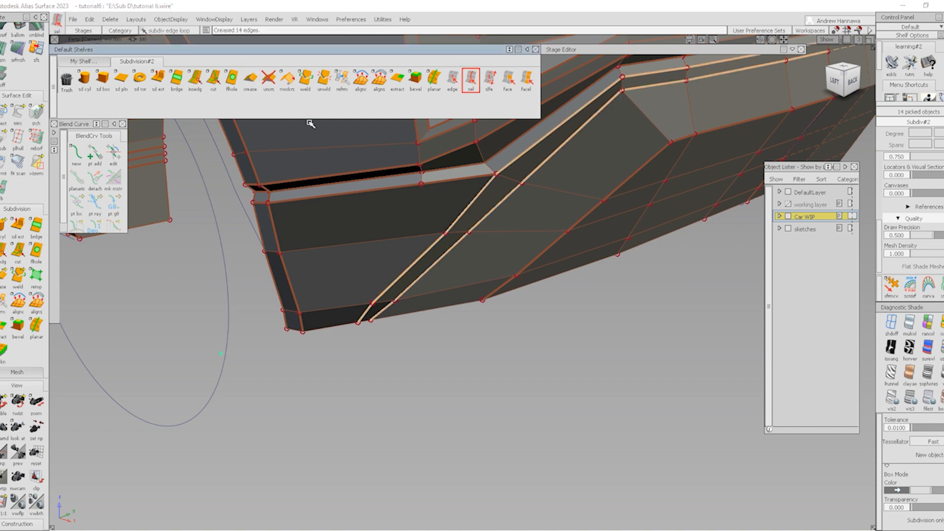
{"action": "right_click_drag", "start_coordinate": [443, 192], "coordinate": [523, 213], "text": "alt+shift"}
{"action": "left_click", "coordinate": [459, 338]}
{"action": "right_click_drag", "start_coordinate": [329, 326], "coordinate": [433, 272], "text": "ctrl+shift"}
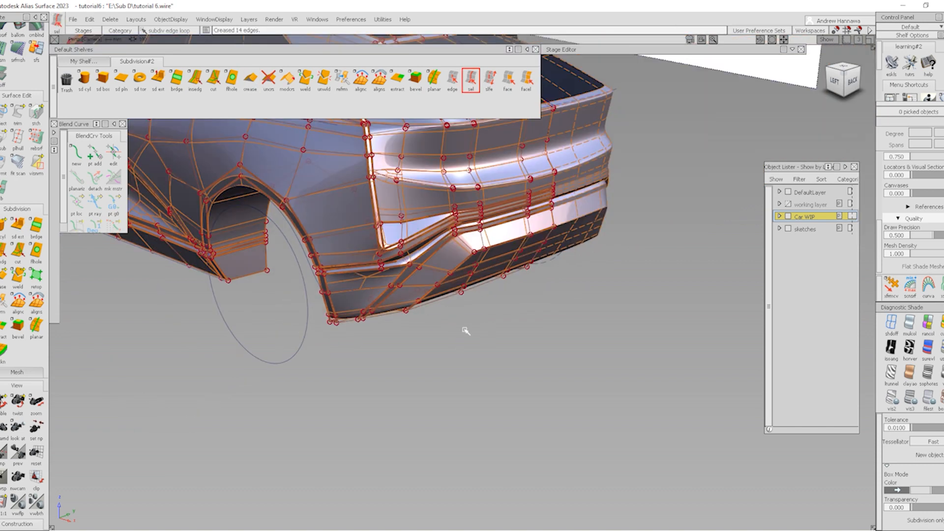
Hide the control mesh, inspect the creased vent around the whole car, then restore box display
{"action": "right_click_drag", "start_coordinate": [576, 361], "coordinate": [463, 268], "text": "ctrl+shift"}
{"action": "mouse_move", "coordinate": [463, 268]}
{"action": "left_mouse_down", "text": "alt+shift"}
{"action": "mouse_move", "coordinate": [376, 228]}
{"action": "mouse_move", "coordinate": [187, 256]}
{"action": "mouse_move", "coordinate": [301, 265]}
{"action": "left_mouse_up", "text": "alt+shift"}
{"action": "left_click", "coordinate": [376, 266], "text": "alt+shift"}
{"action": "right_click_drag", "start_coordinate": [376, 266], "coordinate": [409, 305], "text": "alt+shift"}
{"action": "left_click_drag", "start_coordinate": [409, 305], "coordinate": [521, 215], "text": "alt+shift"}
{"action": "left_click_drag", "start_coordinate": [388, 224], "coordinate": [507, 227], "text": "alt+shift"}
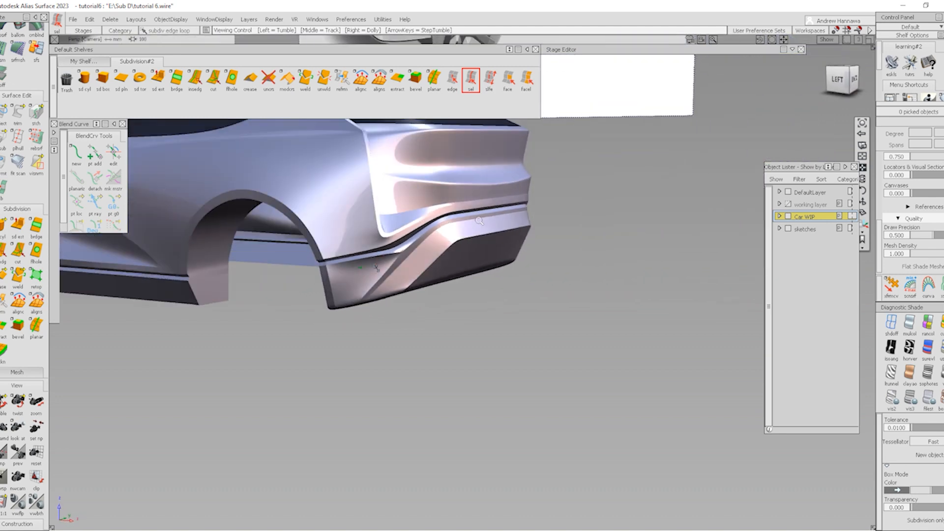
{"action": "right_click_drag", "start_coordinate": [507, 228], "coordinate": [512, 291], "text": "alt+shift"}
{"action": "middle_click_drag", "start_coordinate": [512, 291], "coordinate": [519, 304], "text": "alt+shift"}
{"action": "left_click_drag", "start_coordinate": [519, 304], "coordinate": [415, 292], "text": "alt+shift"}
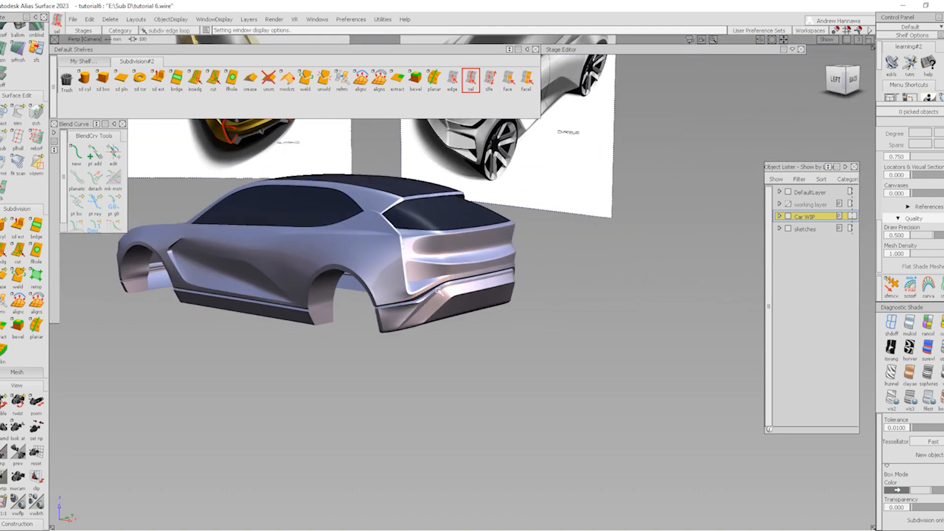
{"action": "right_click_drag", "start_coordinate": [458, 349], "coordinate": [373, 325], "text": "alt+shift"}
{"action": "left_click_drag", "start_coordinate": [374, 324], "coordinate": [352, 329], "text": "alt+shift"}
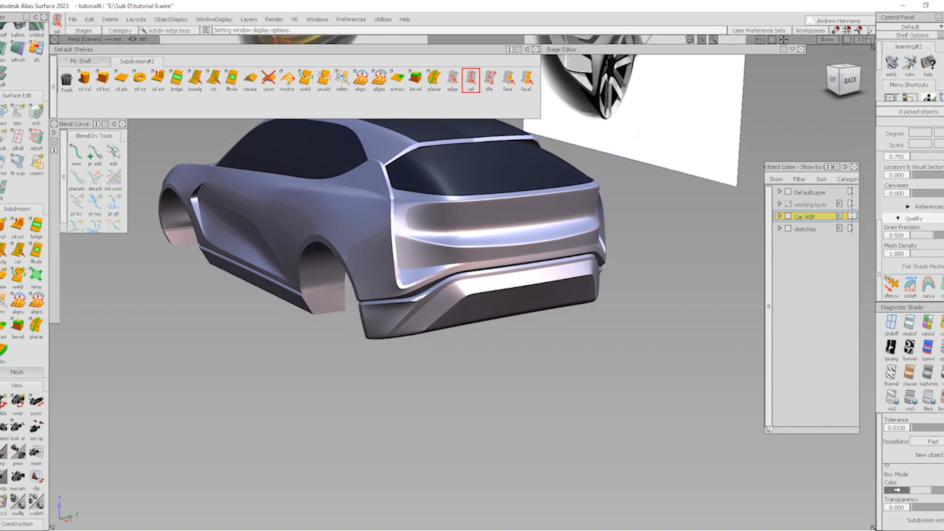
{"action": "left_click", "coordinate": [398, 317], "text": "alt+shift"}
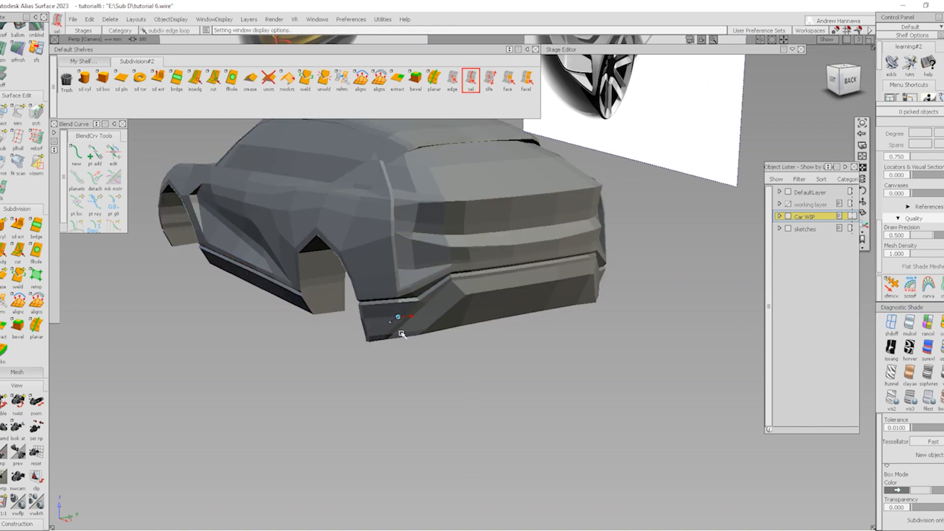
Frame the bumper corner in the orthographic back view with wireframe-only display
{"action": "right_click_drag", "start_coordinate": [401, 333], "coordinate": [525, 400], "text": "alt+shift"}
{"action": "right_click_drag", "start_coordinate": [525, 400], "coordinate": [474, 350], "text": "ctrl+shift"}
{"action": "left_click_drag", "start_coordinate": [474, 350], "coordinate": [352, 365], "text": "alt+shift"}
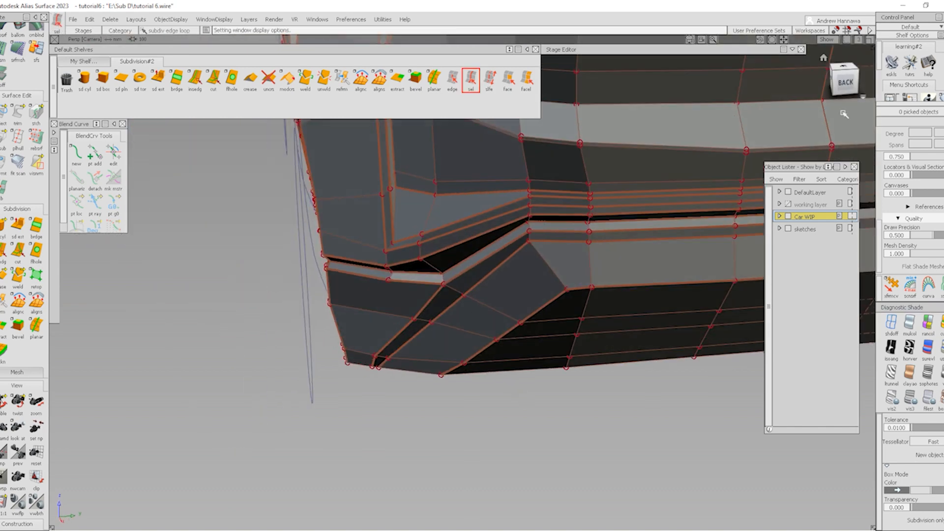
{"action": "left_click", "coordinate": [847, 82]}
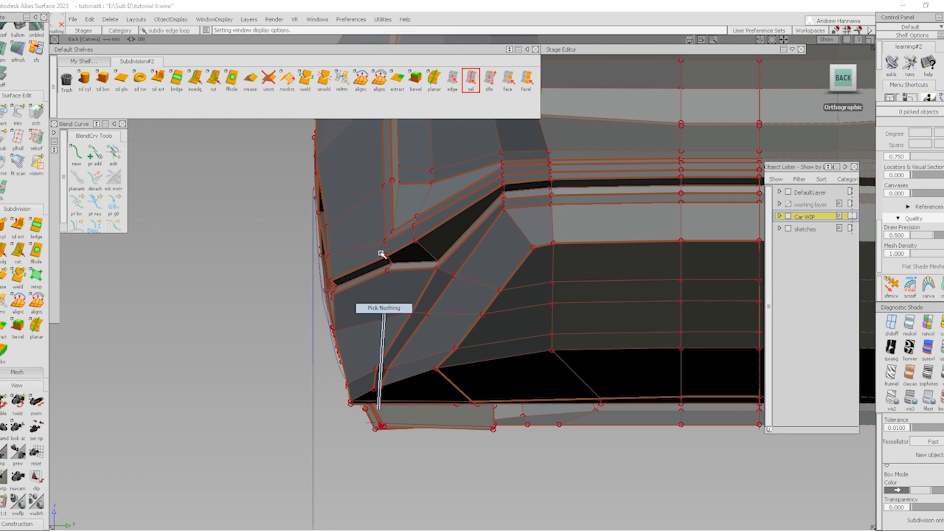
{"action": "left_click", "coordinate": [213, 79]}
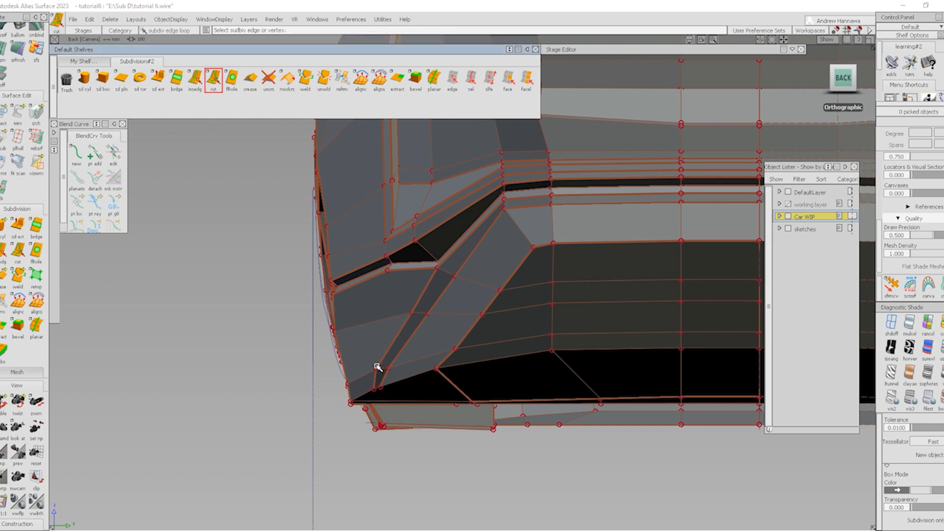
{"action": "middle_click_drag", "start_coordinate": [461, 354], "coordinate": [481, 321], "text": "alt+shift"}
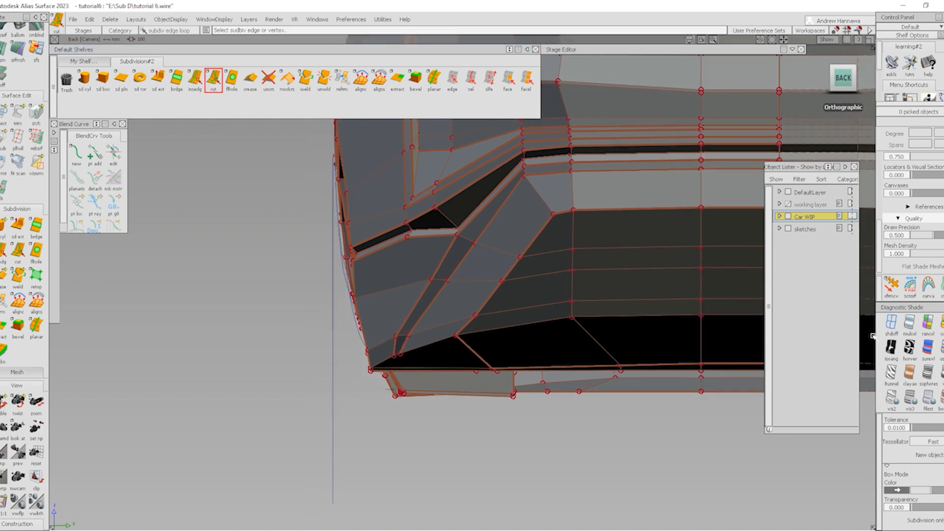
{"action": "left_click", "coordinate": [892, 323]}
{"action": "left_click_drag", "start_coordinate": [427, 353], "coordinate": [359, 379], "text": "alt+shift"}
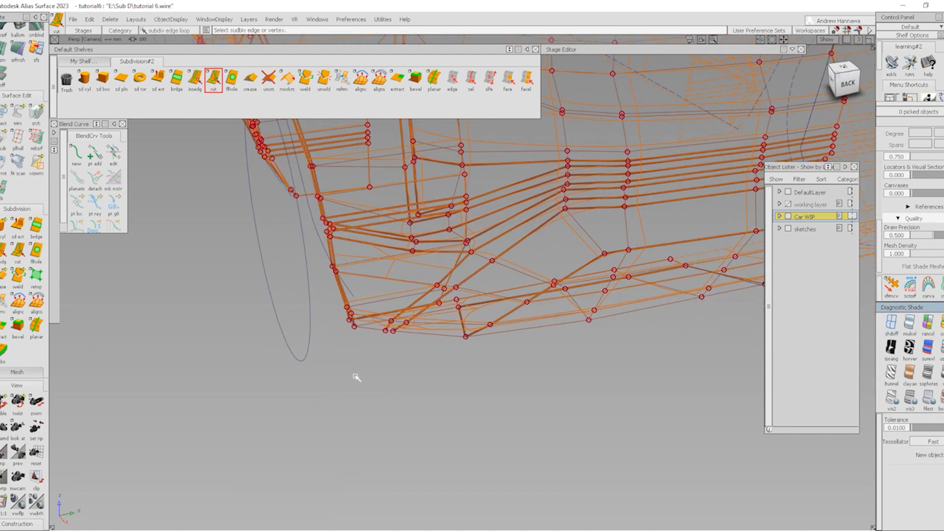
Shift the four lower-left corner CVs slightly right in box-mode back view
{"action": "left_click_drag", "start_coordinate": [411, 349], "coordinate": [378, 320], "text": "ctrl+shift"}
{"action": "left_click_drag", "start_coordinate": [375, 314], "coordinate": [427, 348]}
{"action": "left_click", "coordinate": [941, 399]}
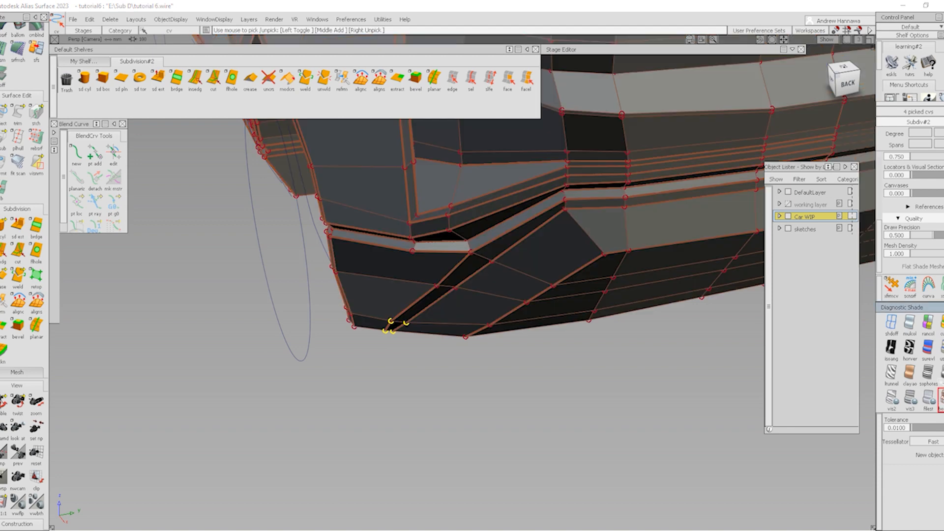
{"action": "left_click", "coordinate": [849, 83]}
{"action": "middle_click_drag", "start_coordinate": [389, 408], "coordinate": [409, 431], "text": "ctrl+shift"}
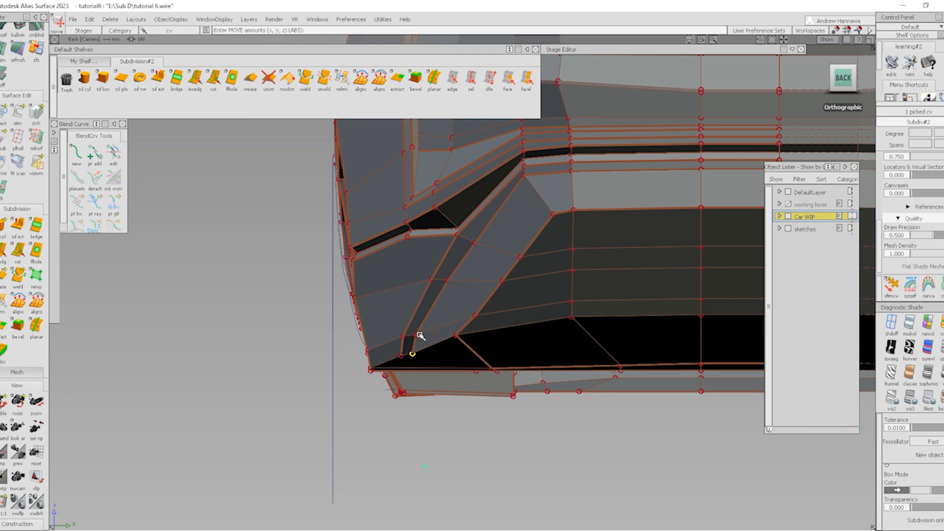
{"action": "middle_click_drag", "start_coordinate": [423, 326], "coordinate": [436, 325]}
{"action": "left_click_drag", "start_coordinate": [417, 373], "coordinate": [383, 186], "text": "ctrl+shift"}
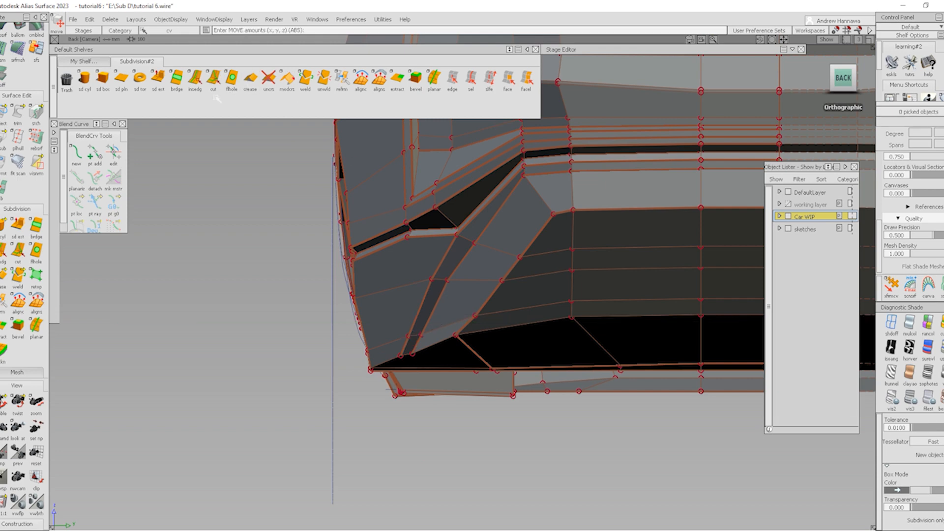
Raise the three vent-edge CVs and shift them slightly left
{"action": "left_click", "coordinate": [213, 79]}
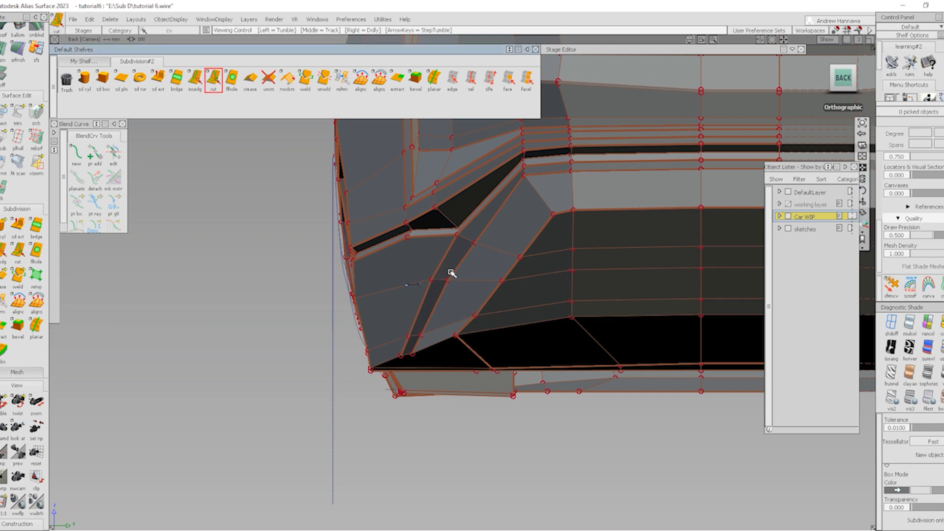
{"action": "right_click_drag", "start_coordinate": [447, 272], "coordinate": [437, 290], "text": "alt+shift"}
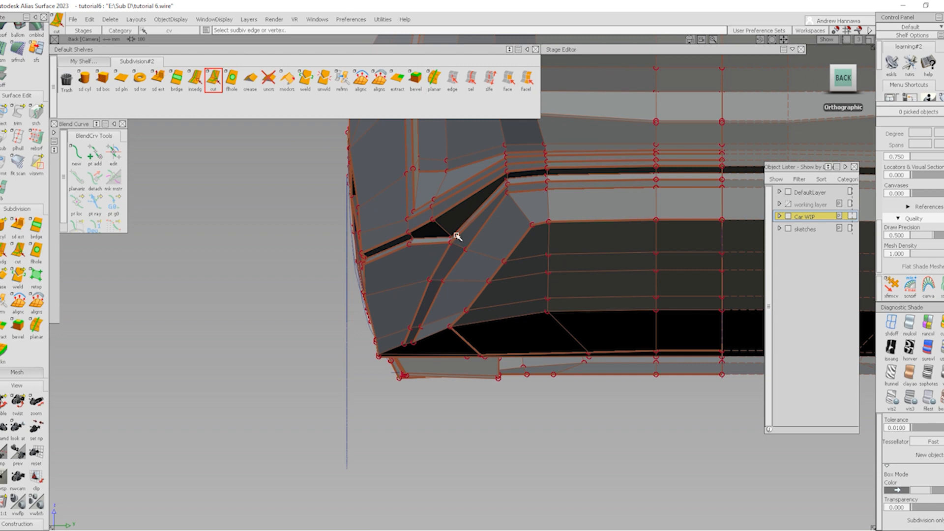
{"action": "mouse_move", "coordinate": [437, 231]}
{"action": "left_mouse_down", "text": "ctrl+shift"}
{"action": "mouse_move", "coordinate": [450, 256]}
{"action": "mouse_move", "coordinate": [480, 252]}
{"action": "left_mouse_up", "text": "ctrl+shift"}
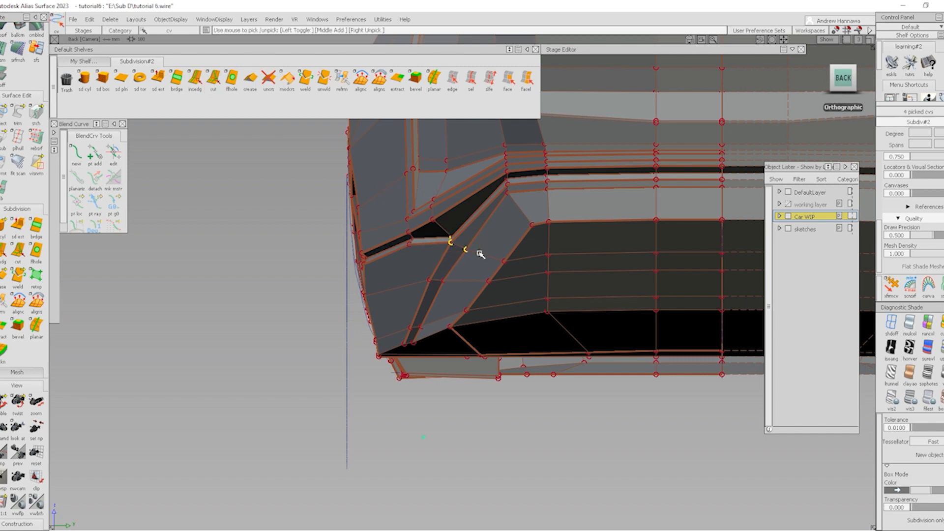
{"action": "left_click_drag", "start_coordinate": [502, 348], "coordinate": [495, 294], "text": "ctrl+shift"}
{"action": "left_click", "coordinate": [451, 238]}
{"action": "left_click", "coordinate": [450, 243]}
{"action": "middle_click_drag", "start_coordinate": [459, 296], "coordinate": [460, 276], "text": "ctrl+shift"}
{"action": "right_click_drag", "start_coordinate": [470, 284], "coordinate": [472, 272]}
{"action": "middle_click_drag", "start_coordinate": [472, 272], "coordinate": [471, 274]}
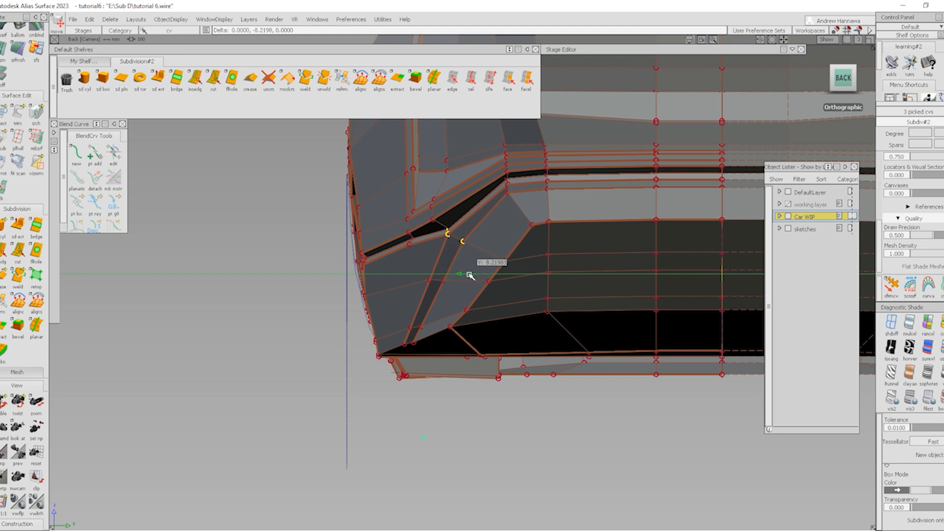
Slide the three diagonal vent-edge CVs left and nudge them up
{"action": "left_click_drag", "start_coordinate": [442, 352], "coordinate": [444, 289], "text": "ctrl+shift"}
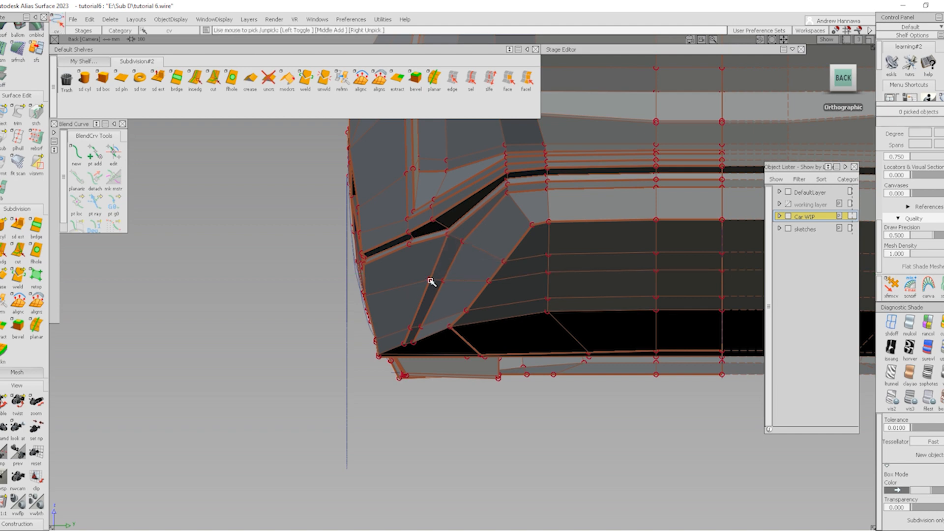
{"action": "left_click", "coordinate": [466, 311]}
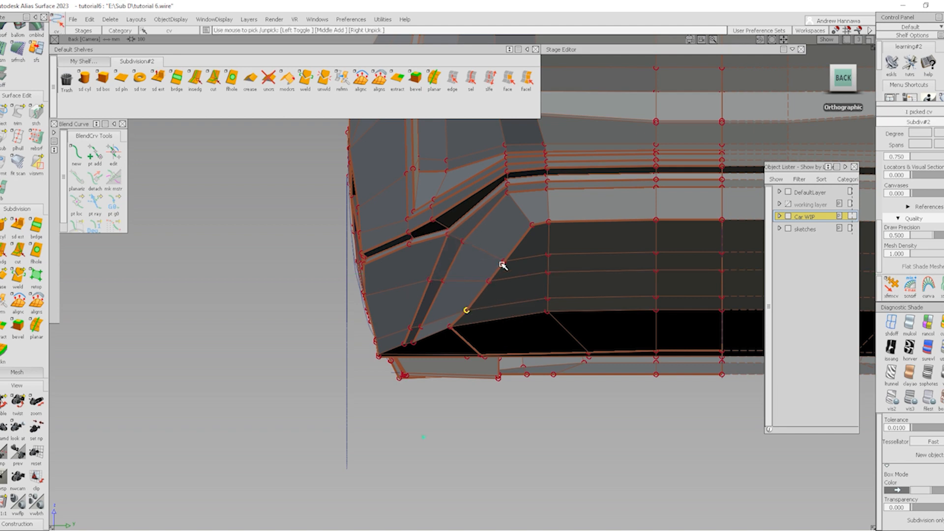
{"action": "right_click_drag", "start_coordinate": [530, 293], "coordinate": [533, 268], "text": "ctrl+shift"}
{"action": "middle_click_drag", "start_coordinate": [533, 267], "coordinate": [530, 266]}
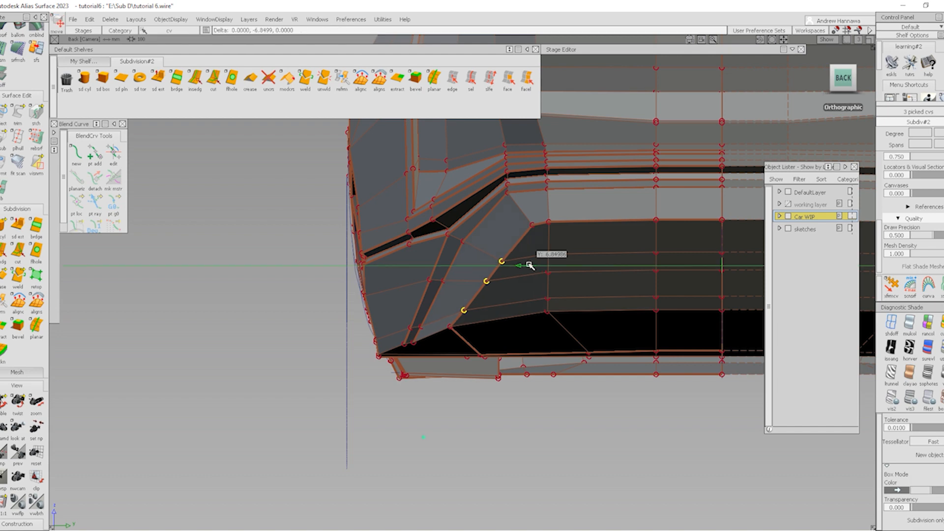
{"action": "right_click_drag", "start_coordinate": [523, 276], "coordinate": [525, 277]}
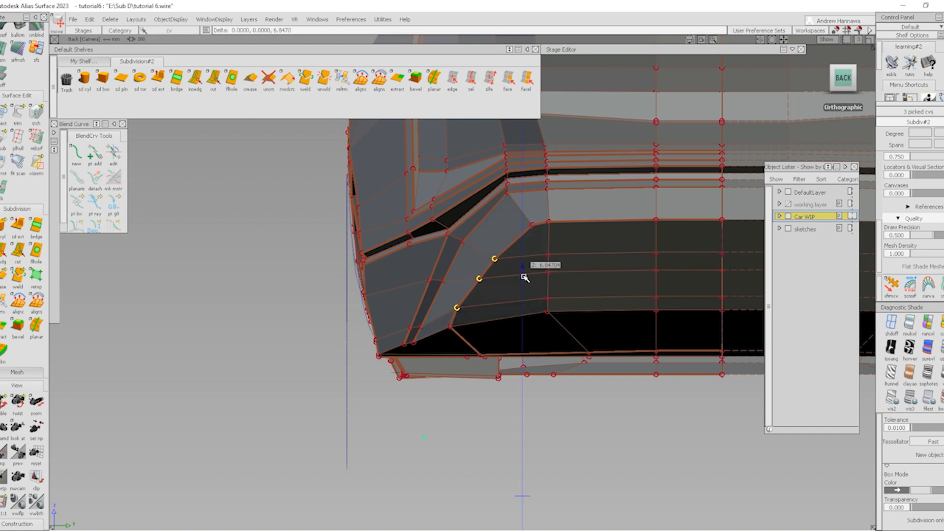
{"action": "left_click_drag", "start_coordinate": [563, 355], "coordinate": [564, 281], "text": "ctrl+shift"}
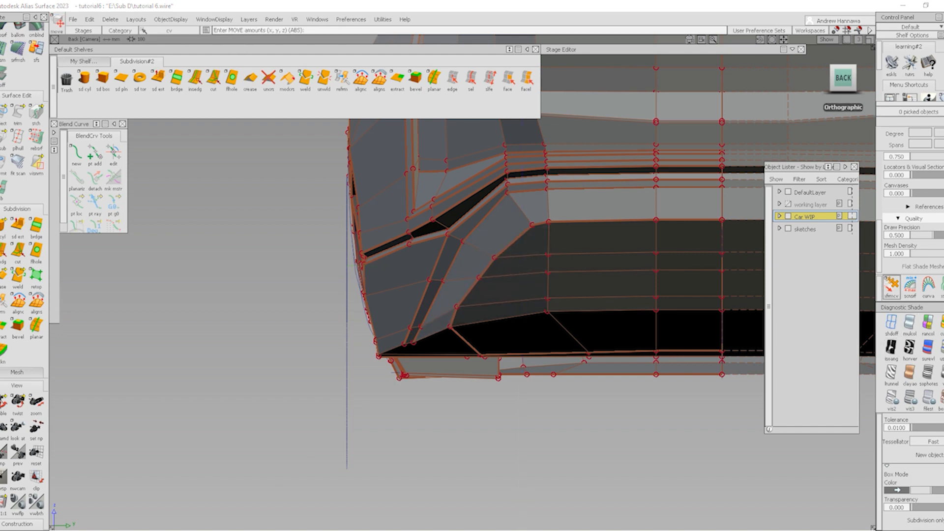
Raise the row of CVs beside the vent using the Transform CV arrows
{"action": "left_click", "coordinate": [892, 286]}
{"action": "left_click", "coordinate": [494, 257]}
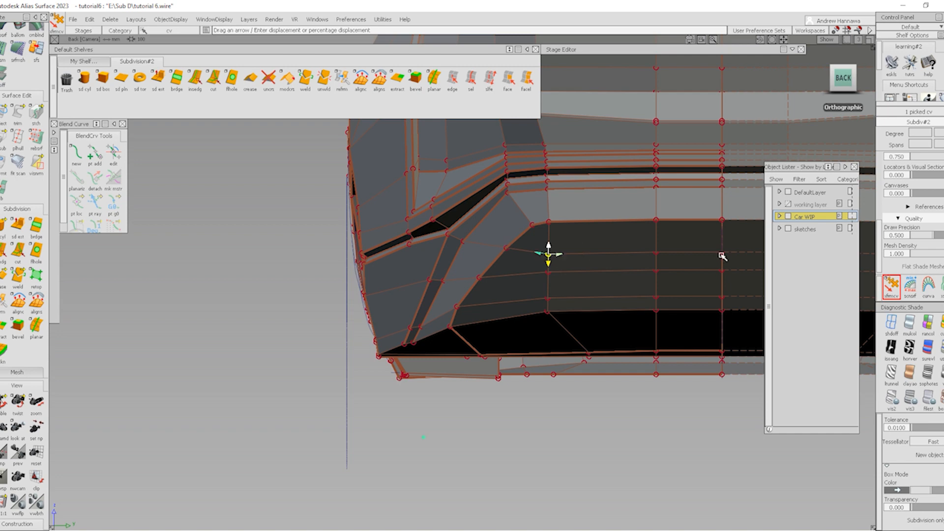
{"action": "left_click_drag", "start_coordinate": [722, 246], "coordinate": [759, 137]}
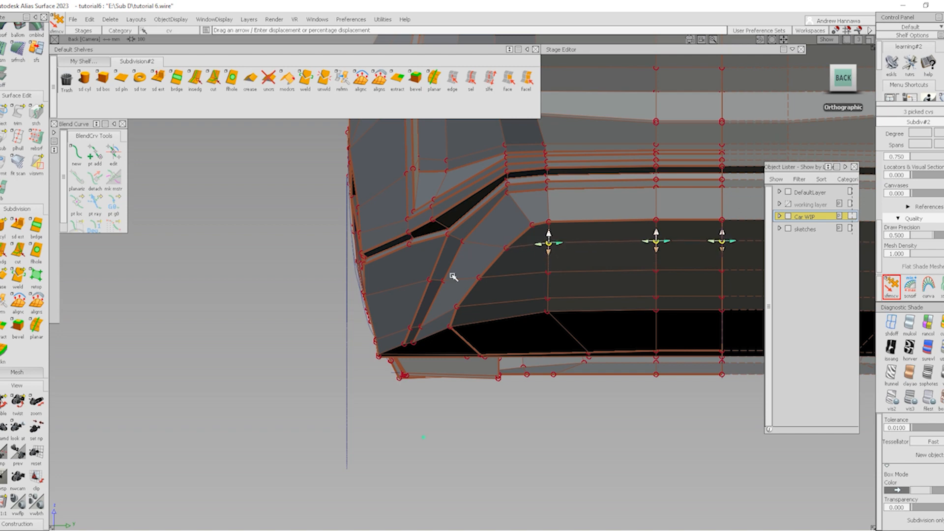
{"action": "mouse_move", "coordinate": [452, 275]}
{"action": "left_mouse_down", "text": "ctrl+shift"}
{"action": "mouse_move", "coordinate": [454, 239]}
{"action": "mouse_move", "coordinate": [516, 320]}
{"action": "mouse_move", "coordinate": [518, 297]}
{"action": "mouse_move", "coordinate": [422, 245]}
{"action": "left_mouse_up", "text": "ctrl+shift"}
{"action": "right_click_drag", "start_coordinate": [422, 246], "coordinate": [440, 288], "text": "alt+shift"}
{"action": "left_click_drag", "start_coordinate": [441, 289], "coordinate": [436, 230], "text": "alt+shift"}
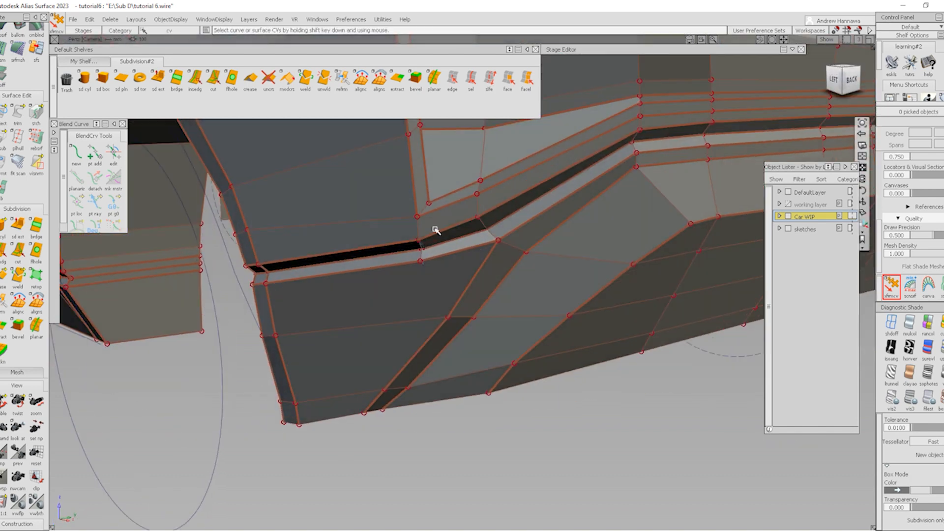
Delete the two edges at the vent's upper corner where it meets the groove
{"action": "left_click", "coordinate": [452, 79]}
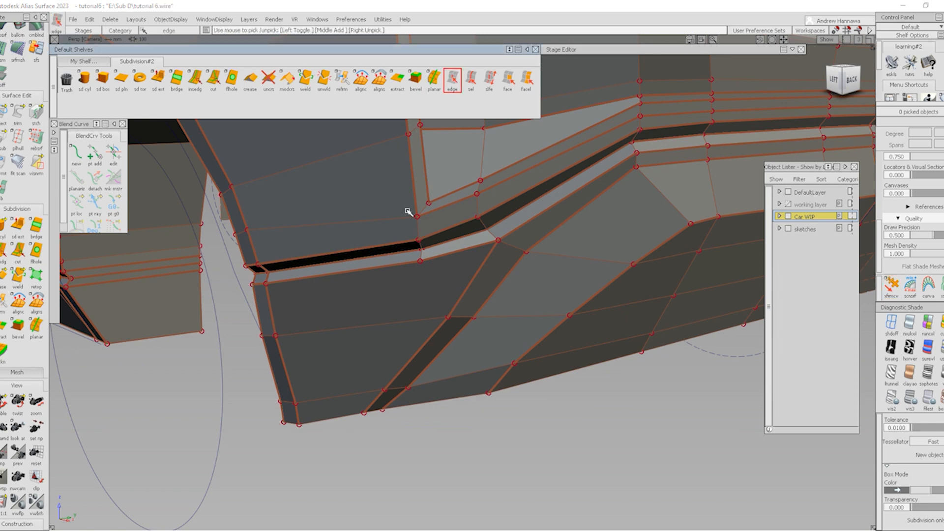
{"action": "left_click", "coordinate": [421, 256]}
{"action": "right_click_drag", "start_coordinate": [419, 261], "coordinate": [435, 291], "text": "alt+shift"}
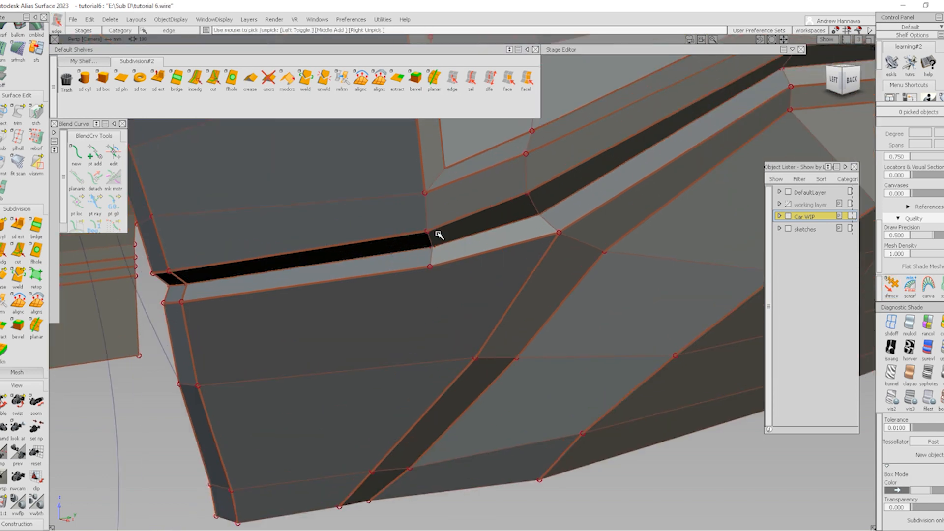
{"action": "left_click", "coordinate": [432, 257]}
{"action": "left_click", "coordinate": [429, 242]}
{"action": "key", "text": "Delete"}
{"action": "key", "text": "Return"}
{"action": "right_click_drag", "start_coordinate": [526, 265], "coordinate": [488, 239], "text": "alt+shift"}
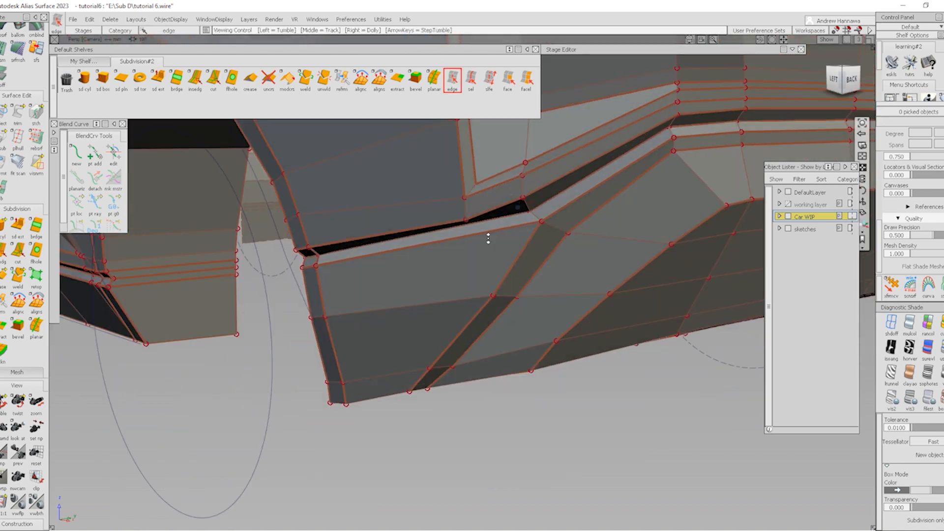
{"action": "mouse_move", "coordinate": [481, 234]}
{"action": "left_mouse_down", "text": "alt+shift"}
{"action": "mouse_move", "coordinate": [494, 106]}
{"action": "mouse_move", "coordinate": [480, 140]}
{"action": "left_mouse_up", "text": "alt+shift"}
Inspect the smoothed vent with smooth shading and the wireframe cage overlaid
{"action": "key", "text": "ctrl+b"}
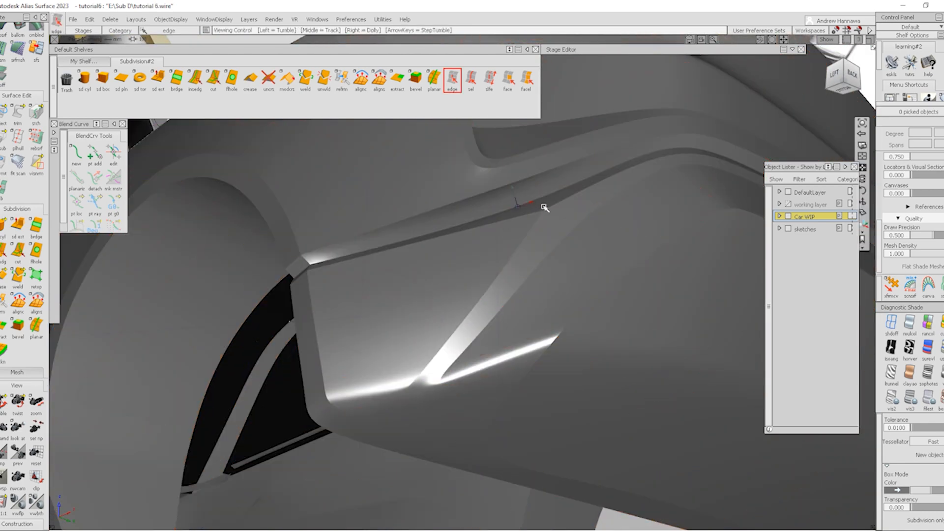
{"action": "mouse_move", "coordinate": [543, 207]}
{"action": "left_mouse_down", "text": "alt+shift"}
{"action": "mouse_move", "coordinate": [478, 369]}
{"action": "mouse_move", "coordinate": [485, 320]}
{"action": "mouse_move", "coordinate": [238, 317]}
{"action": "mouse_move", "coordinate": [303, 331]}
{"action": "mouse_move", "coordinate": [510, 256]}
{"action": "mouse_move", "coordinate": [427, 284]}
{"action": "mouse_move", "coordinate": [276, 280]}
{"action": "mouse_move", "coordinate": [324, 280]}
{"action": "mouse_move", "coordinate": [417, 323]}
{"action": "mouse_move", "coordinate": [569, 312]}
{"action": "mouse_move", "coordinate": [329, 297]}
{"action": "mouse_move", "coordinate": [436, 302]}
{"action": "left_mouse_up", "text": "alt+shift"}
{"action": "key", "text": "alt+m"}
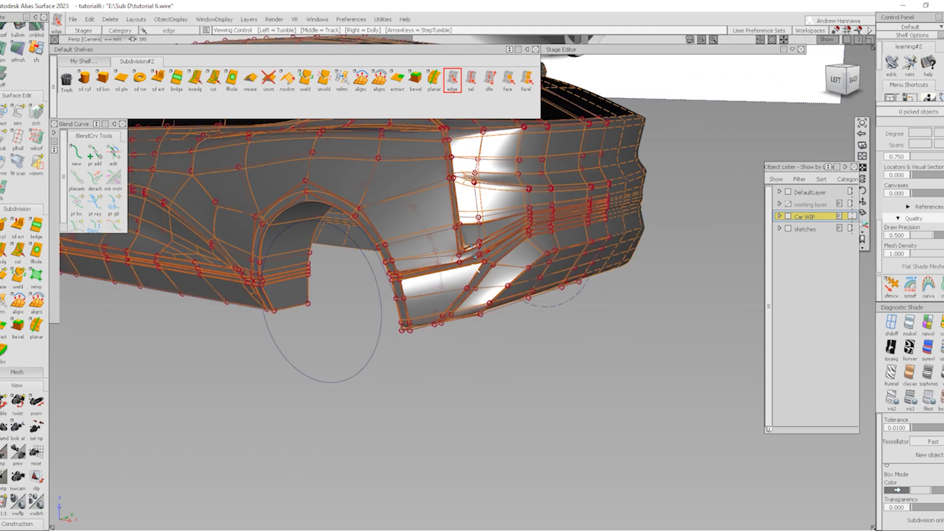
{"action": "right_click_drag", "start_coordinate": [516, 324], "coordinate": [534, 307], "text": "alt+shift"}
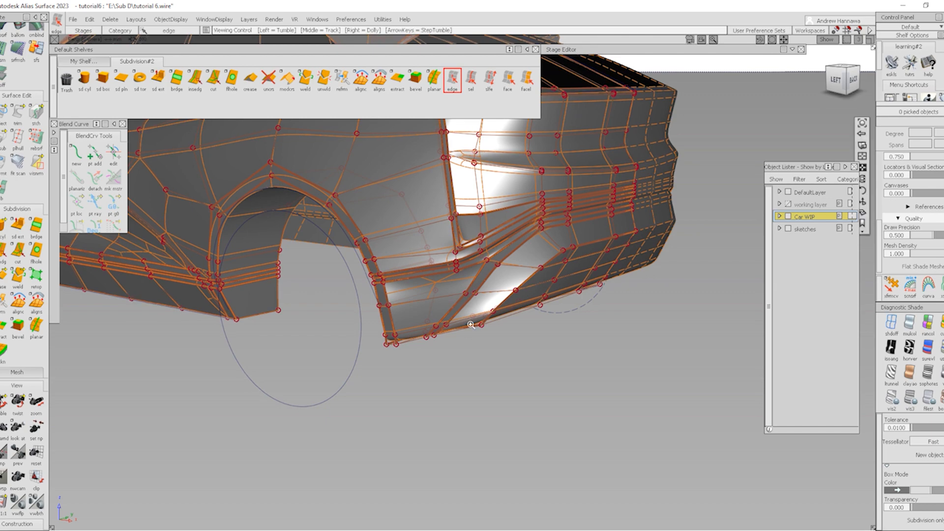
{"action": "left_click_drag", "start_coordinate": [465, 299], "coordinate": [350, 294], "text": "alt+shift"}
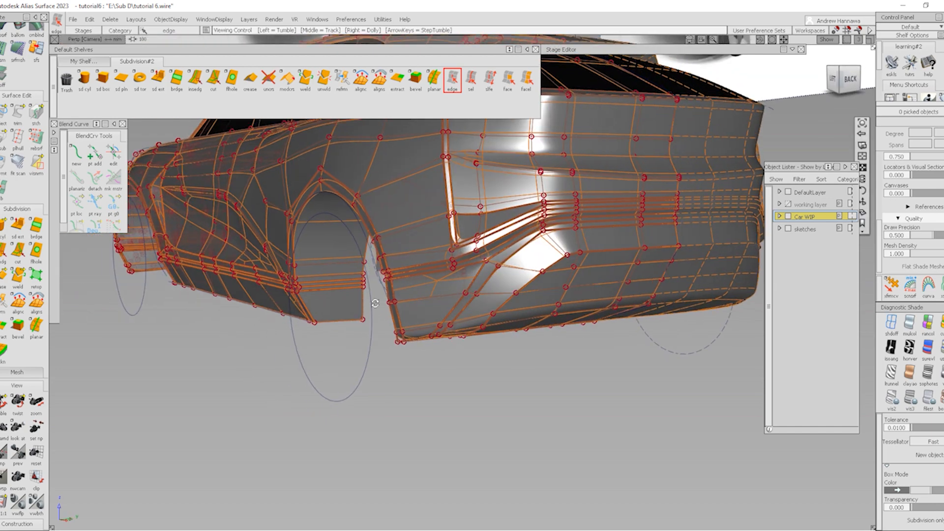
Cut a new edge from the bumper's bottom edge up to the edge above
{"action": "left_click", "coordinate": [209, 79]}
{"action": "key", "text": "alt+grave"}
{"action": "mouse_move", "coordinate": [465, 348]}
{"action": "right_mouse_down", "text": "alt+shift"}
{"action": "mouse_move", "coordinate": [448, 328]}
{"action": "mouse_move", "coordinate": [480, 314]}
{"action": "mouse_move", "coordinate": [462, 306]}
{"action": "right_mouse_up", "text": "alt+shift"}
{"action": "key", "text": "alt+grave"}
{"action": "left_click_drag", "start_coordinate": [462, 305], "coordinate": [446, 342], "text": "alt+shift"}
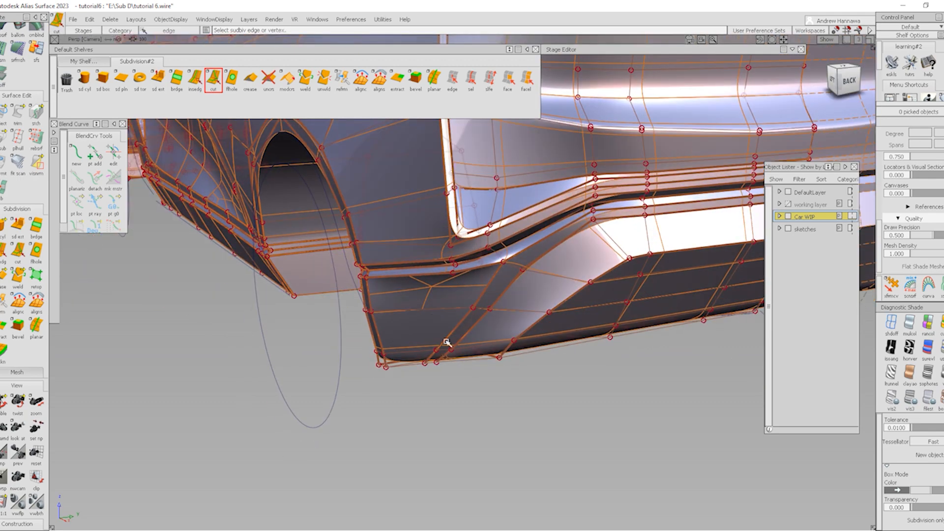
{"action": "left_click", "coordinate": [451, 284]}
{"action": "left_click", "coordinate": [438, 353]}
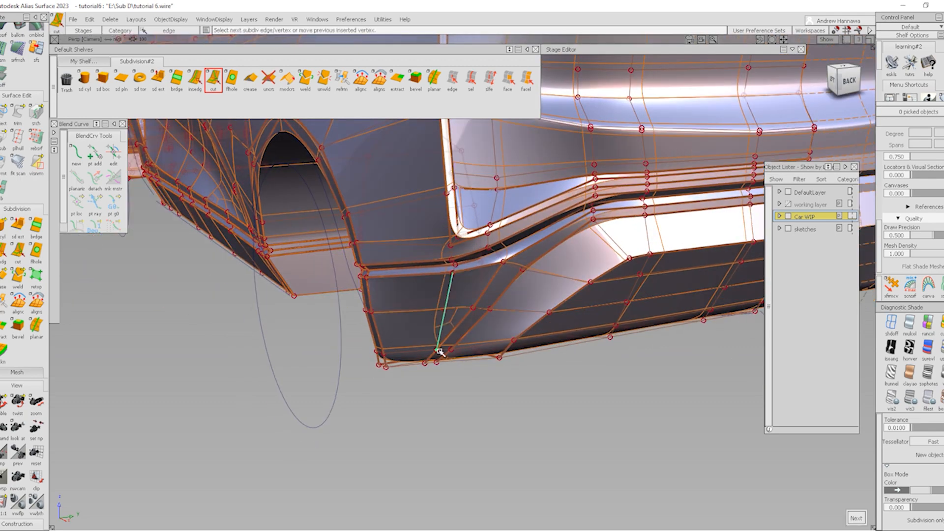
{"action": "left_click_drag", "start_coordinate": [476, 353], "coordinate": [473, 320], "text": "ctrl+shift"}
{"action": "right_click_drag", "start_coordinate": [468, 290], "coordinate": [502, 275], "text": "alt+shift"}
{"action": "left_click_drag", "start_coordinate": [502, 274], "coordinate": [605, 272], "text": "alt+shift"}
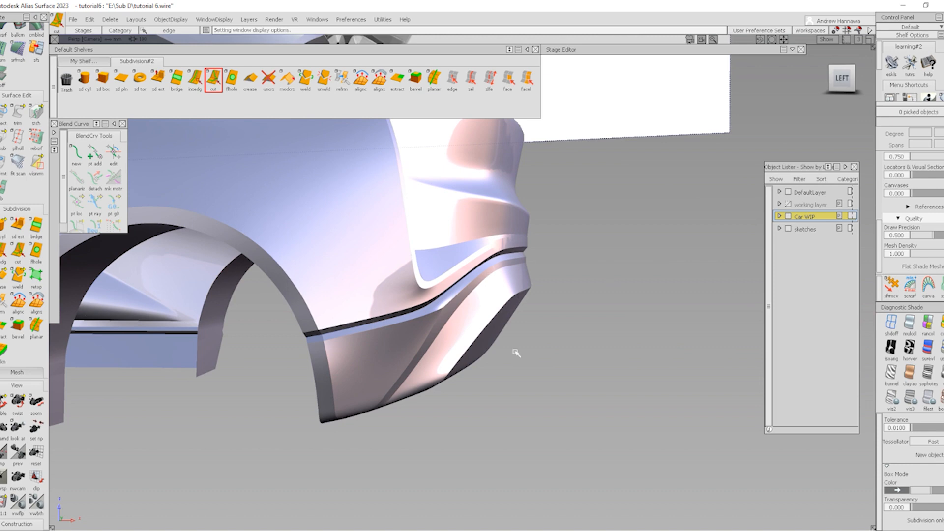
In the left ortho view, slide the upper pair of vent CVs left
{"action": "left_click", "coordinate": [843, 84]}
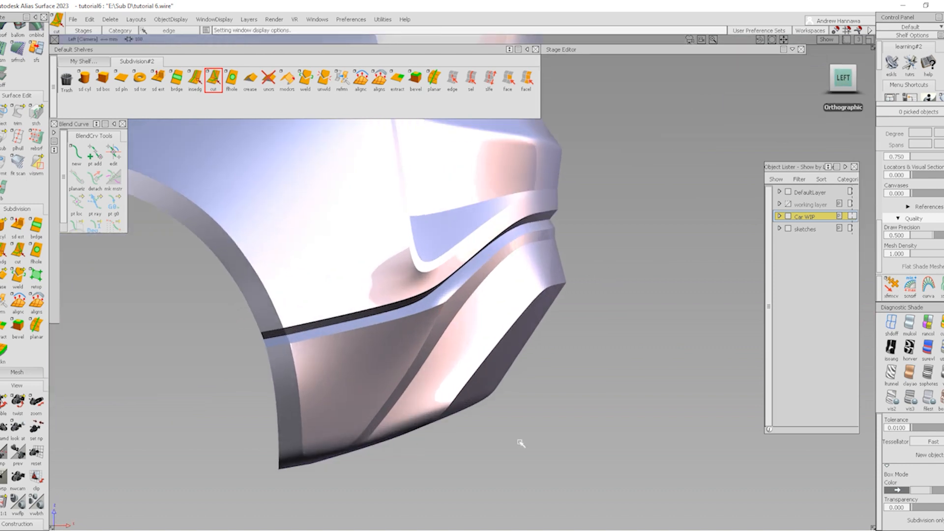
{"action": "key", "text": "alt+t"}
{"action": "middle_click_drag", "start_coordinate": [460, 369], "coordinate": [493, 349], "text": "alt+shift"}
{"action": "left_click", "coordinate": [941, 400]}
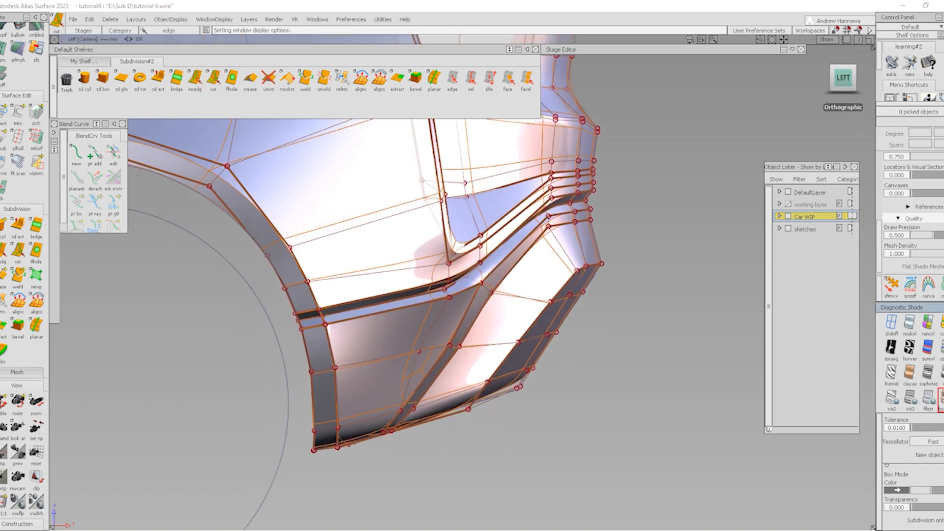
{"action": "left_click_drag", "start_coordinate": [480, 442], "coordinate": [472, 385], "text": "ctrl+shift"}
{"action": "left_click_drag", "start_coordinate": [446, 335], "coordinate": [472, 354]}
{"action": "right_click_drag", "start_coordinate": [546, 368], "coordinate": [590, 375], "text": "ctrl+shift"}
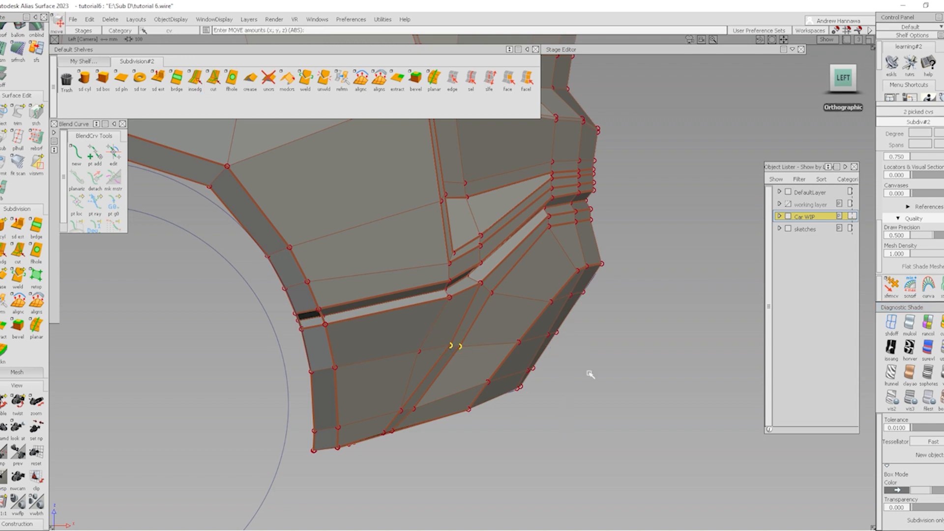
{"action": "middle_click_drag", "start_coordinate": [590, 375], "coordinate": [574, 387]}
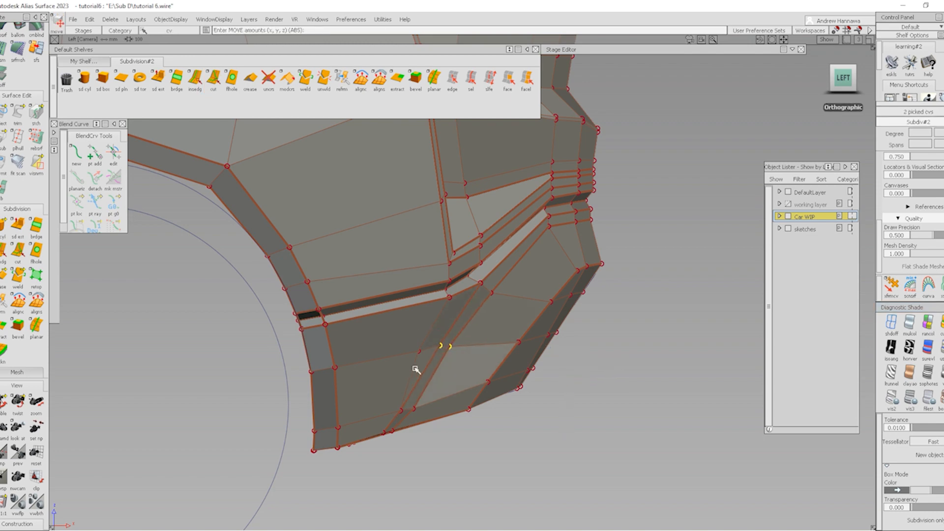
Slide the lower pair of vent CVs sideways and check the vent
{"action": "left_click_drag", "start_coordinate": [397, 410], "coordinate": [398, 438], "text": "ctrl+shift"}
{"action": "left_click_drag", "start_coordinate": [352, 390], "coordinate": [431, 417], "text": "ctrl+shift"}
{"action": "right_click_drag", "start_coordinate": [504, 457], "coordinate": [541, 401], "text": "ctrl+shift"}
{"action": "middle_click_drag", "start_coordinate": [579, 417], "coordinate": [559, 424]}
{"action": "left_click_drag", "start_coordinate": [559, 423], "coordinate": [437, 422], "text": "alt+shift"}
{"action": "middle_click_drag", "start_coordinate": [438, 422], "coordinate": [483, 409]}
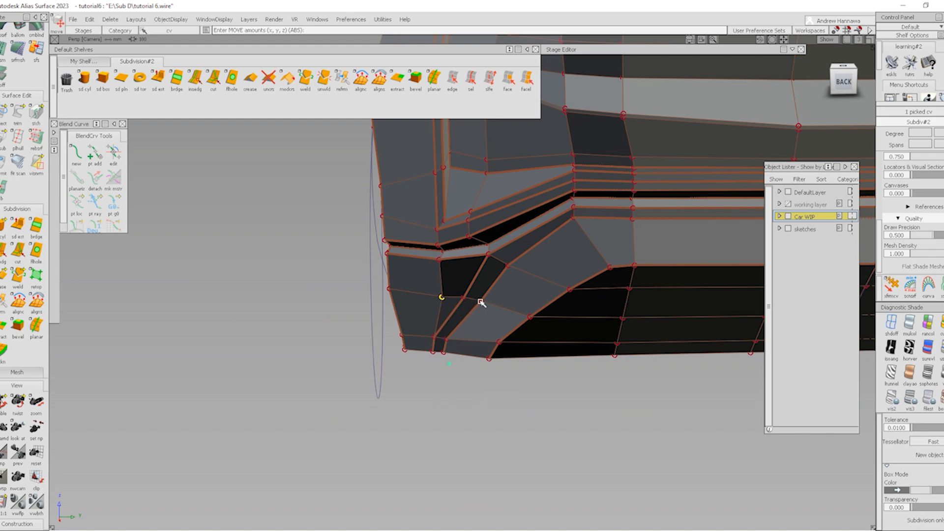
In the back view, shift the three vent CVs about -24.29 in Y
{"action": "left_click", "coordinate": [846, 84]}
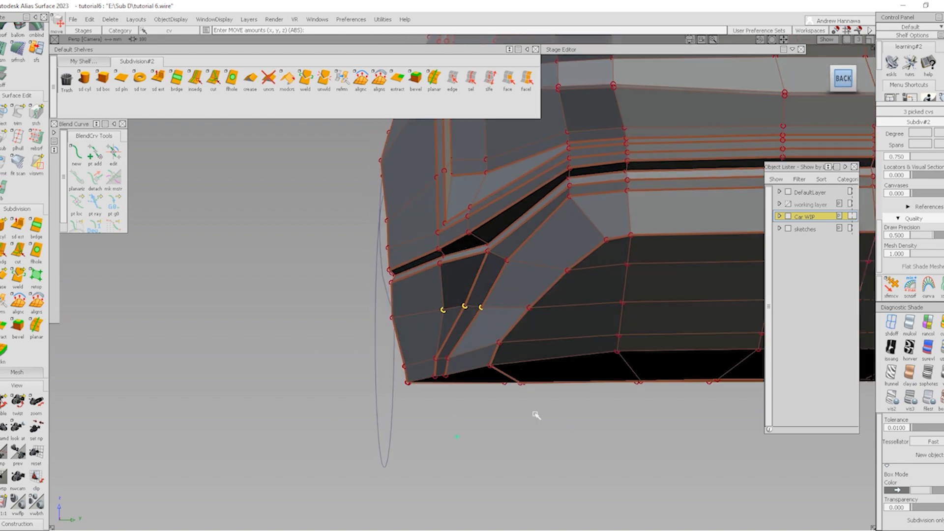
{"action": "middle_click_drag", "start_coordinate": [563, 422], "coordinate": [554, 434]}
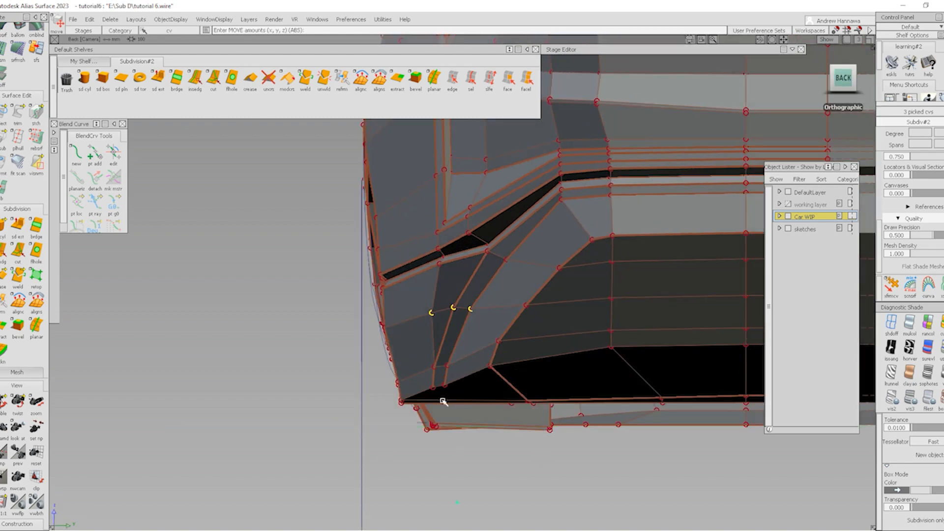
{"action": "left_click", "coordinate": [447, 366]}
{"action": "right_click_drag", "start_coordinate": [461, 373], "coordinate": [396, 387], "text": "alt+shift"}
{"action": "left_click_drag", "start_coordinate": [397, 387], "coordinate": [426, 307], "text": "alt+shift"}
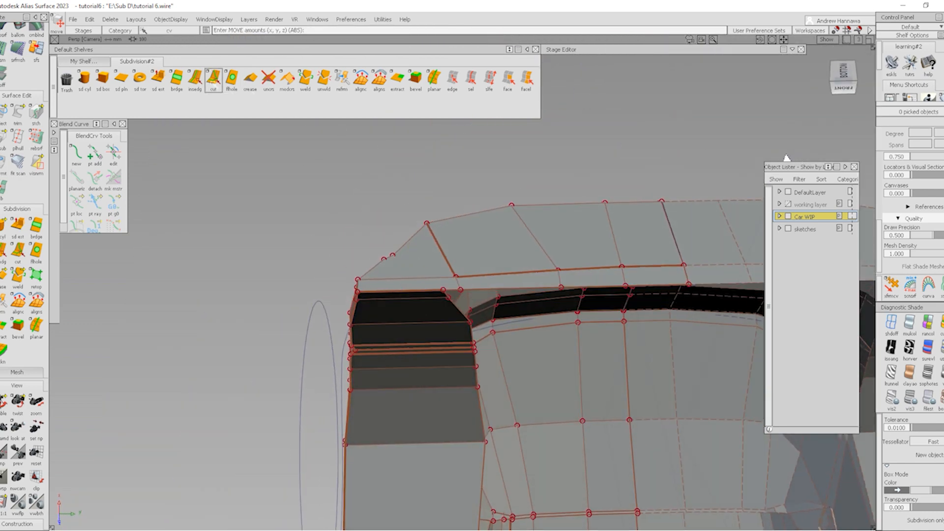
{"action": "left_click", "coordinate": [214, 84]}
{"action": "scroll", "coordinate": [443, 297], "scroll_direction": "up", "scroll_amount": 4, "text": "alt+shift"}
{"action": "left_click", "coordinate": [445, 300]}
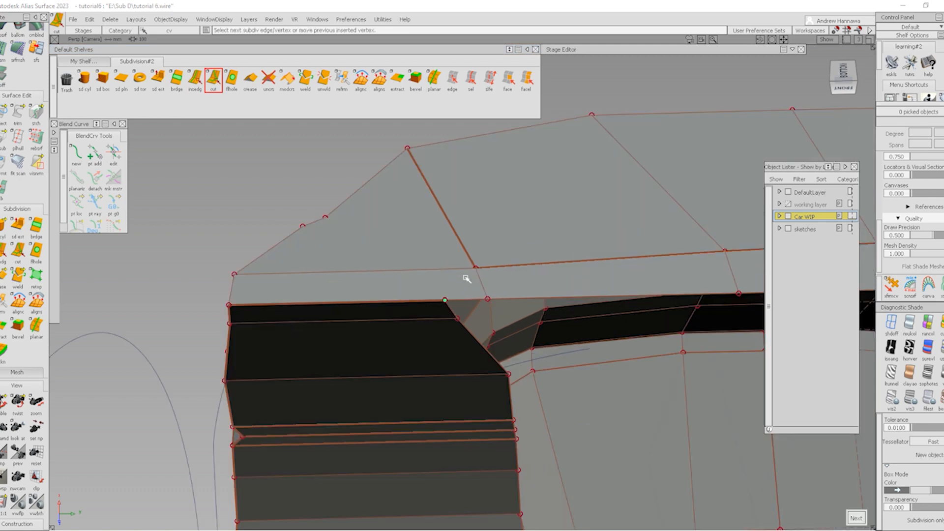
{"action": "left_click", "coordinate": [471, 271]}
{"action": "left_click", "coordinate": [452, 79]}
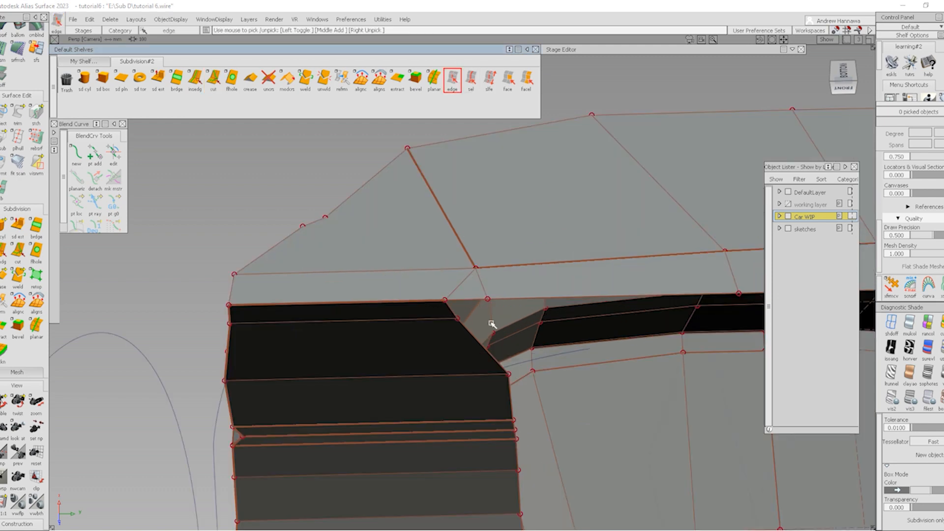
{"action": "left_click", "coordinate": [484, 290]}
{"action": "key", "text": "Delete"}
{"action": "left_click_drag", "start_coordinate": [490, 268], "coordinate": [447, 272], "text": "ctrl+shift"}
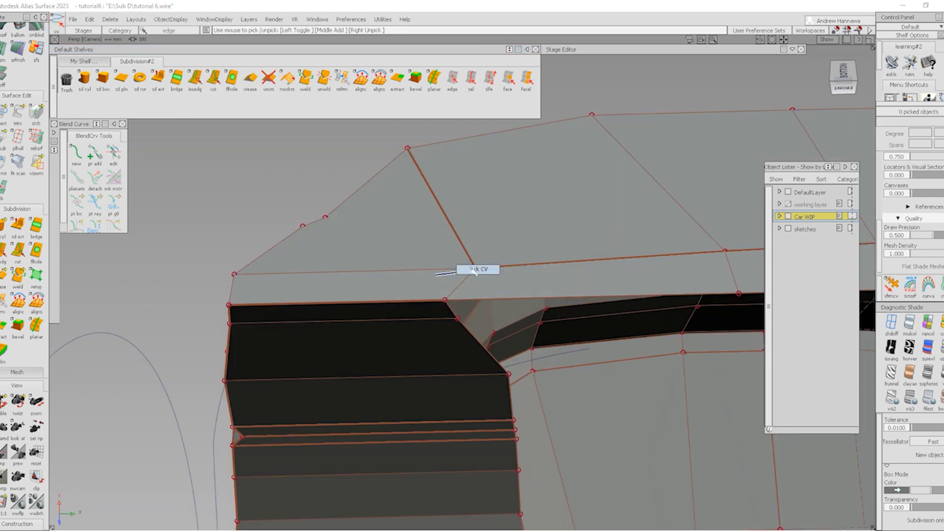
{"action": "left_click", "coordinate": [475, 268]}
{"action": "left_click_drag", "start_coordinate": [501, 306], "coordinate": [501, 272], "text": "ctrl+shift"}
{"action": "middle_click_drag", "start_coordinate": [505, 236], "coordinate": [440, 237]}
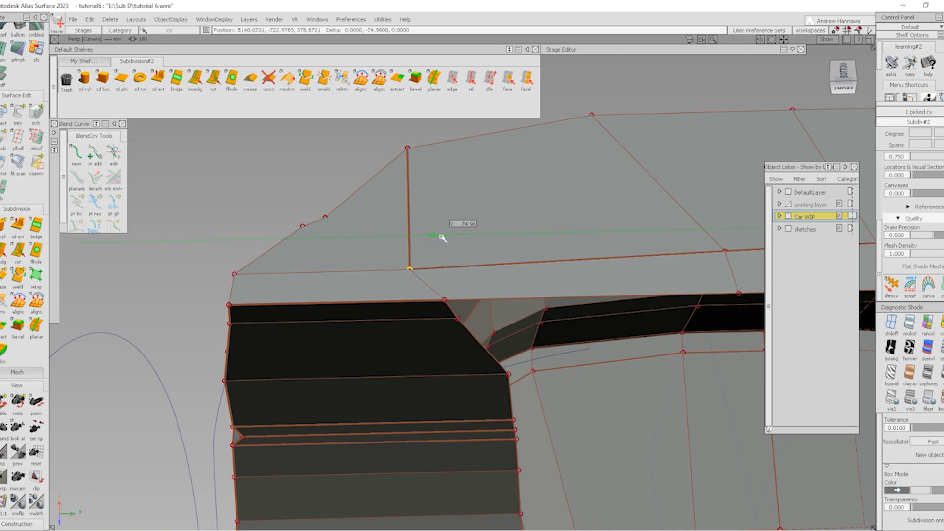
{"action": "left_click_drag", "start_coordinate": [320, 238], "coordinate": [382, 229], "text": "alt+shift"}
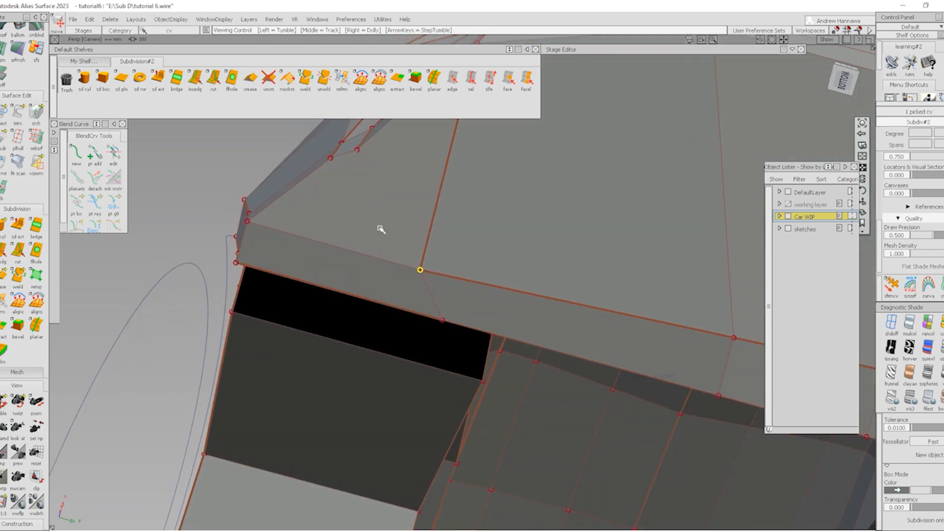
{"action": "middle_click_drag", "start_coordinate": [488, 329], "coordinate": [497, 350], "text": "alt+shift"}
{"action": "left_click_drag", "start_coordinate": [413, 217], "coordinate": [374, 423], "text": "alt+shift"}
{"action": "middle_click_drag", "start_coordinate": [373, 394], "coordinate": [365, 337], "text": "alt+shift"}
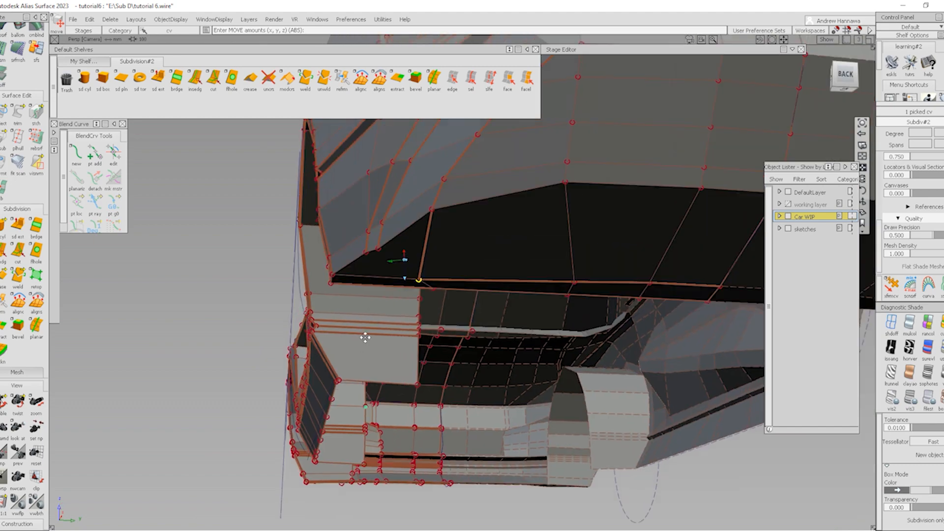
{"action": "left_click_drag", "start_coordinate": [365, 337], "coordinate": [422, 231], "text": "alt+shift"}
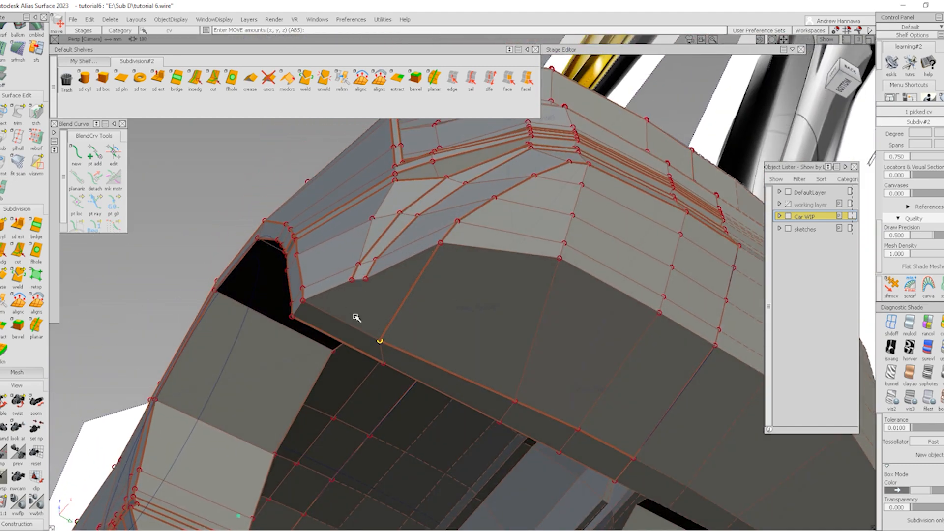
Cut a new edge from the edge by the vent to the lower-corner edge
{"action": "left_click_drag", "start_coordinate": [356, 317], "coordinate": [351, 273], "text": "ctrl+shift"}
{"action": "left_click", "coordinate": [213, 79]}
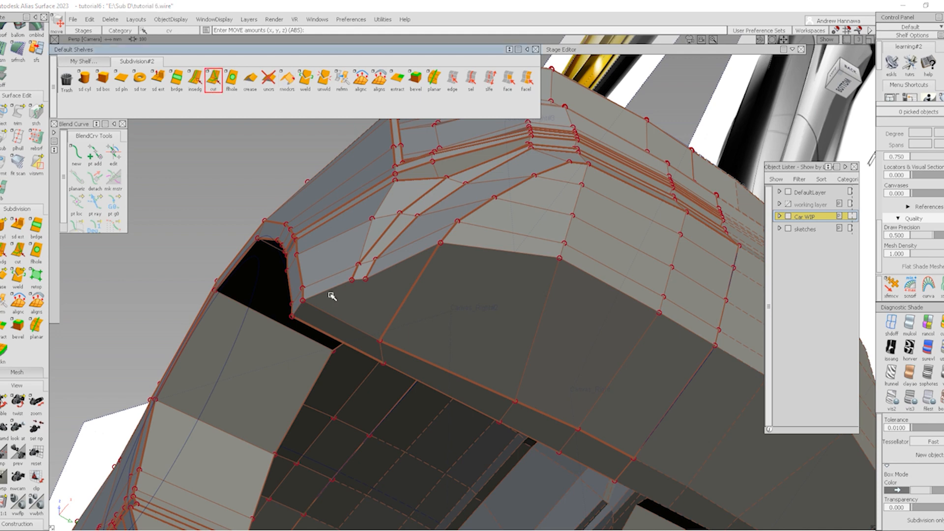
{"action": "left_click", "coordinate": [364, 279]}
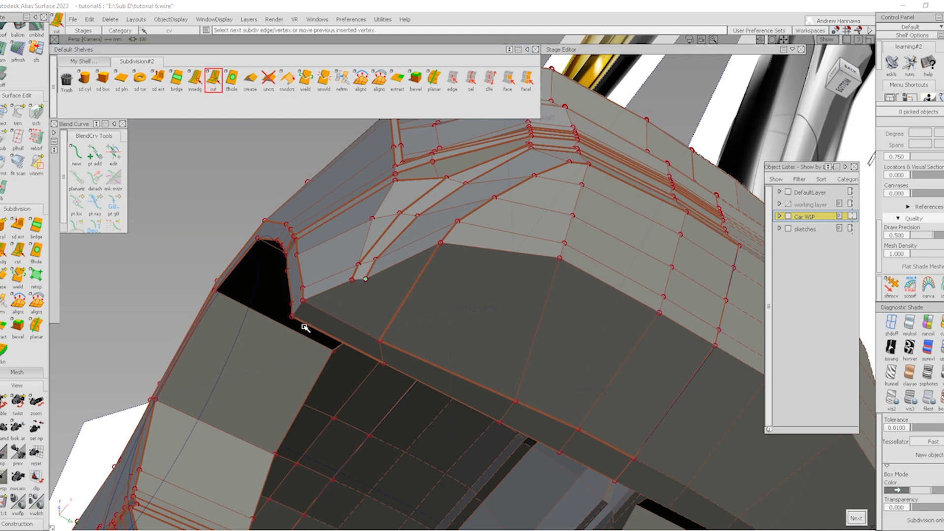
{"action": "left_click", "coordinate": [304, 325]}
{"action": "left_click_drag", "start_coordinate": [281, 327], "coordinate": [358, 291], "text": "alt+shift"}
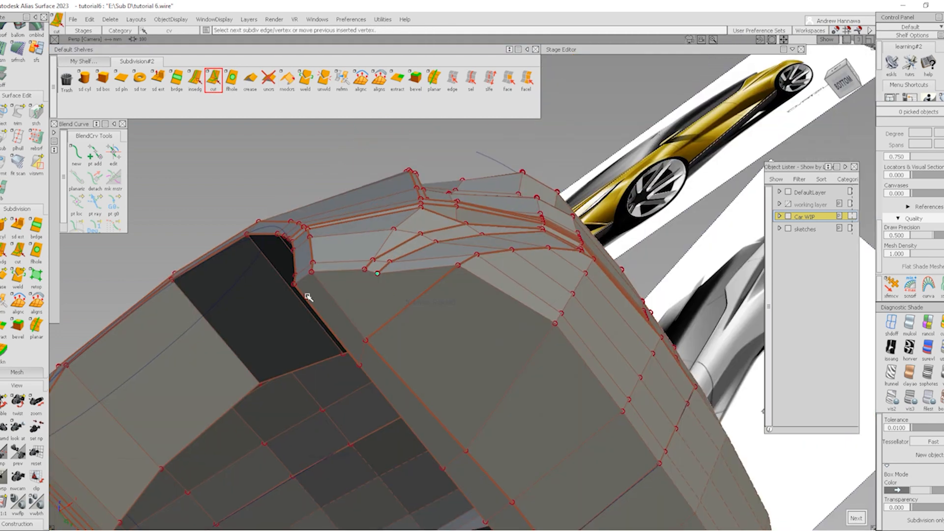
{"action": "left_click_drag", "start_coordinate": [295, 290], "coordinate": [311, 313], "text": "alt+shift"}
{"action": "left_click_drag", "start_coordinate": [297, 301], "coordinate": [312, 291], "text": "alt+shift"}
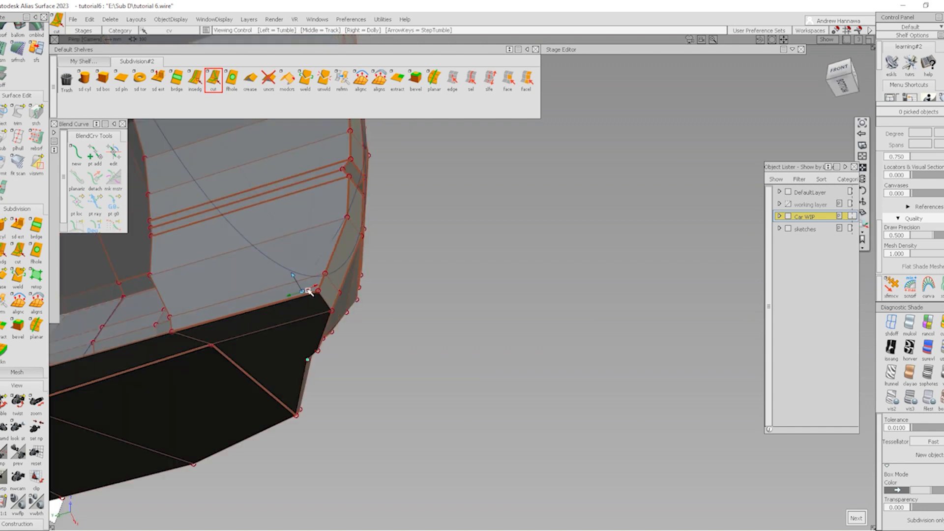
{"action": "right_click_drag", "start_coordinate": [312, 291], "coordinate": [303, 333], "text": "alt+shift"}
{"action": "left_click_drag", "start_coordinate": [303, 333], "coordinate": [305, 300], "text": "alt+shift"}
{"action": "left_click", "coordinate": [308, 298]}
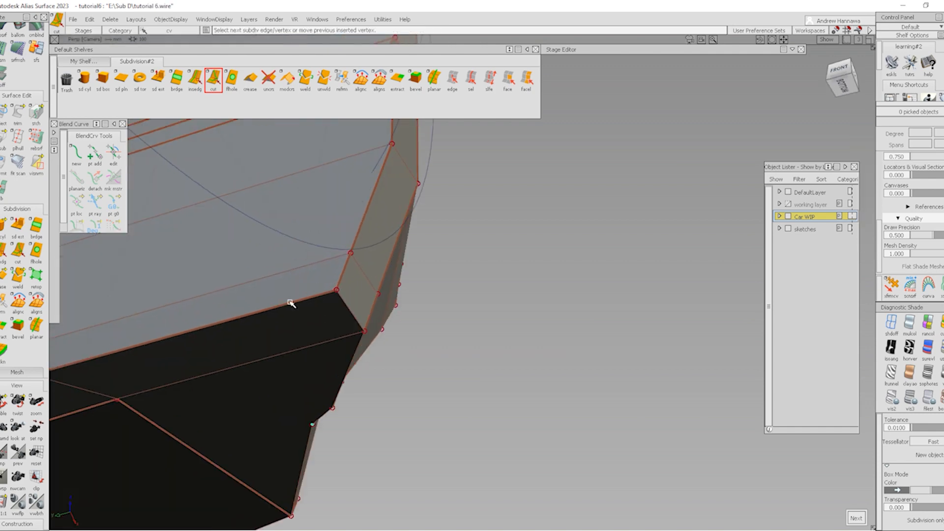
{"action": "left_click", "coordinate": [290, 302]}
{"action": "left_click_drag", "start_coordinate": [413, 325], "coordinate": [295, 270], "text": "alt+shift"}
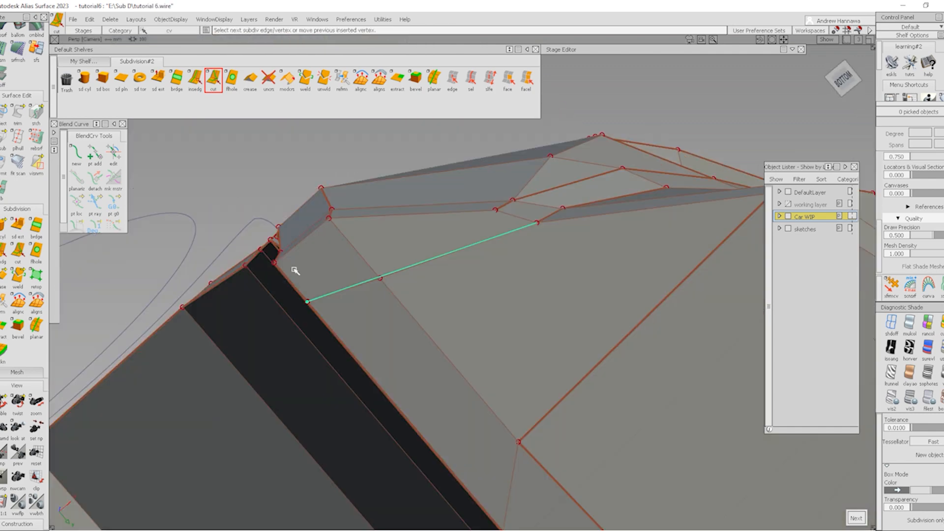
{"action": "key", "text": "space"}
Slide the cut's new vertex up-left along its edge with xfrmcv
{"action": "left_click_drag", "start_coordinate": [490, 259], "coordinate": [511, 263], "text": "alt+shift"}
{"action": "left_click", "coordinate": [891, 285]}
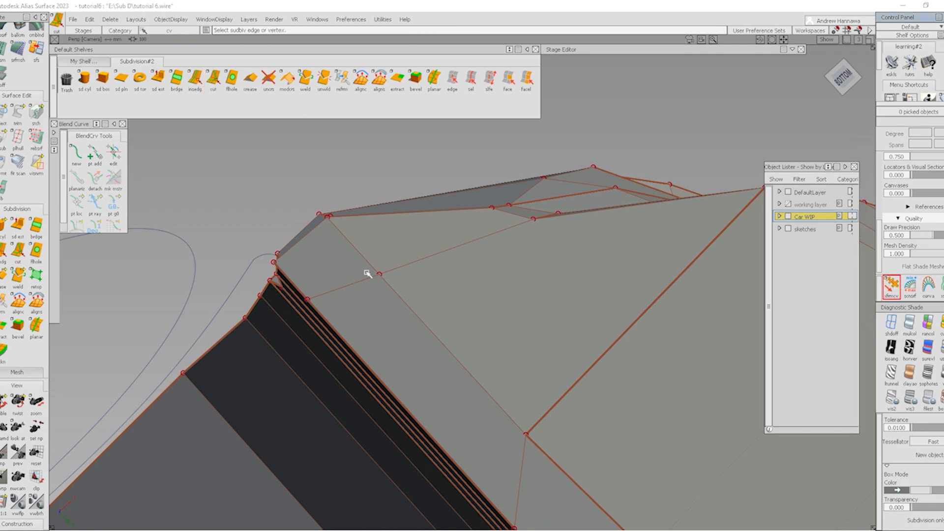
{"action": "left_click", "coordinate": [382, 276]}
{"action": "left_click_drag", "start_coordinate": [379, 274], "coordinate": [338, 229]}
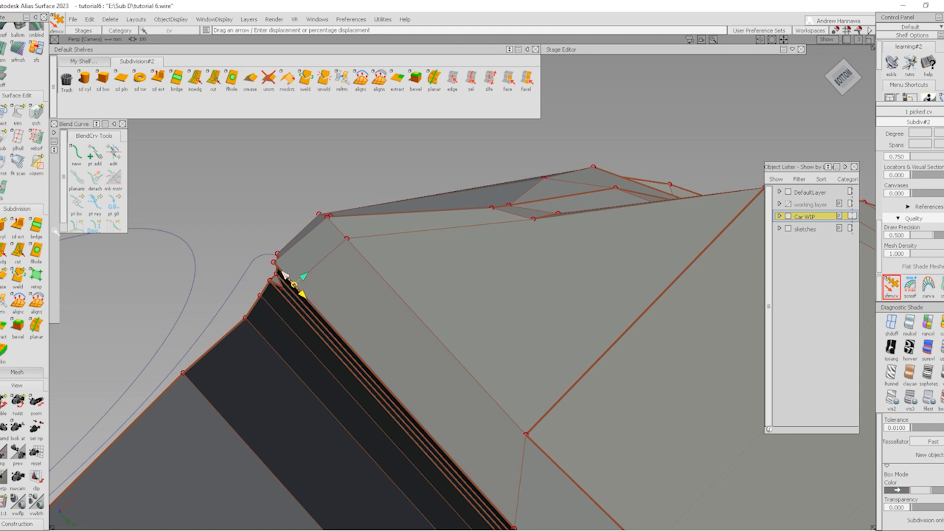
{"action": "left_click_drag", "start_coordinate": [465, 299], "coordinate": [411, 255], "text": "alt+shift"}
{"action": "right_click_drag", "start_coordinate": [411, 255], "coordinate": [460, 228], "text": "alt+shift"}
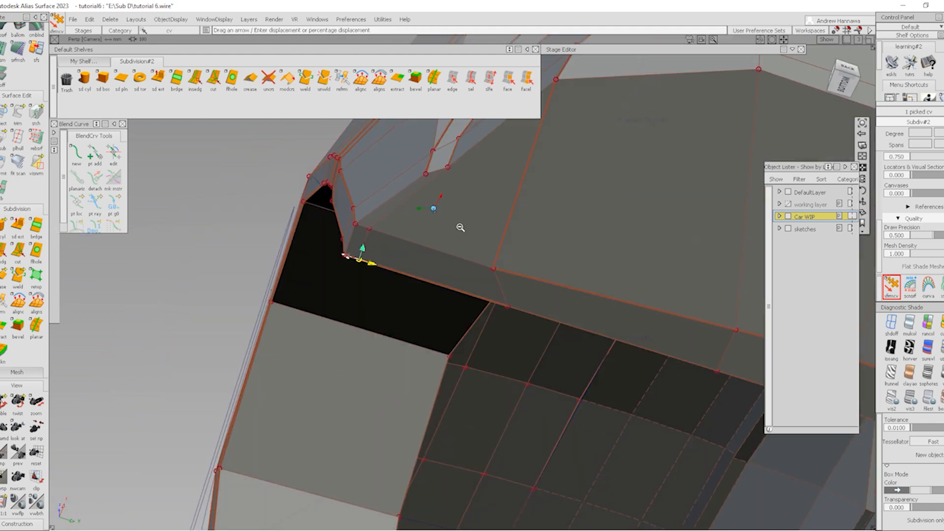
{"action": "left_click_drag", "start_coordinate": [461, 228], "coordinate": [396, 267], "text": "alt+shift"}
{"action": "left_click_drag", "start_coordinate": [466, 220], "coordinate": [503, 253], "text": "alt+shift"}
{"action": "left_click", "coordinate": [350, 341], "text": "shift"}
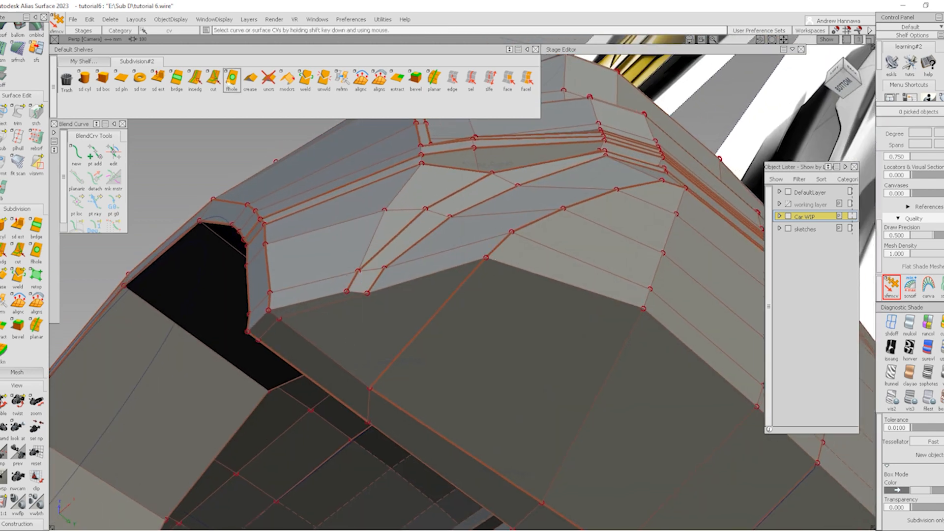
{"action": "left_click_drag", "start_coordinate": [601, 243], "coordinate": [493, 253], "text": "alt+shift"}
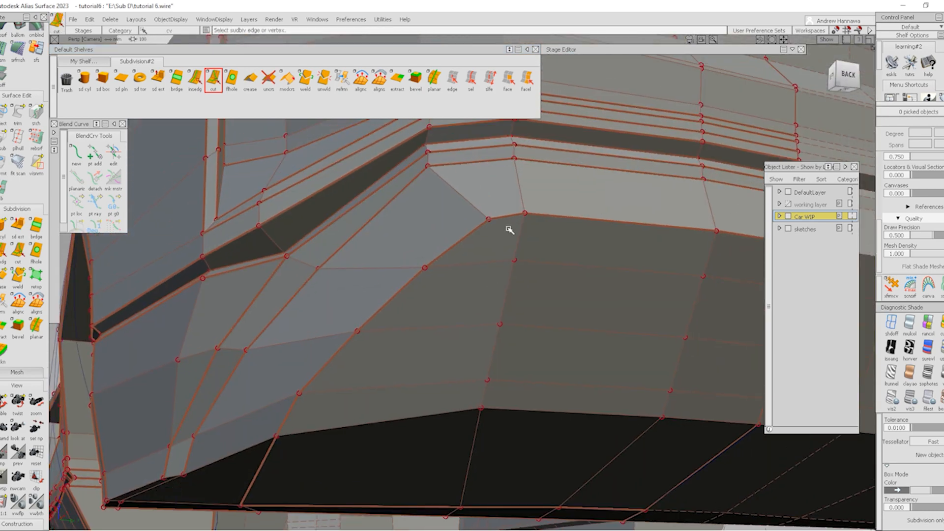
Raise the three vertices on the bumper's upper crease along their edges
{"action": "right_click_drag", "start_coordinate": [510, 229], "coordinate": [592, 270], "text": "alt+shift"}
{"action": "middle_click_drag", "start_coordinate": [592, 270], "coordinate": [519, 276], "text": "alt+shift"}
{"action": "left_click", "coordinate": [891, 291]}
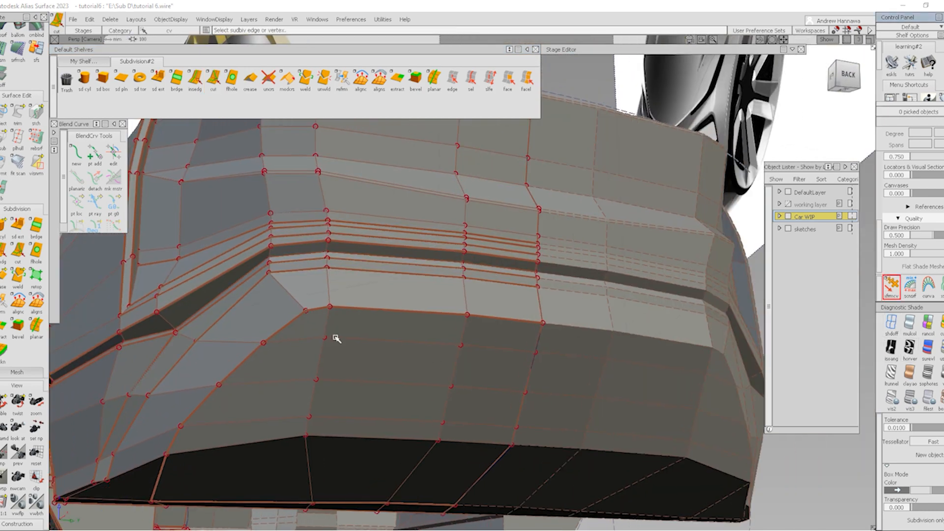
{"action": "left_click", "coordinate": [325, 338]}
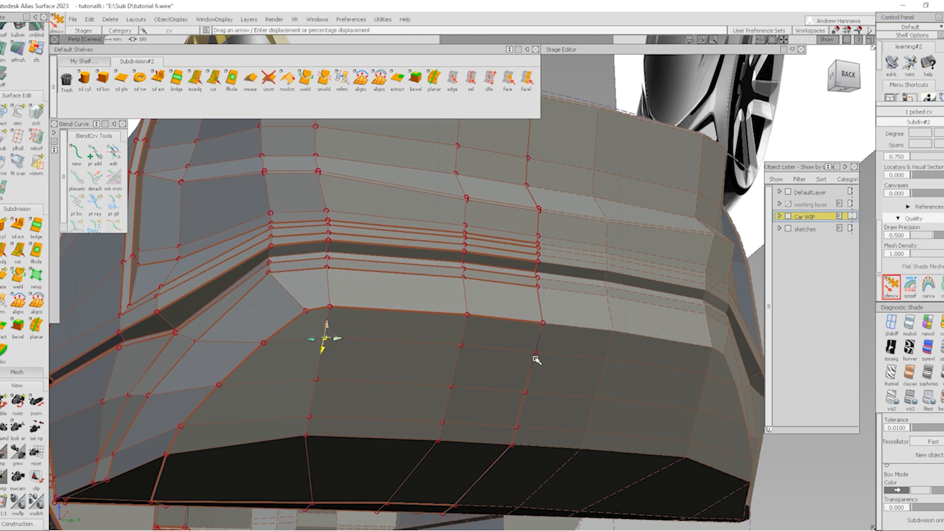
{"action": "left_click_drag", "start_coordinate": [539, 345], "coordinate": [630, 134]}
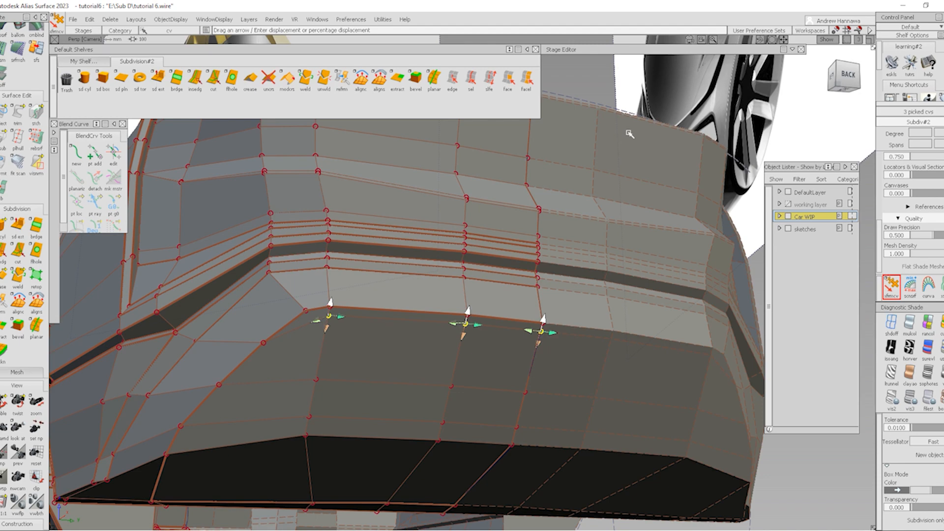
{"action": "middle_click_drag", "start_coordinate": [383, 252], "coordinate": [473, 203], "text": "alt+shift"}
{"action": "left_click_drag", "start_coordinate": [414, 295], "coordinate": [413, 375], "text": "ctrl+shift"}
{"action": "mouse_move", "coordinate": [417, 269]}
{"action": "right_mouse_down", "text": "alt+shift"}
{"action": "mouse_move", "coordinate": [421, 285]}
{"action": "mouse_move", "coordinate": [405, 265]}
{"action": "mouse_move", "coordinate": [379, 269]}
{"action": "right_mouse_up", "text": "alt+shift"}
Cut a diagonal edge from just below the vent corner to the diagonal edge
{"action": "left_click", "coordinate": [212, 78]}
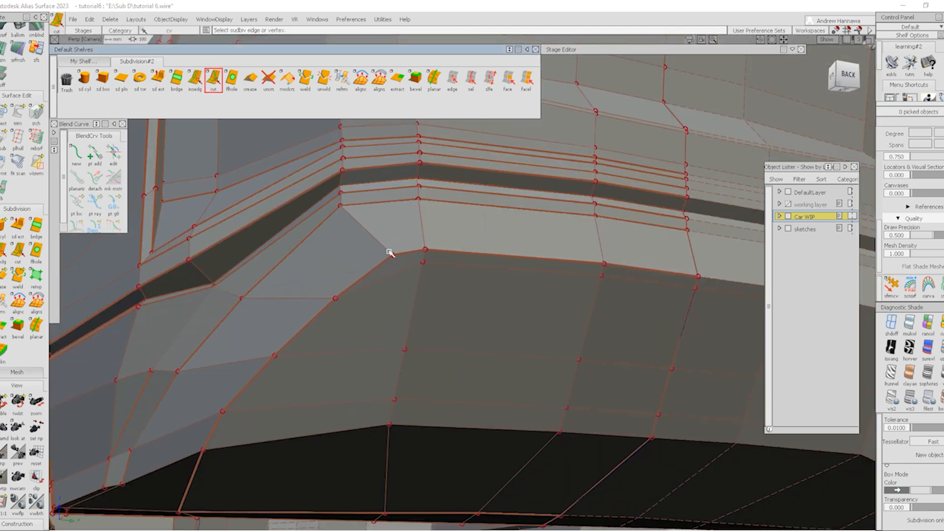
{"action": "left_click", "coordinate": [392, 254]}
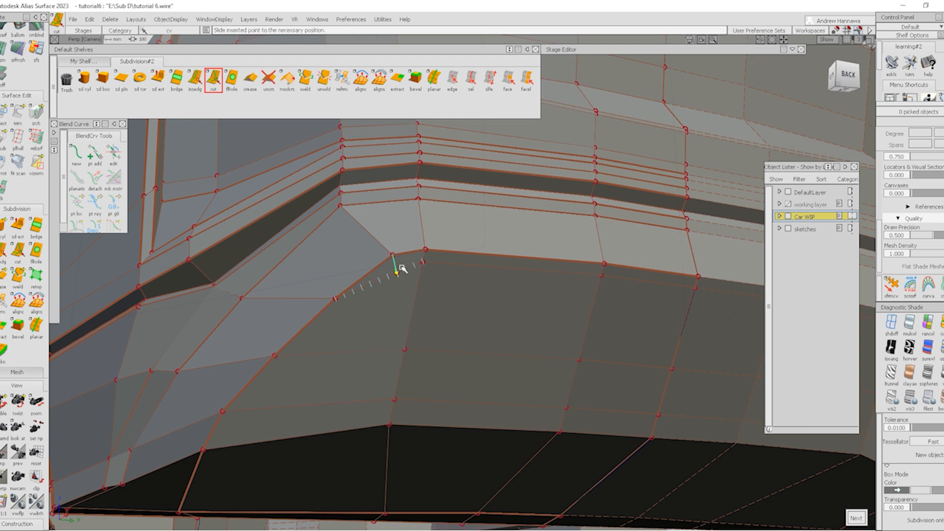
{"action": "middle_click_drag", "start_coordinate": [390, 255], "coordinate": [498, 210], "text": "alt+shift"}
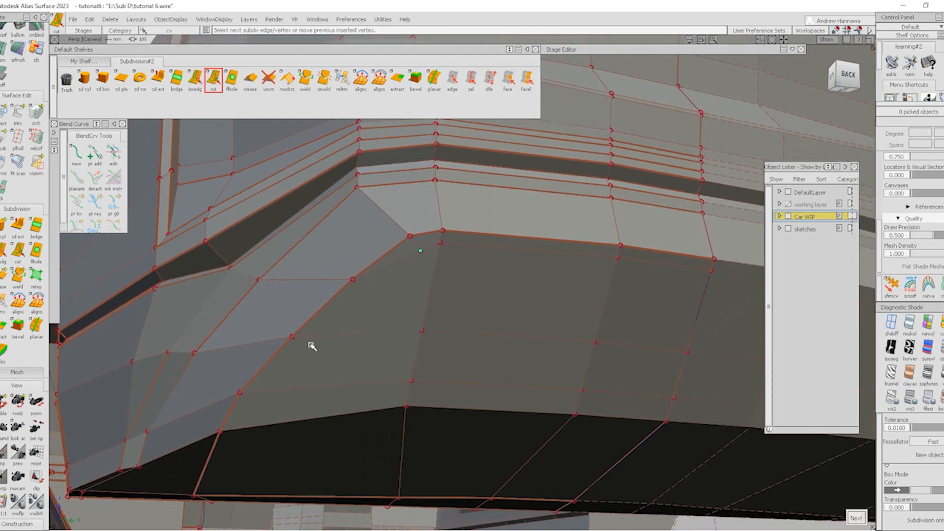
{"action": "left_click", "coordinate": [305, 338]}
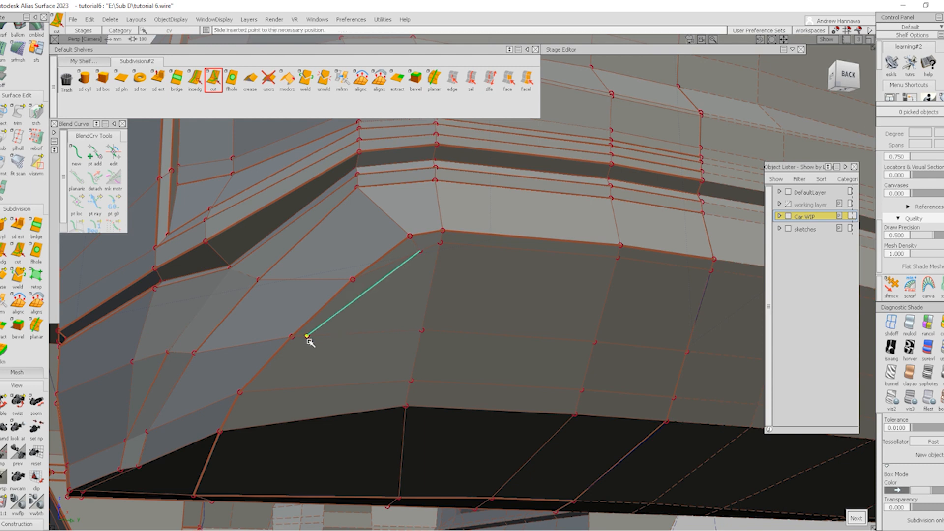
{"action": "key", "text": "space"}
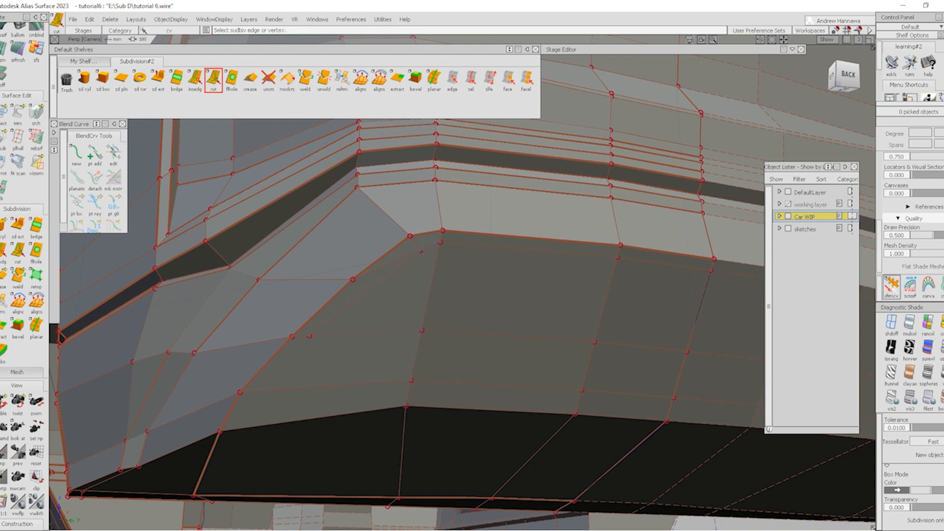
{"action": "left_click", "coordinate": [894, 290]}
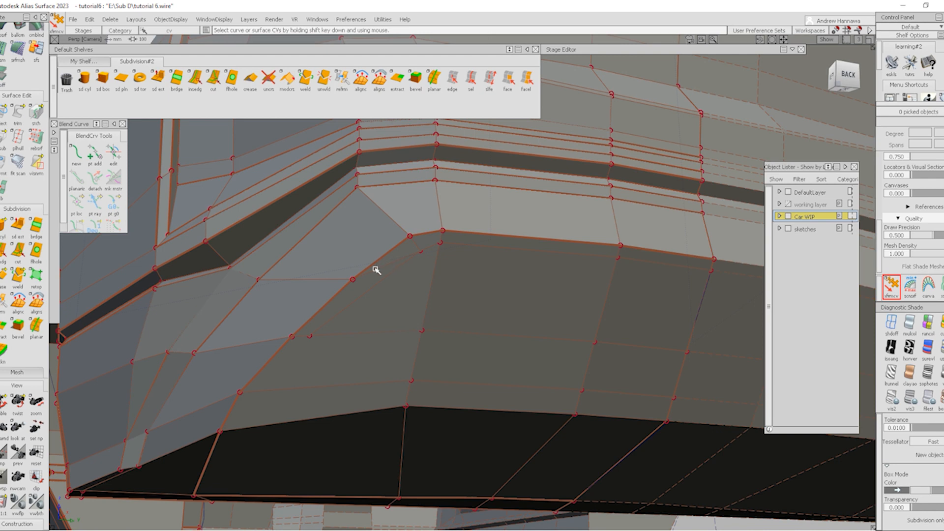
{"action": "left_click_drag", "start_coordinate": [398, 293], "coordinate": [393, 286], "text": "alt+shift"}
{"action": "left_click", "coordinate": [454, 83]}
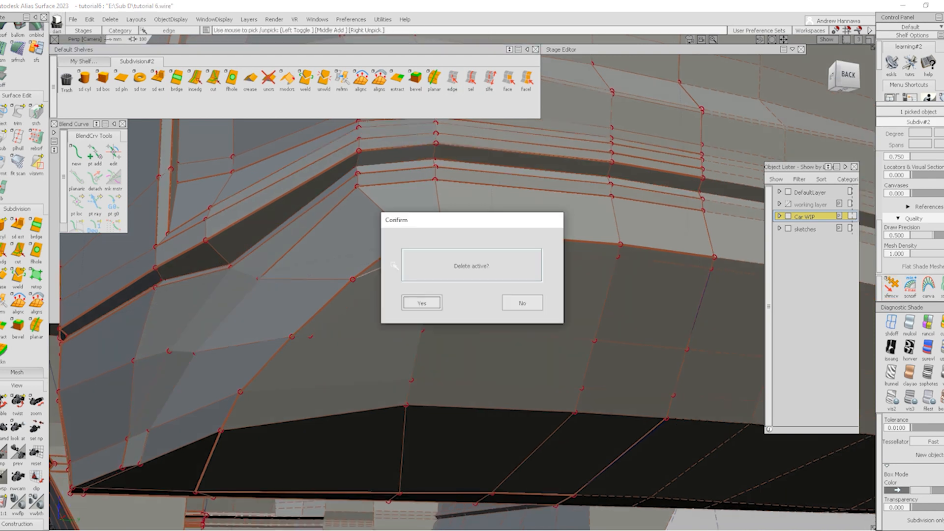
Confirm deletion of the picked edge
{"action": "left_click", "coordinate": [431, 306]}
{"action": "left_click_drag", "start_coordinate": [501, 320], "coordinate": [456, 299], "text": "alt+shift"}
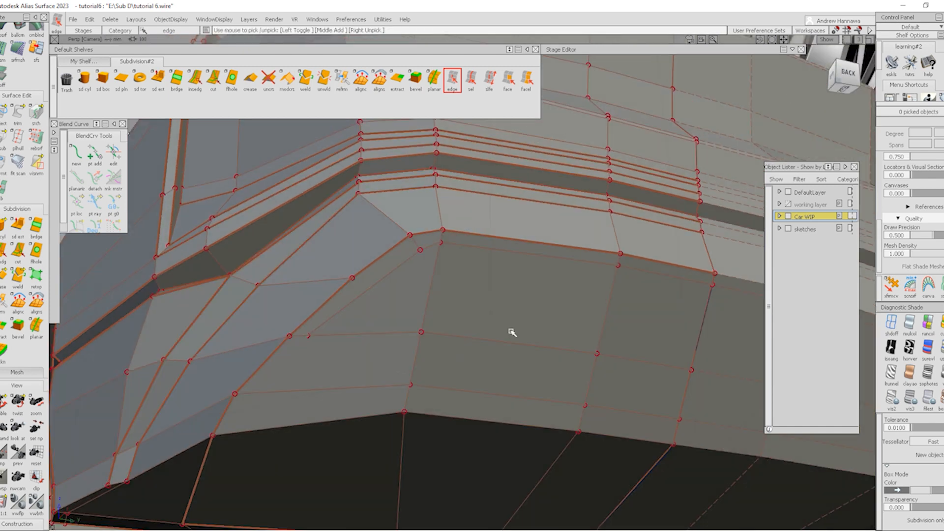
{"action": "left_click_drag", "start_coordinate": [492, 360], "coordinate": [487, 323], "text": "alt+shift"}
Cut a new edge from the lower face edge up to the vertex by the vent
{"action": "left_click", "coordinate": [214, 79]}
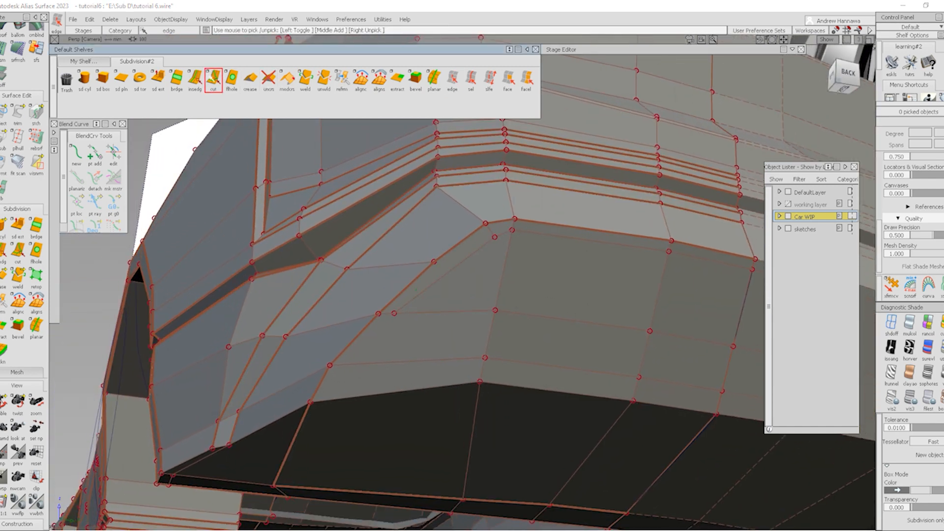
{"action": "left_click", "coordinate": [394, 313]}
{"action": "left_click", "coordinate": [344, 364]}
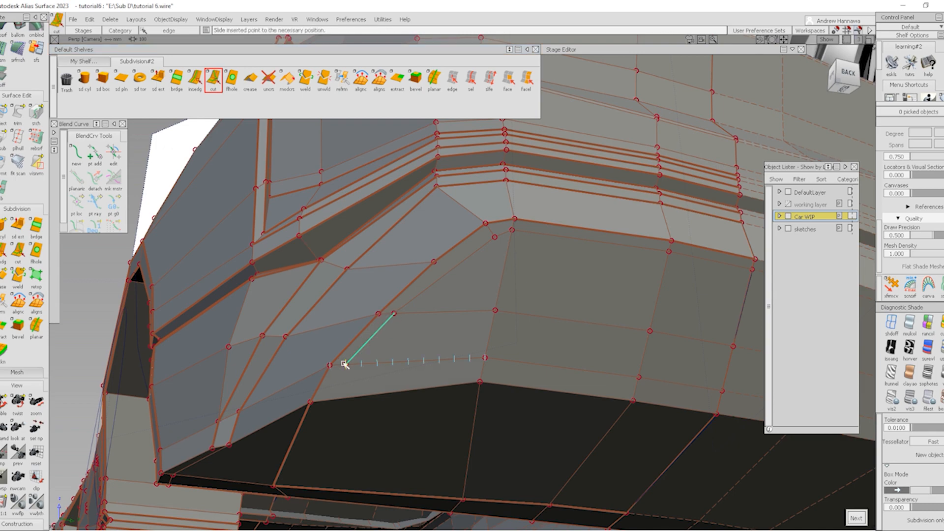
{"action": "left_click_drag", "start_coordinate": [347, 364], "coordinate": [432, 294], "text": "alt+shift"}
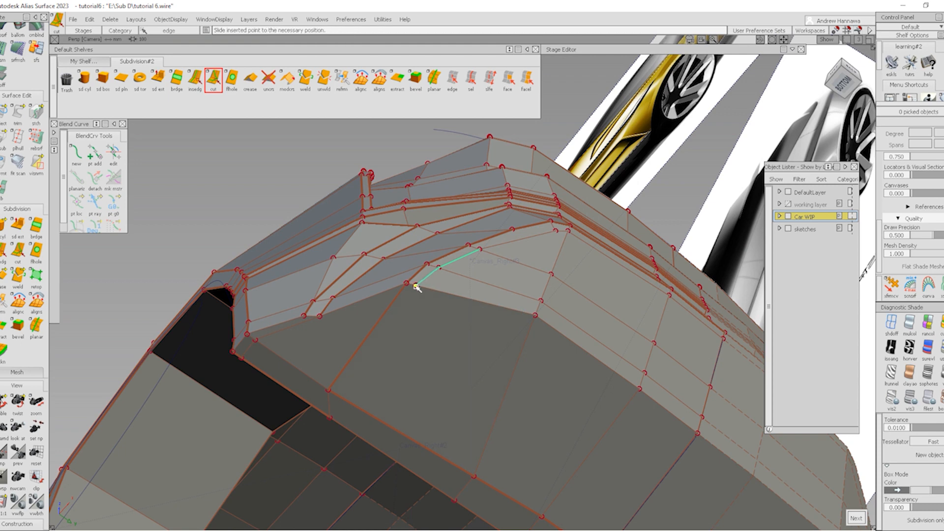
{"action": "left_click", "coordinate": [417, 288]}
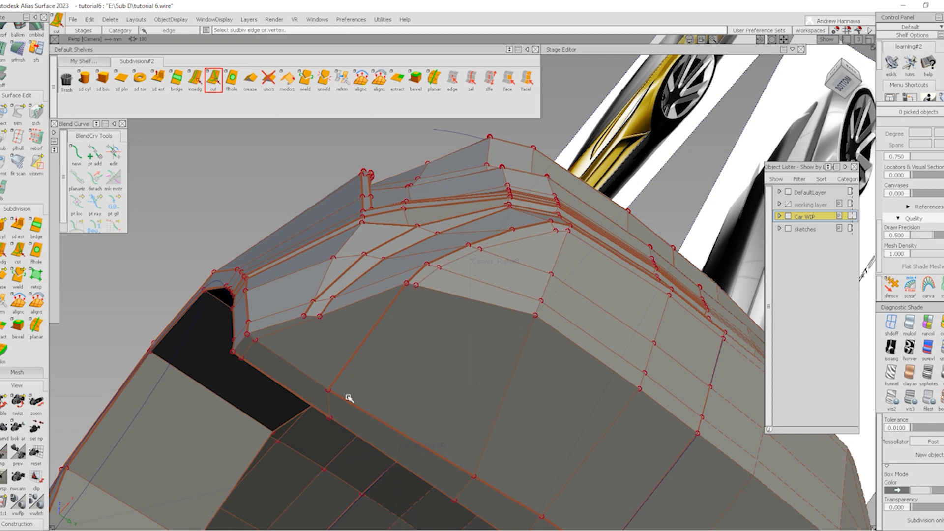
{"action": "left_click", "coordinate": [412, 290]}
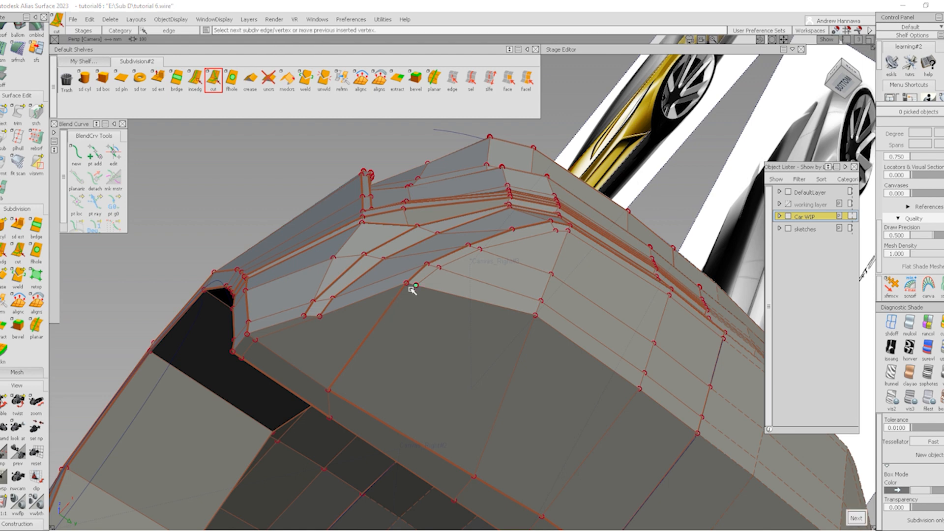
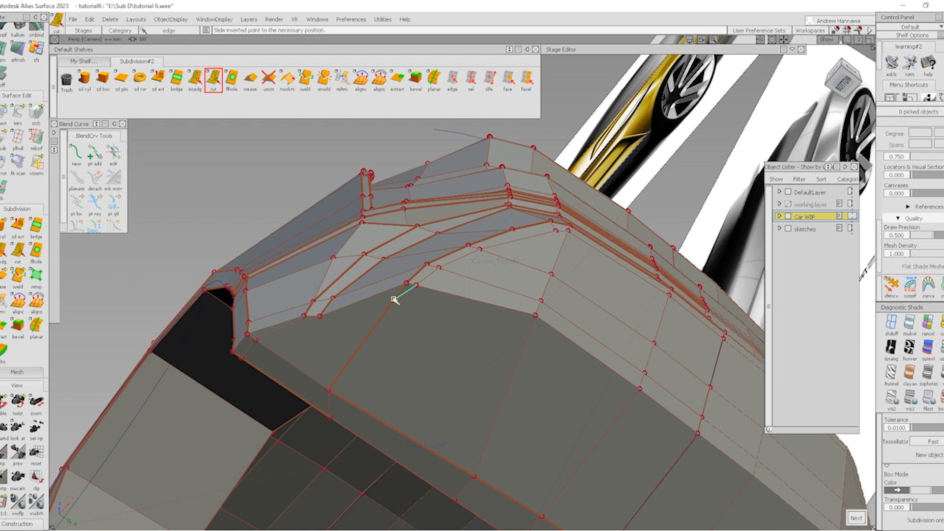
Commit the previous cut, then cut a new edge from the vent vertex down to the lower edge
{"action": "key", "text": "space"}
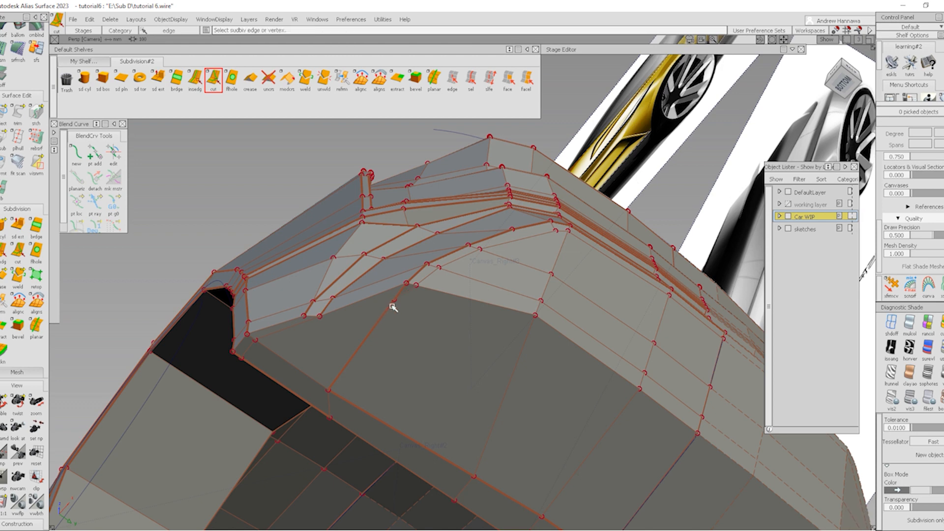
{"action": "left_click", "coordinate": [392, 306]}
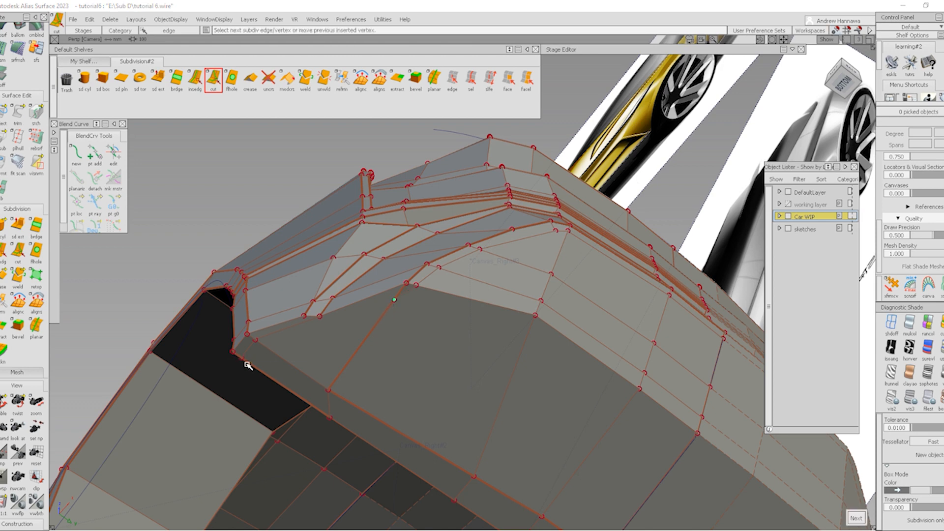
{"action": "left_click", "coordinate": [248, 367]}
{"action": "left_click", "coordinate": [301, 382]}
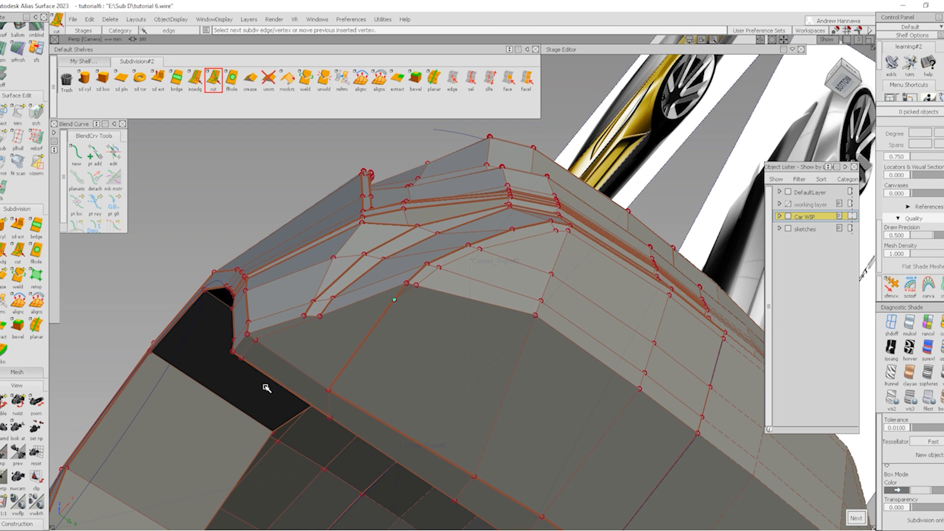
{"action": "key", "text": "space"}
Cut a short edge from the vertex above the wheel arch to a new vertex
{"action": "mouse_move", "coordinate": [473, 309]}
{"action": "left_mouse_down", "text": "alt+shift"}
{"action": "mouse_move", "coordinate": [508, 292]}
{"action": "mouse_move", "coordinate": [459, 313]}
{"action": "left_mouse_up", "text": "alt+shift"}
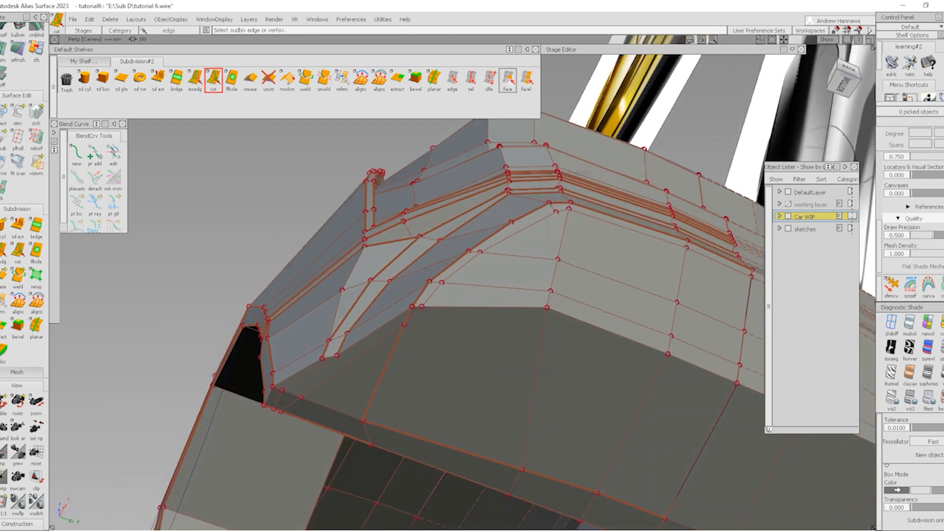
{"action": "left_click_drag", "start_coordinate": [453, 271], "coordinate": [450, 291], "text": "alt+shift"}
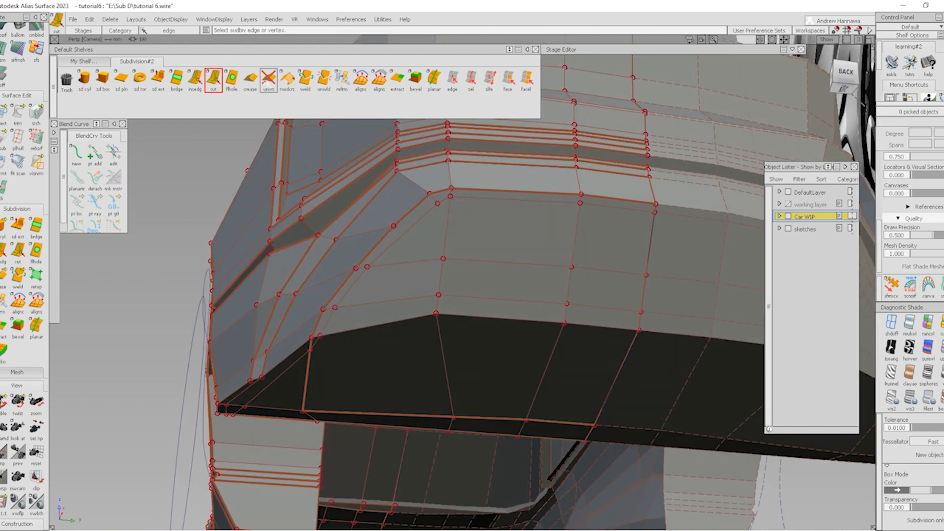
{"action": "left_click", "coordinate": [232, 79]}
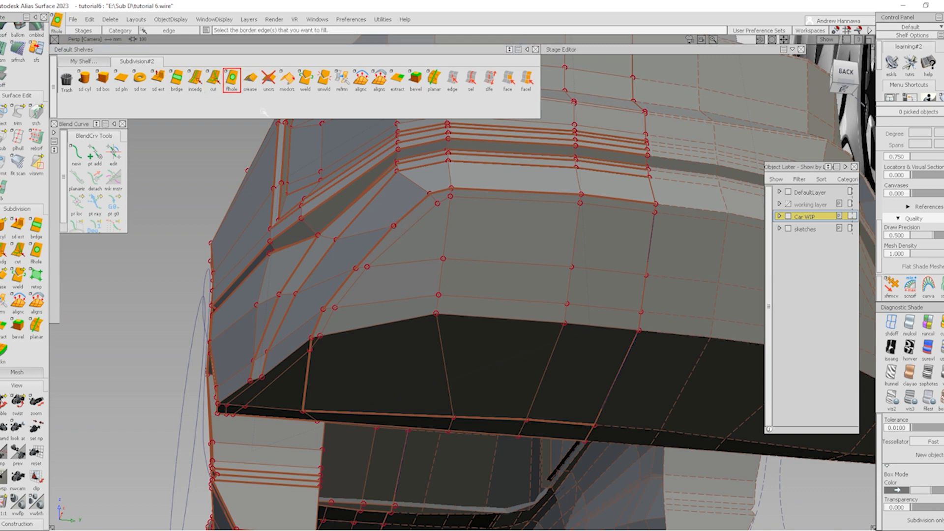
{"action": "left_click", "coordinate": [214, 78]}
{"action": "left_click", "coordinate": [394, 226]}
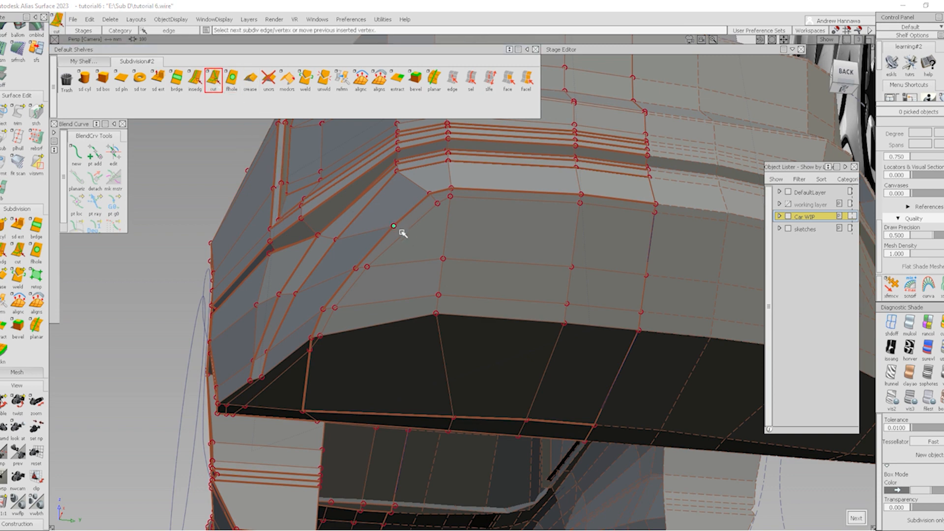
{"action": "left_click", "coordinate": [407, 232]}
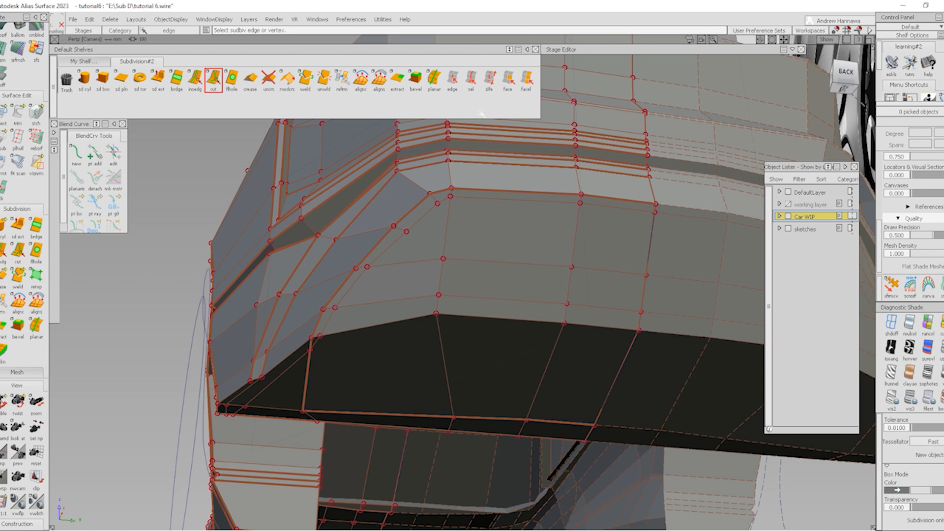
{"action": "left_click", "coordinate": [507, 79]}
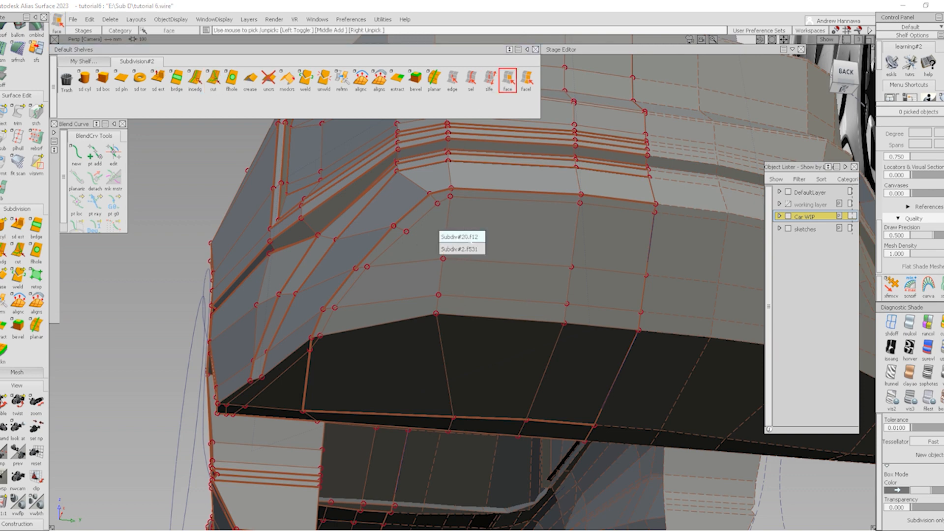
Delete the three newly split faces at the rear corner
{"action": "left_click", "coordinate": [435, 234]}
{"action": "left_click", "coordinate": [605, 232]}
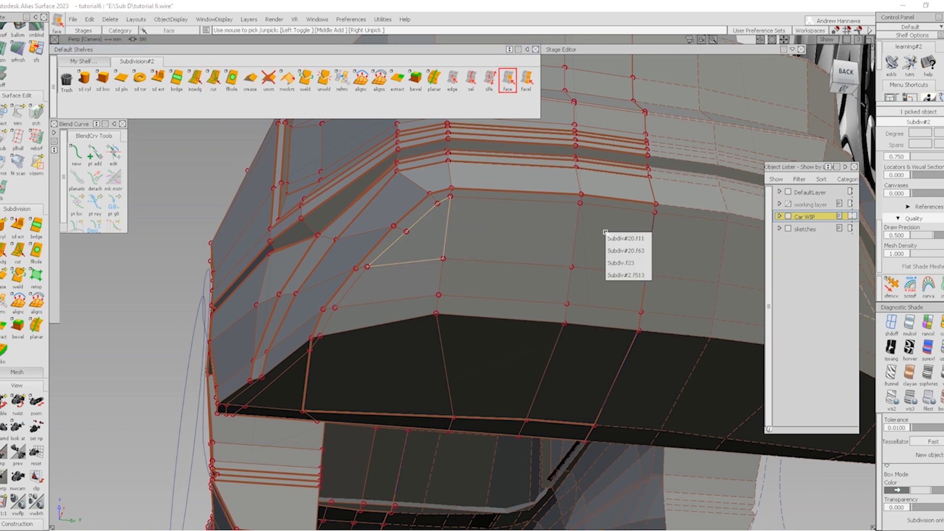
{"action": "left_click", "coordinate": [627, 276]}
{"action": "left_click", "coordinate": [511, 246]}
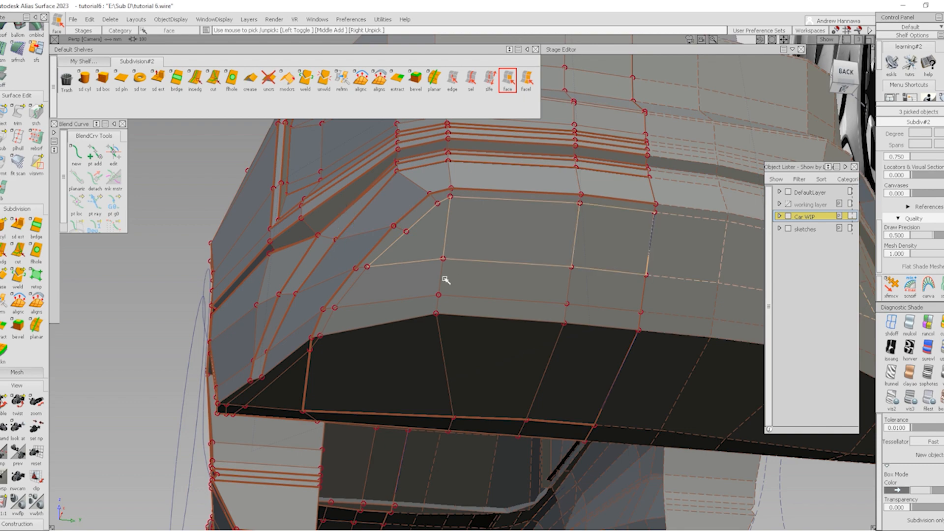
{"action": "left_click_drag", "start_coordinate": [511, 266], "coordinate": [855, 386], "text": "alt+shift"}
{"action": "key", "text": "Delete"}
{"action": "key", "text": "Return"}
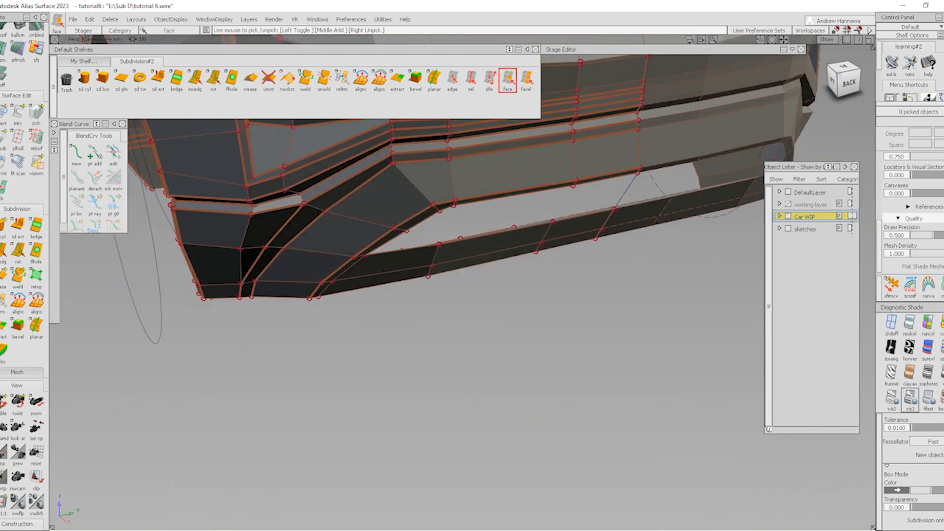
Box-select and delete the faces of the lower bumper strip
{"action": "left_click_drag", "start_coordinate": [696, 394], "coordinate": [486, 340], "text": "alt+shift"}
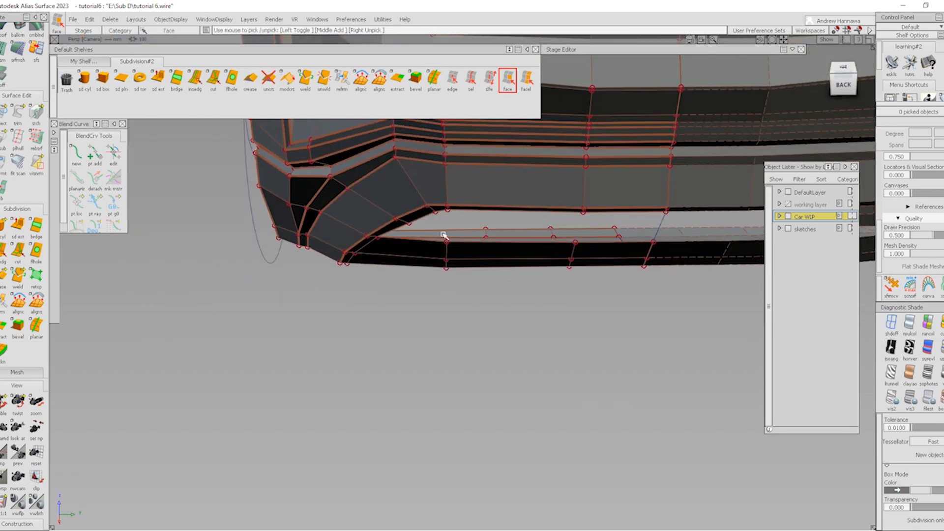
{"action": "left_click_drag", "start_coordinate": [595, 293], "coordinate": [601, 293]}
{"action": "key", "text": "Delete"}
{"action": "left_click", "coordinate": [438, 303]}
Switch to smooth display and inspect the rear bumper corner from behind and below
{"action": "mouse_move", "coordinate": [438, 303]}
{"action": "left_mouse_down", "text": "alt+shift"}
{"action": "mouse_move", "coordinate": [445, 168]}
{"action": "mouse_move", "coordinate": [473, 222]}
{"action": "mouse_move", "coordinate": [466, 211]}
{"action": "mouse_move", "coordinate": [455, 311]}
{"action": "left_mouse_up", "text": "alt+shift"}
{"action": "right_click_drag", "start_coordinate": [456, 312], "coordinate": [422, 181], "text": "ctrl+shift"}
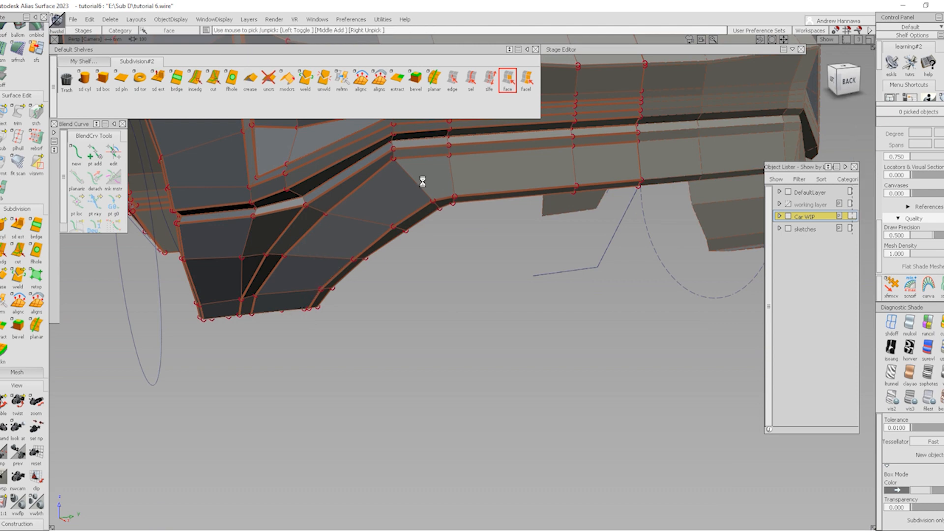
{"action": "right_click_drag", "start_coordinate": [570, 363], "coordinate": [434, 245], "text": "ctrl+shift"}
{"action": "mouse_move", "coordinate": [433, 245]}
{"action": "left_mouse_down", "text": "alt+shift"}
{"action": "mouse_move", "coordinate": [418, 238]}
{"action": "mouse_move", "coordinate": [434, 281]}
{"action": "mouse_move", "coordinate": [311, 286]}
{"action": "mouse_move", "coordinate": [508, 280]}
{"action": "mouse_move", "coordinate": [508, 268]}
{"action": "mouse_move", "coordinate": [351, 222]}
{"action": "mouse_move", "coordinate": [337, 143]}
{"action": "mouse_move", "coordinate": [207, 309]}
{"action": "mouse_move", "coordinate": [441, 327]}
{"action": "mouse_move", "coordinate": [403, 246]}
{"action": "mouse_move", "coordinate": [521, 305]}
{"action": "mouse_move", "coordinate": [432, 308]}
{"action": "left_mouse_up", "text": "alt+shift"}
Turn the control hull display back on and zoom in on the rear bumper
{"action": "right_click_drag", "start_coordinate": [433, 307], "coordinate": [310, 301], "text": "alt+shift"}
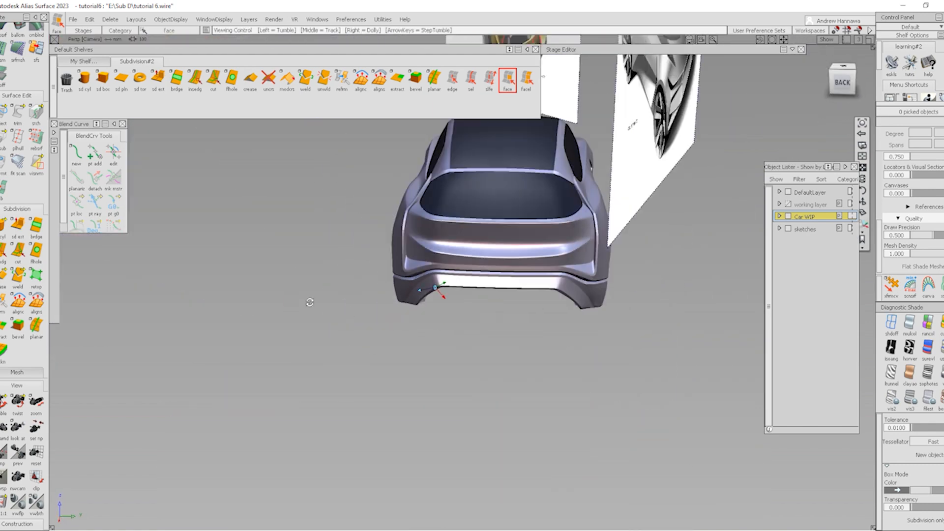
{"action": "mouse_move", "coordinate": [309, 302]}
{"action": "left_mouse_down", "text": "alt+shift"}
{"action": "mouse_move", "coordinate": [268, 269]}
{"action": "mouse_move", "coordinate": [211, 256]}
{"action": "mouse_move", "coordinate": [377, 270]}
{"action": "mouse_move", "coordinate": [412, 315]}
{"action": "left_mouse_up", "text": "alt+shift"}
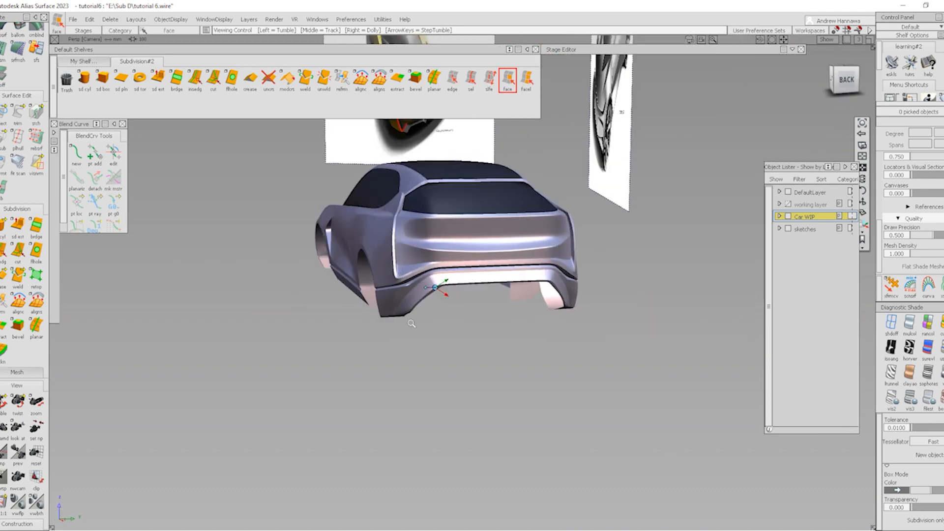
{"action": "right_click_drag", "start_coordinate": [413, 315], "coordinate": [508, 302], "text": "alt+shift"}
{"action": "left_click_drag", "start_coordinate": [508, 301], "coordinate": [437, 288], "text": "alt+shift"}
{"action": "key", "text": "alt+m"}
{"action": "left_click", "coordinate": [522, 277], "text": "alt+shift"}
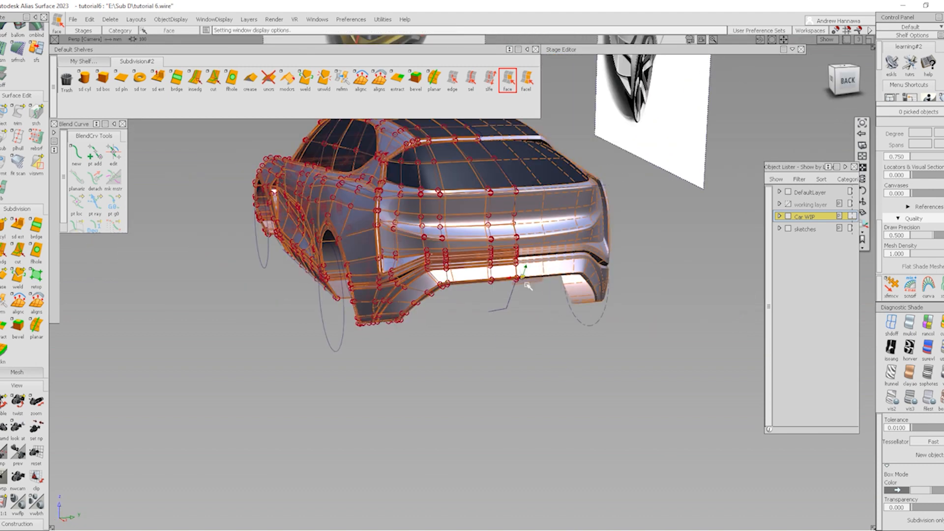
{"action": "right_click_drag", "start_coordinate": [522, 277], "coordinate": [505, 315], "text": "alt+shift"}
{"action": "left_click_drag", "start_coordinate": [504, 315], "coordinate": [478, 312], "text": "alt+shift"}
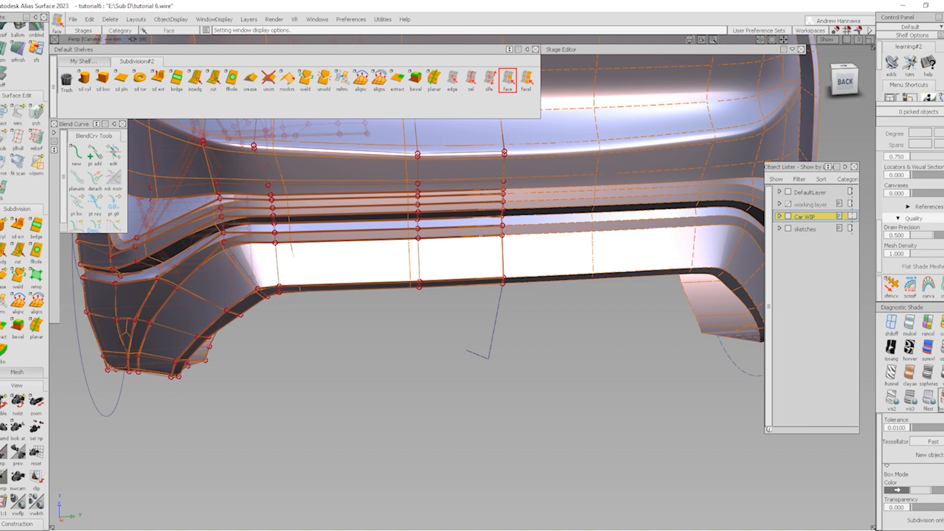
Apply flat grey diagnostic shading and view the whole car alongside the sketches
{"action": "left_click", "coordinate": [939, 398]}
{"action": "right_click_drag", "start_coordinate": [479, 252], "coordinate": [348, 263], "text": "alt+shift"}
{"action": "left_click_drag", "start_coordinate": [348, 264], "coordinate": [400, 275], "text": "alt+shift"}
{"action": "middle_click_drag", "start_coordinate": [400, 275], "coordinate": [487, 324], "text": "alt+shift"}
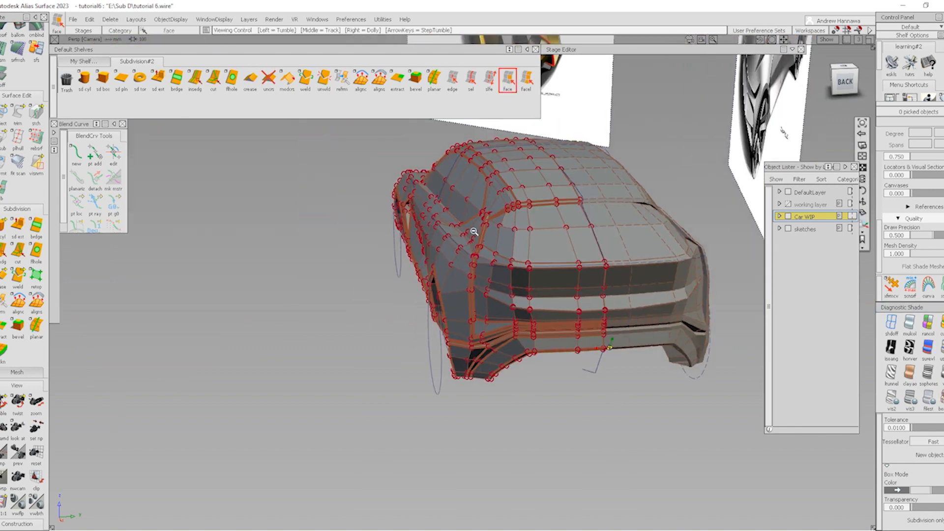
{"action": "right_click_drag", "start_coordinate": [487, 325], "coordinate": [409, 305], "text": "alt+shift"}
{"action": "right_click_drag", "start_coordinate": [567, 232], "coordinate": [599, 307], "text": "alt+shift"}
{"action": "left_click_drag", "start_coordinate": [598, 308], "coordinate": [541, 295], "text": "alt+shift"}
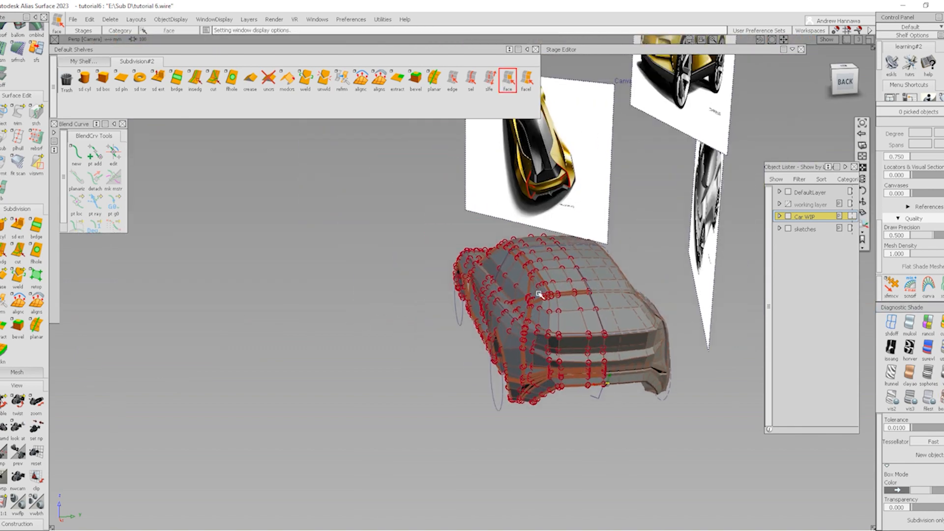
{"action": "right_click_drag", "start_coordinate": [541, 295], "coordinate": [587, 250], "text": "alt+shift"}
{"action": "middle_click_drag", "start_coordinate": [587, 250], "coordinate": [541, 295], "text": "alt+shift"}
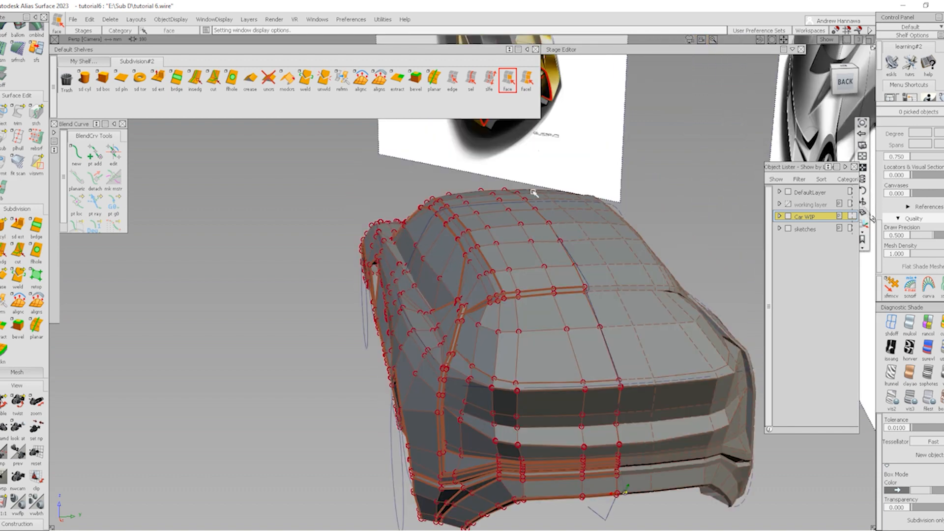
{"action": "middle_click_drag", "start_coordinate": [534, 211], "coordinate": [540, 289], "text": "alt+shift"}
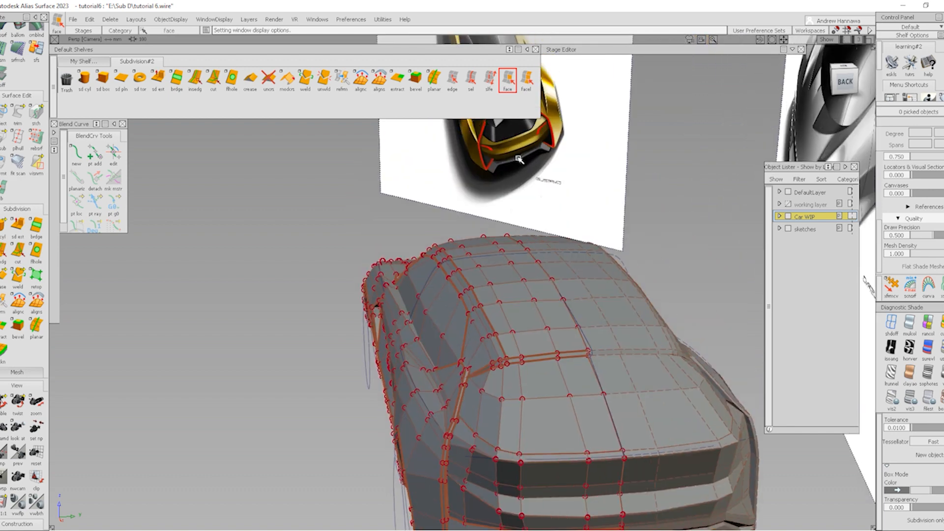
Compare the car's rear with the rear reference sketch
{"action": "left_click_drag", "start_coordinate": [573, 326], "coordinate": [453, 294], "text": "alt+shift"}
{"action": "middle_click_drag", "start_coordinate": [443, 193], "coordinate": [452, 256], "text": "alt+shift"}
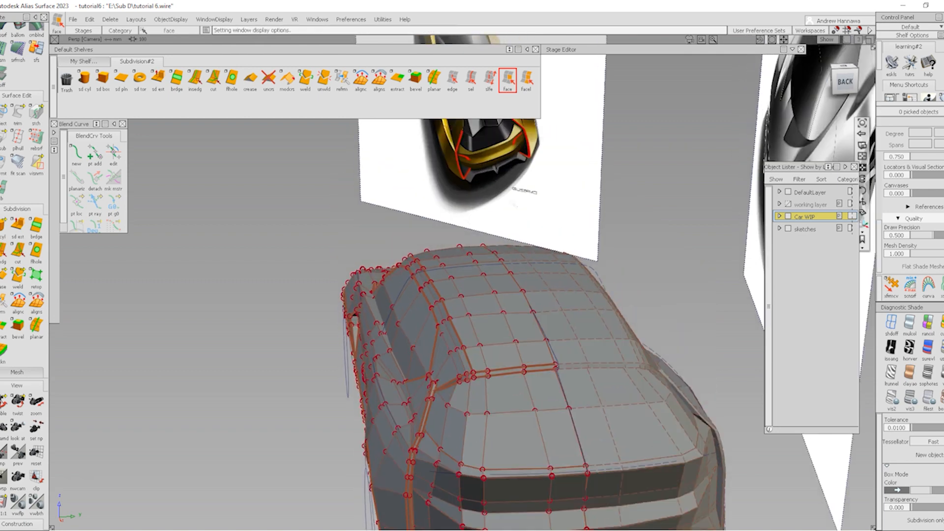
{"action": "right_click_drag", "start_coordinate": [480, 182], "coordinate": [533, 160], "text": "alt+shift"}
{"action": "middle_click_drag", "start_coordinate": [262, 339], "coordinate": [256, 449], "text": "alt+shift"}
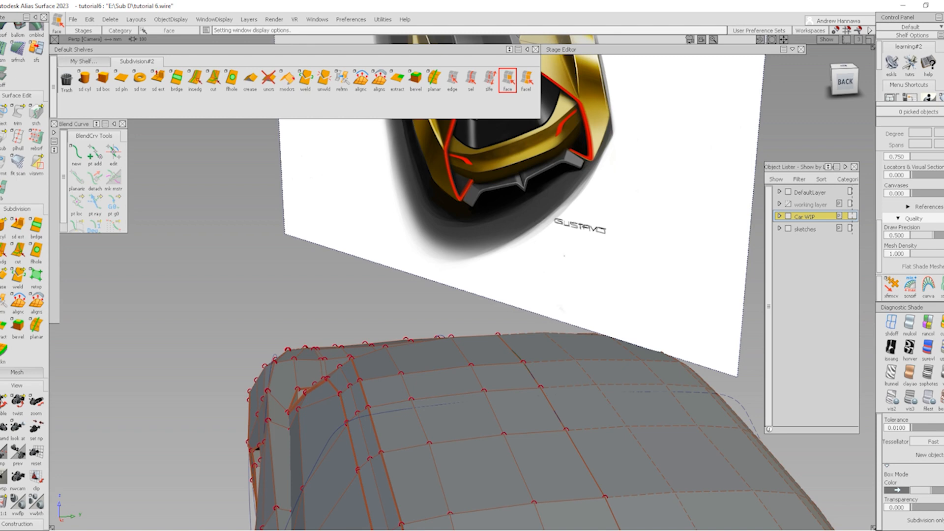
{"action": "right_click_drag", "start_coordinate": [580, 337], "coordinate": [567, 374], "text": "alt+shift"}
{"action": "middle_click_drag", "start_coordinate": [567, 374], "coordinate": [582, 274], "text": "alt+shift"}
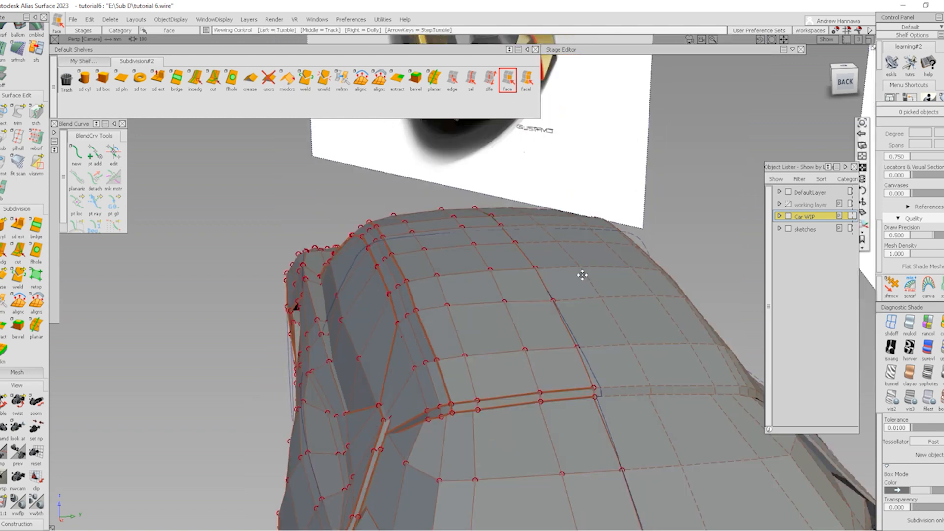
{"action": "right_click_drag", "start_coordinate": [582, 274], "coordinate": [583, 312], "text": "alt+shift"}
{"action": "middle_click_drag", "start_coordinate": [583, 313], "coordinate": [581, 251], "text": "alt+shift"}
Review the gaps in the rear bumper's lower strip up close
{"action": "left_click", "coordinate": [570, 454], "text": "alt+shift"}
{"action": "left_click_drag", "start_coordinate": [570, 454], "coordinate": [551, 472], "text": "alt+shift"}
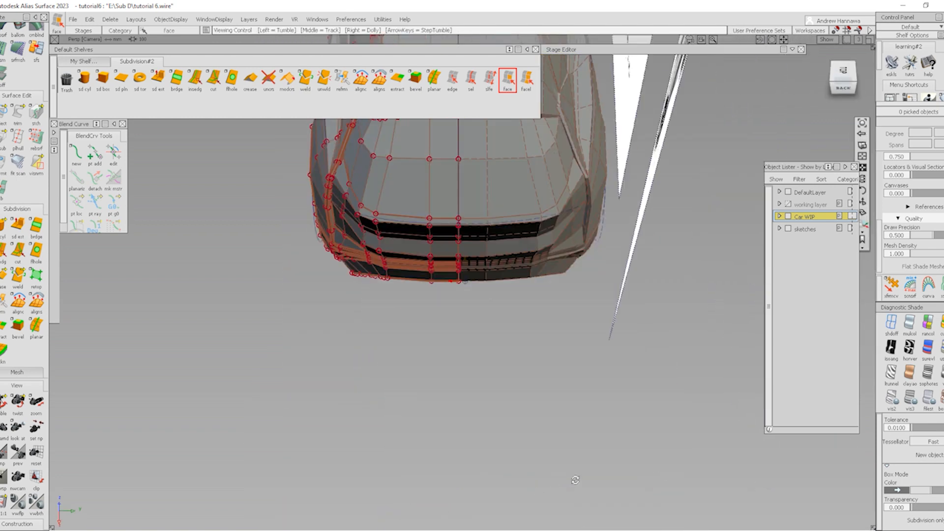
{"action": "right_click_drag", "start_coordinate": [492, 418], "coordinate": [531, 379], "text": "alt+shift"}
{"action": "left_click_drag", "start_coordinate": [531, 379], "coordinate": [441, 365], "text": "alt+shift"}
{"action": "right_click_drag", "start_coordinate": [442, 365], "coordinate": [422, 375], "text": "alt+shift"}
{"action": "left_click_drag", "start_coordinate": [422, 375], "coordinate": [418, 362], "text": "alt+shift"}
{"action": "right_click_drag", "start_coordinate": [418, 362], "coordinate": [491, 390], "text": "alt+shift"}
{"action": "left_click_drag", "start_coordinate": [492, 390], "coordinate": [399, 368], "text": "alt+shift"}
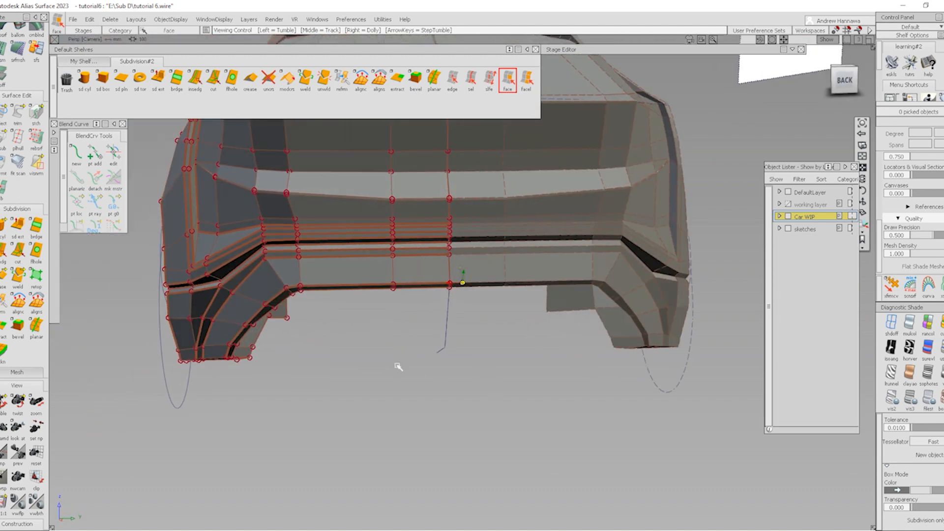
{"action": "middle_click_drag", "start_coordinate": [400, 367], "coordinate": [442, 406], "text": "alt+shift"}
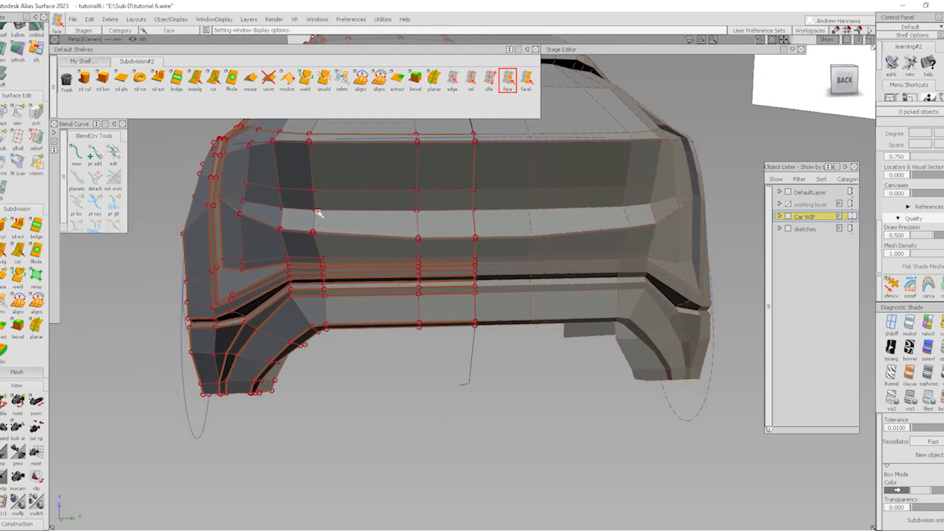
In the back view, slide the vent-corner vertex lower along the arch
{"action": "left_click", "coordinate": [213, 80]}
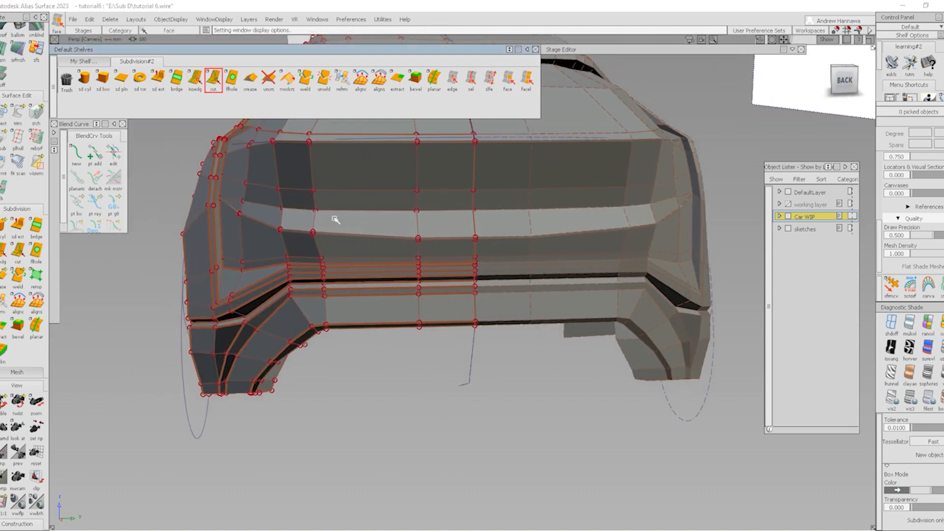
{"action": "left_click", "coordinate": [457, 322], "text": "alt+shift"}
{"action": "right_click_drag", "start_coordinate": [457, 323], "coordinate": [481, 394], "text": "alt+shift"}
{"action": "left_click_drag", "start_coordinate": [480, 394], "coordinate": [414, 399], "text": "alt+shift"}
{"action": "left_click", "coordinate": [844, 79]}
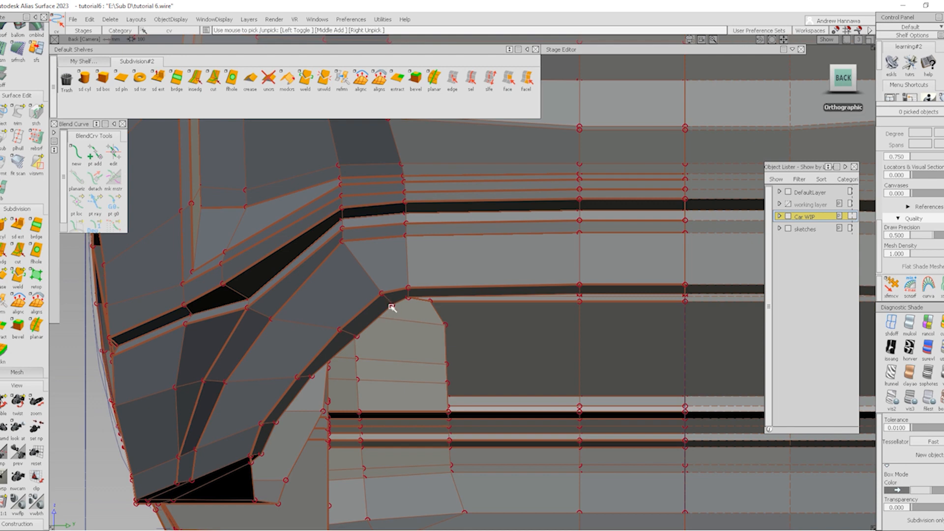
{"action": "left_click", "coordinate": [391, 307]}
{"action": "left_click_drag", "start_coordinate": [409, 325], "coordinate": [412, 346], "text": "ctrl+shift"}
{"action": "middle_click_drag", "start_coordinate": [412, 328], "coordinate": [407, 328]}
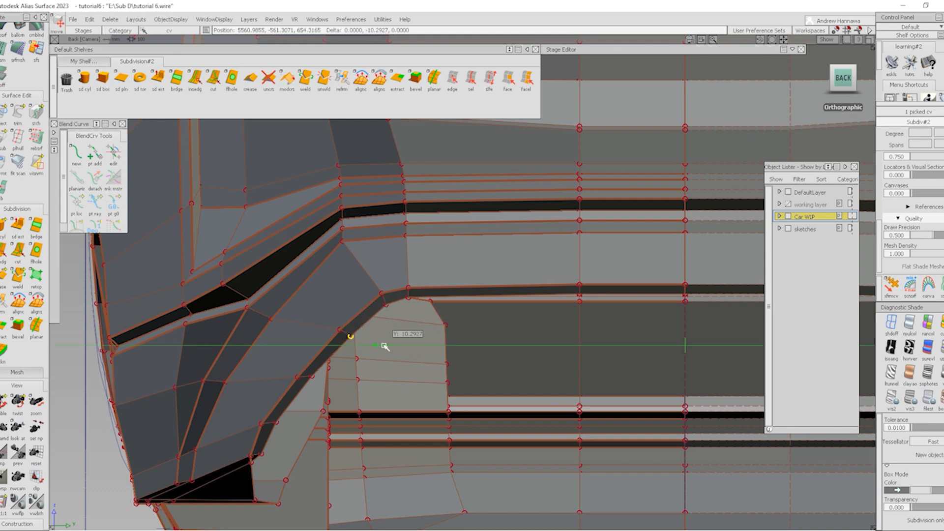
{"action": "left_click_drag", "start_coordinate": [386, 343], "coordinate": [462, 361], "text": "alt+shift"}
{"action": "left_click_drag", "start_coordinate": [451, 464], "coordinate": [422, 274], "text": "ctrl+shift"}
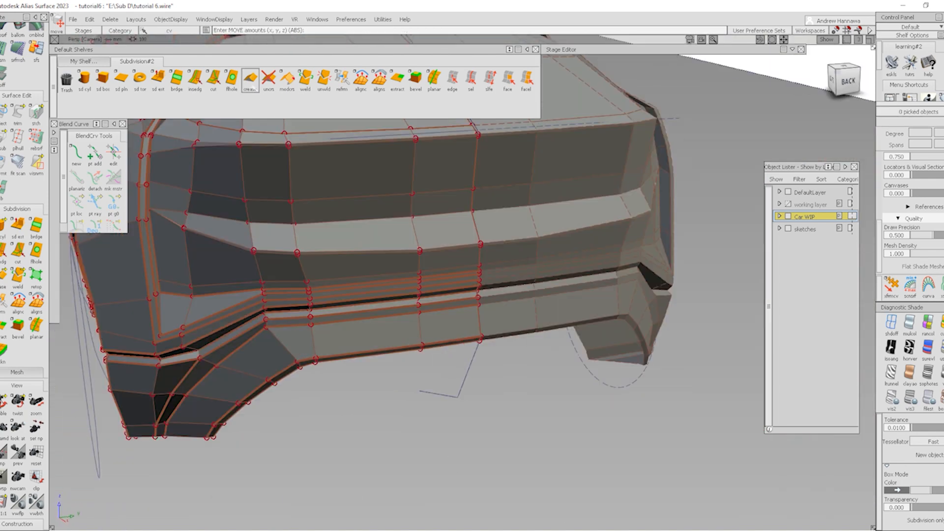
Cut a vertical edge across the dark band under the rear bumper
{"action": "left_click", "coordinate": [214, 78]}
{"action": "left_click_drag", "start_coordinate": [475, 337], "coordinate": [673, 408], "text": "alt+shift"}
{"action": "right_click_drag", "start_coordinate": [672, 408], "coordinate": [397, 384], "text": "alt+shift"}
{"action": "left_click_drag", "start_coordinate": [397, 384], "coordinate": [472, 371], "text": "alt+shift"}
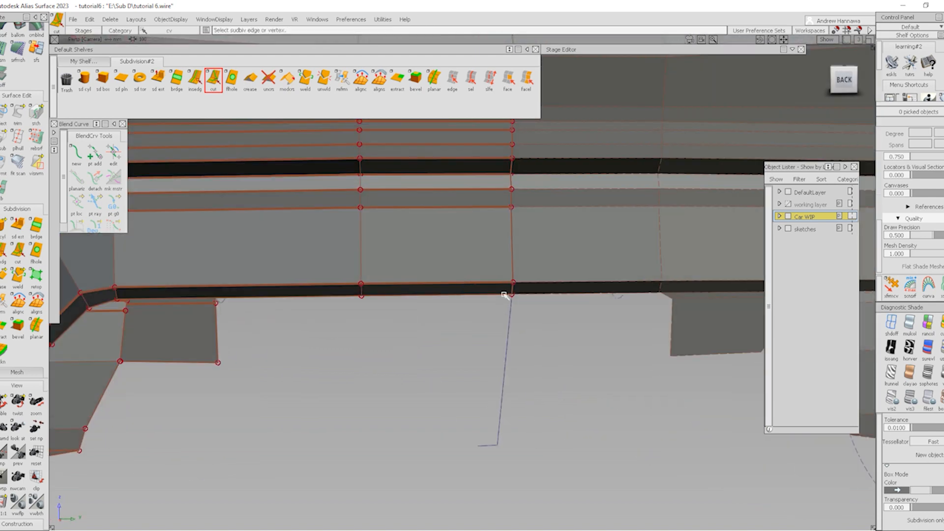
{"action": "left_click", "coordinate": [504, 295]}
{"action": "left_click", "coordinate": [506, 284]}
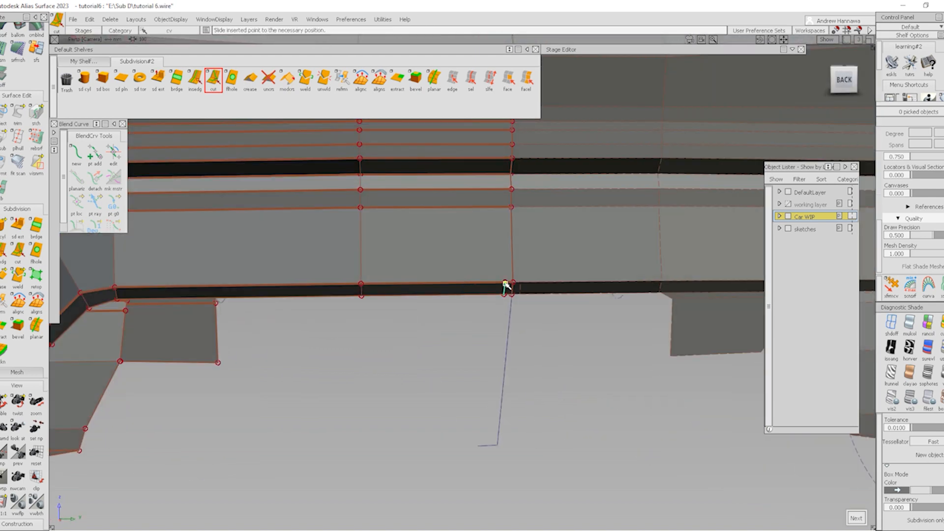
Select the new cut's edge on the underside of the dark band
{"action": "left_click", "coordinate": [508, 78]}
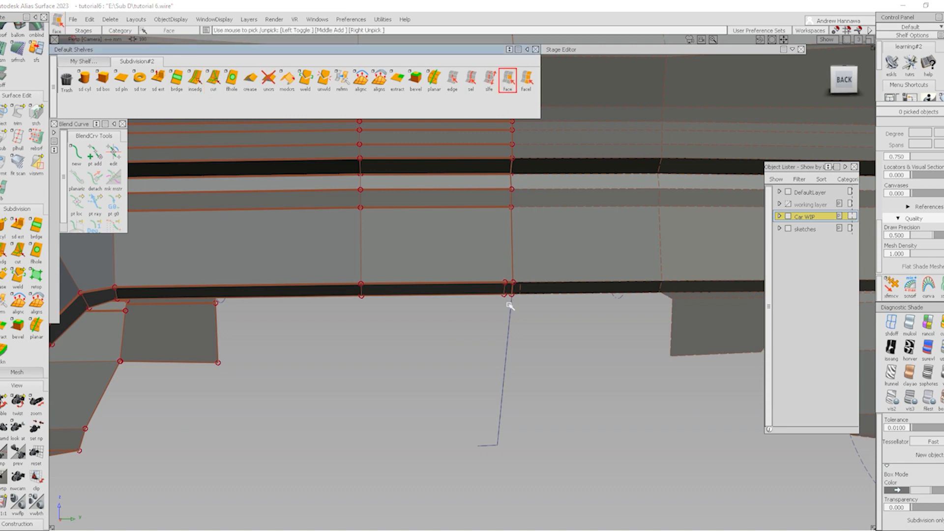
{"action": "left_click", "coordinate": [465, 79]}
{"action": "right_click_drag", "start_coordinate": [515, 296], "coordinate": [522, 379], "text": "alt+shift"}
{"action": "left_click", "coordinate": [494, 298]}
{"action": "left_click", "coordinate": [504, 392]}
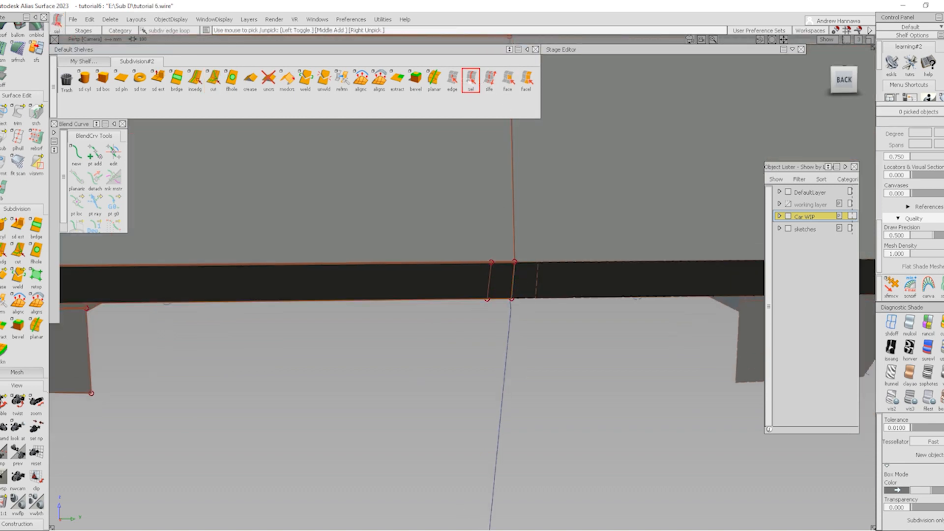
{"action": "left_click", "coordinate": [453, 80]}
{"action": "left_click_drag", "start_coordinate": [502, 301], "coordinate": [248, 128], "text": "alt+shift"}
{"action": "left_click", "coordinate": [497, 307]}
{"action": "left_click_drag", "start_coordinate": [274, 202], "coordinate": [428, 293], "text": "alt+shift"}
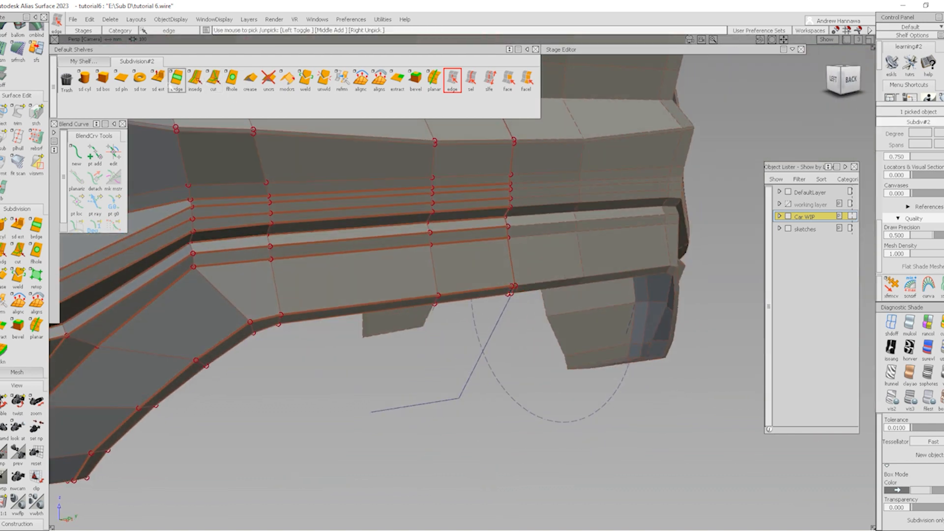
From the Left view, extrude the picked edge straight down into a strut angled toward the wheel
{"action": "left_click", "coordinate": [157, 78]}
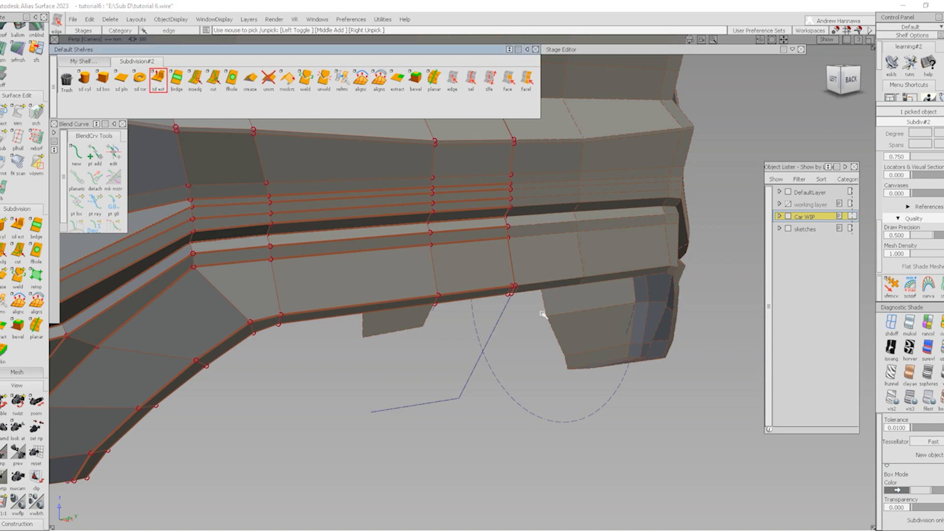
{"action": "left_click", "coordinate": [834, 79]}
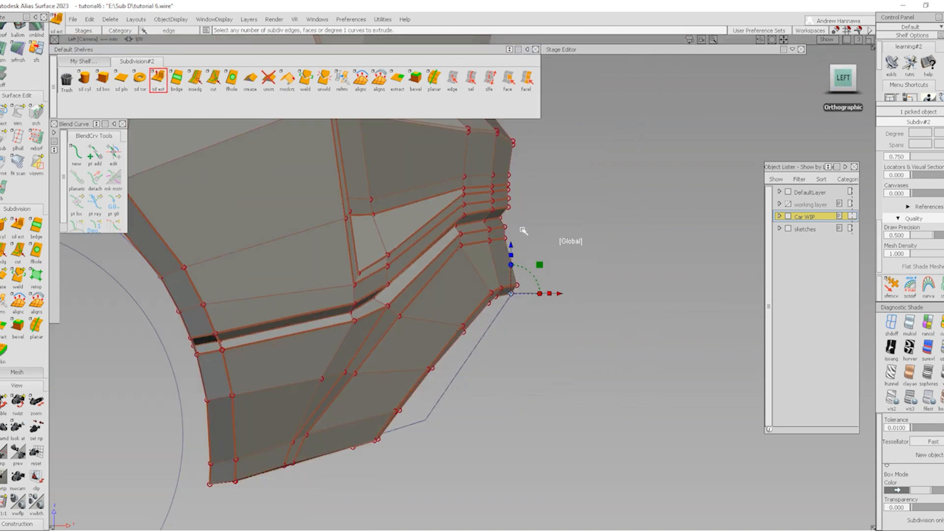
{"action": "left_click_drag", "start_coordinate": [511, 246], "coordinate": [501, 417]}
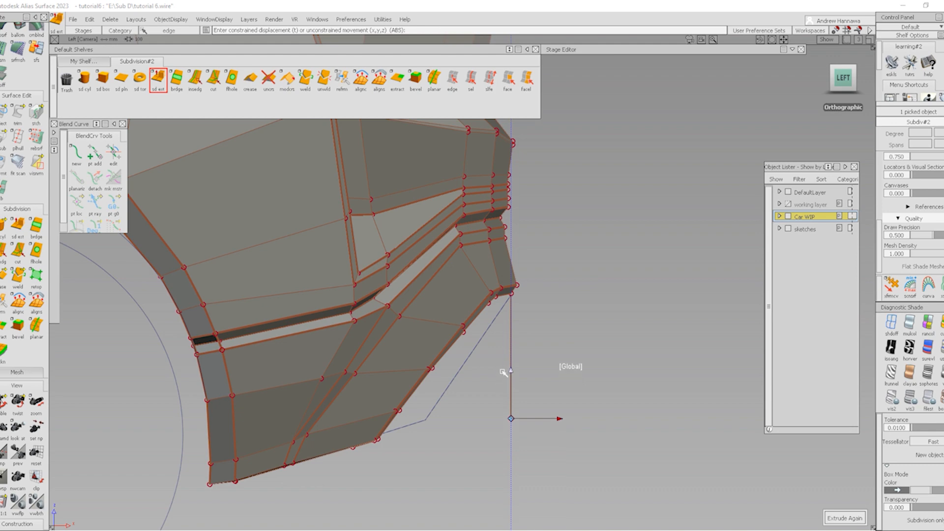
{"action": "left_click_drag", "start_coordinate": [559, 418], "coordinate": [474, 418]}
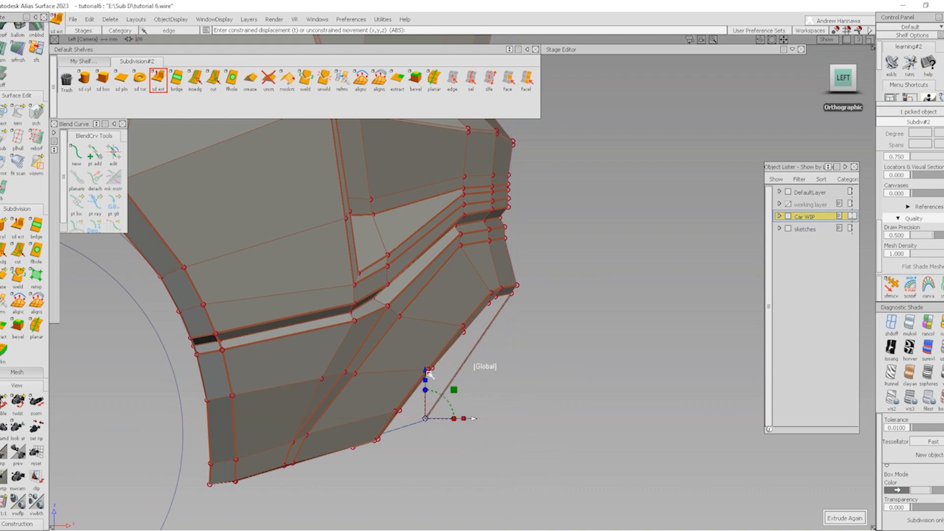
{"action": "left_click_drag", "start_coordinate": [428, 374], "coordinate": [408, 369], "text": "alt+shift"}
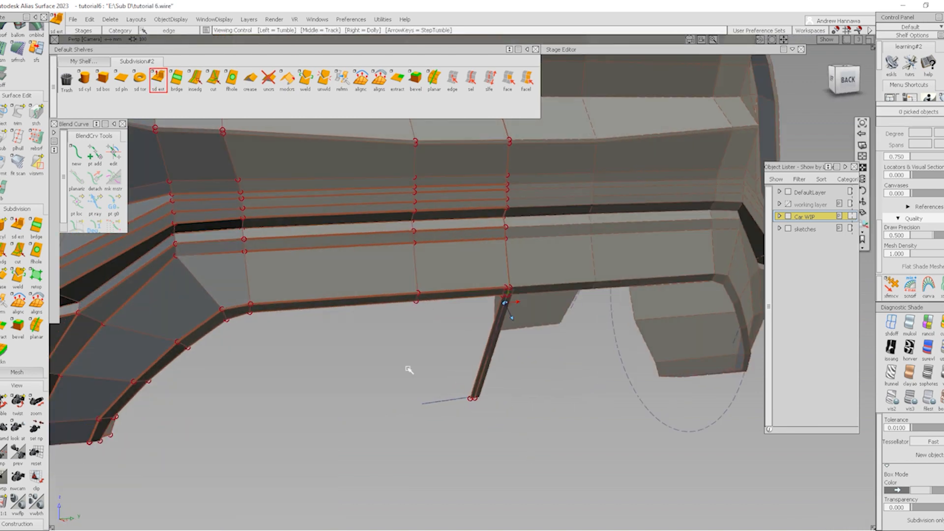
{"action": "left_click_drag", "start_coordinate": [510, 374], "coordinate": [480, 396], "text": "alt+shift"}
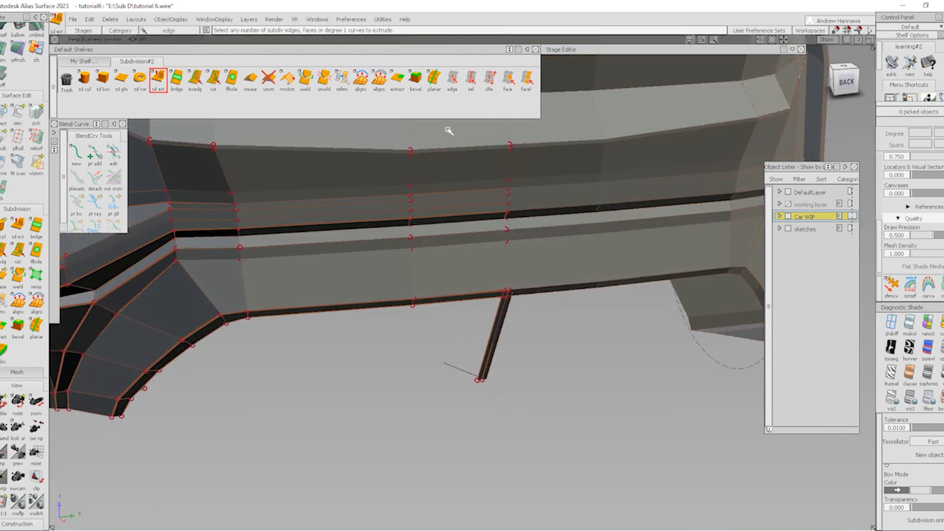
Select two strut edges plus additional edges on the bumper underside
{"action": "left_click", "coordinate": [453, 79]}
{"action": "left_click", "coordinate": [488, 340]}
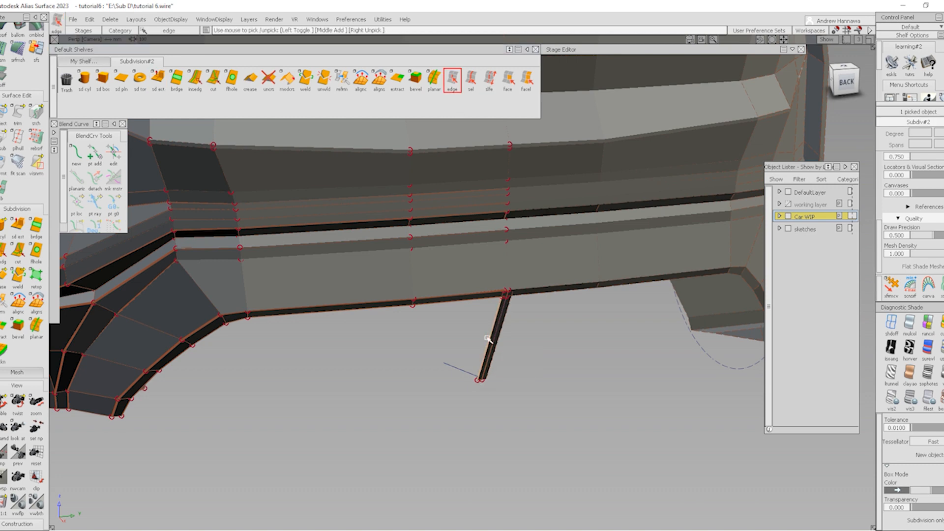
{"action": "left_click", "coordinate": [439, 305]}
{"action": "middle_click_drag", "start_coordinate": [344, 326], "coordinate": [361, 316], "text": "alt+shift"}
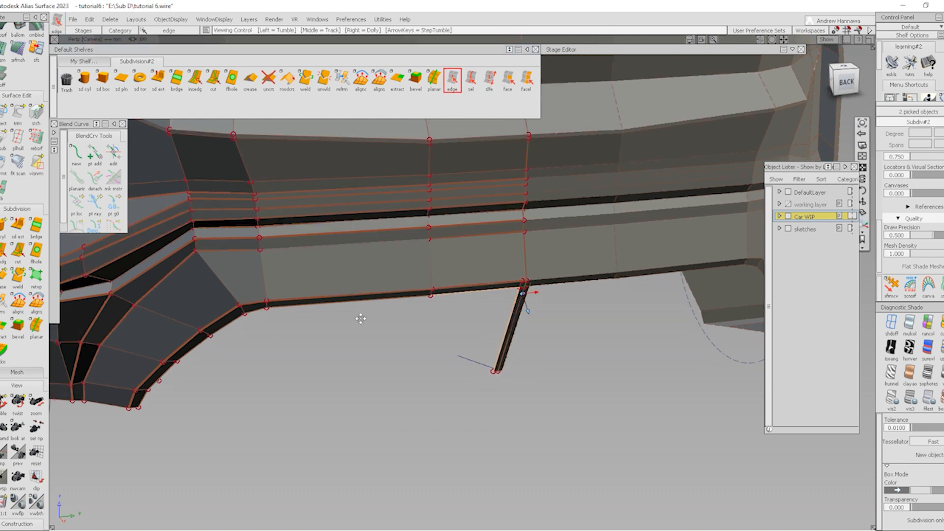
{"action": "left_click_drag", "start_coordinate": [360, 316], "coordinate": [362, 313], "text": "alt+shift"}
{"action": "mouse_move", "coordinate": [213, 394]}
{"action": "left_mouse_down", "text": "alt+shift"}
{"action": "mouse_move", "coordinate": [193, 332]}
{"action": "mouse_move", "coordinate": [206, 407]}
{"action": "left_mouse_up", "text": "alt+shift"}
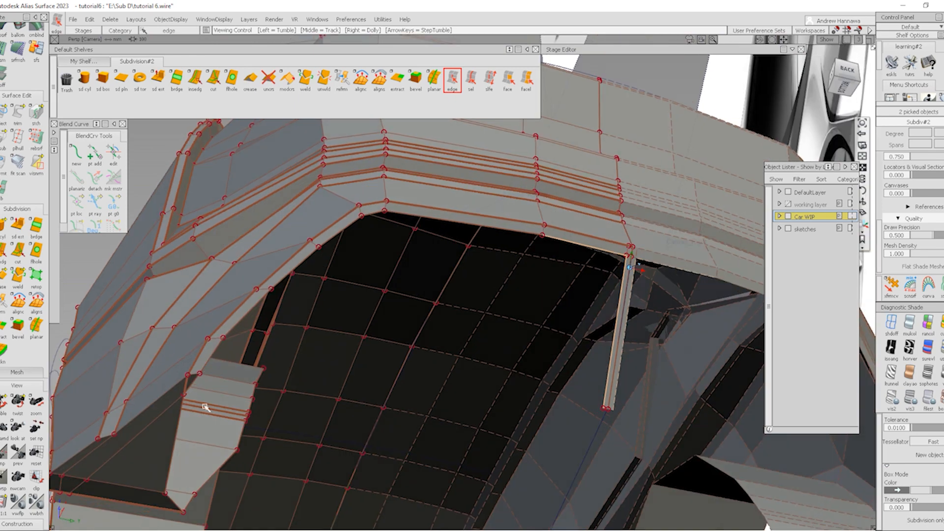
{"action": "left_click_drag", "start_coordinate": [200, 375], "coordinate": [331, 339], "text": "alt+shift"}
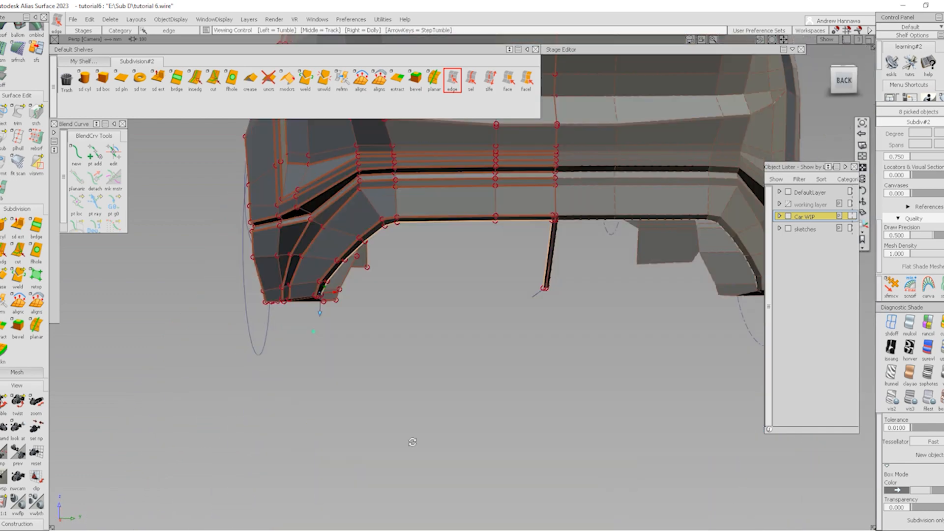
{"action": "left_click_drag", "start_coordinate": [344, 354], "coordinate": [180, 128], "text": "alt+shift"}
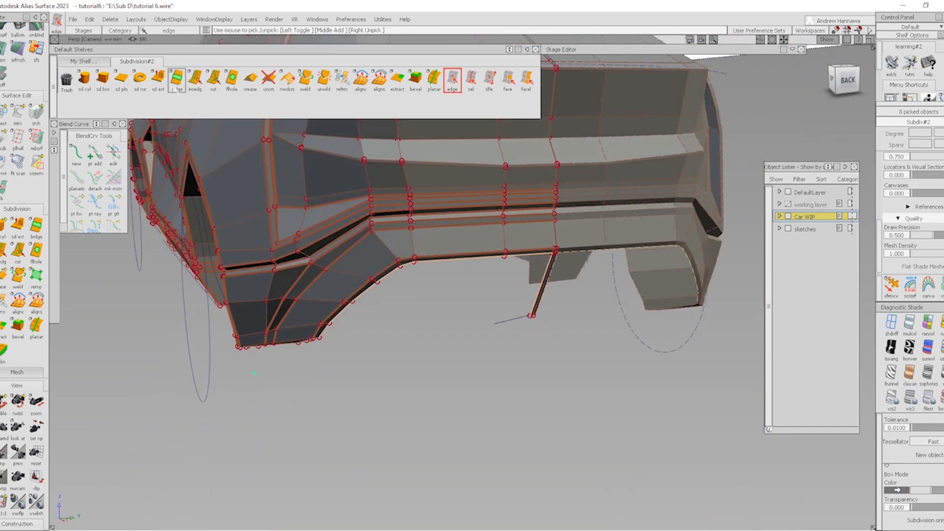
Extrude the selected edges into a hanging flap beside the strut
{"action": "left_click", "coordinate": [157, 81]}
{"action": "left_click_drag", "start_coordinate": [402, 324], "coordinate": [470, 350], "text": "alt+shift"}
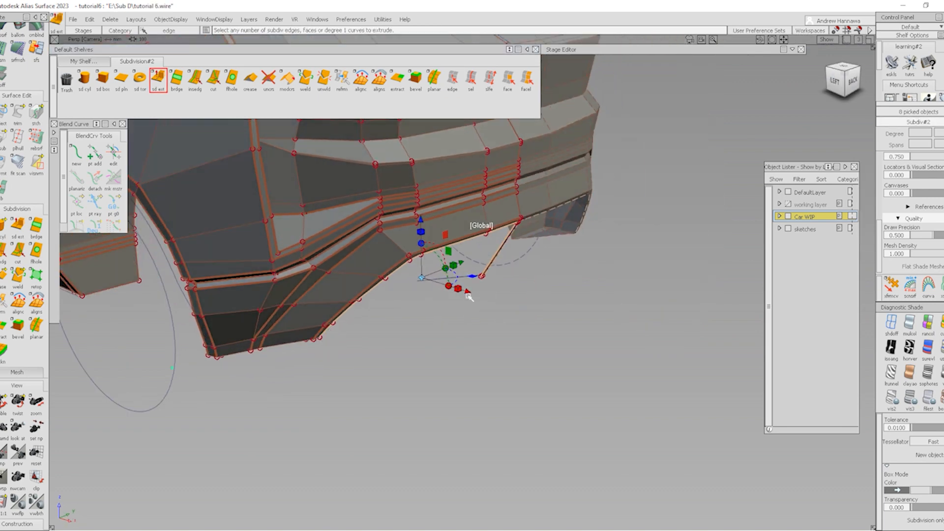
{"action": "left_click_drag", "start_coordinate": [466, 294], "coordinate": [453, 297]}
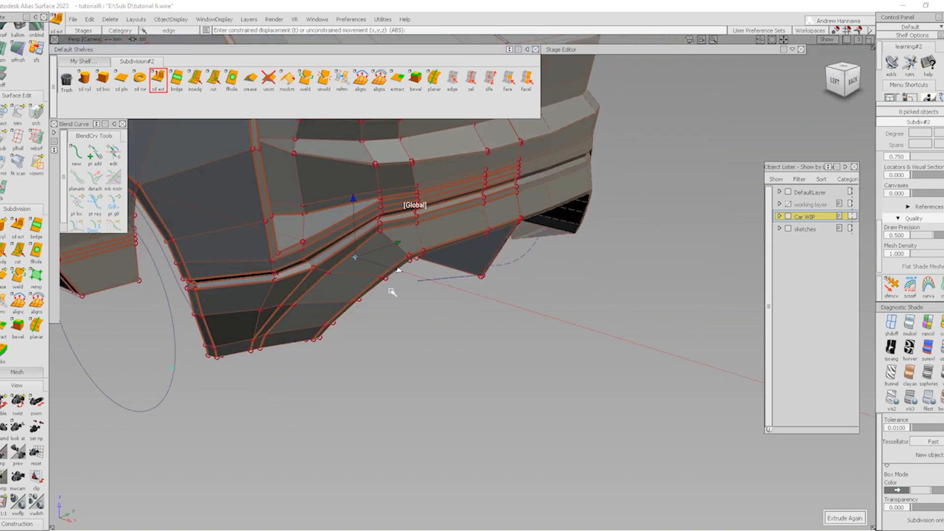
{"action": "left_click_drag", "start_coordinate": [392, 292], "coordinate": [393, 246], "text": "alt+shift"}
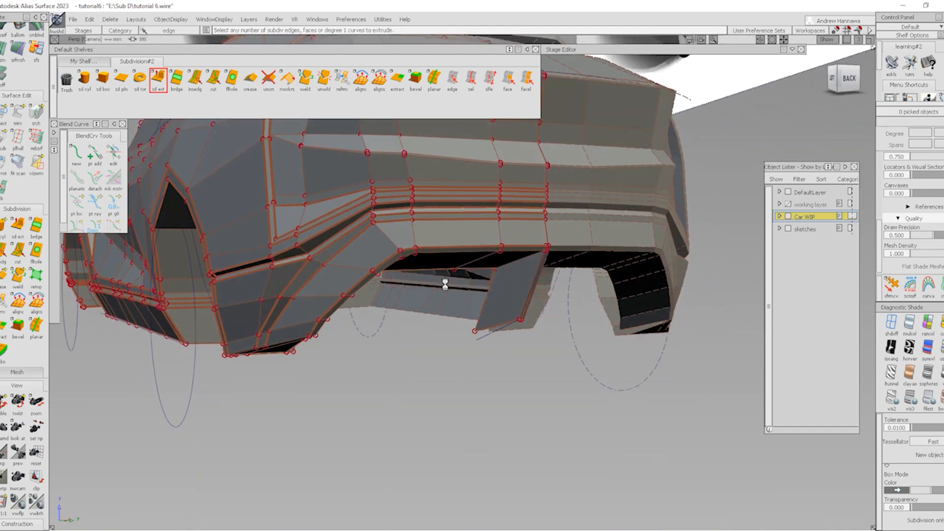
Show the mesh smooth-shaded without wires and review the strut from the rear
{"action": "key", "text": "ctrl+b"}
{"action": "right_click_drag", "start_coordinate": [538, 390], "coordinate": [423, 270], "text": "ctrl+shift"}
{"action": "mouse_move", "coordinate": [423, 270]}
{"action": "left_mouse_down", "text": "alt+shift"}
{"action": "mouse_move", "coordinate": [310, 285]}
{"action": "mouse_move", "coordinate": [299, 306]}
{"action": "mouse_move", "coordinate": [305, 334]}
{"action": "left_mouse_up", "text": "alt+shift"}
{"action": "right_click_drag", "start_coordinate": [305, 334], "coordinate": [221, 300], "text": "alt+shift"}
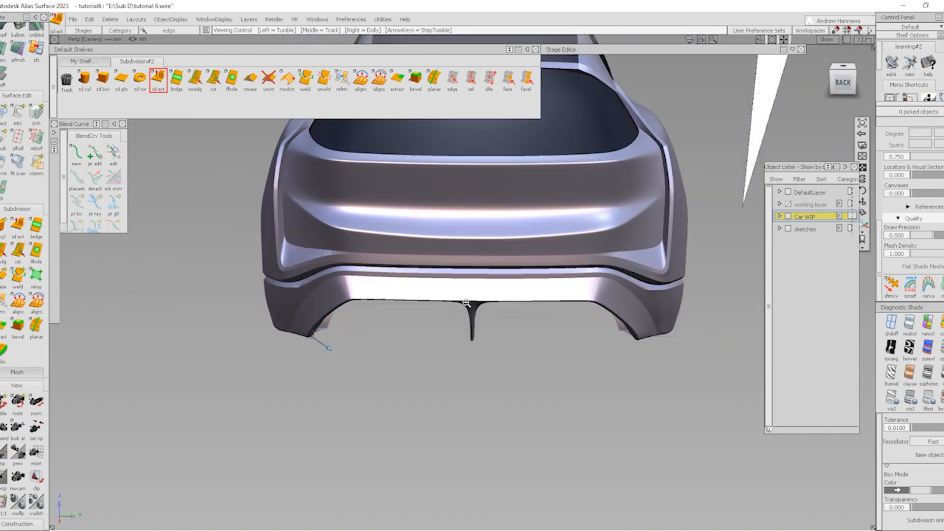
{"action": "left_click_drag", "start_coordinate": [441, 281], "coordinate": [453, 305], "text": "alt+shift"}
{"action": "mouse_move", "coordinate": [453, 305]}
{"action": "right_mouse_down", "text": "alt+shift"}
{"action": "mouse_move", "coordinate": [565, 401]}
{"action": "mouse_move", "coordinate": [511, 344]}
{"action": "right_mouse_up", "text": "alt+shift"}
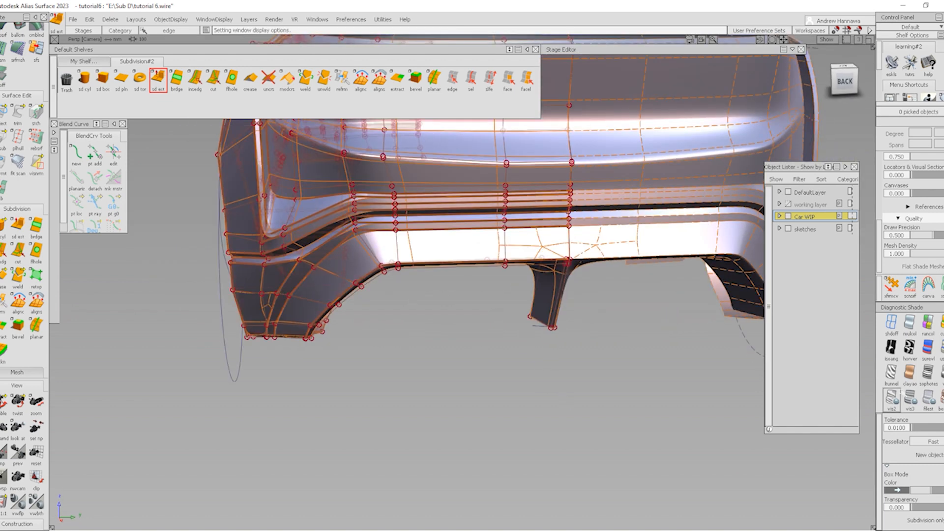
Return to flat box display, try an edge loop through the dark band, then undo it
{"action": "left_click", "coordinate": [941, 397]}
{"action": "left_click", "coordinate": [554, 271], "text": "alt+shift"}
{"action": "right_click_drag", "start_coordinate": [590, 326], "coordinate": [620, 362], "text": "alt+shift"}
{"action": "left_click_drag", "start_coordinate": [620, 361], "coordinate": [581, 253], "text": "alt+shift"}
{"action": "left_click", "coordinate": [195, 79]}
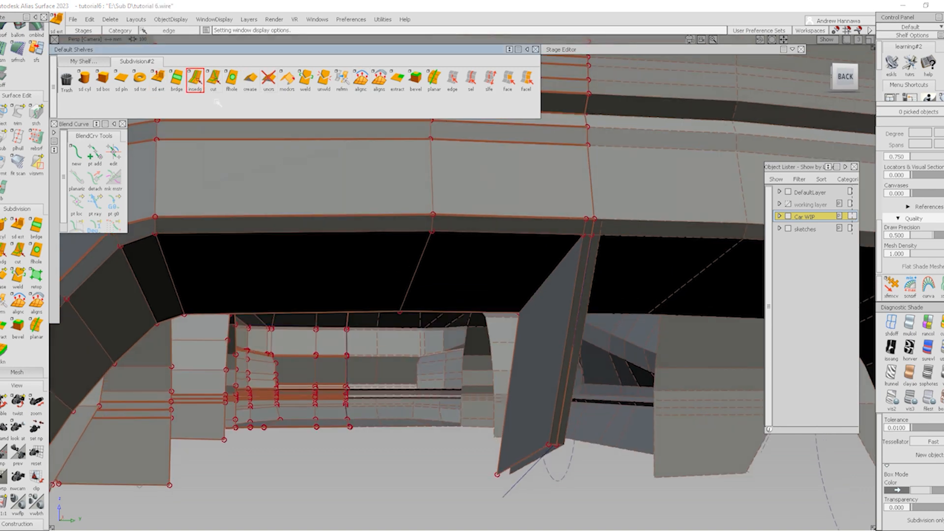
{"action": "left_click", "coordinate": [476, 231]}
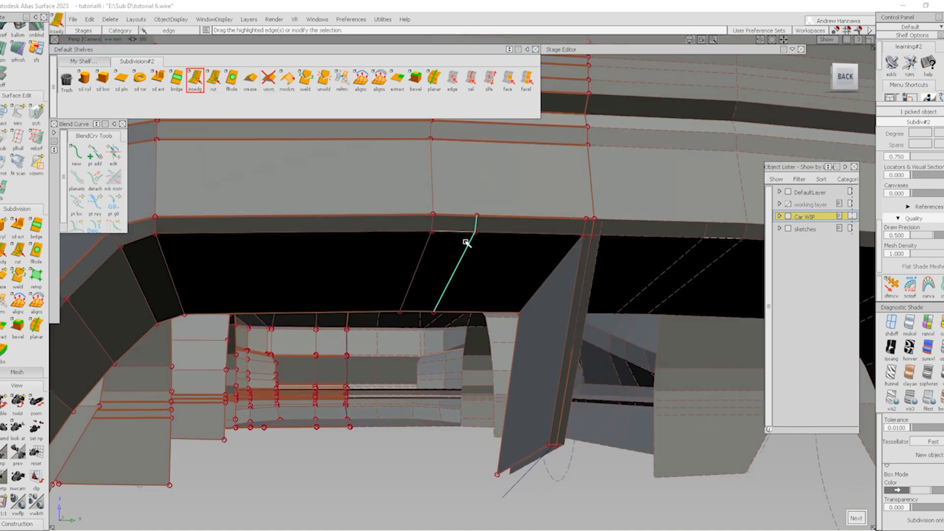
{"action": "key", "text": "ctrl+z"}
Pick seven edges along the dark band and side vent, including Subdiv#2.e2022, and crease them
{"action": "left_click", "coordinate": [453, 80]}
{"action": "left_click", "coordinate": [502, 235]}
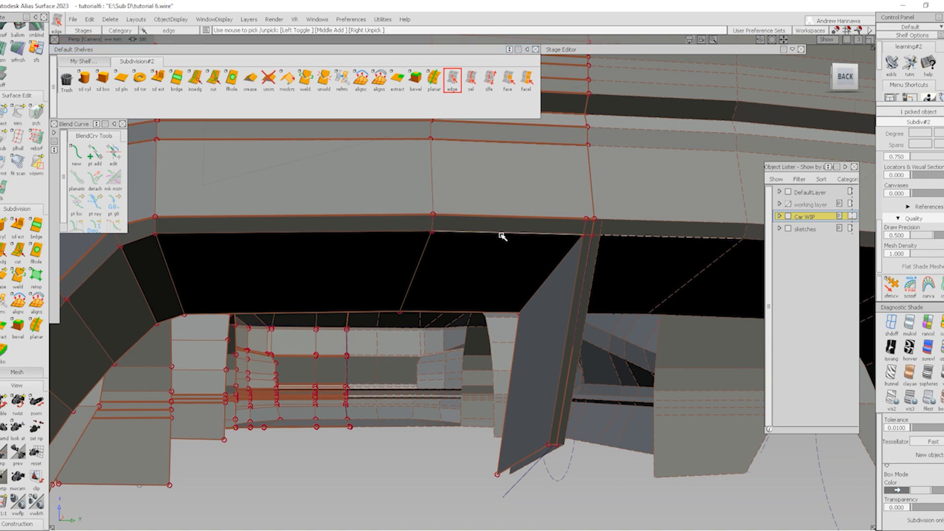
{"action": "left_click", "coordinate": [383, 230]}
{"action": "right_click_drag", "start_coordinate": [384, 228], "coordinate": [356, 233], "text": "alt+shift"}
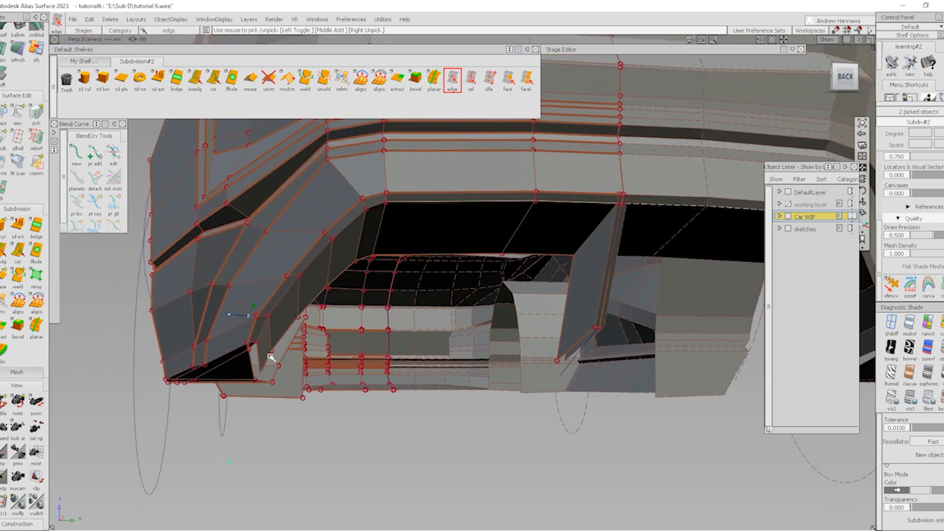
{"action": "right_click_drag", "start_coordinate": [262, 339], "coordinate": [273, 346], "text": "alt+shift"}
{"action": "left_click", "coordinate": [266, 331]}
{"action": "left_click", "coordinate": [274, 318]}
{"action": "left_click_drag", "start_coordinate": [275, 319], "coordinate": [268, 324], "text": "alt+shift"}
{"action": "left_click", "coordinate": [268, 328]}
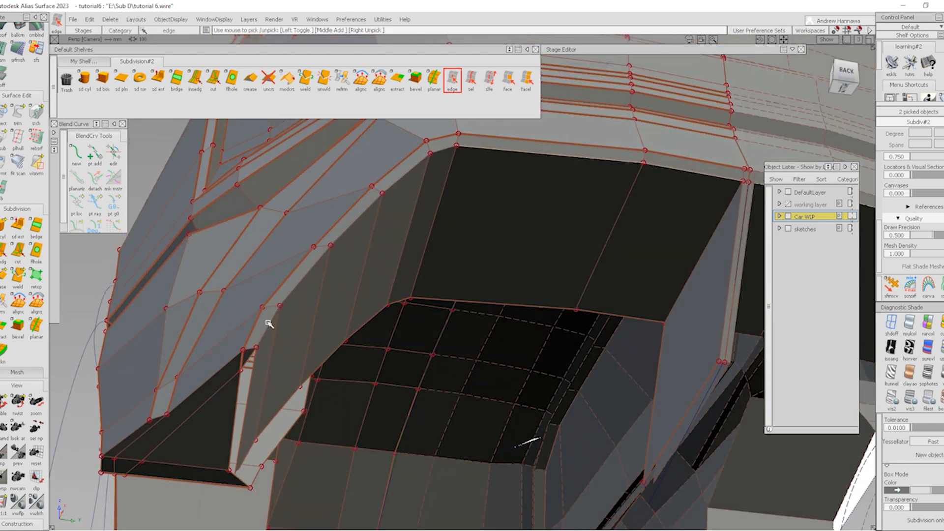
{"action": "left_click", "coordinate": [268, 323]}
{"action": "left_click", "coordinate": [264, 333]}
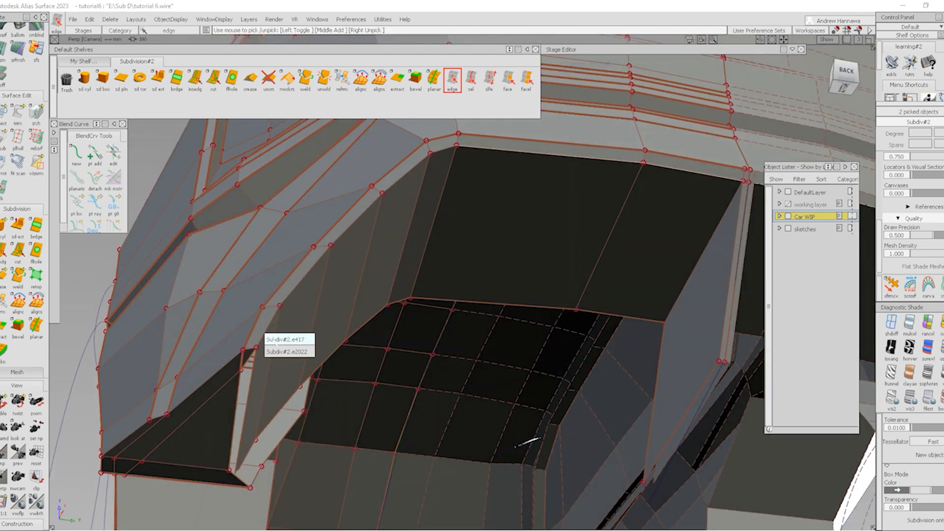
{"action": "left_click", "coordinate": [274, 352]}
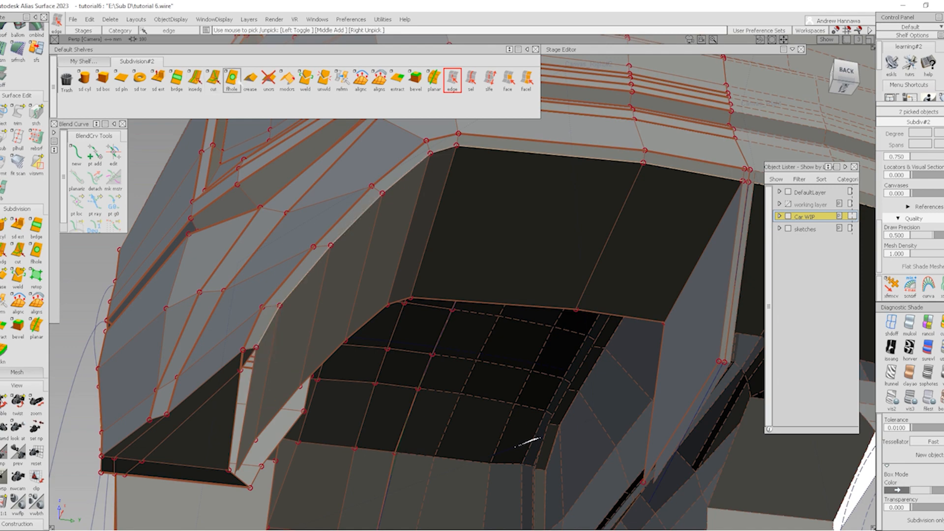
{"action": "left_click", "coordinate": [250, 79]}
Crease the fin's outer edge
{"action": "left_click_drag", "start_coordinate": [508, 235], "coordinate": [533, 342], "text": "alt+shift"}
{"action": "left_click_drag", "start_coordinate": [603, 320], "coordinate": [607, 287], "text": "ctrl+shift"}
{"action": "right_click_drag", "start_coordinate": [607, 287], "coordinate": [597, 333], "text": "alt+shift"}
{"action": "left_click_drag", "start_coordinate": [596, 333], "coordinate": [594, 305], "text": "alt+shift"}
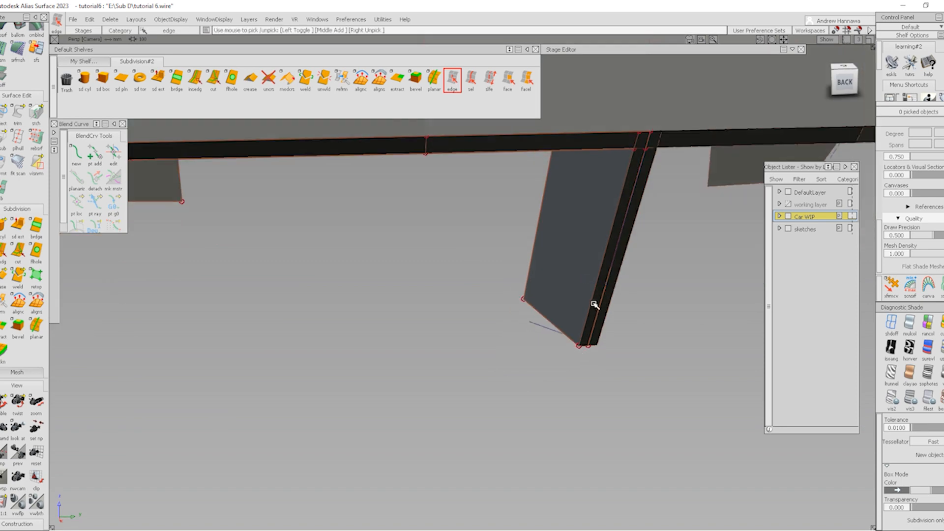
{"action": "left_click", "coordinate": [595, 288]}
{"action": "left_click", "coordinate": [251, 80]}
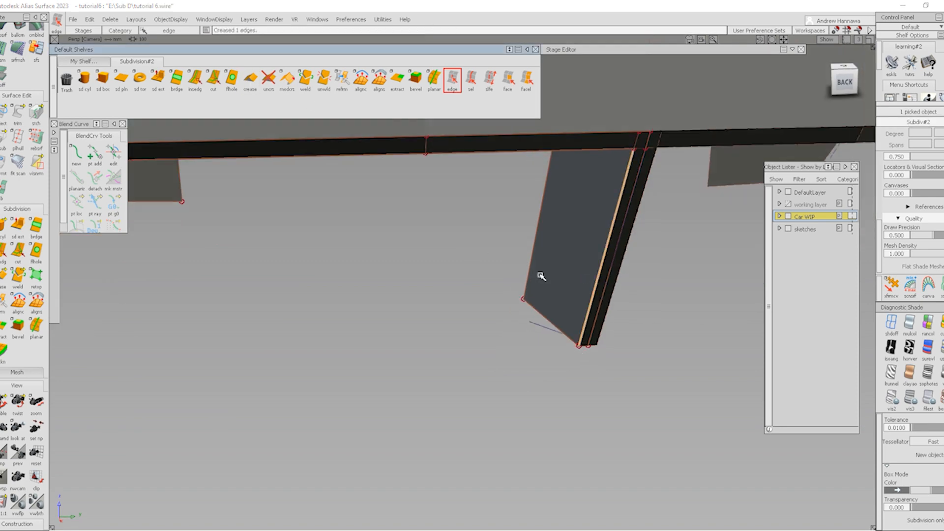
Insert an edge loop running across the strut near its top
{"action": "left_click", "coordinate": [195, 79]}
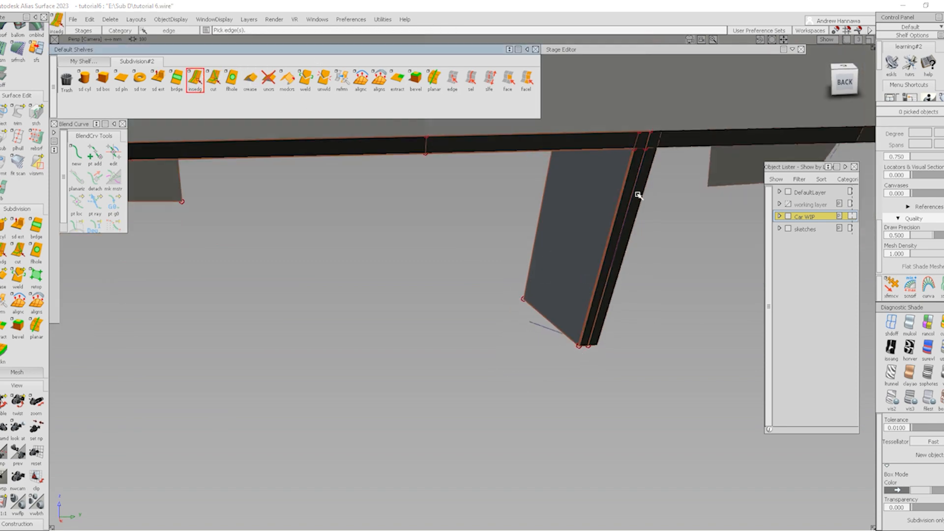
{"action": "left_click", "coordinate": [638, 176]}
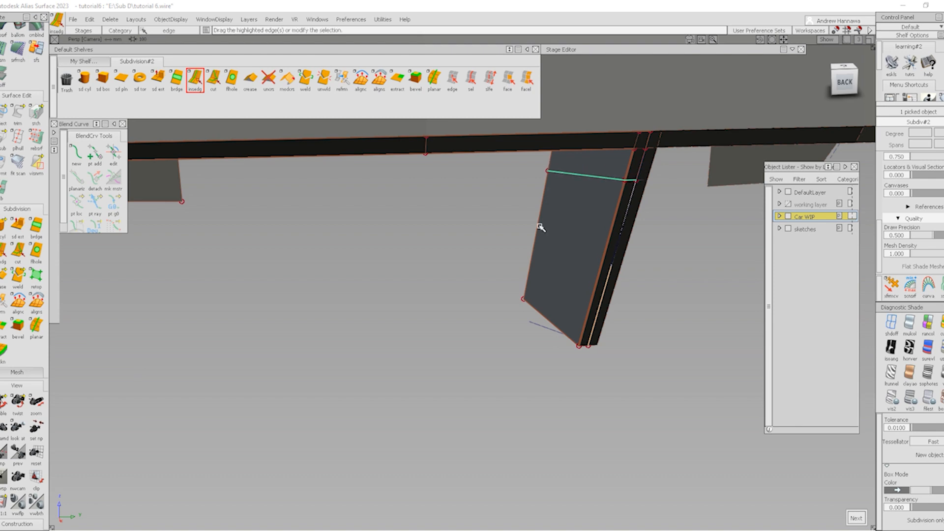
{"action": "left_click_drag", "start_coordinate": [539, 224], "coordinate": [620, 184], "text": "alt+shift"}
{"action": "left_click", "coordinate": [941, 400]}
{"action": "mouse_move", "coordinate": [655, 279]}
{"action": "left_mouse_down", "text": "alt+shift"}
{"action": "mouse_move", "coordinate": [662, 259]}
{"action": "mouse_move", "coordinate": [660, 268]}
{"action": "left_mouse_up", "text": "alt+shift"}
{"action": "left_click", "coordinate": [584, 261]}
{"action": "left_click_drag", "start_coordinate": [623, 169], "coordinate": [546, 300], "text": "alt+shift"}
{"action": "left_click", "coordinate": [214, 78]}
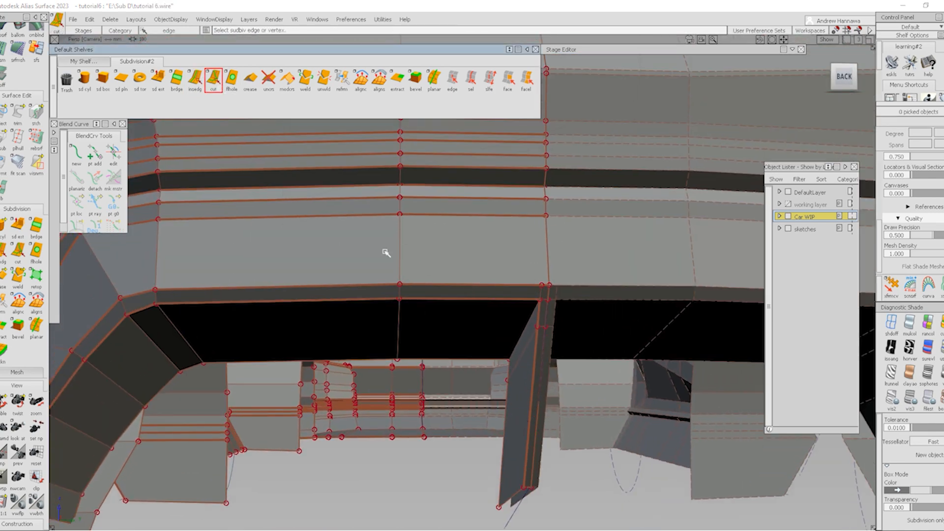
Cut a new edge from the lower bar's edge to the strut's top vertex
{"action": "right_click_drag", "start_coordinate": [532, 291], "coordinate": [436, 419], "text": "alt+shift"}
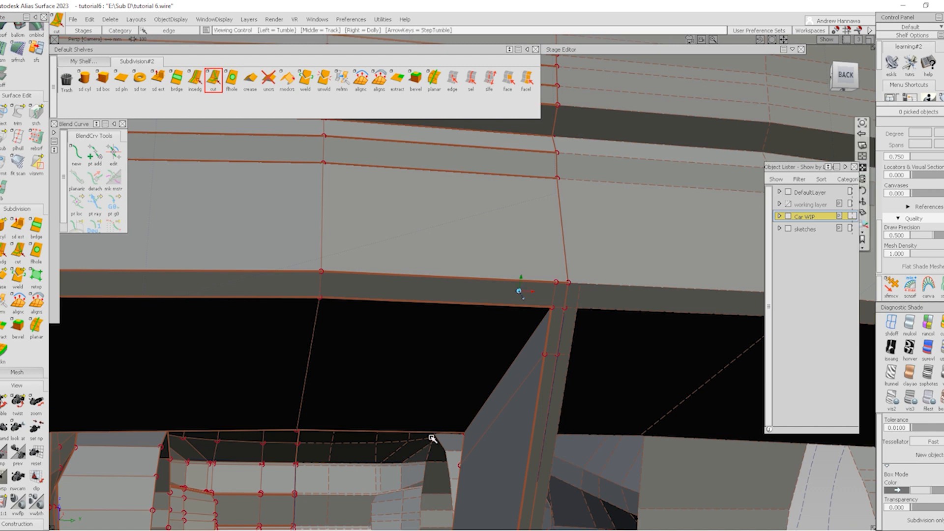
{"action": "left_click_drag", "start_coordinate": [432, 439], "coordinate": [467, 400], "text": "alt+shift"}
{"action": "left_click", "coordinate": [475, 380]}
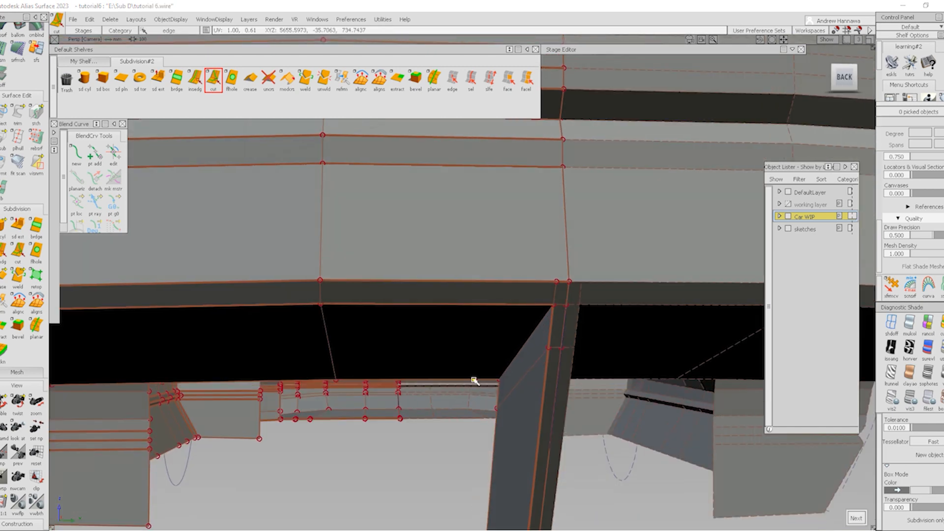
{"action": "left_click_drag", "start_coordinate": [472, 395], "coordinate": [460, 390], "text": "alt+shift"}
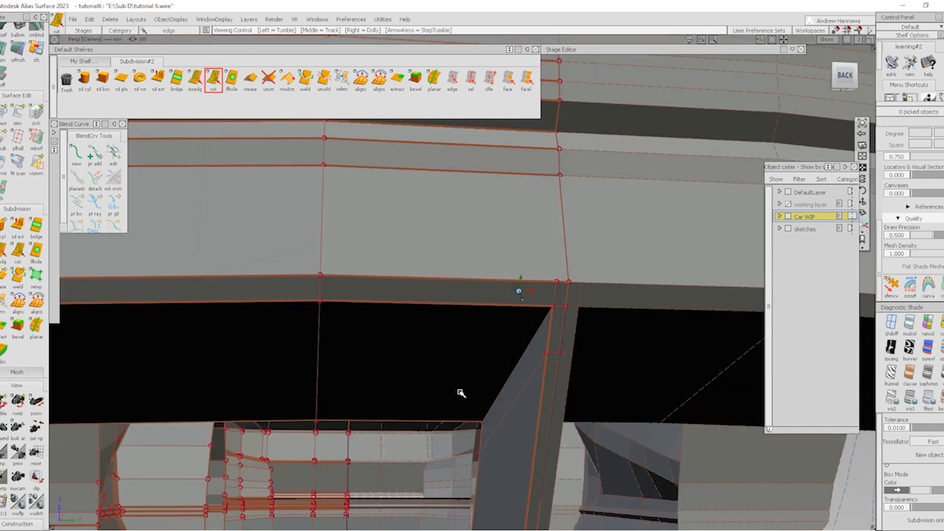
{"action": "left_click", "coordinate": [453, 422]}
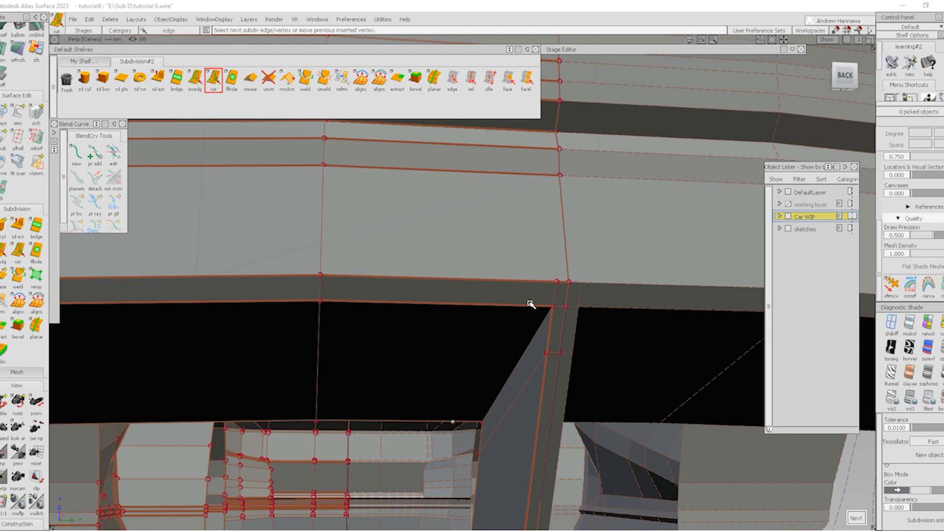
{"action": "left_click", "coordinate": [553, 281]}
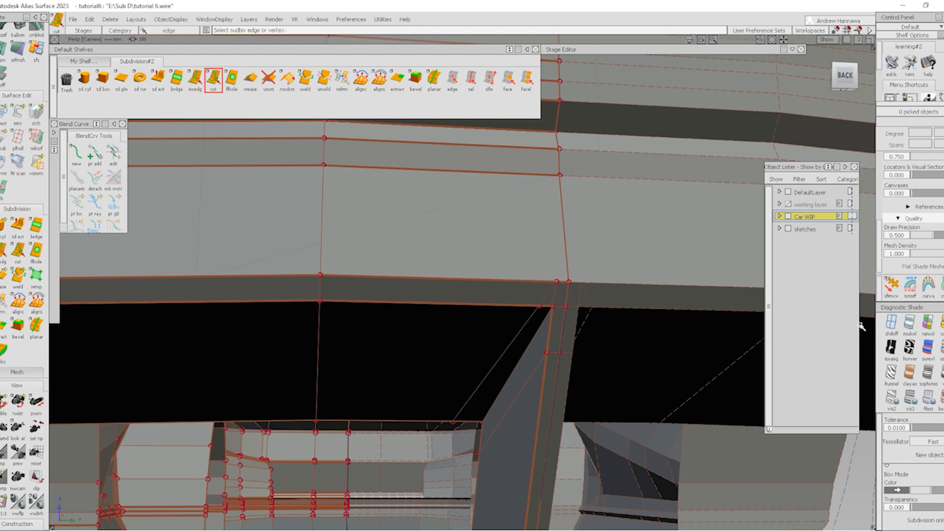
Pick the strut's top CV and review the smoothed surface with mesh lines hidden
{"action": "left_click", "coordinate": [890, 286]}
{"action": "left_click", "coordinate": [543, 307]}
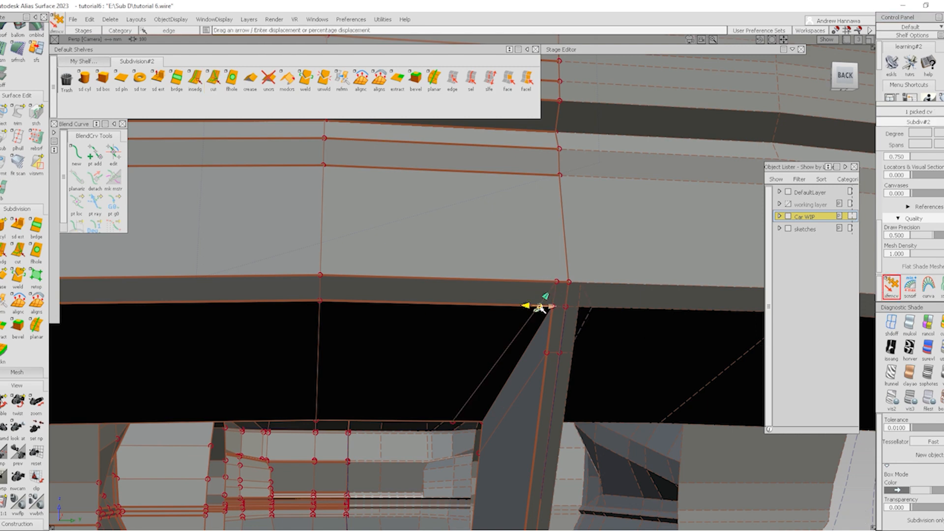
{"action": "key", "text": "ctrl+b"}
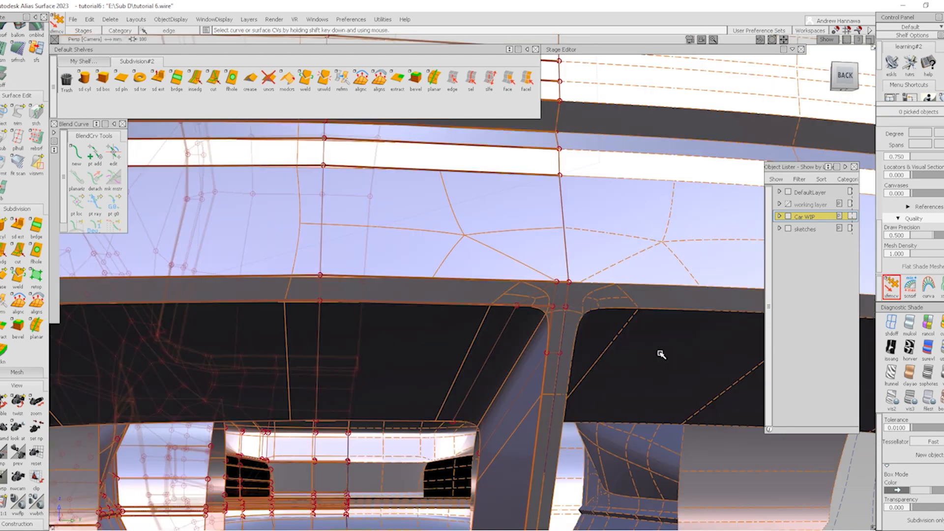
{"action": "key", "text": "alt+t"}
{"action": "right_click_drag", "start_coordinate": [584, 259], "coordinate": [580, 371], "text": "alt+shift"}
{"action": "mouse_move", "coordinate": [580, 371]}
{"action": "left_mouse_down", "text": "alt+shift"}
{"action": "mouse_move", "coordinate": [528, 318]}
{"action": "mouse_move", "coordinate": [401, 331]}
{"action": "left_mouse_up", "text": "alt+shift"}
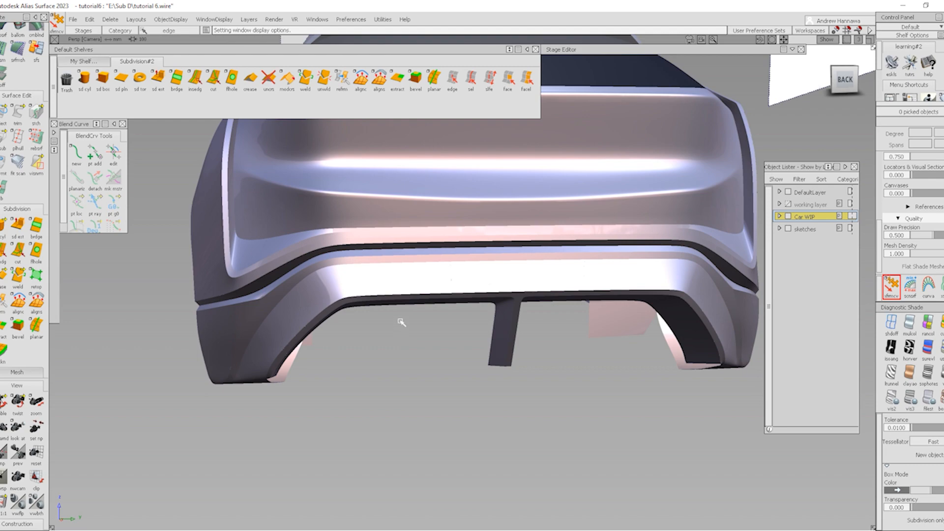
{"action": "key", "text": "alt+t"}
{"action": "left_click_drag", "start_coordinate": [412, 347], "coordinate": [509, 319], "text": "alt+shift"}
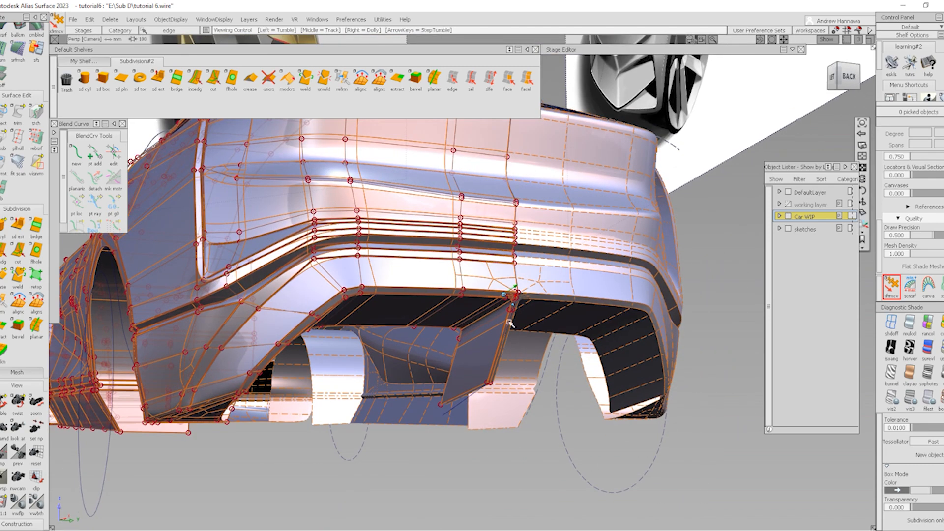
Return to box display and add an edge loop around the wheel-arch opening
{"action": "left_click", "coordinate": [941, 399]}
{"action": "left_click_drag", "start_coordinate": [477, 388], "coordinate": [600, 289], "text": "alt+shift"}
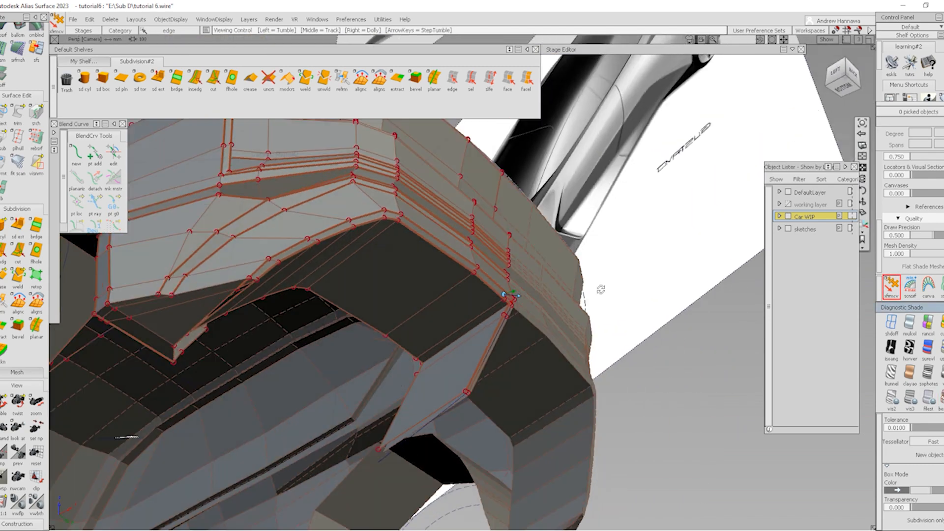
{"action": "middle_click_drag", "start_coordinate": [464, 338], "coordinate": [508, 301], "text": "alt+shift"}
{"action": "left_click_drag", "start_coordinate": [508, 301], "coordinate": [583, 339], "text": "alt+shift"}
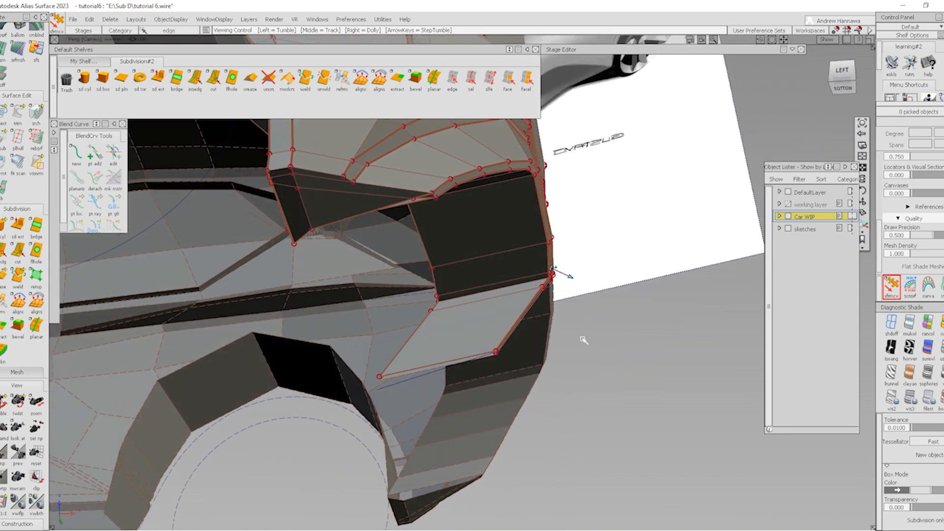
{"action": "left_click_drag", "start_coordinate": [534, 304], "coordinate": [305, 173], "text": "alt+shift"}
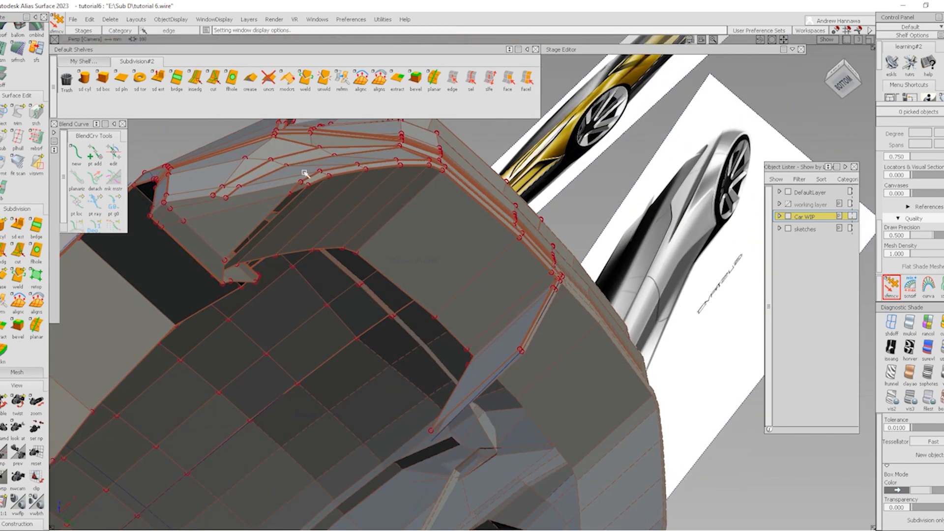
{"action": "left_click", "coordinate": [195, 79]}
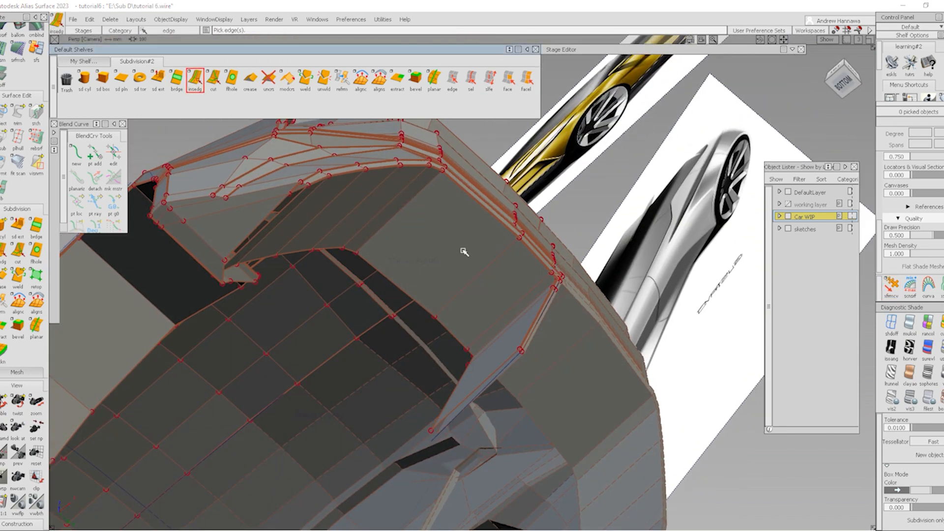
{"action": "left_click", "coordinate": [436, 178]}
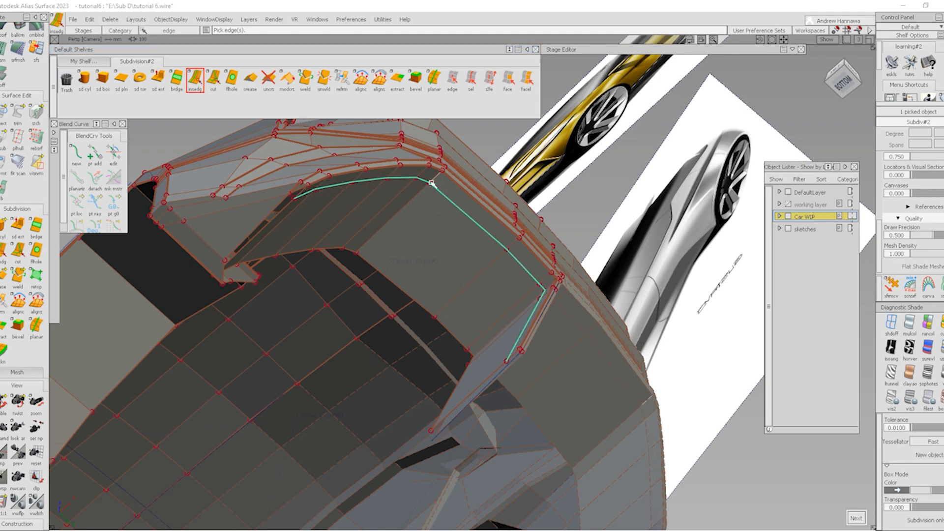
{"action": "left_click", "coordinate": [446, 253]}
{"action": "left_click_drag", "start_coordinate": [507, 293], "coordinate": [586, 357], "text": "alt+shift"}
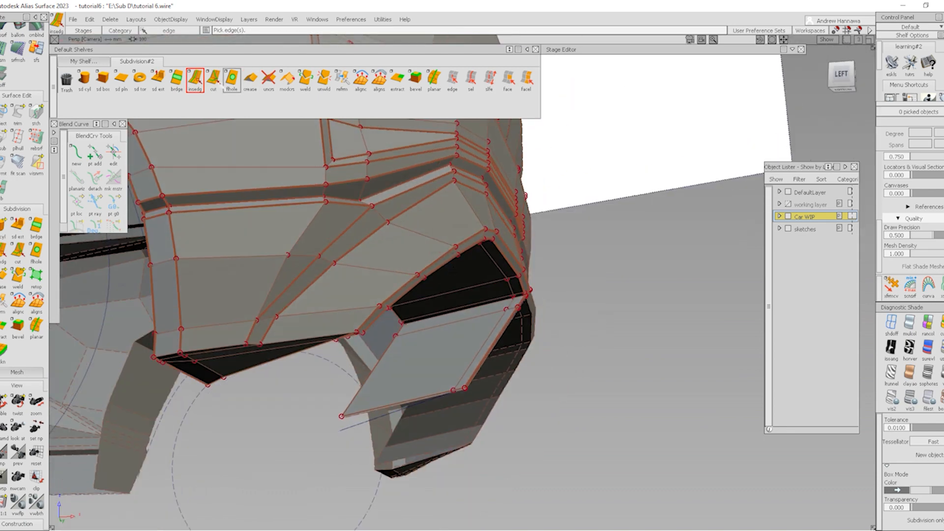
Cut a diagonal edge across the angled panel down to its lower corner
{"action": "left_click", "coordinate": [213, 78]}
{"action": "scroll", "coordinate": [512, 319], "scroll_direction": "up", "scroll_amount": 5}
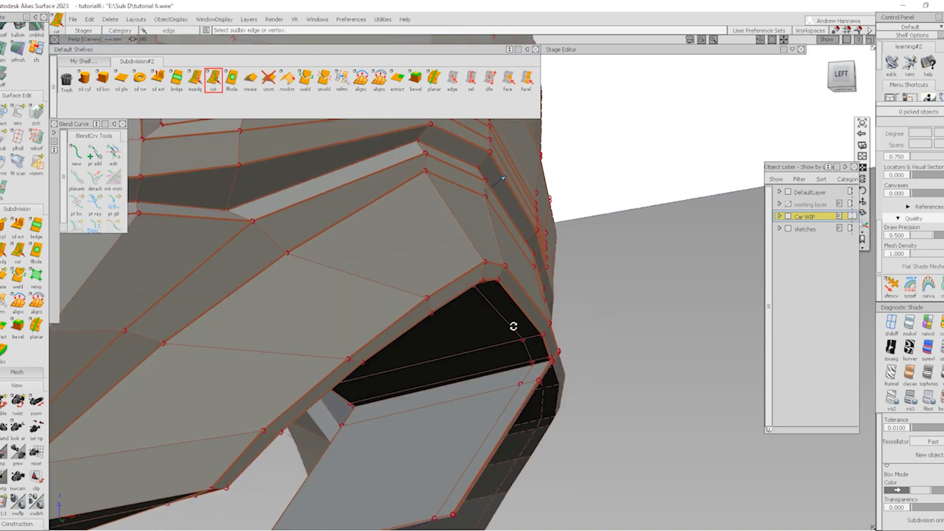
{"action": "left_click", "coordinate": [537, 382]}
{"action": "scroll", "coordinate": [503, 397], "scroll_direction": "down", "scroll_amount": 4}
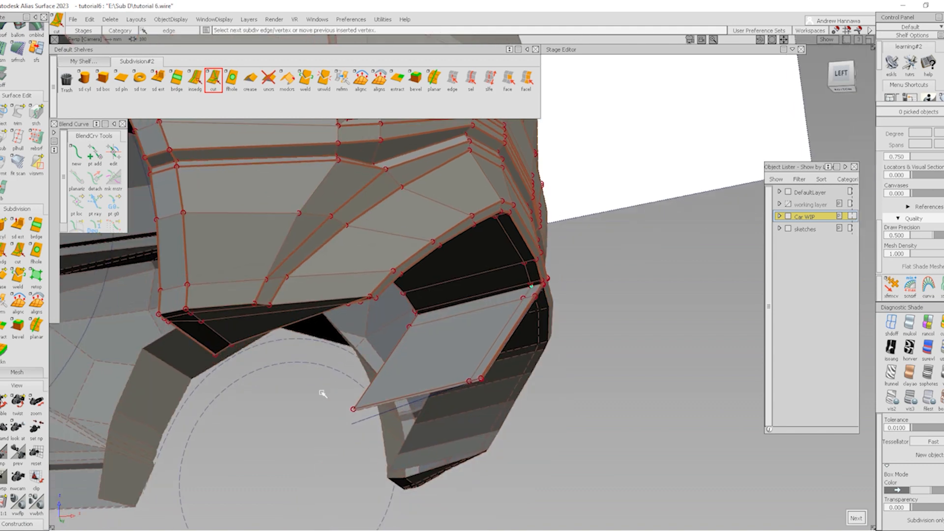
{"action": "left_click_drag", "start_coordinate": [361, 410], "coordinate": [458, 381], "text": "alt+shift"}
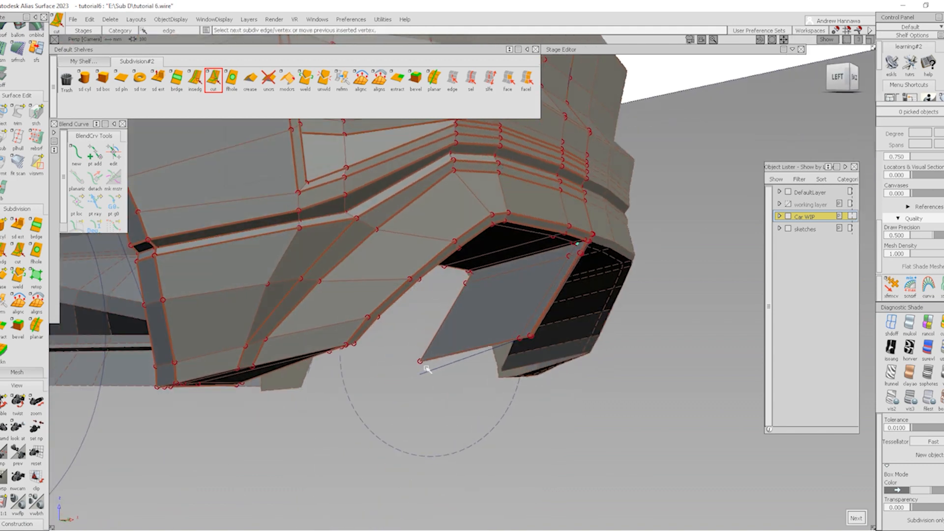
{"action": "scroll", "coordinate": [418, 361], "scroll_direction": "up", "scroll_amount": 5}
{"action": "left_click", "coordinate": [412, 357]}
{"action": "scroll", "coordinate": [538, 331], "scroll_direction": "down", "scroll_amount": 5}
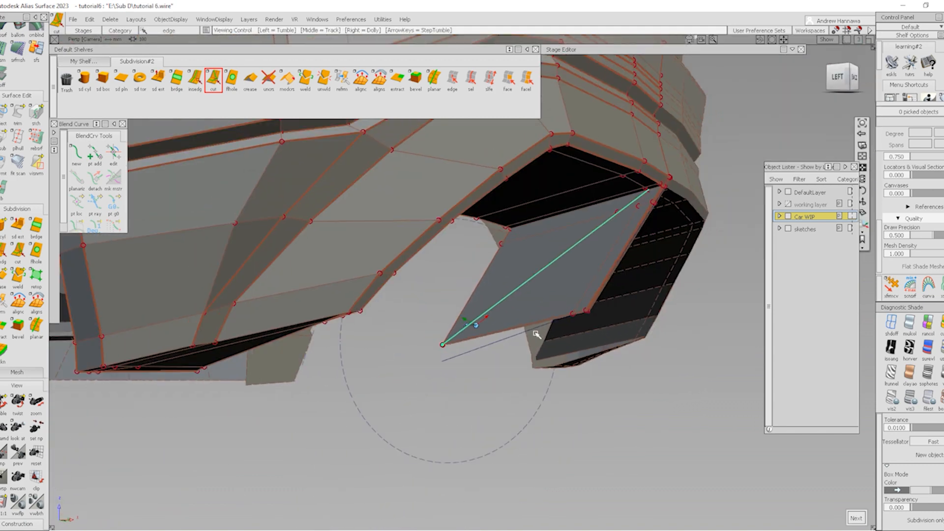
{"action": "left_click_drag", "start_coordinate": [618, 276], "coordinate": [307, 280], "text": "alt+shift"}
{"action": "scroll", "coordinate": [306, 256], "scroll_direction": "up", "scroll_amount": 2}
{"action": "scroll", "coordinate": [315, 246], "scroll_direction": "up", "scroll_amount": 3}
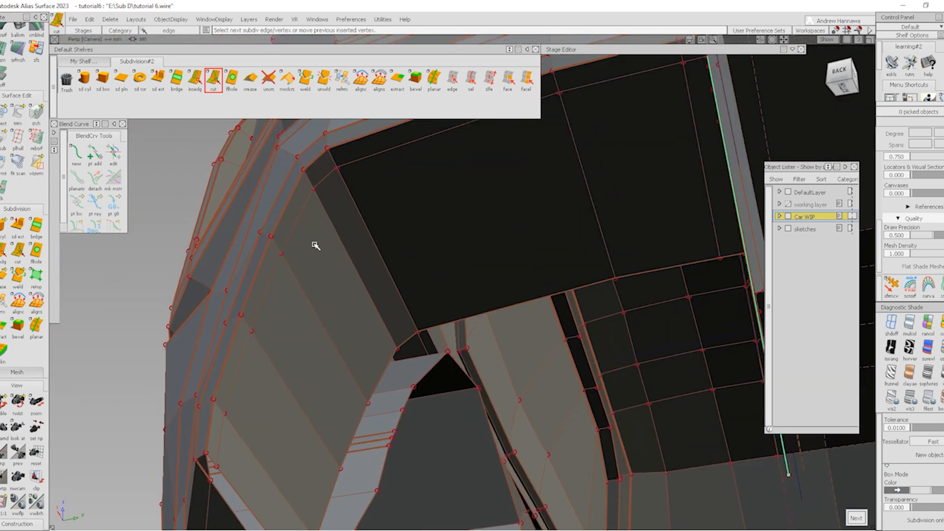
{"action": "left_click_drag", "start_coordinate": [313, 193], "coordinate": [354, 255], "text": "alt+shift"}
{"action": "left_click_drag", "start_coordinate": [359, 418], "coordinate": [306, 484], "text": "alt+shift"}
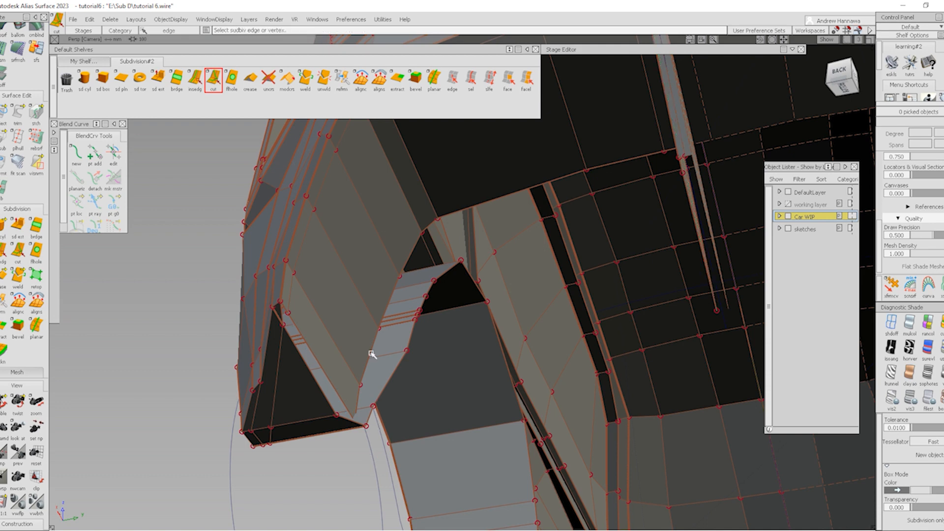
{"action": "left_click_drag", "start_coordinate": [371, 354], "coordinate": [596, 343], "text": "alt+shift"}
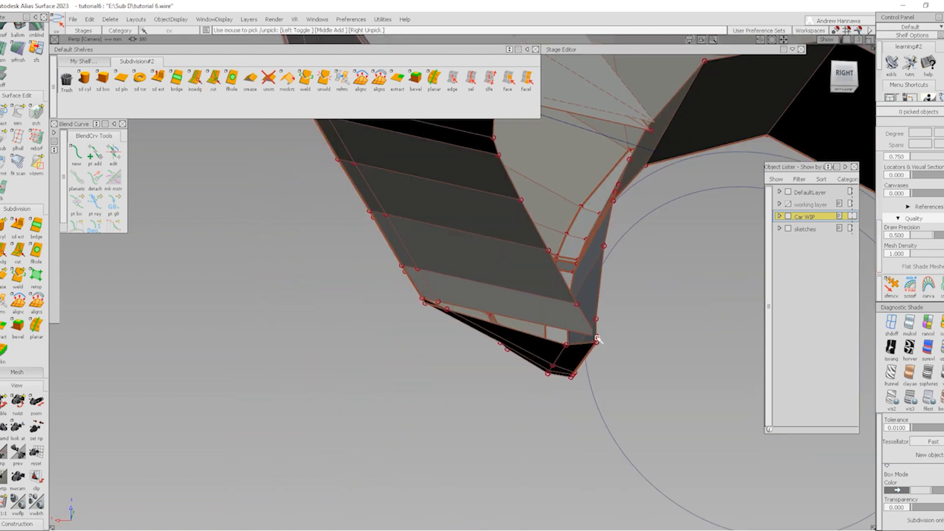
Move the panel's corner point 18.9 along X, then slide two more panel points along X
{"action": "middle_click_drag", "start_coordinate": [623, 395], "coordinate": [630, 353], "text": "ctrl+shift"}
{"action": "key", "text": "ctrl+z"}
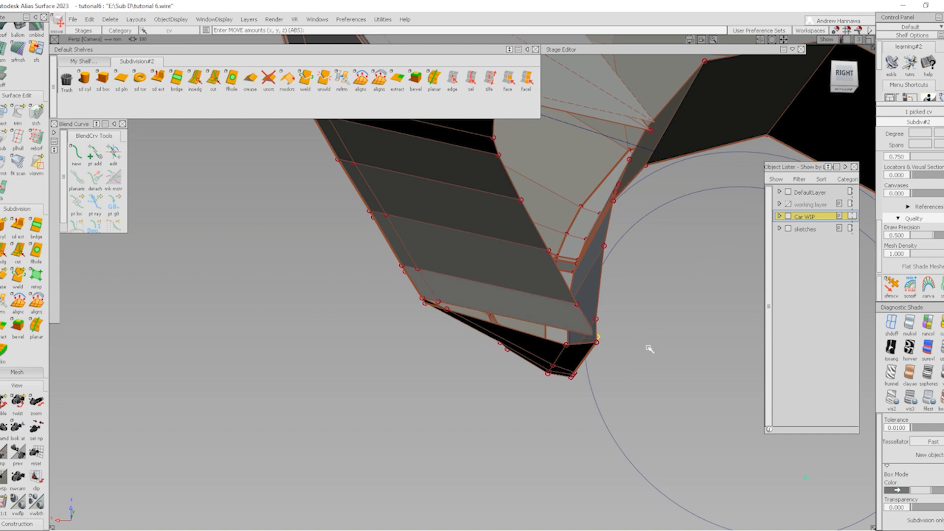
{"action": "left_click_drag", "start_coordinate": [651, 349], "coordinate": [640, 353]}
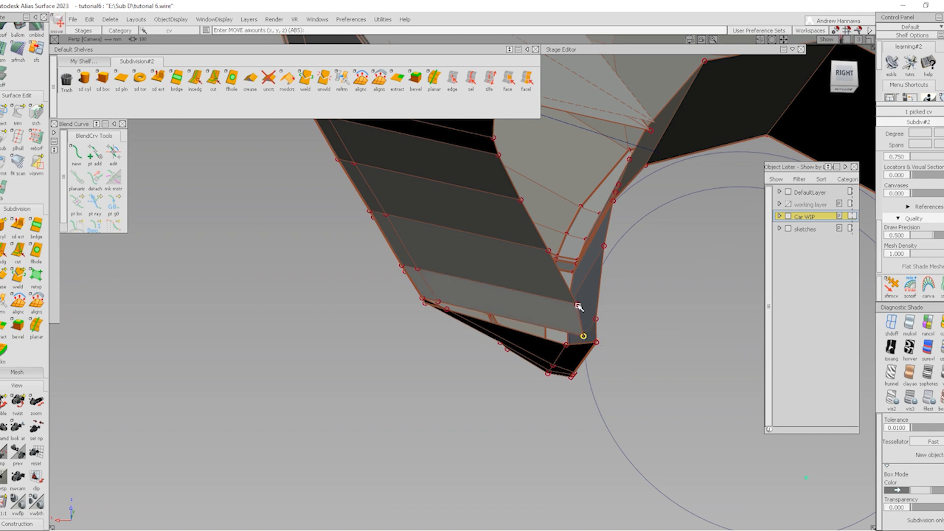
{"action": "left_click_drag", "start_coordinate": [579, 306], "coordinate": [629, 319]}
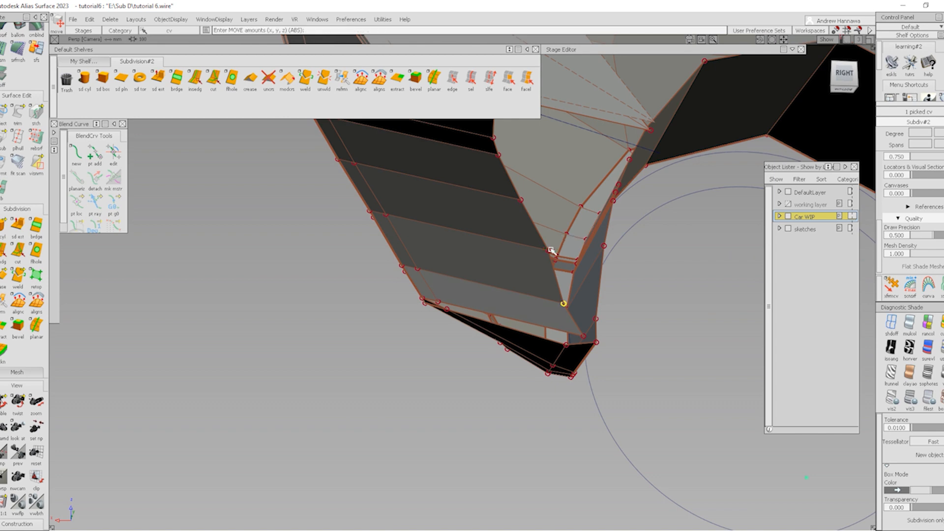
{"action": "left_click_drag", "start_coordinate": [548, 252], "coordinate": [681, 293]}
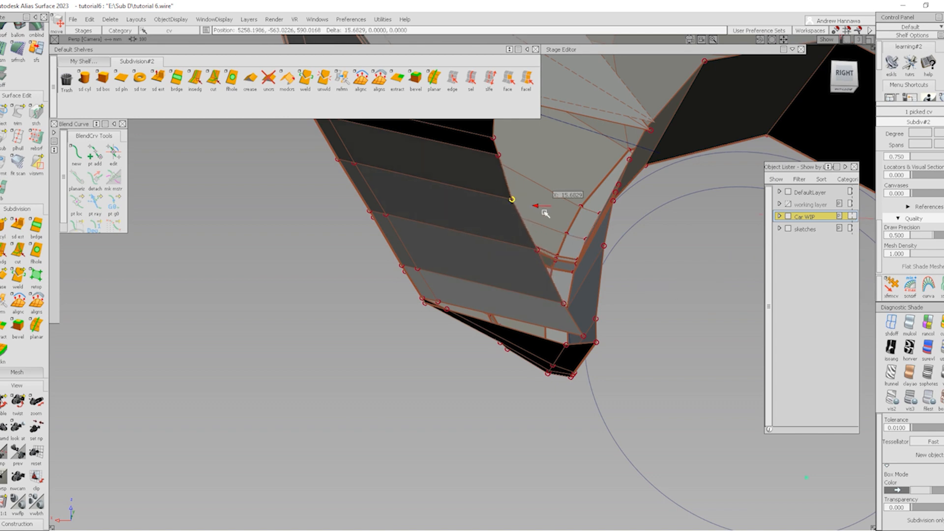
{"action": "left_click_drag", "start_coordinate": [554, 218], "coordinate": [626, 226], "text": "alt+shift"}
{"action": "left_click", "coordinate": [598, 205]}
{"action": "middle_click_drag", "start_coordinate": [599, 205], "coordinate": [575, 334], "text": "alt+shift"}
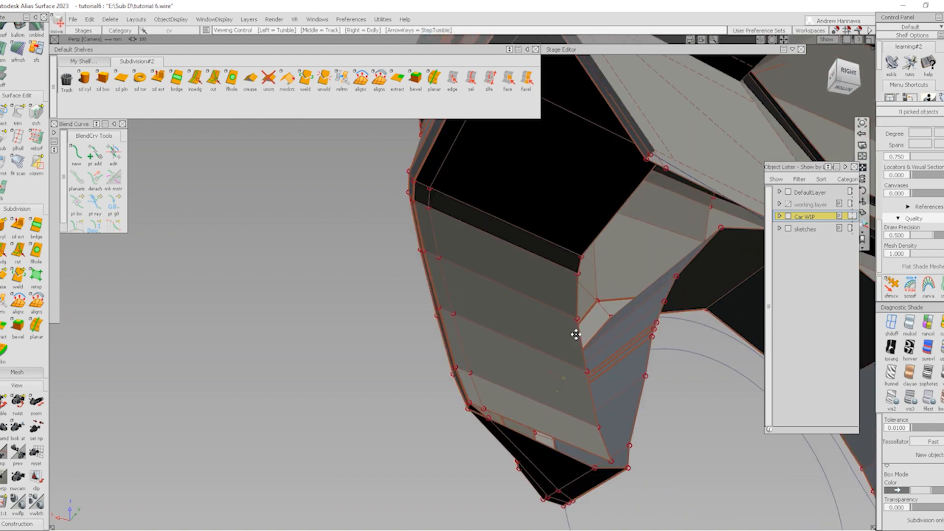
Start a new cut at the panel's upper corner
{"action": "left_click", "coordinate": [214, 79]}
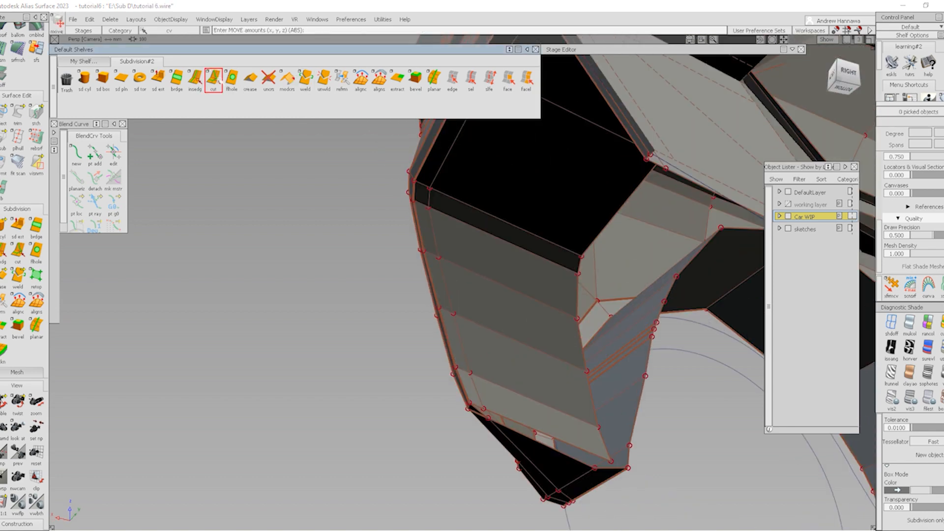
{"action": "left_click", "coordinate": [428, 208]}
{"action": "middle_click_drag", "start_coordinate": [532, 379], "coordinate": [512, 331], "text": "alt+shift"}
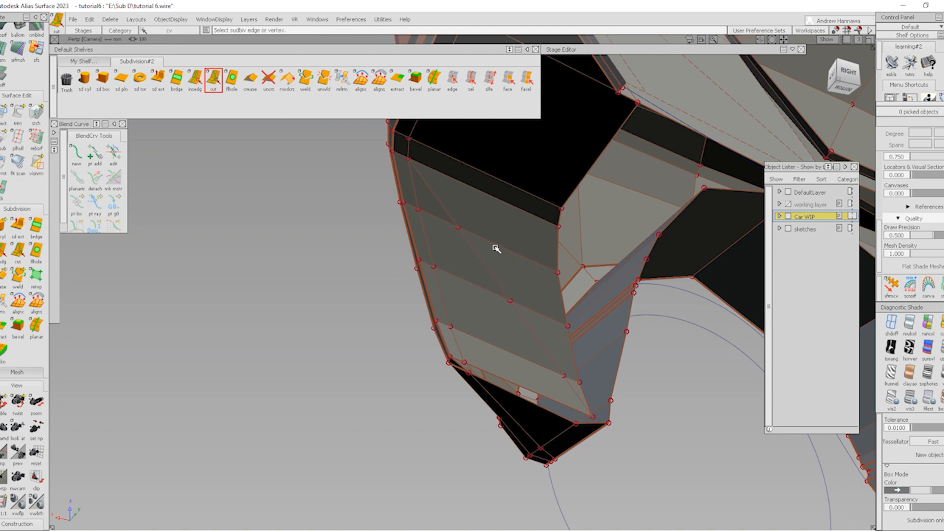
Pick three faces on the angled panel and delete them
{"action": "left_click", "coordinate": [507, 80]}
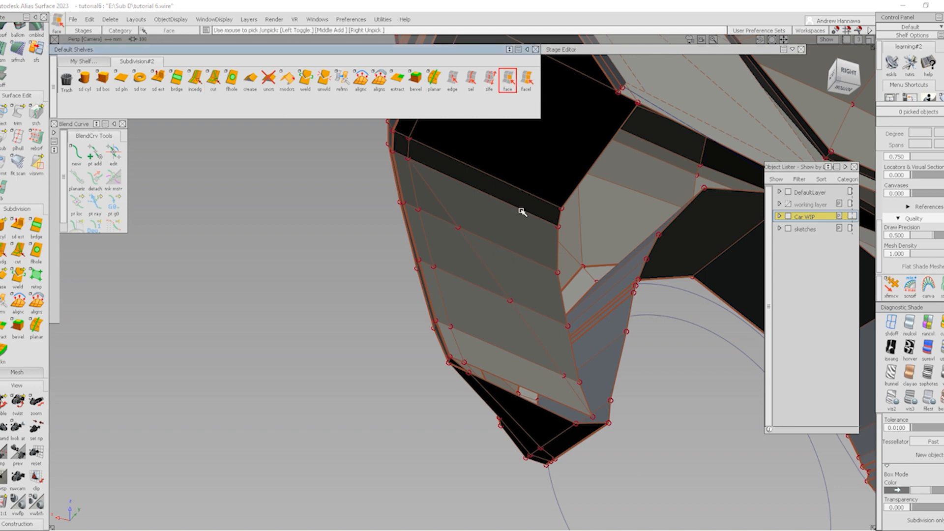
{"action": "left_click", "coordinate": [559, 239]}
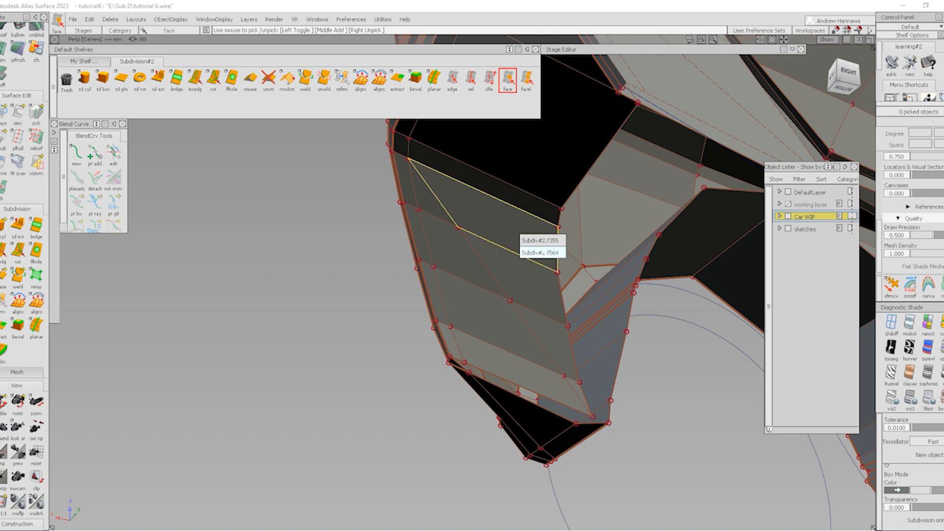
{"action": "left_click", "coordinate": [543, 252]}
{"action": "right_click_drag", "start_coordinate": [572, 392], "coordinate": [583, 348], "text": "alt+shift"}
{"action": "left_click", "coordinate": [589, 402]}
{"action": "key", "text": "Delete"}
{"action": "key", "text": "Return"}
Examine the faces under the bumper, picking one and unpicking it again
{"action": "left_click_drag", "start_coordinate": [578, 320], "coordinate": [472, 295], "text": "alt+shift"}
{"action": "left_click_drag", "start_coordinate": [613, 263], "coordinate": [411, 343], "text": "alt+shift"}
{"action": "left_click", "coordinate": [416, 311]}
{"action": "left_click", "coordinate": [456, 246]}
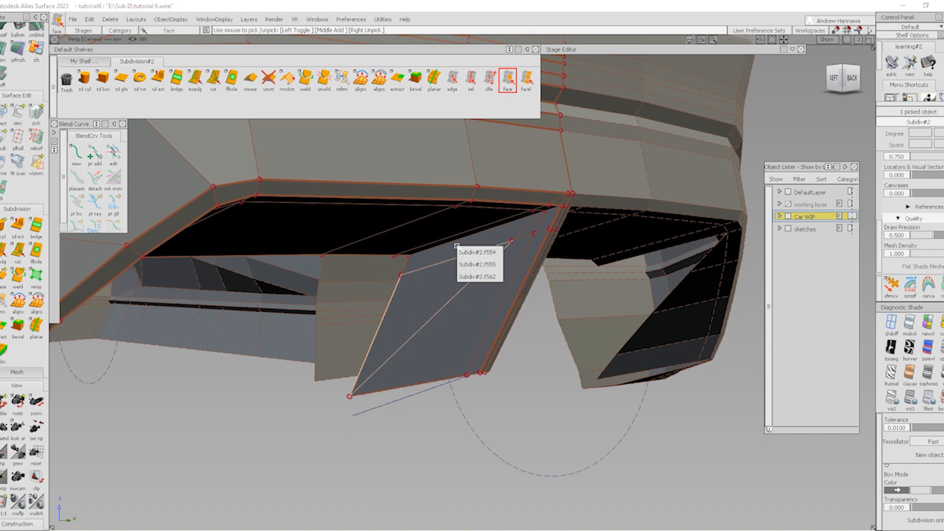
{"action": "left_click", "coordinate": [476, 276]}
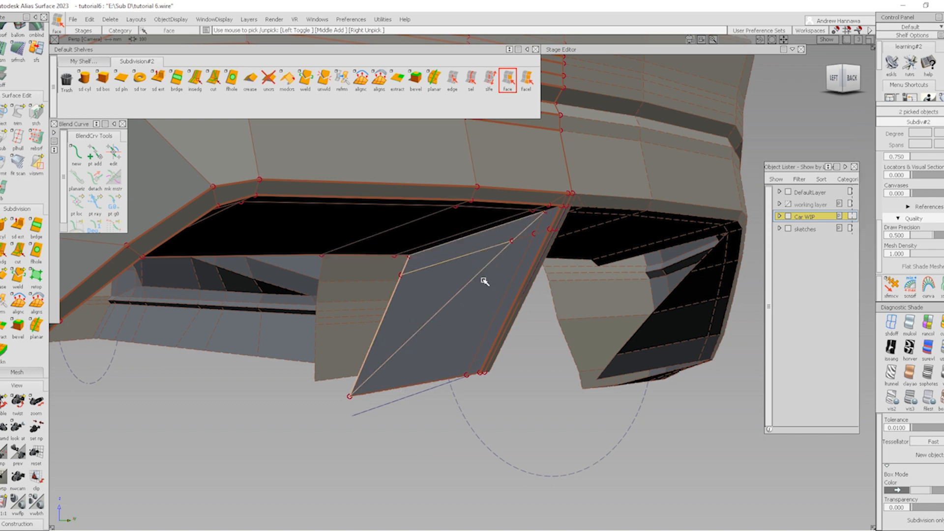
{"action": "left_click_drag", "start_coordinate": [489, 285], "coordinate": [538, 127], "text": "alt+shift"}
Try selecting a face loop along the body strip, then deselect it
{"action": "left_click", "coordinate": [527, 79]}
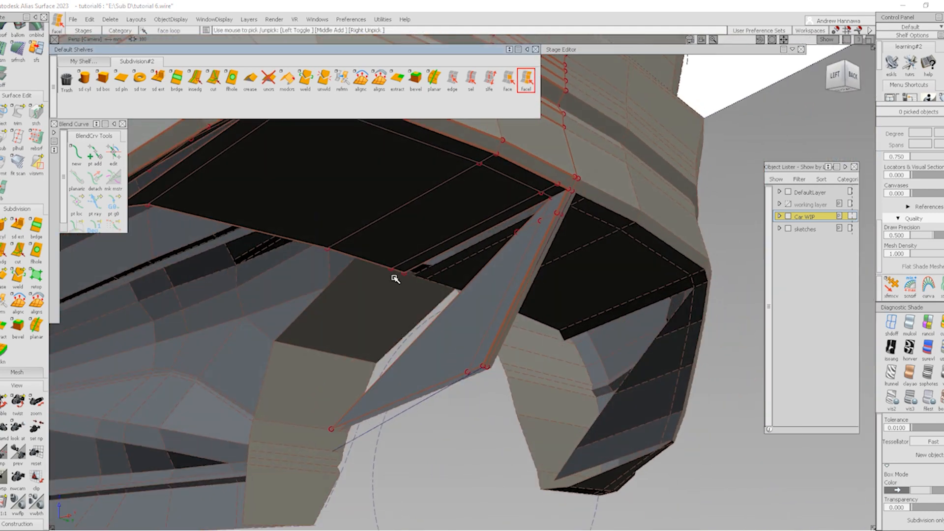
{"action": "left_click_drag", "start_coordinate": [394, 274], "coordinate": [281, 282], "text": "alt+shift"}
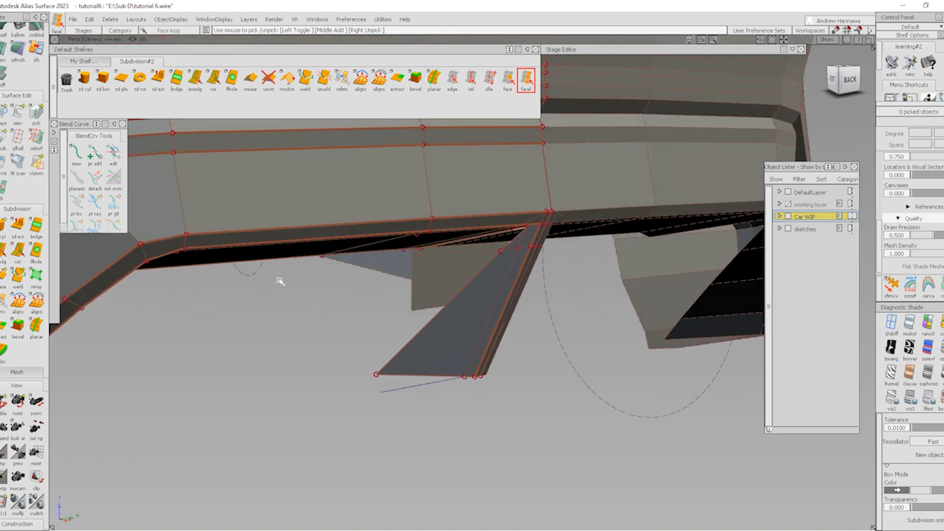
{"action": "left_click", "coordinate": [295, 260]}
{"action": "left_click", "coordinate": [300, 274]}
{"action": "left_click_drag", "start_coordinate": [444, 338], "coordinate": [482, 176], "text": "alt+shift"}
Select the dark faces beneath the bumper one by one and delete them
{"action": "left_click", "coordinate": [508, 79]}
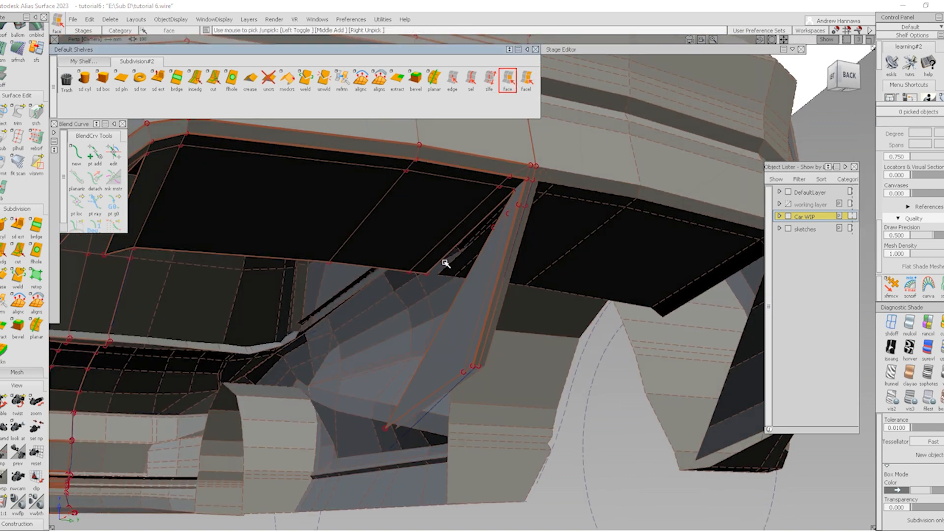
{"action": "left_click", "coordinate": [452, 248]}
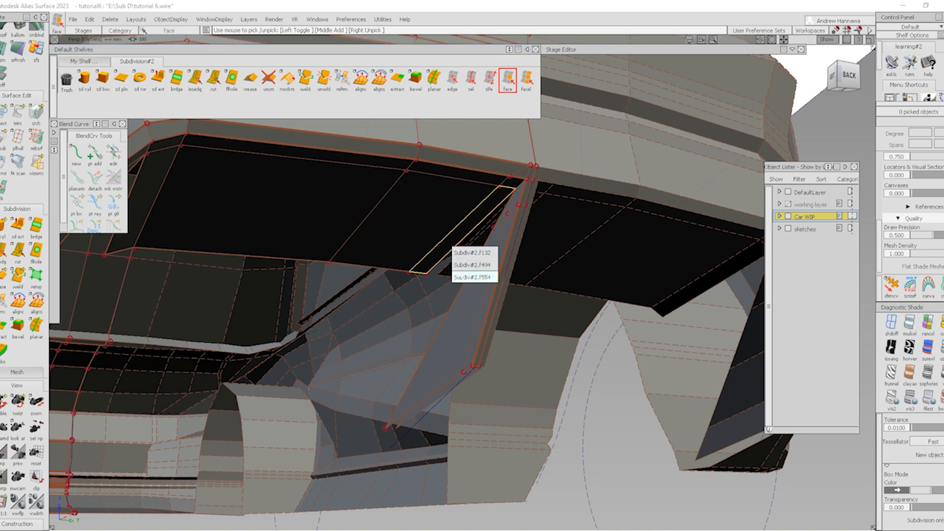
{"action": "left_click", "coordinate": [466, 276]}
{"action": "middle_click_drag", "start_coordinate": [412, 273], "coordinate": [513, 293], "text": "alt+shift"}
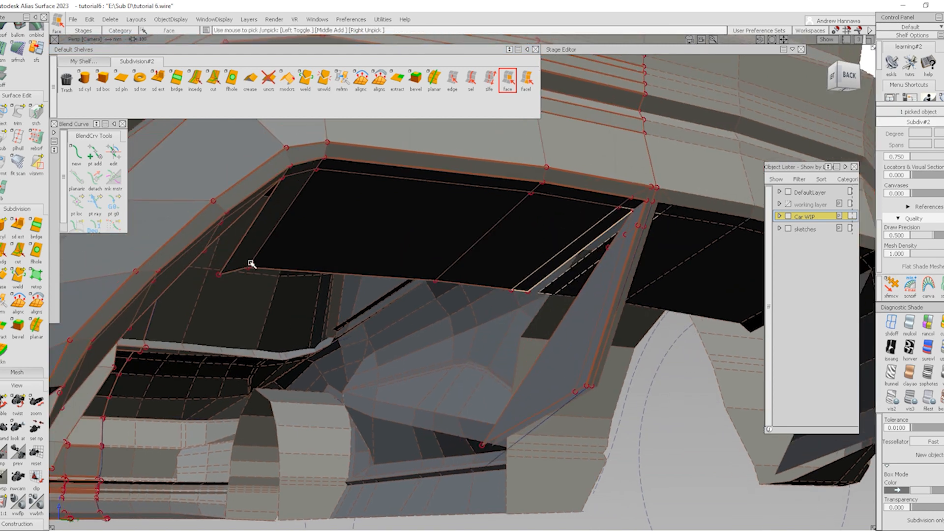
{"action": "left_click", "coordinate": [260, 228]}
{"action": "left_click", "coordinate": [270, 235]}
{"action": "left_click", "coordinate": [263, 227]}
{"action": "left_click", "coordinate": [256, 226]}
{"action": "left_click", "coordinate": [270, 235]}
{"action": "key", "text": "Delete"}
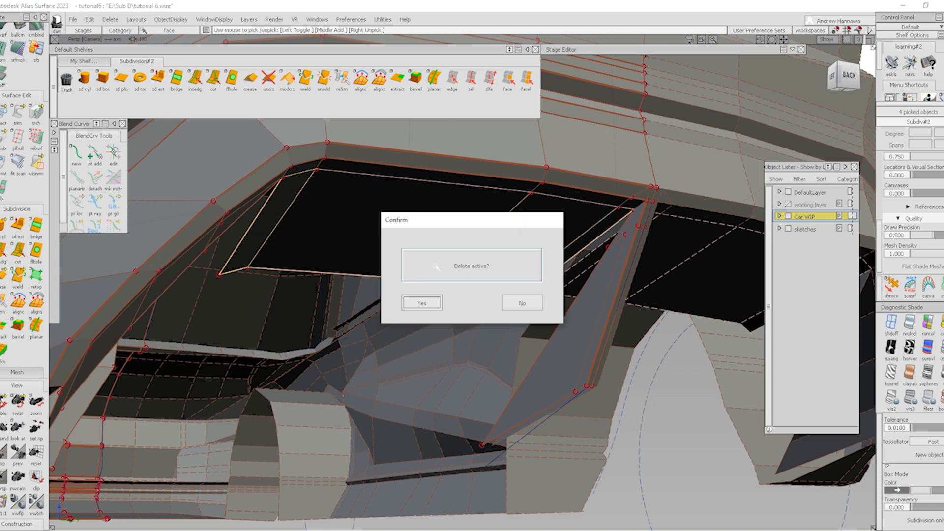
{"action": "key", "text": "Return"}
{"action": "left_click_drag", "start_coordinate": [573, 226], "coordinate": [571, 276], "text": "alt+shift"}
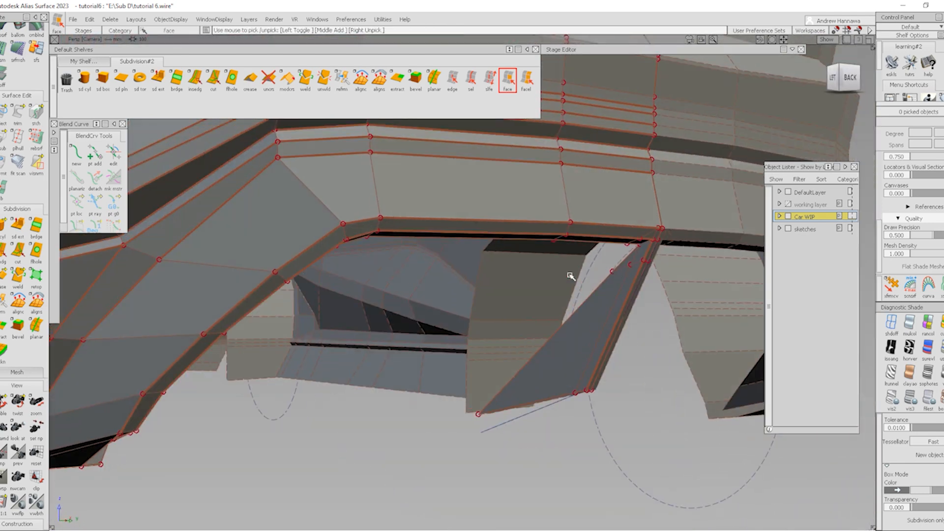
Insert two new edges along the strut, accepting each one
{"action": "left_click_drag", "start_coordinate": [396, 305], "coordinate": [268, 407], "text": "alt+shift"}
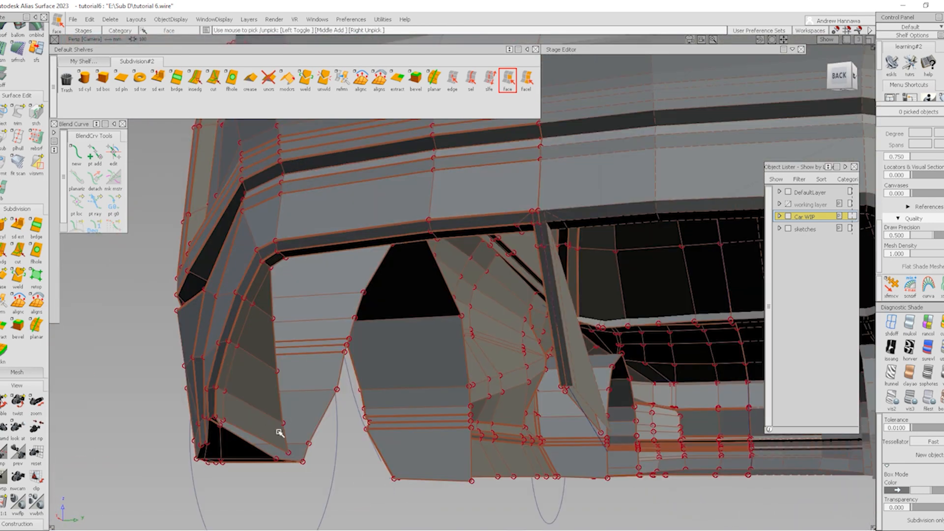
{"action": "left_click_drag", "start_coordinate": [474, 360], "coordinate": [595, 279], "text": "alt+shift"}
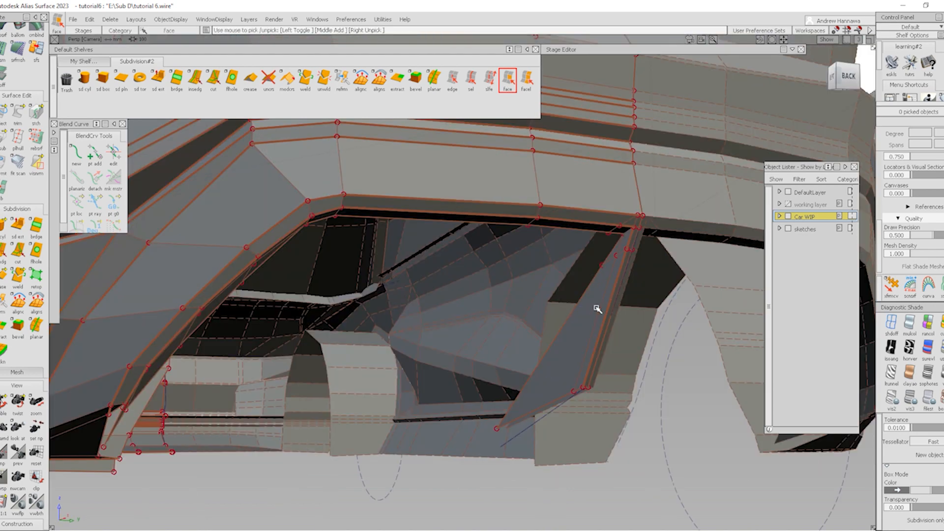
{"action": "left_click_drag", "start_coordinate": [525, 390], "coordinate": [238, 402], "text": "alt+shift"}
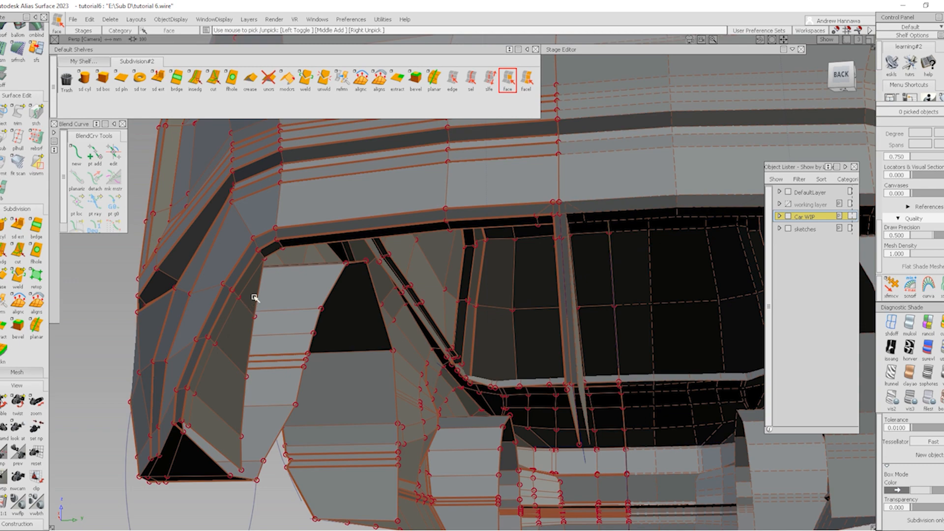
{"action": "left_click_drag", "start_coordinate": [254, 298], "coordinate": [559, 381], "text": "alt+shift"}
{"action": "left_click", "coordinate": [196, 81]}
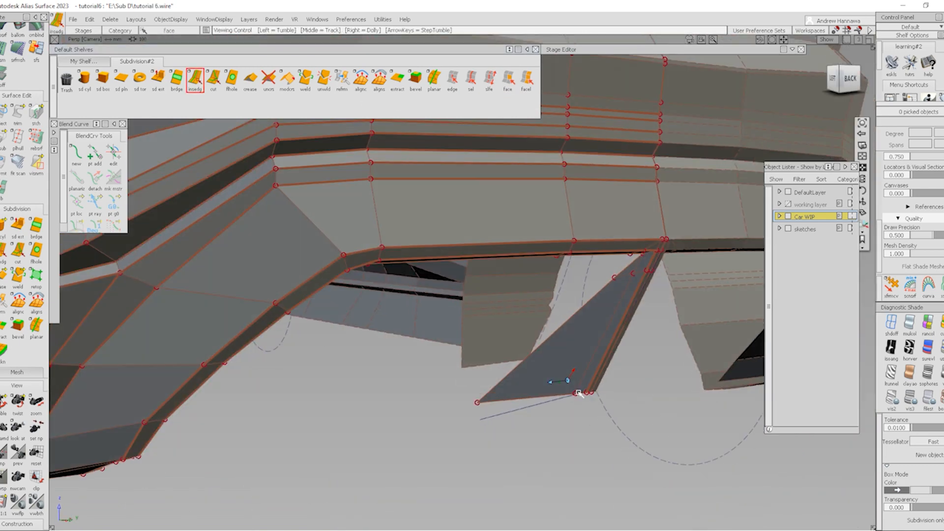
{"action": "left_click", "coordinate": [620, 306]}
{"action": "key", "text": "space"}
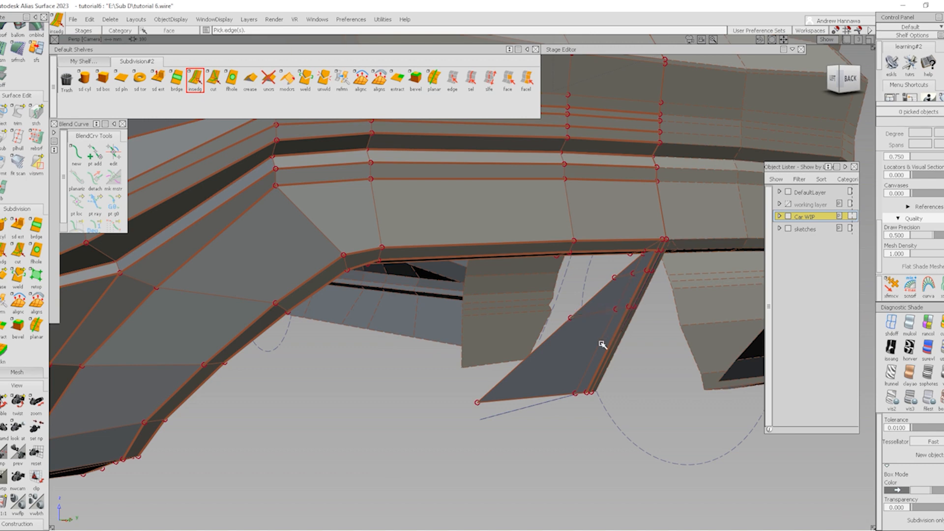
{"action": "left_click", "coordinate": [596, 351]}
{"action": "key", "text": "space"}
Select the diagonal edge chains across the strut
{"action": "left_click", "coordinate": [452, 79]}
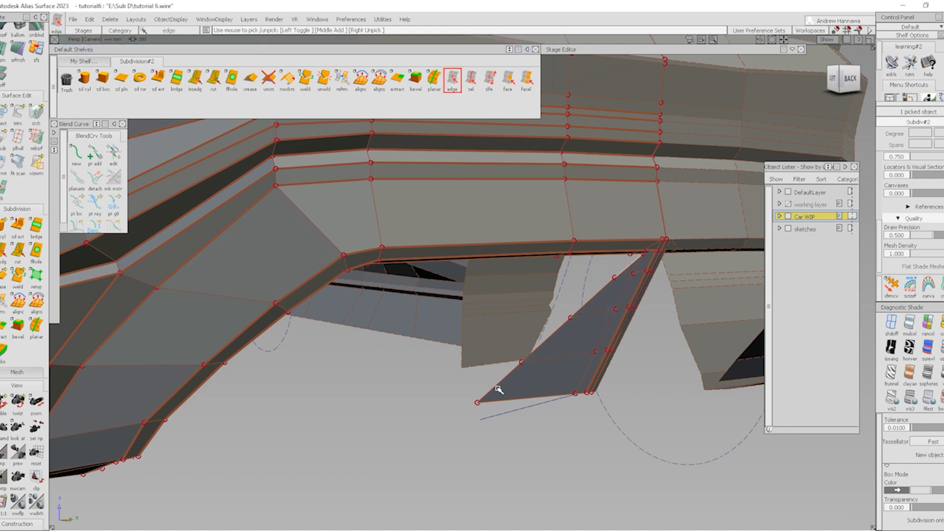
{"action": "left_click_drag", "start_coordinate": [499, 388], "coordinate": [363, 357], "text": "alt+shift"}
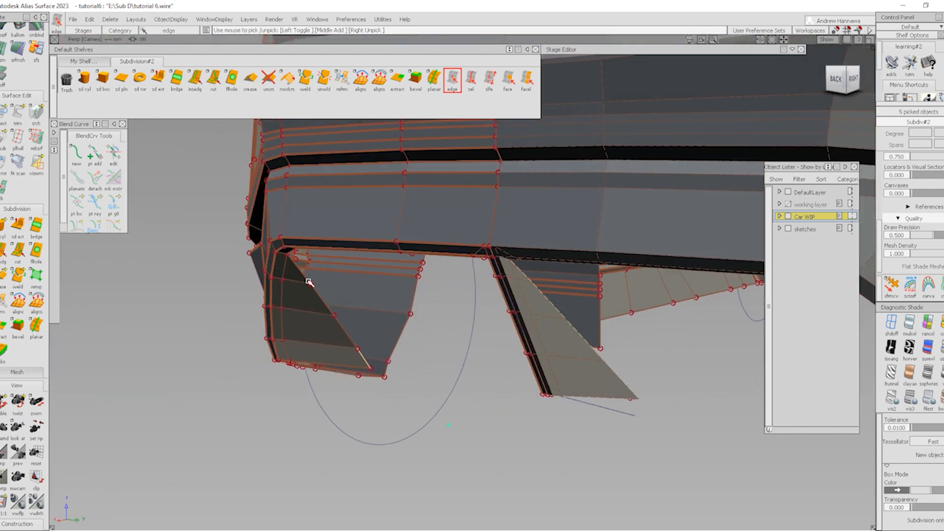
{"action": "scroll", "coordinate": [305, 275], "scroll_direction": "up", "scroll_amount": 3}
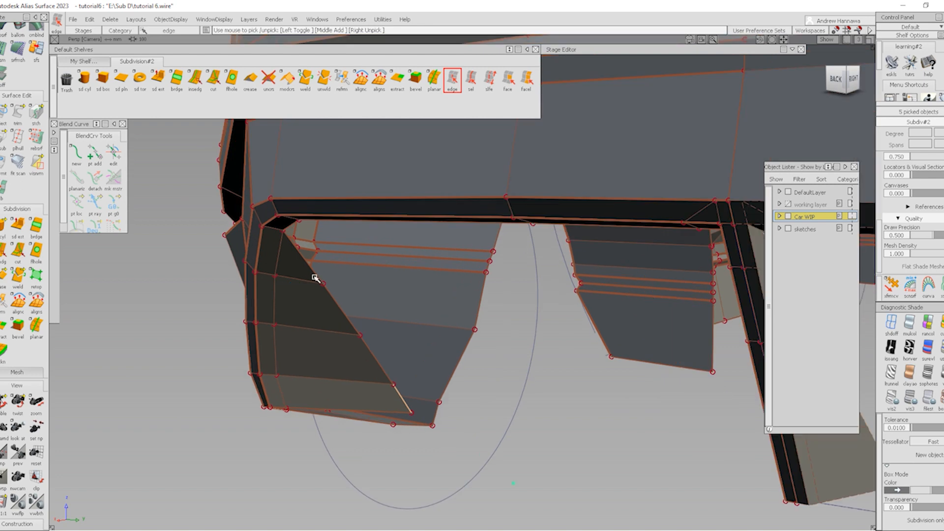
{"action": "left_click", "coordinate": [317, 276]}
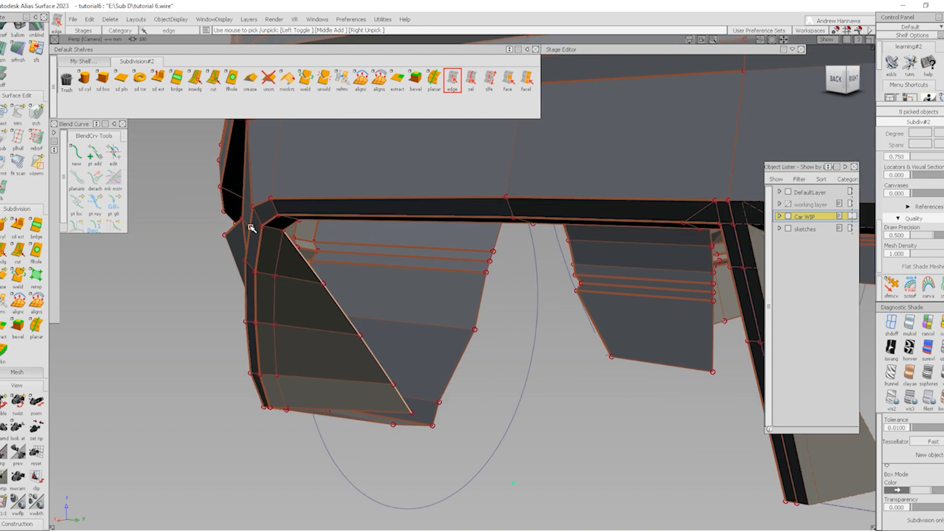
Bridge the picked edge chains under the rear bumper with a new panel
{"action": "left_click", "coordinate": [177, 88]}
{"action": "mouse_move", "coordinate": [504, 388]}
{"action": "left_mouse_down", "text": "alt+shift"}
{"action": "mouse_move", "coordinate": [527, 343]}
{"action": "mouse_move", "coordinate": [601, 266]}
{"action": "left_mouse_up", "text": "alt+shift"}
{"action": "middle_click_drag", "start_coordinate": [580, 250], "coordinate": [484, 291], "text": "alt+shift"}
{"action": "left_click_drag", "start_coordinate": [578, 342], "coordinate": [576, 285], "text": "ctrl+shift"}
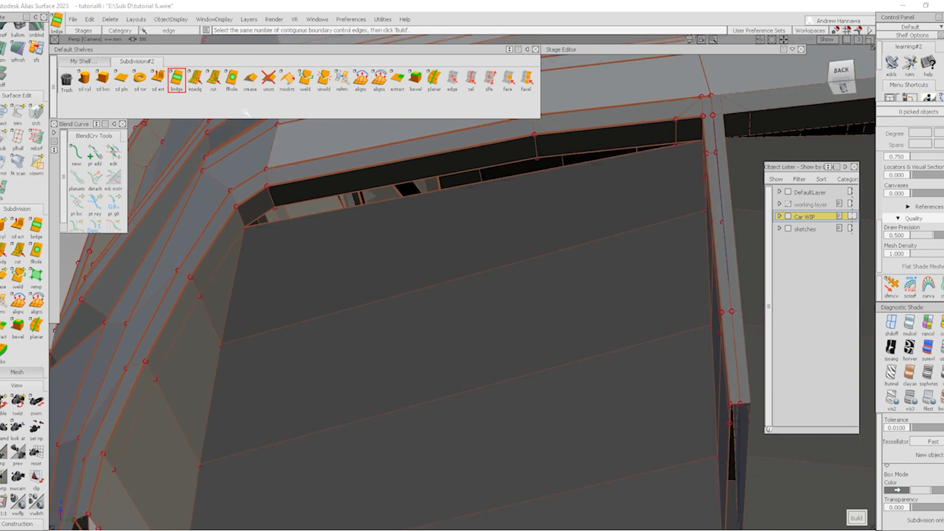
Insert a new vertical edge across the bridged panel and slide it to the right
{"action": "left_click", "coordinate": [196, 78]}
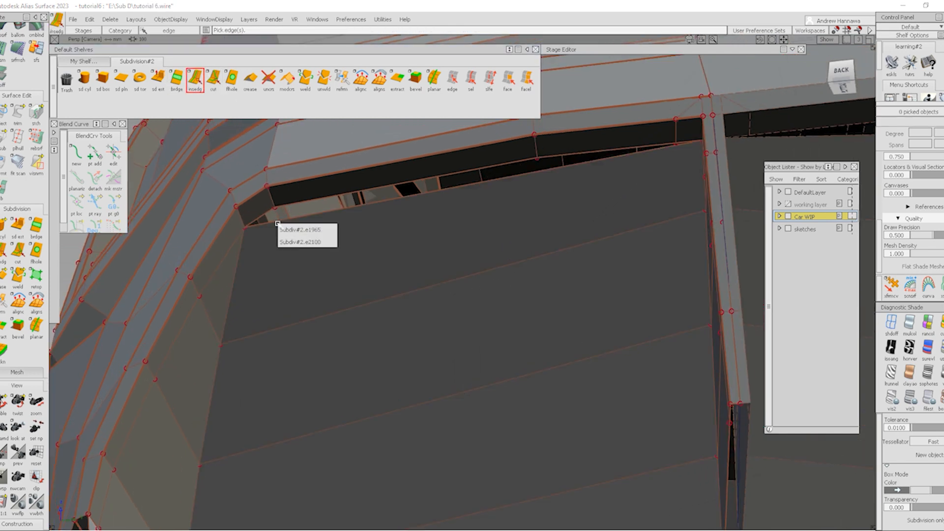
{"action": "left_click", "coordinate": [276, 224]}
{"action": "left_click", "coordinate": [604, 179]}
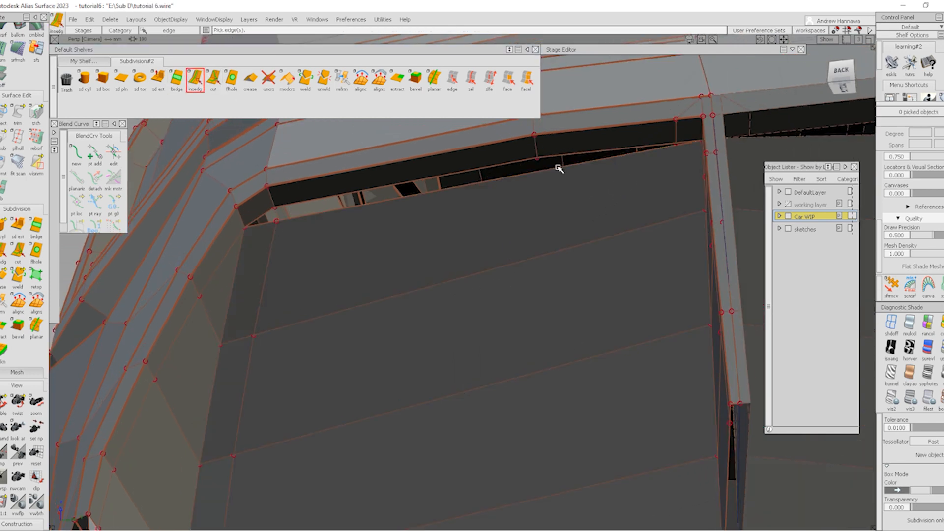
{"action": "left_click", "coordinate": [544, 173]}
{"action": "left_click", "coordinate": [647, 152]}
{"action": "left_click_drag", "start_coordinate": [650, 152], "coordinate": [678, 153]}
{"action": "key", "text": "space"}
Weld the panel's upper edges pairwise to the strip above, closing the gap
{"action": "left_click", "coordinate": [303, 85]}
{"action": "left_click", "coordinate": [466, 186]}
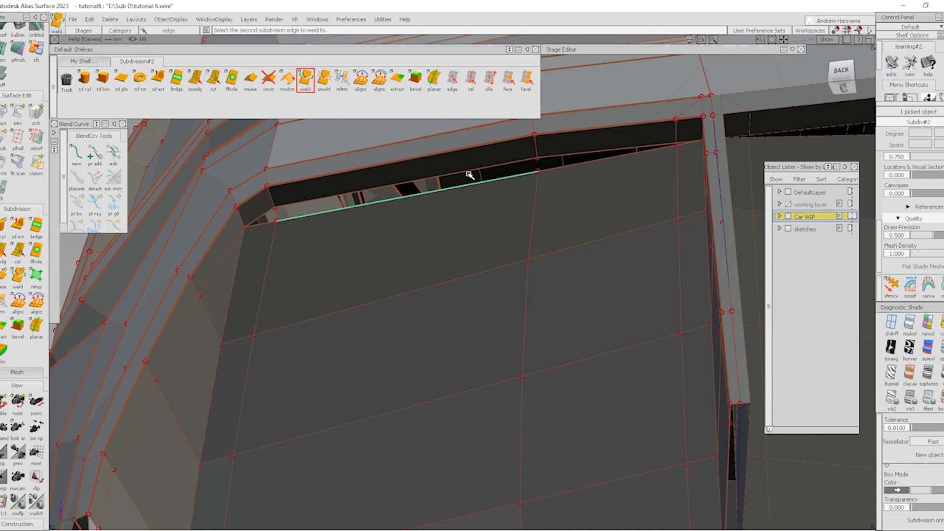
{"action": "left_click", "coordinate": [469, 175]}
{"action": "left_click", "coordinate": [662, 150]}
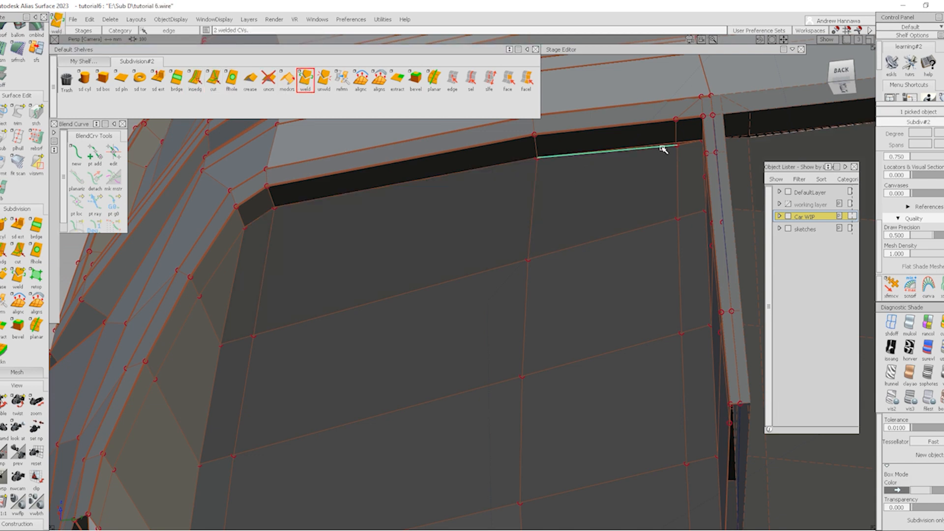
{"action": "left_click", "coordinate": [663, 149]}
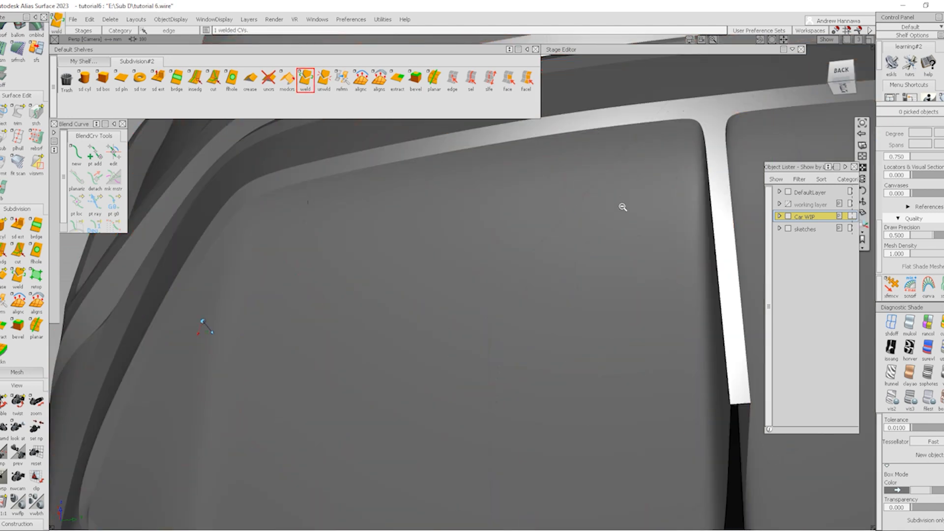
Go to the Left view with the ViewCube and show the wireframe and control points
{"action": "right_click_drag", "start_coordinate": [624, 206], "coordinate": [565, 236], "text": "alt+shift"}
{"action": "left_click_drag", "start_coordinate": [565, 236], "coordinate": [604, 390], "text": "alt+shift"}
{"action": "middle_click_drag", "start_coordinate": [298, 362], "coordinate": [342, 297], "text": "alt+shift"}
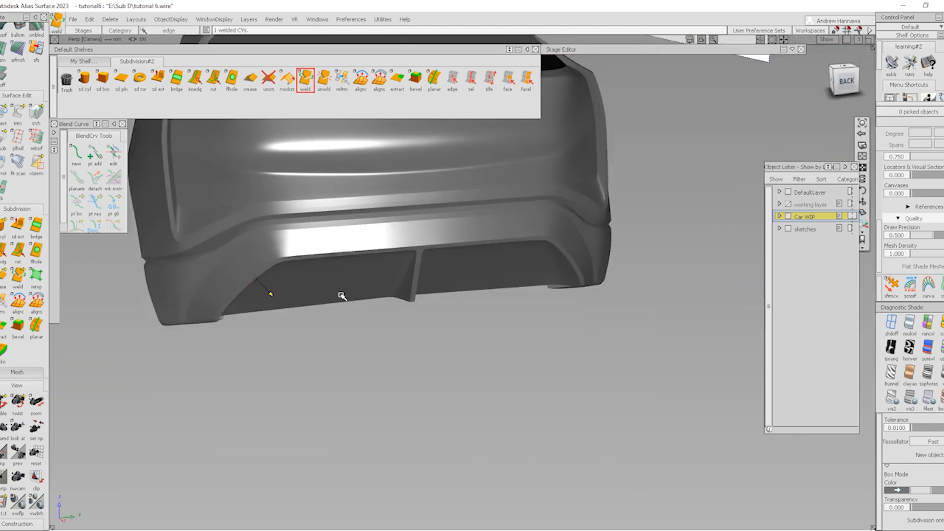
{"action": "right_click_drag", "start_coordinate": [338, 262], "coordinate": [371, 306], "text": "alt+shift"}
{"action": "left_click_drag", "start_coordinate": [371, 306], "coordinate": [432, 268], "text": "alt+shift"}
{"action": "left_click", "coordinate": [837, 86]}
{"action": "right_click_drag", "start_coordinate": [346, 277], "coordinate": [474, 369], "text": "alt+shift"}
{"action": "key", "text": "alt+t"}
Orbit to a high left-rear view framing the rear bumper's left corner
{"action": "middle_click_drag", "start_coordinate": [394, 317], "coordinate": [494, 339], "text": "alt+shift"}
{"action": "mouse_move", "coordinate": [493, 339]}
{"action": "left_mouse_down", "text": "alt+shift"}
{"action": "mouse_move", "coordinate": [427, 236]}
{"action": "mouse_move", "coordinate": [451, 335]}
{"action": "mouse_move", "coordinate": [515, 434]}
{"action": "left_mouse_up", "text": "alt+shift"}
{"action": "right_click_drag", "start_coordinate": [516, 434], "coordinate": [470, 377], "text": "ctrl+shift"}
{"action": "right_click_drag", "start_coordinate": [474, 303], "coordinate": [428, 295], "text": "alt+shift"}
{"action": "mouse_move", "coordinate": [428, 295]}
{"action": "left_mouse_down", "text": "alt+shift"}
{"action": "mouse_move", "coordinate": [443, 266]}
{"action": "mouse_move", "coordinate": [463, 286]}
{"action": "mouse_move", "coordinate": [456, 326]}
{"action": "left_mouse_up", "text": "alt+shift"}
{"action": "right_click_drag", "start_coordinate": [293, 354], "coordinate": [289, 358], "text": "ctrl+shift"}
{"action": "right_click_drag", "start_coordinate": [427, 296], "coordinate": [394, 315], "text": "alt+shift"}
{"action": "mouse_move", "coordinate": [393, 315]}
{"action": "left_mouse_down", "text": "alt+shift"}
{"action": "mouse_move", "coordinate": [436, 326]}
{"action": "mouse_move", "coordinate": [466, 296]}
{"action": "mouse_move", "coordinate": [500, 343]}
{"action": "mouse_move", "coordinate": [382, 462]}
{"action": "left_mouse_up", "text": "alt+shift"}
{"action": "right_click_drag", "start_coordinate": [401, 435], "coordinate": [399, 446], "text": "alt+shift"}
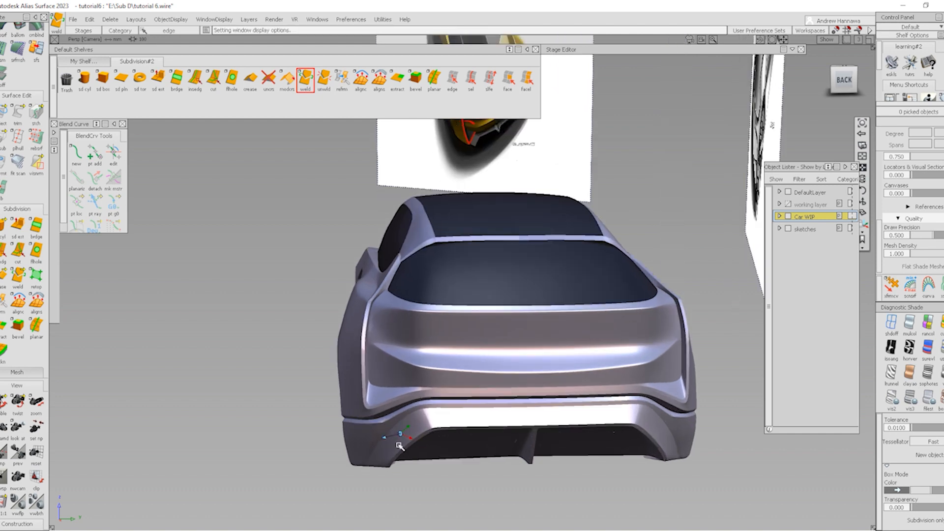
{"action": "left_click_drag", "start_coordinate": [380, 380], "coordinate": [460, 434], "text": "alt+shift"}
{"action": "right_click_drag", "start_coordinate": [396, 438], "coordinate": [404, 417], "text": "alt+shift"}
{"action": "middle_click_drag", "start_coordinate": [403, 417], "coordinate": [421, 387], "text": "alt+shift"}
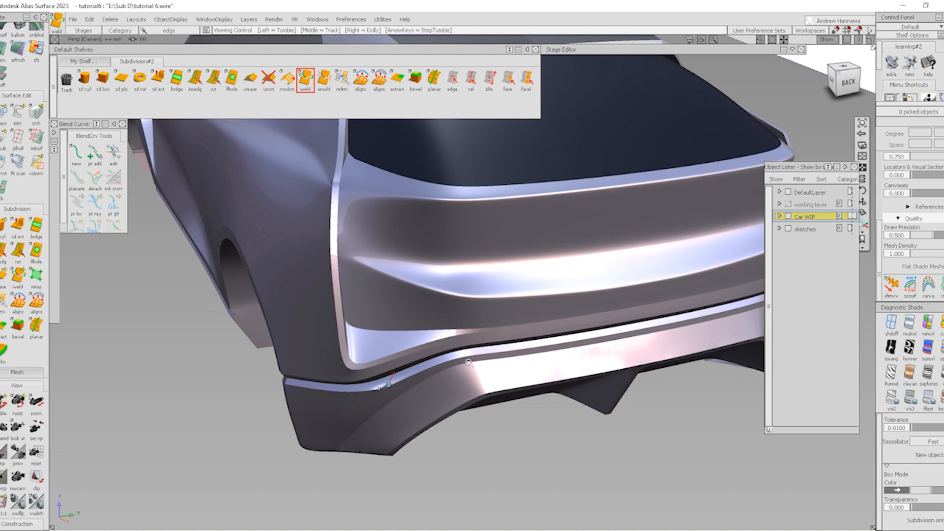
{"action": "mouse_move", "coordinate": [389, 387]}
{"action": "right_mouse_down", "text": "alt+shift"}
{"action": "mouse_move", "coordinate": [445, 398]}
{"action": "mouse_move", "coordinate": [403, 407]}
{"action": "mouse_move", "coordinate": [413, 415]}
{"action": "right_mouse_up", "text": "alt+shift"}
{"action": "left_click_drag", "start_coordinate": [413, 415], "coordinate": [455, 409], "text": "alt+shift"}
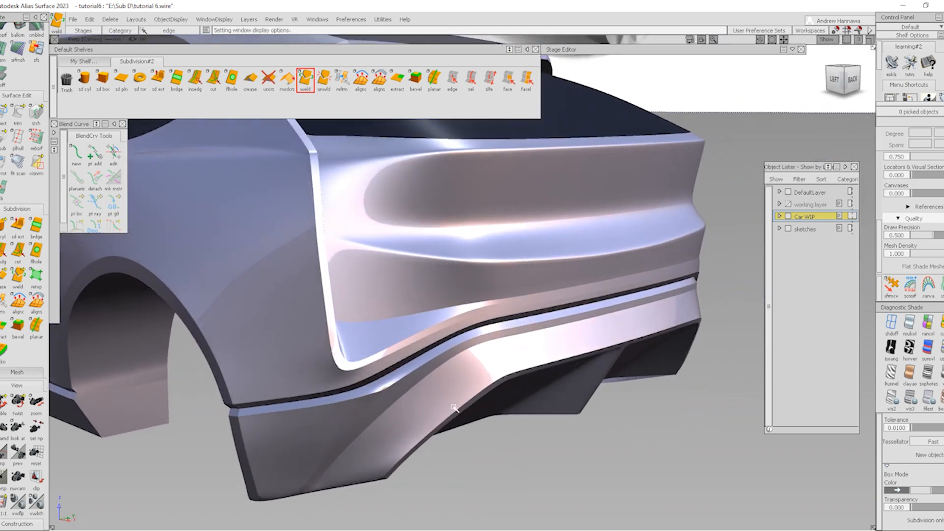
Toggle the model display and orbit around the rear to compare the car with the sketches
{"action": "key", "text": "alt+m"}
{"action": "right_click_drag", "start_coordinate": [380, 359], "coordinate": [436, 398], "text": "alt+shift"}
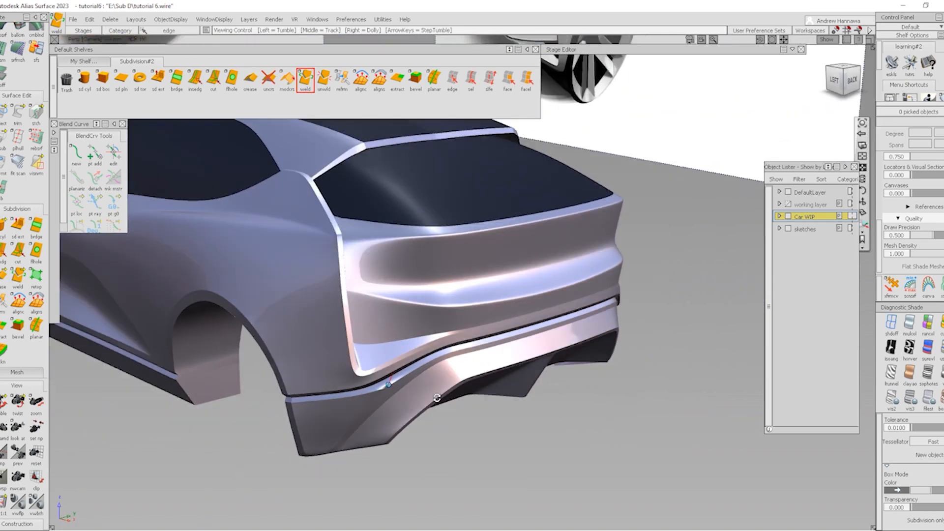
{"action": "left_click_drag", "start_coordinate": [436, 398], "coordinate": [404, 394], "text": "alt+shift"}
{"action": "mouse_move", "coordinate": [397, 424]}
{"action": "right_mouse_down", "text": "alt+shift"}
{"action": "mouse_move", "coordinate": [388, 398]}
{"action": "mouse_move", "coordinate": [358, 411]}
{"action": "right_mouse_up", "text": "alt+shift"}
{"action": "left_click_drag", "start_coordinate": [377, 354], "coordinate": [390, 418], "text": "alt+shift"}
{"action": "right_click_drag", "start_coordinate": [414, 415], "coordinate": [364, 464], "text": "alt+shift"}
{"action": "middle_click_drag", "start_coordinate": [364, 464], "coordinate": [409, 383], "text": "alt+shift"}
{"action": "left_click_drag", "start_coordinate": [409, 383], "coordinate": [210, 369], "text": "alt+shift"}
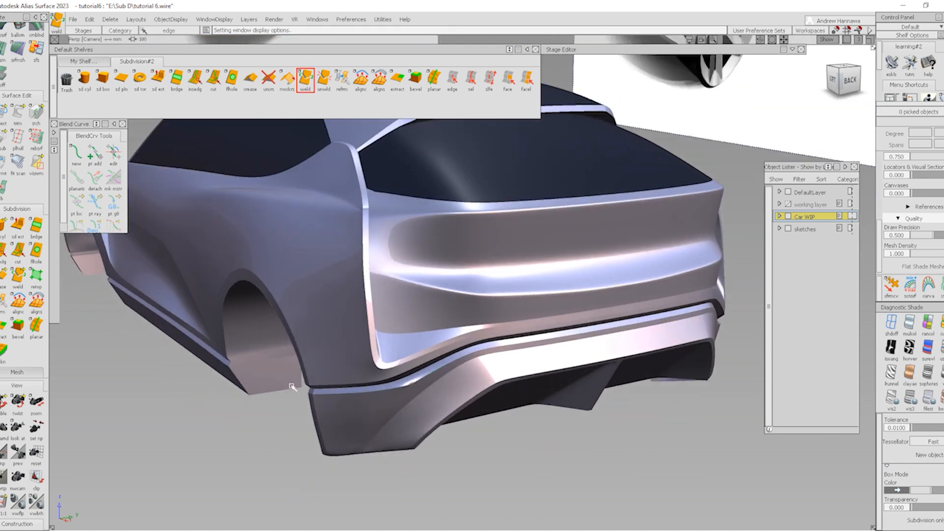
{"action": "left_click_drag", "start_coordinate": [292, 387], "coordinate": [319, 407], "text": "alt+shift"}
{"action": "right_click_drag", "start_coordinate": [319, 406], "coordinate": [443, 401], "text": "alt+shift"}
{"action": "left_click_drag", "start_coordinate": [443, 400], "coordinate": [492, 407], "text": "alt+shift"}
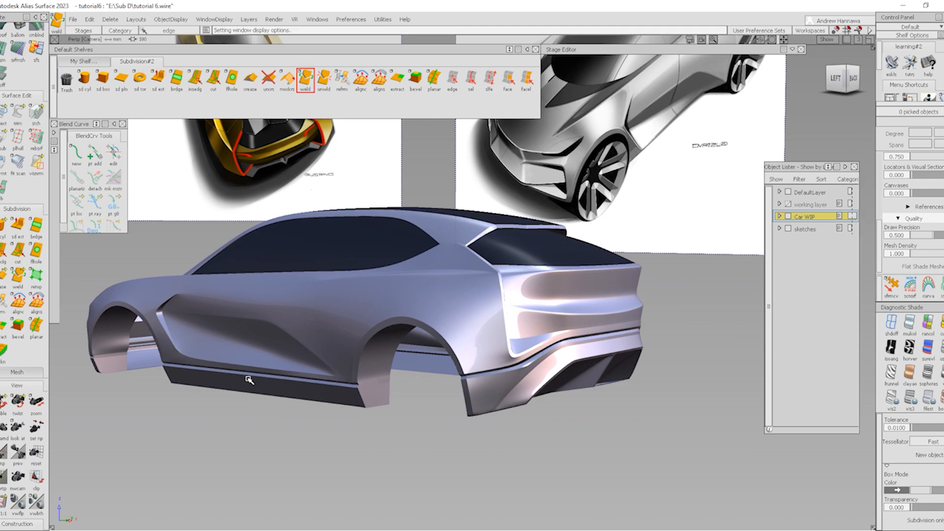
{"action": "left_click_drag", "start_coordinate": [249, 381], "coordinate": [443, 390], "text": "alt+shift"}
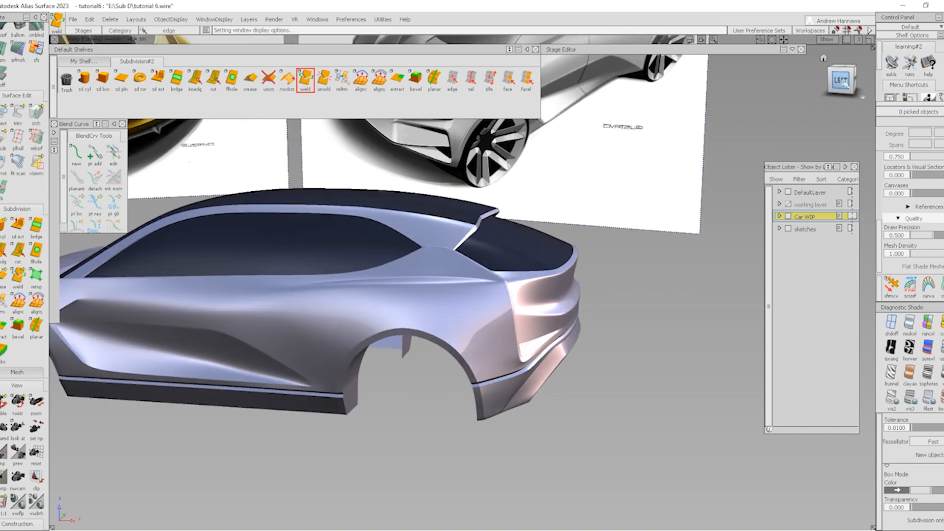
Snap back to the Left view, turn Model display on and tumble to the rear
{"action": "left_click", "coordinate": [845, 84]}
{"action": "right_click_drag", "start_coordinate": [689, 398], "coordinate": [595, 405], "text": "alt+shift"}
{"action": "middle_click_drag", "start_coordinate": [595, 405], "coordinate": [588, 367], "text": "alt+shift"}
{"action": "right_click_drag", "start_coordinate": [626, 486], "coordinate": [557, 407], "text": "ctrl+shift"}
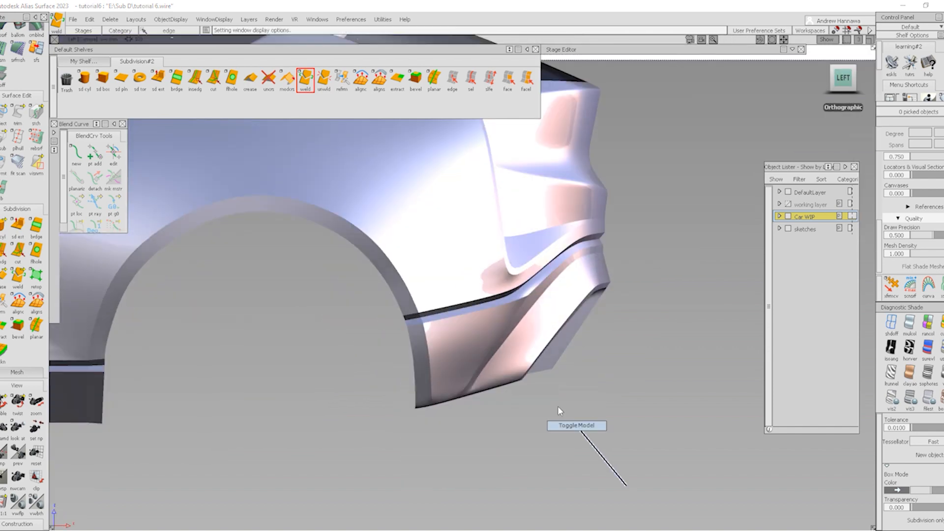
{"action": "left_click_drag", "start_coordinate": [598, 404], "coordinate": [438, 391], "text": "alt+shift"}
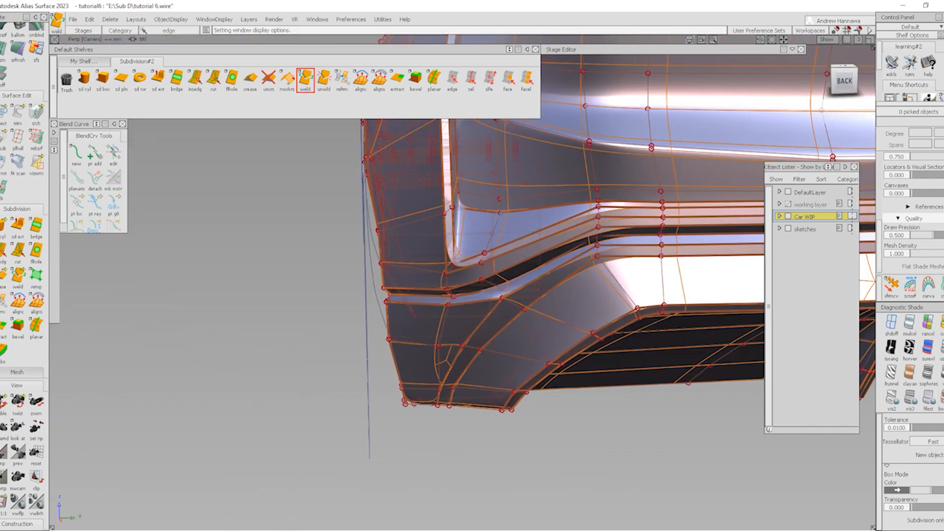
Switch to box display and cut a new edge down to the bumper's lower corner vertex
{"action": "left_click", "coordinate": [941, 399]}
{"action": "mouse_move", "coordinate": [590, 403]}
{"action": "left_mouse_down", "text": "alt+shift"}
{"action": "mouse_move", "coordinate": [478, 413]}
{"action": "mouse_move", "coordinate": [394, 436]}
{"action": "mouse_move", "coordinate": [381, 354]}
{"action": "mouse_move", "coordinate": [429, 388]}
{"action": "left_mouse_up", "text": "alt+shift"}
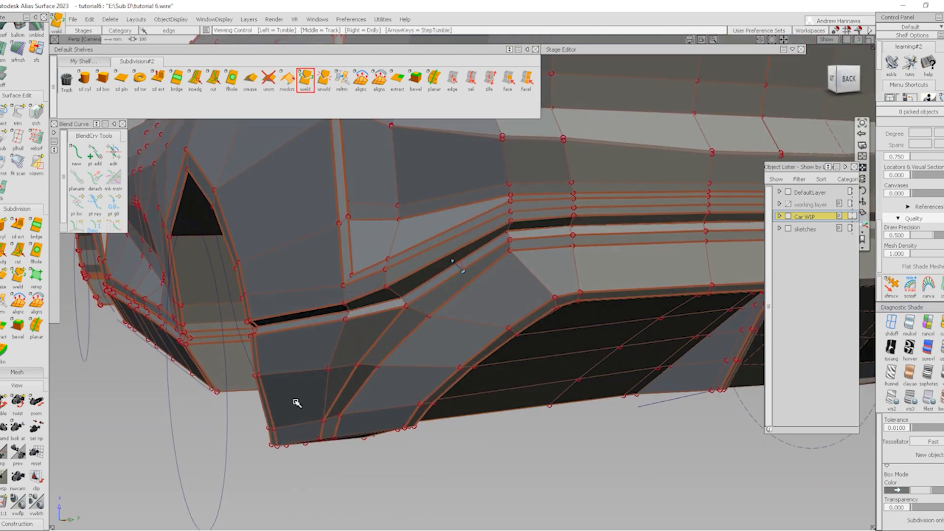
{"action": "left_click_drag", "start_coordinate": [296, 402], "coordinate": [250, 150], "text": "alt+shift"}
{"action": "left_click", "coordinate": [214, 81]}
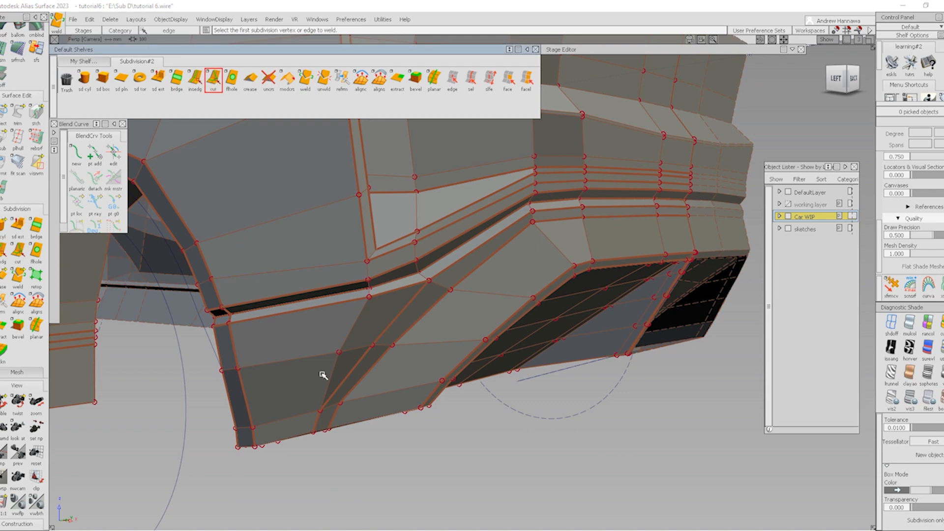
{"action": "left_click", "coordinate": [320, 373]}
{"action": "left_click", "coordinate": [248, 424]}
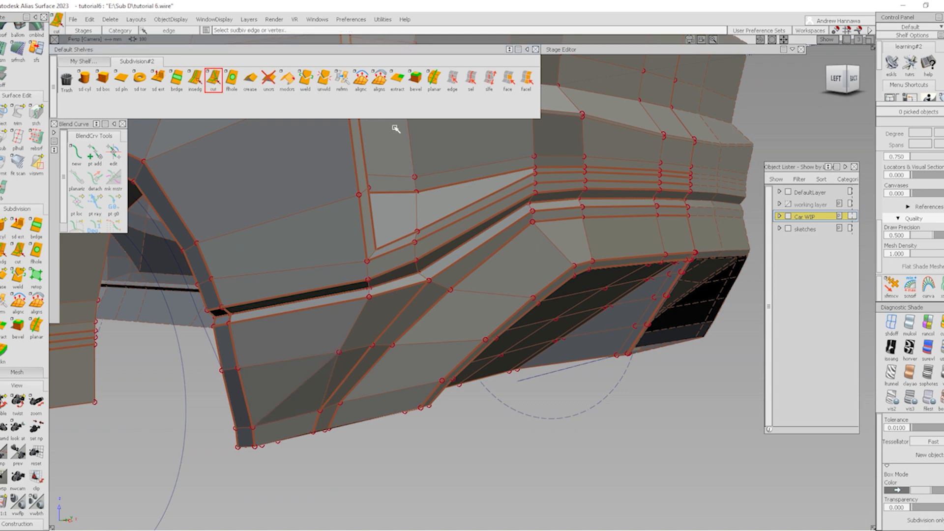
Delete the unwanted edge on the bumper corner
{"action": "left_click", "coordinate": [470, 79]}
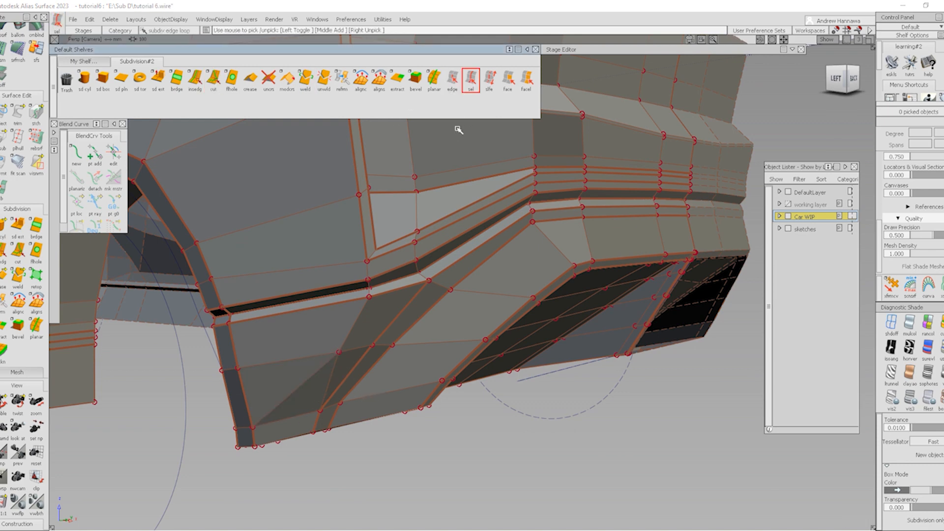
{"action": "left_click", "coordinate": [333, 372]}
{"action": "left_click", "coordinate": [335, 362]}
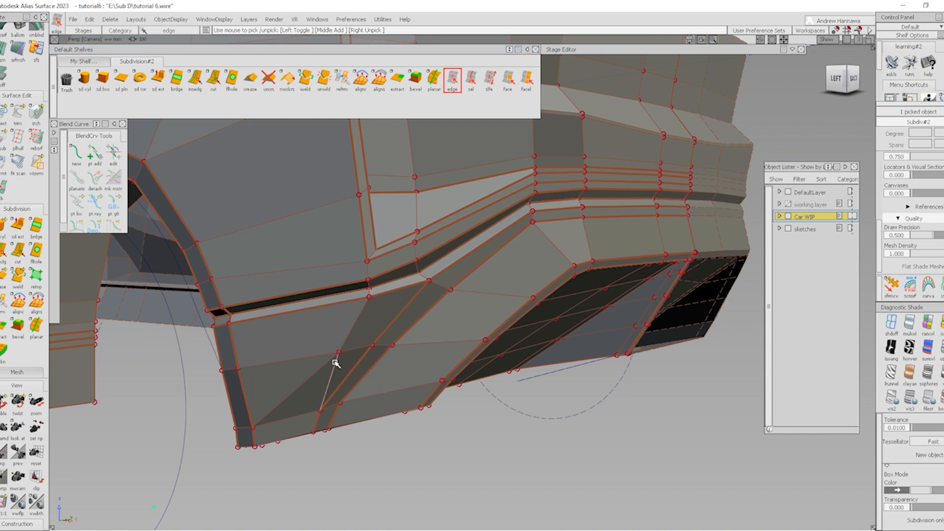
{"action": "key", "text": "Delete"}
{"action": "left_click", "coordinate": [422, 301]}
Delete the unneeded edge loop at the bumper corner
{"action": "left_click", "coordinate": [470, 80]}
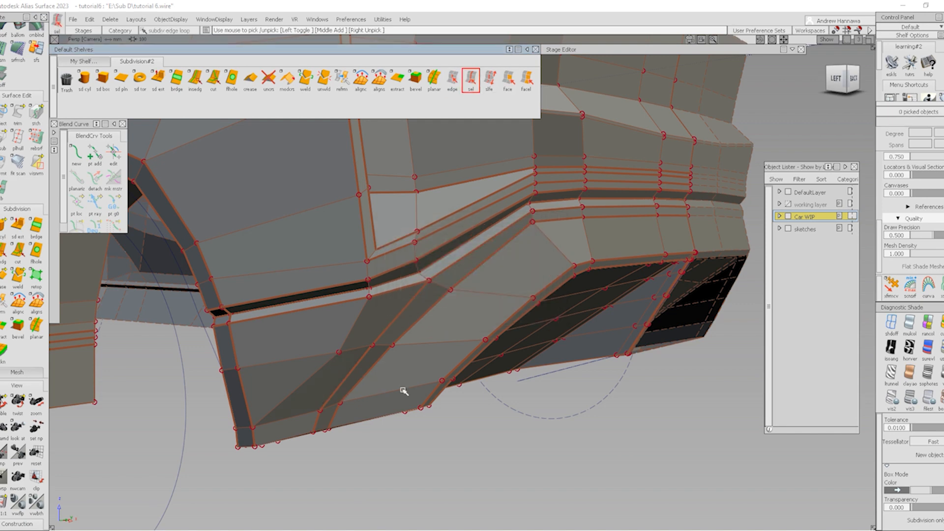
{"action": "left_click", "coordinate": [373, 397]}
{"action": "right_click_drag", "start_coordinate": [406, 400], "coordinate": [609, 400], "text": "alt+shift"}
{"action": "left_click_drag", "start_coordinate": [609, 401], "coordinate": [492, 365], "text": "alt+shift"}
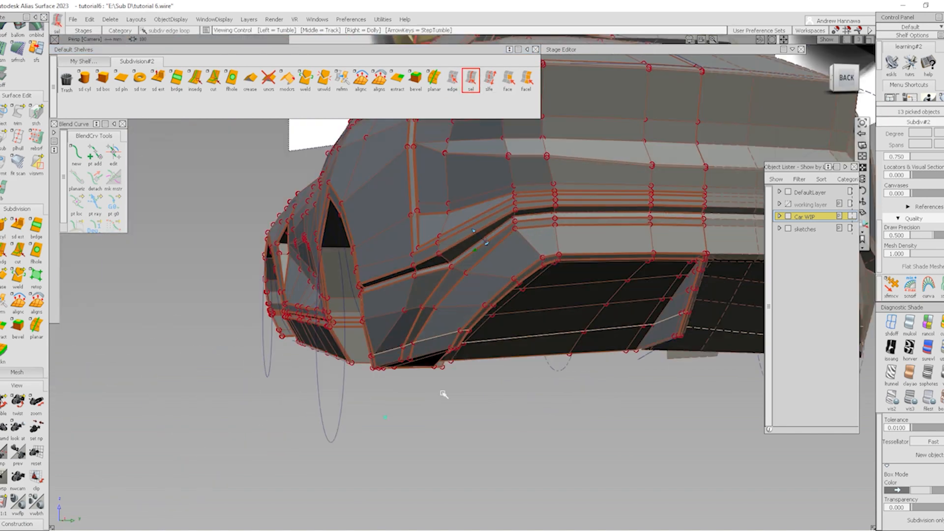
{"action": "key", "text": "Delete"}
{"action": "left_click", "coordinate": [422, 301]}
{"action": "left_click_drag", "start_coordinate": [312, 340], "coordinate": [363, 352], "text": "alt+shift"}
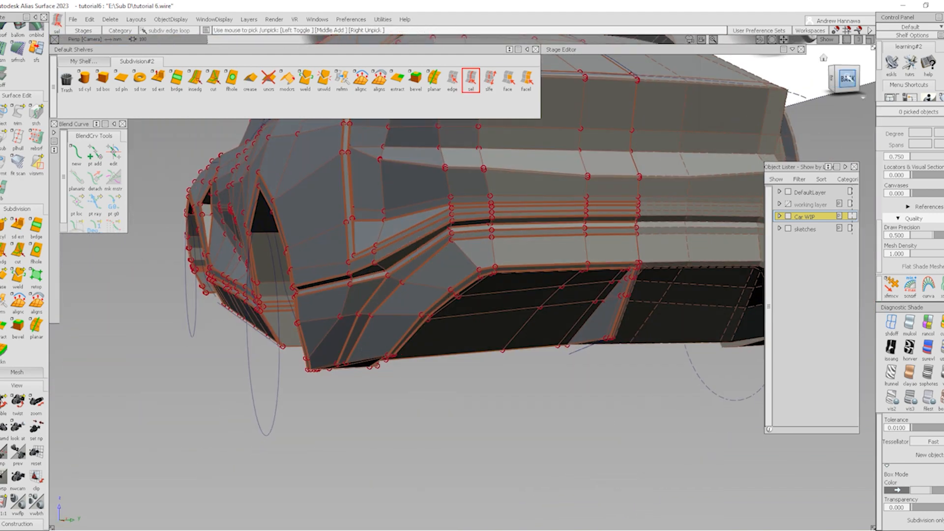
In Back view, move a bumper corner CV along Y and shift the lower CV slightly left
{"action": "left_click", "coordinate": [847, 78]}
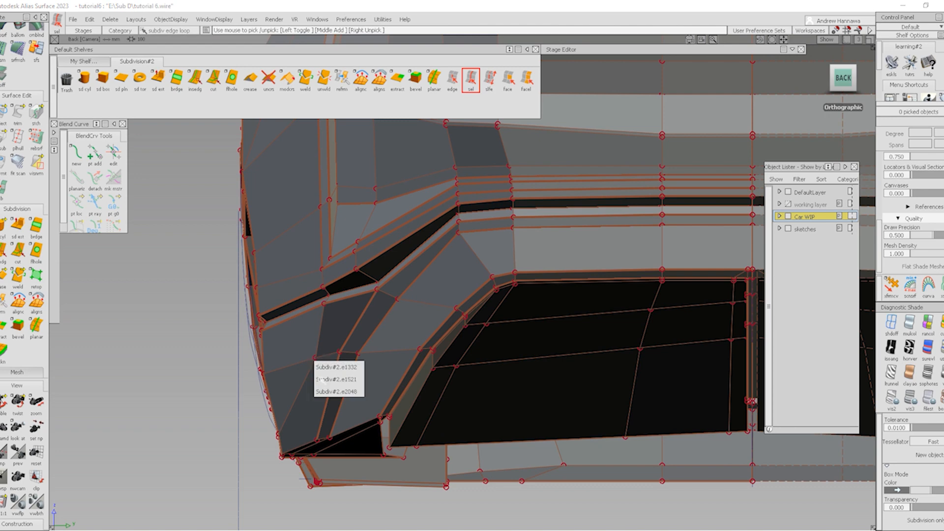
{"action": "left_click", "coordinate": [892, 285]}
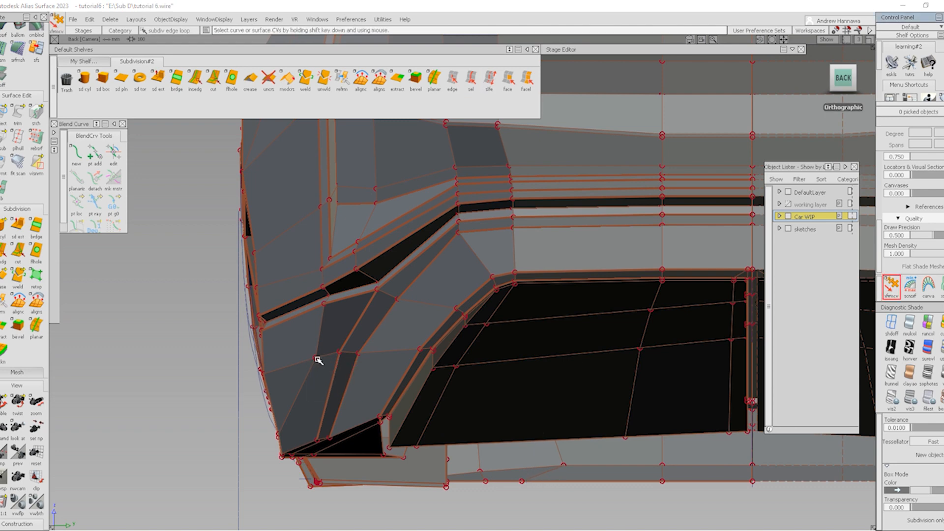
{"action": "left_click", "coordinate": [317, 359], "text": "shift"}
{"action": "left_click", "coordinate": [369, 380], "text": "ctrl+shift"}
{"action": "middle_click_drag", "start_coordinate": [376, 368], "coordinate": [285, 399]}
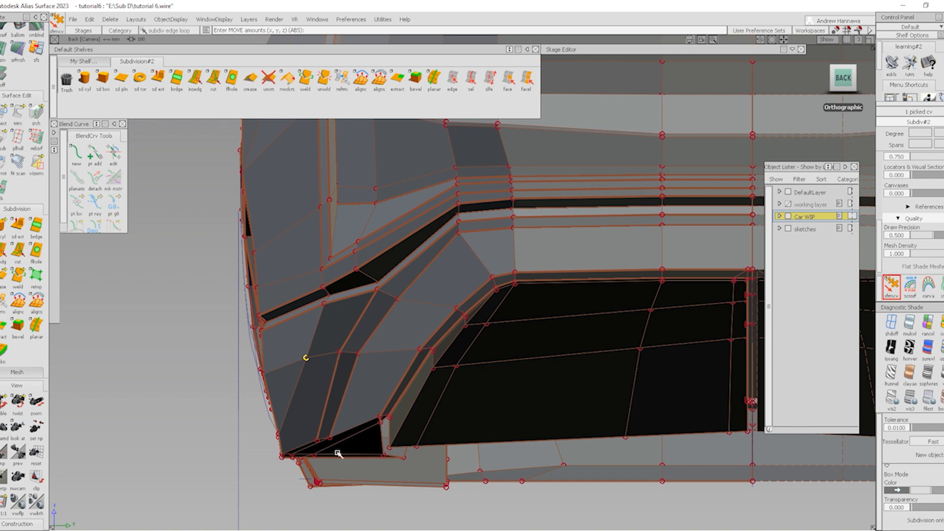
{"action": "left_click", "coordinate": [318, 439]}
{"action": "middle_click_drag", "start_coordinate": [342, 430], "coordinate": [336, 438]}
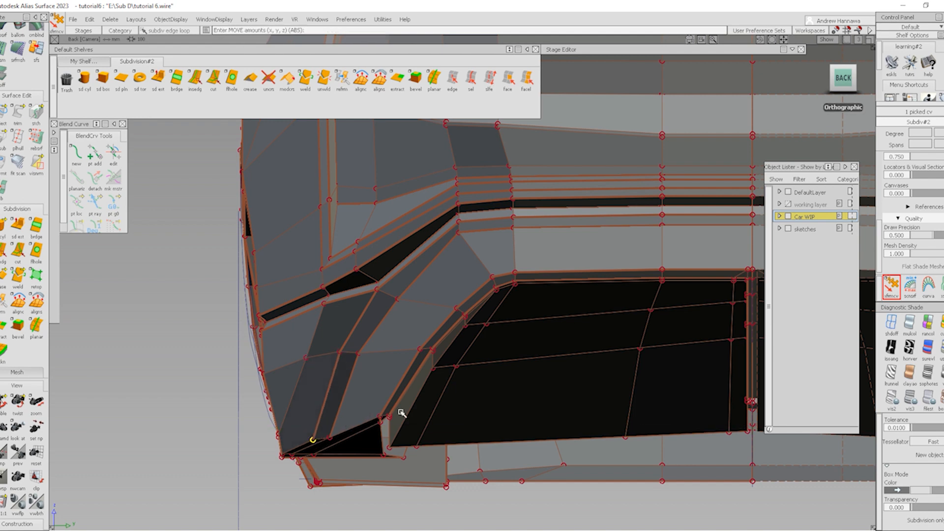
{"action": "left_click_drag", "start_coordinate": [435, 452], "coordinate": [436, 311], "text": "ctrl+shift"}
Nudge the corner control points further left along Y and slightly up in Z
{"action": "right_click_drag", "start_coordinate": [520, 325], "coordinate": [453, 319], "text": "alt+shift"}
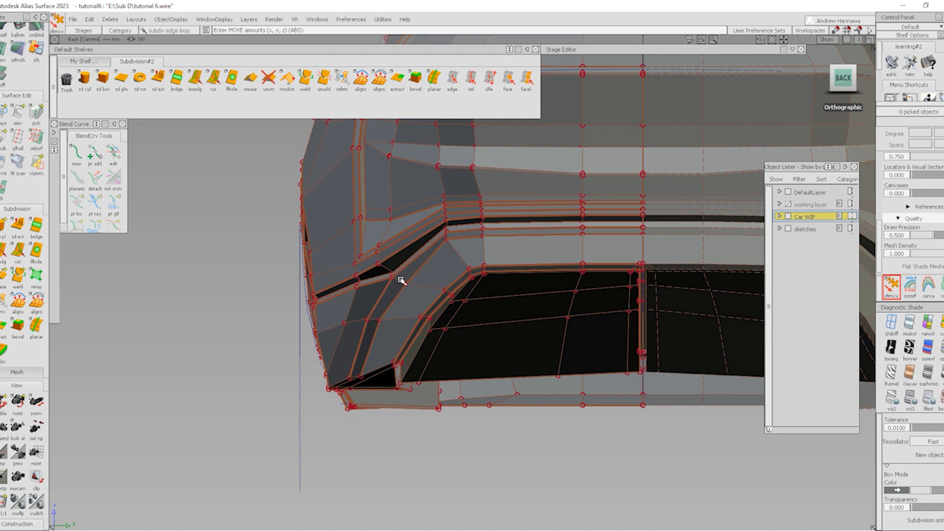
{"action": "middle_click_drag", "start_coordinate": [415, 302], "coordinate": [387, 304]}
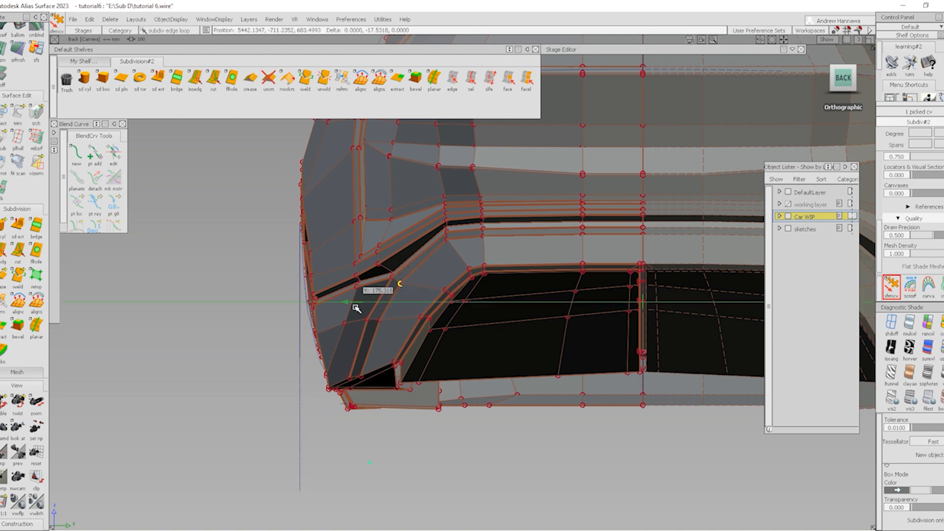
{"action": "right_click_drag", "start_coordinate": [356, 308], "coordinate": [415, 290]}
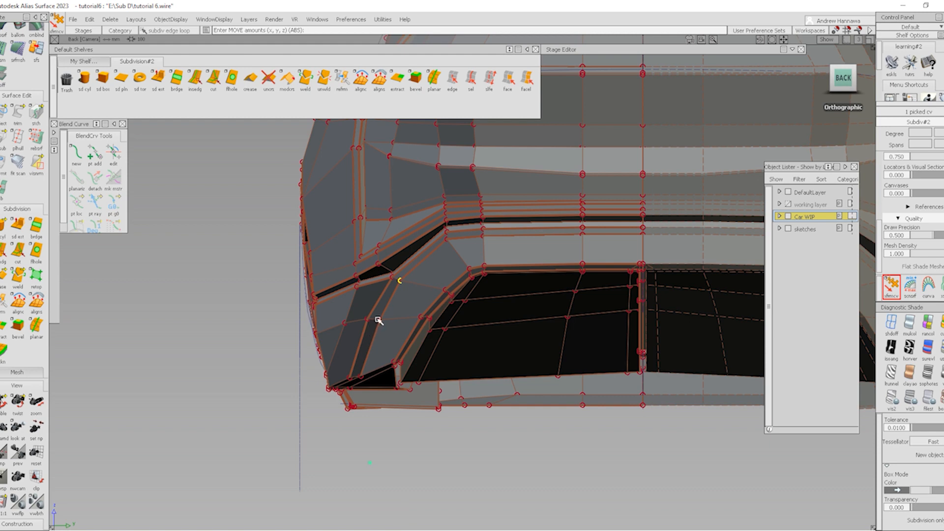
{"action": "left_click", "coordinate": [380, 322]}
{"action": "middle_click_drag", "start_coordinate": [381, 323], "coordinate": [383, 330]}
Return the model to smooth shading and tumble to a near-rear view of the whole car
{"action": "left_click_drag", "start_coordinate": [413, 401], "coordinate": [419, 317], "text": "ctrl+shift"}
{"action": "right_click_drag", "start_coordinate": [431, 380], "coordinate": [444, 287], "text": "ctrl+shift"}
{"action": "right_click_drag", "start_coordinate": [312, 356], "coordinate": [492, 262], "text": "ctrl+shift"}
{"action": "left_click", "coordinate": [764, 237]}
{"action": "left_click_drag", "start_coordinate": [544, 341], "coordinate": [605, 368], "text": "alt+shift"}
{"action": "right_click_drag", "start_coordinate": [605, 369], "coordinate": [320, 368], "text": "alt+shift"}
{"action": "middle_click_drag", "start_coordinate": [320, 369], "coordinate": [425, 342], "text": "alt+shift"}
{"action": "mouse_move", "coordinate": [425, 342]}
{"action": "left_mouse_down", "text": "alt+shift"}
{"action": "mouse_move", "coordinate": [339, 398]}
{"action": "mouse_move", "coordinate": [449, 360]}
{"action": "mouse_move", "coordinate": [489, 394]}
{"action": "left_mouse_up", "text": "alt+shift"}
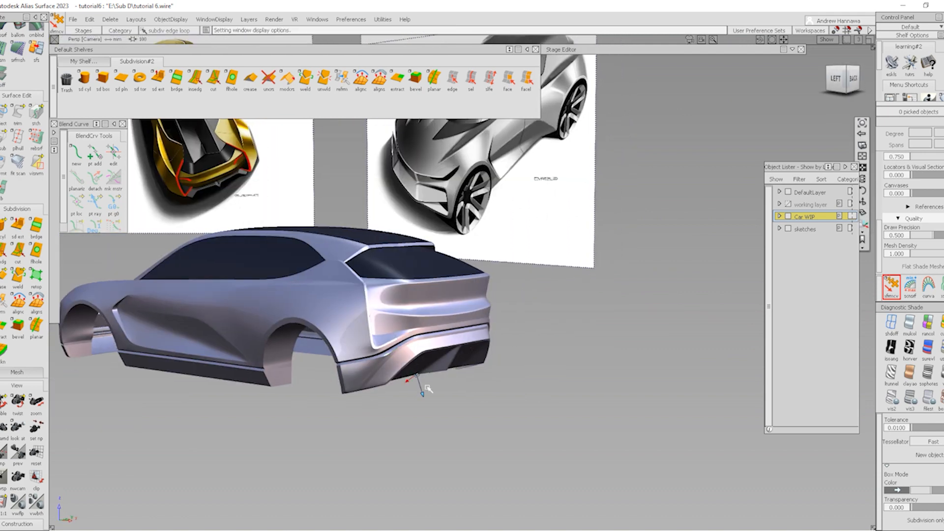
Frame the car at a rear-quarter view beside the sketches and redisplay its control cage
{"action": "left_click_drag", "start_coordinate": [424, 386], "coordinate": [472, 367], "text": "alt+shift"}
{"action": "mouse_move", "coordinate": [362, 351]}
{"action": "middle_mouse_down", "text": "alt+shift"}
{"action": "mouse_move", "coordinate": [677, 379]}
{"action": "mouse_move", "coordinate": [664, 402]}
{"action": "middle_mouse_up", "text": "alt+shift"}
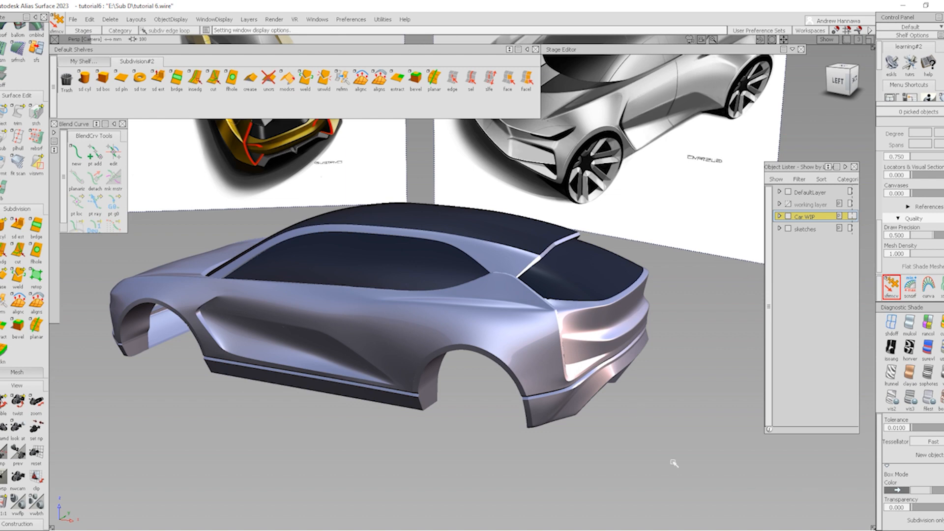
{"action": "key", "text": "alt+m"}
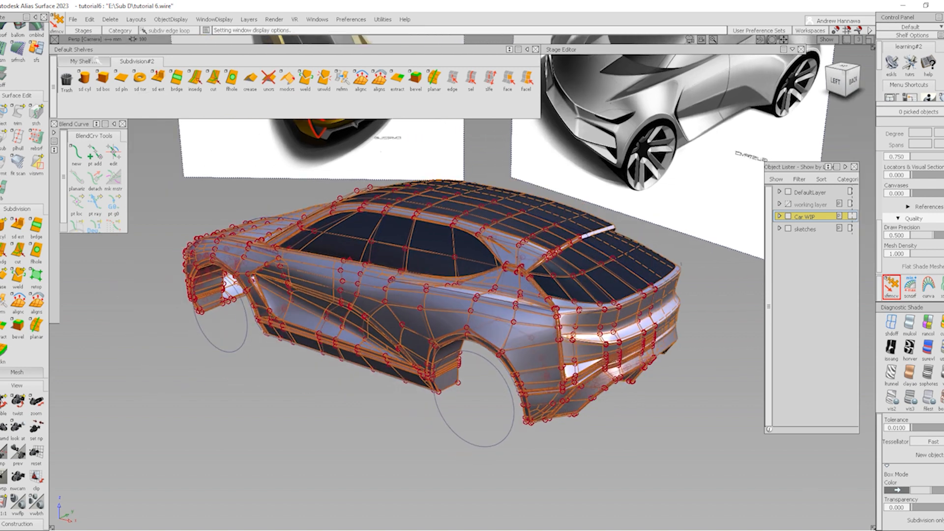
{"action": "left_click", "coordinate": [83, 61]}
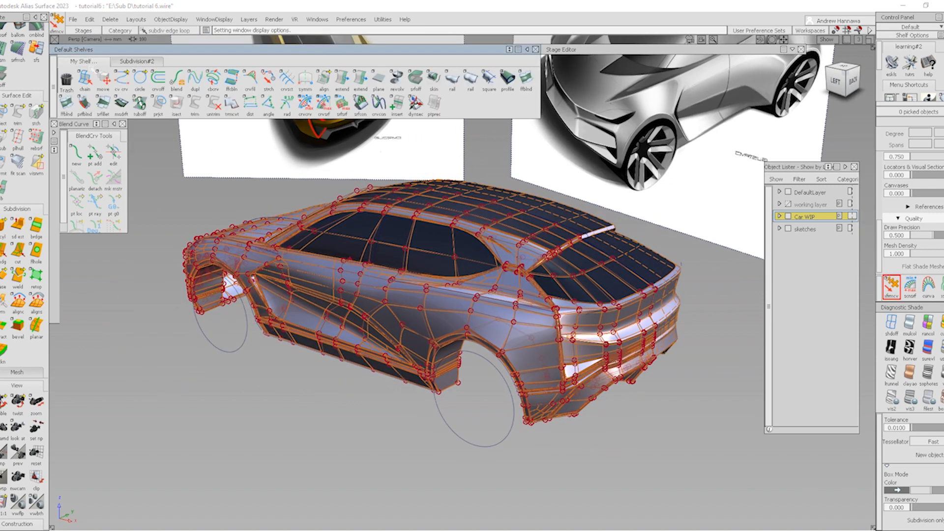
Set Pick Chain continuity to G1 Tangent and frame the rear bumper
{"action": "double_click", "coordinate": [84, 79]}
{"action": "left_click", "coordinate": [765, 283]}
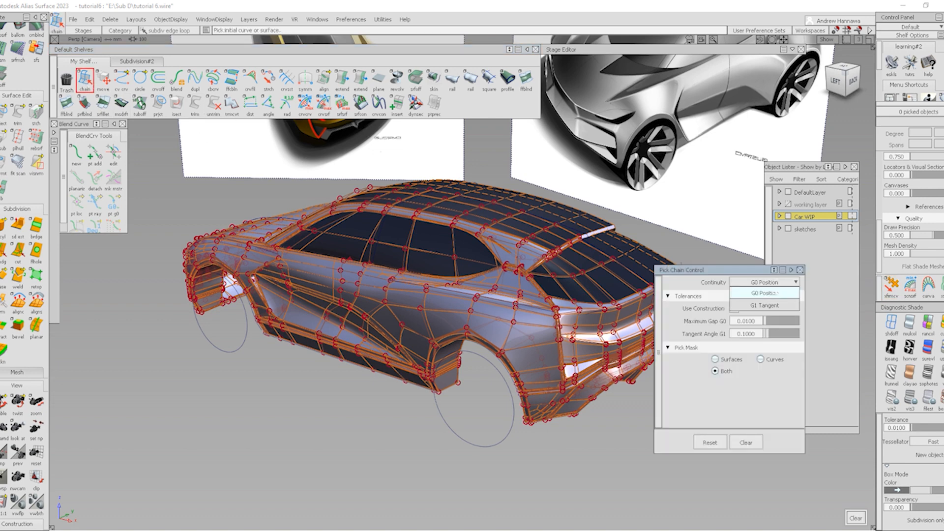
{"action": "left_click", "coordinate": [765, 305]}
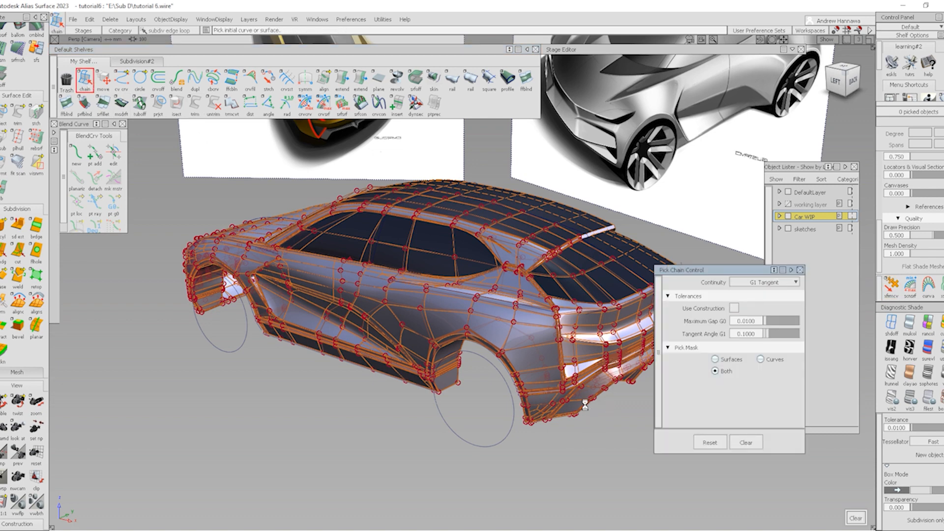
{"action": "right_click_drag", "start_coordinate": [546, 413], "coordinate": [597, 439], "text": "alt+shift"}
{"action": "middle_click_drag", "start_coordinate": [541, 418], "coordinate": [388, 392], "text": "alt+shift"}
{"action": "left_click_drag", "start_coordinate": [388, 392], "coordinate": [540, 396], "text": "alt+shift"}
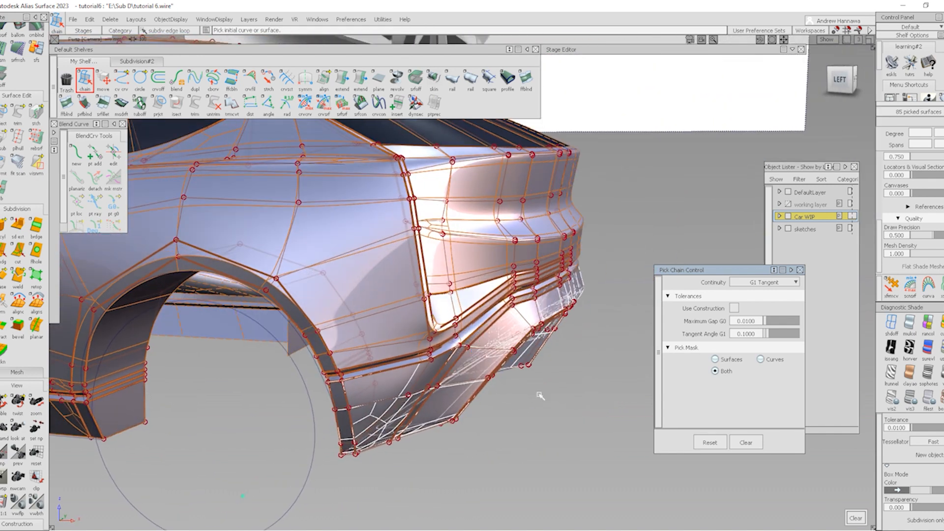
Hide the 37 chain-picked surfaces so only the under-bumper patch remains
{"action": "left_click_drag", "start_coordinate": [452, 417], "coordinate": [391, 398], "text": "alt+shift"}
{"action": "left_click_drag", "start_coordinate": [510, 458], "coordinate": [738, 409], "text": "ctrl+shift"}
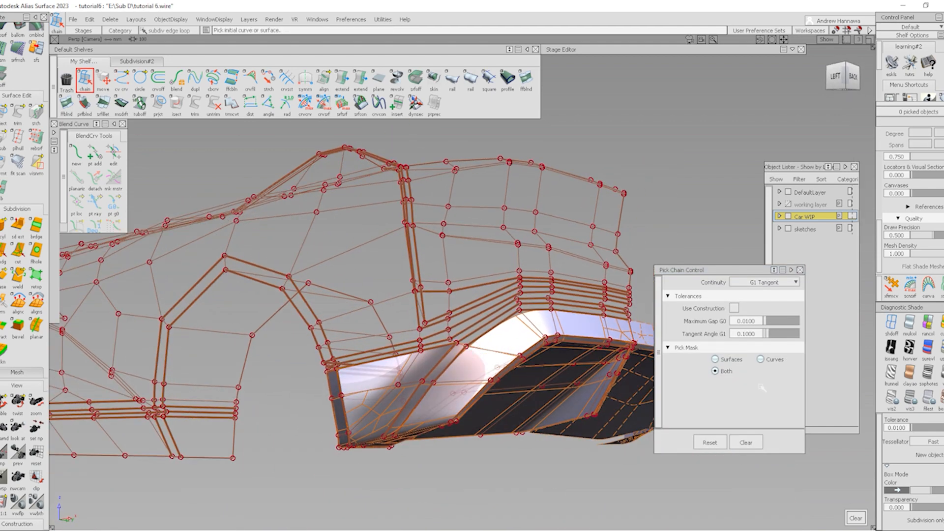
{"action": "left_click_drag", "start_coordinate": [428, 393], "coordinate": [474, 251], "text": "alt+shift"}
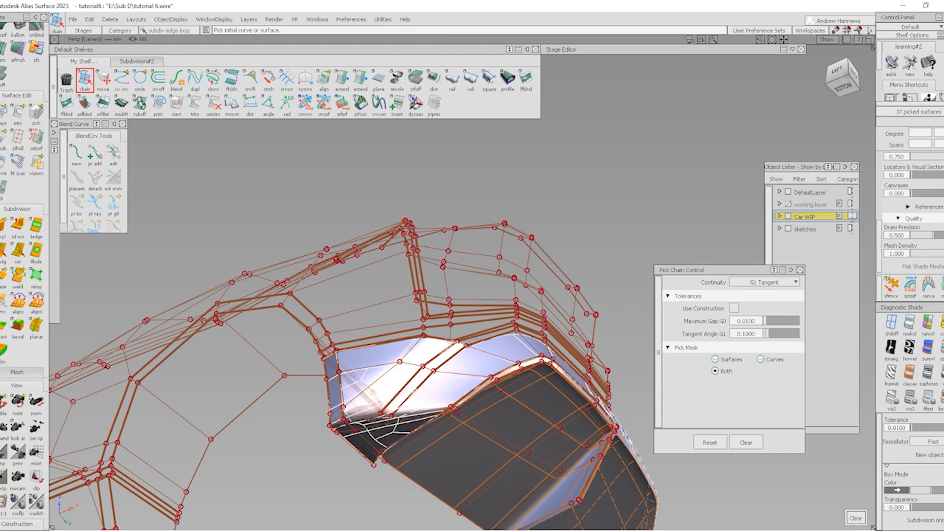
{"action": "left_click_drag", "start_coordinate": [492, 399], "coordinate": [531, 361], "text": "ctrl+shift"}
{"action": "left_click_drag", "start_coordinate": [428, 355], "coordinate": [426, 422], "text": "ctrl+shift"}
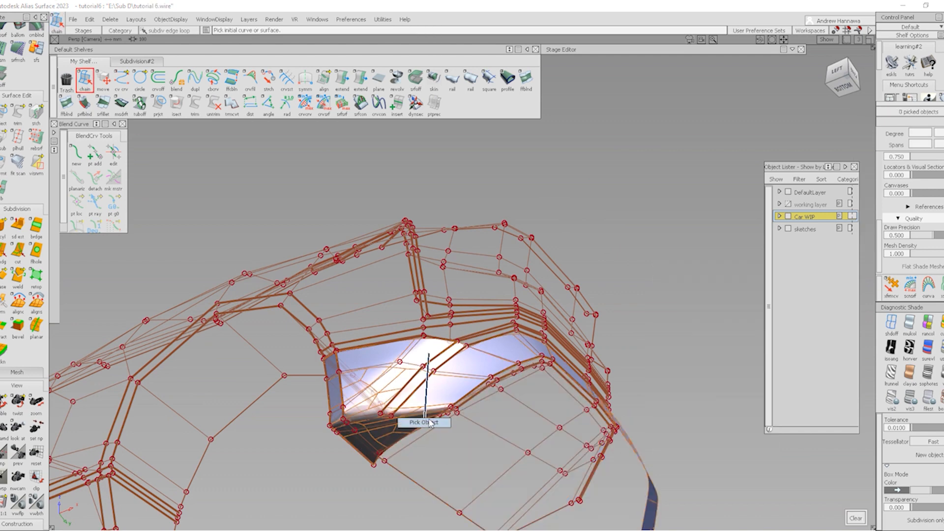
{"action": "left_click_drag", "start_coordinate": [413, 466], "coordinate": [409, 400], "text": "ctrl+shift"}
{"action": "left_click_drag", "start_coordinate": [441, 430], "coordinate": [456, 393], "text": "alt+shift"}
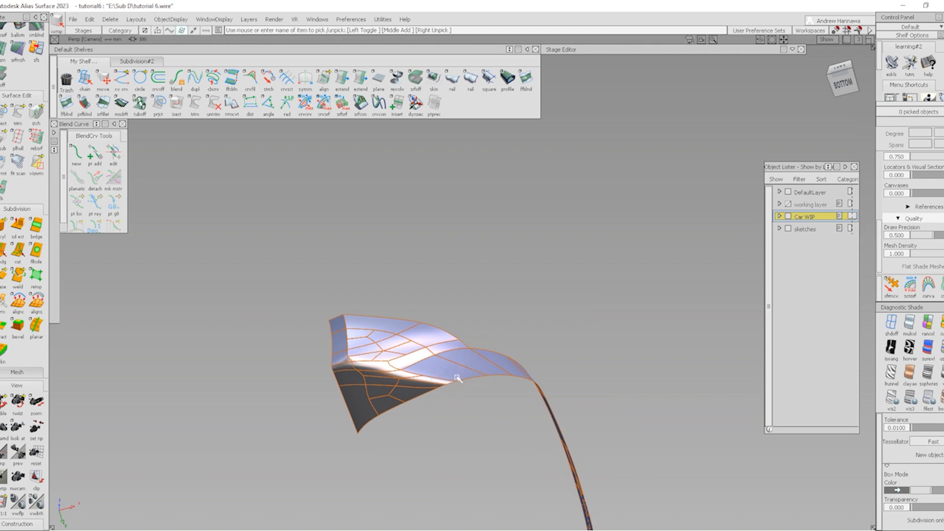
Marquee-pick the patch's lower faces and bring up Shaders and Lights
{"action": "left_click_drag", "start_coordinate": [577, 414], "coordinate": [566, 418]}
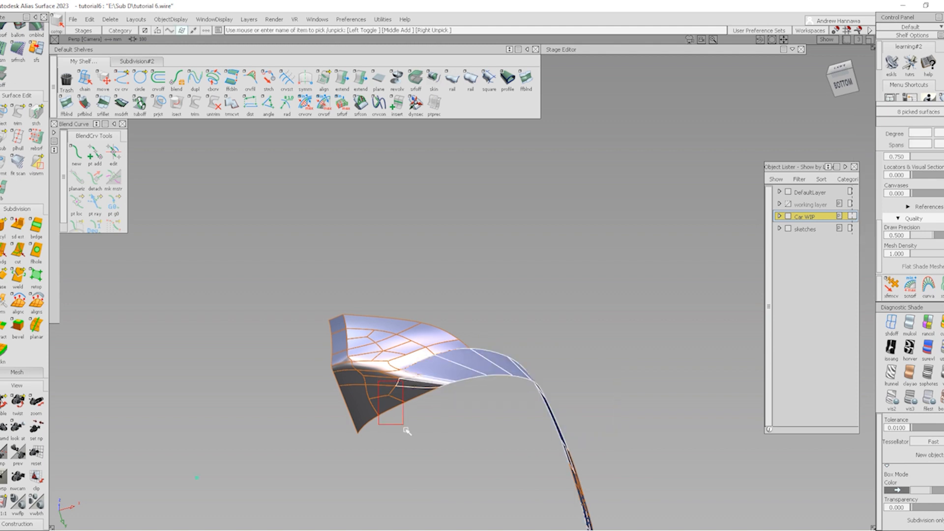
{"action": "left_click_drag", "start_coordinate": [333, 444], "coordinate": [332, 444]}
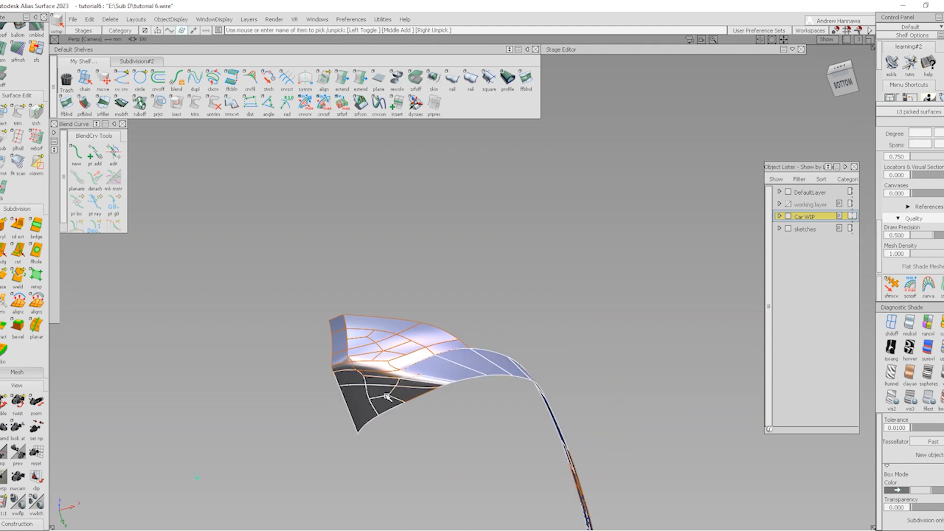
{"action": "left_click", "coordinate": [55, 133]}
Make the black metallic shader current and assign it to the picked surfaces and five more under the bumper
{"action": "left_click", "coordinate": [251, 150]}
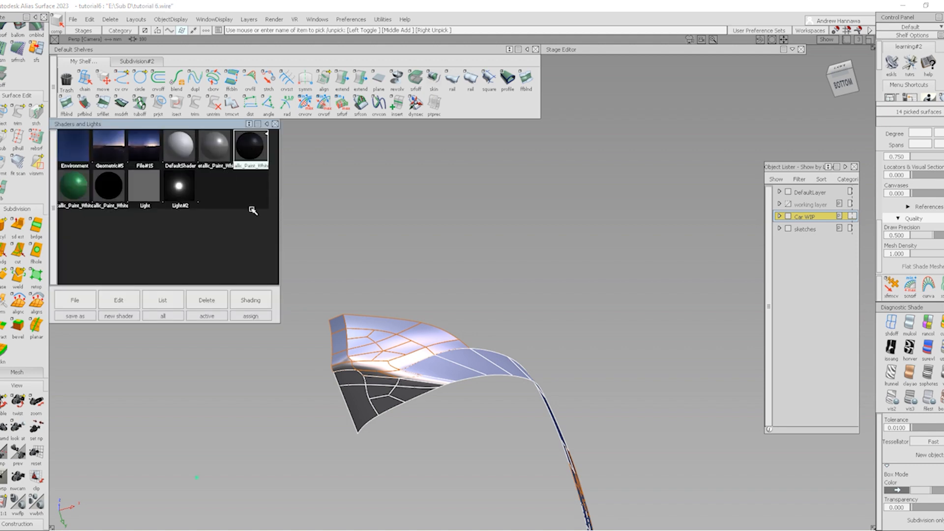
{"action": "left_click", "coordinate": [255, 300]}
{"action": "left_click", "coordinate": [259, 286]}
{"action": "left_click_drag", "start_coordinate": [466, 375], "coordinate": [470, 458], "text": "ctrl+shift"}
{"action": "scroll", "coordinate": [407, 378], "scroll_direction": "up", "scroll_amount": 5, "text": "alt+shift"}
{"action": "left_click_drag", "start_coordinate": [374, 391], "coordinate": [375, 392]}
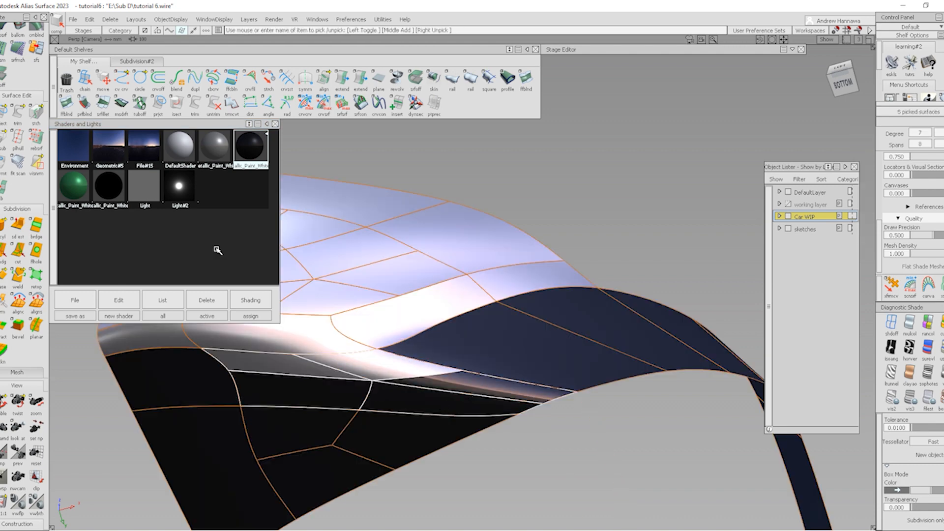
{"action": "left_click", "coordinate": [257, 303]}
{"action": "left_click", "coordinate": [258, 284]}
{"action": "left_click_drag", "start_coordinate": [510, 485], "coordinate": [506, 362], "text": "ctrl+shift"}
Bring the hidden car body back, view the bumper from a raised rear angle, and hide isoparm curves
{"action": "scroll", "coordinate": [548, 325], "scroll_direction": "down", "scroll_amount": 3, "text": "alt+shift"}
{"action": "left_click_drag", "start_coordinate": [547, 326], "coordinate": [491, 433], "text": "alt+shift"}
{"action": "left_click_drag", "start_coordinate": [531, 358], "coordinate": [559, 373], "text": "alt+shift"}
{"action": "middle_click_drag", "start_coordinate": [559, 374], "coordinate": [565, 376], "text": "alt+shift"}
{"action": "left_click_drag", "start_coordinate": [566, 375], "coordinate": [673, 481], "text": "alt+shift"}
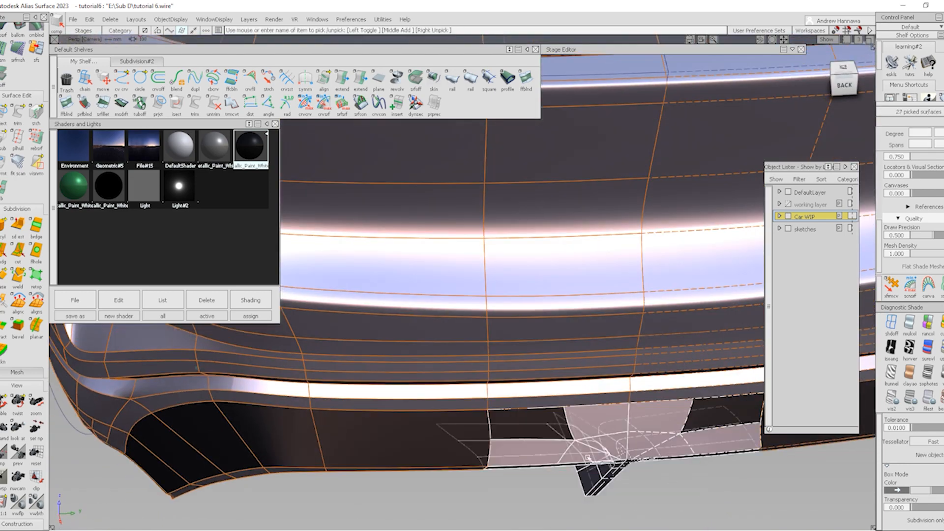
{"action": "left_click", "coordinate": [250, 300]}
{"action": "left_click", "coordinate": [261, 280]}
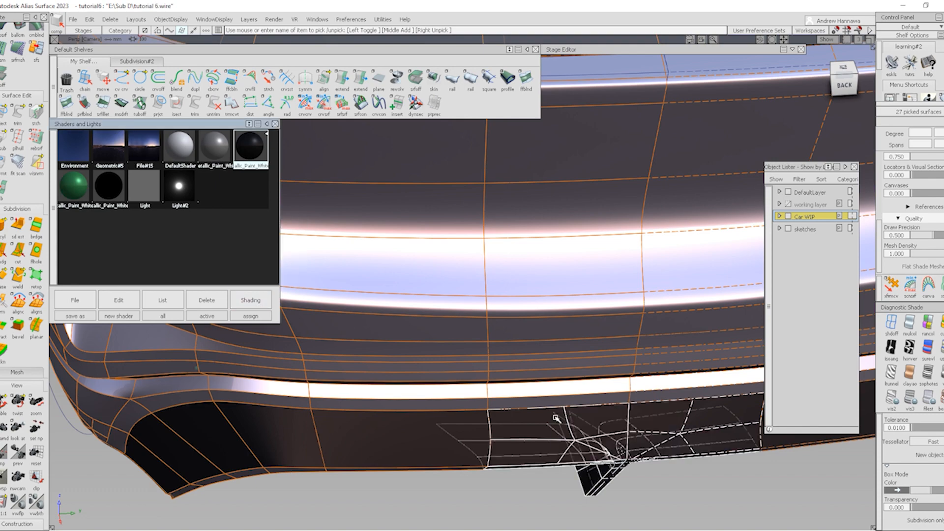
From a straight rear view, give the faces beneath the rear bumper the dark shader
{"action": "left_click_drag", "start_coordinate": [501, 337], "coordinate": [448, 339], "text": "alt+shift"}
{"action": "mouse_move", "coordinate": [437, 378]}
{"action": "left_mouse_down", "text": "alt+shift"}
{"action": "mouse_move", "coordinate": [463, 400]}
{"action": "mouse_move", "coordinate": [417, 418]}
{"action": "mouse_move", "coordinate": [411, 440]}
{"action": "left_mouse_up", "text": "alt+shift"}
{"action": "key", "text": "alt+m"}
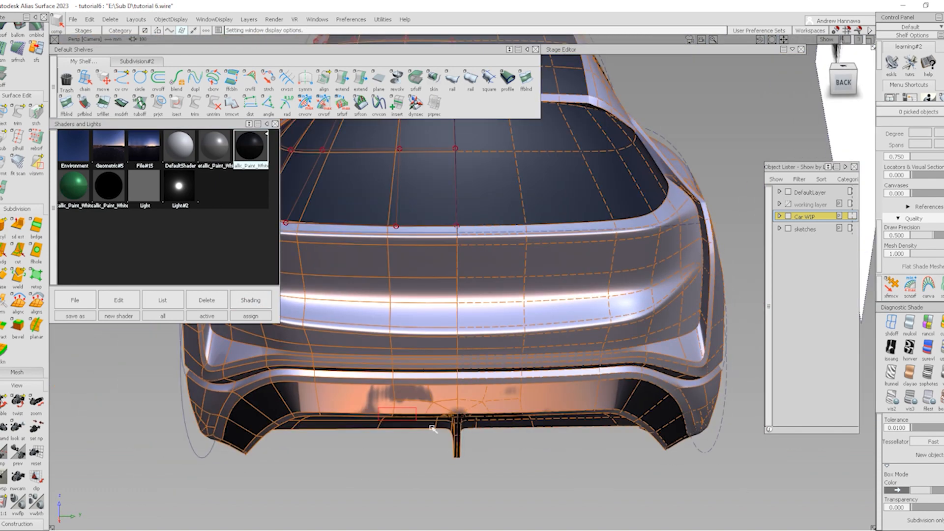
{"action": "left_click", "coordinate": [433, 429]}
{"action": "left_click", "coordinate": [250, 300]}
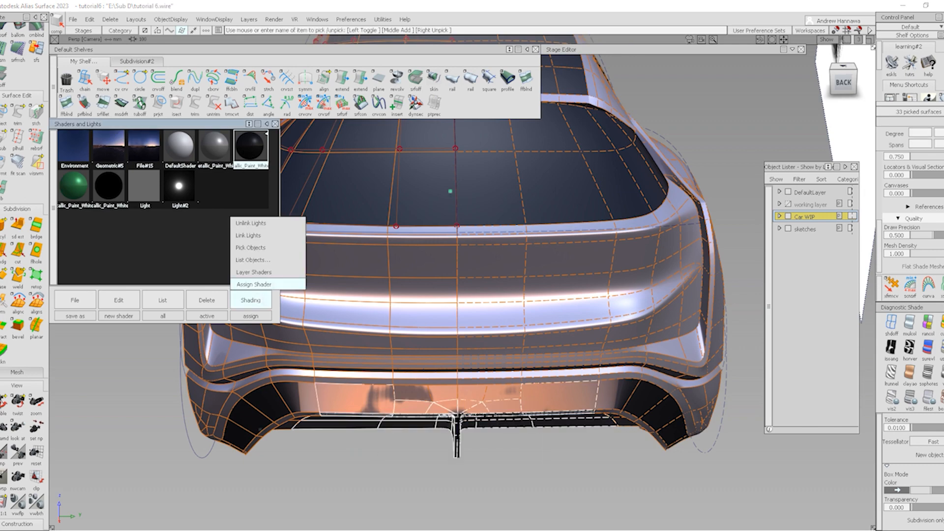
{"action": "left_click", "coordinate": [255, 285]}
{"action": "key", "text": "alt+m"}
{"action": "left_click_drag", "start_coordinate": [455, 414], "coordinate": [432, 424], "text": "alt+shift"}
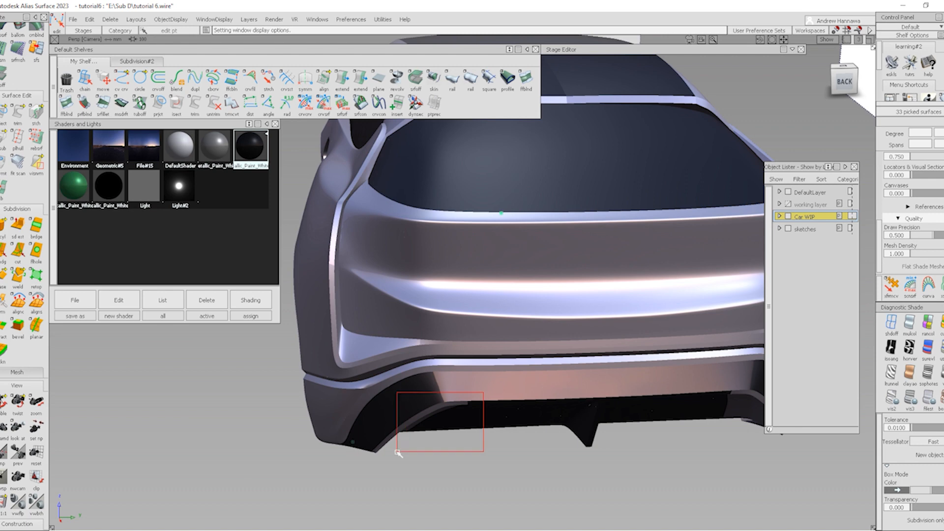
Give the remaining lower bumper faces the dark shader and view the car from the rear-left
{"action": "left_click_drag", "start_coordinate": [398, 452], "coordinate": [406, 447]}
{"action": "key", "text": "alt+m"}
{"action": "left_click", "coordinate": [464, 477]}
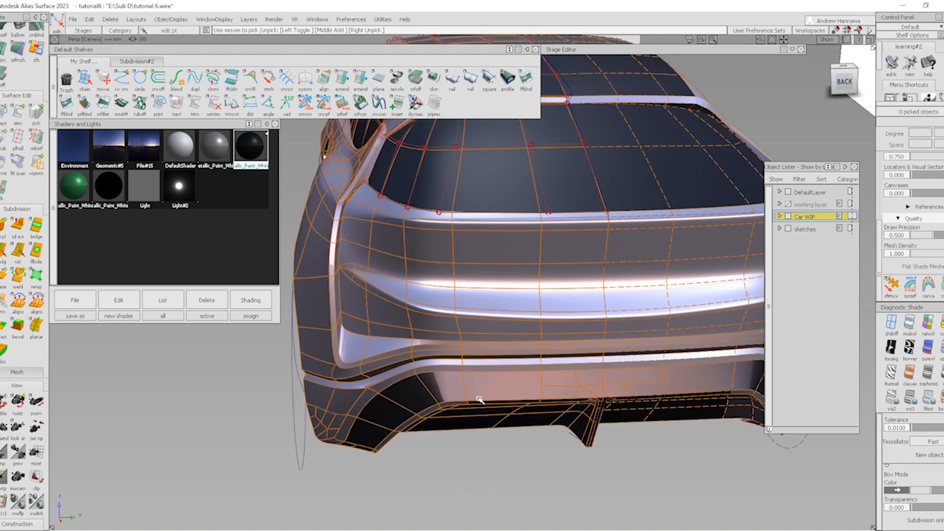
{"action": "left_click_drag", "start_coordinate": [345, 463], "coordinate": [389, 401], "text": "ctrl+shift"}
{"action": "left_click_drag", "start_coordinate": [381, 442], "coordinate": [382, 466]}
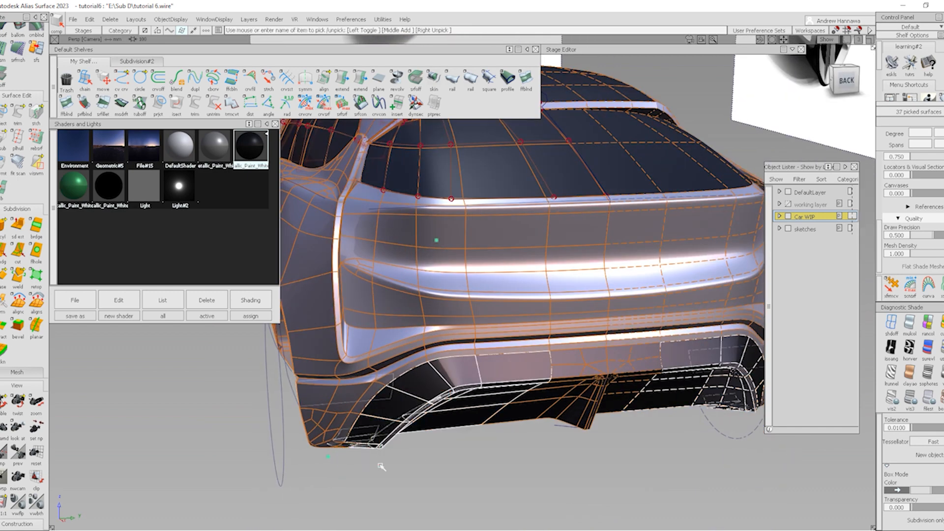
{"action": "left_click", "coordinate": [251, 300]}
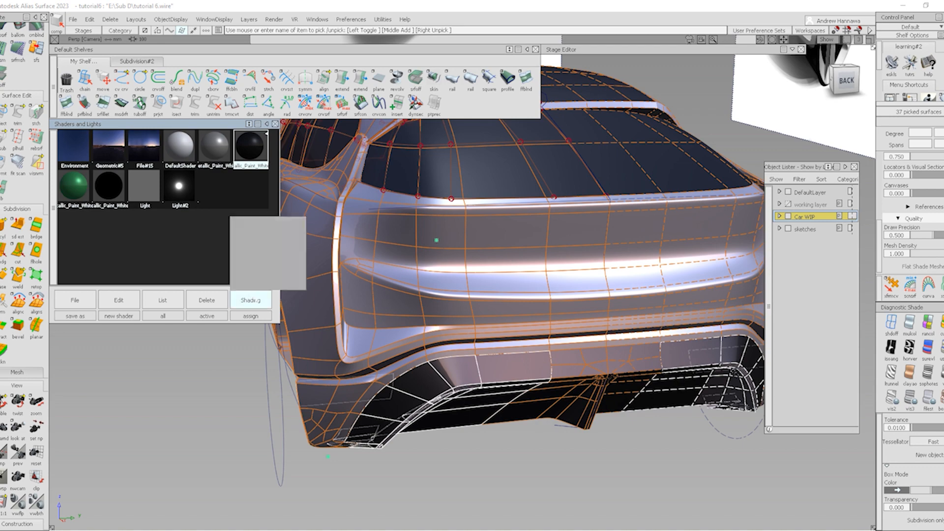
{"action": "left_click", "coordinate": [263, 224]}
{"action": "left_click_drag", "start_coordinate": [613, 469], "coordinate": [585, 441], "text": "ctrl+shift"}
{"action": "right_click_drag", "start_coordinate": [558, 420], "coordinate": [480, 407], "text": "alt+shift"}
{"action": "mouse_move", "coordinate": [480, 407]}
{"action": "left_mouse_down", "text": "alt+shift"}
{"action": "mouse_move", "coordinate": [377, 415]}
{"action": "mouse_move", "coordinate": [403, 414]}
{"action": "left_mouse_up", "text": "alt+shift"}
Minimize the Shaders and Lights panel and orbit around the rear bumper to inspect the shading
{"action": "left_click", "coordinate": [267, 125]}
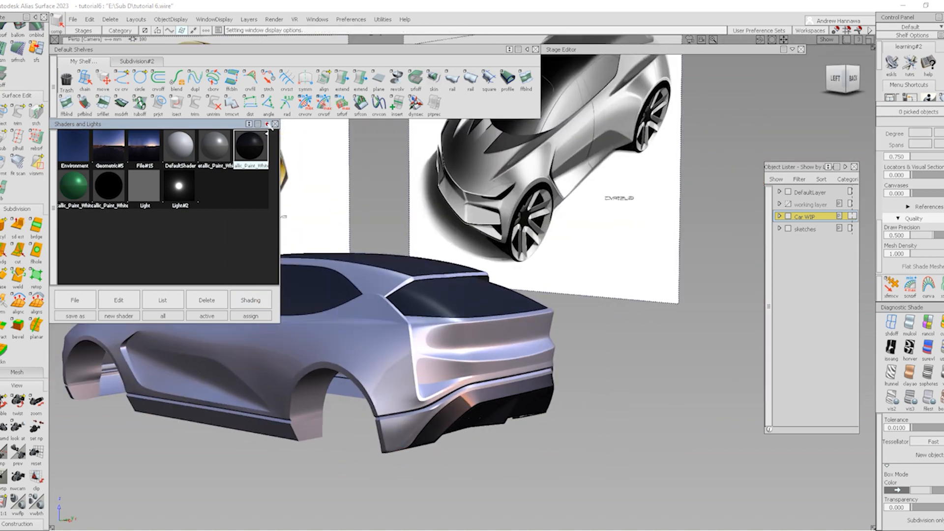
{"action": "mouse_move", "coordinate": [474, 313]}
{"action": "left_mouse_down", "text": "alt+shift"}
{"action": "mouse_move", "coordinate": [380, 338]}
{"action": "mouse_move", "coordinate": [614, 353]}
{"action": "mouse_move", "coordinate": [586, 366]}
{"action": "left_mouse_up", "text": "alt+shift"}
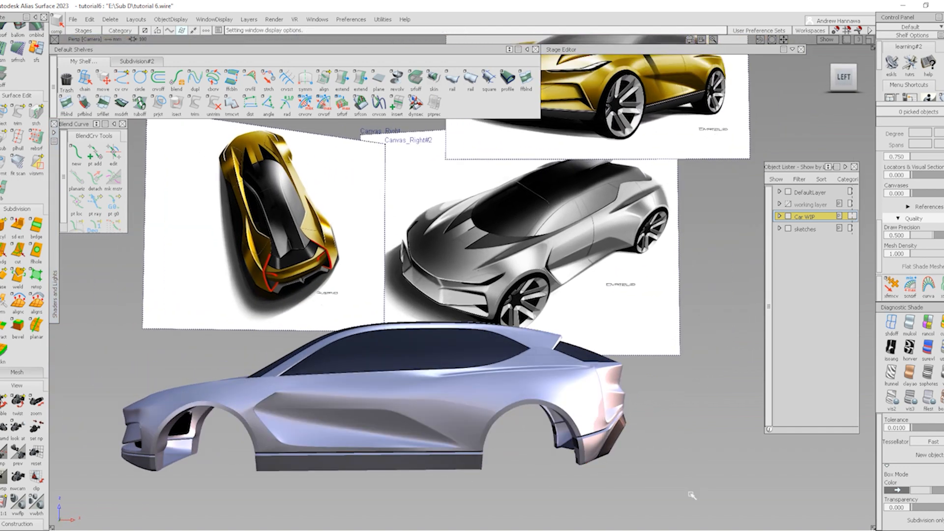
{"action": "left_click_drag", "start_coordinate": [595, 455], "coordinate": [592, 460], "text": "alt+shift"}
{"action": "right_click_drag", "start_coordinate": [604, 451], "coordinate": [632, 447], "text": "alt+shift"}
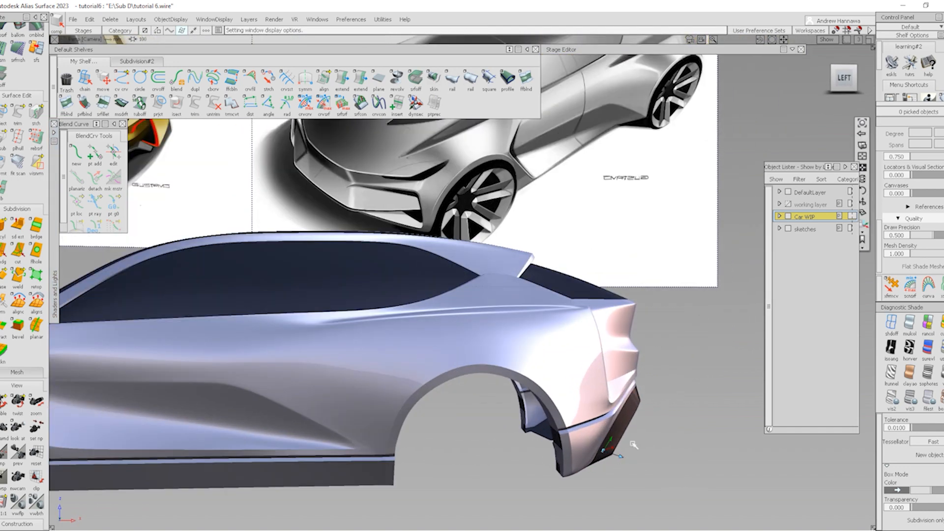
{"action": "middle_click_drag", "start_coordinate": [632, 447], "coordinate": [563, 412], "text": "alt+shift"}
{"action": "left_click_drag", "start_coordinate": [564, 412], "coordinate": [557, 411], "text": "alt+shift"}
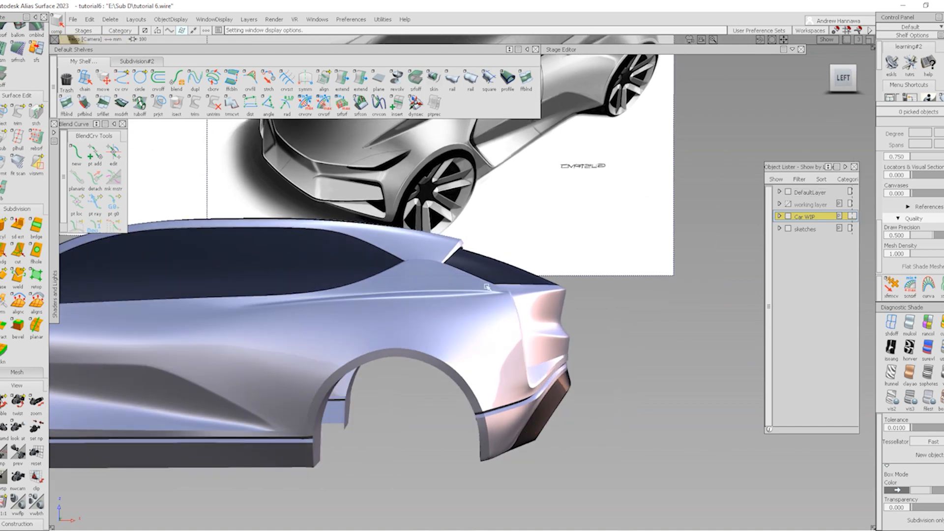
{"action": "right_click_drag", "start_coordinate": [487, 287], "coordinate": [419, 295], "text": "alt+shift"}
{"action": "middle_click_drag", "start_coordinate": [420, 295], "coordinate": [474, 289], "text": "alt+shift"}
{"action": "left_click_drag", "start_coordinate": [475, 290], "coordinate": [372, 357], "text": "alt+shift"}
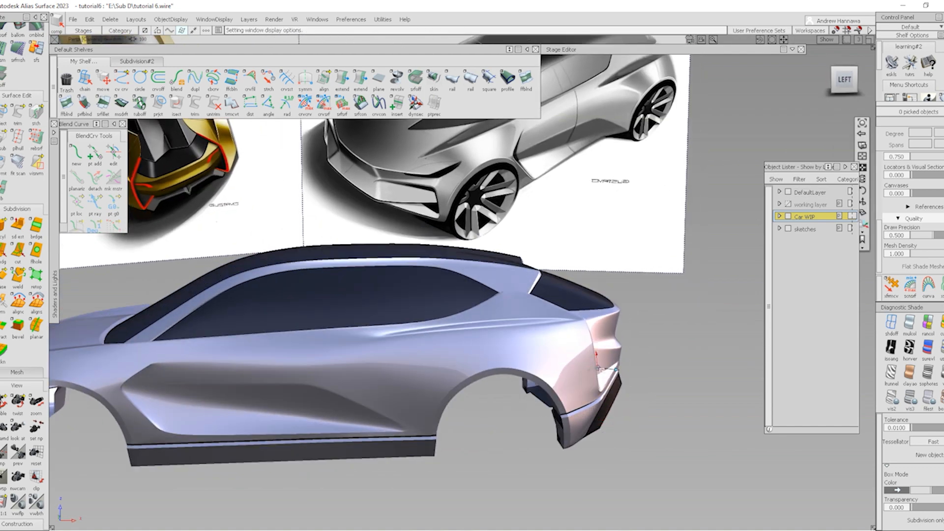
{"action": "mouse_move", "coordinate": [594, 366]}
{"action": "left_mouse_down", "text": "alt+shift"}
{"action": "mouse_move", "coordinate": [613, 379]}
{"action": "mouse_move", "coordinate": [618, 365]}
{"action": "left_mouse_up", "text": "alt+shift"}
{"action": "middle_click_drag", "start_coordinate": [618, 365], "coordinate": [495, 359], "text": "alt+shift"}
{"action": "left_click_drag", "start_coordinate": [495, 359], "coordinate": [94, 346], "text": "alt+shift"}
{"action": "left_click_drag", "start_coordinate": [441, 408], "coordinate": [472, 391], "text": "alt+shift"}
Orbit, zoom and pan from front-left to side-on views, comparing the car with the sketches
{"action": "right_click_drag", "start_coordinate": [512, 406], "coordinate": [595, 412], "text": "alt+shift"}
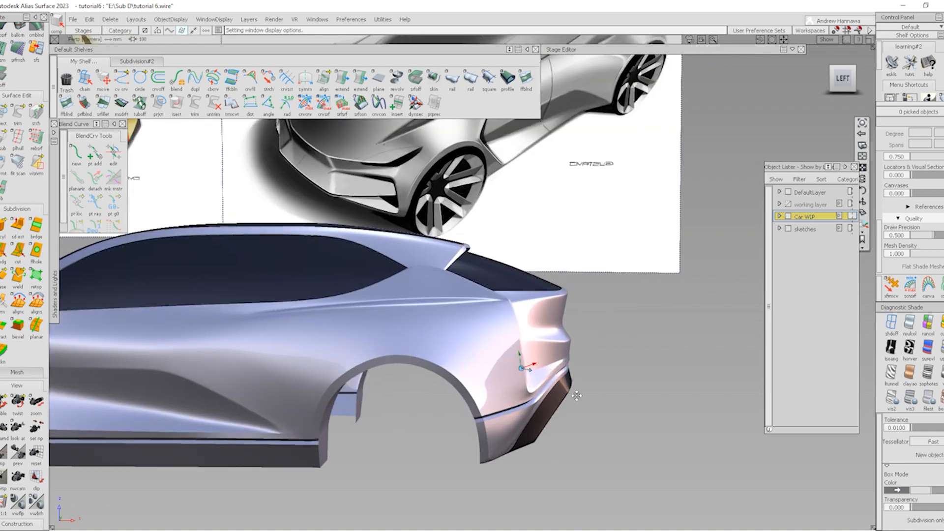
{"action": "middle_click_drag", "start_coordinate": [595, 412], "coordinate": [618, 425], "text": "alt+shift"}
{"action": "right_click_drag", "start_coordinate": [618, 425], "coordinate": [581, 427], "text": "alt+shift"}
{"action": "mouse_move", "coordinate": [580, 428]}
{"action": "left_mouse_down", "text": "alt+shift"}
{"action": "mouse_move", "coordinate": [474, 434]}
{"action": "mouse_move", "coordinate": [559, 424]}
{"action": "left_mouse_up", "text": "alt+shift"}
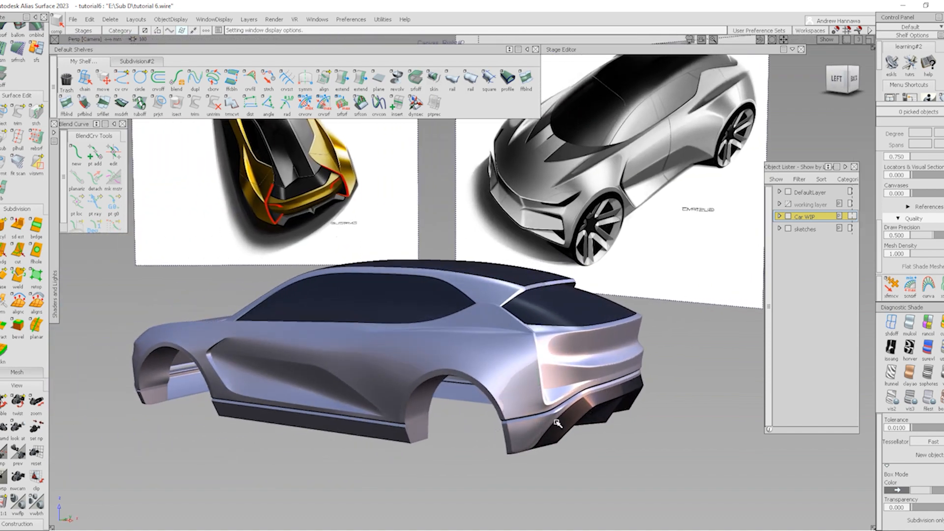
{"action": "right_click_drag", "start_coordinate": [457, 359], "coordinate": [492, 363], "text": "alt+shift"}
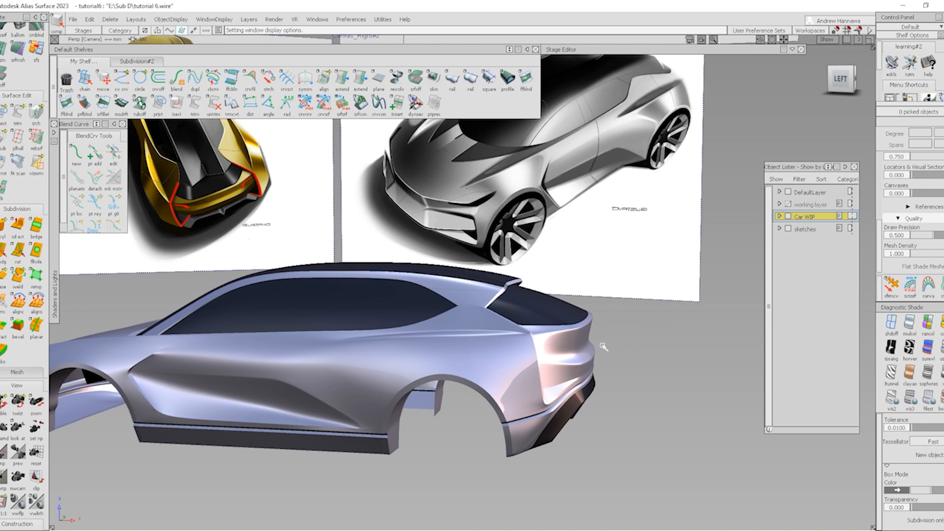
{"action": "left_click_drag", "start_coordinate": [553, 349], "coordinate": [594, 406], "text": "alt+shift"}
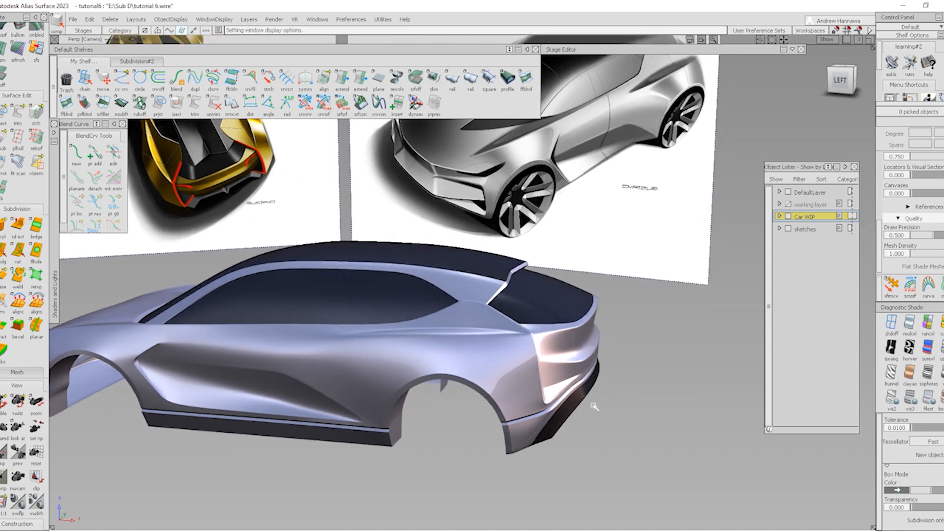
{"action": "middle_click_drag", "start_coordinate": [465, 269], "coordinate": [479, 347], "text": "alt+shift"}
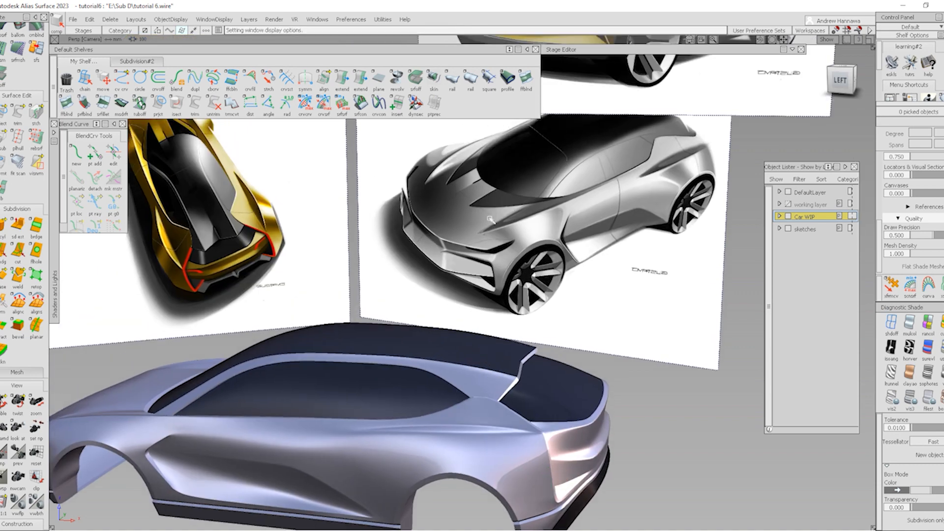
{"action": "right_click_drag", "start_coordinate": [560, 362], "coordinate": [518, 362], "text": "alt+shift"}
{"action": "middle_click_drag", "start_coordinate": [519, 362], "coordinate": [517, 290], "text": "alt+shift"}
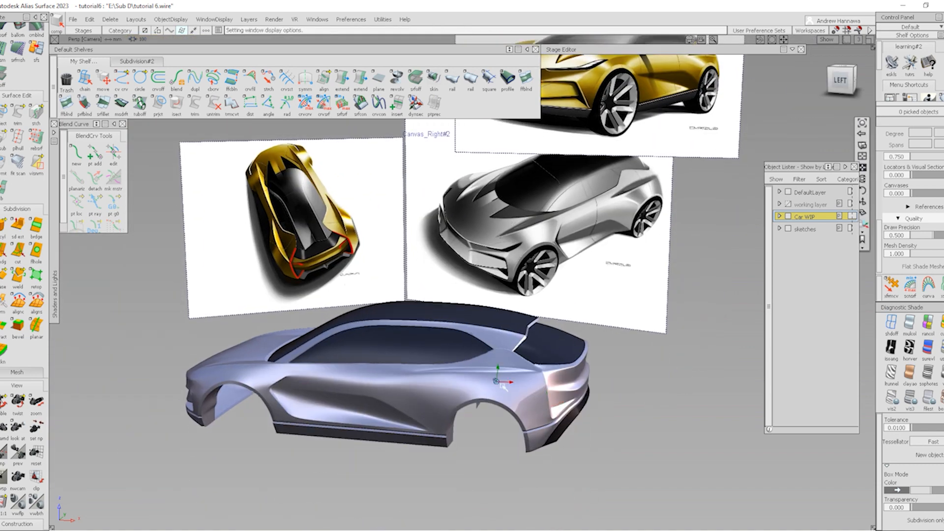
{"action": "right_click_drag", "start_coordinate": [501, 378], "coordinate": [534, 380], "text": "alt+shift"}
{"action": "left_click_drag", "start_coordinate": [524, 387], "coordinate": [562, 346], "text": "alt+shift"}
{"action": "mouse_move", "coordinate": [562, 347]}
{"action": "middle_mouse_down", "text": "alt+shift"}
{"action": "mouse_move", "coordinate": [574, 329]}
{"action": "mouse_move", "coordinate": [594, 330]}
{"action": "middle_mouse_up", "text": "alt+shift"}
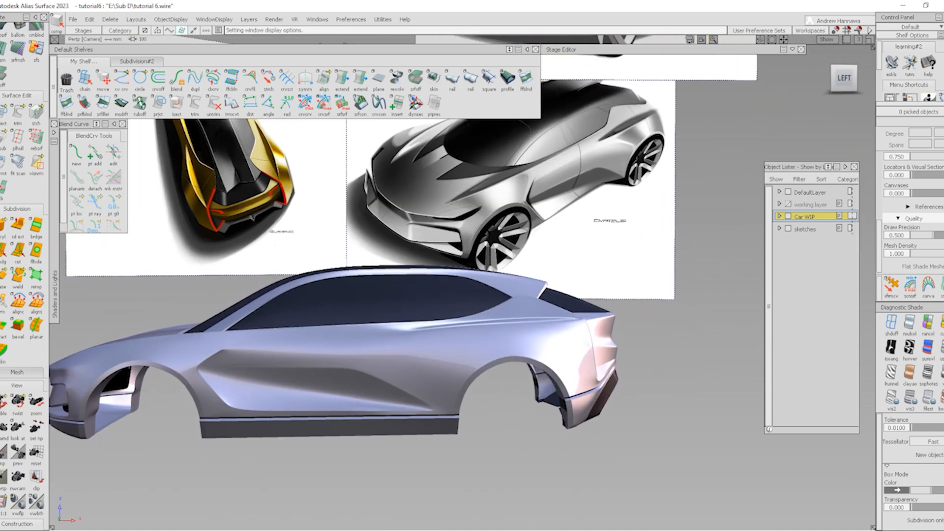
{"action": "right_click_drag", "start_coordinate": [616, 376], "coordinate": [593, 417], "text": "alt+shift"}
{"action": "left_click_drag", "start_coordinate": [593, 417], "coordinate": [584, 404], "text": "alt+shift"}
{"action": "middle_click_drag", "start_coordinate": [584, 403], "coordinate": [556, 414], "text": "alt+shift"}
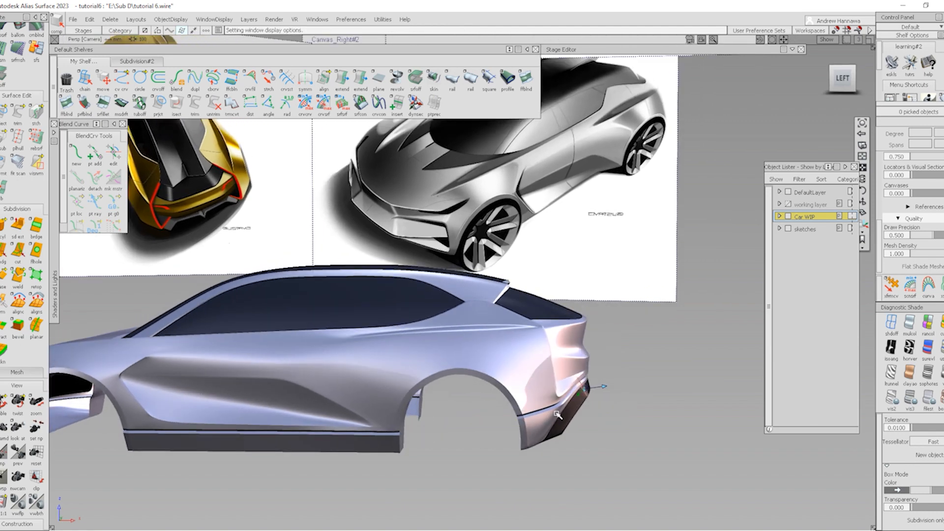
{"action": "left_click_drag", "start_coordinate": [600, 407], "coordinate": [522, 423], "text": "alt+shift"}
Review the body from rear three-quarter and left-side angles, reframing the whole car beside the sketches
{"action": "right_click_drag", "start_coordinate": [525, 445], "coordinate": [526, 475], "text": "alt+shift"}
{"action": "middle_click_drag", "start_coordinate": [526, 475], "coordinate": [528, 432], "text": "alt+shift"}
{"action": "left_click_drag", "start_coordinate": [528, 432], "coordinate": [583, 431], "text": "alt+shift"}
{"action": "right_click_drag", "start_coordinate": [583, 431], "coordinate": [506, 417], "text": "alt+shift"}
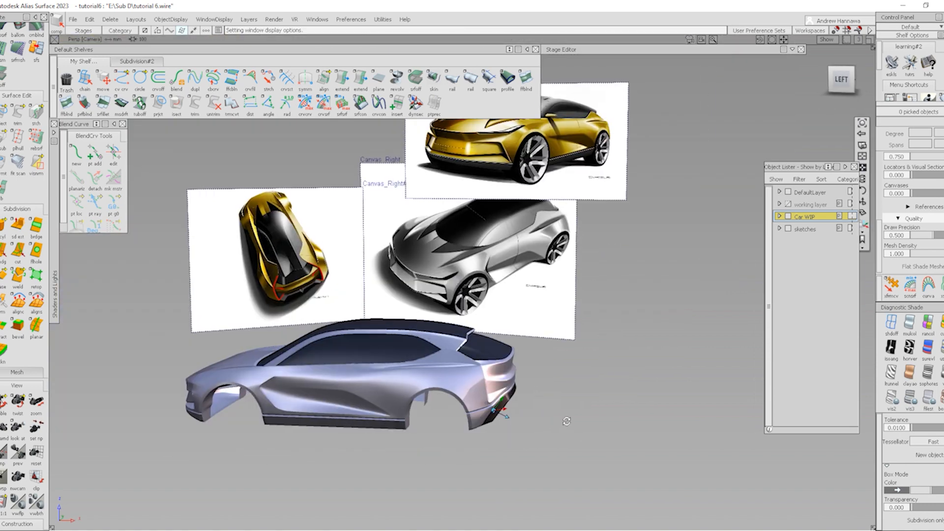
{"action": "left_click_drag", "start_coordinate": [507, 417], "coordinate": [540, 448], "text": "alt+shift"}
{"action": "right_click_drag", "start_coordinate": [539, 448], "coordinate": [531, 455], "text": "alt+shift"}
{"action": "left_click_drag", "start_coordinate": [531, 455], "coordinate": [443, 436], "text": "alt+shift"}
{"action": "right_click_drag", "start_coordinate": [444, 435], "coordinate": [548, 434], "text": "alt+shift"}
{"action": "middle_click_drag", "start_coordinate": [548, 434], "coordinate": [423, 412], "text": "alt+shift"}
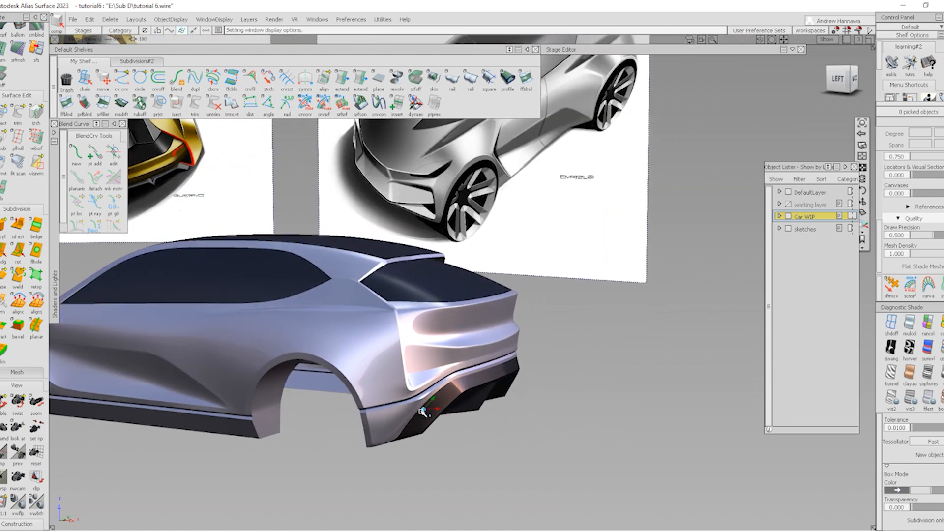
{"action": "right_click_drag", "start_coordinate": [463, 438], "coordinate": [472, 440], "text": "alt+shift"}
{"action": "left_click_drag", "start_coordinate": [408, 432], "coordinate": [437, 437], "text": "alt+shift"}
{"action": "right_click_drag", "start_coordinate": [438, 436], "coordinate": [454, 439], "text": "alt+shift"}
{"action": "left_click_drag", "start_coordinate": [386, 424], "coordinate": [605, 433], "text": "alt+shift"}
{"action": "right_click_drag", "start_coordinate": [605, 433], "coordinate": [586, 444], "text": "alt+shift"}
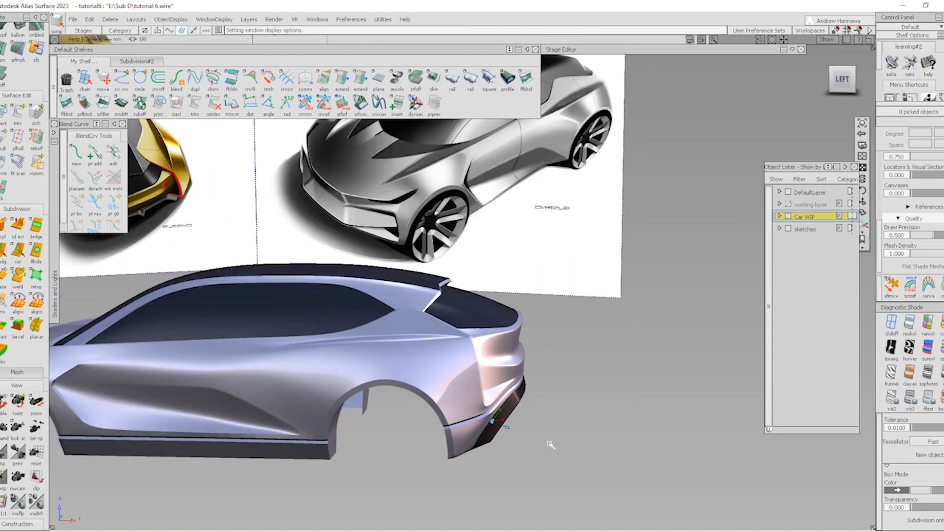
{"action": "middle_click_drag", "start_coordinate": [521, 416], "coordinate": [737, 395], "text": "alt+shift"}
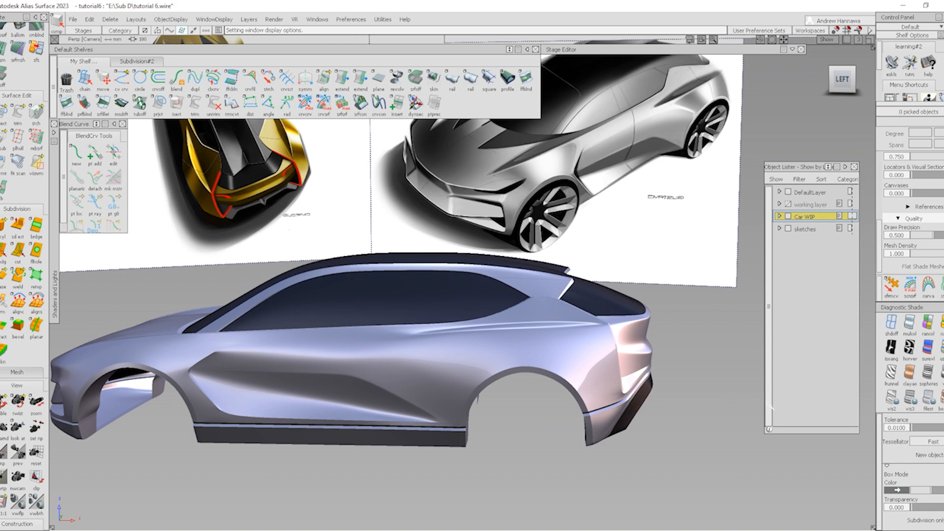
{"action": "left_click_drag", "start_coordinate": [479, 377], "coordinate": [494, 394], "text": "alt+shift"}
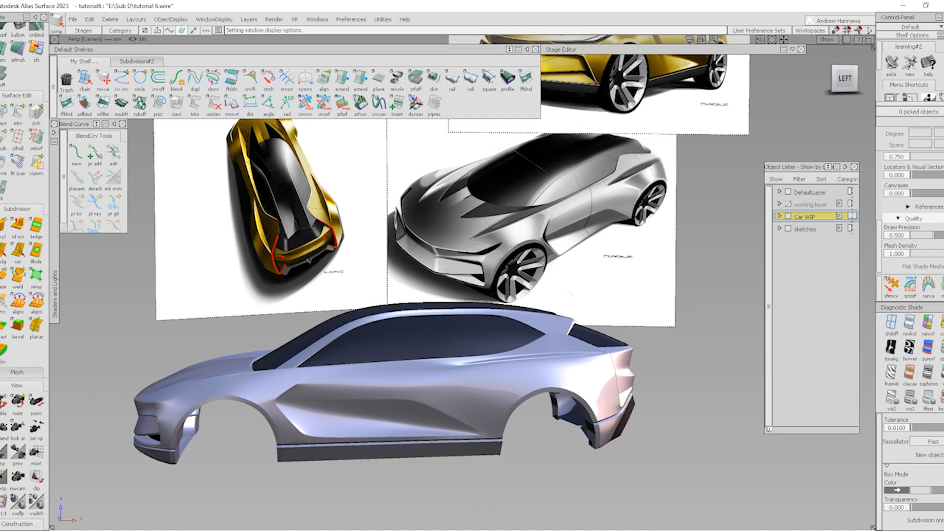
{"action": "mouse_move", "coordinate": [549, 405]}
{"action": "left_mouse_down", "text": "alt+shift"}
{"action": "mouse_move", "coordinate": [605, 412]}
{"action": "mouse_move", "coordinate": [556, 422]}
{"action": "left_mouse_up", "text": "alt+shift"}
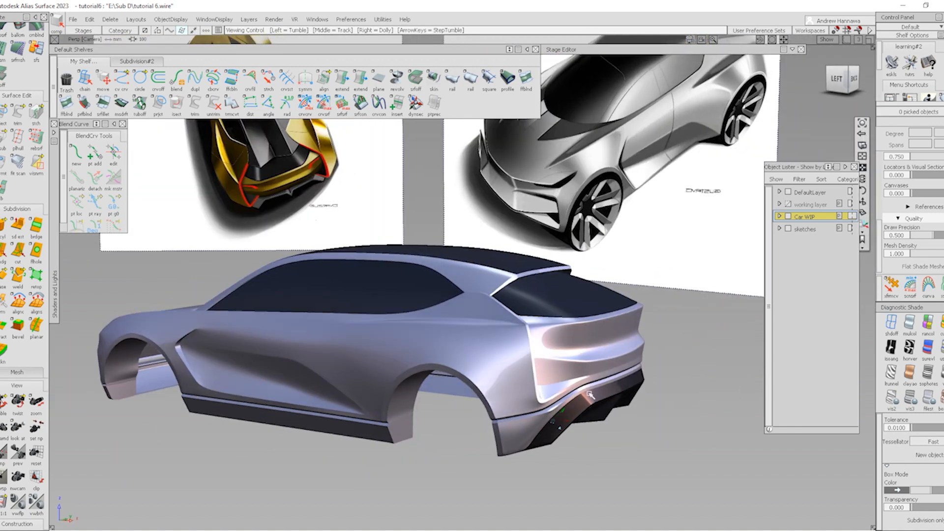
{"action": "middle_click_drag", "start_coordinate": [590, 396], "coordinate": [570, 398], "text": "alt+shift"}
{"action": "left_click_drag", "start_coordinate": [569, 398], "coordinate": [565, 407], "text": "alt+shift"}
{"action": "left_click_drag", "start_coordinate": [288, 355], "coordinate": [309, 354], "text": "alt+shift"}
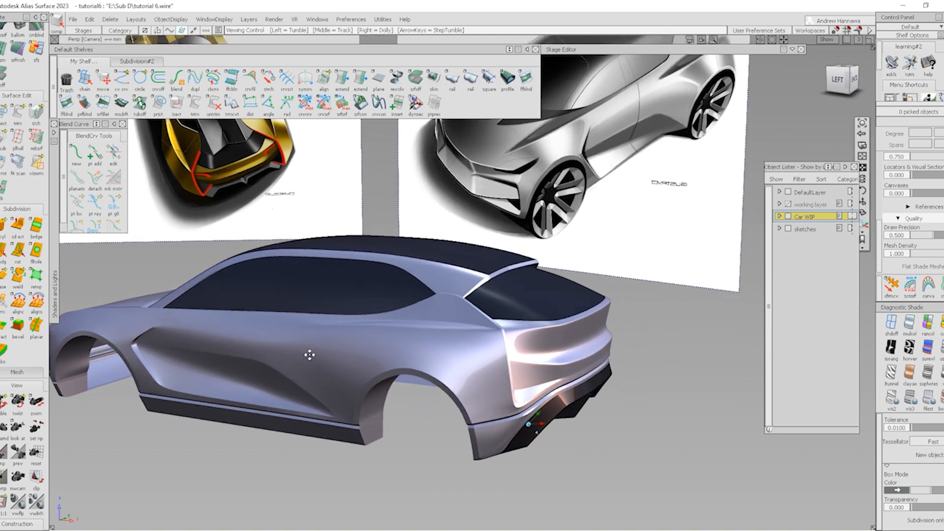
{"action": "middle_click_drag", "start_coordinate": [310, 355], "coordinate": [333, 357], "text": "alt+shift"}
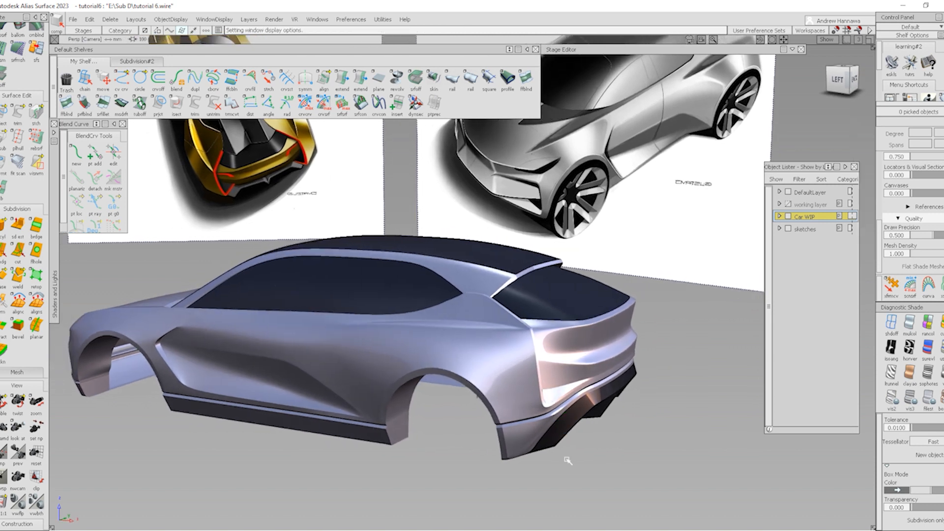